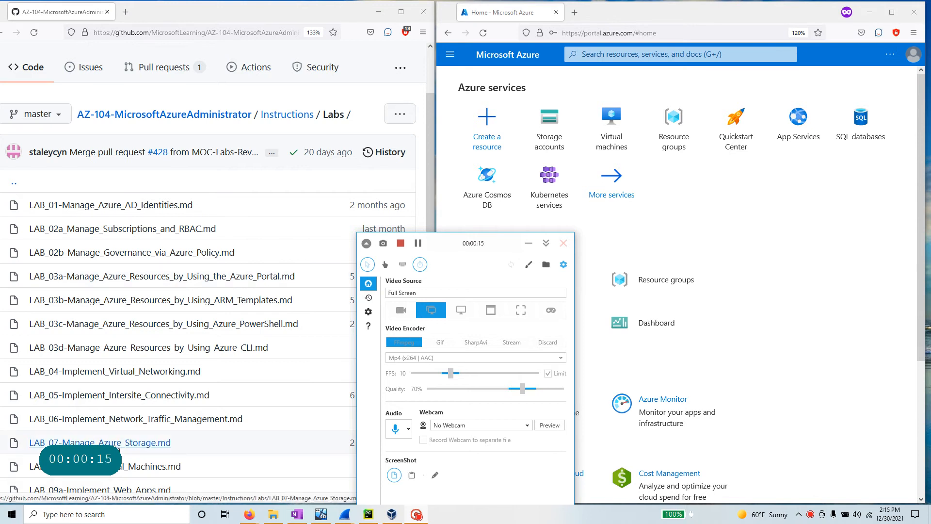
# - Find LAB_08-Manage_Virtual_Machines.md in the AZ-104 Labs folder list and open it
pyautogui.moveTo(179, 447); pyautogui.dragTo(24, 215)
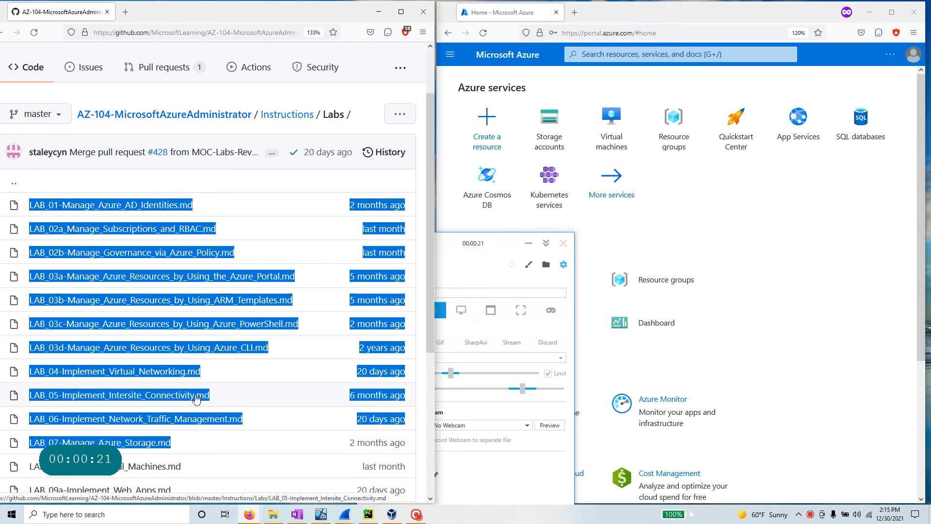
pyautogui.scroll(-5, 195, 396)
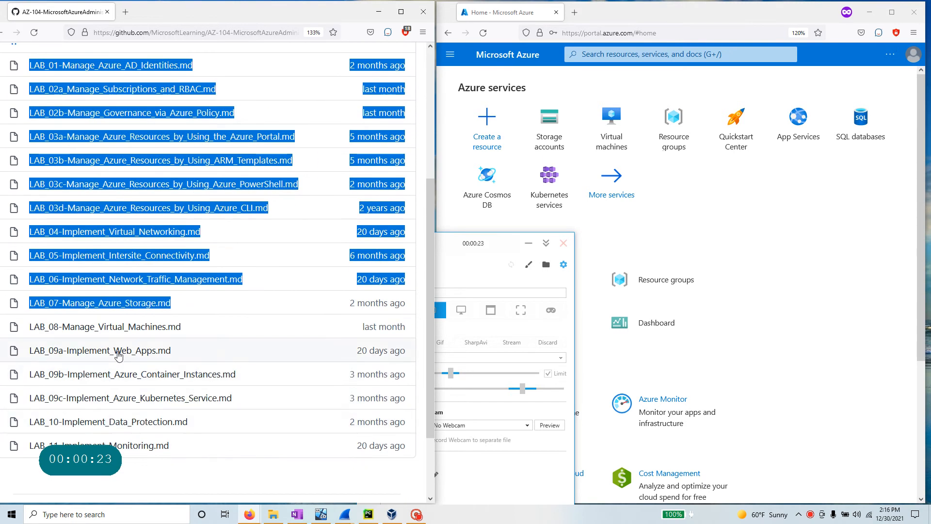
pyautogui.moveTo(190, 332); pyautogui.dragTo(25, 332)
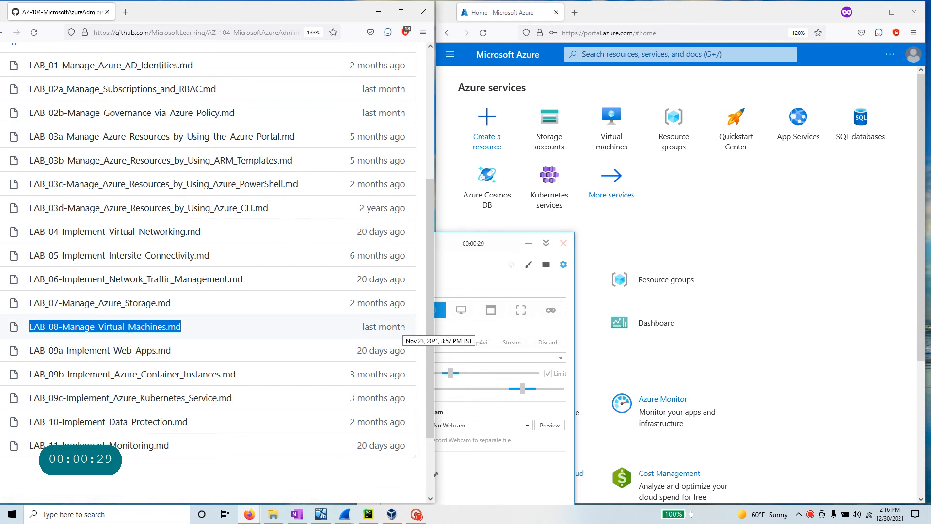
pyautogui.click(173, 327)
# - Scroll the lab manual to its task list and highlight 'Estimated timing: 50 minutes'
pyautogui.scroll(-4, 173, 332)
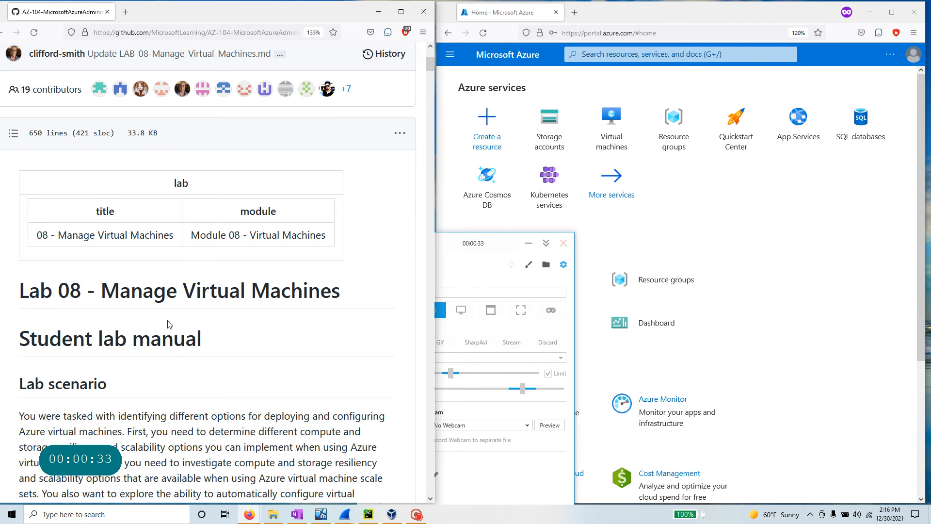
pyautogui.scroll(-10, 173, 328)
pyautogui.scroll(-3, 168, 324)
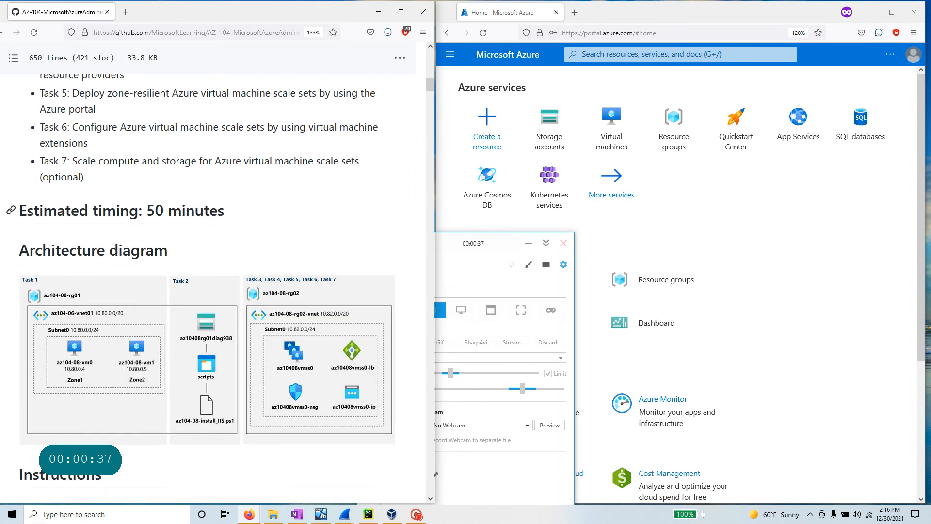
pyautogui.moveTo(230, 214); pyautogui.dragTo(23, 211)
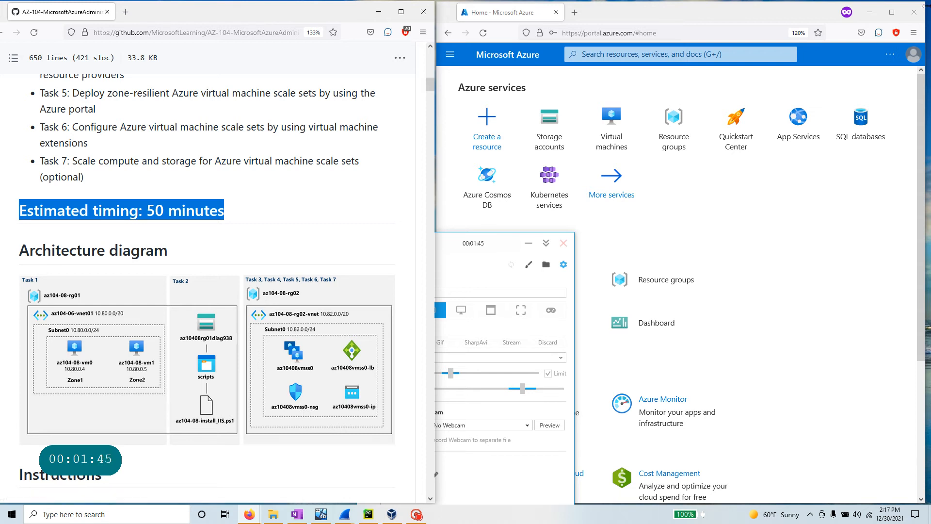
pyautogui.click(528, 247)
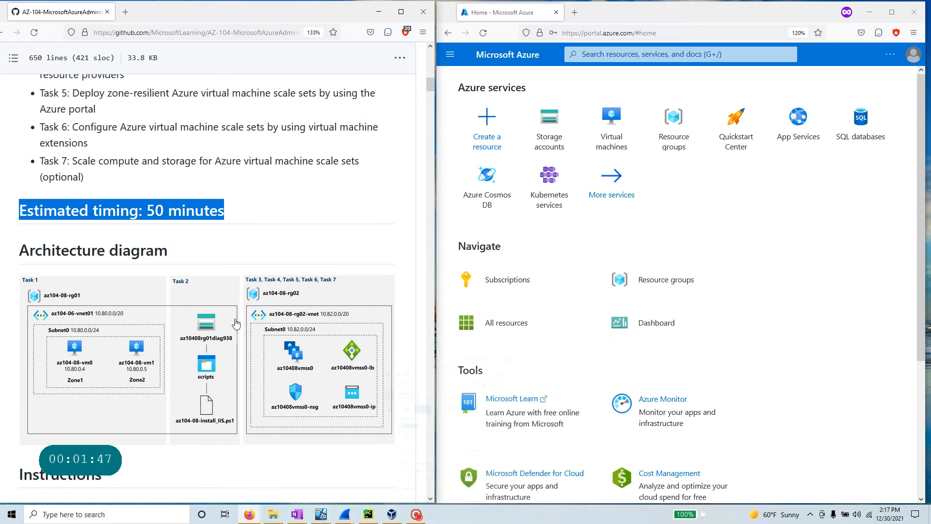
# - Highlight Exercise 1's Task 1 heading and step 2 on deploying zone-resilient VMs
pyautogui.scroll(-5, 203, 351)
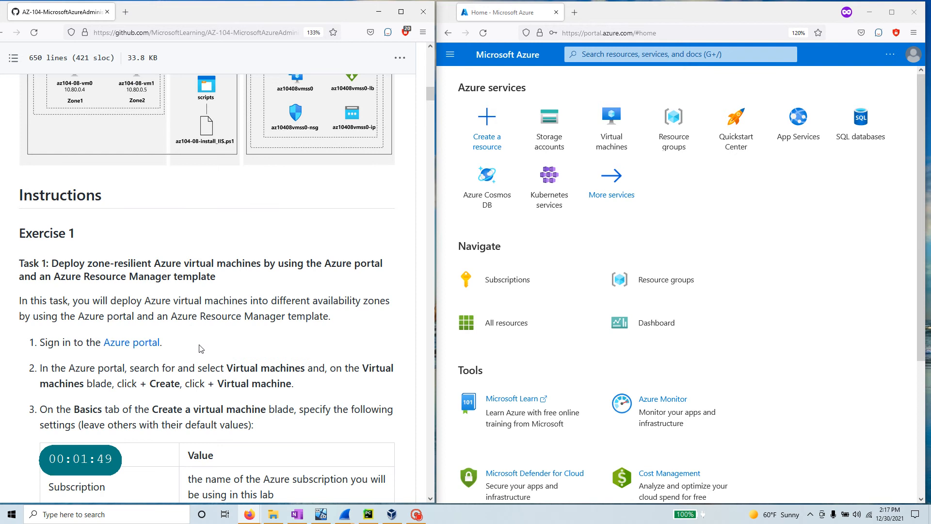
pyautogui.moveTo(52, 263); pyautogui.dragTo(257, 280)
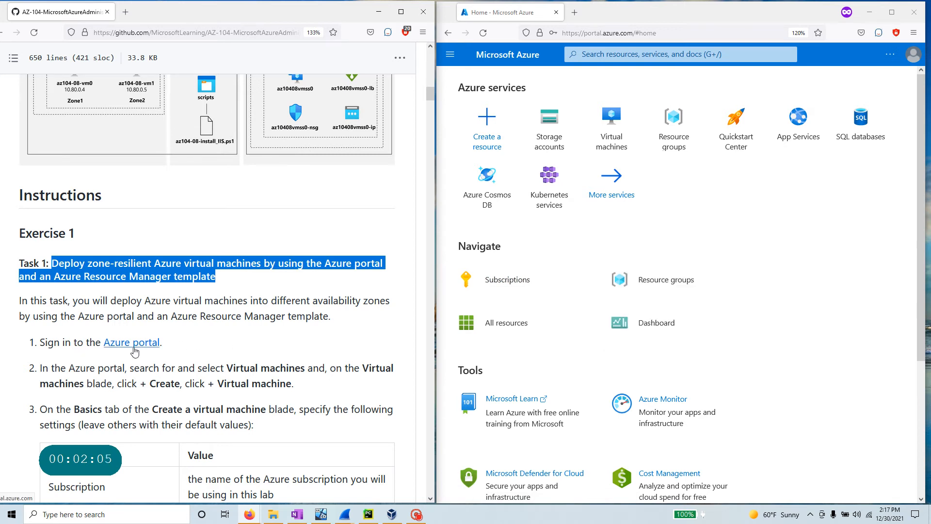
pyautogui.scroll(-2, 134, 350)
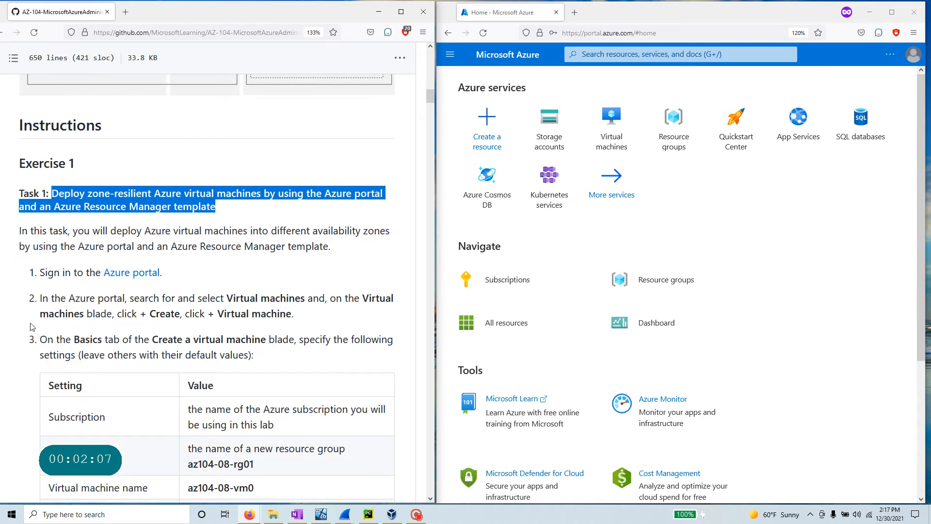
pyautogui.moveTo(40, 298); pyautogui.dragTo(324, 298)
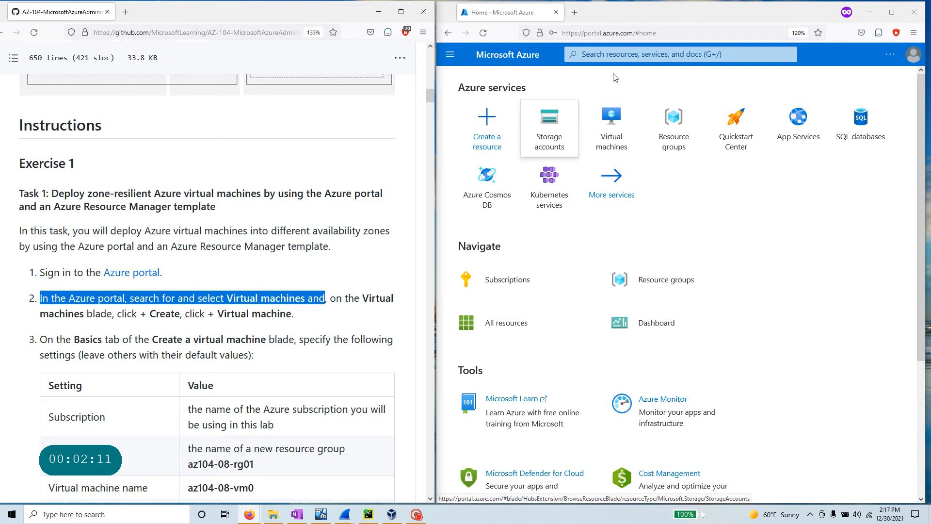
# - Search the portal for 'virt' and open the Virtual machines service
pyautogui.click(624, 55)
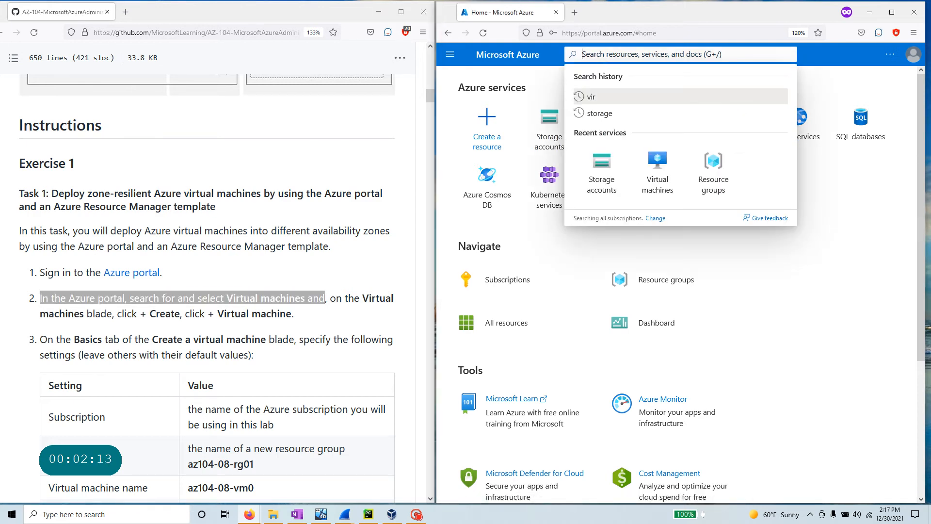
pyautogui.write('virt')
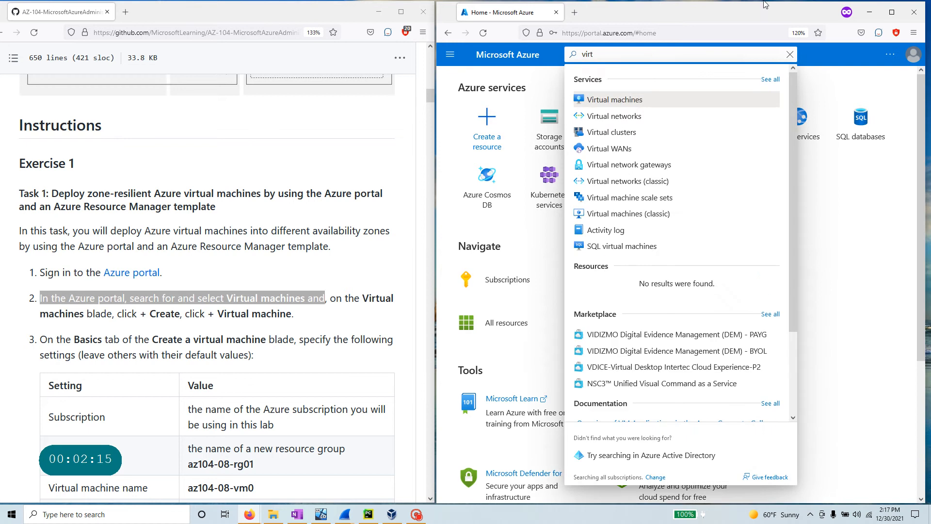
pyautogui.click(656, 101)
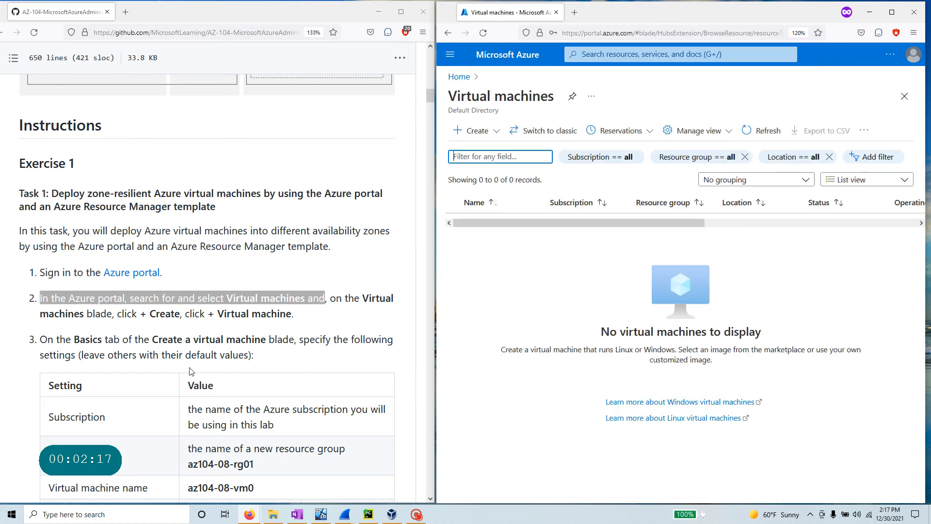
# - Start a new single virtual machine via + Create > Virtual machine
pyautogui.scroll(-3, 190, 372)
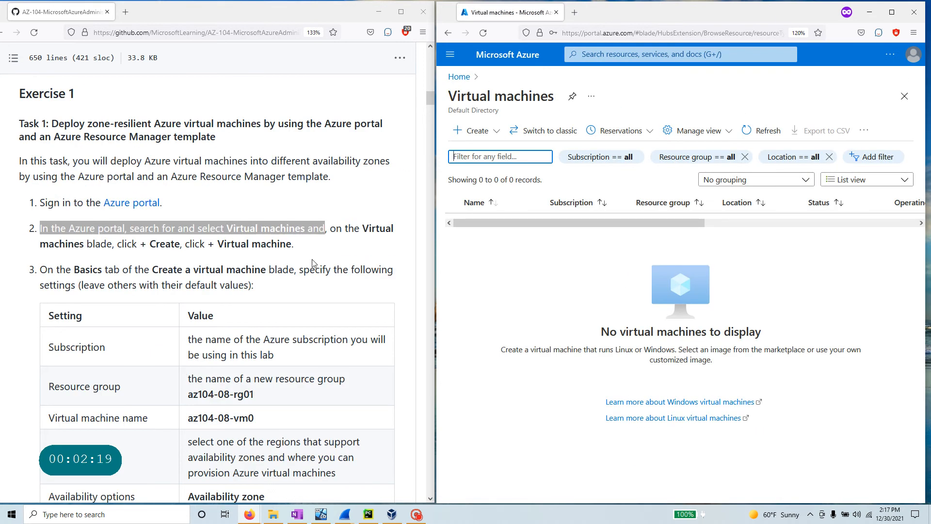
pyautogui.moveTo(117, 243); pyautogui.dragTo(173, 244)
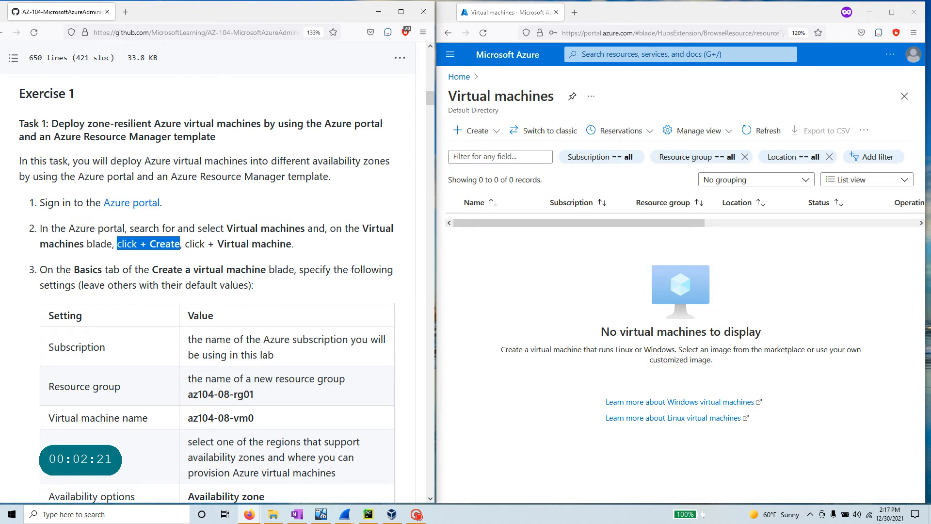
pyautogui.click(477, 130)
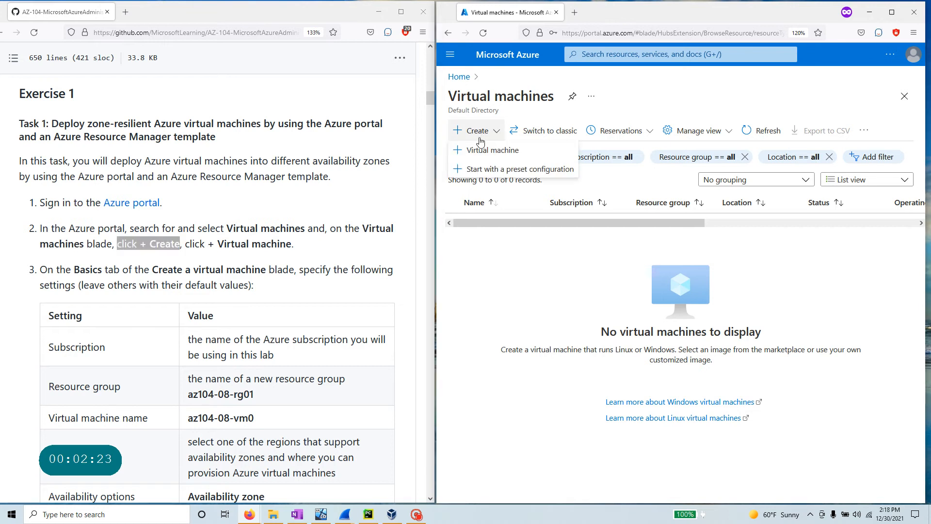
pyautogui.click(512, 151)
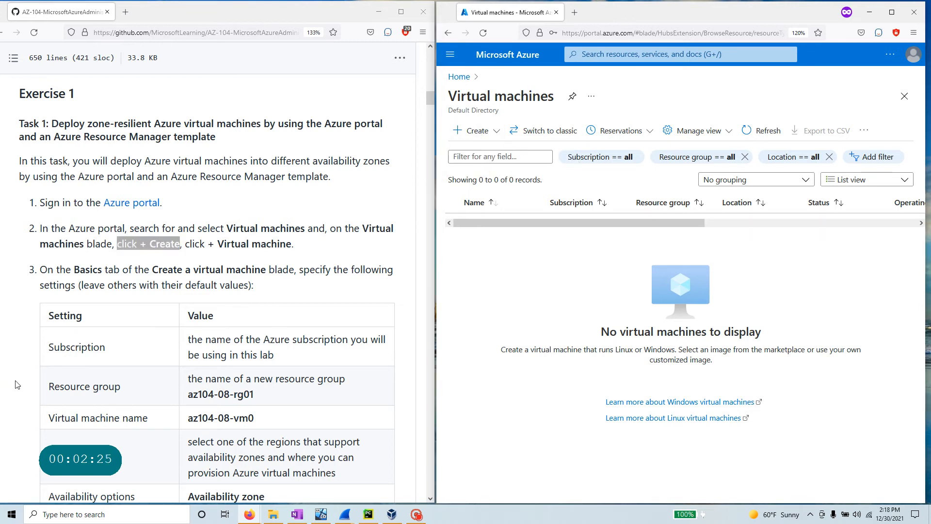
pyautogui.scroll(-4, 48, 102)
pyautogui.moveTo(48, 99); pyautogui.dragTo(291, 462)
pyautogui.click(200, 248)
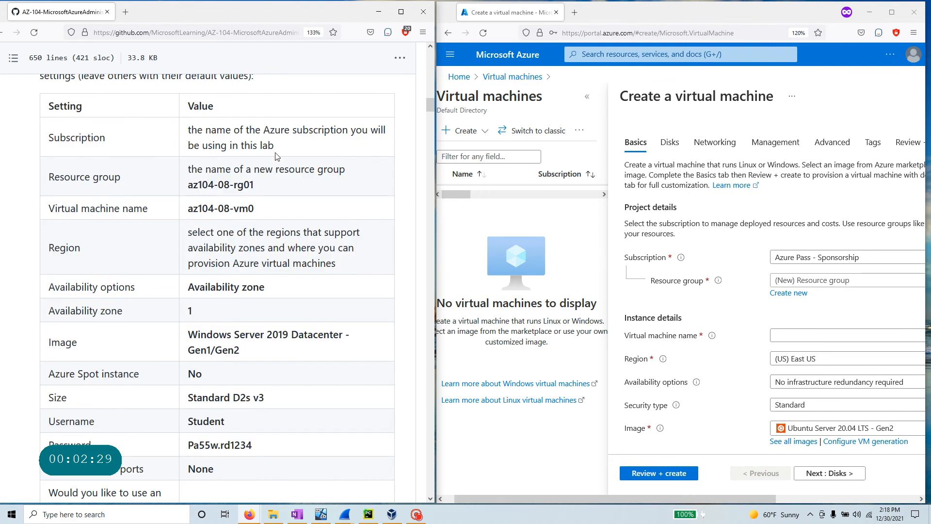
# - Create the new resource group az104-08-rg01, copied from the lab instructions
pyautogui.moveTo(275, 156); pyautogui.dragTo(187, 137)
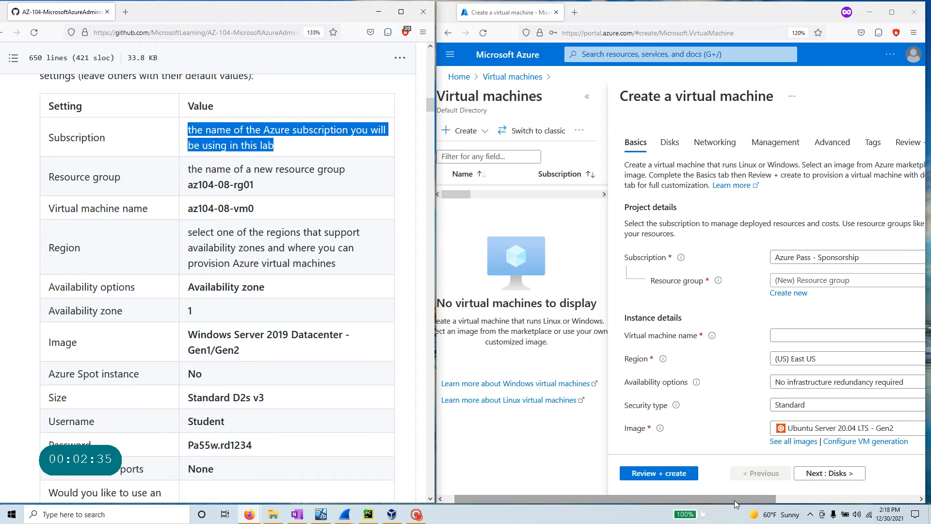
pyautogui.moveTo(735, 500); pyautogui.dragTo(869, 495)
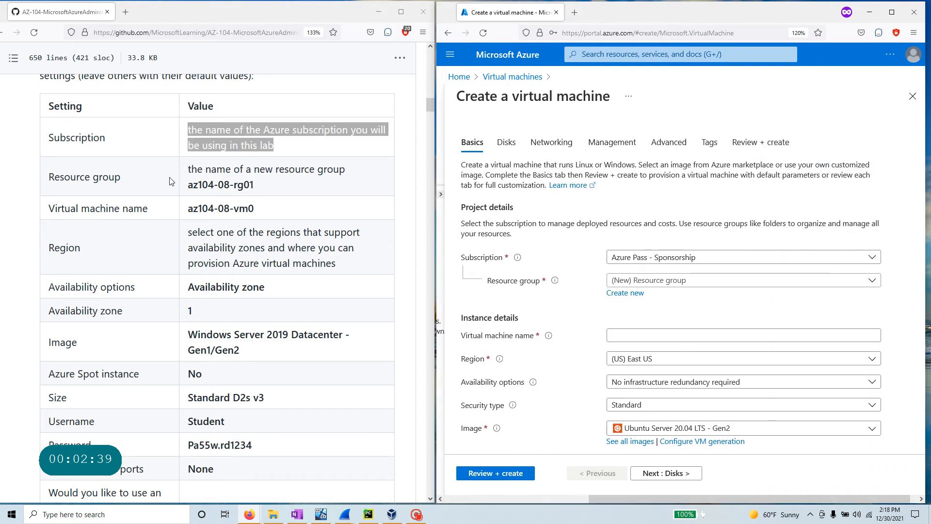
pyautogui.moveTo(259, 187); pyautogui.dragTo(188, 186)
pyautogui.rightClick(201, 184)
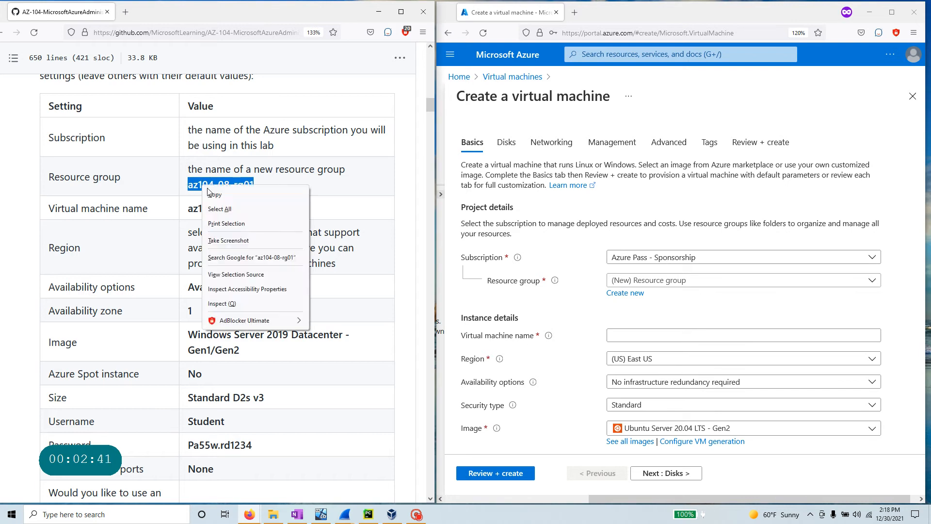
pyautogui.click(245, 194)
pyautogui.click(627, 292)
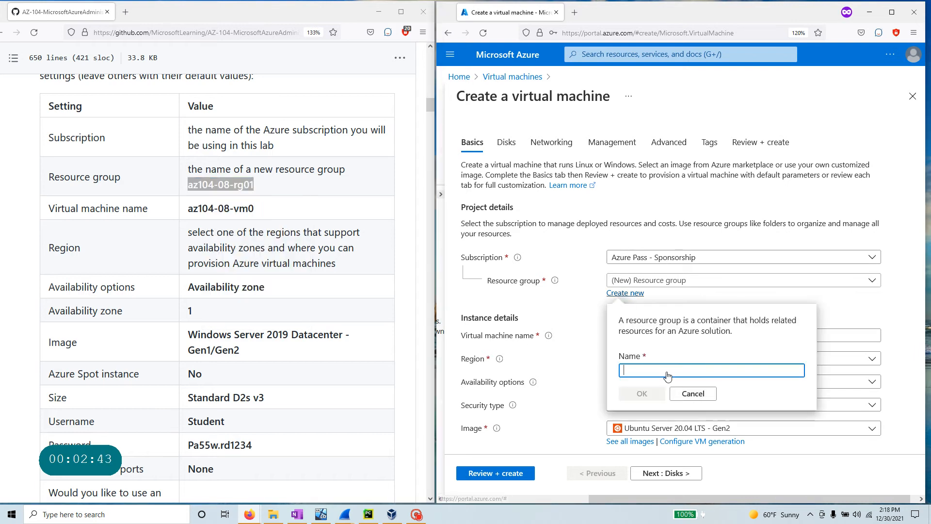
pyautogui.hotkey('ctrl', 'v')
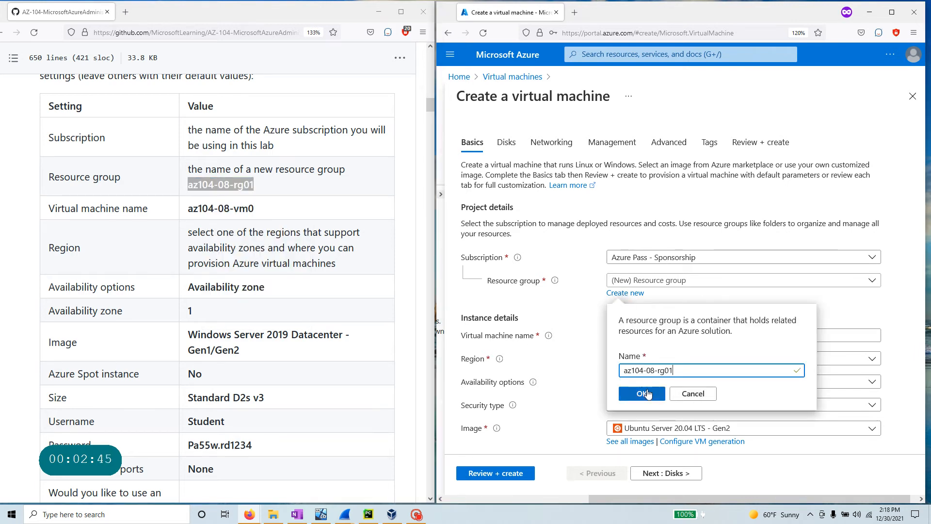
pyautogui.click(648, 394)
# - Name the virtual machine az104-08-vm0, copied from the lab instructions
pyautogui.click(263, 211)
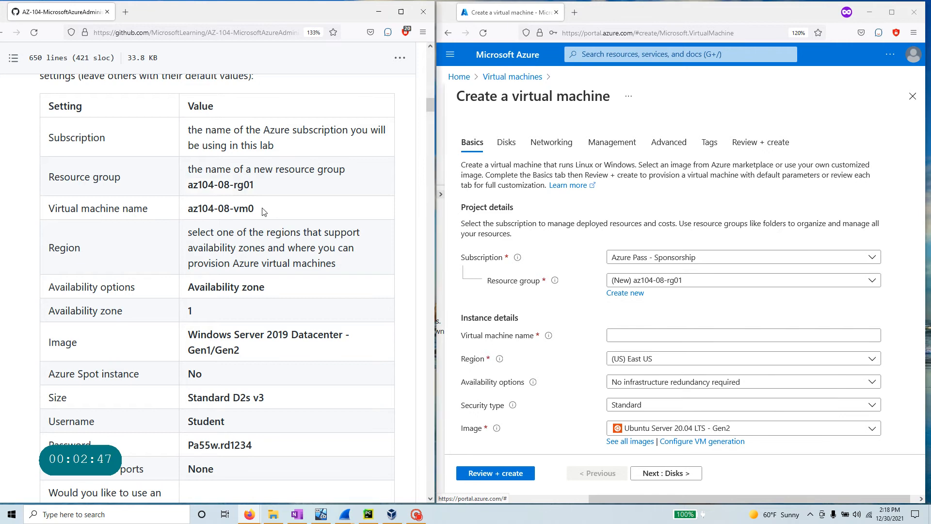
pyautogui.moveTo(264, 212); pyautogui.dragTo(189, 209)
pyautogui.rightClick(200, 207)
pyautogui.click(224, 220)
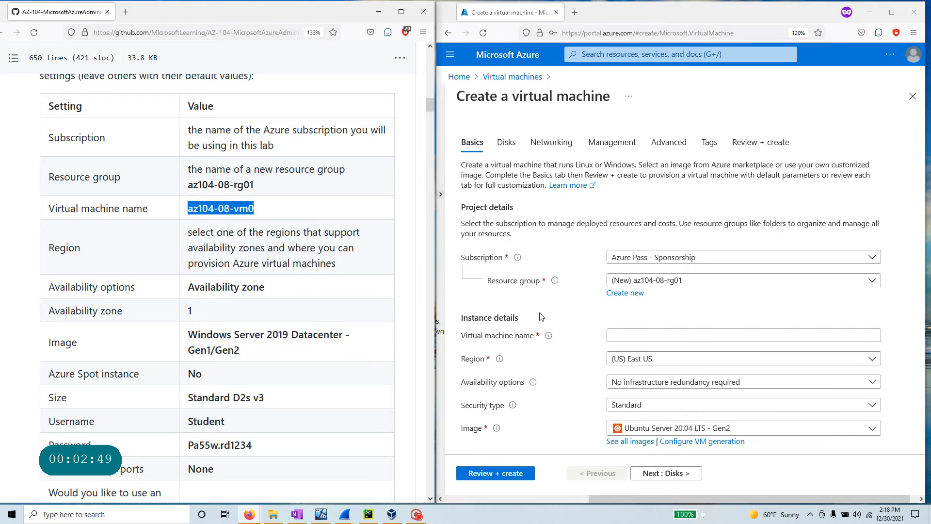
pyautogui.click(655, 336)
pyautogui.hotkey('ctrl', 'v')
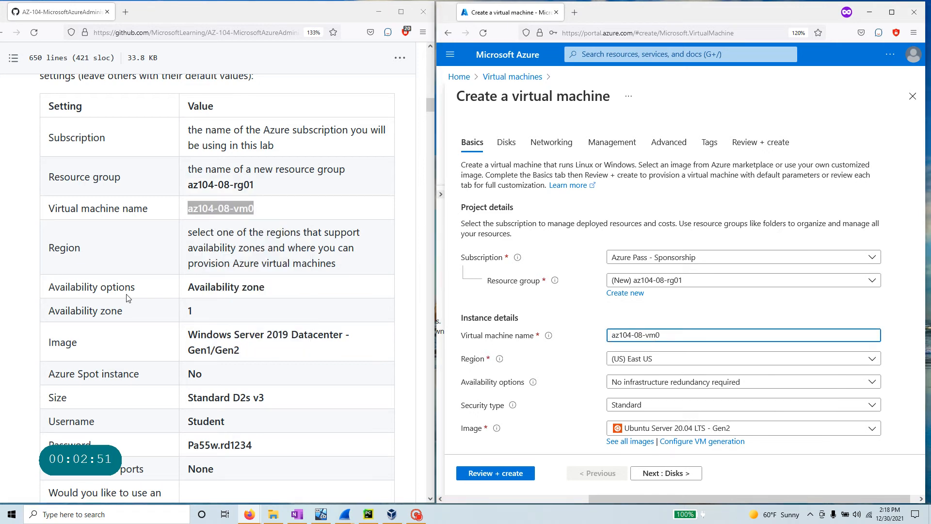
# - Review the Availability options list without changing it, then scroll through the instructions
pyautogui.click(625, 387)
pyautogui.click(625, 387)
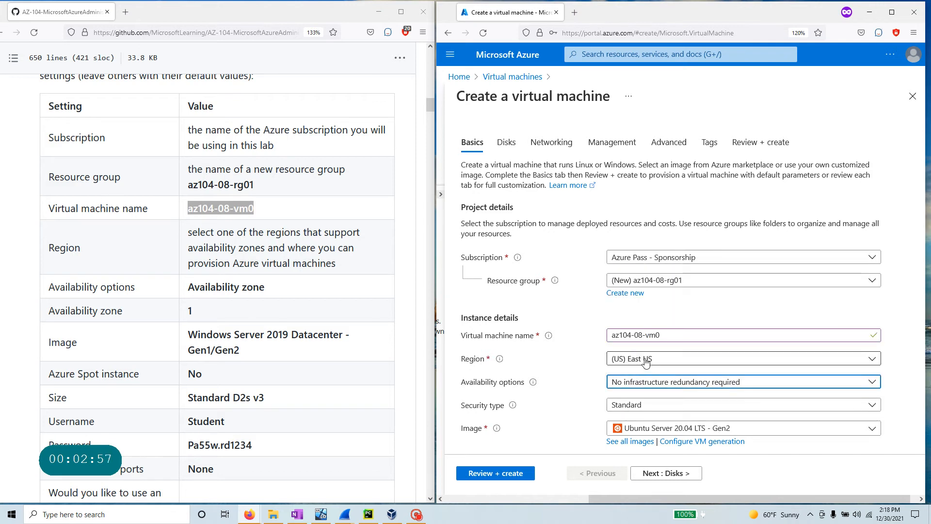
pyautogui.scroll(-2, 213, 277)
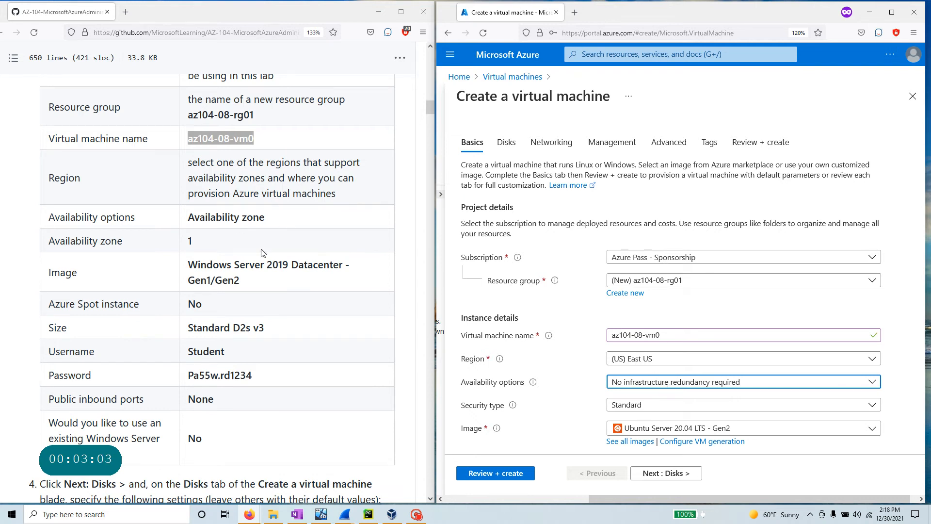
pyautogui.scroll(10, 261, 252)
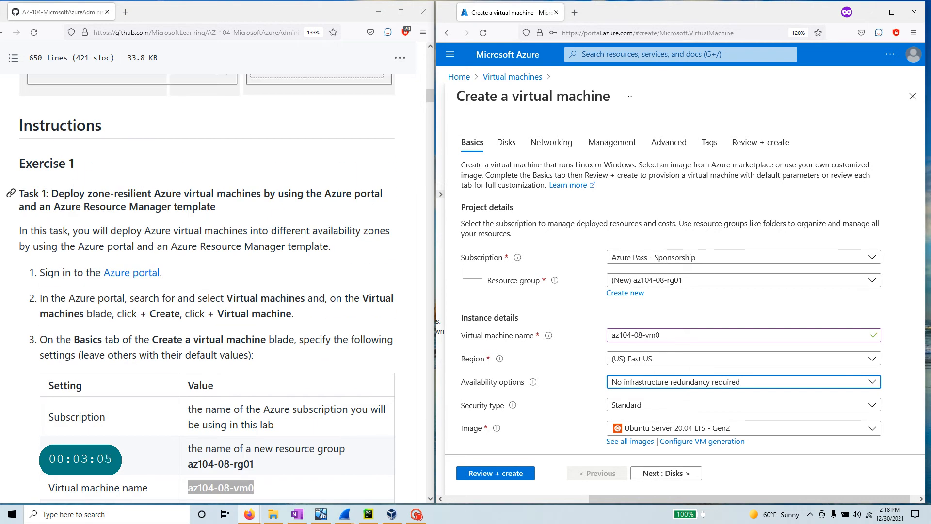
pyautogui.moveTo(52, 194); pyautogui.dragTo(227, 194)
pyautogui.scroll(-6, 228, 204)
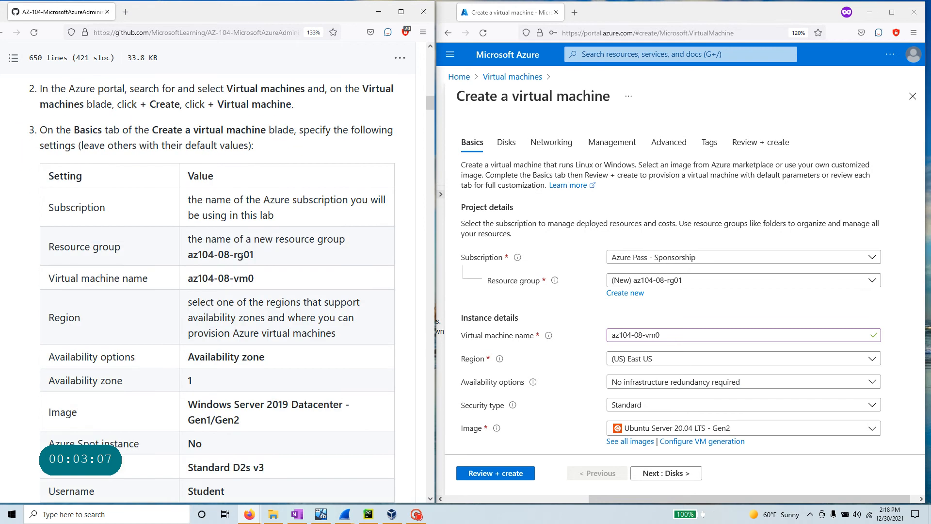
pyautogui.scroll(-2, 228, 276)
# - Set Availability options to Availability zone and choose zone 1
pyautogui.moveTo(266, 286); pyautogui.dragTo(179, 291)
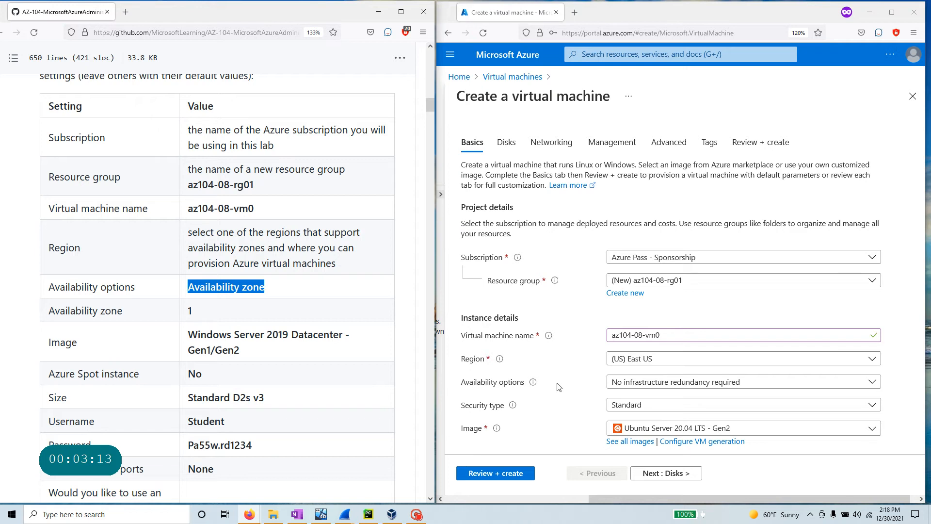
pyautogui.click(739, 385)
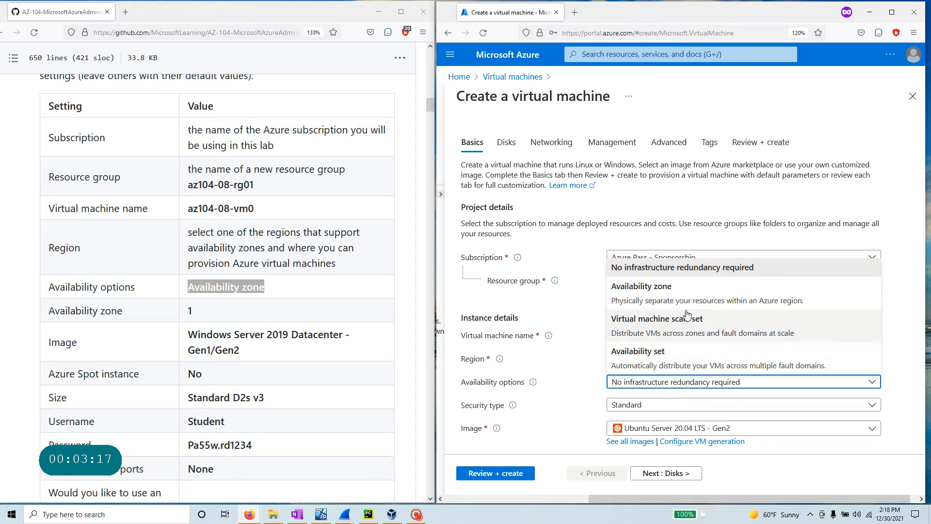
pyautogui.click(682, 294)
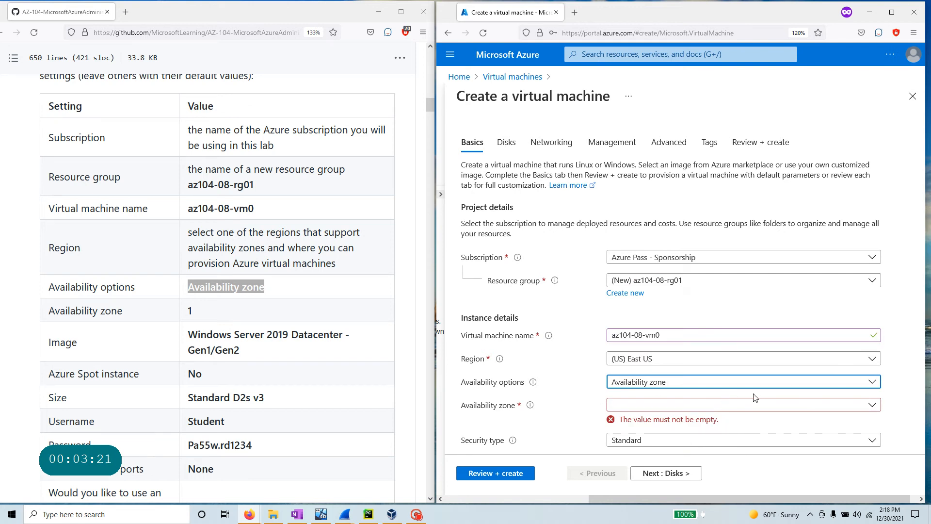
pyautogui.click(634, 408)
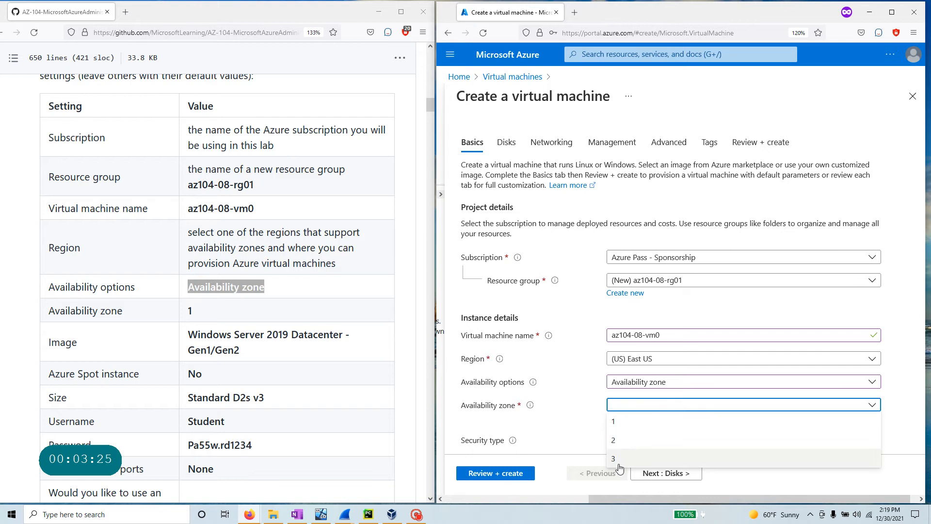
pyautogui.click(615, 423)
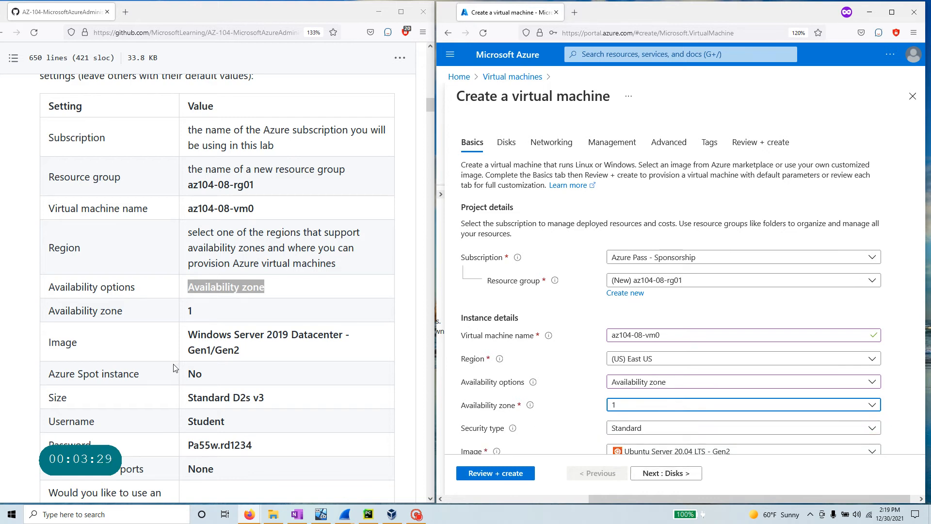
# - Keep Standard as the VM's security type
pyautogui.scroll(-2, 639, 401)
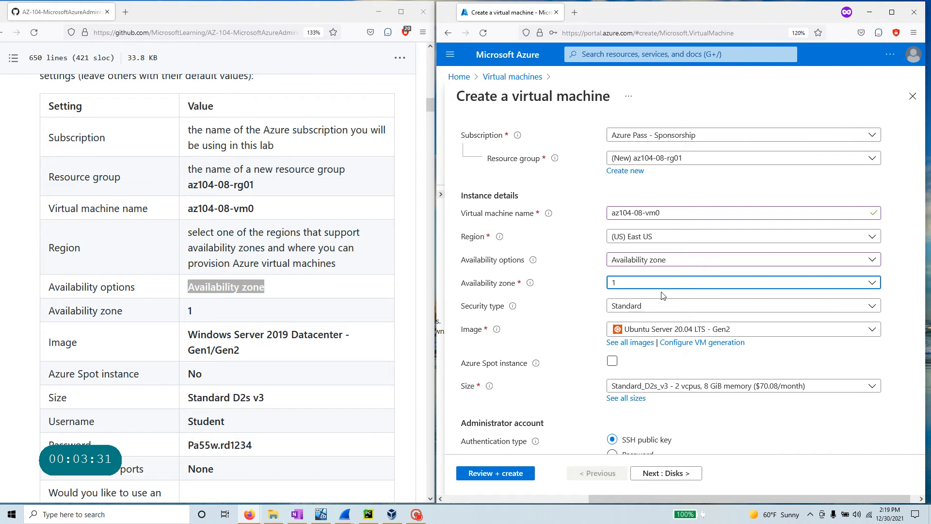
pyautogui.click(665, 306)
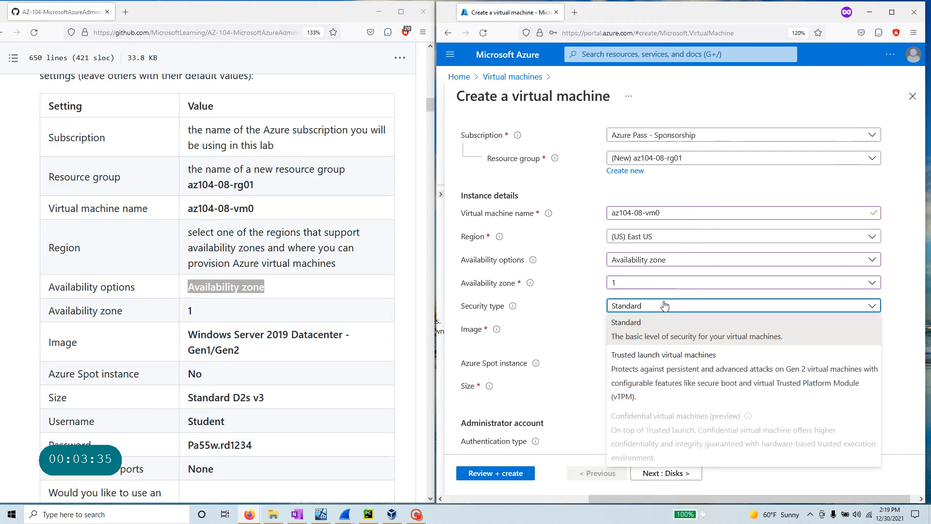
pyautogui.click(665, 304)
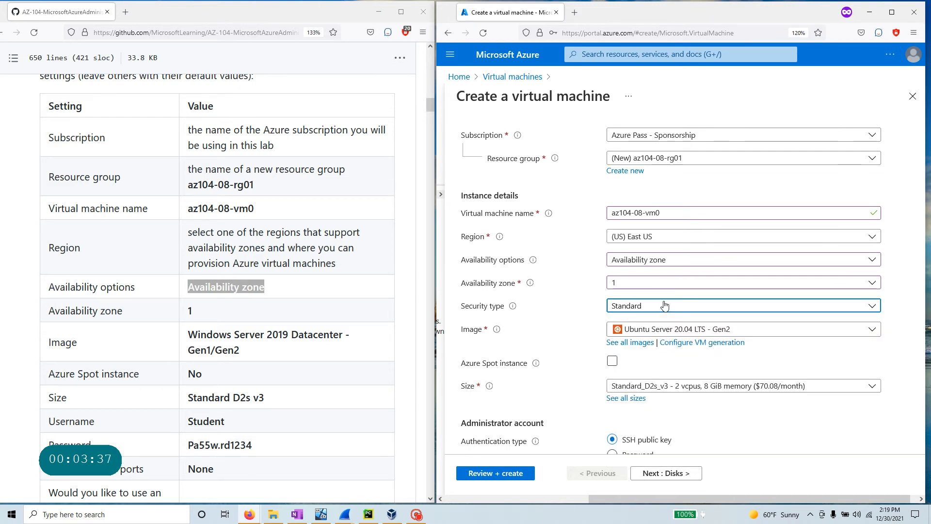
pyautogui.click(664, 304)
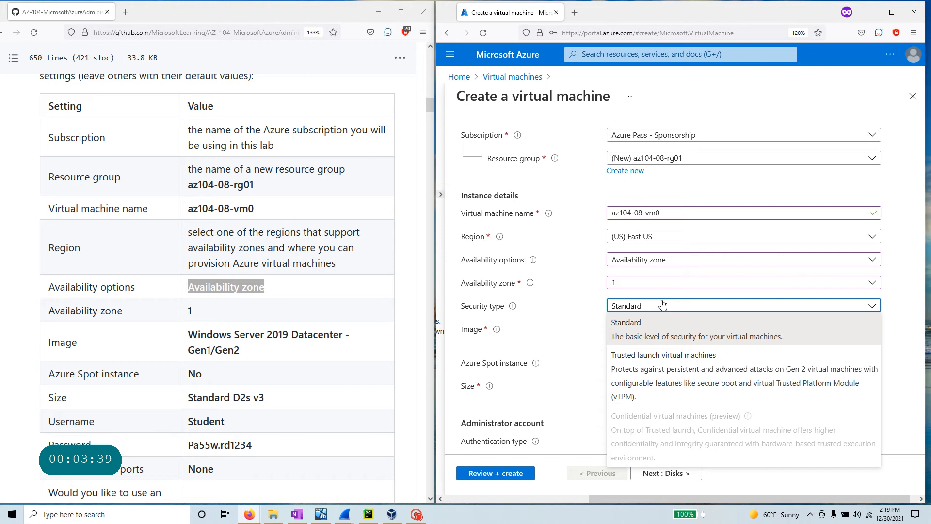
pyautogui.click(663, 304)
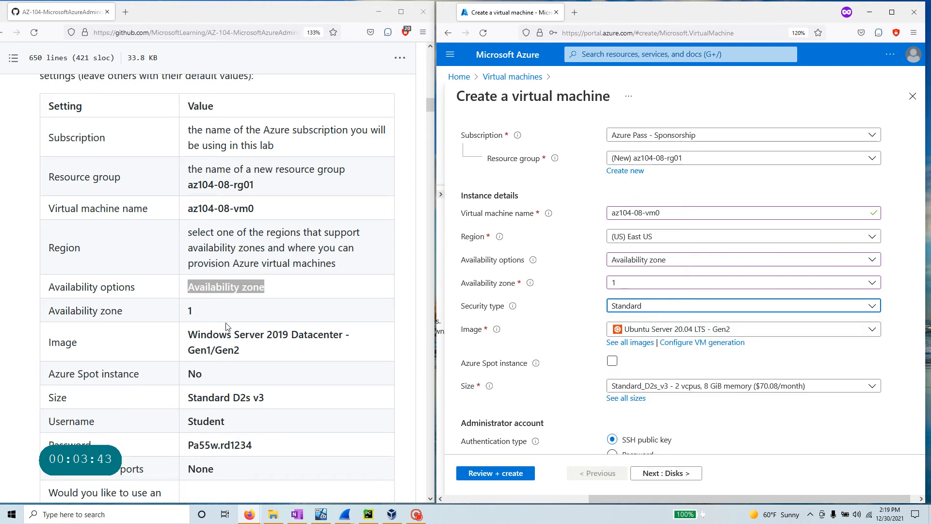
# - Select Windows Server 2019 Datacenter - Gen2 as the VM image
pyautogui.tripleClick(356, 354)
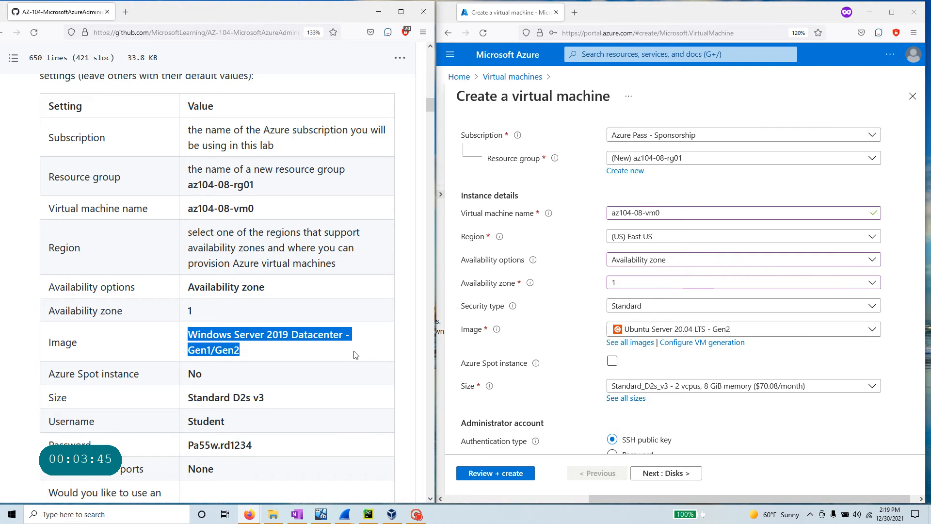
pyautogui.click(651, 330)
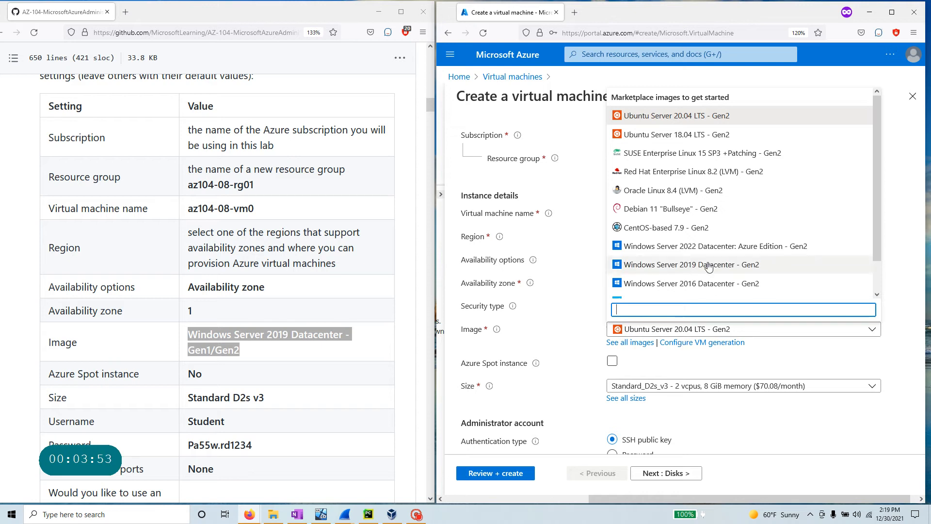
pyautogui.click(765, 266)
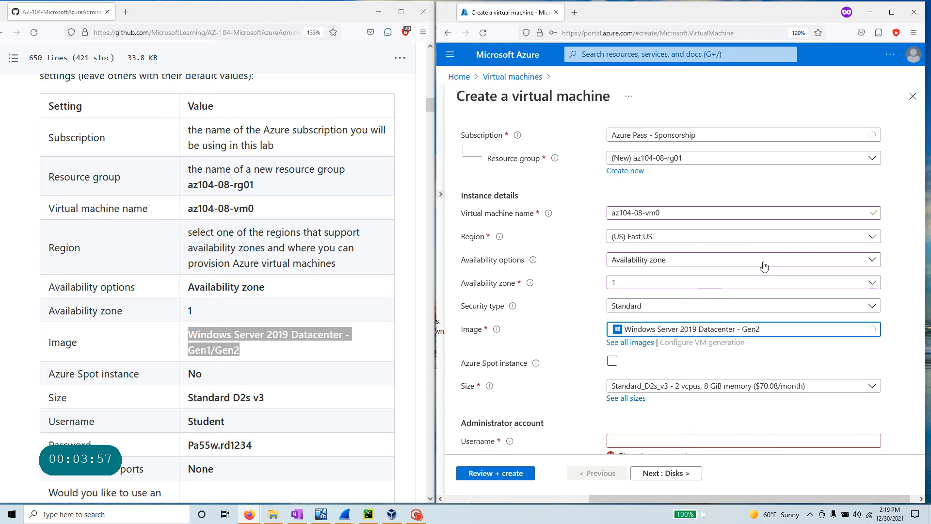
pyautogui.scroll(-3, 293, 346)
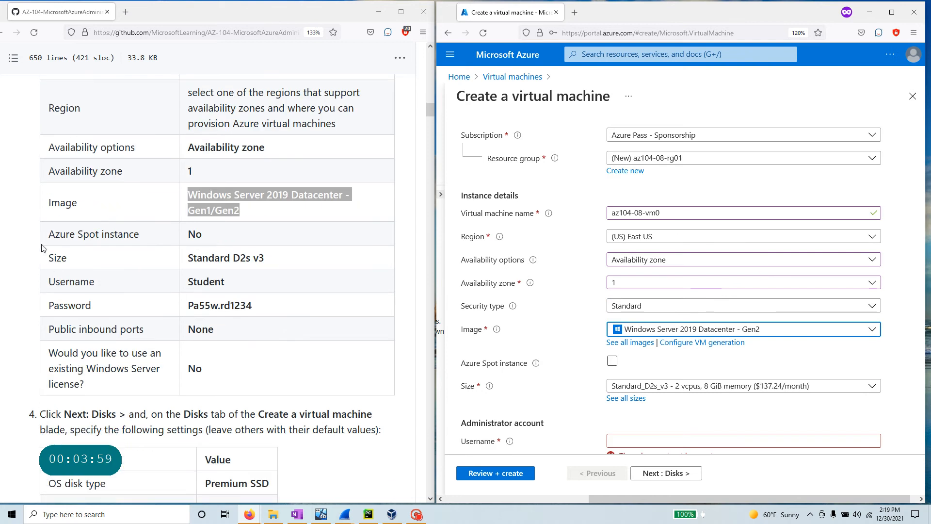
pyautogui.scroll(-4, 551, 336)
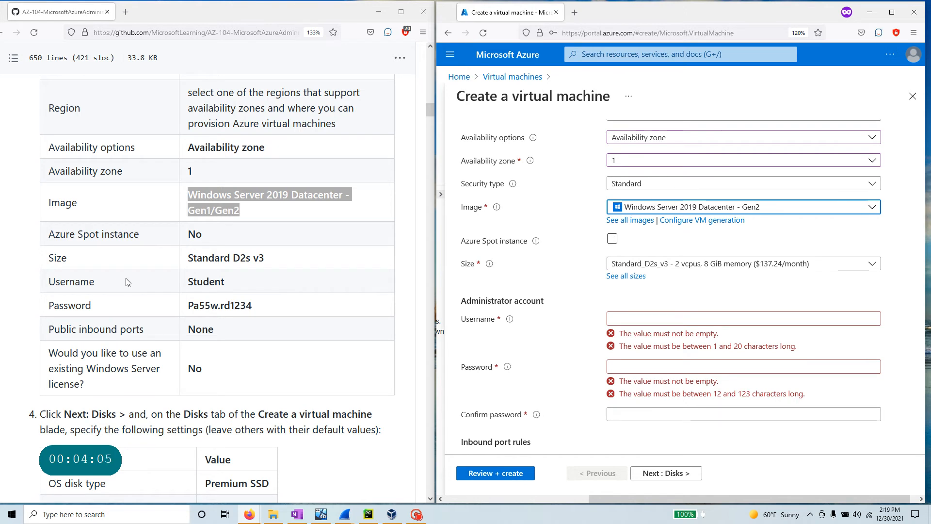
# - Fill in administrator username Student and paste the lab password into Confirm password
pyautogui.tripleClick(251, 262)
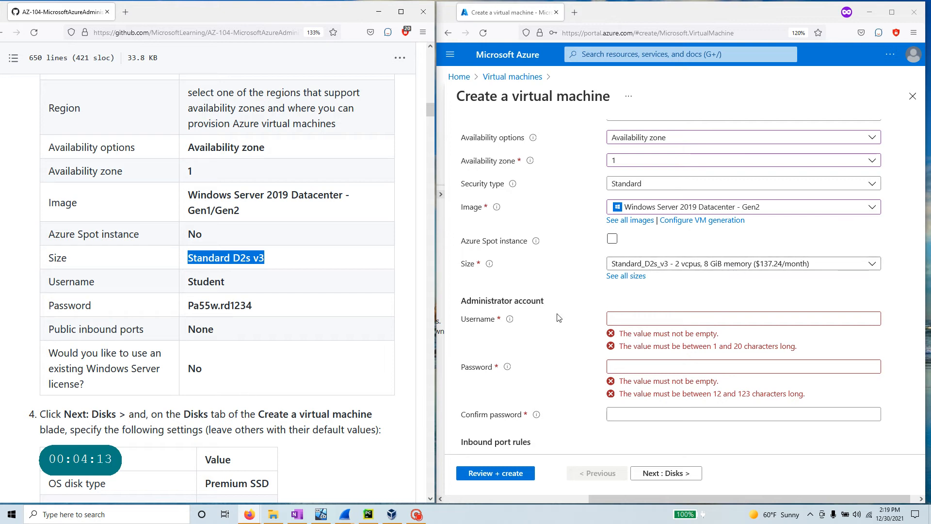
pyautogui.doubleClick(190, 282)
pyautogui.hotkey('ctrl', 'c')
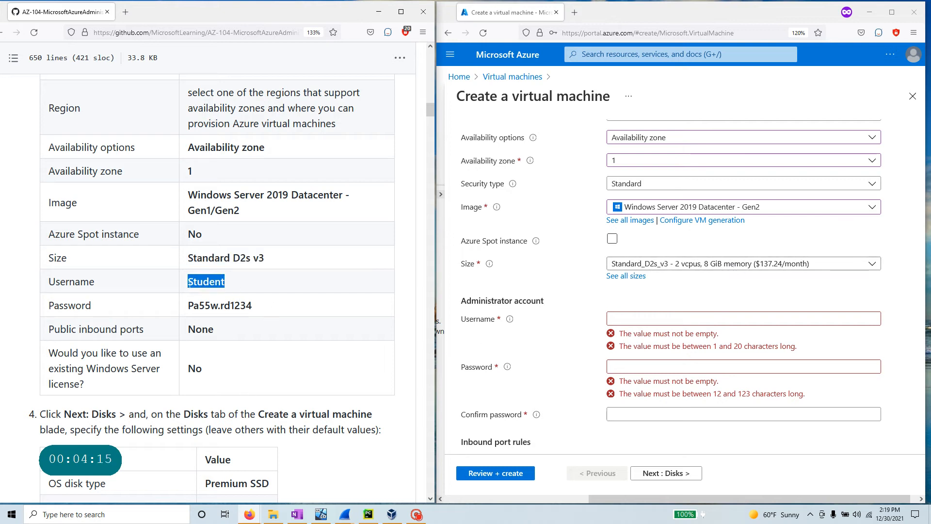
pyautogui.click(679, 318)
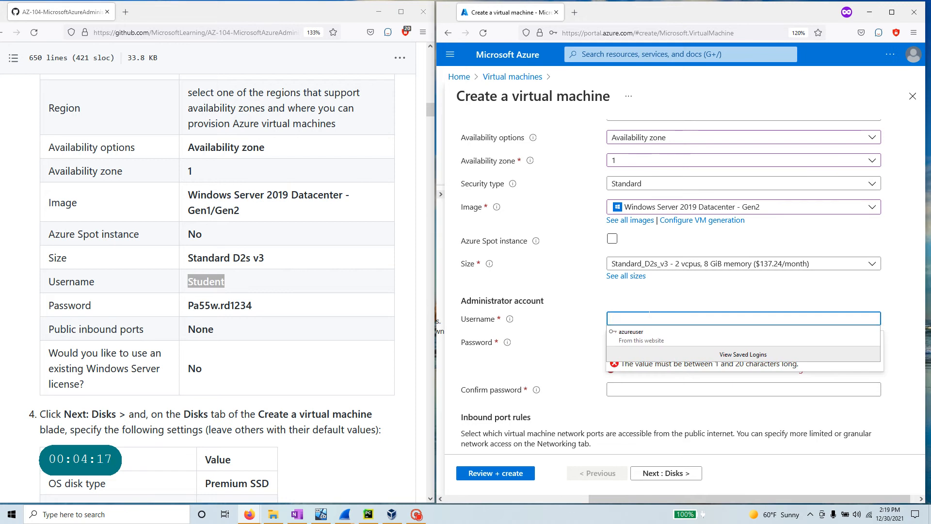
pyautogui.hotkey('ctrl', 'v')
pyautogui.moveTo(254, 305); pyautogui.dragTo(179, 315)
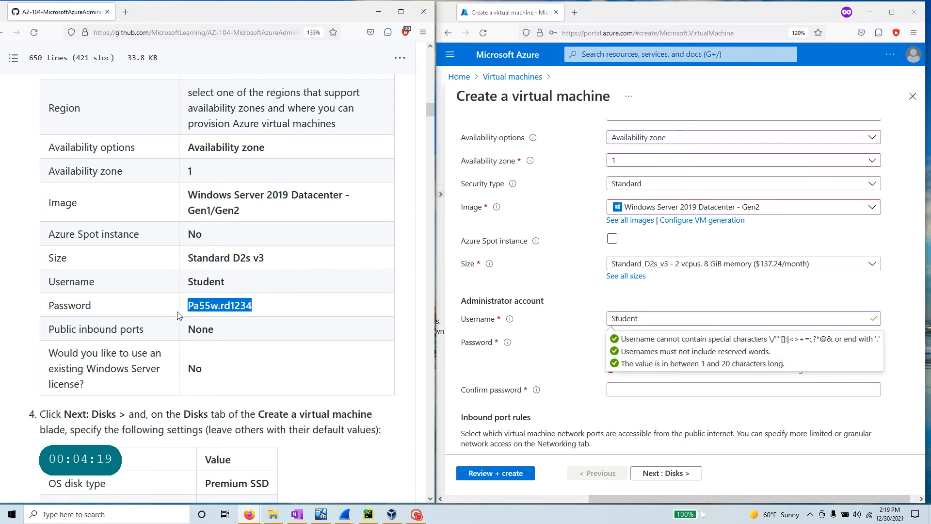
pyautogui.click(638, 388)
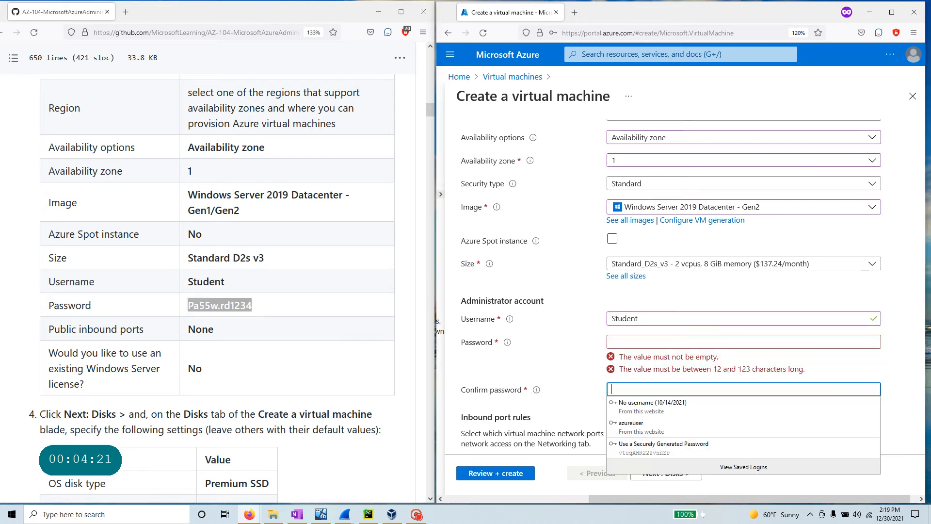
pyautogui.hotkey('ctrl', 'v')
# - Set public inbound ports to None and advance to the Disks tab
pyautogui.scroll(-5, 552, 372)
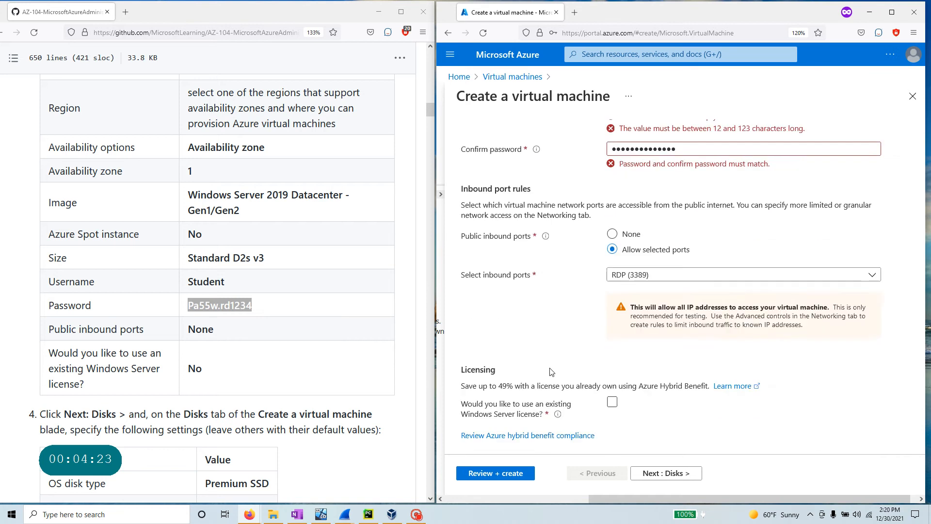
pyautogui.scroll(-2, 202, 340)
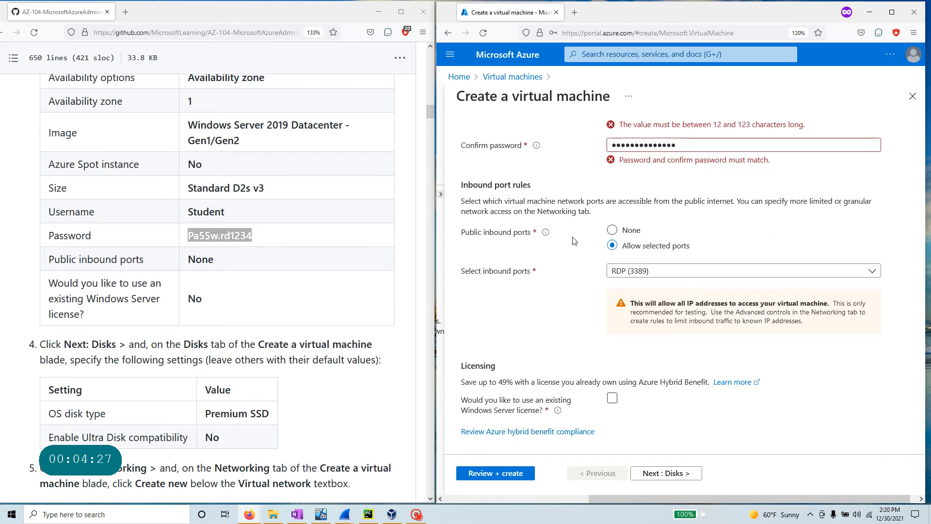
pyautogui.click(620, 237)
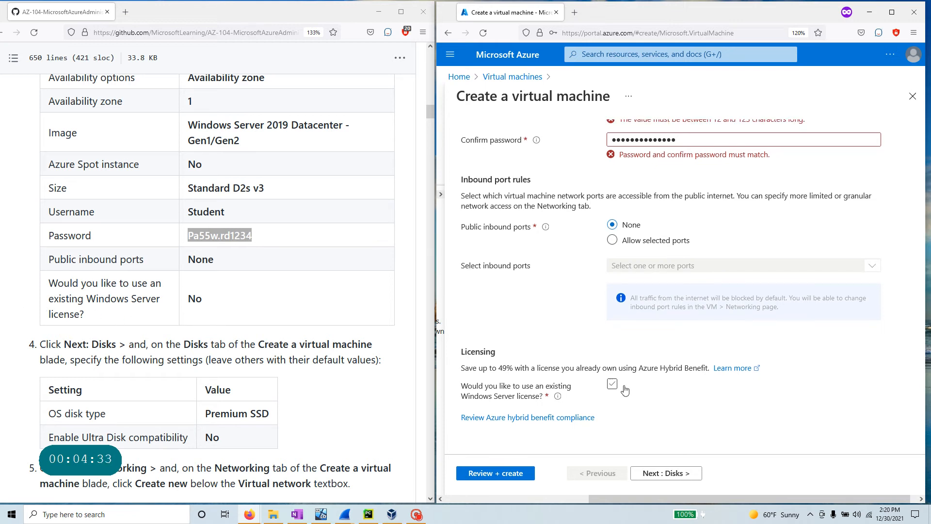
pyautogui.scroll(-5, 127, 409)
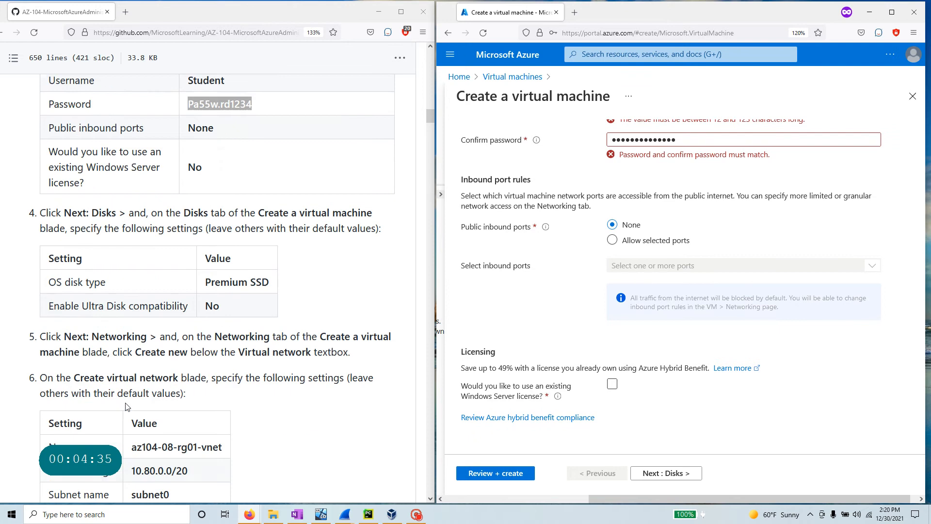
pyautogui.moveTo(129, 135); pyautogui.dragTo(33, 138)
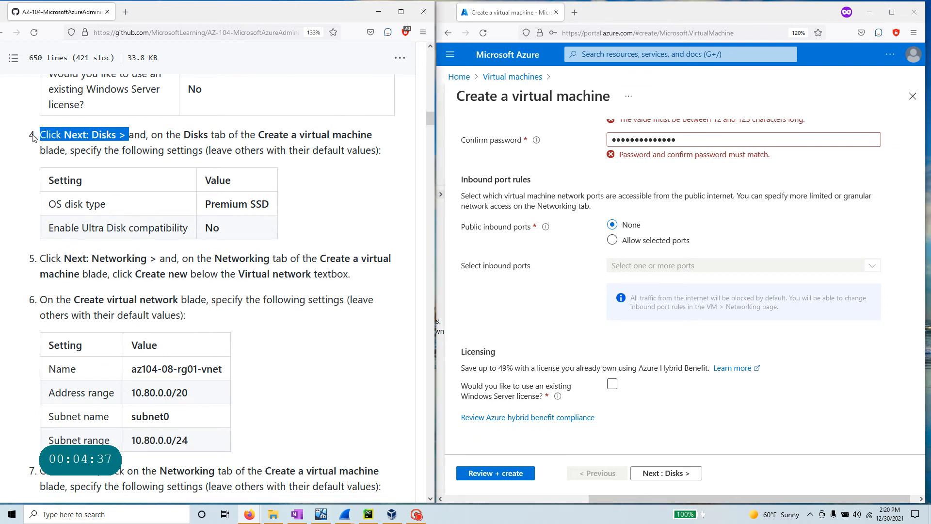
pyautogui.click(654, 471)
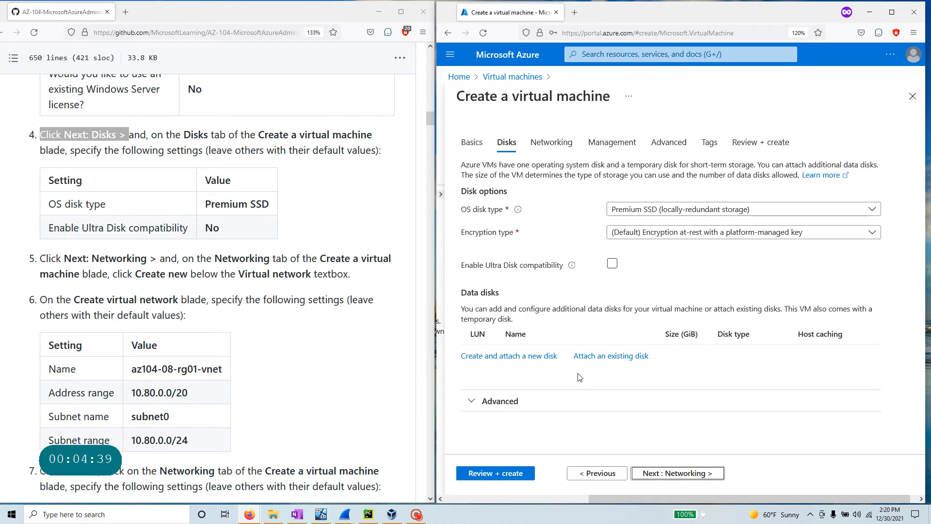
# - Keep the Premium SSD OS disk with Ultra Disk off and advance to Networking
pyautogui.moveTo(272, 208); pyautogui.dragTo(206, 204)
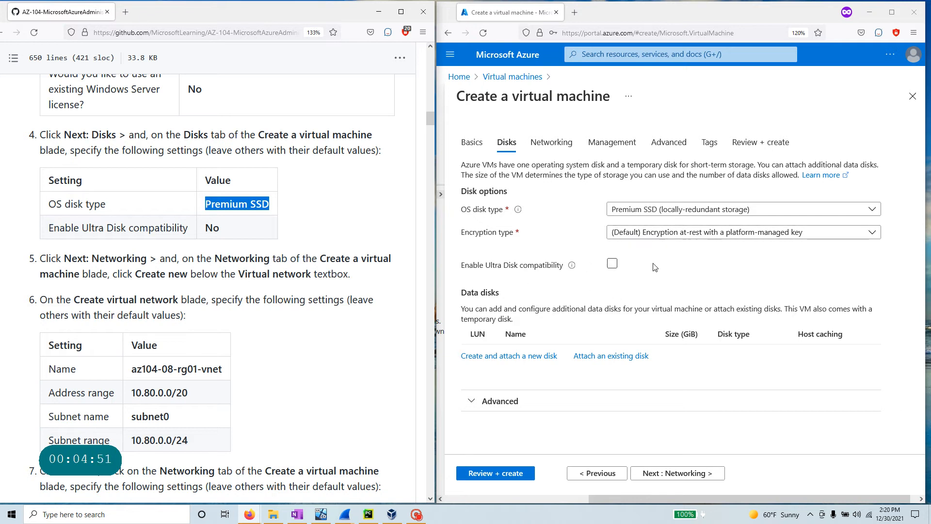
pyautogui.click(613, 265)
pyautogui.click(671, 472)
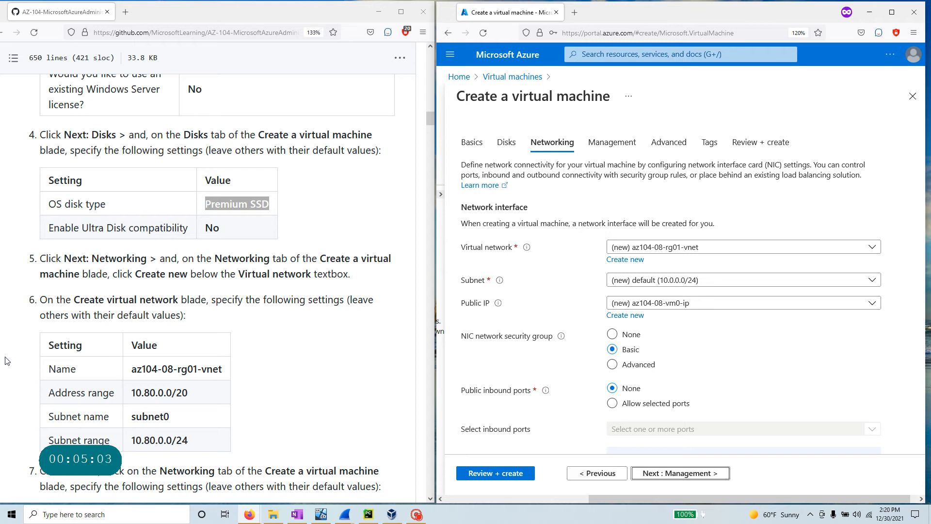
pyautogui.moveTo(141, 274); pyautogui.dragTo(314, 274)
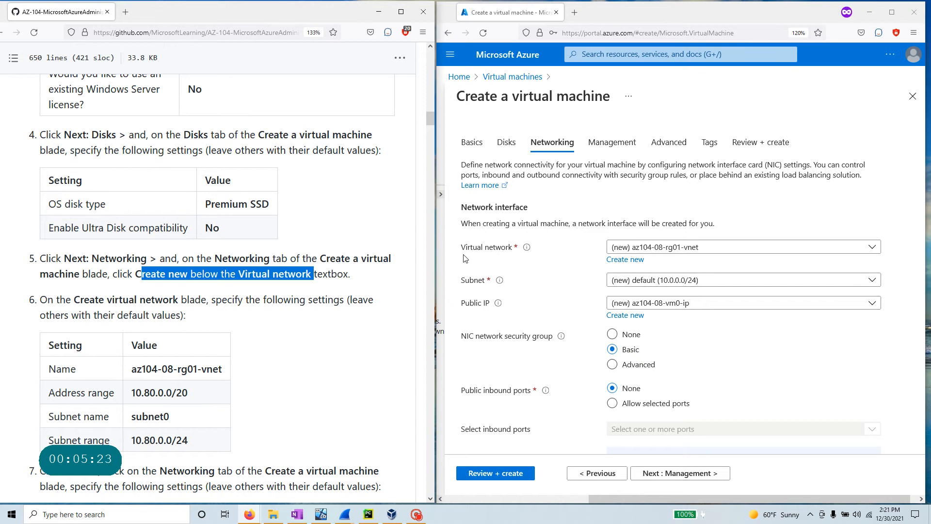
# - Create a new virtual network, changing its address range to 10.80.0.0/16
pyautogui.click(627, 260)
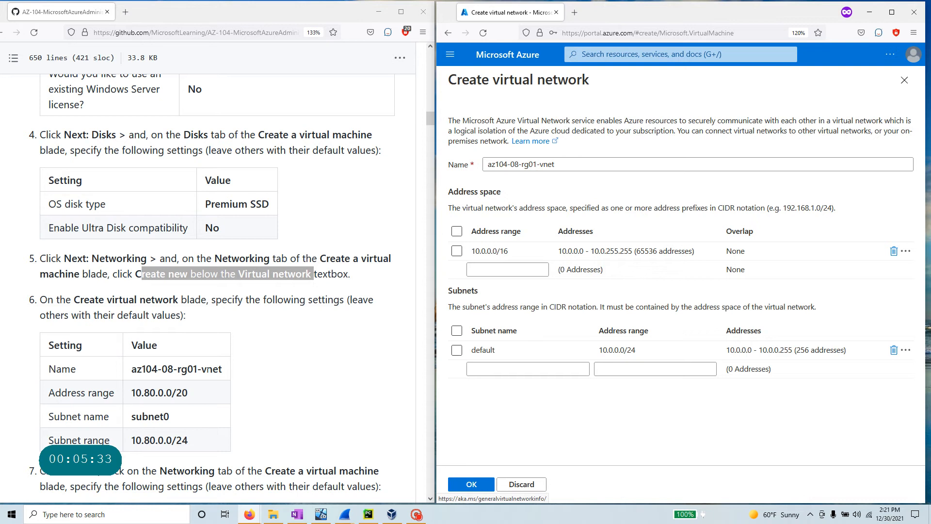
pyautogui.moveTo(224, 370); pyautogui.dragTo(132, 370)
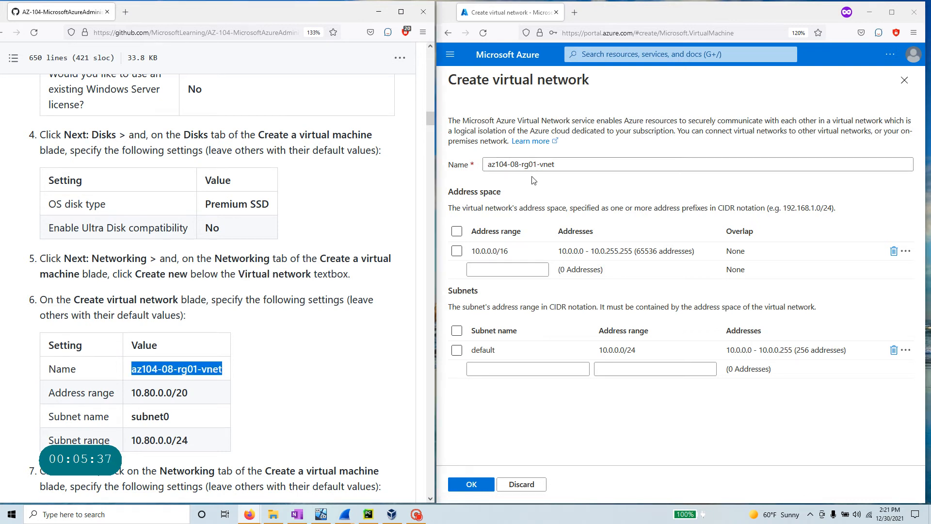
pyautogui.moveTo(557, 164); pyautogui.dragTo(487, 165)
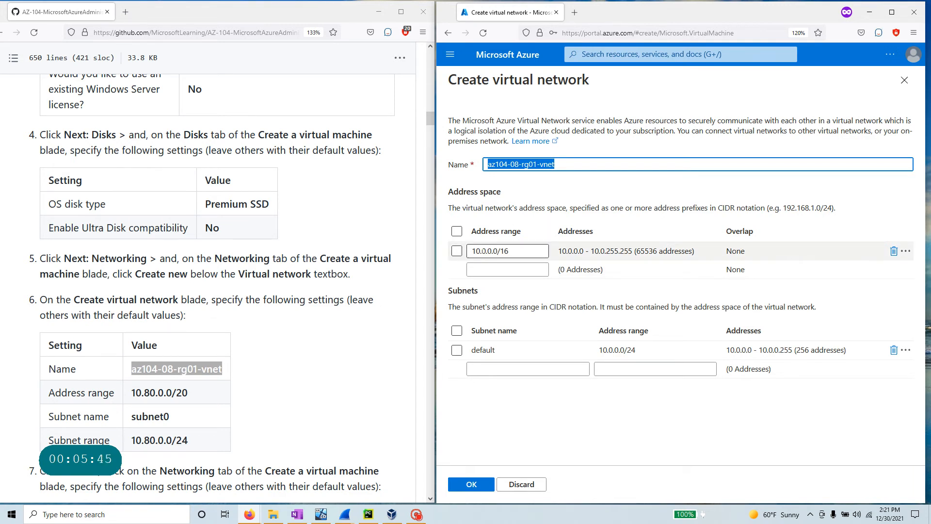
pyautogui.click(481, 250)
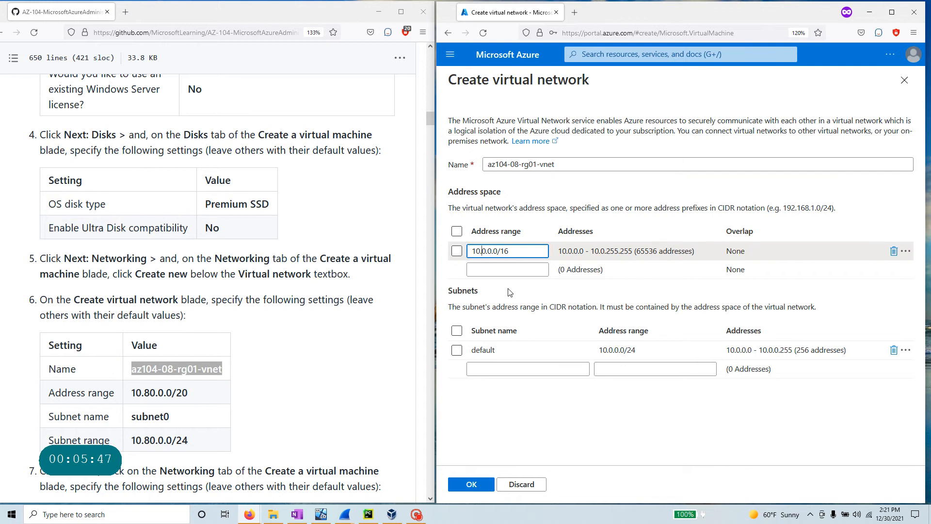
pyautogui.write('80')
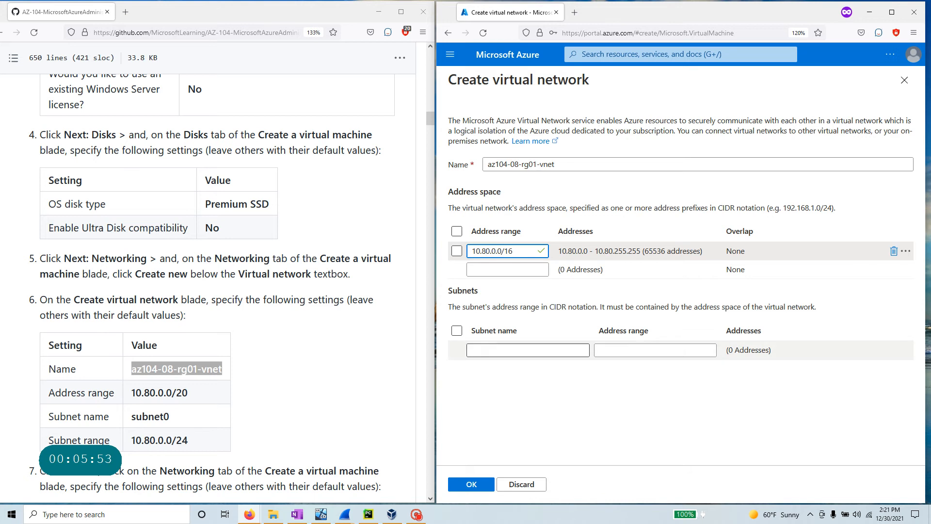
# - Add subnet0 with range 10.80.0.0/24 and confirm the virtual network
pyautogui.click(514, 350)
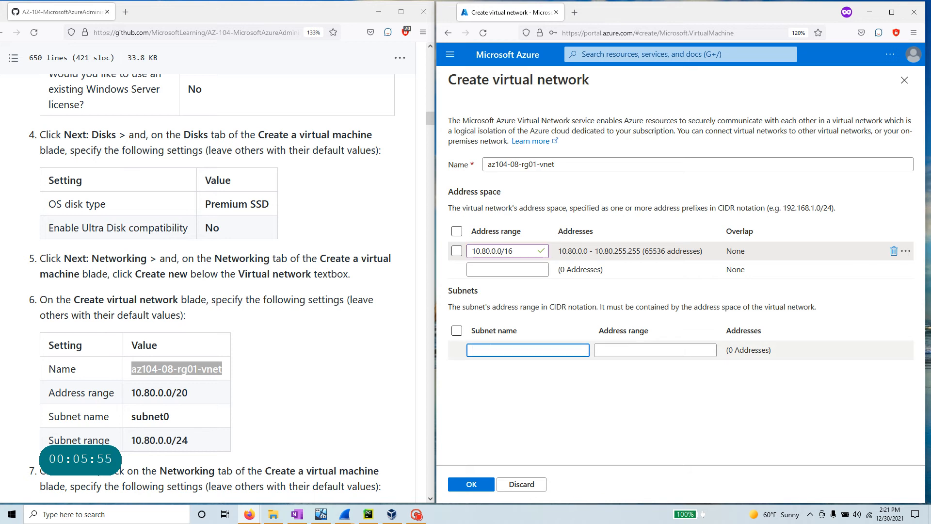
pyautogui.write('subnet0')
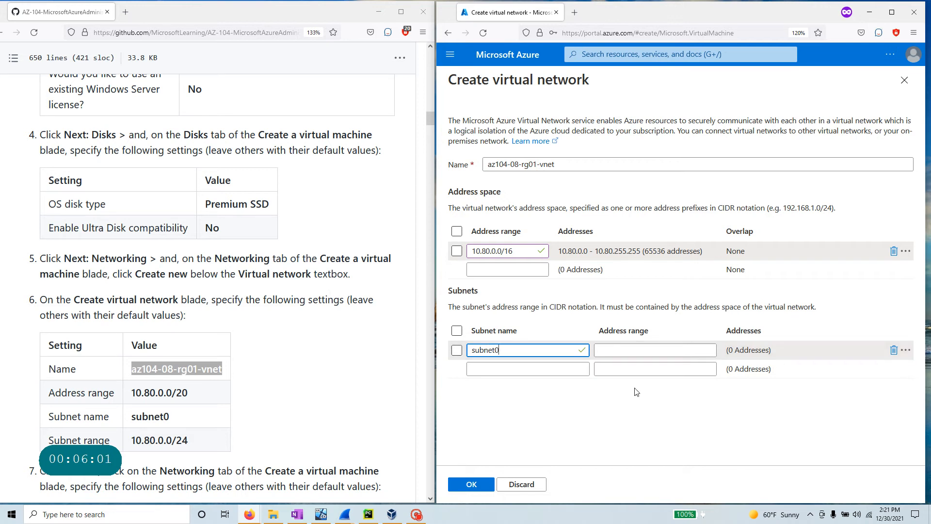
pyautogui.tripleClick(478, 247)
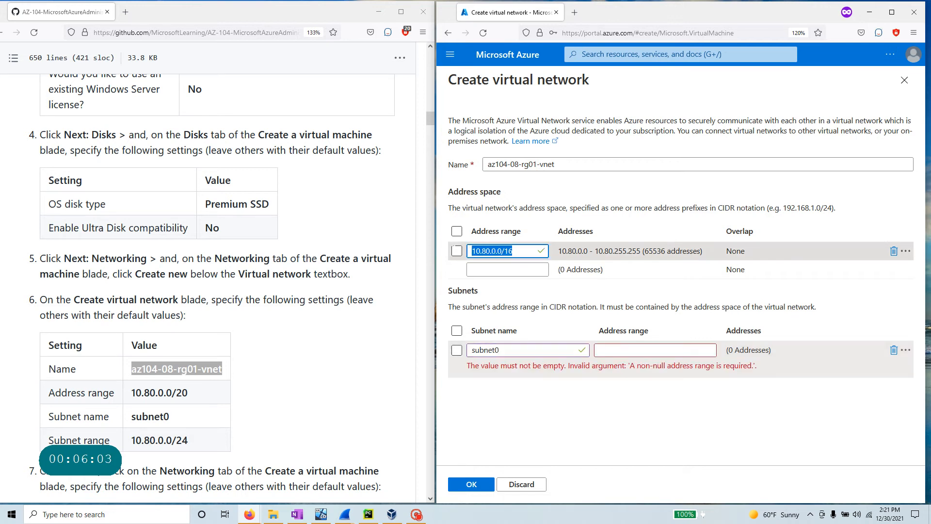
pyautogui.hotkey('ctrl', 'c')
pyautogui.click(645, 350)
pyautogui.hotkey('ctrl', 'v')
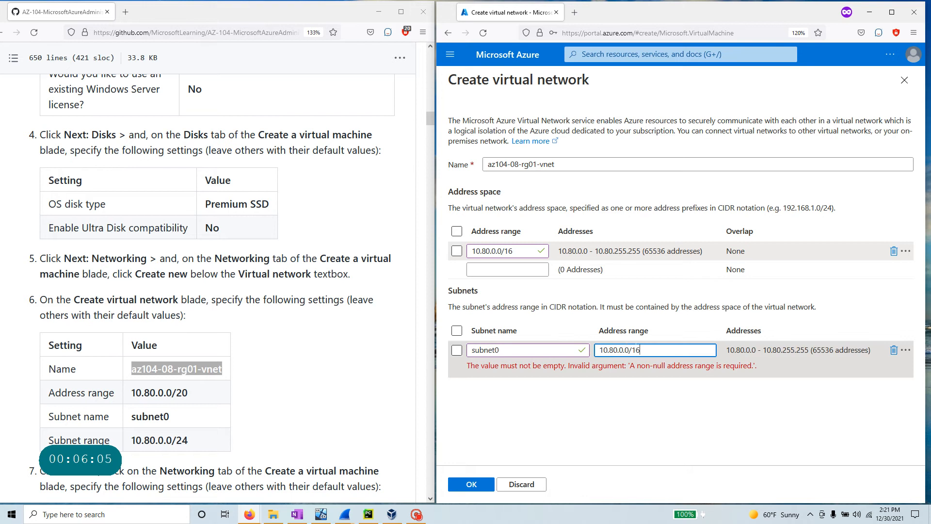
pyautogui.press('BackSpace')
pyautogui.press('BackSpace')
pyautogui.write('24')
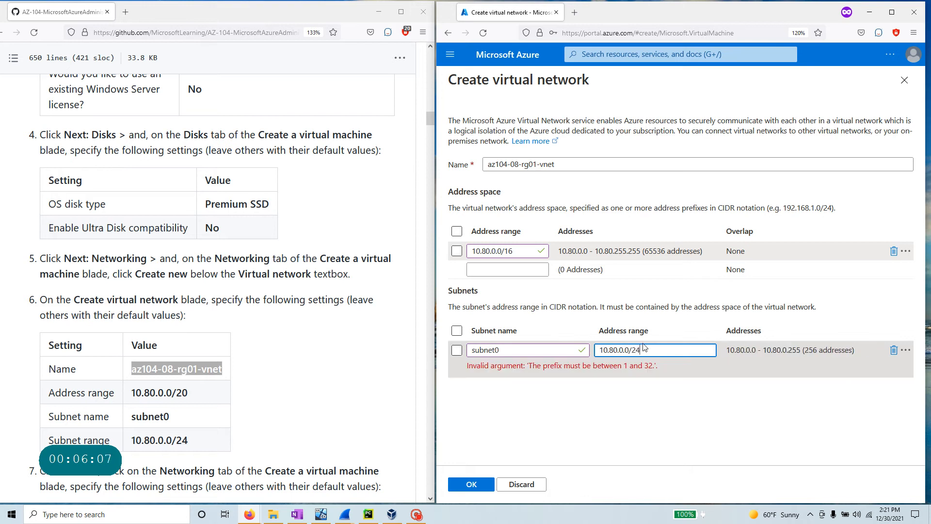
pyautogui.click(655, 436)
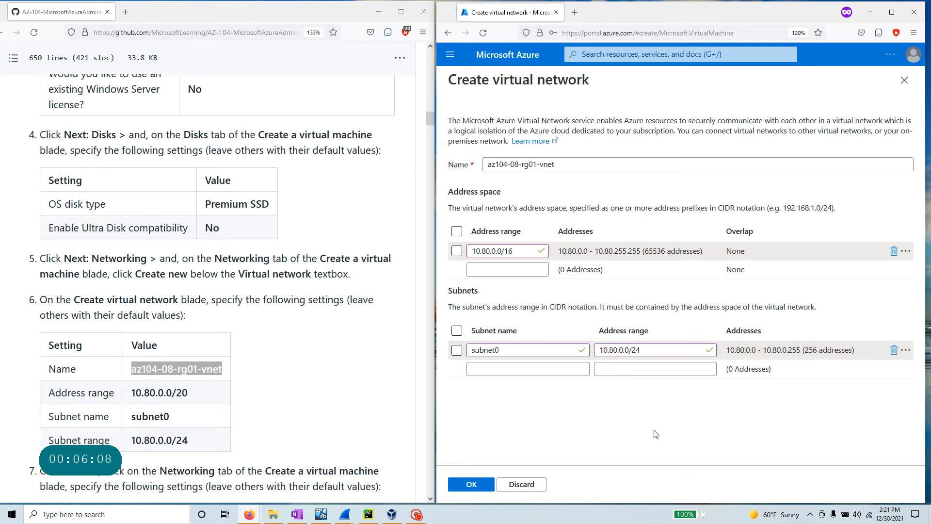
pyautogui.click(472, 485)
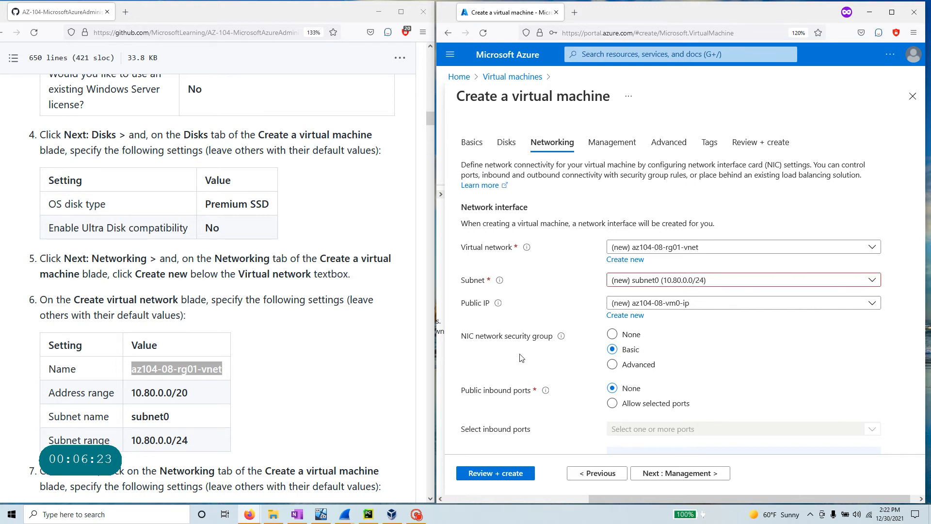
# - Keep the new public IP, uncheck Accelerated networking, and advance to the Management tab
pyautogui.scroll(-2, 232, 387)
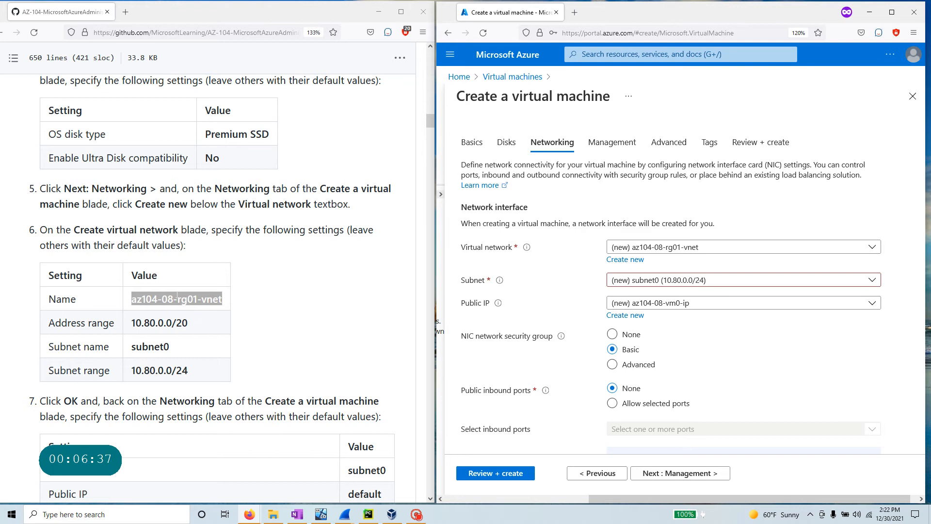
pyautogui.scroll(-3, 228, 439)
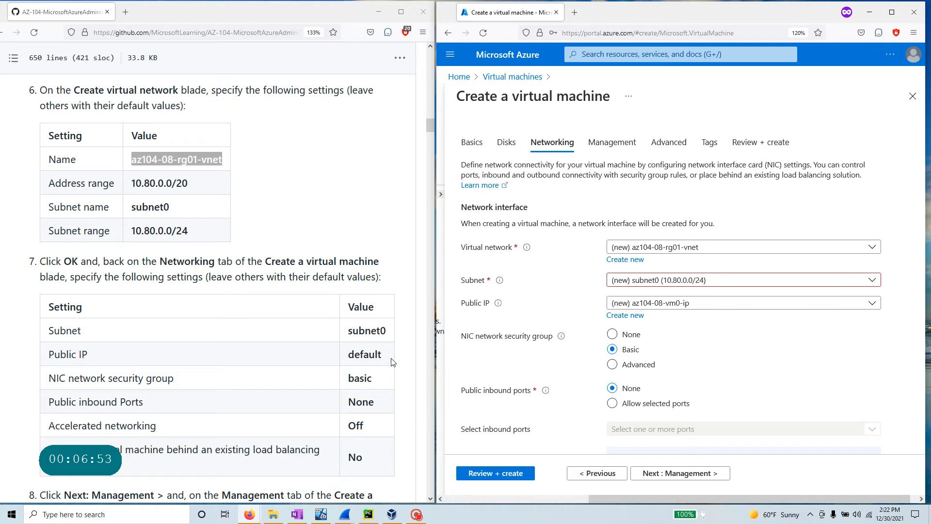
pyautogui.click(715, 305)
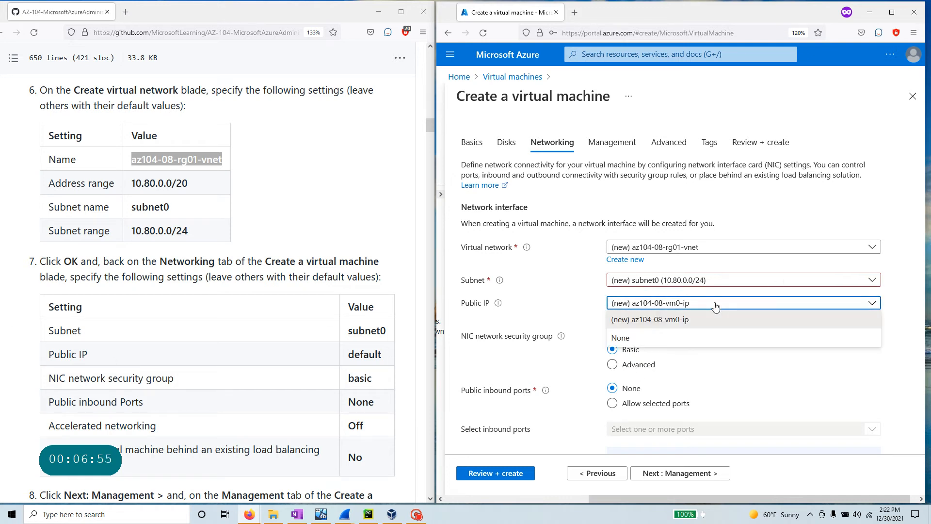
pyautogui.click(716, 305)
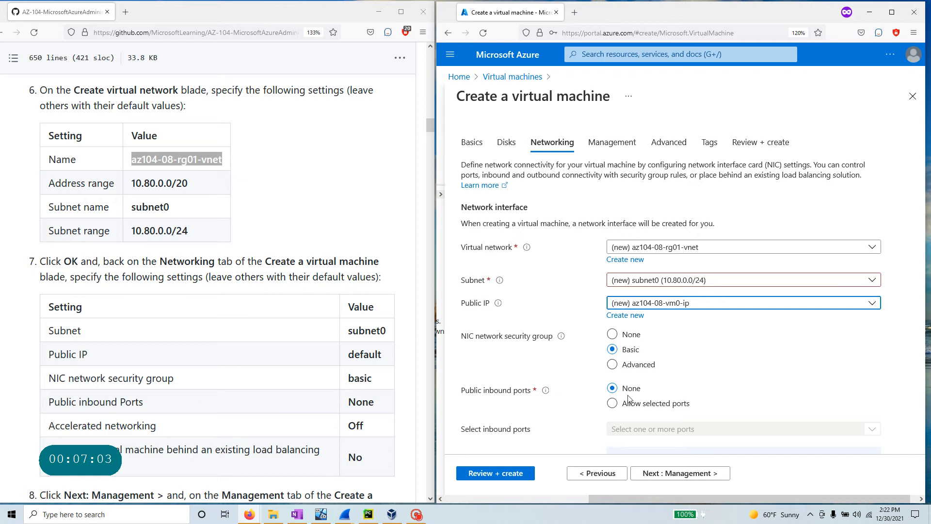
pyautogui.scroll(-3, 70, 402)
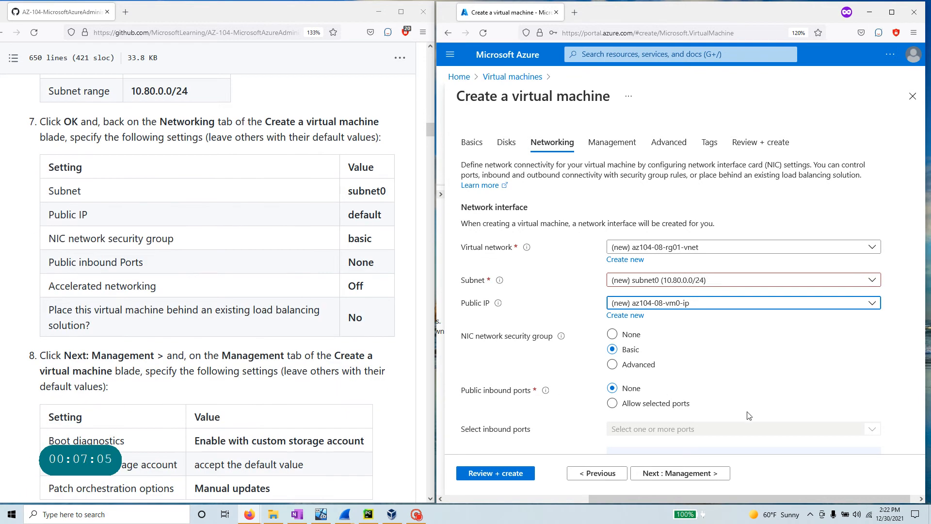
pyautogui.scroll(-3, 547, 371)
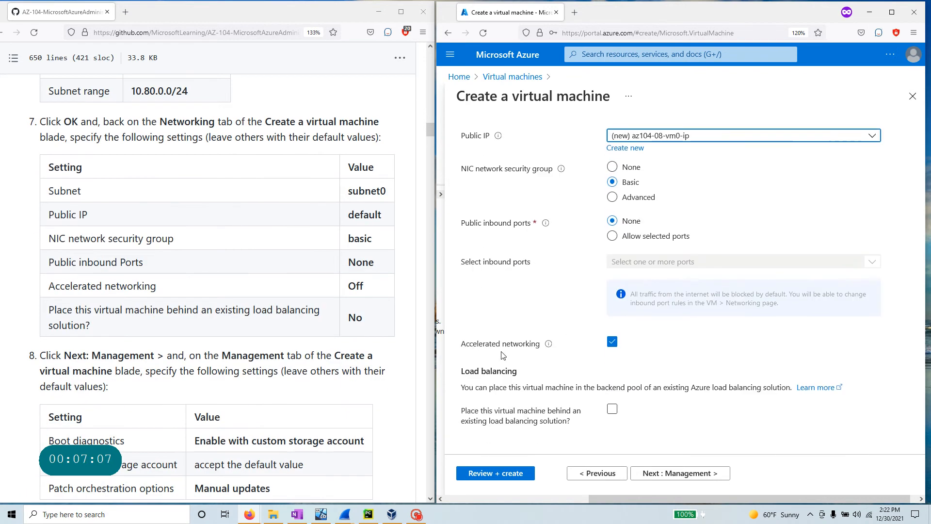
pyautogui.click(612, 342)
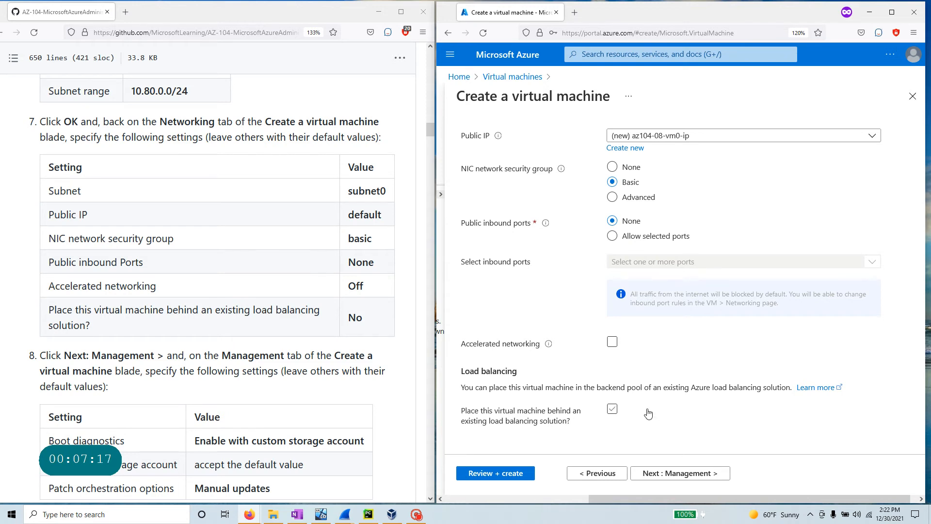
pyautogui.scroll(-2, 250, 407)
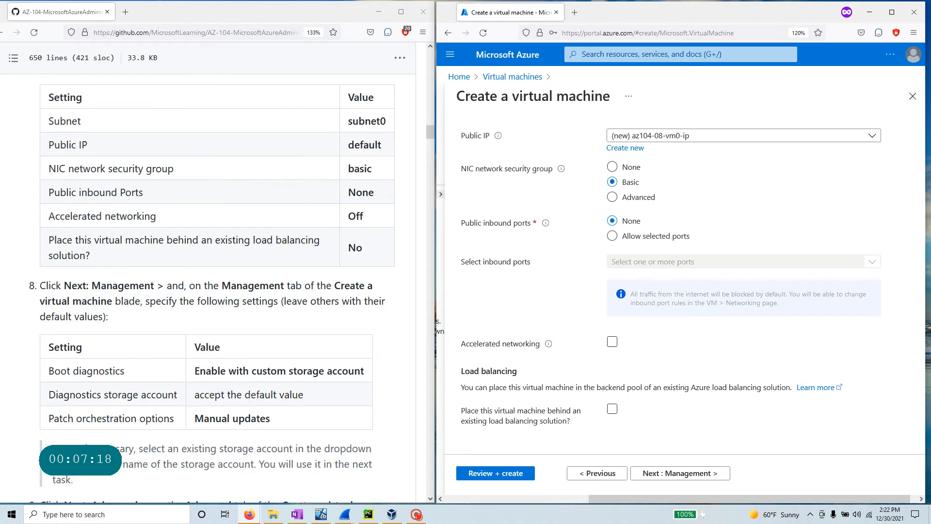
pyautogui.click(681, 478)
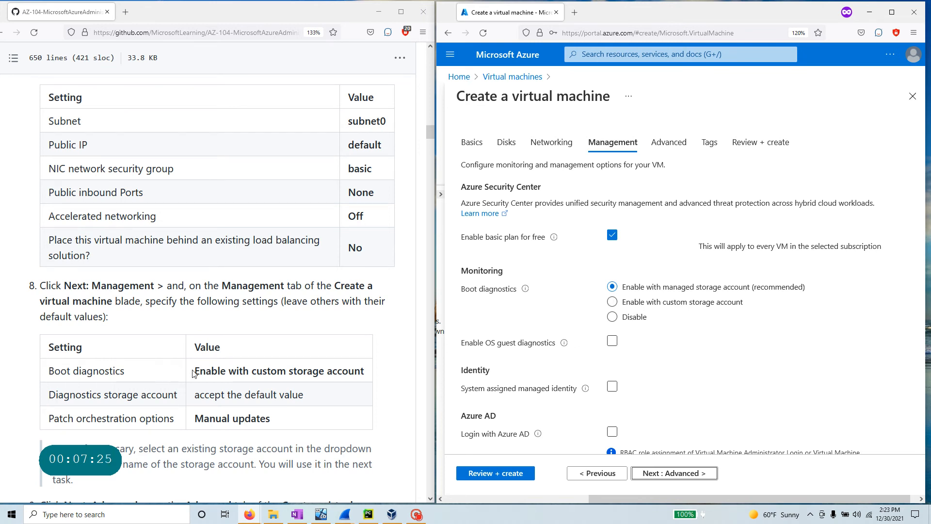
# - Set the Management tab's patch orchestration option to Manual updates
pyautogui.moveTo(193, 371); pyautogui.dragTo(386, 374)
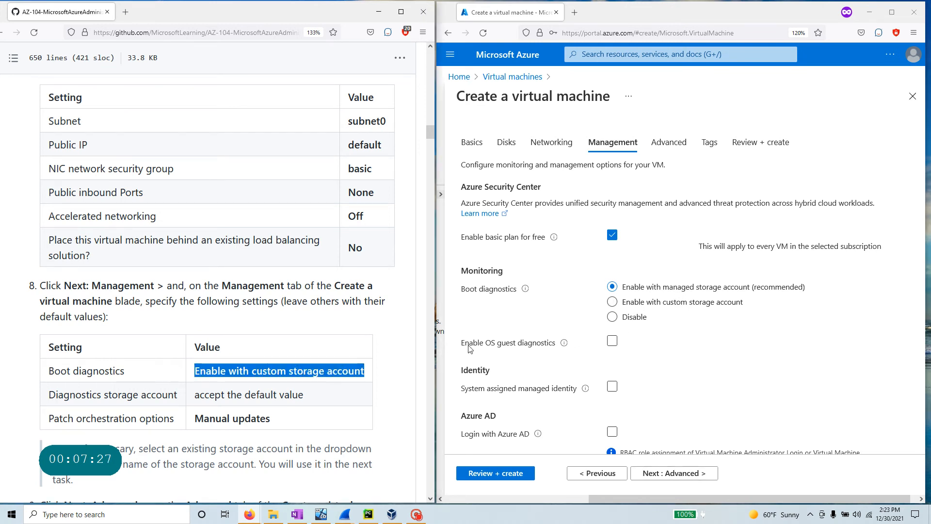
pyautogui.scroll(-2, 345, 359)
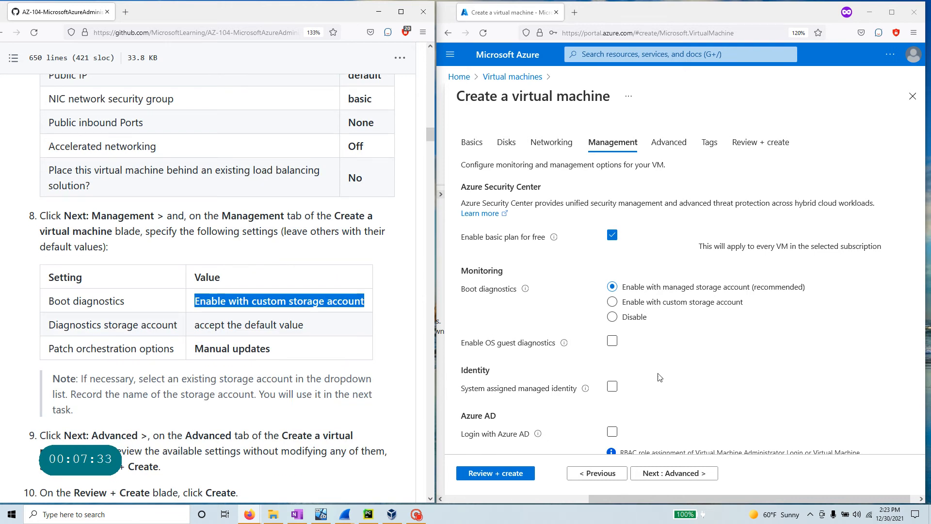
pyautogui.scroll(-3, 678, 369)
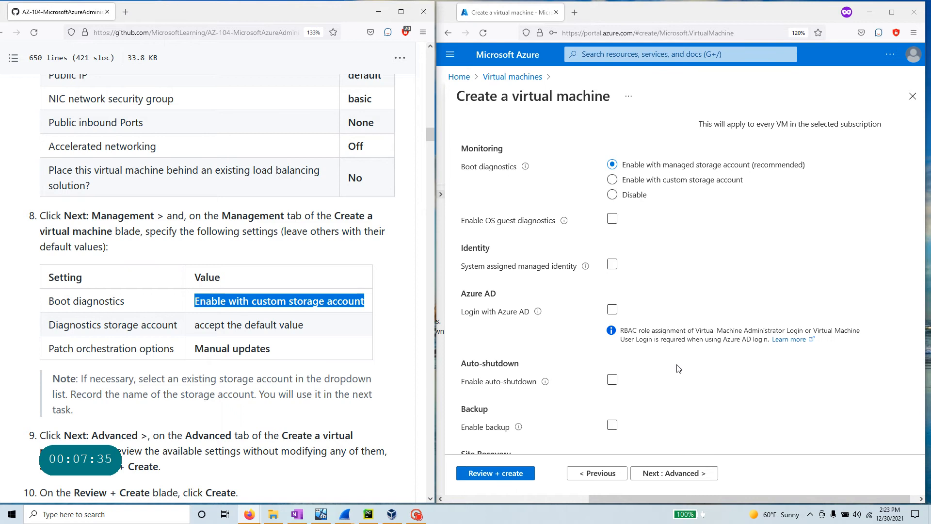
pyautogui.scroll(-2, 677, 367)
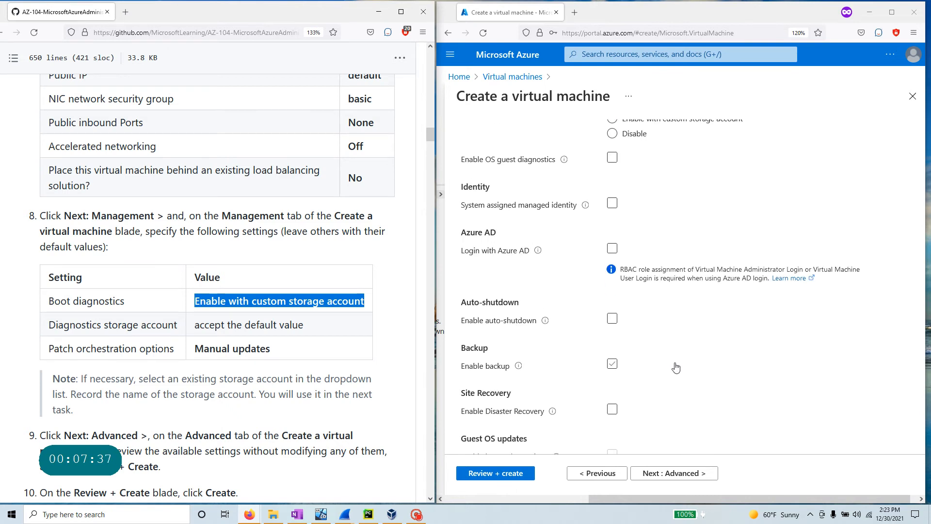
pyautogui.scroll(-2, 676, 367)
pyautogui.scroll(-1, 676, 367)
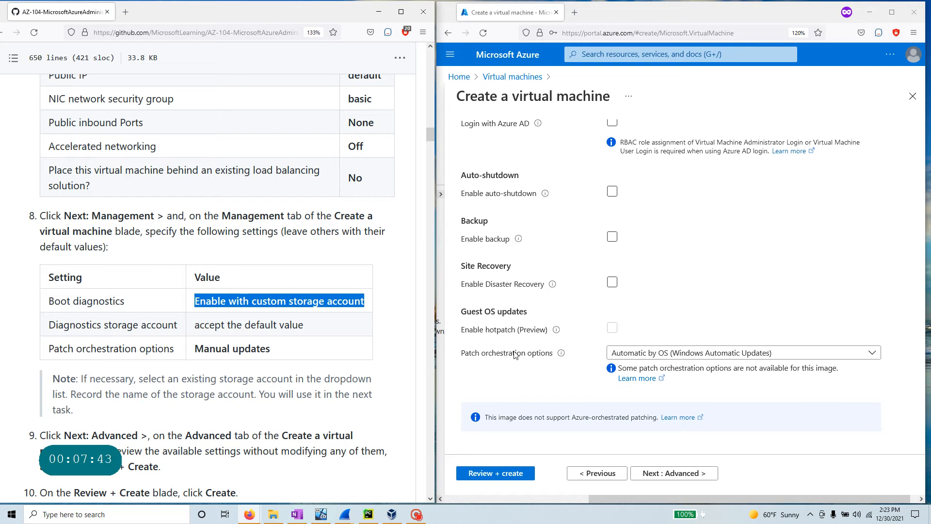
pyautogui.click(776, 353)
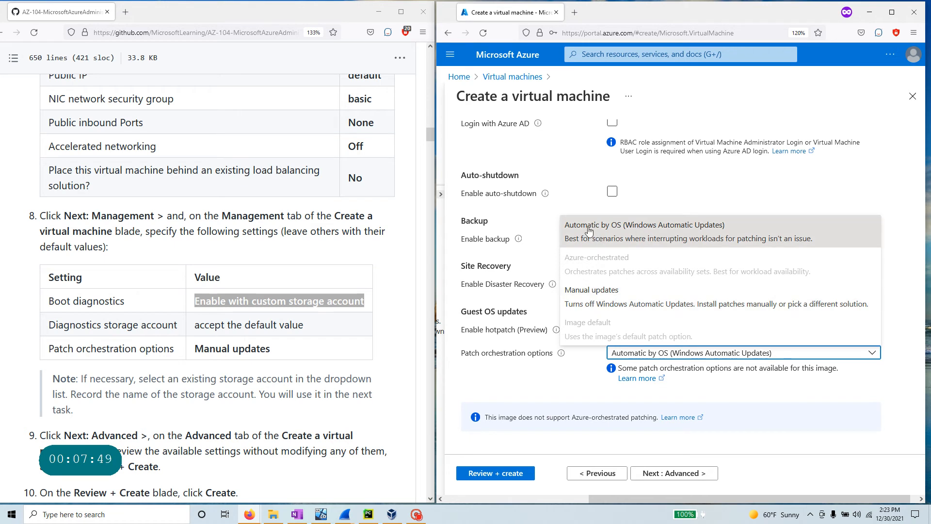
pyautogui.click(591, 291)
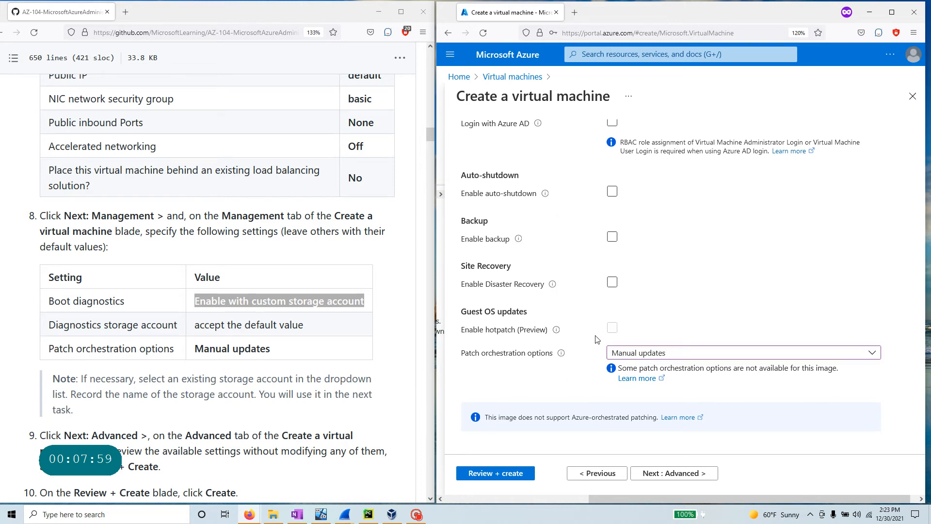
# - Move from the Management settings on to the Advanced tab
pyautogui.scroll(3, 596, 339)
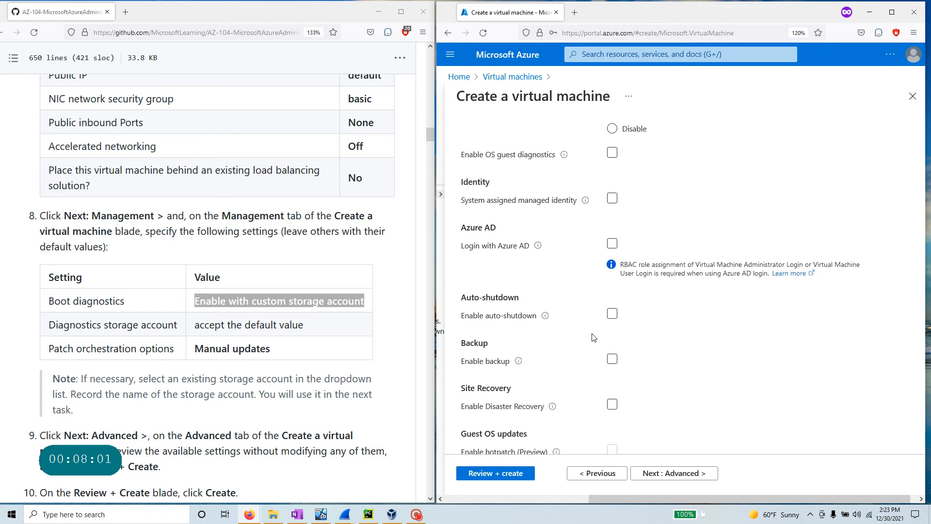
pyautogui.scroll(4, 595, 338)
pyautogui.scroll(-1, 218, 291)
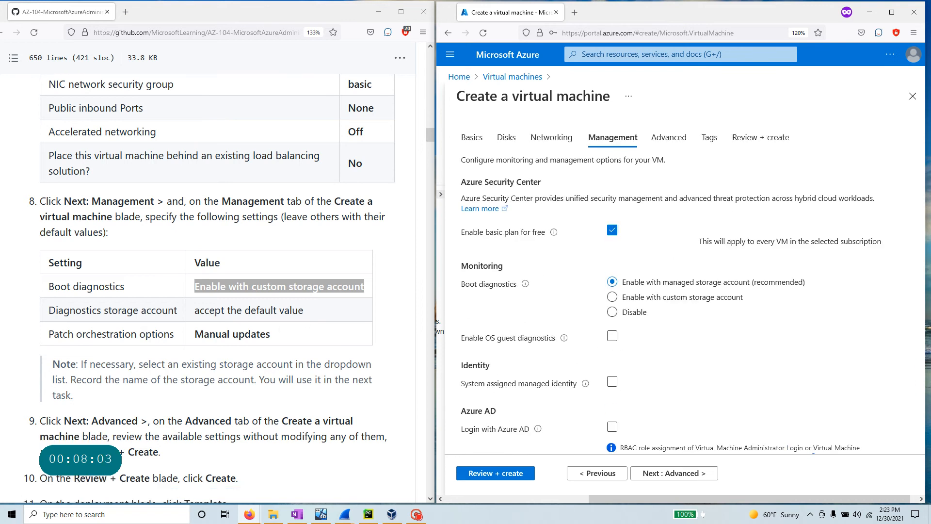
pyautogui.scroll(-1, 218, 291)
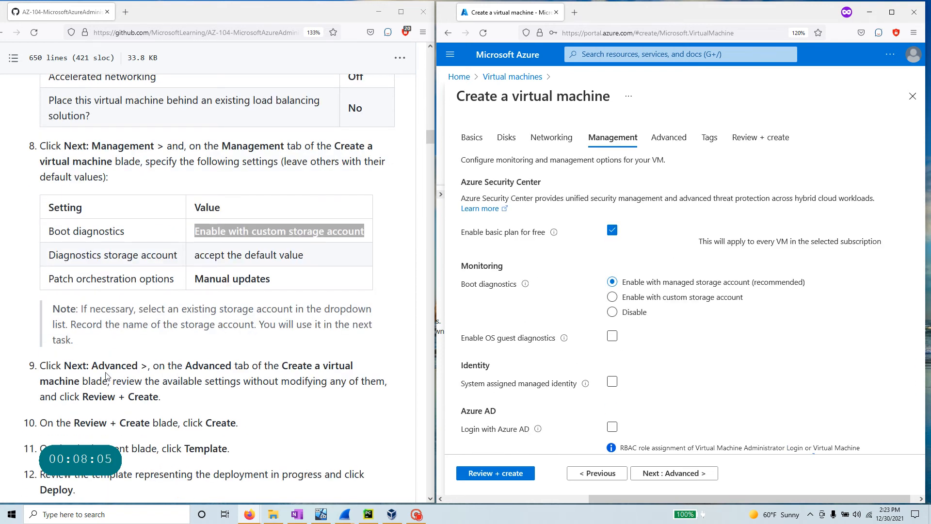
pyautogui.scroll(-3, 218, 291)
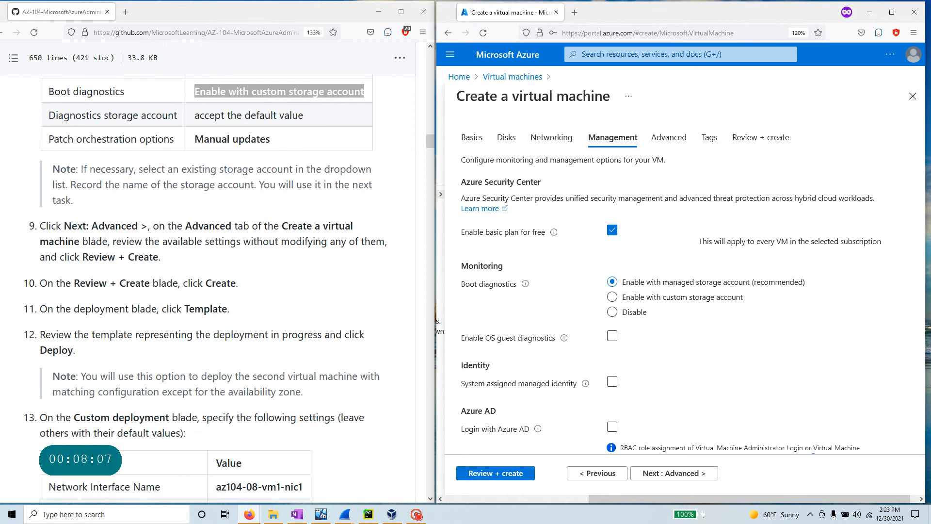
pyautogui.click(653, 299)
pyautogui.scroll(-3, 653, 298)
pyautogui.click(674, 473)
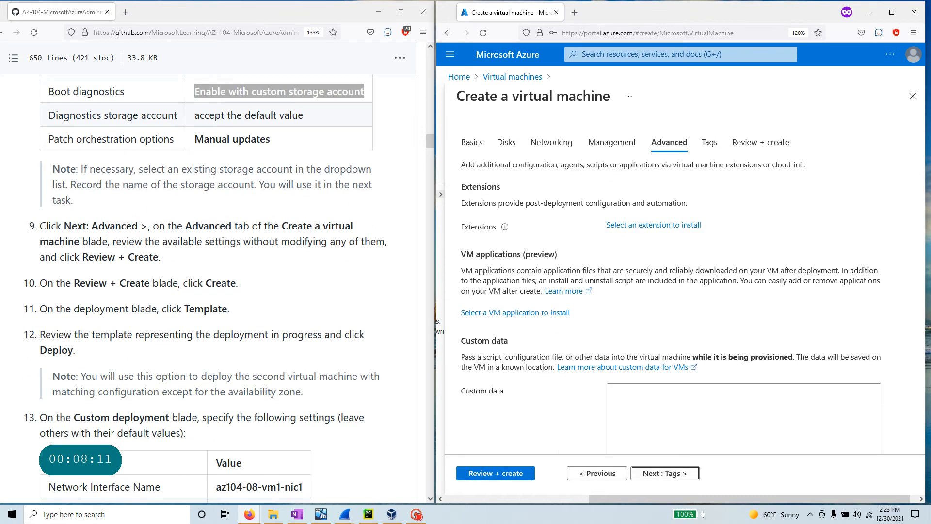
# - Leave Advanced unchanged and submit the VM to Review + create, which reports missing Basics information
pyautogui.moveTo(159, 226); pyautogui.dragTo(370, 231)
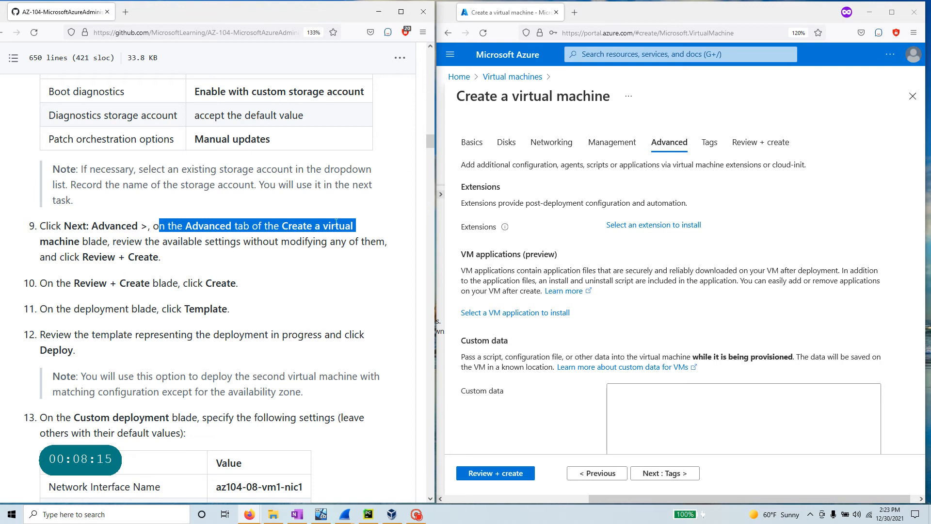
pyautogui.moveTo(113, 242); pyautogui.dragTo(386, 255)
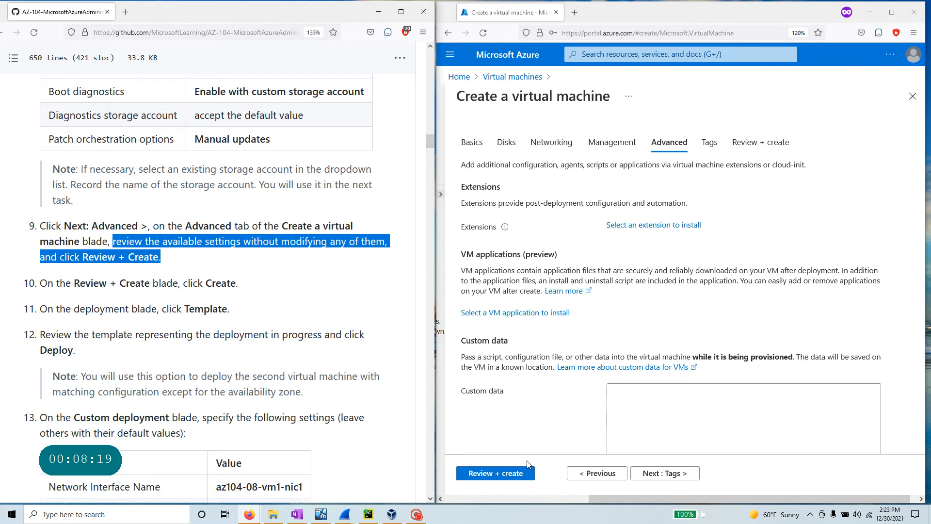
pyautogui.click(489, 474)
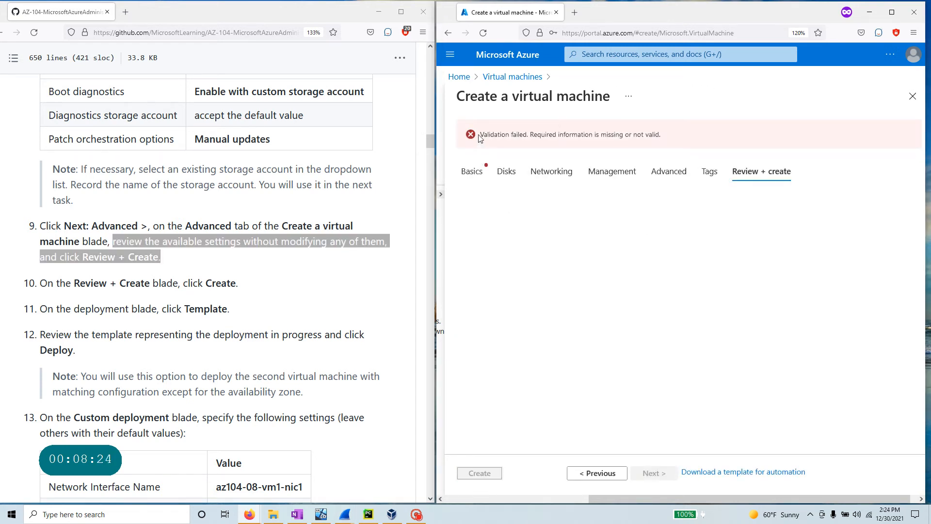
# - Return from the validation failure to the Basics tab's Administrator account section
pyautogui.moveTo(480, 135); pyautogui.dragTo(689, 137)
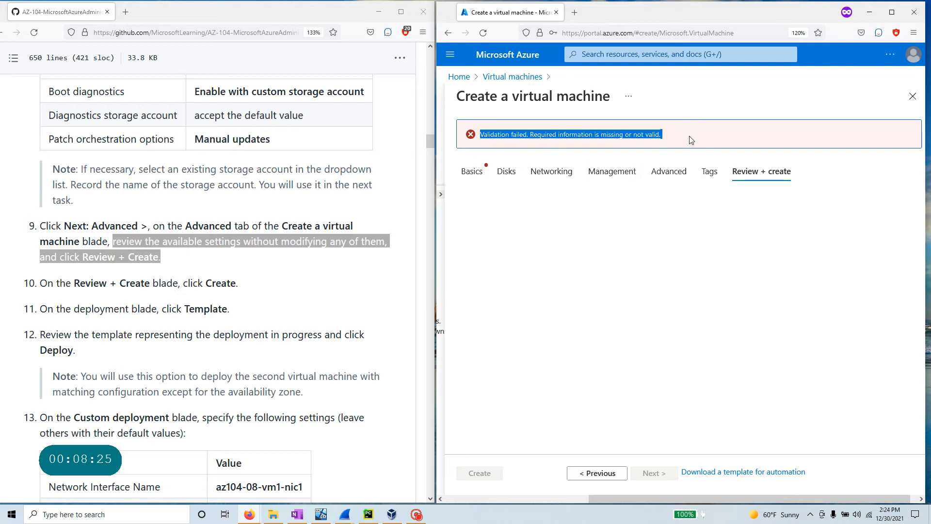
pyautogui.click(474, 173)
pyautogui.scroll(-6, 580, 336)
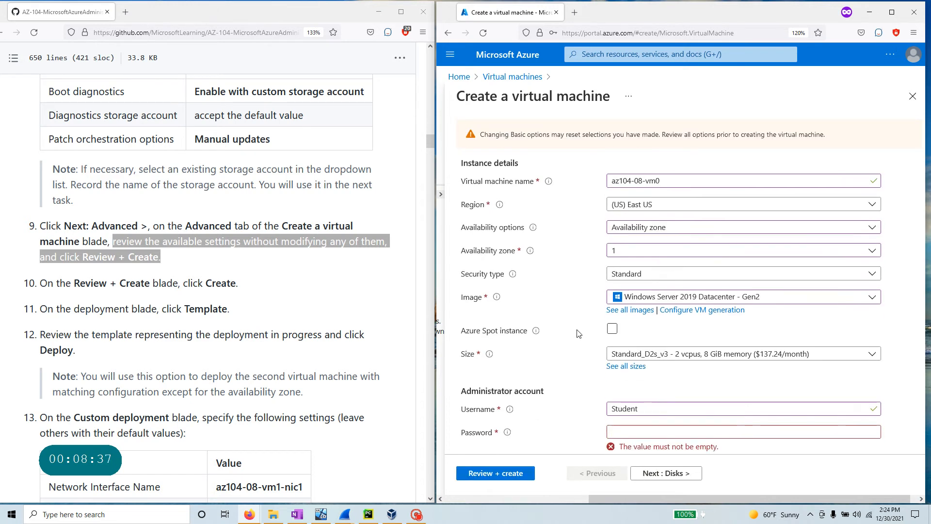
pyautogui.moveTo(508, 310)
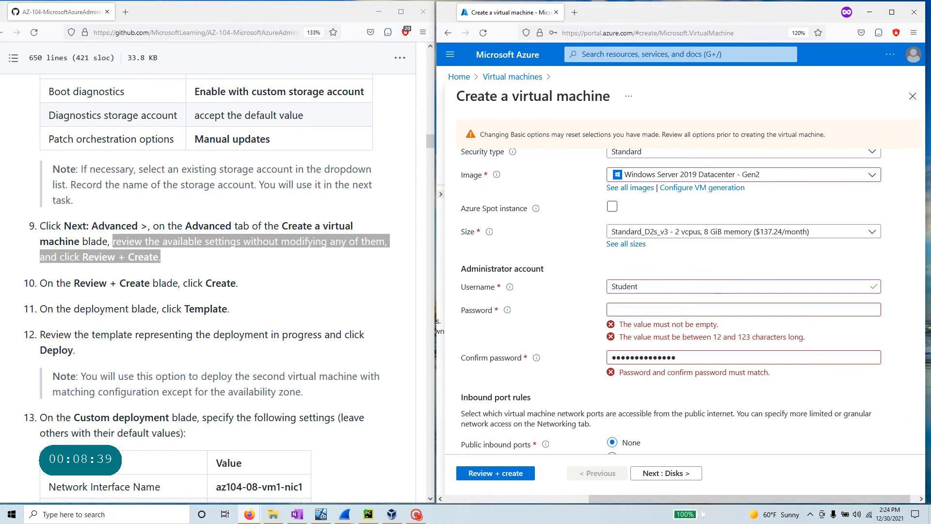
pyautogui.moveTo(683, 358); pyautogui.dragTo(597, 356)
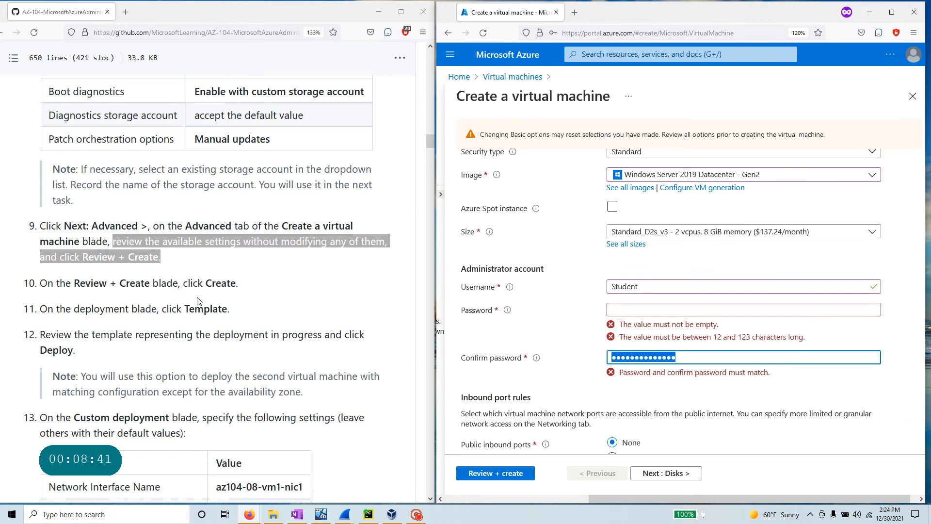
pyautogui.scroll(7, 197, 301)
pyautogui.scroll(10, 198, 300)
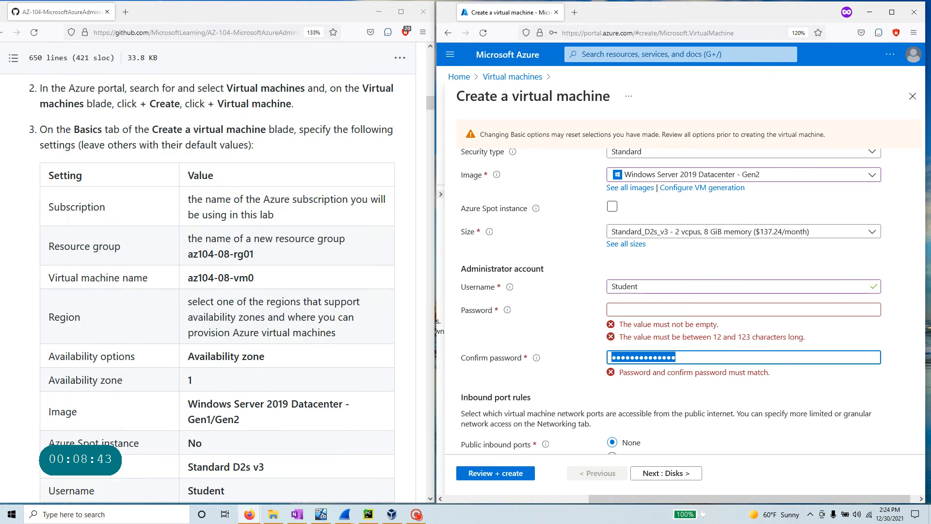
pyautogui.scroll(-3, 196, 299)
# - Paste the lab password into both Password and Confirm password so they match
pyautogui.tripleClick(212, 376)
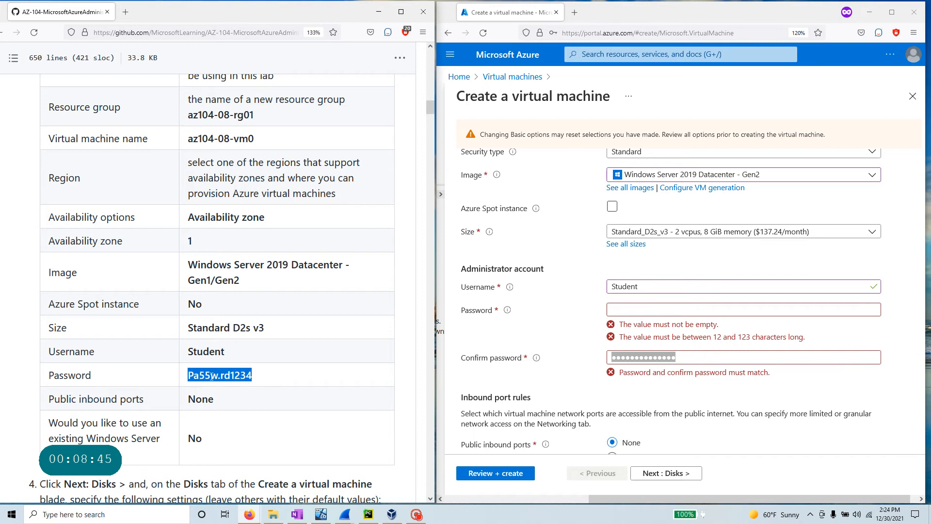
pyautogui.click(631, 308)
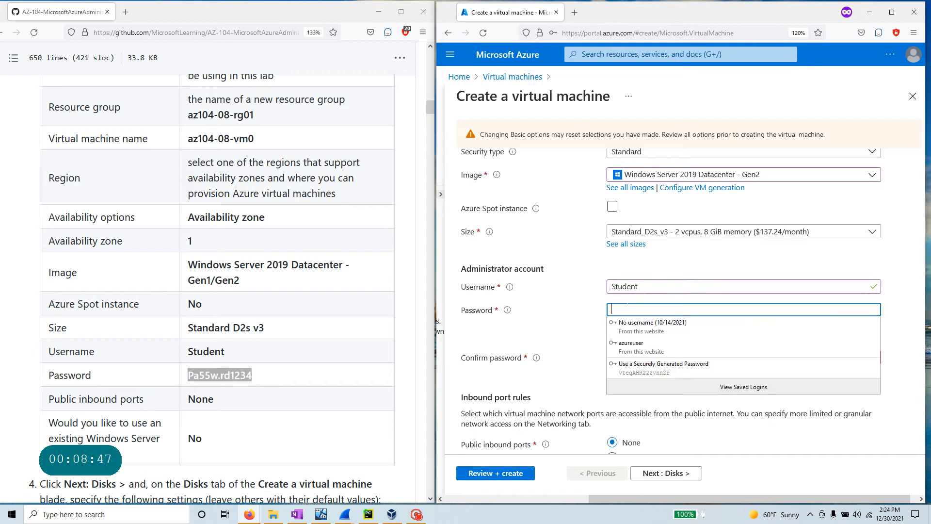
pyautogui.hotkey('ctrl', 'v')
pyautogui.click(513, 316)
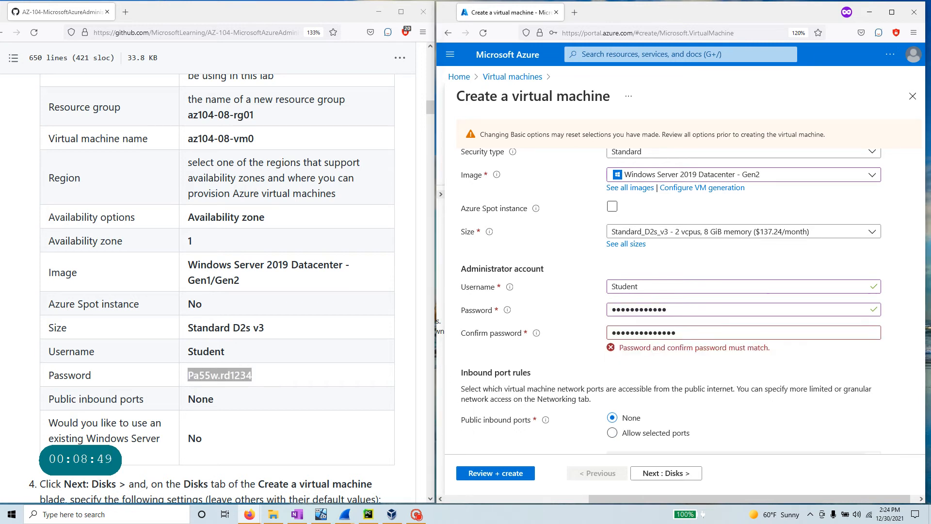
pyautogui.moveTo(689, 333); pyautogui.dragTo(579, 330)
pyautogui.hotkey('ctrl', 'v')
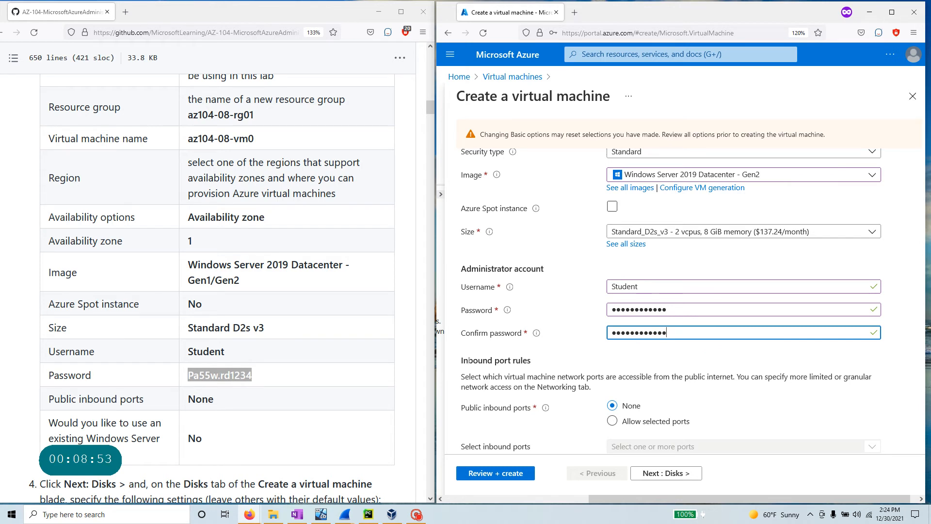
pyautogui.click(545, 310)
# - Rerun Review + create for az104-08-vm0 and confirm Validation passed
pyautogui.click(502, 476)
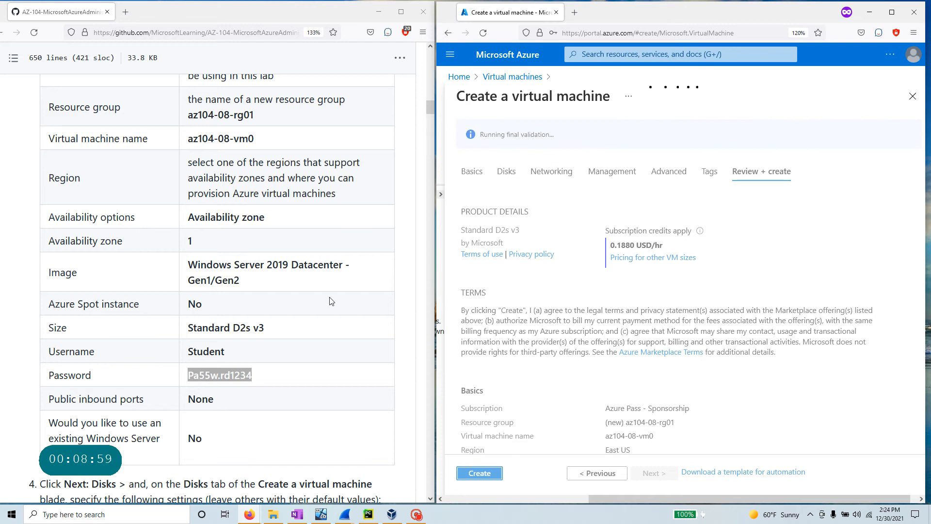
pyautogui.scroll(-8, 263, 370)
pyautogui.scroll(-15, 260, 370)
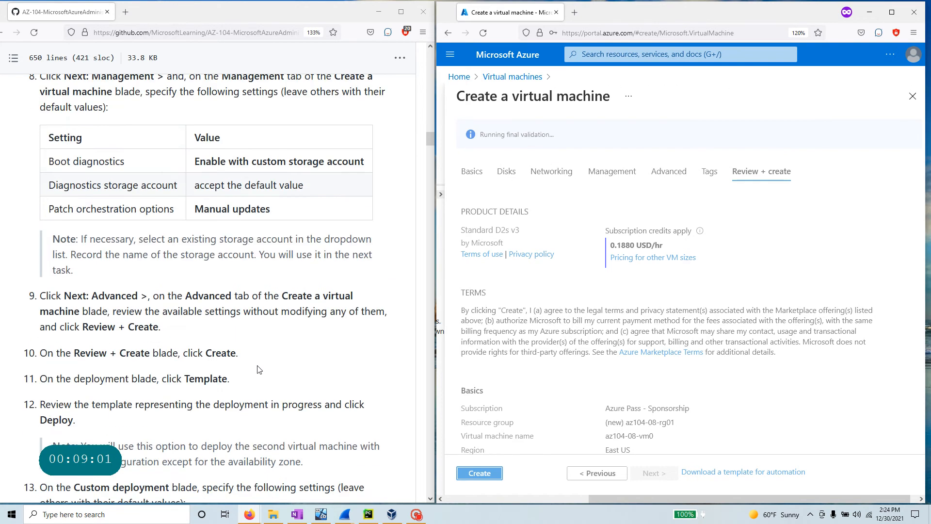
pyautogui.scroll(-4, 259, 367)
pyautogui.scroll(8, 257, 366)
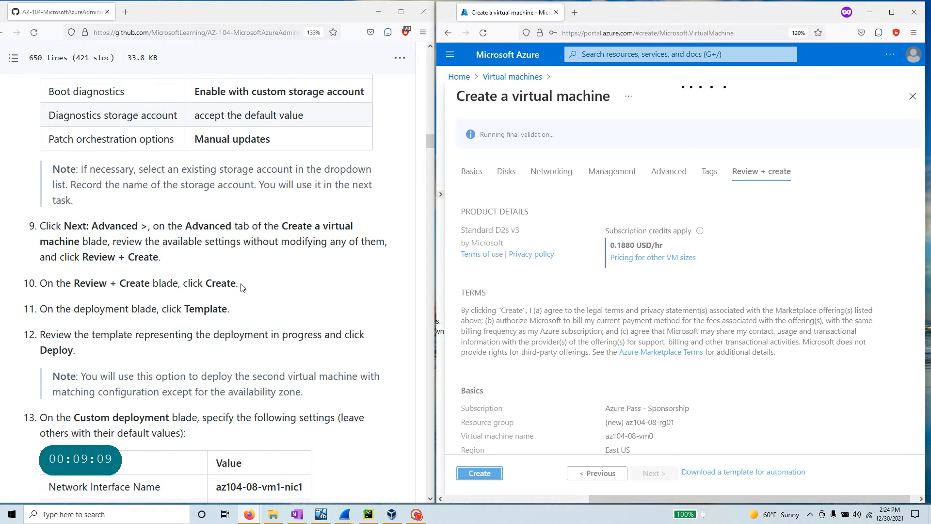
pyautogui.moveTo(241, 285); pyautogui.dragTo(6, 275)
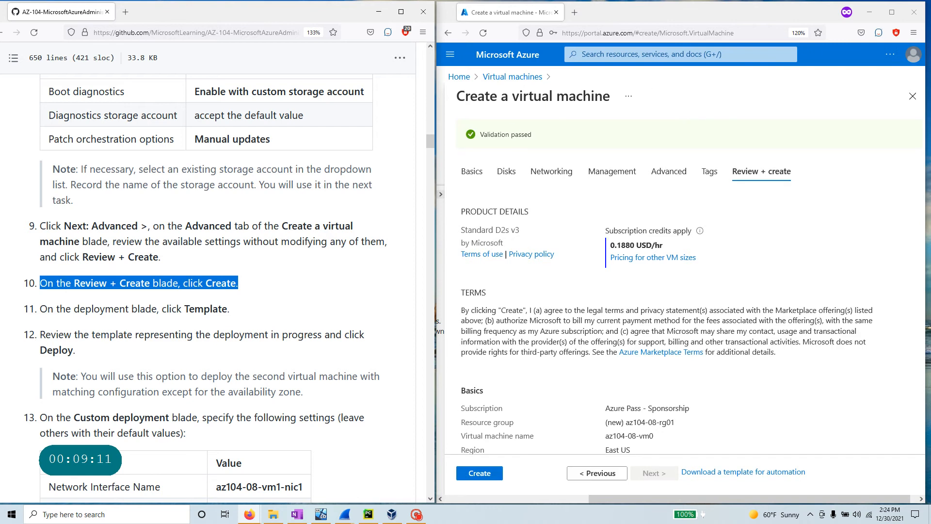
# - Create az104-08-vm0, wait for the deployment to finish, and dismiss the success notice
pyautogui.click(468, 475)
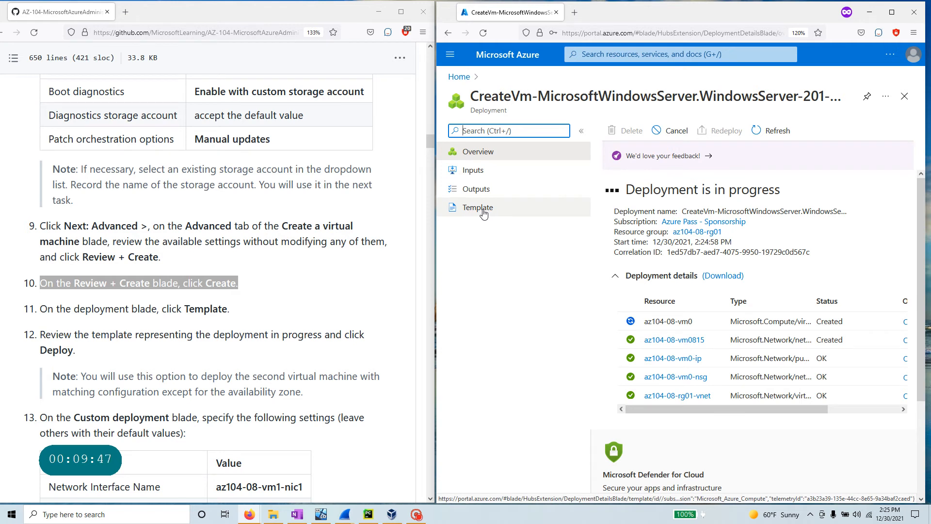
pyautogui.click(416, 515)
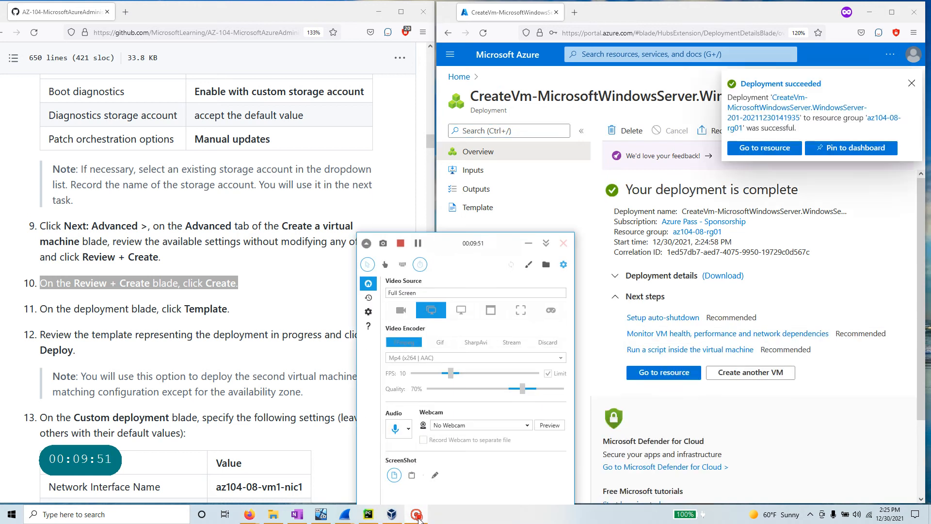
pyautogui.click(529, 243)
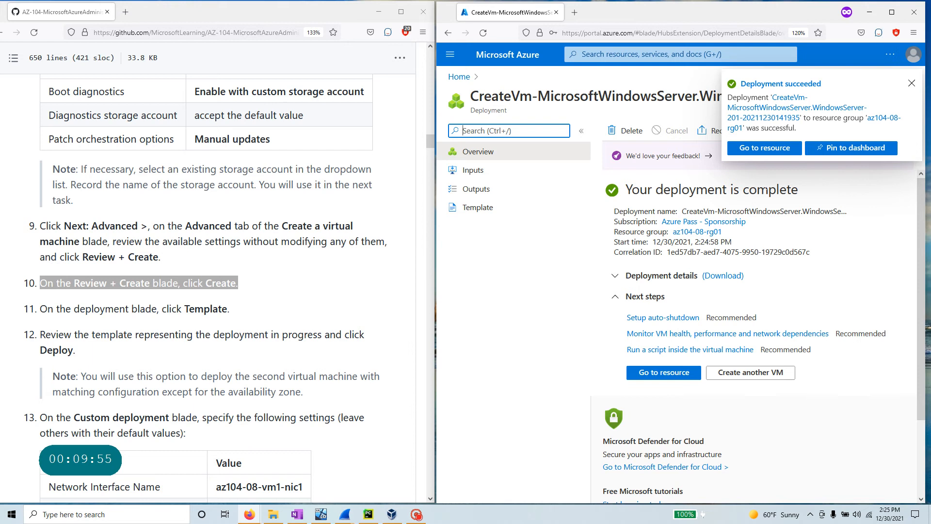
pyautogui.click(910, 87)
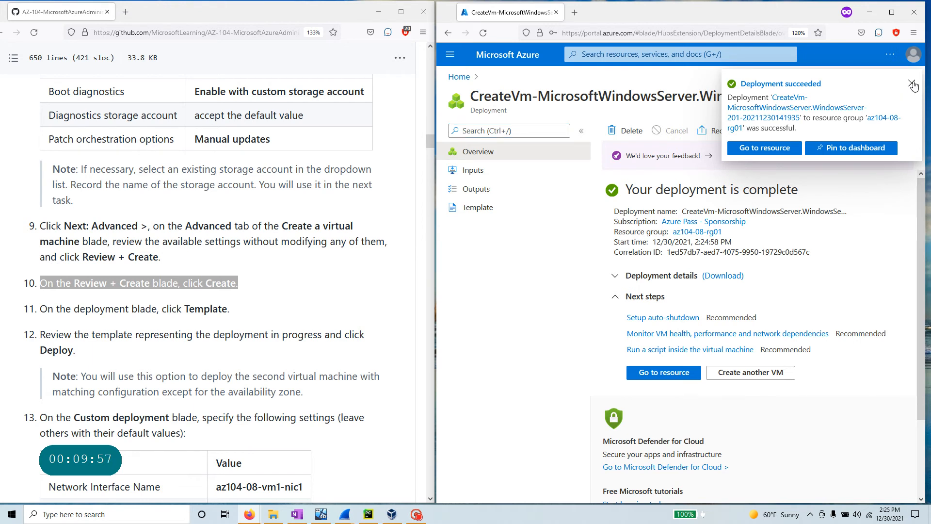
pyautogui.click(910, 86)
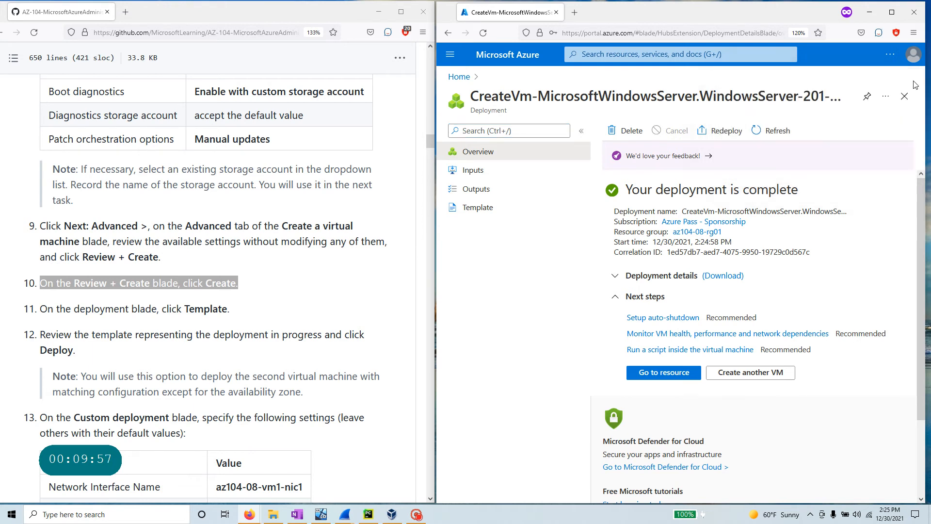
# - Read through the VM deployment's template JSON, then start a new deployment from it
pyautogui.click(478, 214)
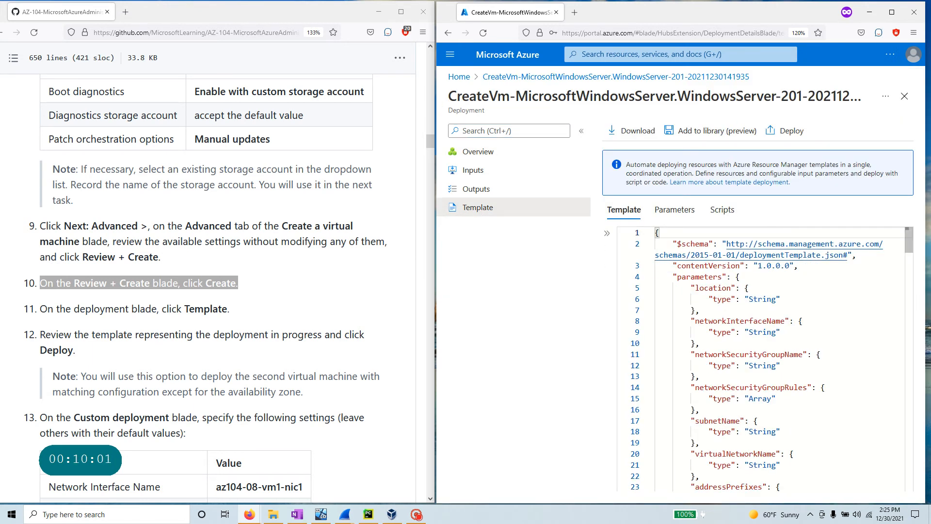
pyautogui.scroll(-20, 652, 320)
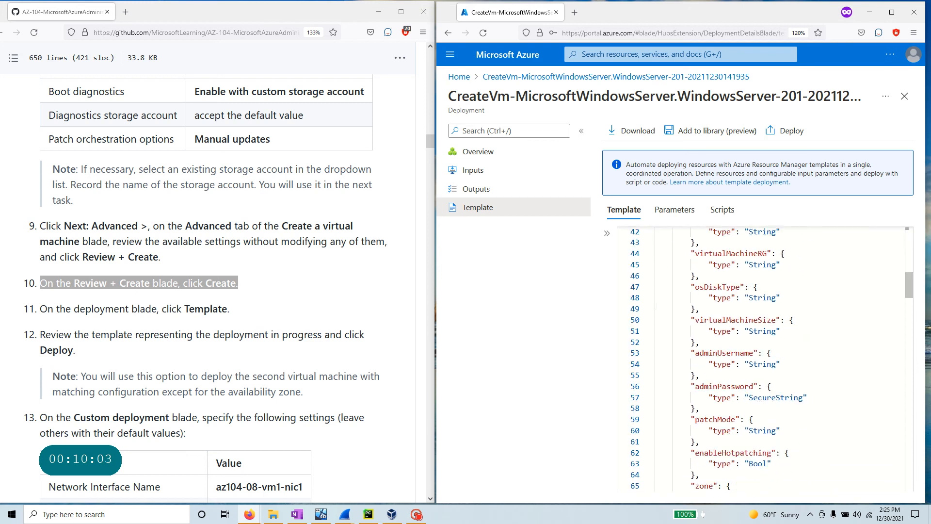
pyautogui.scroll(-20, 652, 320)
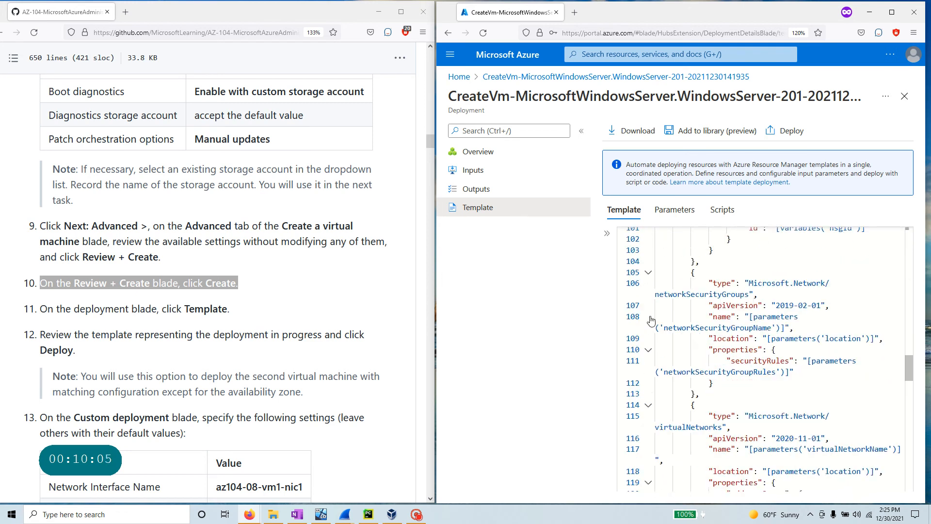
pyautogui.scroll(-18, 651, 320)
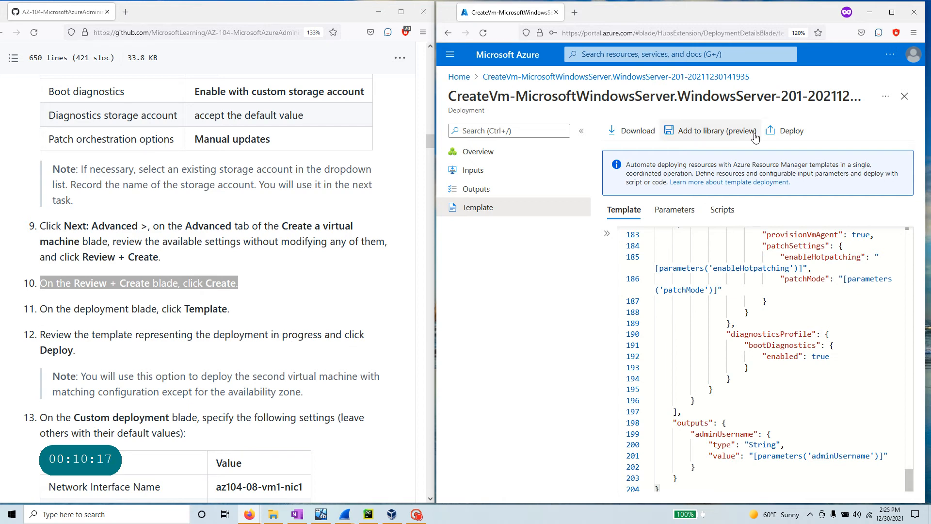
pyautogui.click(794, 136)
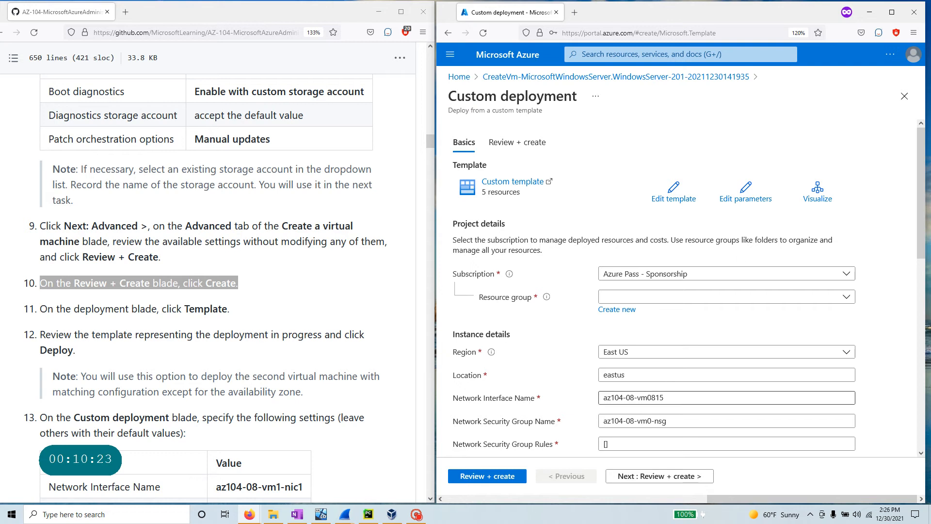
# - Target the custom deployment at resource group az104-08-rg01
pyautogui.scroll(-5, 727, 381)
pyautogui.scroll(-4, 642, 378)
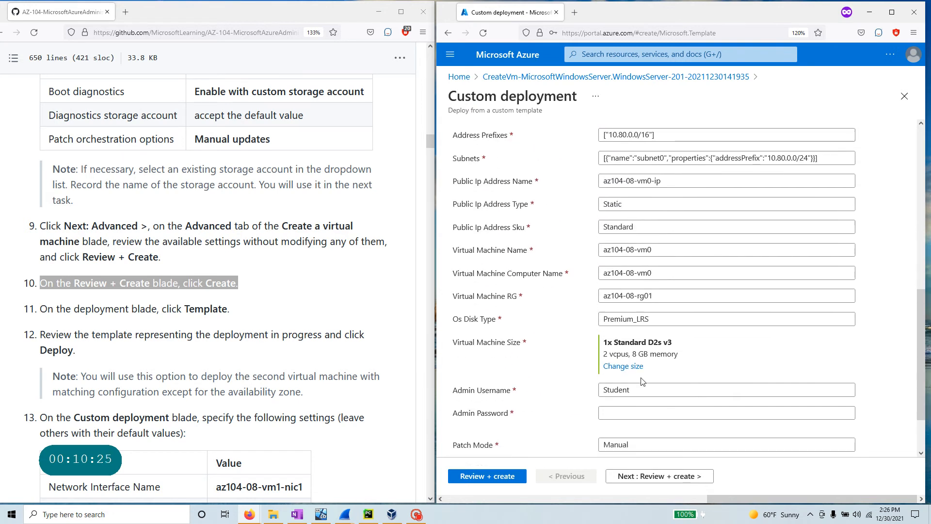
pyautogui.scroll(9, 642, 377)
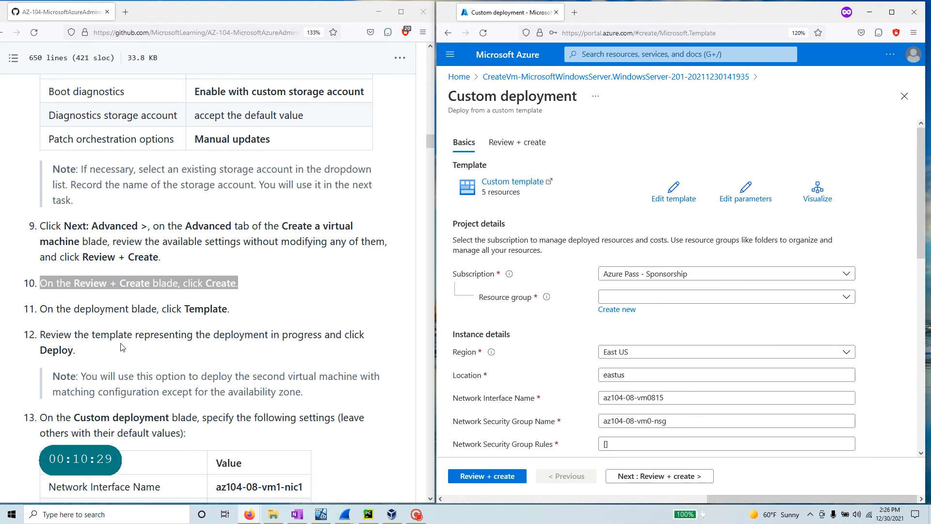
pyautogui.scroll(-4, 122, 345)
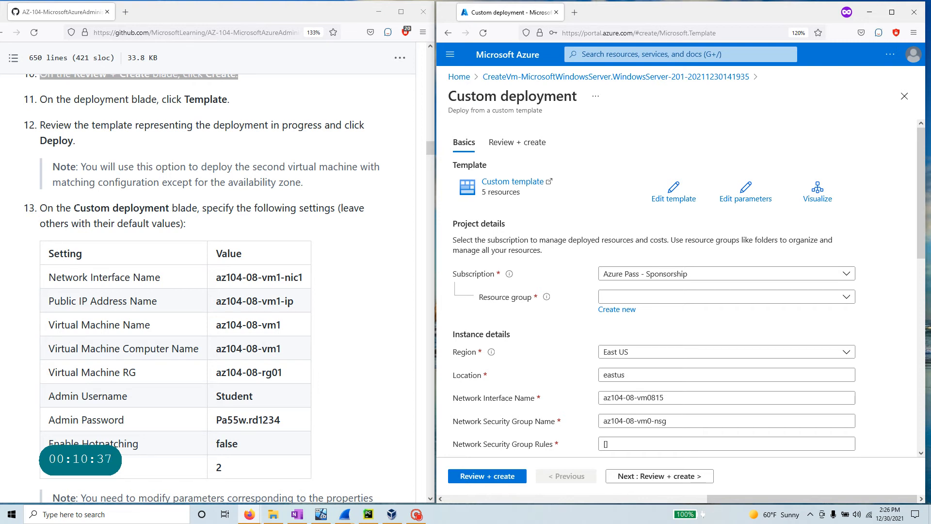
pyautogui.moveTo(74, 207); pyautogui.dragTo(296, 228)
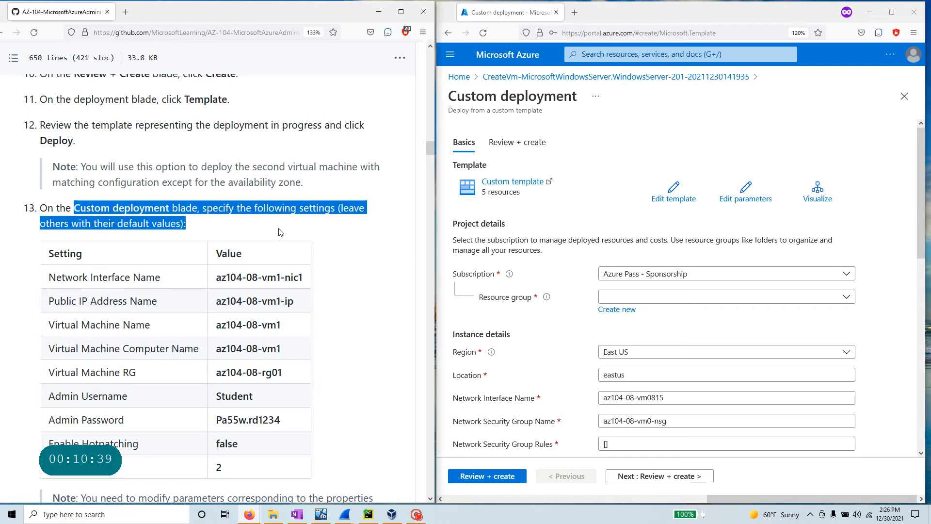
pyautogui.moveTo(160, 278); pyautogui.dragTo(61, 277)
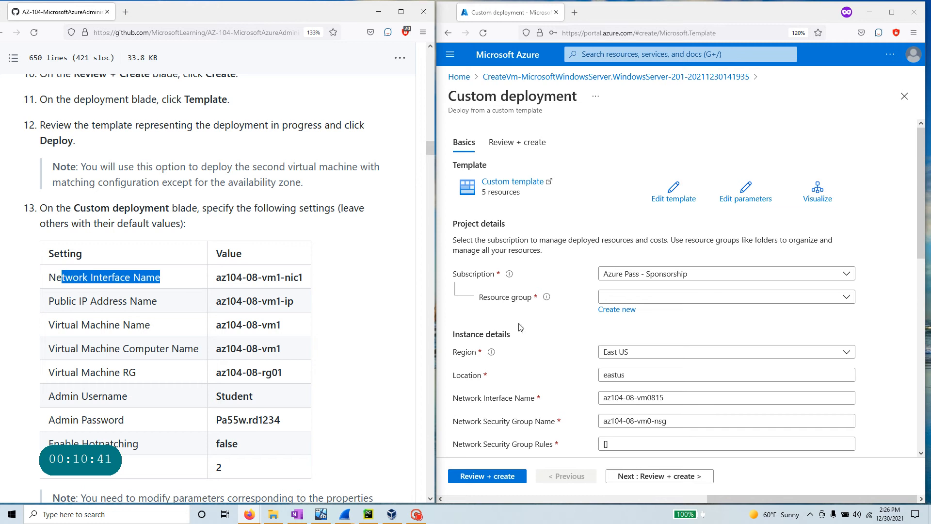
pyautogui.click(680, 297)
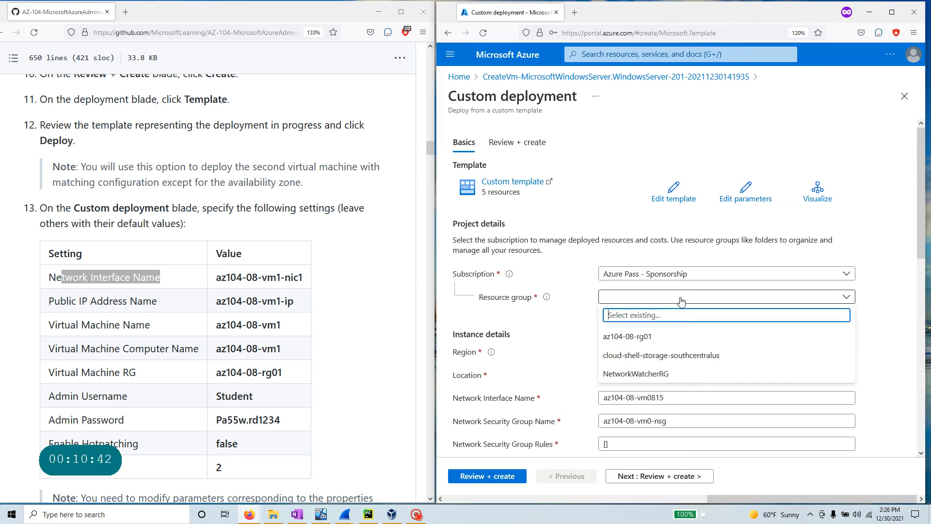
pyautogui.click(676, 339)
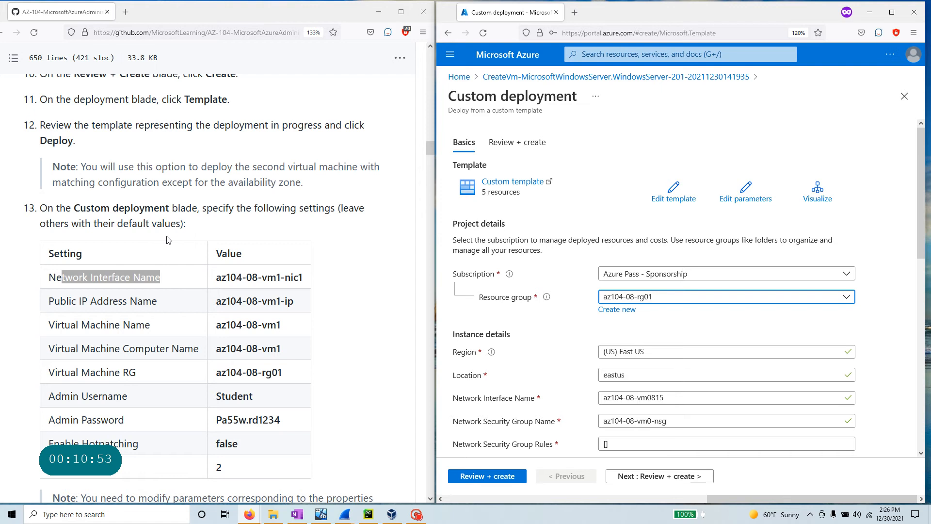
pyautogui.scroll(-5, 578, 413)
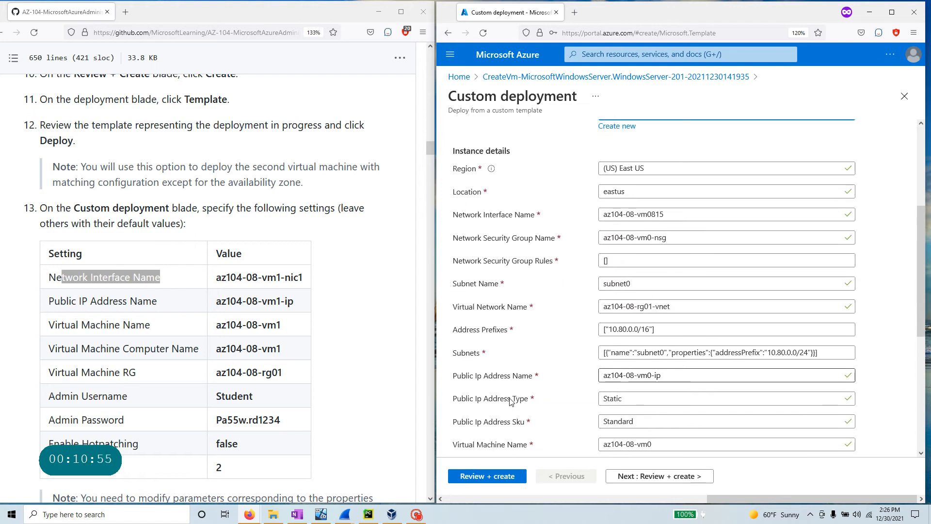
# - Rename the public IP address to az104-08-vm1-ip
pyautogui.click(605, 375)
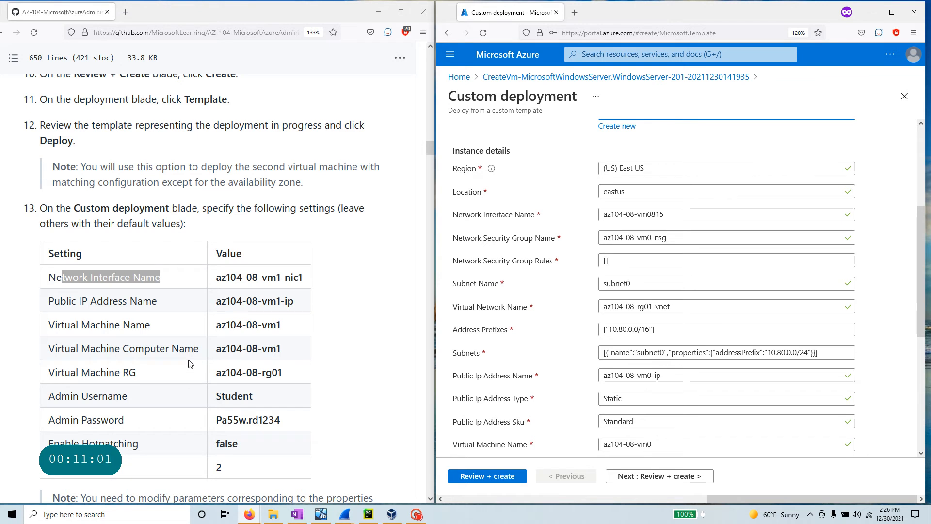
pyautogui.click(652, 375)
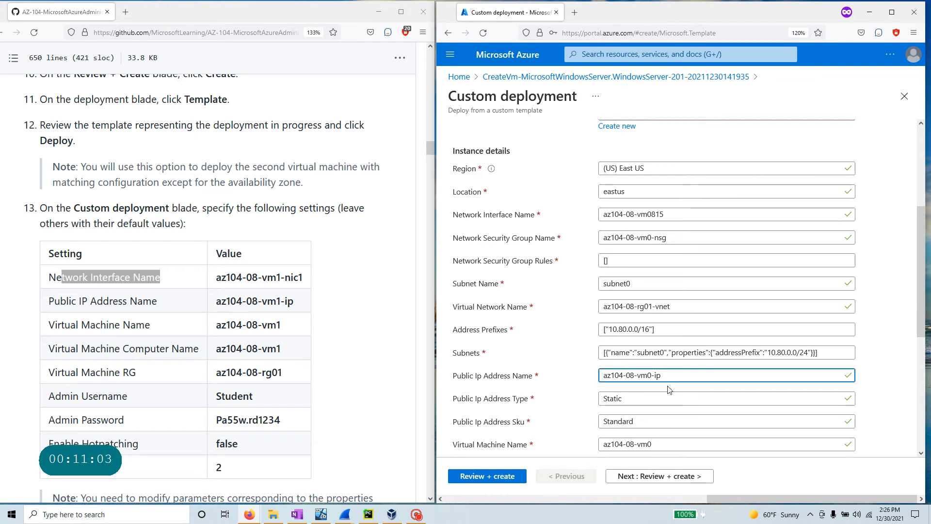
pyautogui.press('BackSpace')
pyautogui.write('1')
# - Set the network interface name to az104-08-vm1-nic1
pyautogui.click(296, 276)
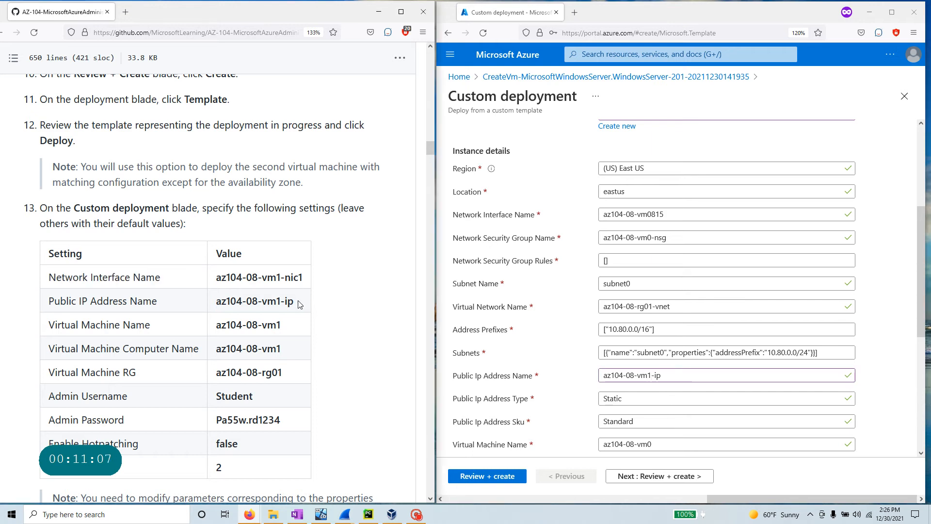
pyautogui.moveTo(301, 300); pyautogui.dragTo(3, 306)
pyautogui.moveTo(304, 278); pyautogui.dragTo(73, 277)
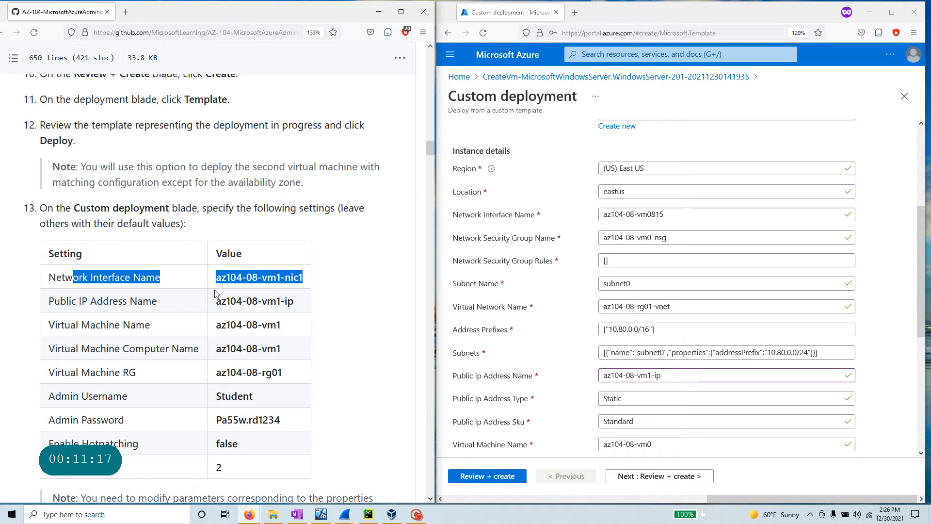
pyautogui.moveTo(217, 278); pyautogui.dragTo(302, 278)
pyautogui.rightClick(257, 280)
pyautogui.click(268, 289)
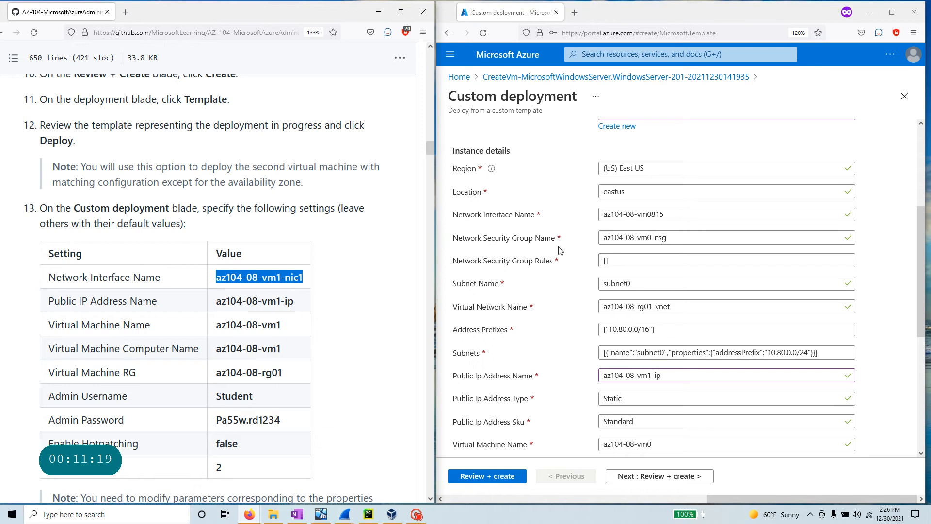
pyautogui.tripleClick(633, 214)
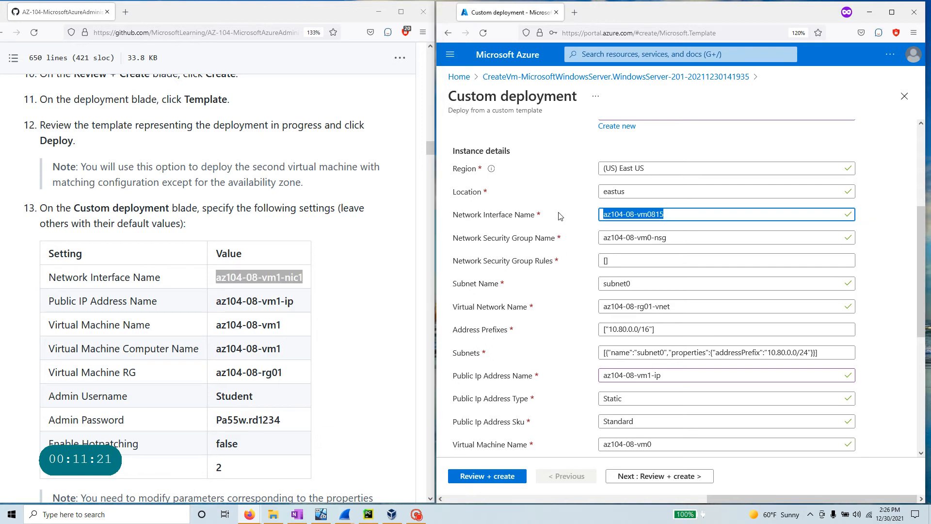
pyautogui.hotkey('ctrl', 'v')
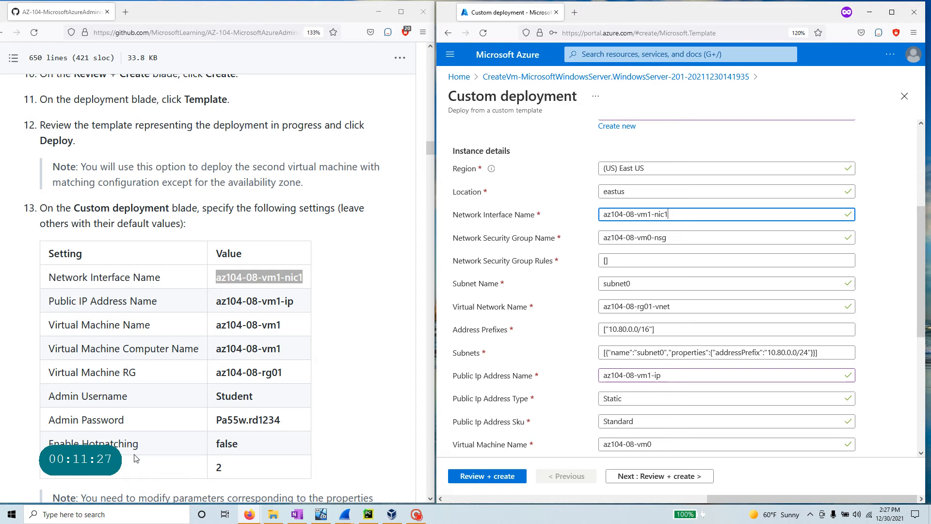
# - Set the virtual machine name to az104-08-vm1 without leading spaces
pyautogui.scroll(-3, 131, 298)
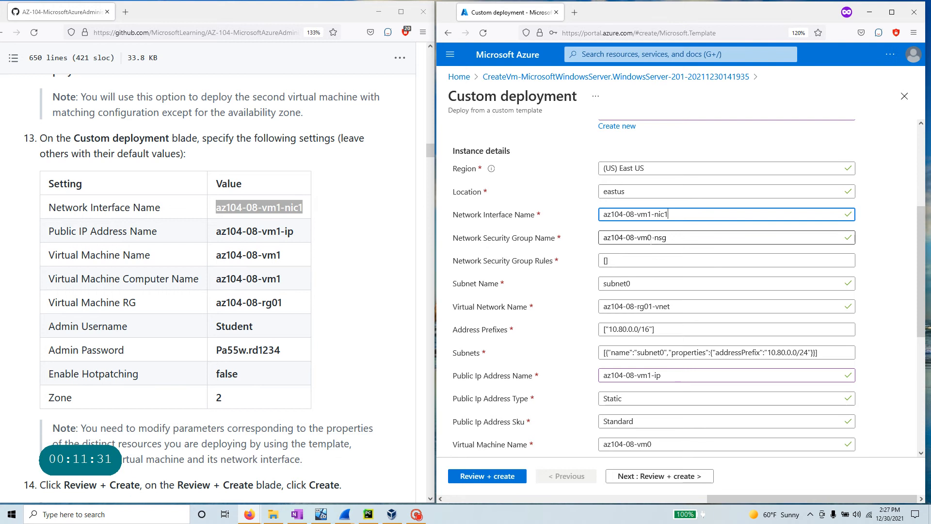
pyautogui.click(651, 237)
pyautogui.moveTo(652, 237); pyautogui.dragTo(603, 237)
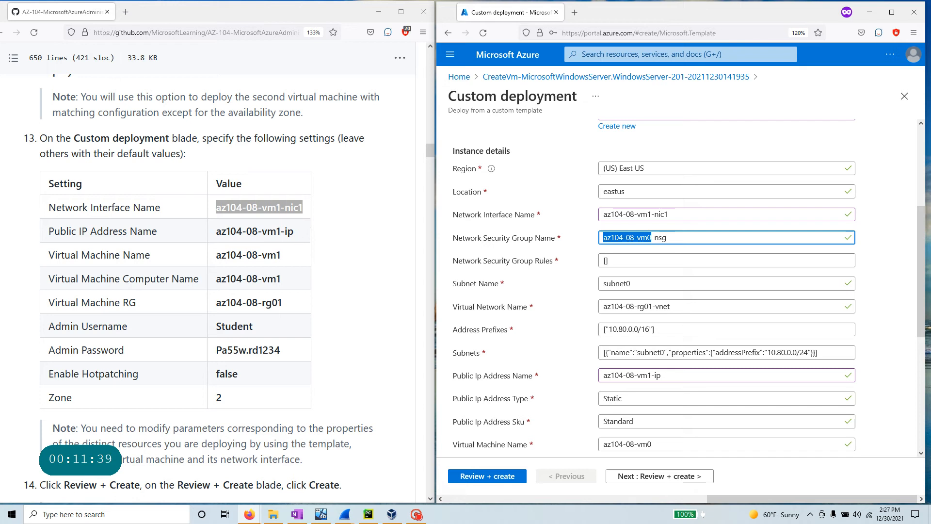
pyautogui.moveTo(173, 212); pyautogui.dragTo(42, 213)
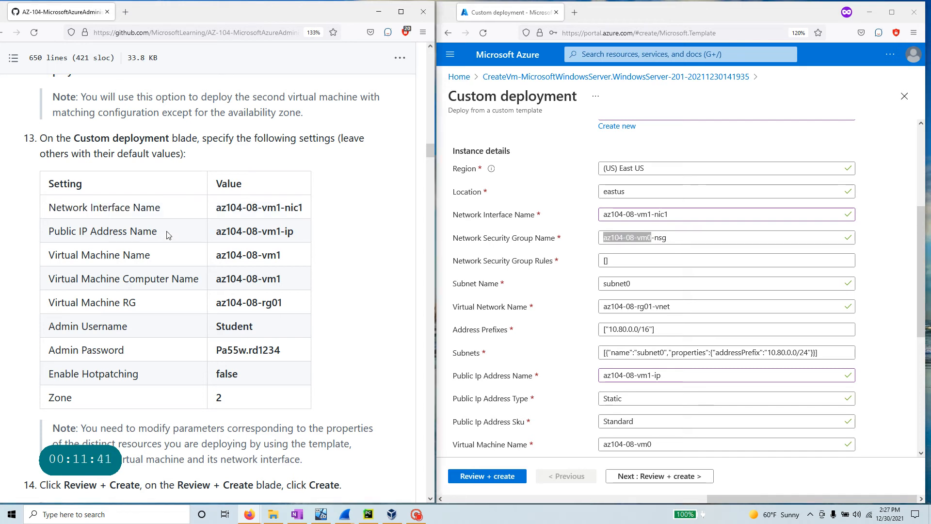
pyautogui.moveTo(167, 232); pyautogui.dragTo(67, 232)
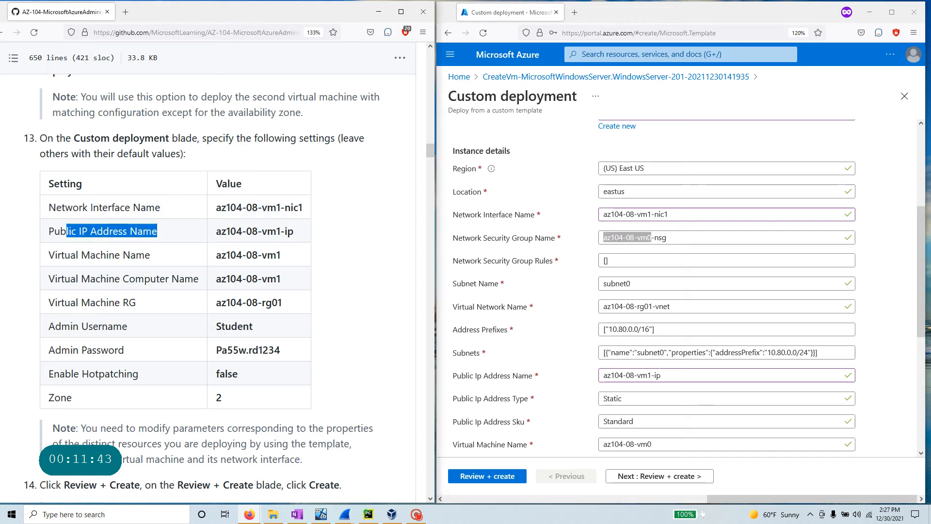
pyautogui.moveTo(282, 255); pyautogui.dragTo(208, 257)
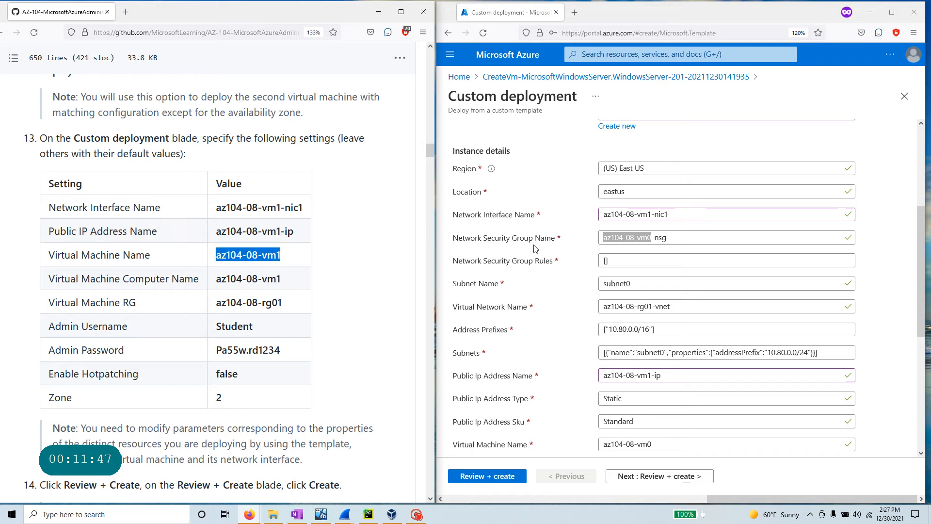
pyautogui.scroll(3, 485, 211)
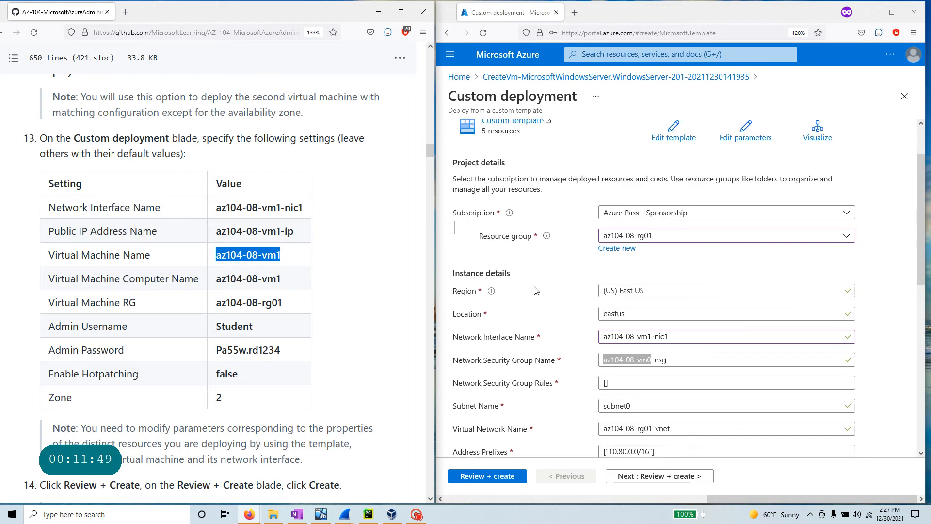
pyautogui.scroll(-1, 536, 290)
pyautogui.scroll(-1, 535, 290)
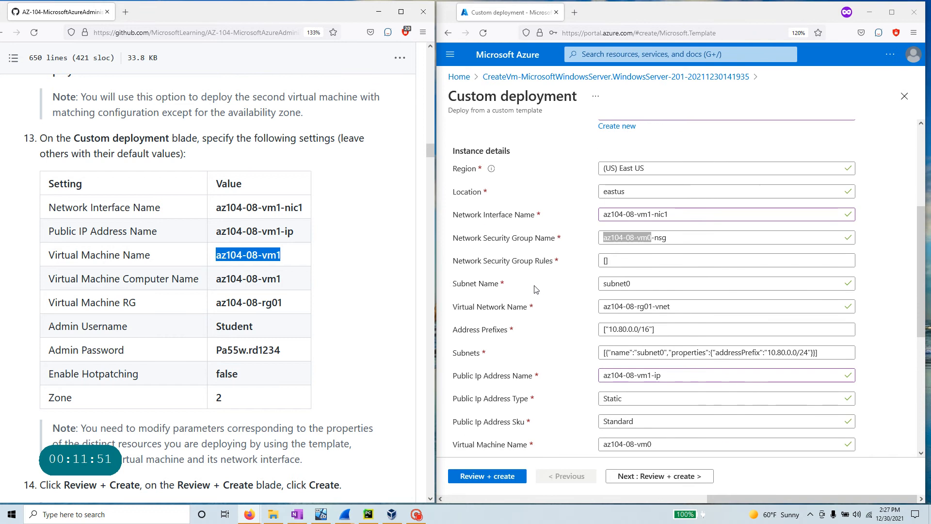
pyautogui.scroll(-1, 504, 388)
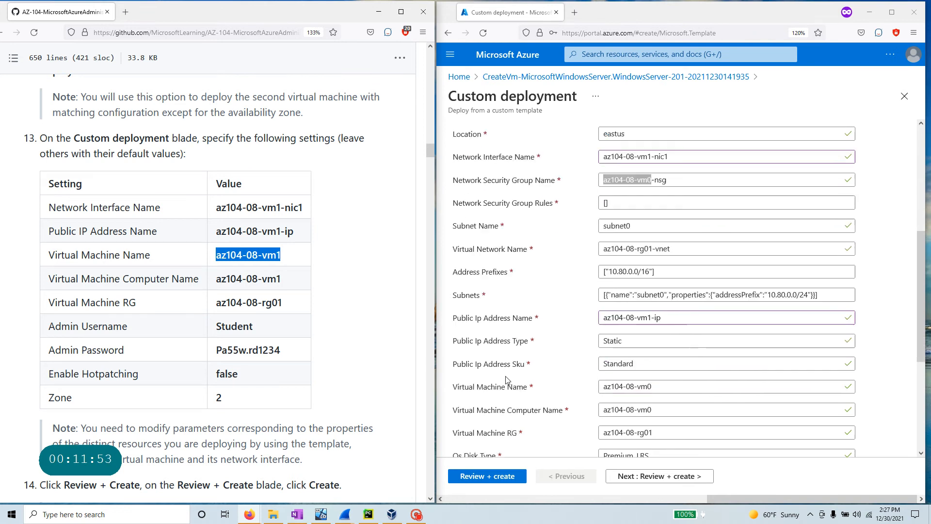
pyautogui.click(497, 385)
pyautogui.hotkey('ctrl', 'v')
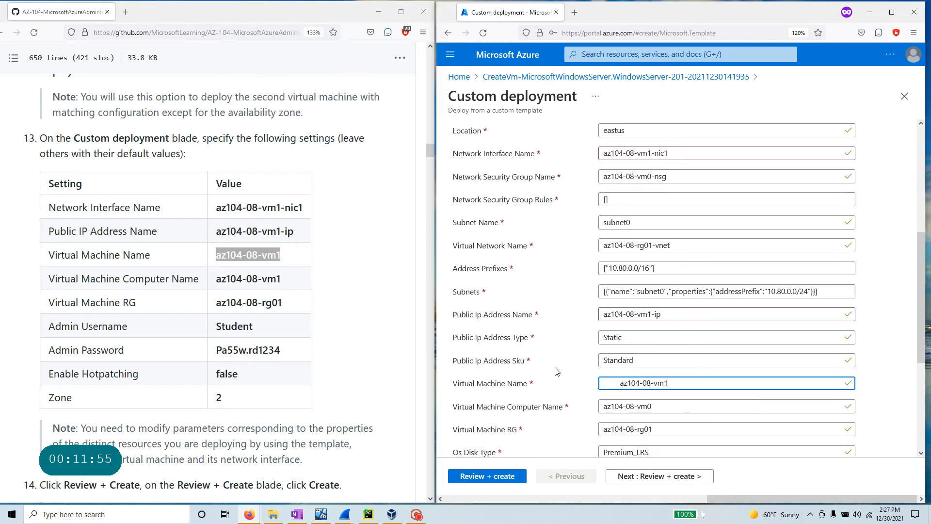
pyautogui.moveTo(621, 384); pyautogui.dragTo(553, 387)
pyautogui.press('BackSpace')
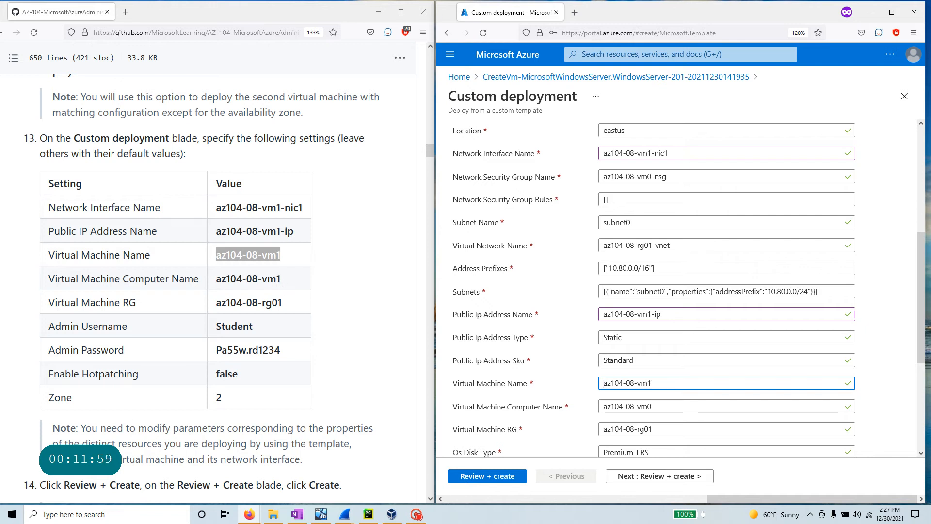
# - Set the computer name to az104-08-vm1
pyautogui.moveTo(285, 284); pyautogui.dragTo(217, 288)
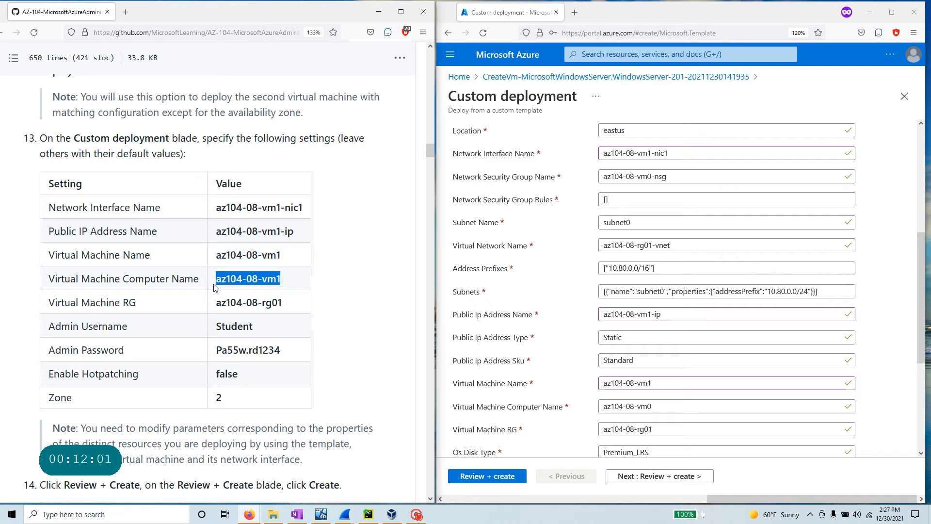
pyautogui.moveTo(651, 407); pyautogui.dragTo(600, 406)
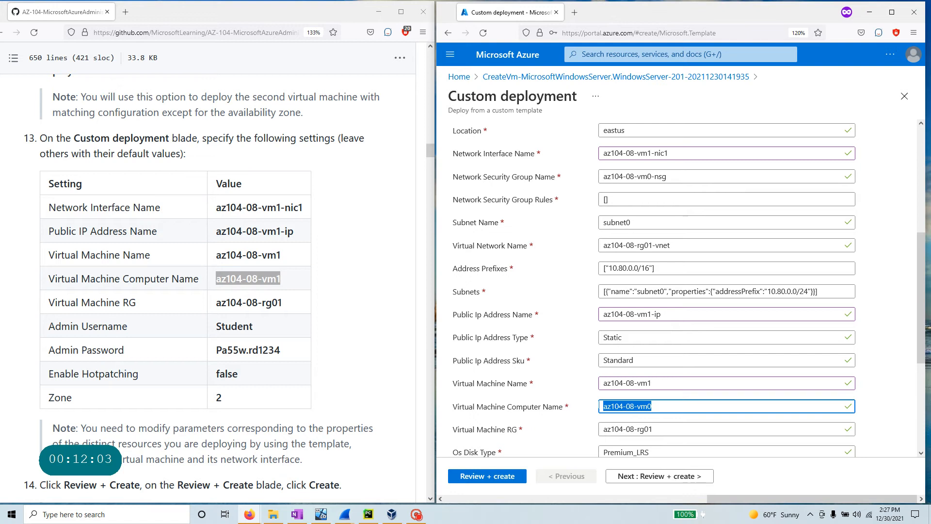
pyautogui.hotkey('ctrl', 'v')
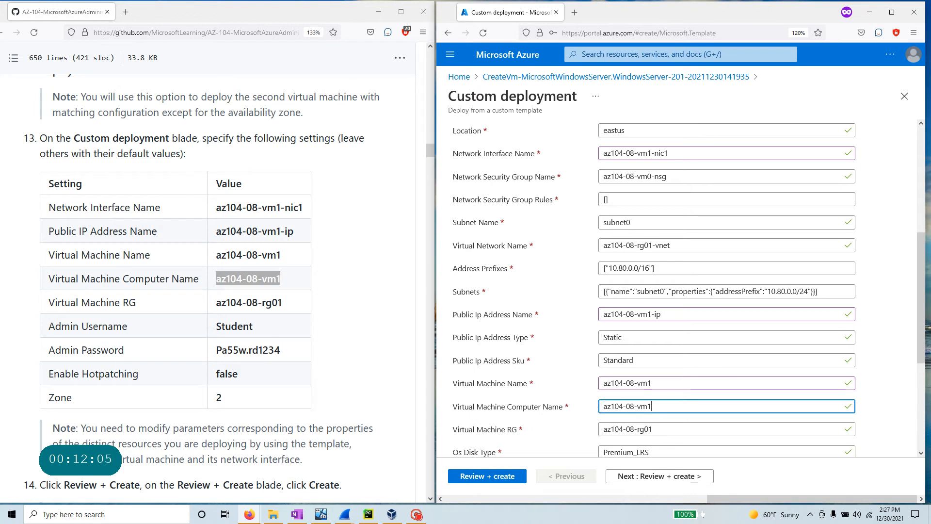
pyautogui.moveTo(283, 302); pyautogui.dragTo(196, 303)
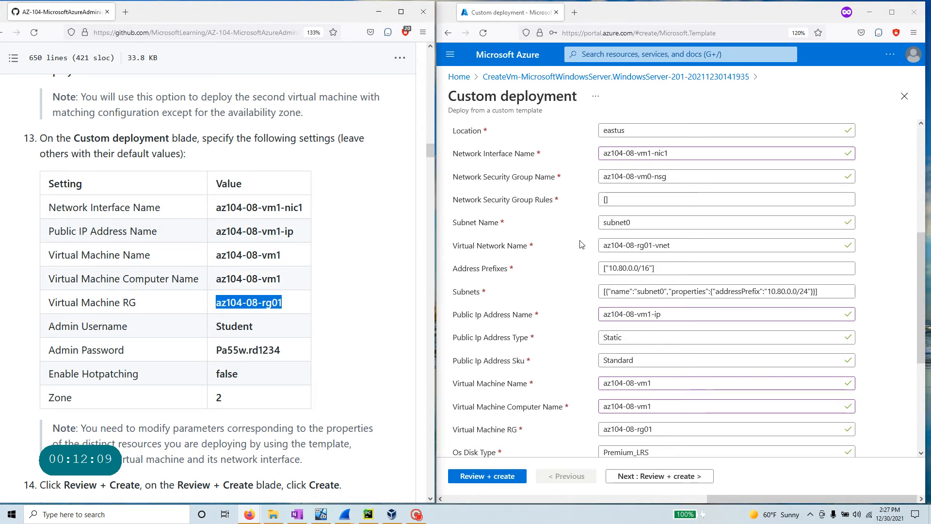
pyautogui.scroll(2, 549, 289)
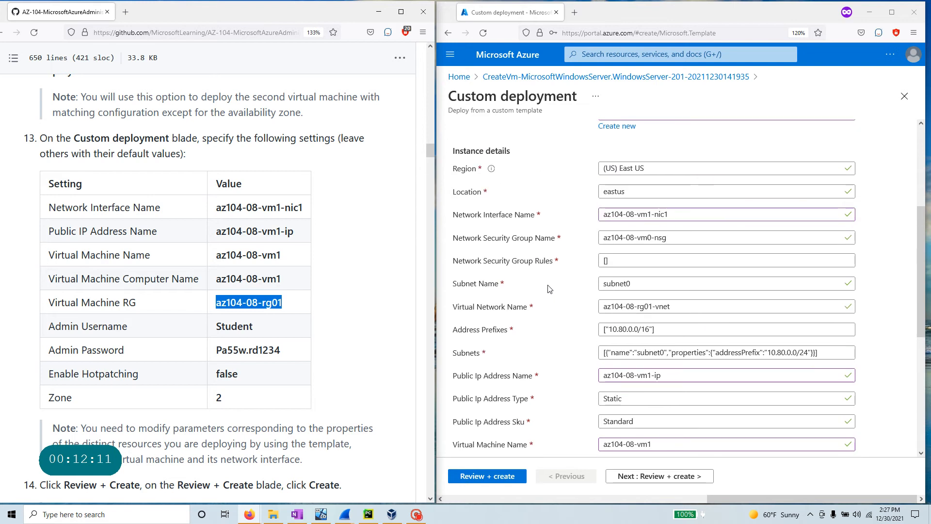
pyautogui.scroll(2, 488, 219)
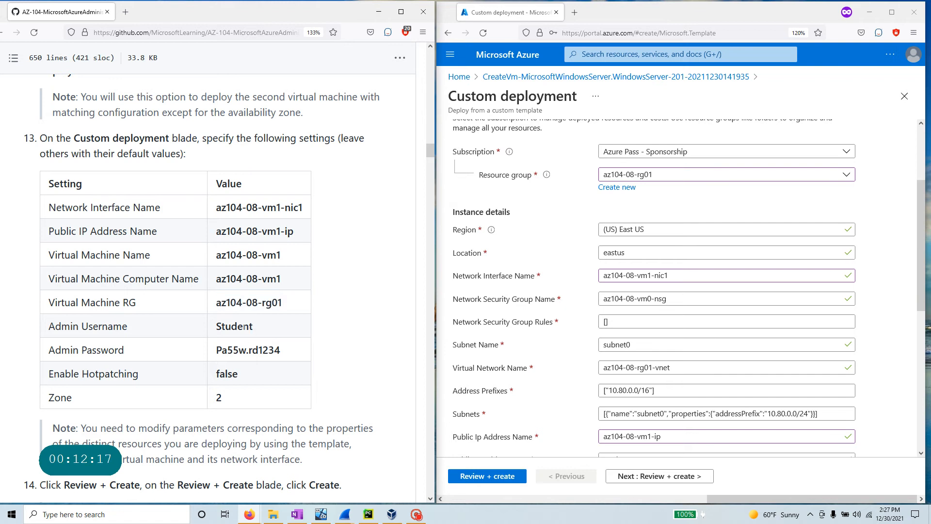
# - Keep admin username Student and paste the lab's admin password
pyautogui.doubleClick(217, 327)
pyautogui.scroll(-10, 693, 309)
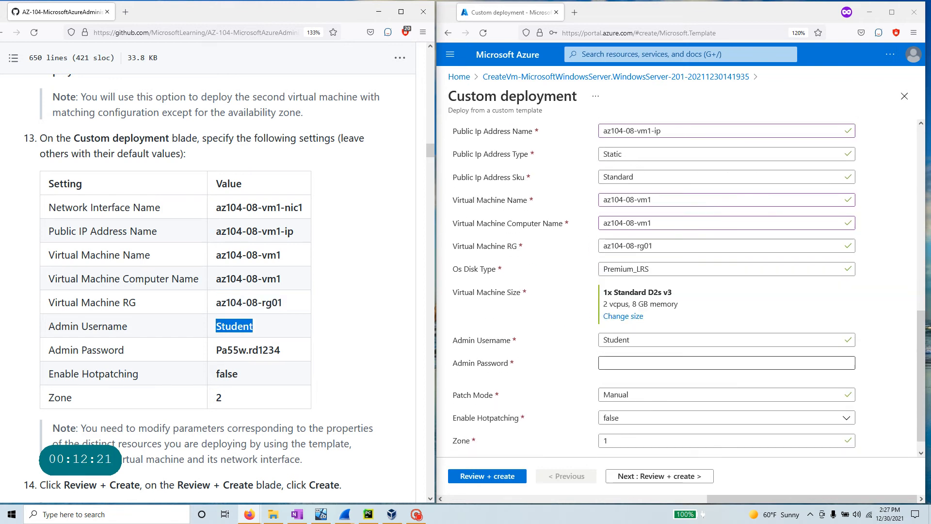
pyautogui.moveTo(282, 350); pyautogui.dragTo(217, 353)
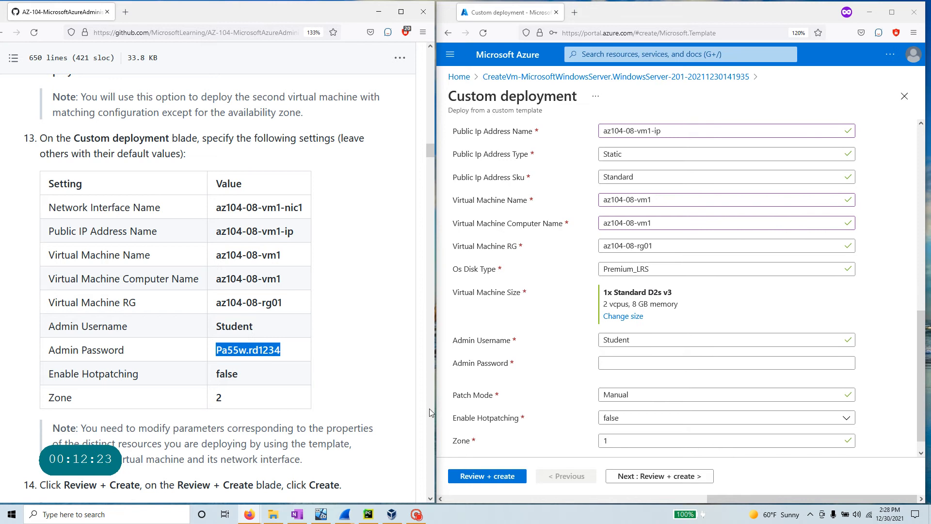
pyautogui.click(604, 363)
pyautogui.hotkey('ctrl', 'v')
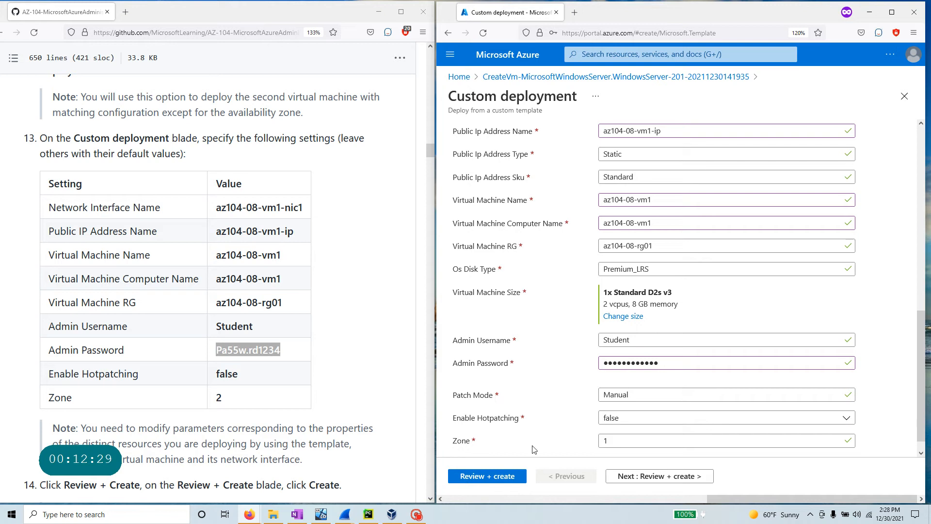
# - Set the availability zone to 2
pyautogui.click(623, 441)
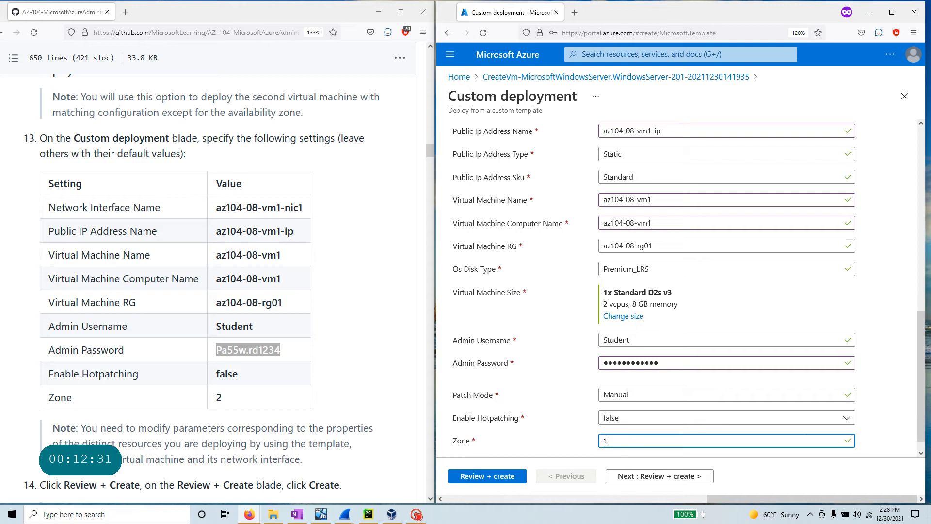
pyautogui.write('2')
pyautogui.click(339, 423)
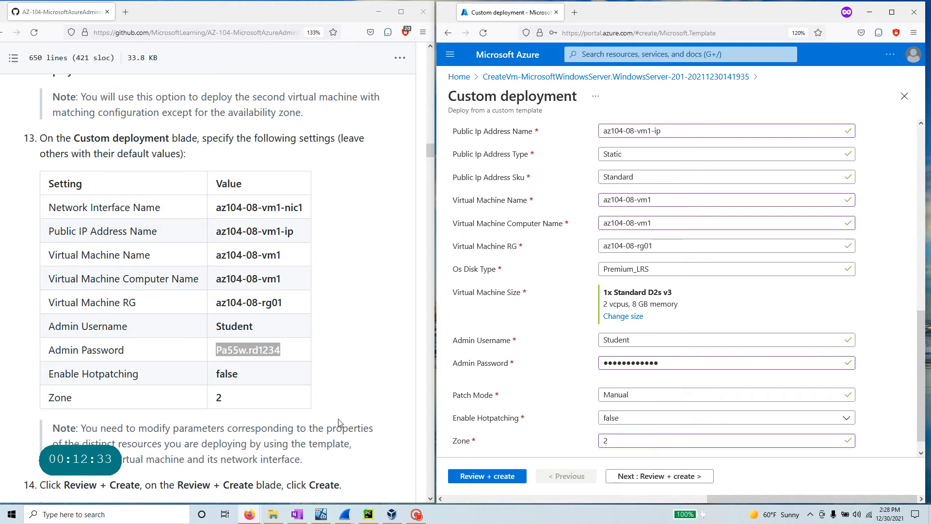
pyautogui.scroll(-2, 256, 421)
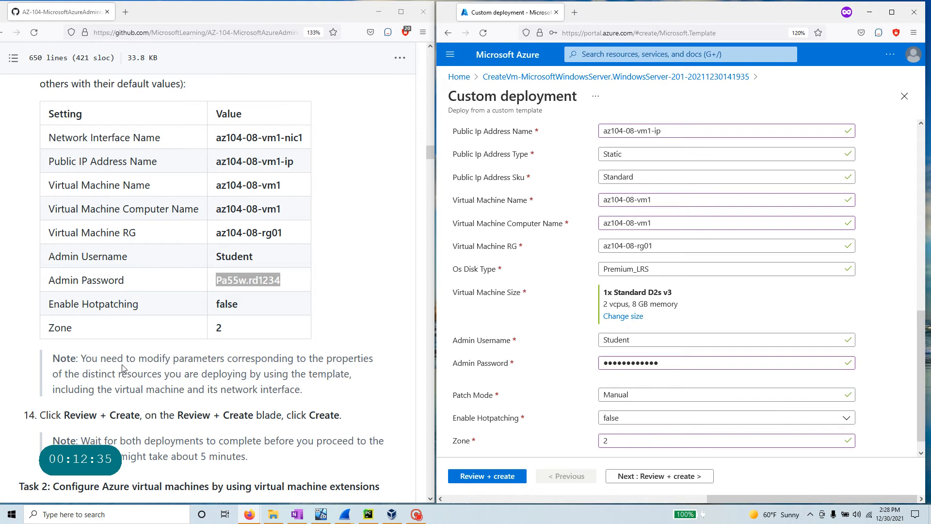
# - Check the subnet0 settings, pass validation, and launch the az104-08-vm1 template deployment
pyautogui.moveTo(78, 358); pyautogui.dragTo(361, 400)
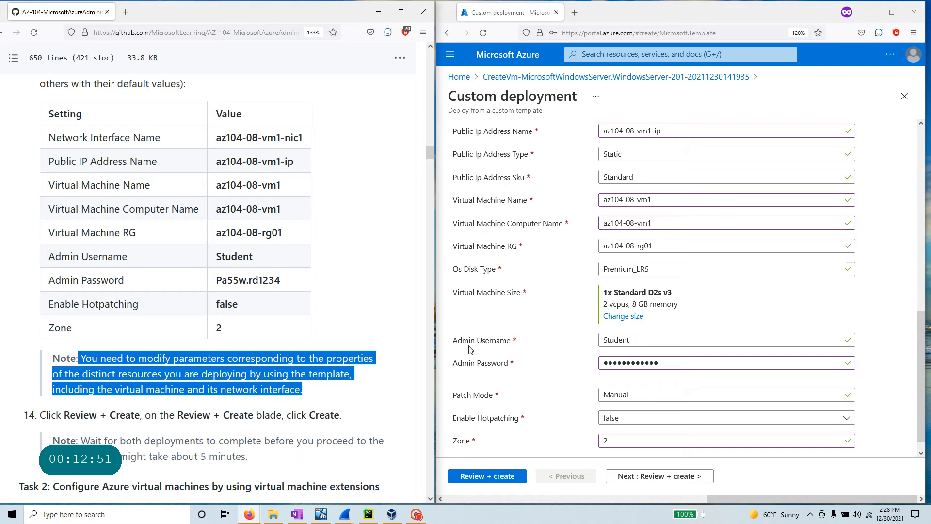
pyautogui.scroll(4, 548, 267)
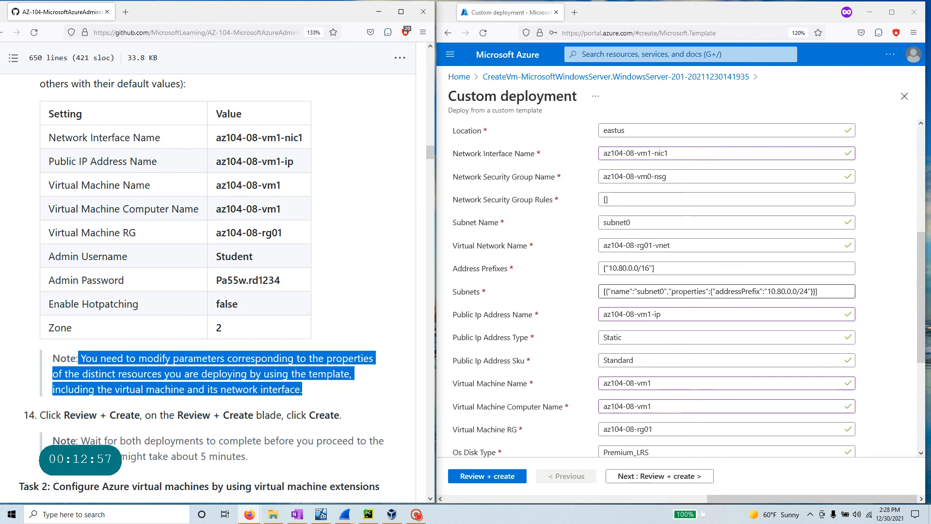
pyautogui.moveTo(665, 291); pyautogui.dragTo(635, 291)
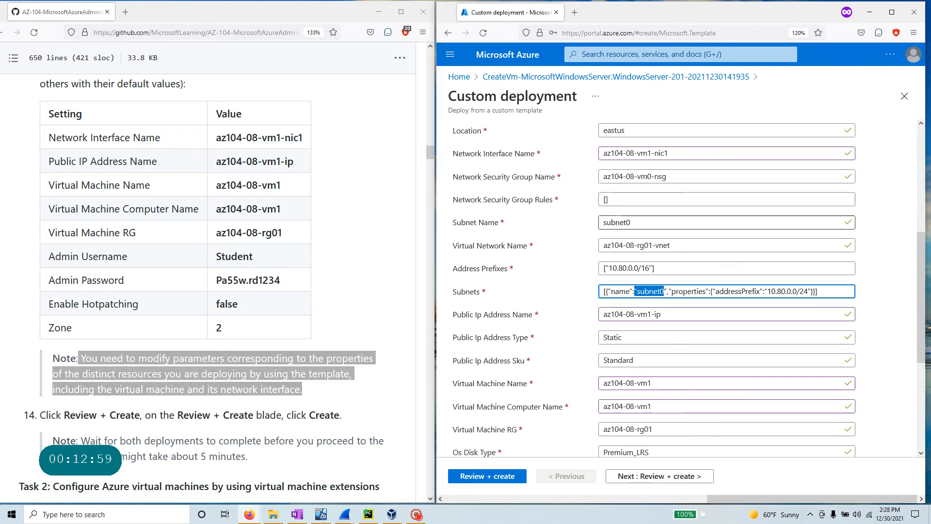
pyautogui.moveTo(631, 222); pyautogui.dragTo(600, 222)
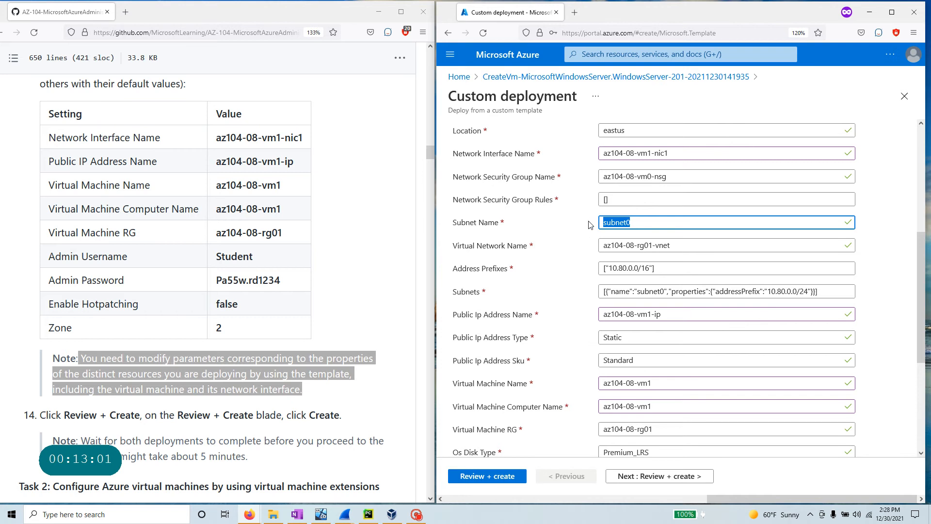
pyautogui.scroll(1, 537, 252)
pyautogui.scroll(-5, 538, 254)
pyautogui.scroll(-4, 247, 338)
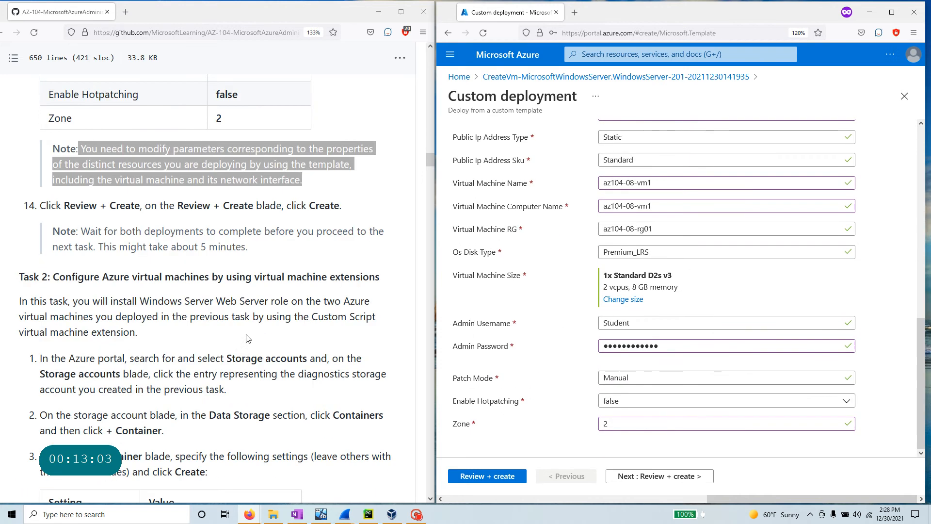
pyautogui.click(498, 477)
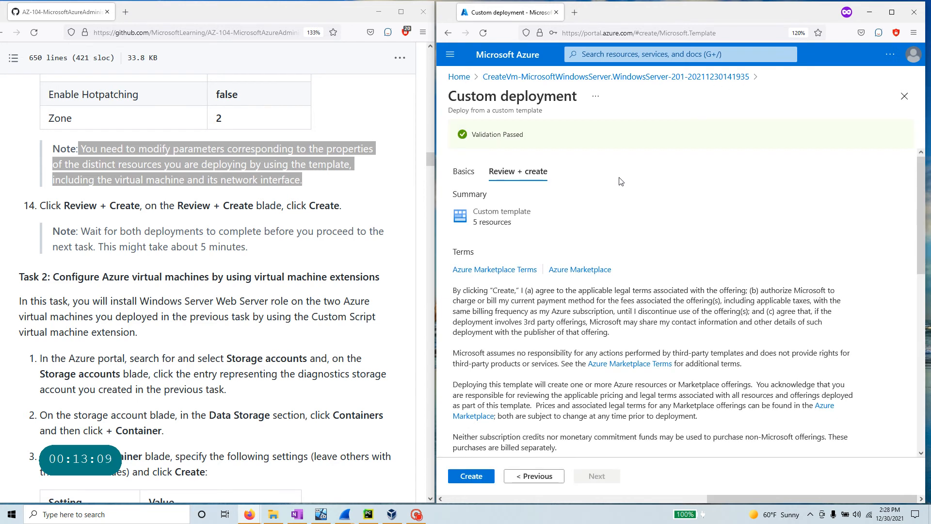
pyautogui.click(477, 478)
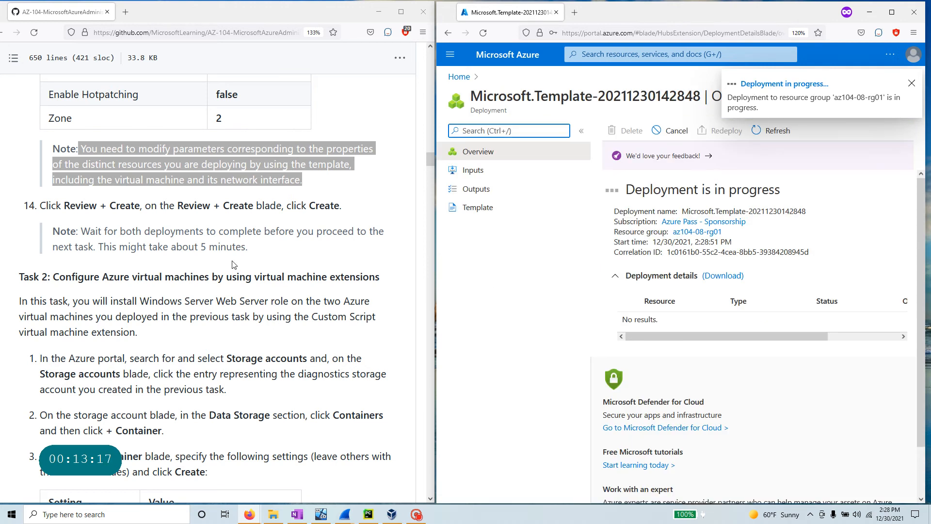
# - Wait until the az104-08-vm1 deployment reports complete, then view the Regions and availability zones article
pyautogui.scroll(4, 209, 244)
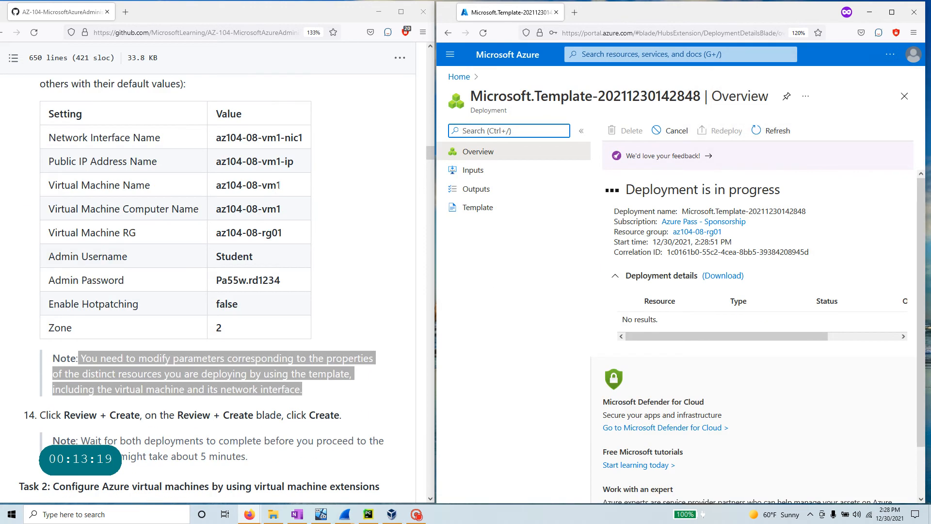
pyautogui.moveTo(281, 185); pyautogui.dragTo(217, 183)
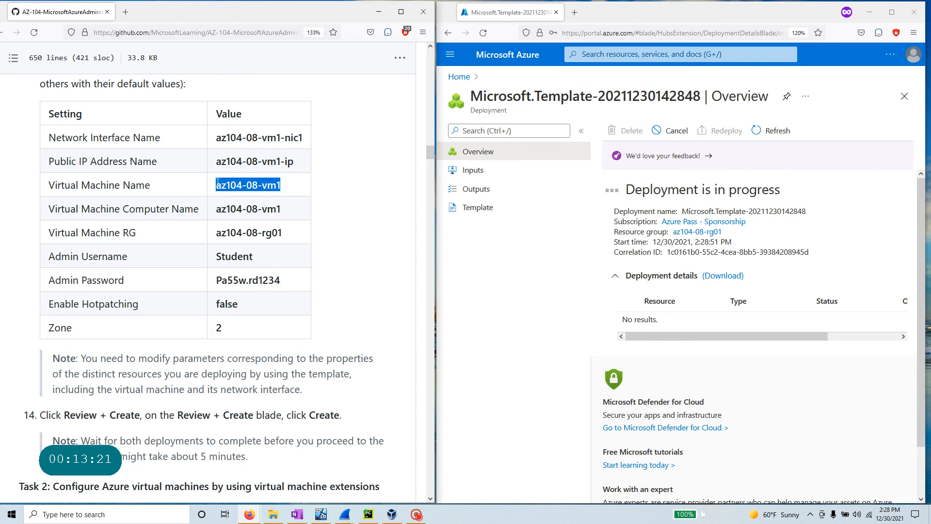
pyautogui.scroll(-7, 218, 212)
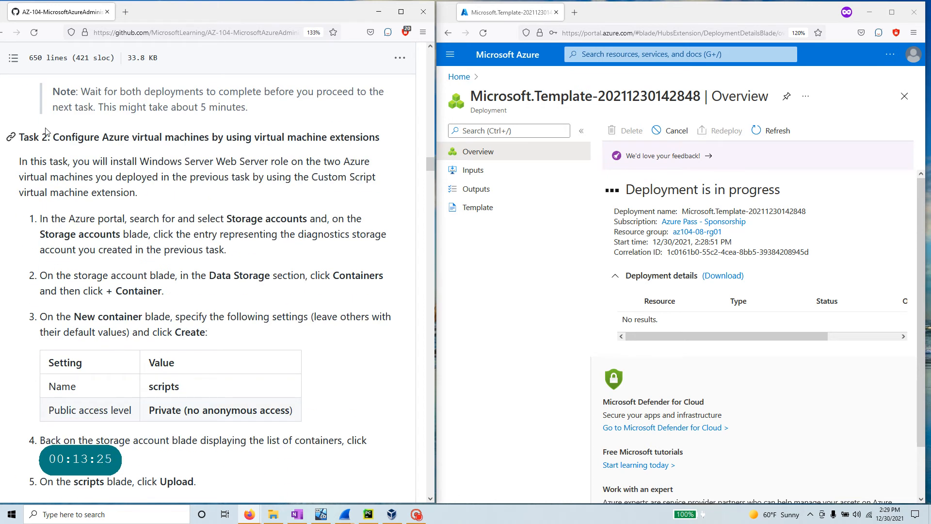
pyautogui.moveTo(55, 137); pyautogui.dragTo(397, 146)
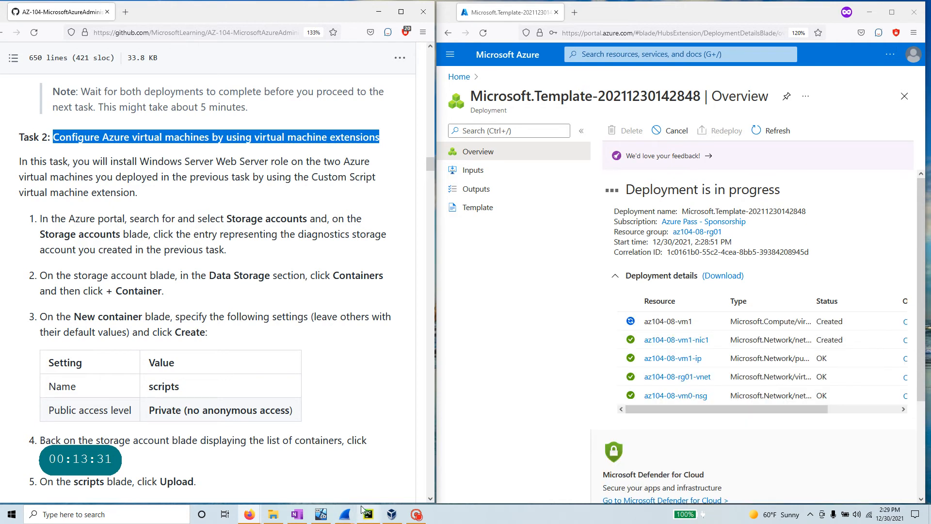
pyautogui.click(416, 515)
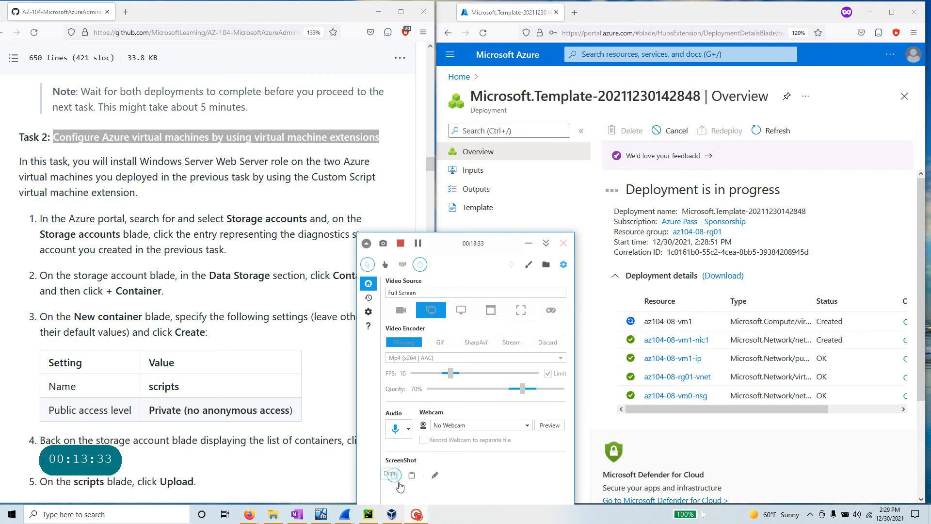
pyautogui.click(419, 244)
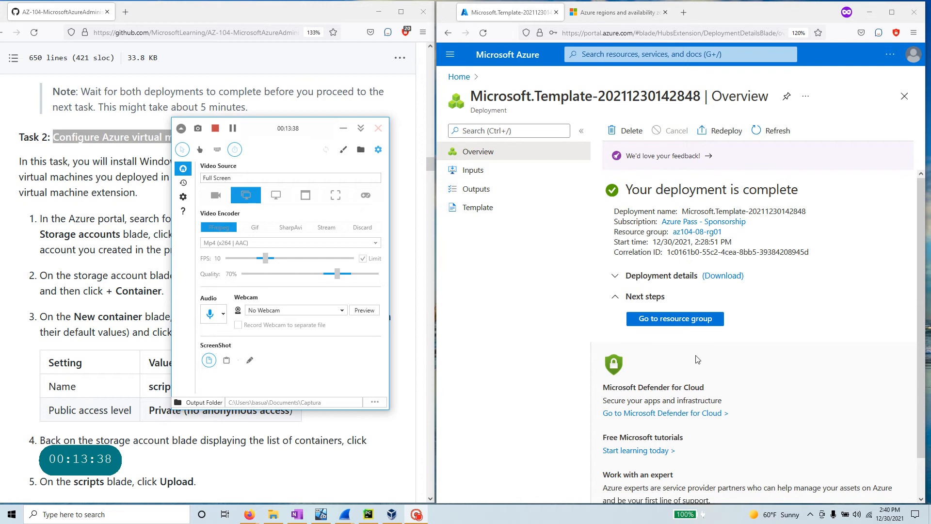
pyautogui.click(631, 13)
# - Read the Availability zones definition in the Regions and availability zones article, then return to the completed deployment
pyautogui.scroll(-1, 742, 328)
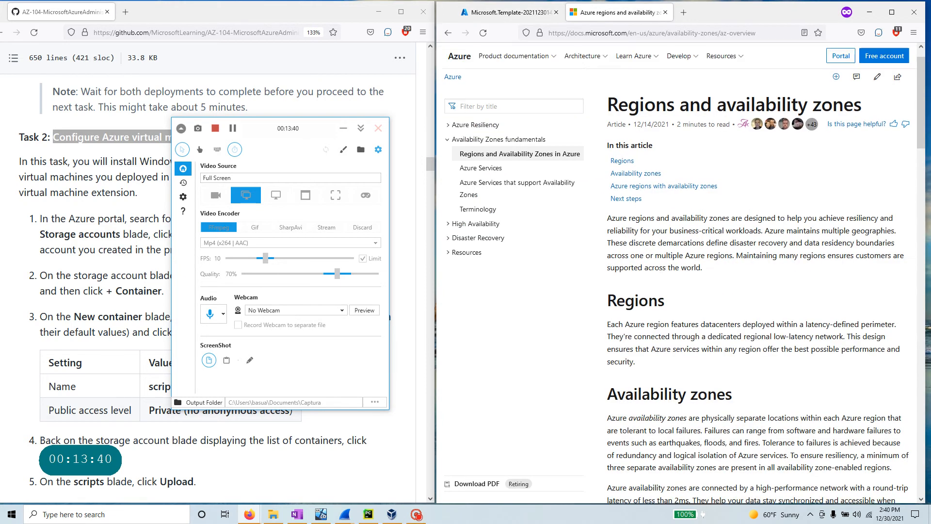
pyautogui.moveTo(740, 328); pyautogui.dragTo(602, 325)
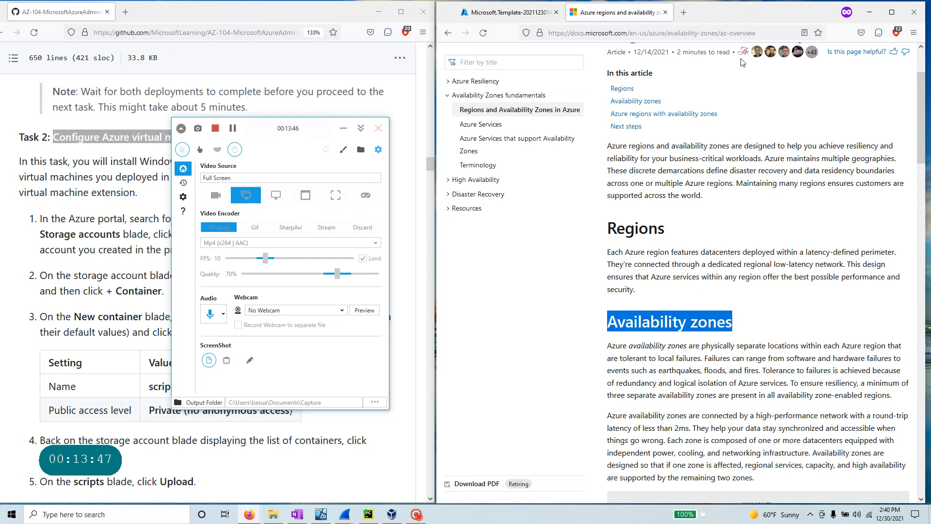
pyautogui.scroll(3, 721, 292)
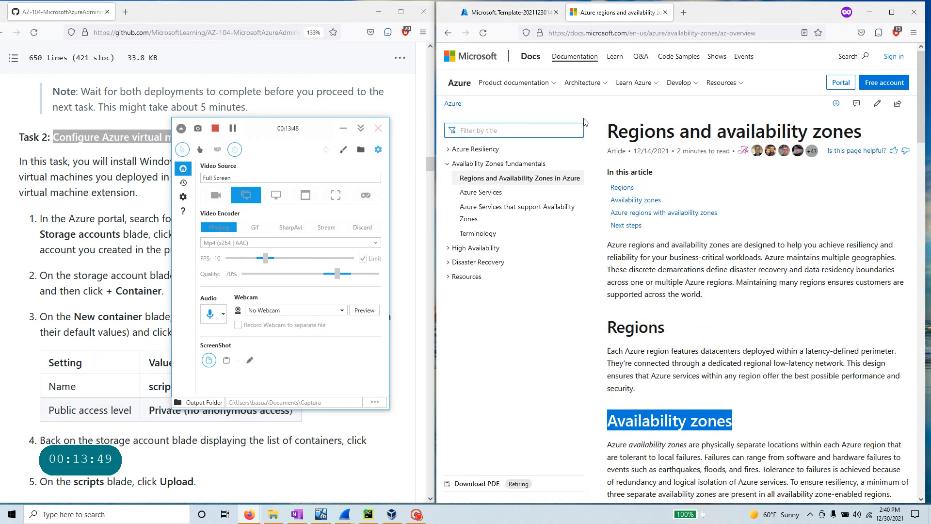
pyautogui.moveTo(615, 133); pyautogui.dragTo(875, 134)
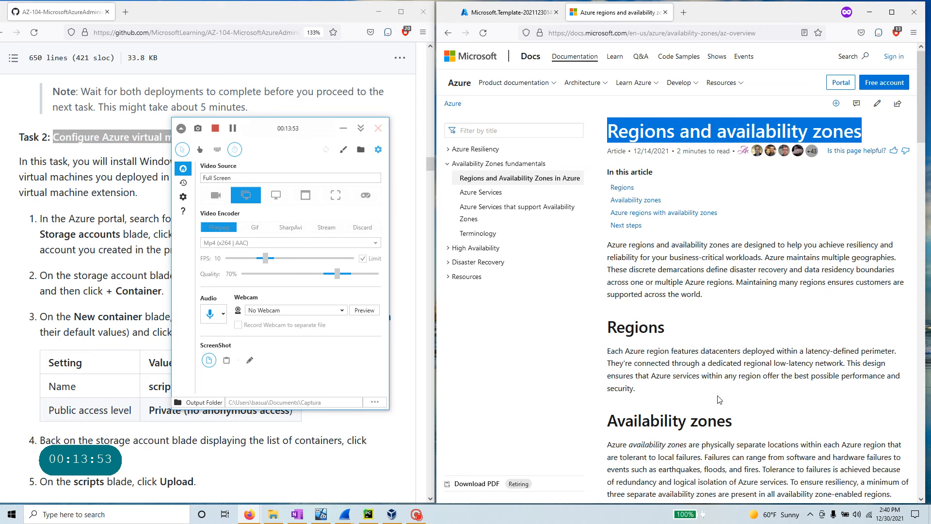
pyautogui.scroll(-5, 719, 399)
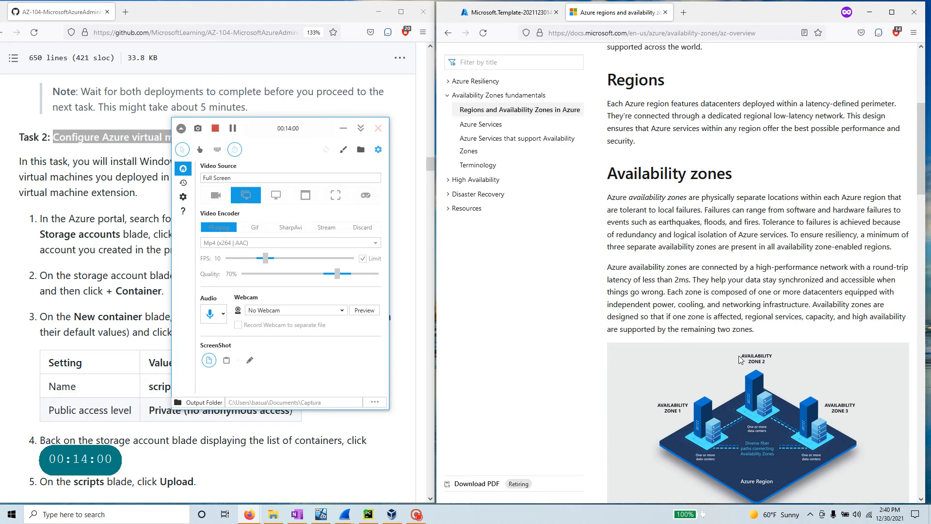
pyautogui.scroll(-2, 736, 359)
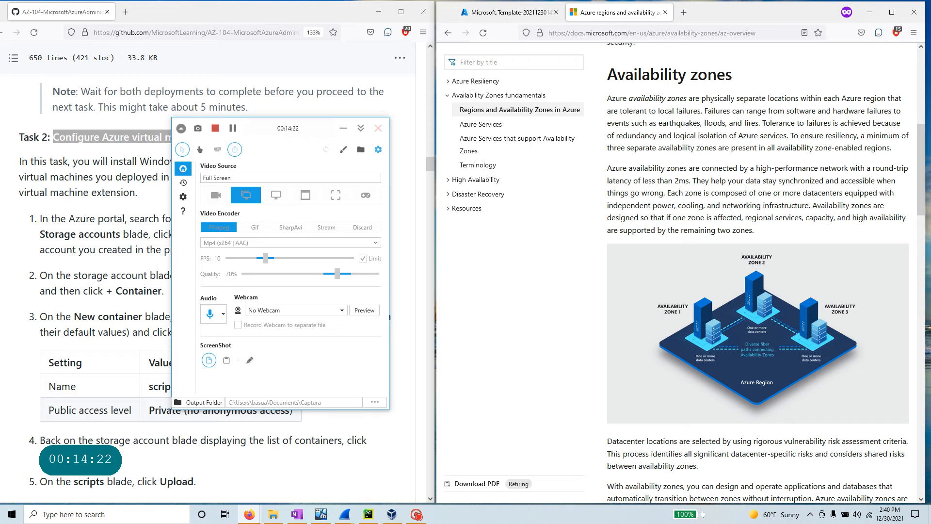
pyautogui.moveTo(608, 100); pyautogui.dragTo(702, 111)
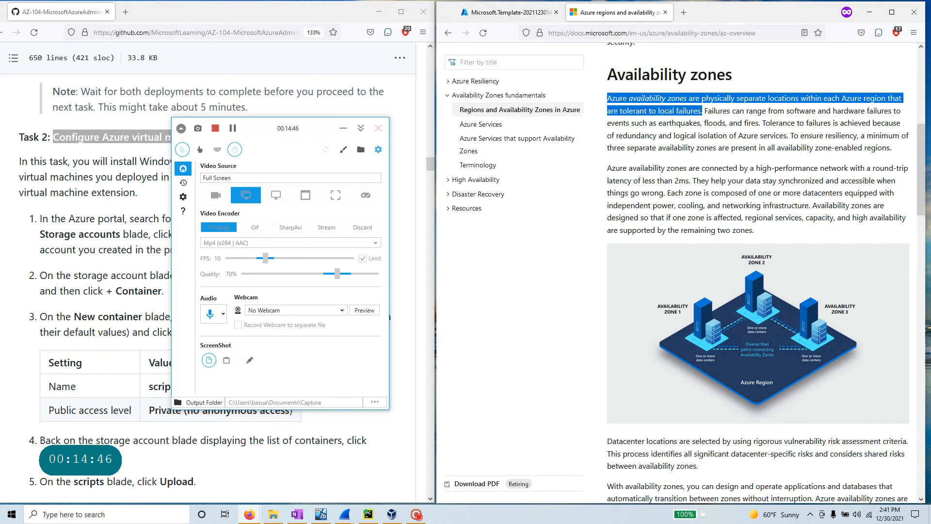
pyautogui.click(499, 13)
pyautogui.click(344, 128)
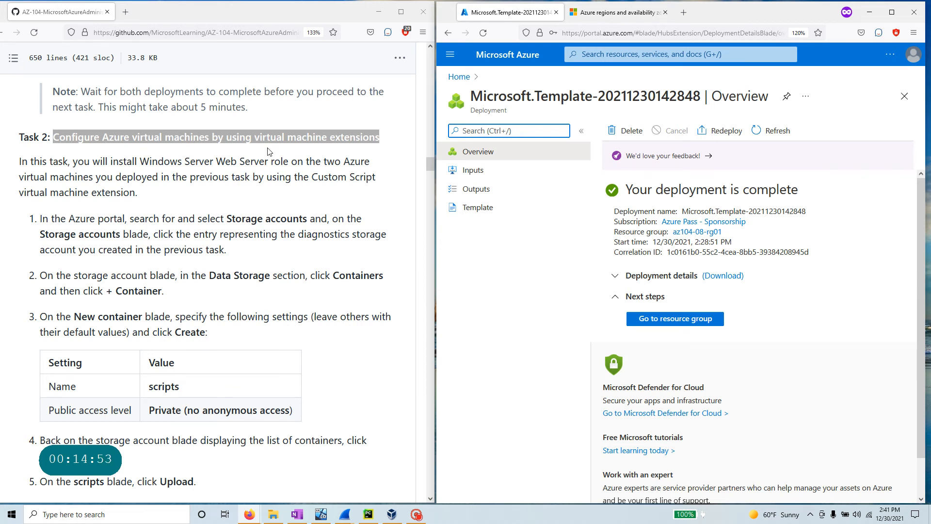
# - Review the Task 2 intro on Windows Server Web Server and Custom Script extension, then search the portal for 'storage'
pyautogui.click(370, 139)
pyautogui.moveTo(381, 143); pyautogui.dragTo(381, 195)
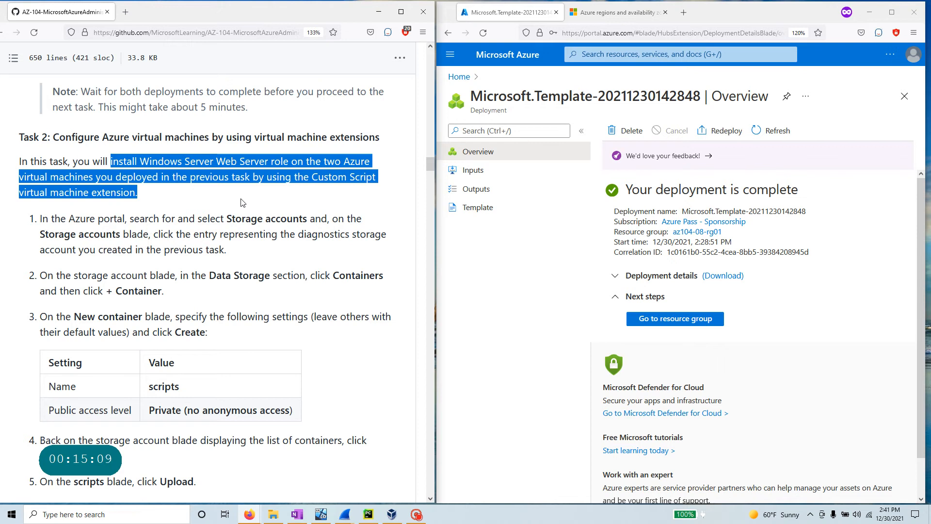
pyautogui.click(178, 167)
pyautogui.moveTo(138, 161); pyautogui.dragTo(281, 162)
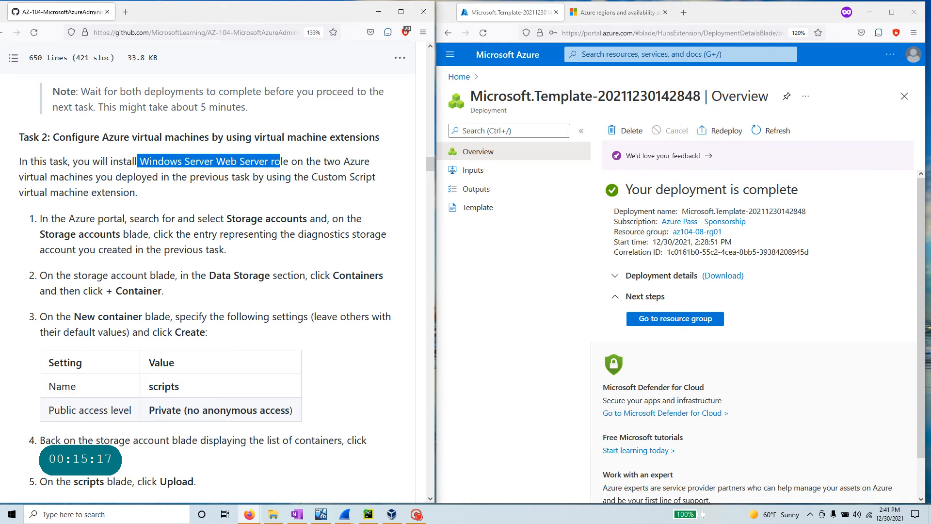
pyautogui.moveTo(309, 177); pyautogui.dragTo(391, 189)
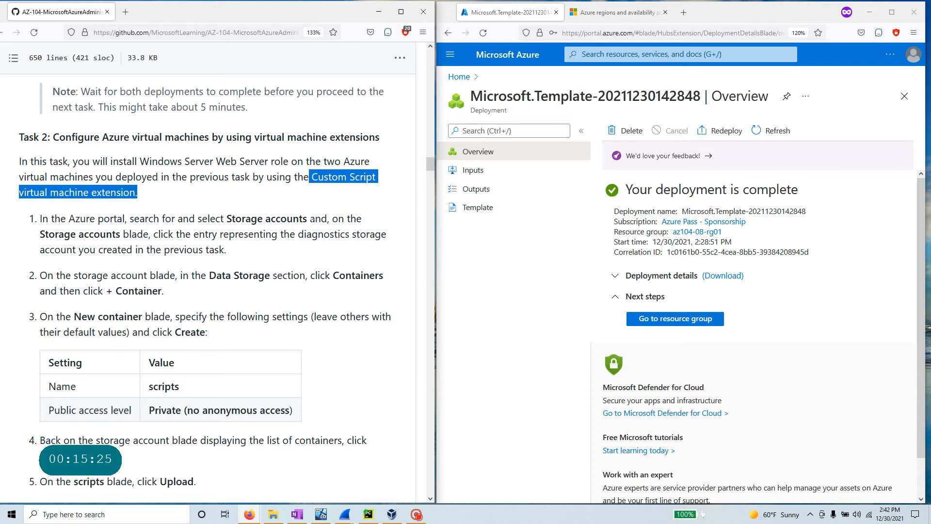
pyautogui.click(620, 50)
pyautogui.write('storage')
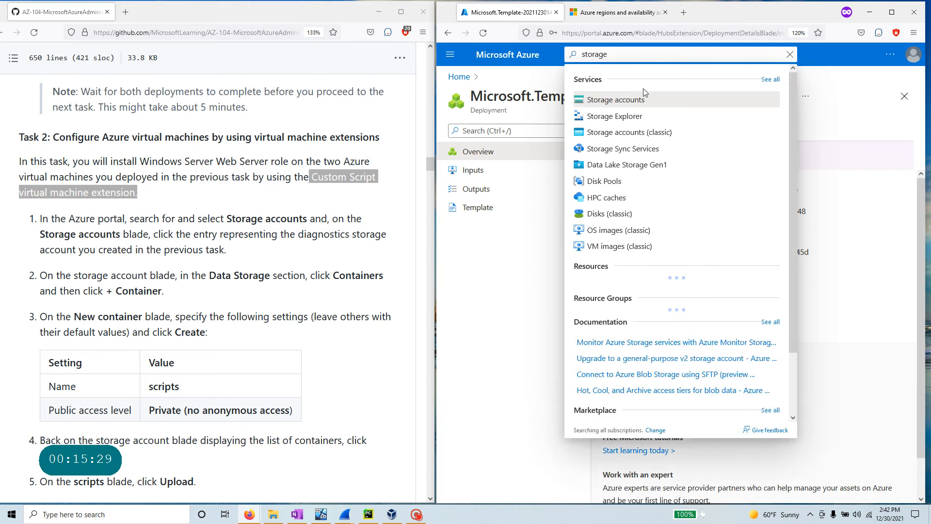
# - Open storage account cs710032001c6f6d607 from Storage accounts and show its empty Containers page
pyautogui.click(636, 99)
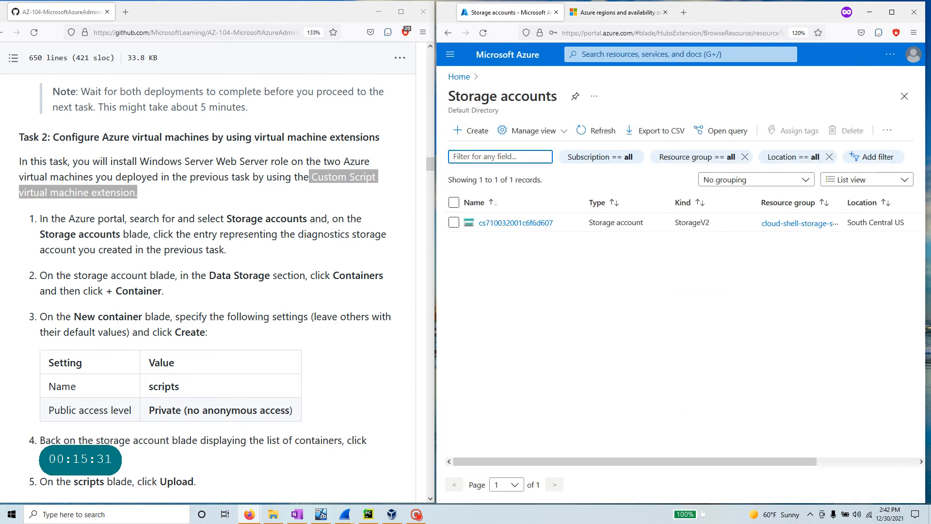
pyautogui.moveTo(525, 228)
pyautogui.click(598, 134)
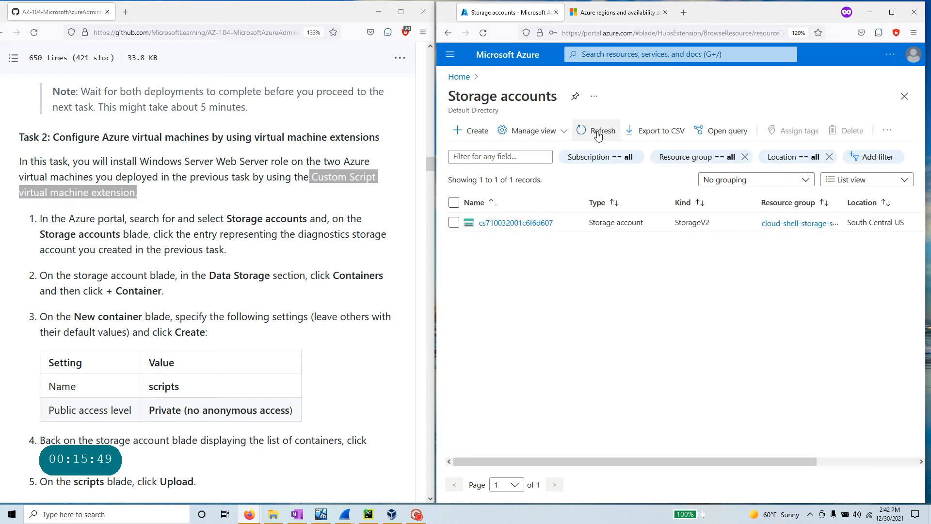
pyautogui.click(517, 223)
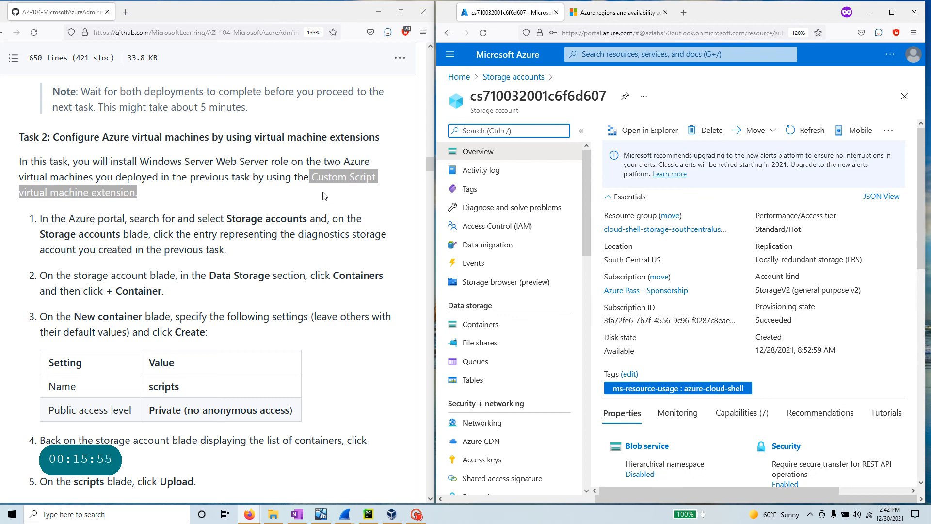
pyautogui.scroll(7, 324, 195)
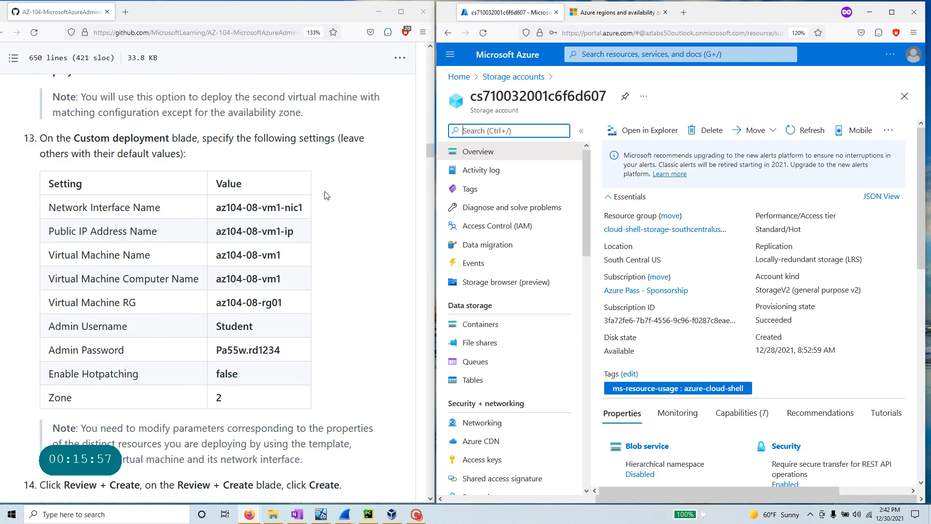
pyautogui.scroll(-7, 325, 196)
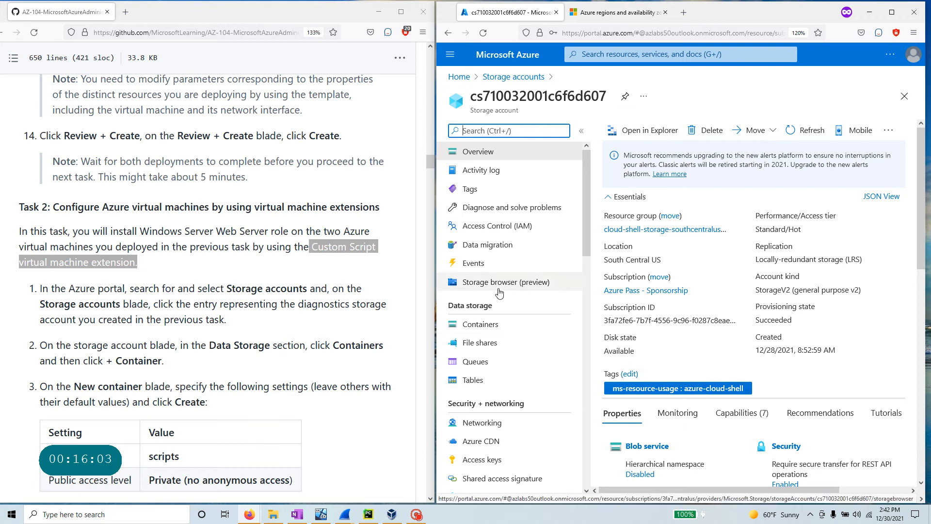
pyautogui.scroll(3, 324, 218)
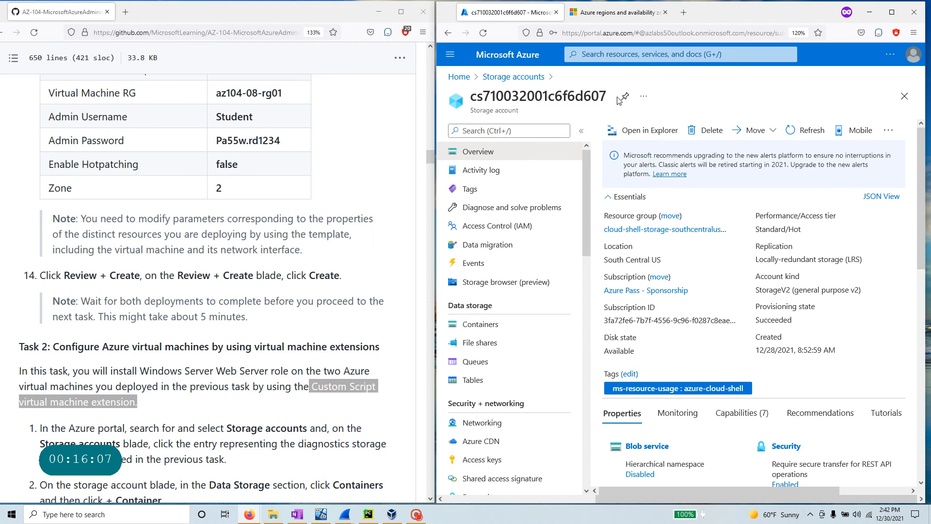
pyautogui.scroll(-6, 266, 351)
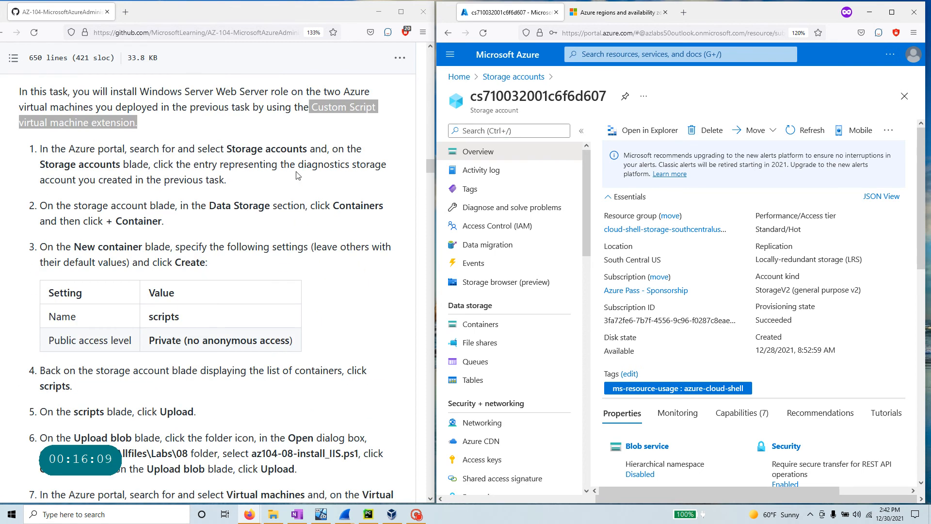
pyautogui.scroll(-2, 96, 286)
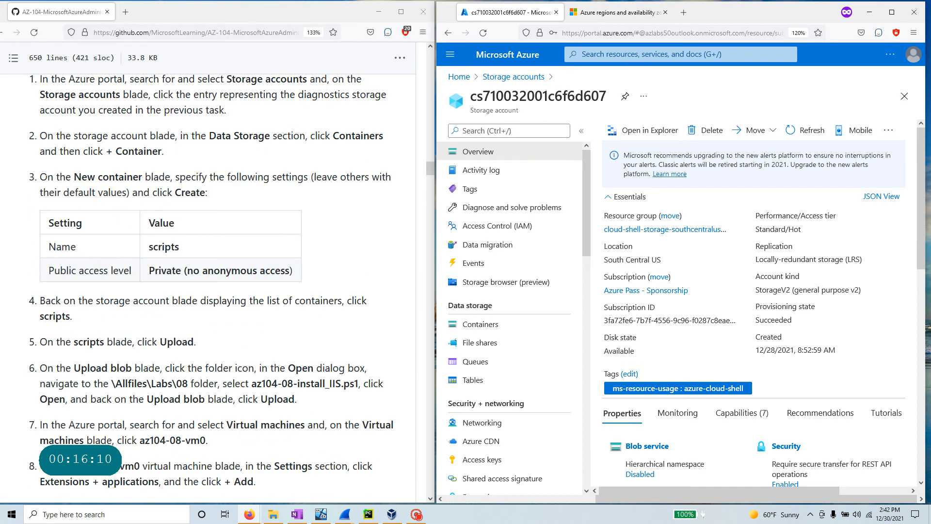
pyautogui.click(497, 328)
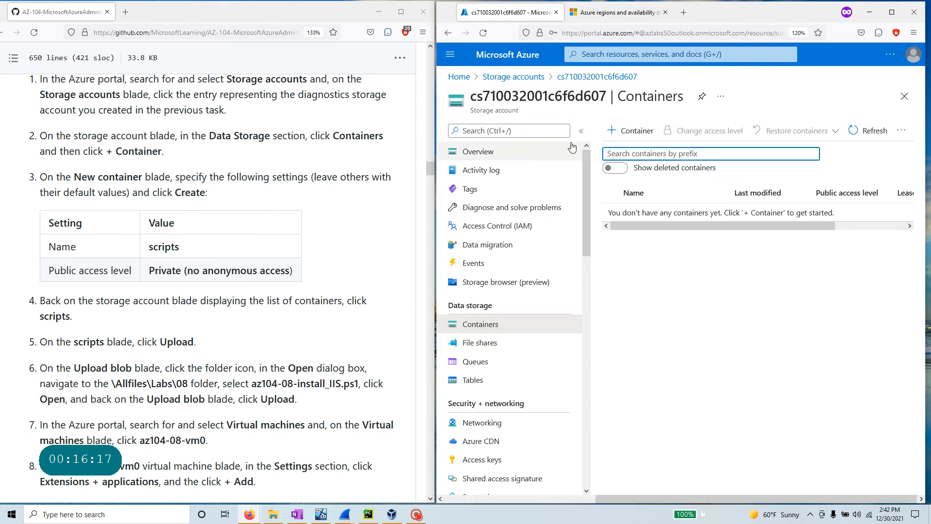
# - Create a new private container named 'scripts', pasting the name copied from the lab instructions
pyautogui.click(637, 132)
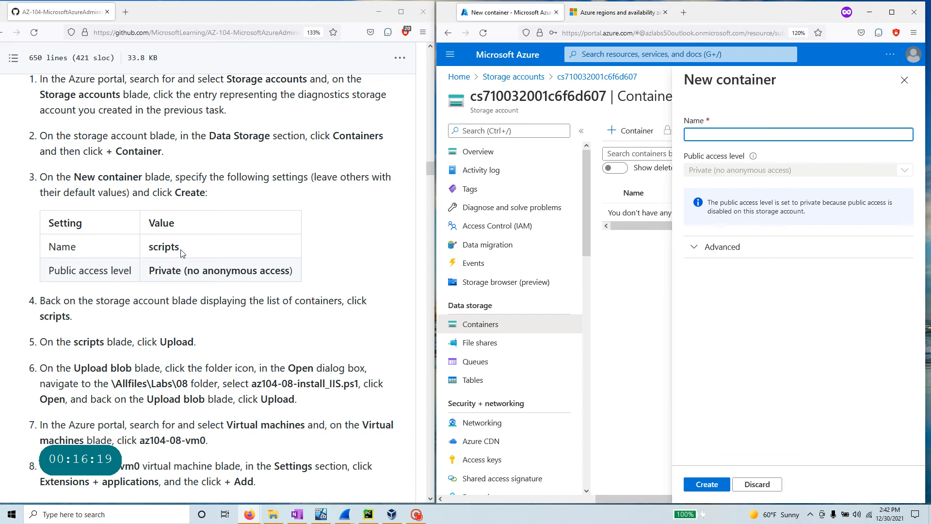
pyautogui.moveTo(184, 251); pyautogui.dragTo(149, 248)
pyautogui.rightClick(152, 251)
pyautogui.click(163, 258)
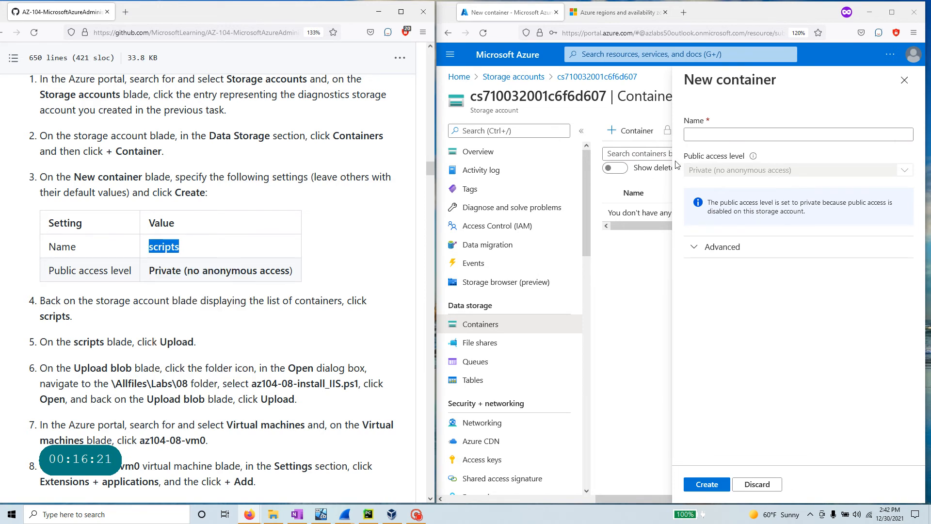
pyautogui.click(704, 134)
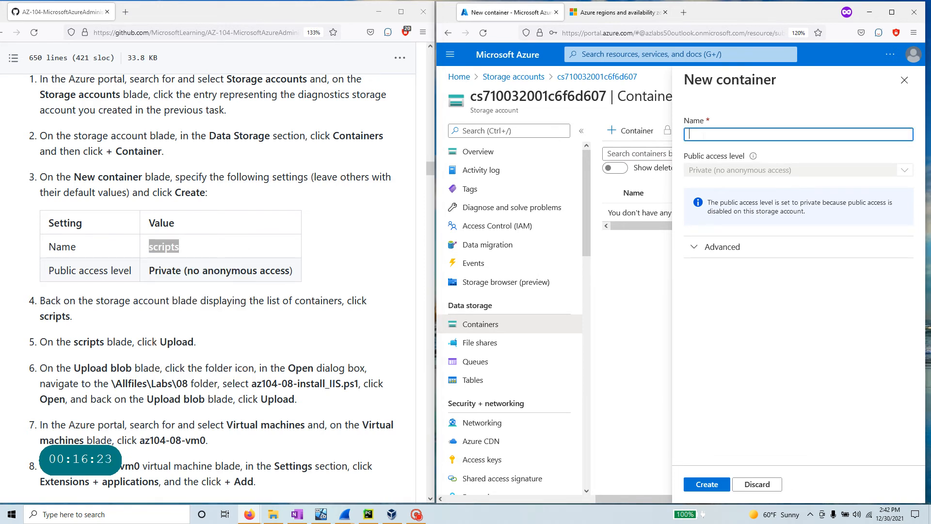
pyautogui.hotkey('ctrl', 'v')
pyautogui.click(723, 247)
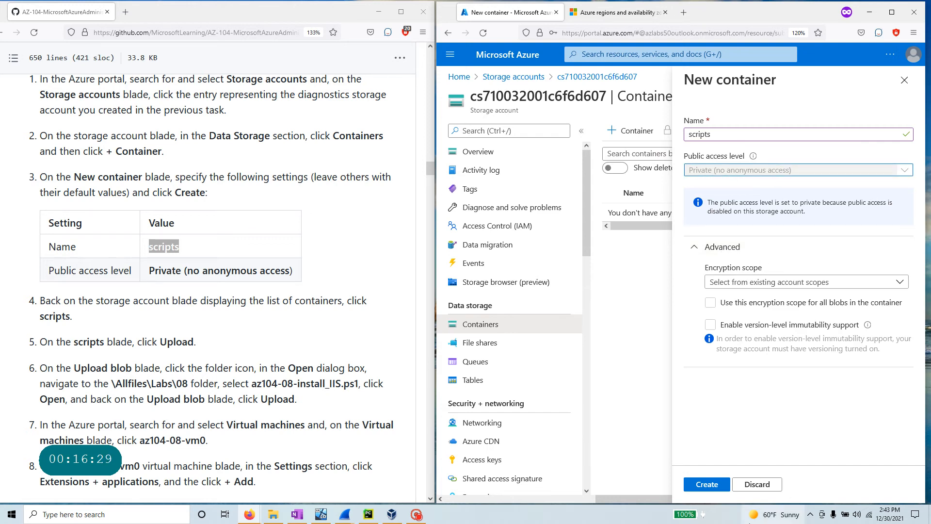
pyautogui.click(716, 488)
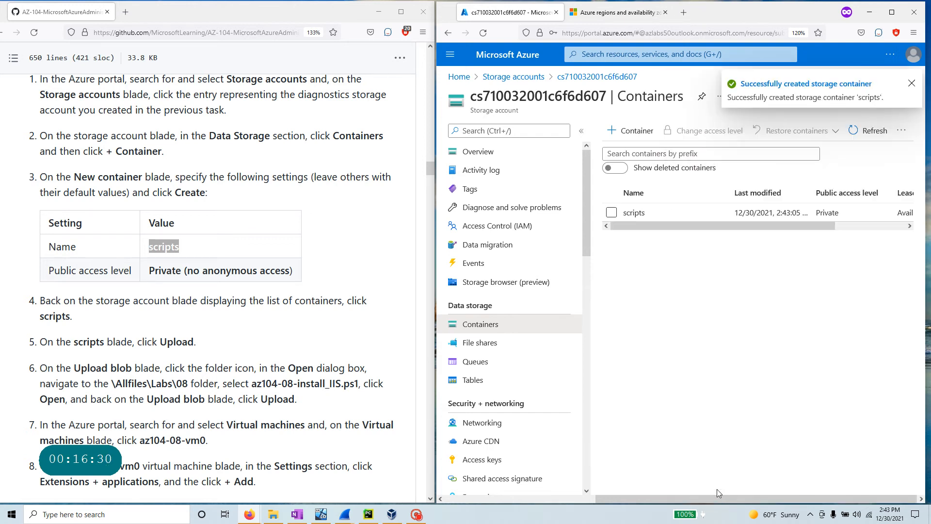
pyautogui.scroll(-3, 179, 302)
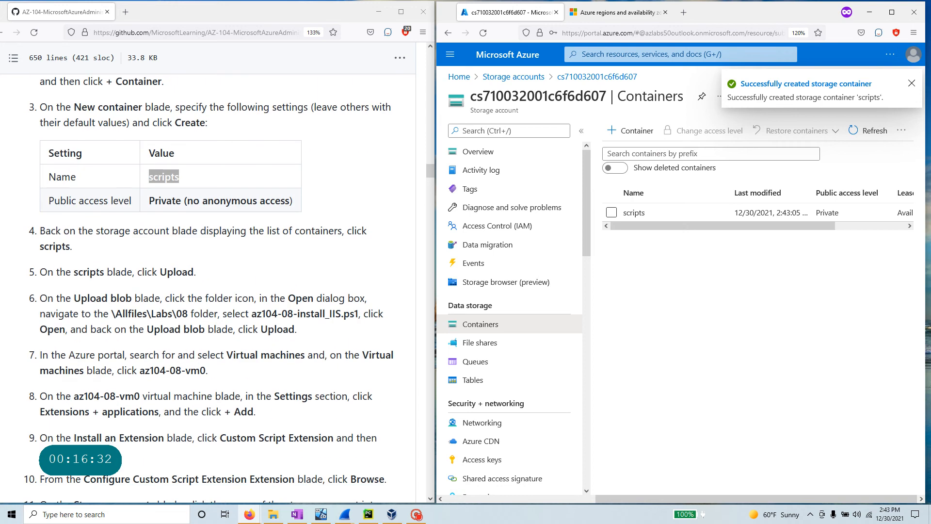
pyautogui.click(138, 241)
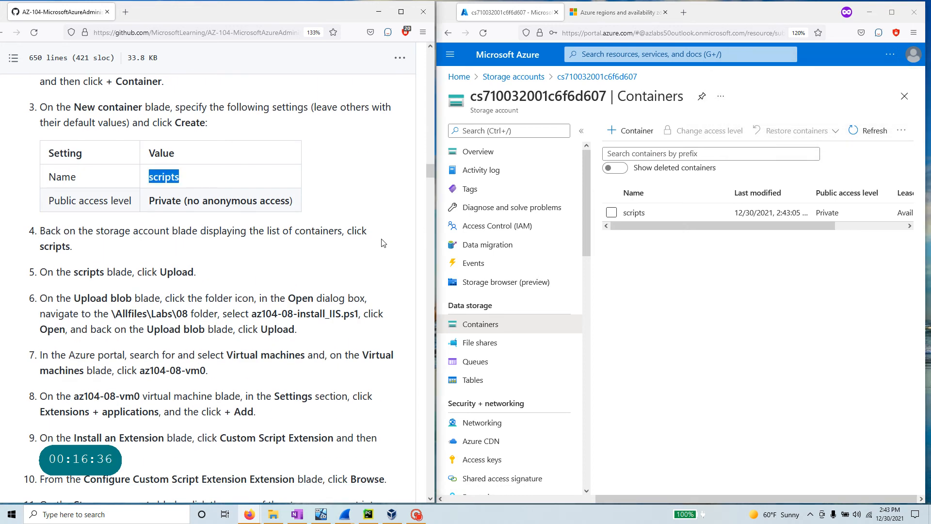
pyautogui.click(507, 325)
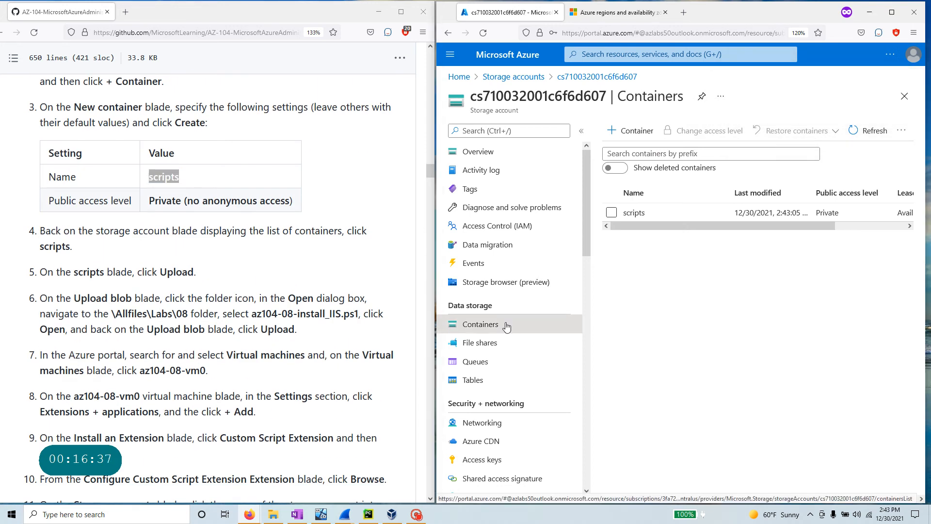
# - Open the scripts container's blade
pyautogui.click(634, 214)
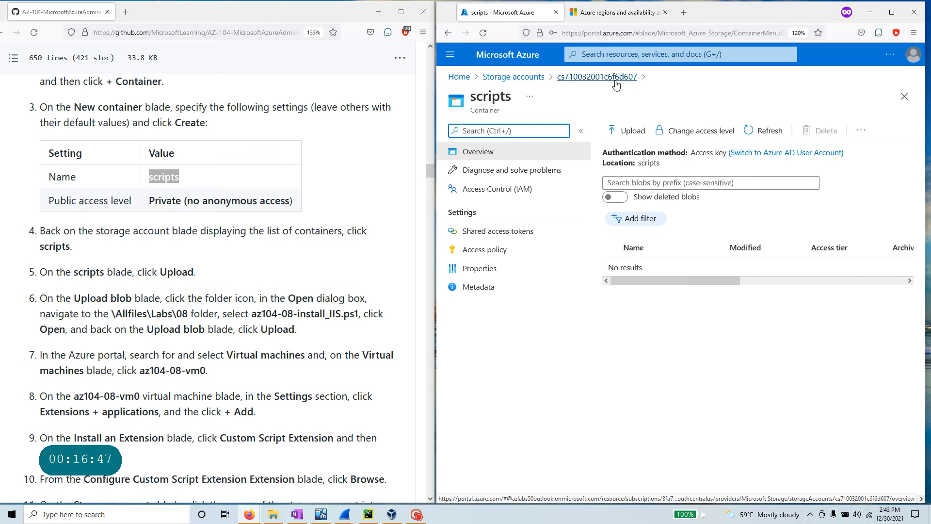
pyautogui.click(513, 97)
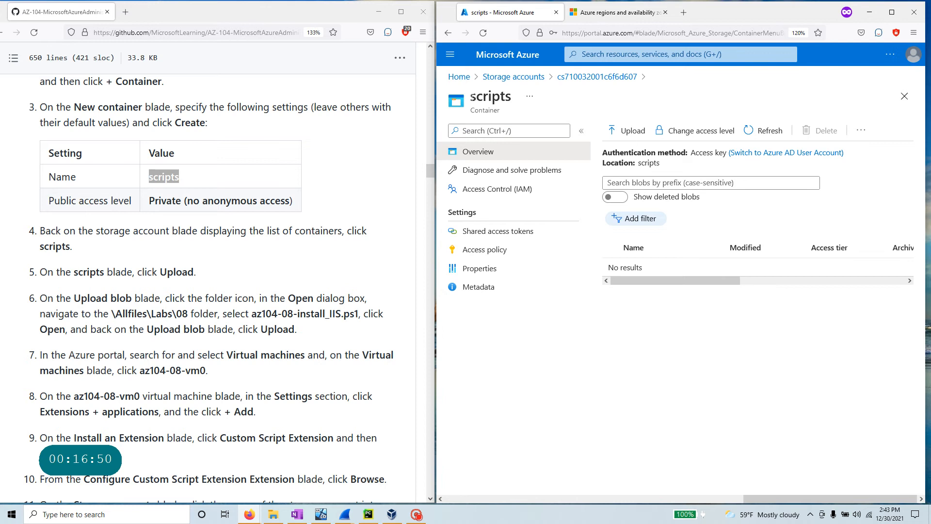
pyautogui.moveTo(471, 97); pyautogui.dragTo(518, 109)
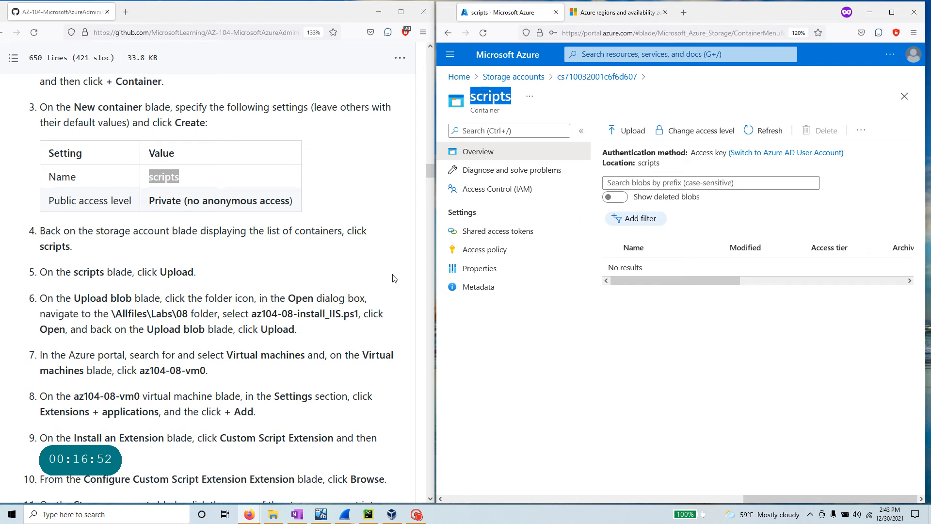
# - Review lab steps 5–6 on uploading az104-08-install_IIS.ps1 from \Allfiles\Labs\08
pyautogui.moveTo(198, 274); pyautogui.dragTo(56, 273)
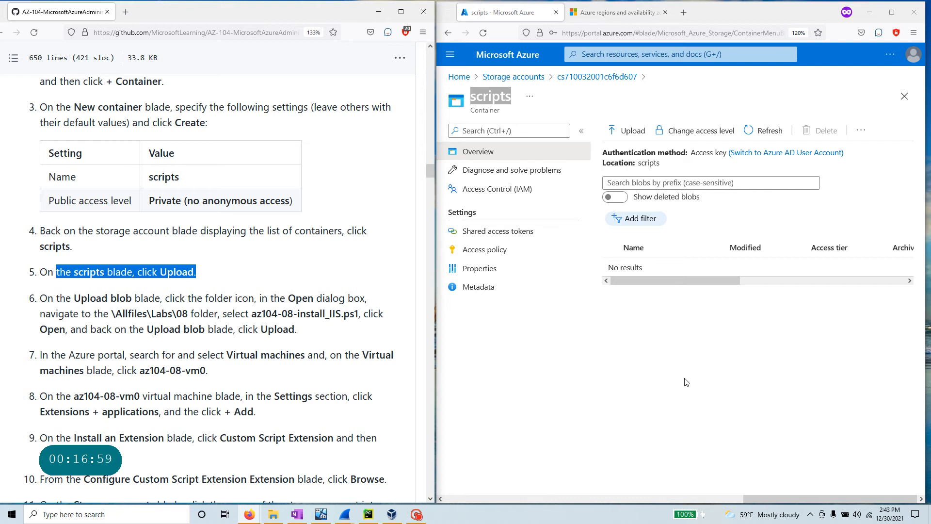
pyautogui.scroll(-3, 331, 348)
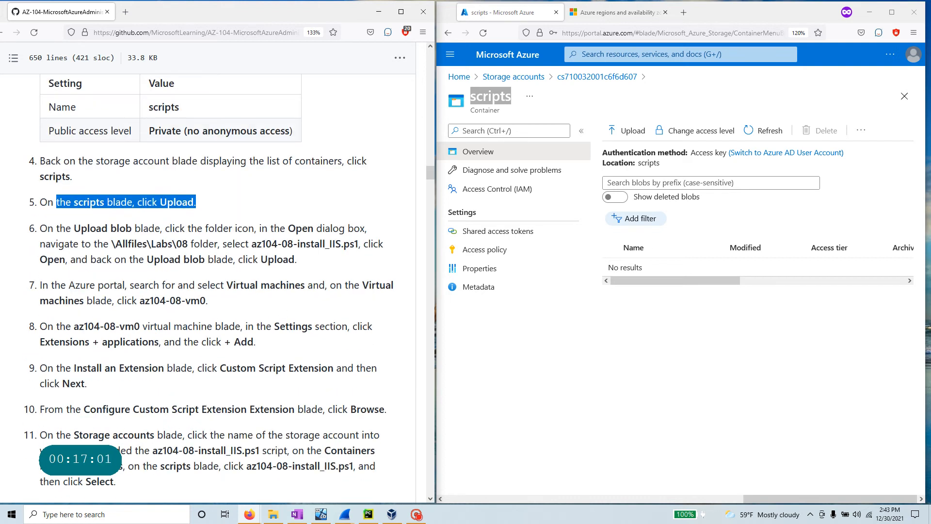
pyautogui.moveTo(256, 244); pyautogui.dragTo(359, 244)
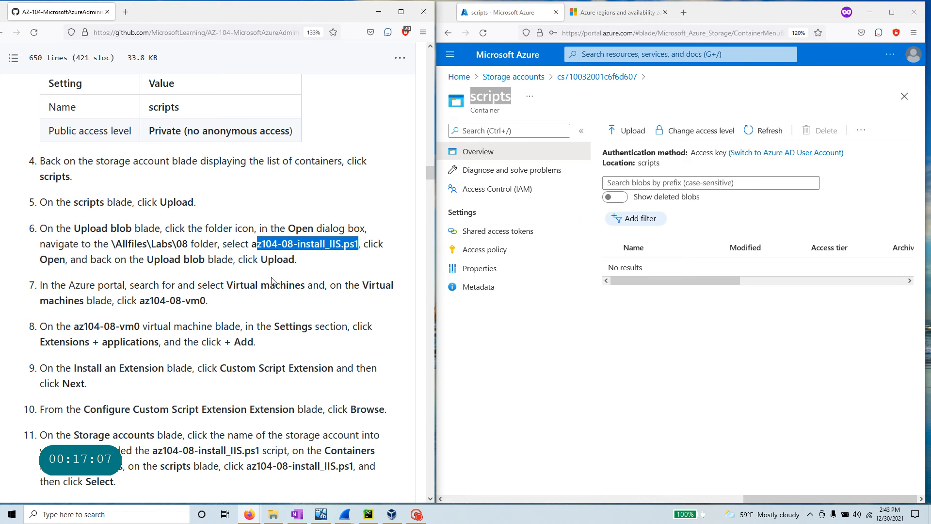
pyautogui.moveTo(111, 244); pyautogui.dragTo(182, 244)
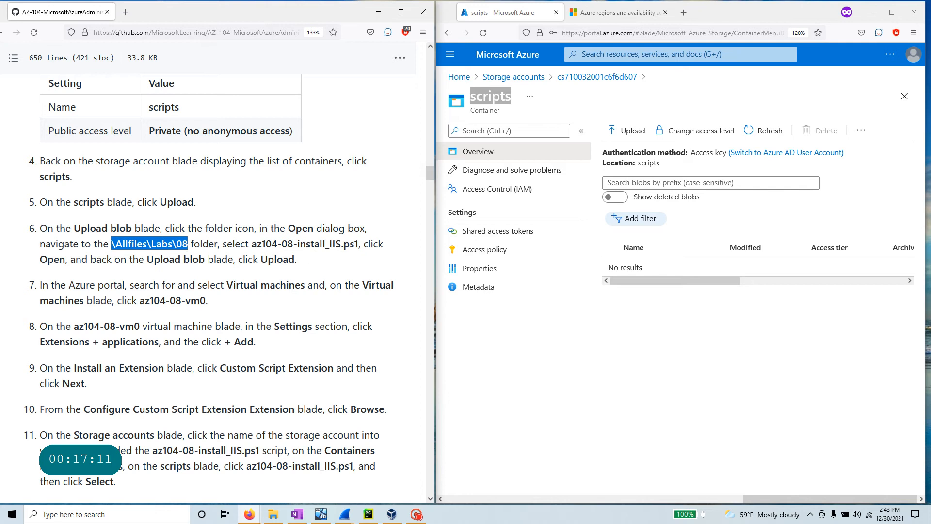
pyautogui.scroll(20, 193, 253)
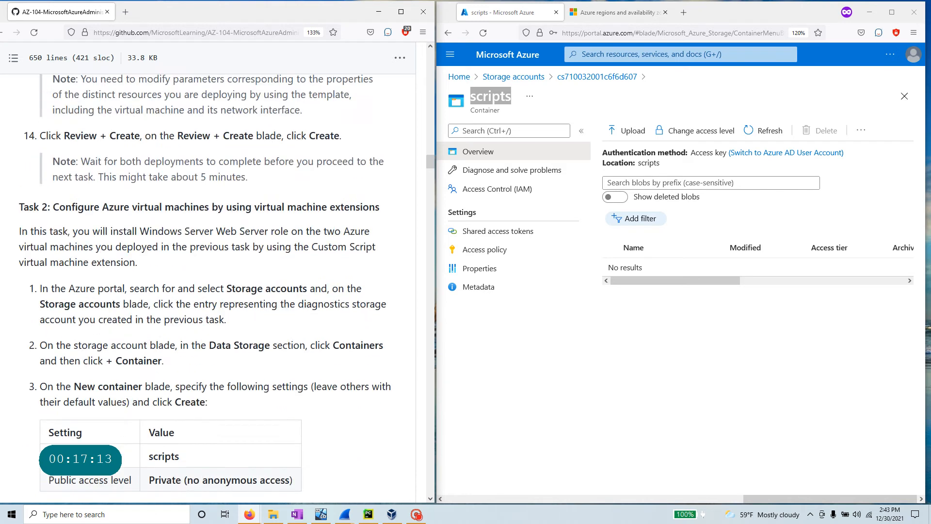
pyautogui.scroll(10, 180, 292)
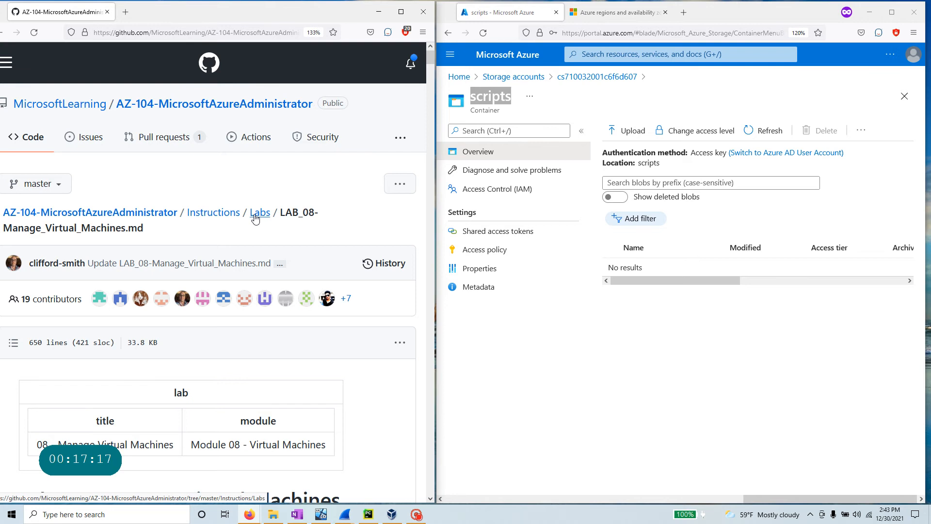
# - Navigate from the lab instructions folder back to the GitHub repository root
pyautogui.click(206, 213)
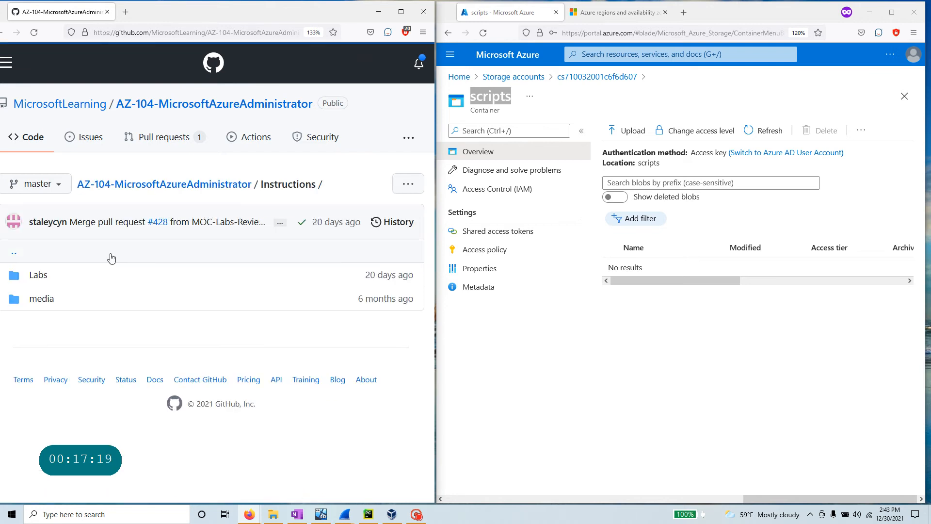
pyautogui.click(40, 274)
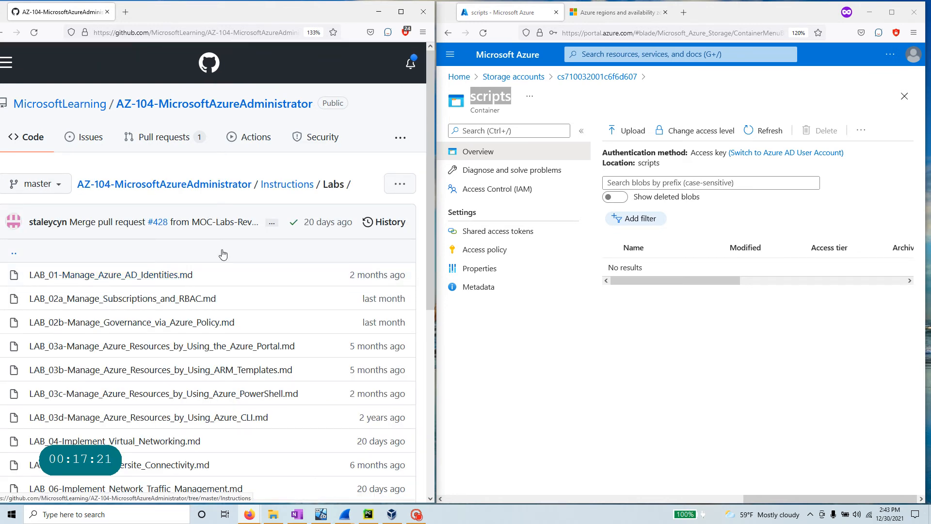
pyautogui.click(228, 184)
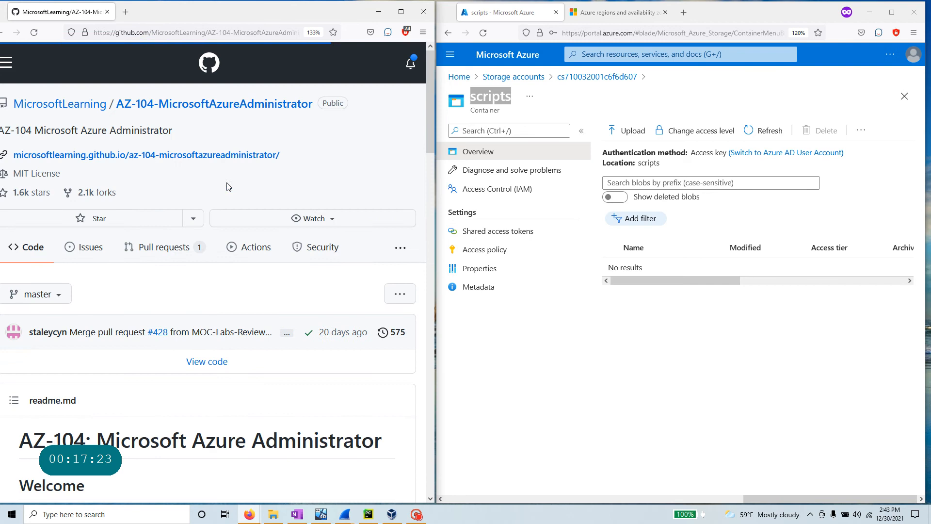
pyautogui.scroll(-5, 180, 167)
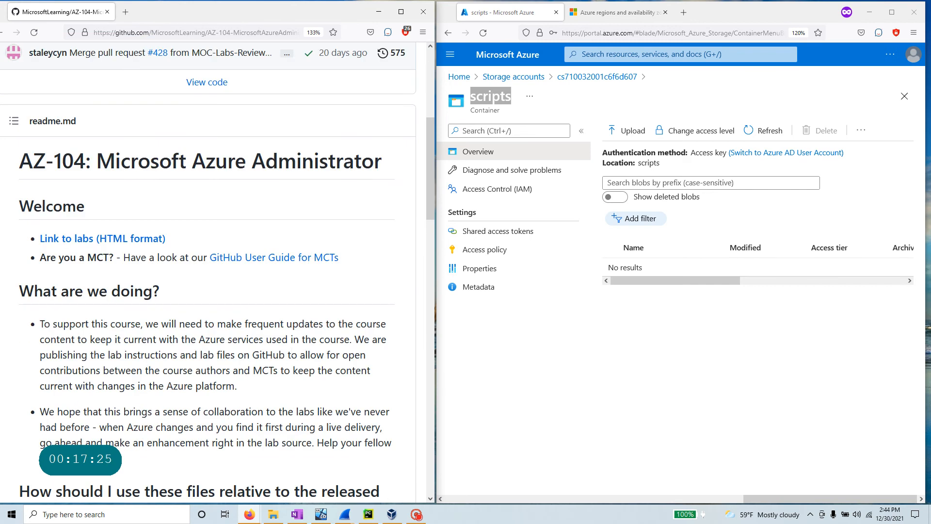
pyautogui.scroll(10, 208, 242)
# - Download the raw az104-08-install_IIS.ps1 from Allfiles/Labs/08 into the az104 folder
pyautogui.click(401, 12)
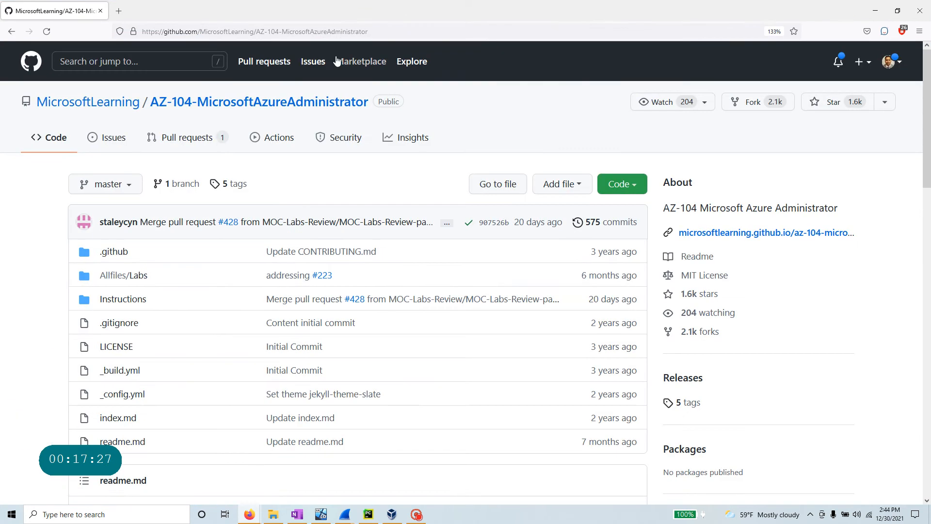
pyautogui.click(116, 276)
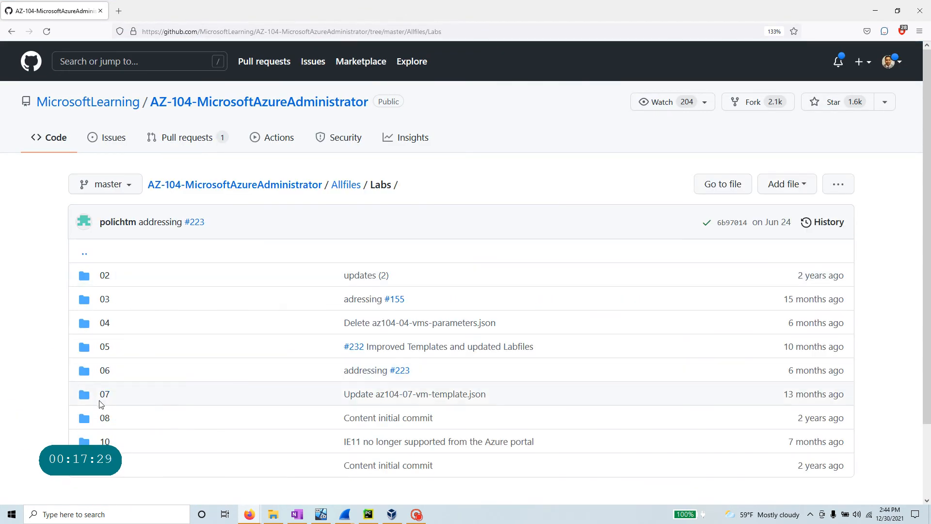
pyautogui.click(104, 419)
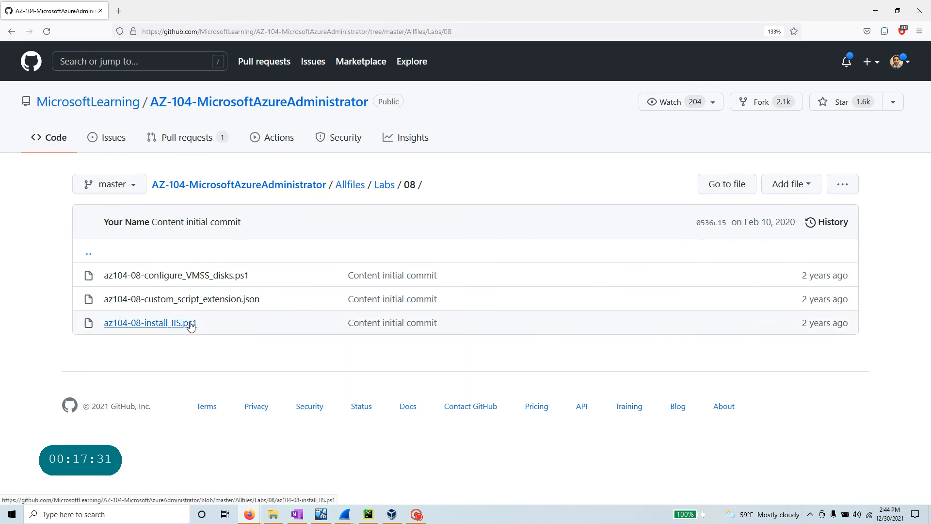
pyautogui.click(141, 323)
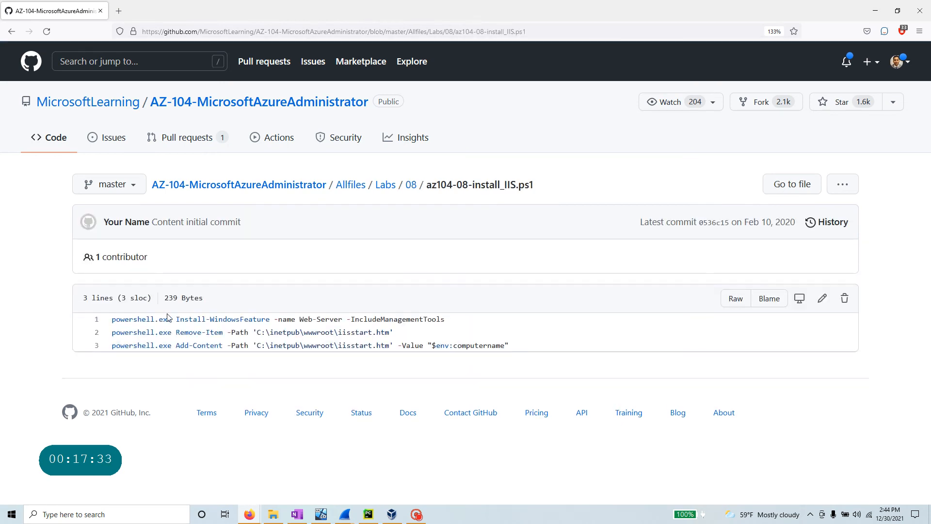
pyautogui.click(734, 301)
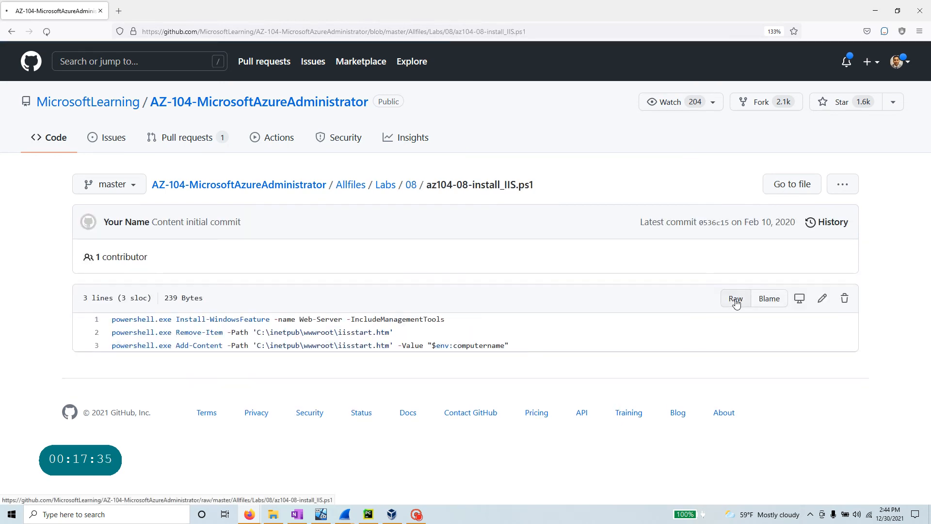
pyautogui.rightClick(344, 130)
pyautogui.click(394, 161)
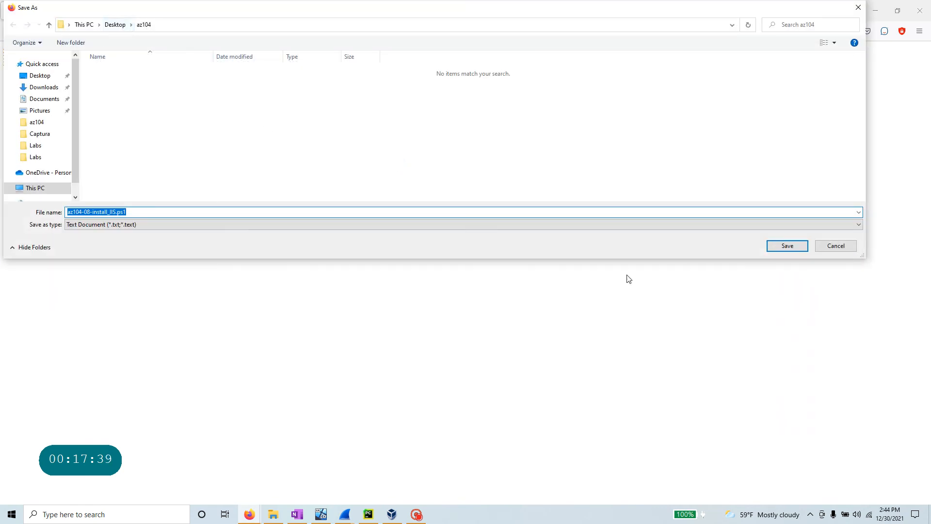
pyautogui.click(772, 249)
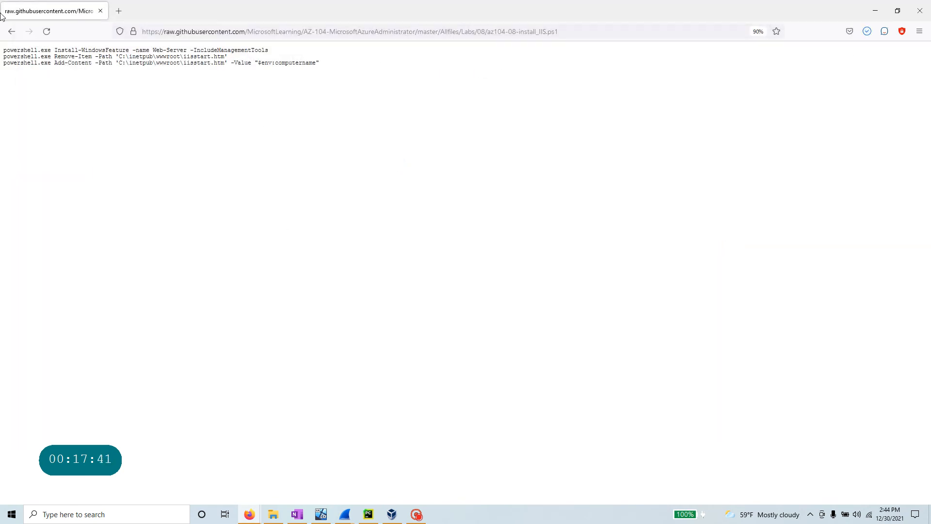
# - Reopen LAB_08-Manage_Virtual_Machines.md from the repository's Instructions/Labs folder
pyautogui.click(10, 31)
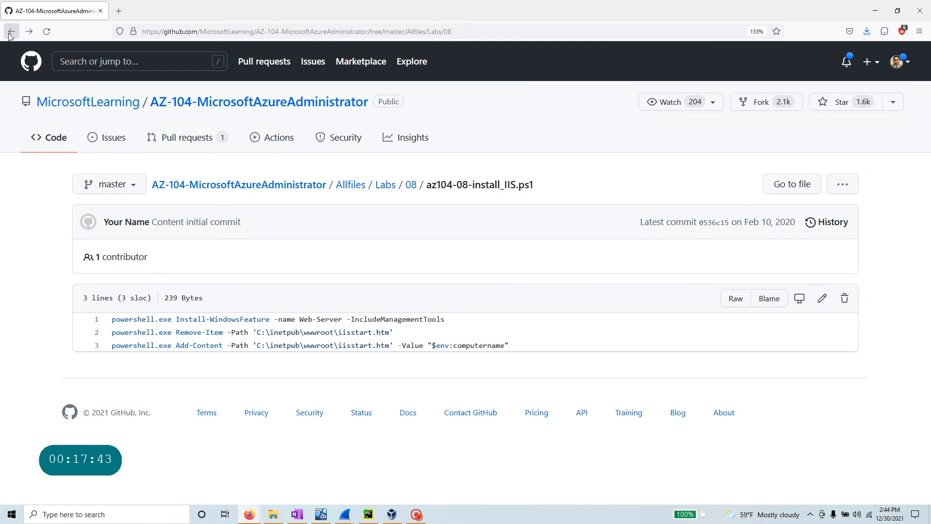
pyautogui.click(259, 102)
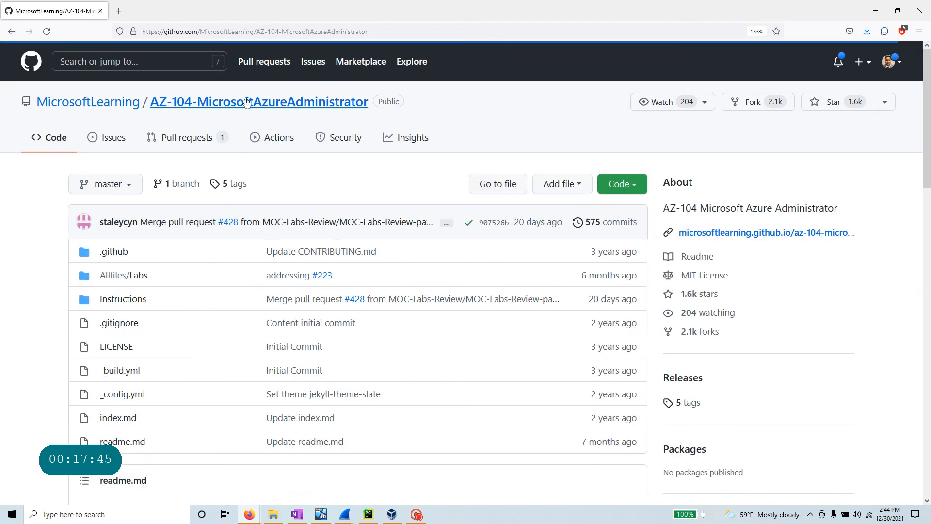
pyautogui.click(132, 299)
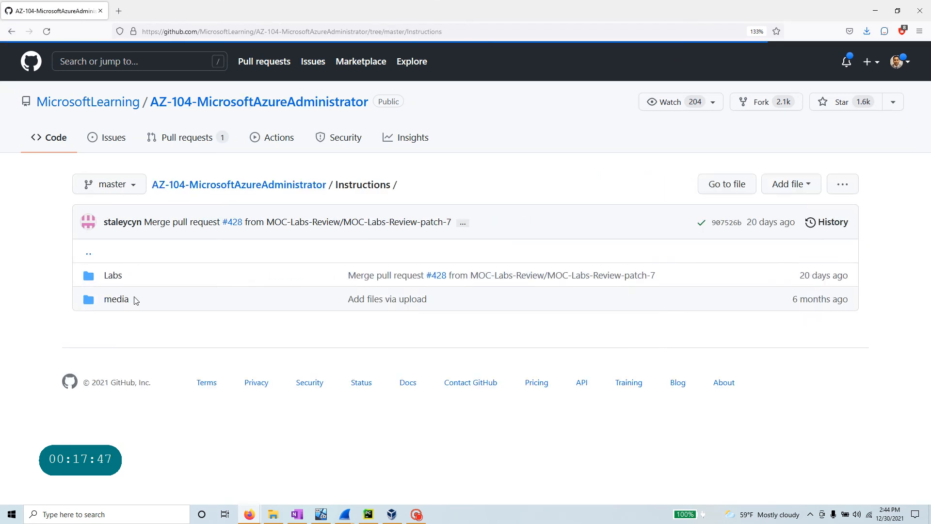
pyautogui.click(113, 276)
pyautogui.scroll(-5, 161, 332)
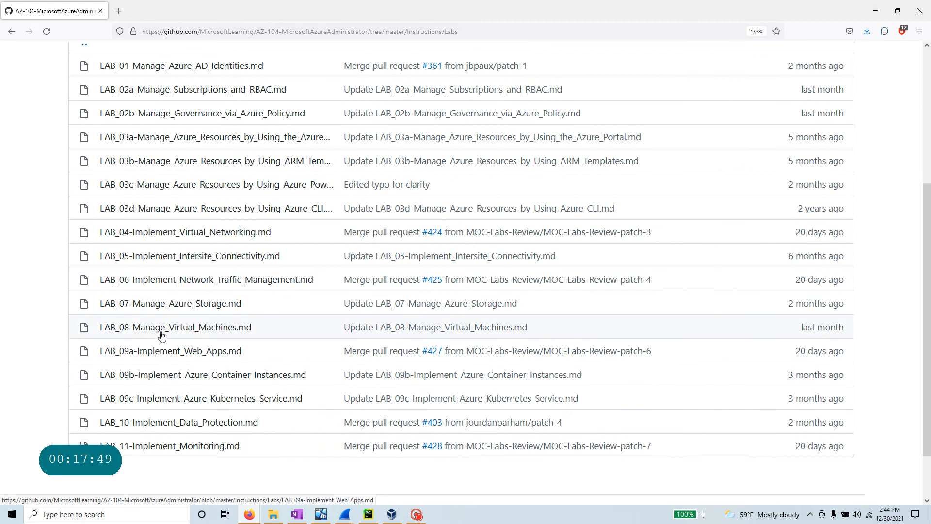
pyautogui.click(161, 330)
# - Restore the browser window so the lab page sits beside the Azure portal
pyautogui.scroll(-15, 160, 335)
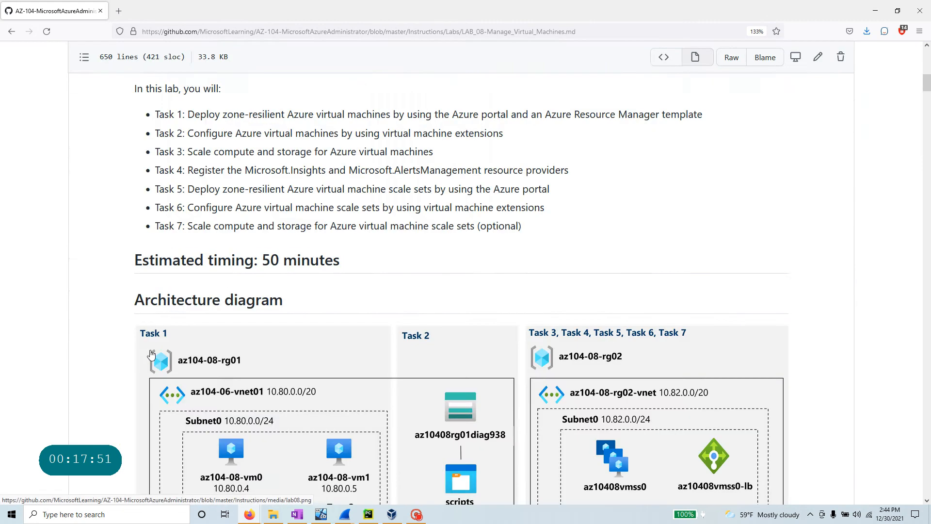
pyautogui.scroll(-2, 152, 362)
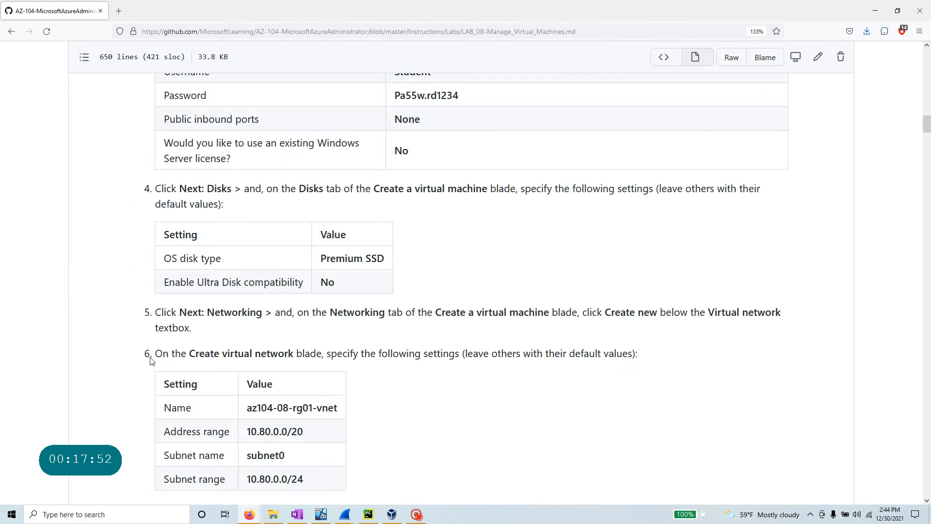
pyautogui.click(897, 11)
pyautogui.scroll(-18, 311, 223)
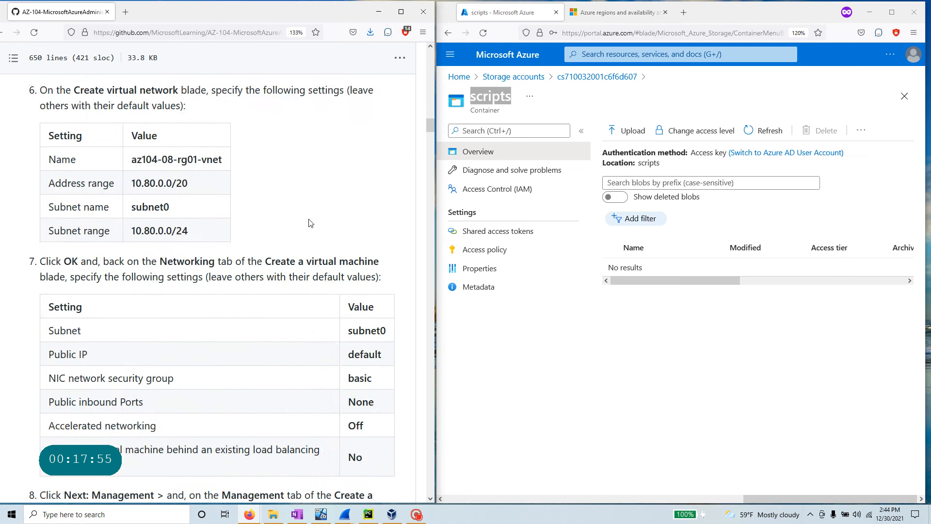
# - Upload az104-08-install_IIS.ps1 from the az104 folder into the scripts container
pyautogui.scroll(-15, 307, 224)
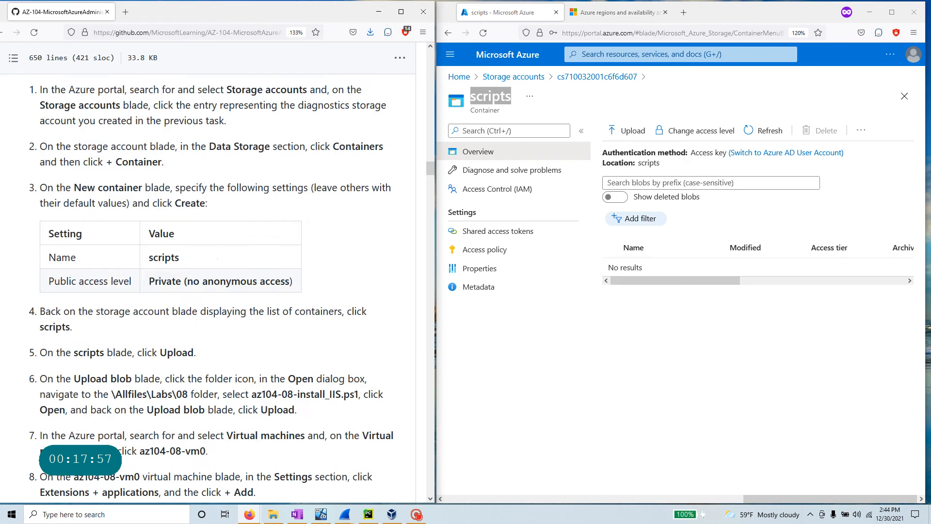
pyautogui.scroll(4, 228, 301)
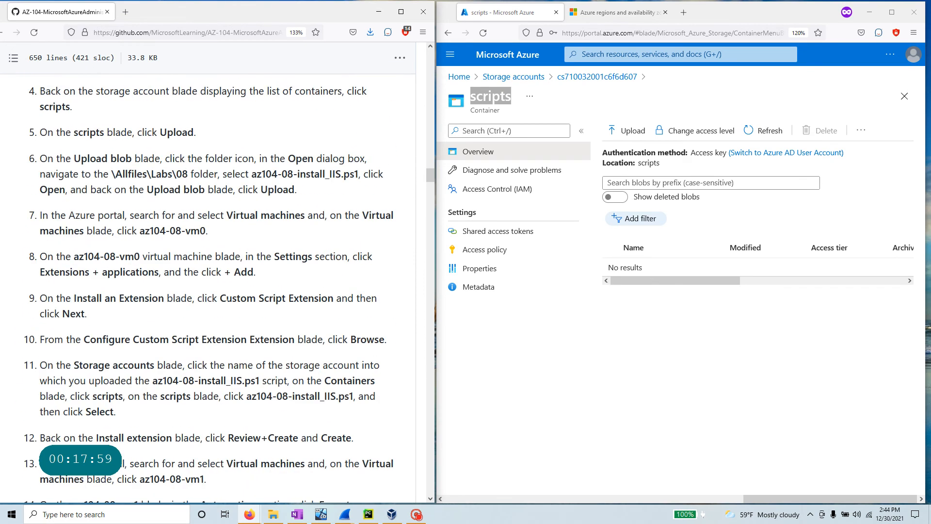
pyautogui.moveTo(295, 190); pyautogui.dragTo(1, 166)
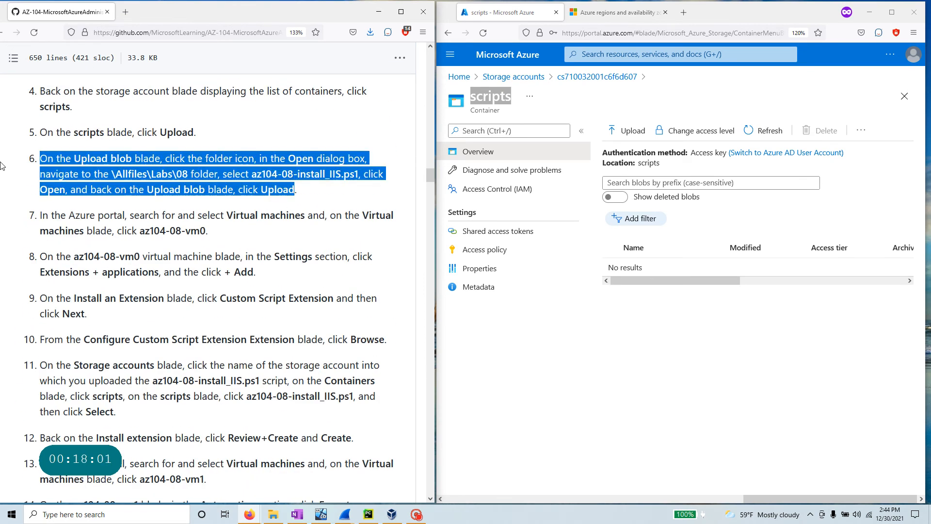
pyautogui.click(626, 130)
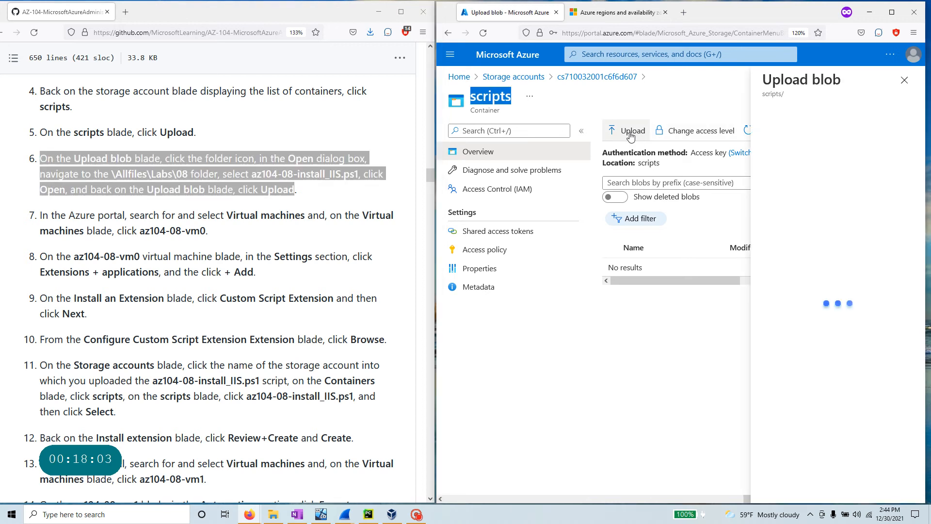
pyautogui.click(907, 128)
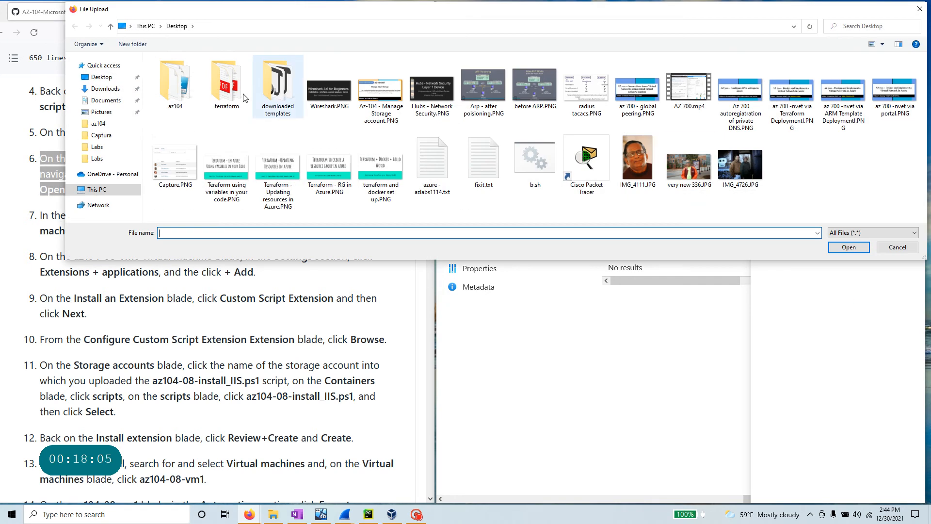
pyautogui.doubleClick(187, 102)
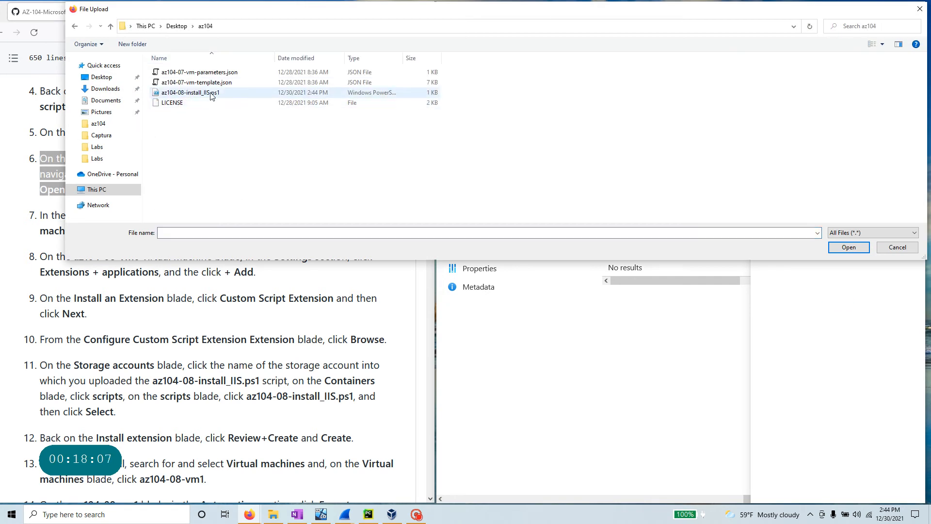
pyautogui.click(194, 92)
pyautogui.click(854, 246)
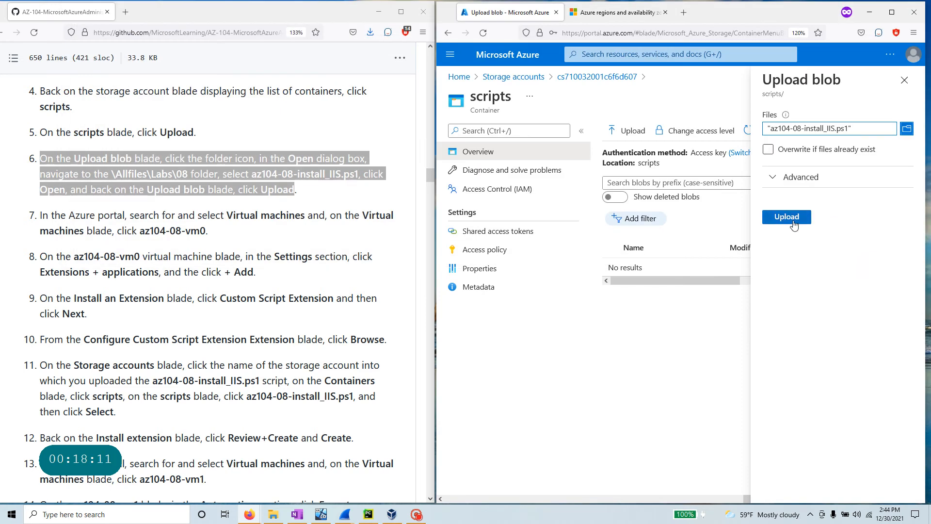
pyautogui.click(768, 221)
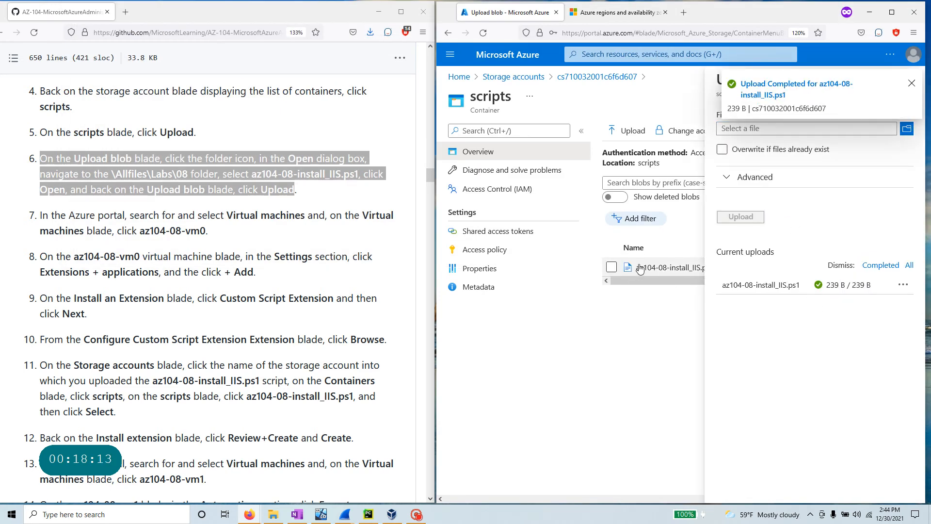
pyautogui.moveTo(782, 95); pyautogui.dragTo(733, 86)
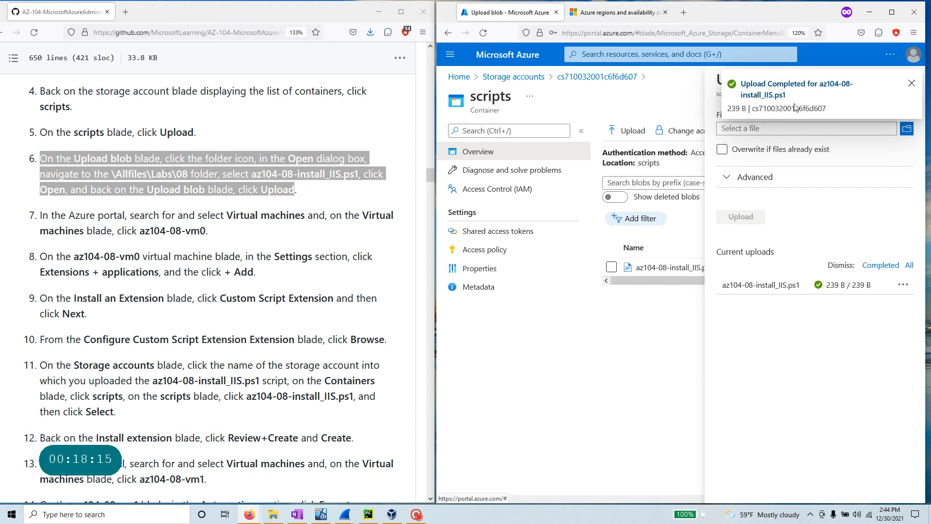
pyautogui.click(911, 83)
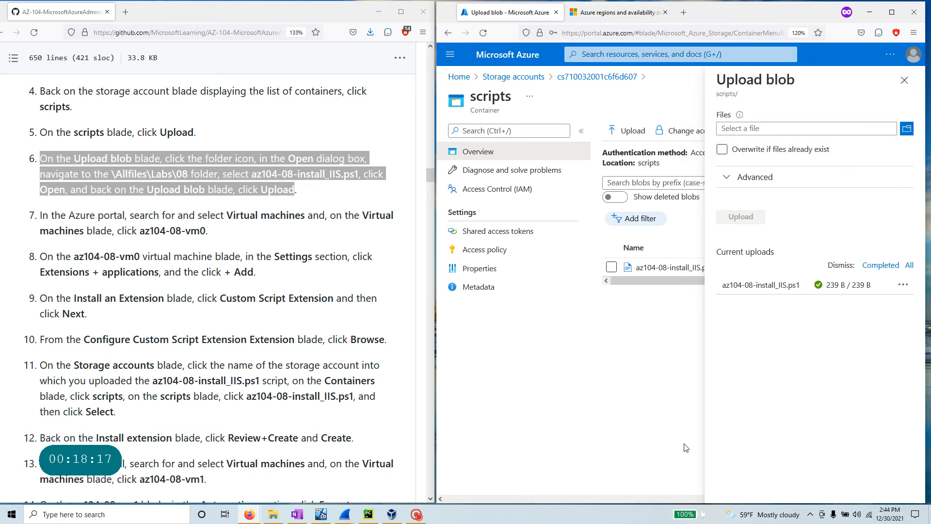
pyautogui.click(905, 80)
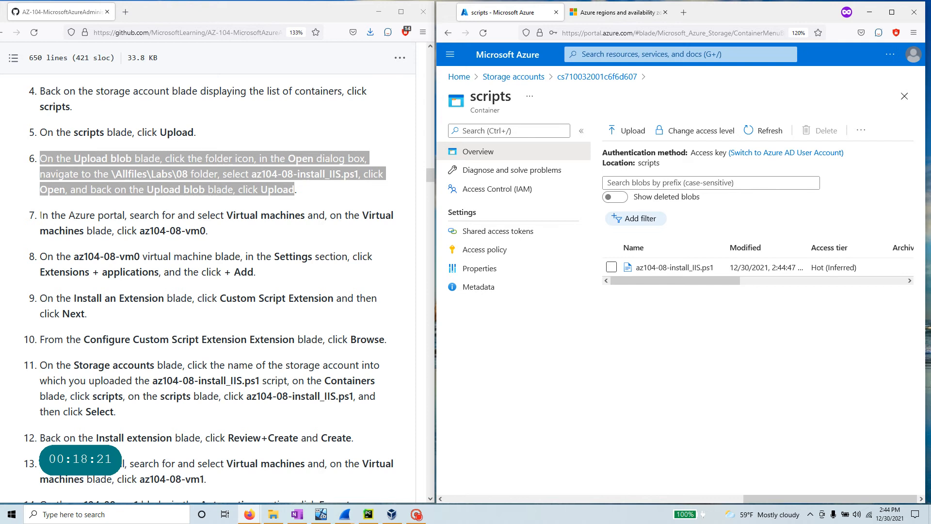
# - Copy the VM name az104-08-vm0 from step 7 of the lab
pyautogui.tripleClick(222, 234)
pyautogui.click(196, 239)
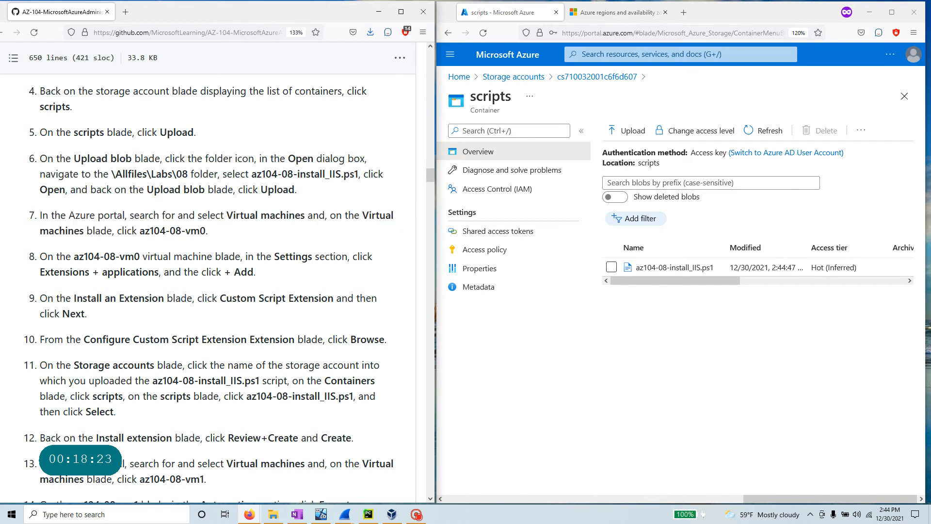
pyautogui.moveTo(141, 232)
pyautogui.mouseDown()
pyautogui.moveTo(207, 235)
pyautogui.moveTo(140, 231)
pyautogui.mouseUp()
pyautogui.hotkey('ctrl', 'c')
pyautogui.click(200, 232)
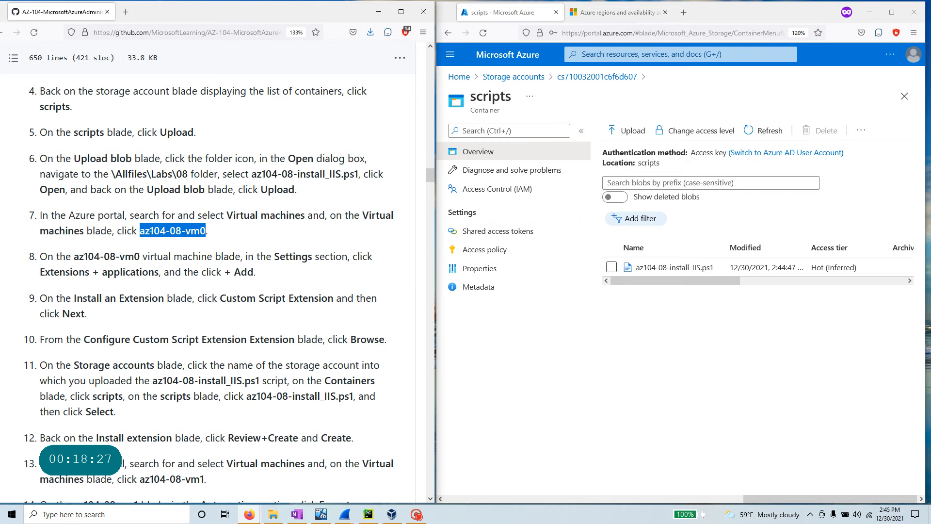
pyautogui.rightClick(151, 233)
pyautogui.click(165, 251)
# - Search the portal for az104-08-vm0 and open the virtual machine result
pyautogui.click(597, 54)
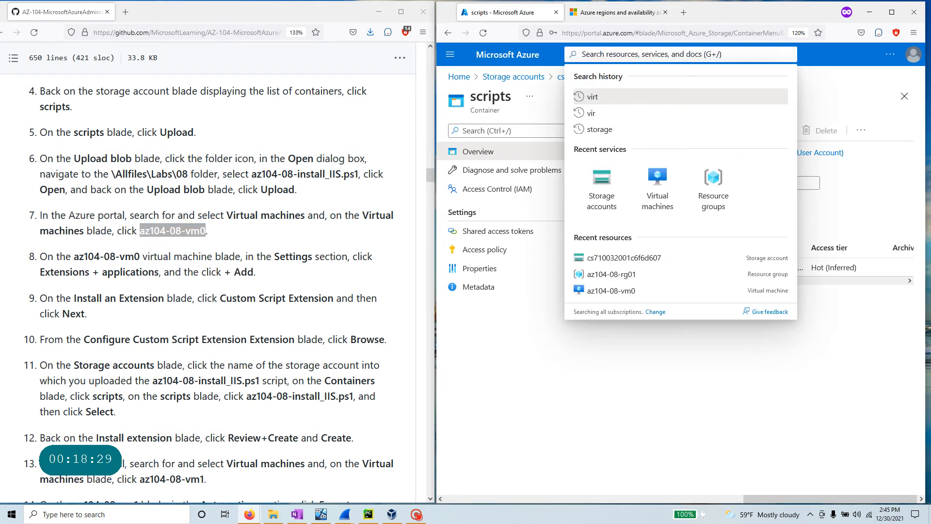
pyautogui.hotkey('ctrl', 'v')
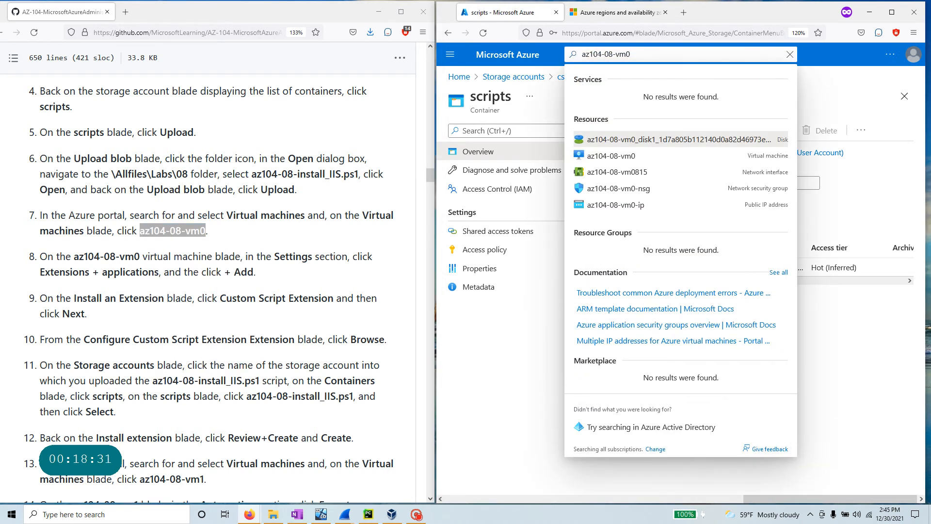
pyautogui.click(628, 158)
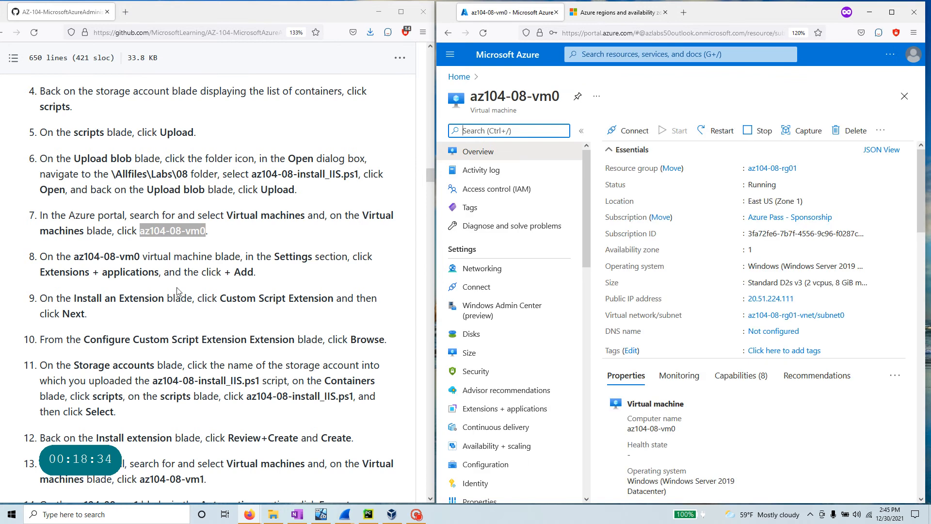
# - Review step 8, which points to Settings > Extensions + applications
pyautogui.moveTo(274, 256); pyautogui.dragTo(315, 256)
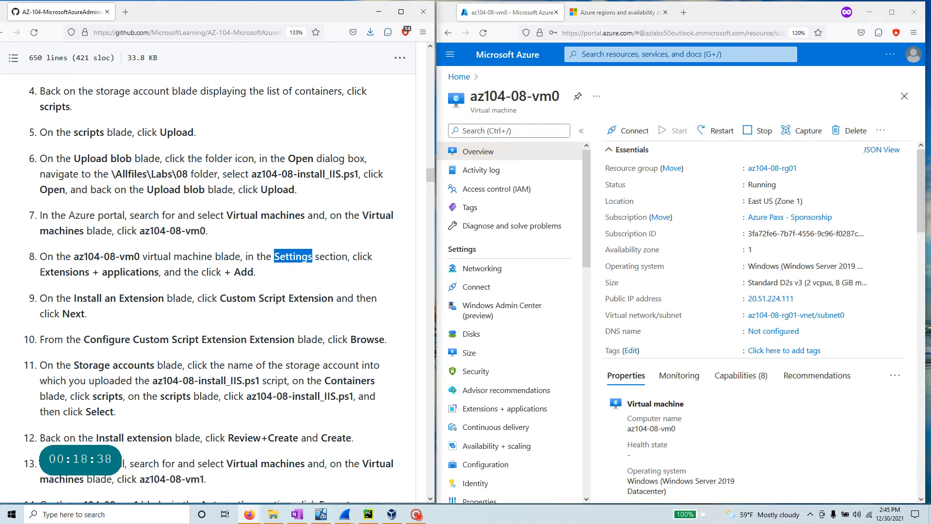
pyautogui.moveTo(41, 272); pyautogui.dragTo(164, 273)
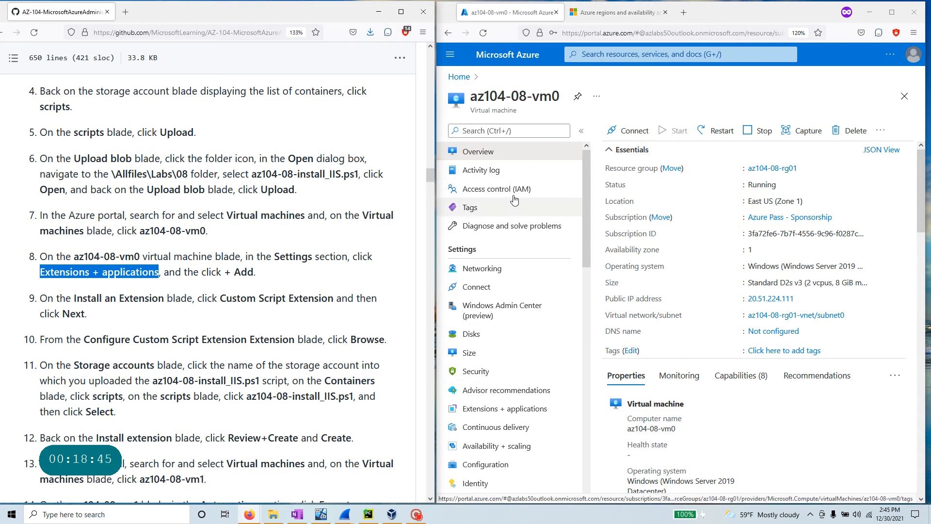
pyautogui.scroll(-5, 529, 340)
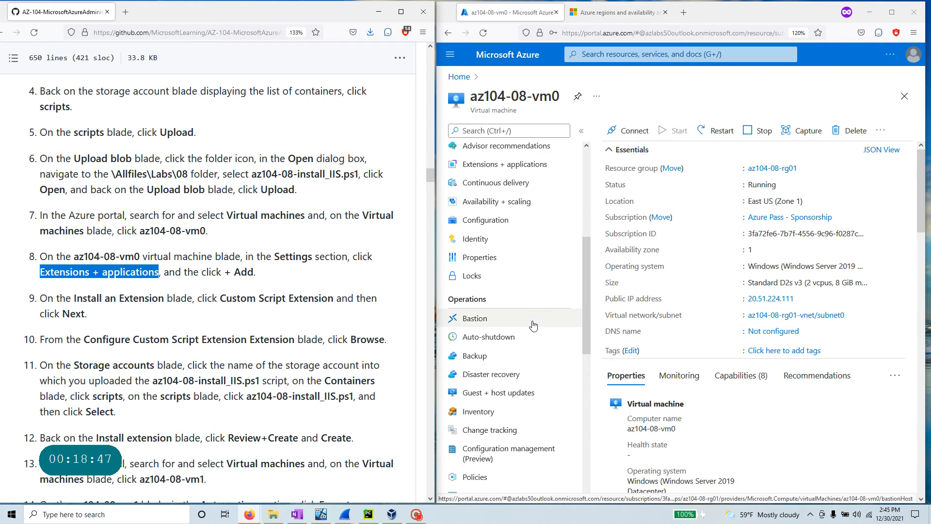
pyautogui.scroll(-3, 534, 324)
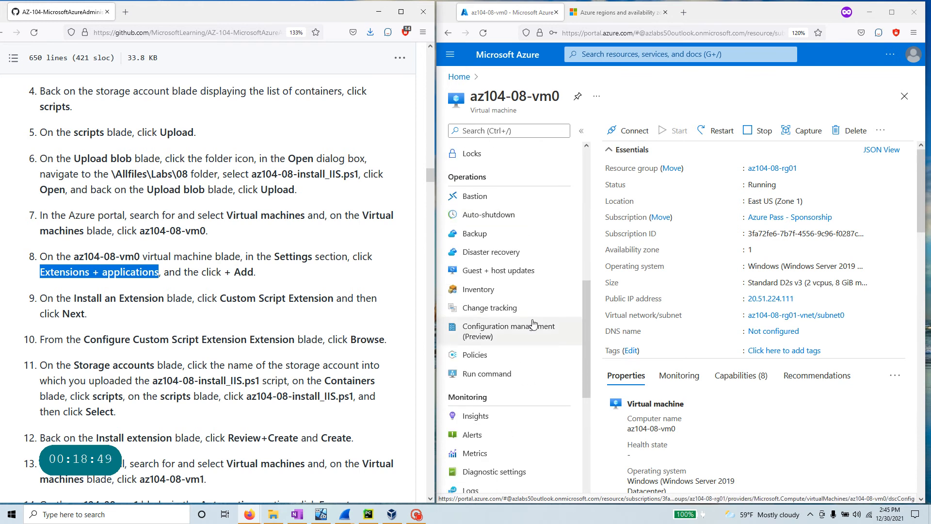
pyautogui.scroll(-6, 534, 324)
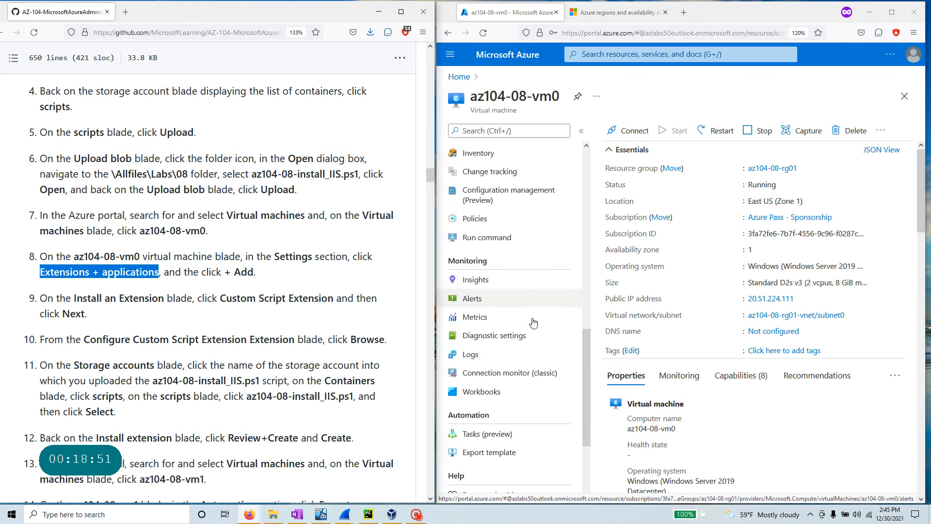
pyautogui.scroll(10, 504, 339)
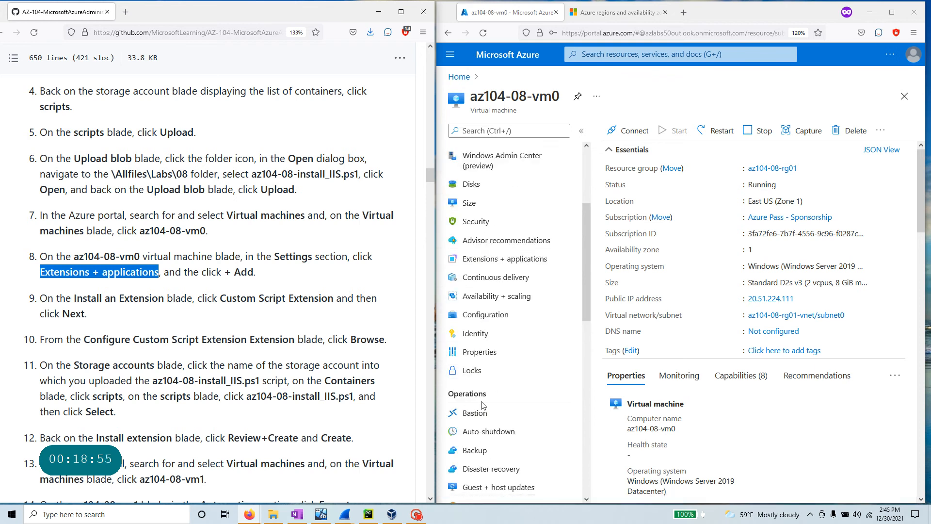
# - Find Extensions + applications in the az104-08-vm0 menu using the filter, and open it
pyautogui.click(509, 131)
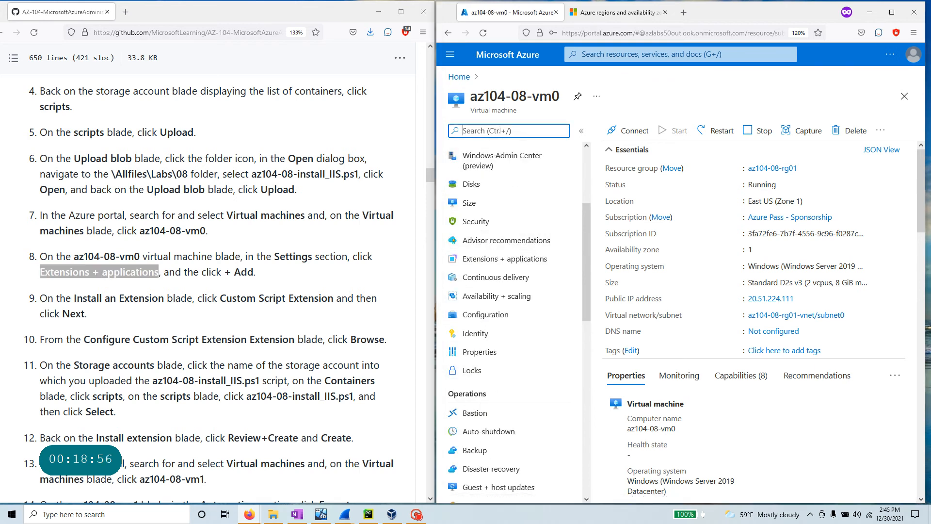
pyautogui.write('sett')
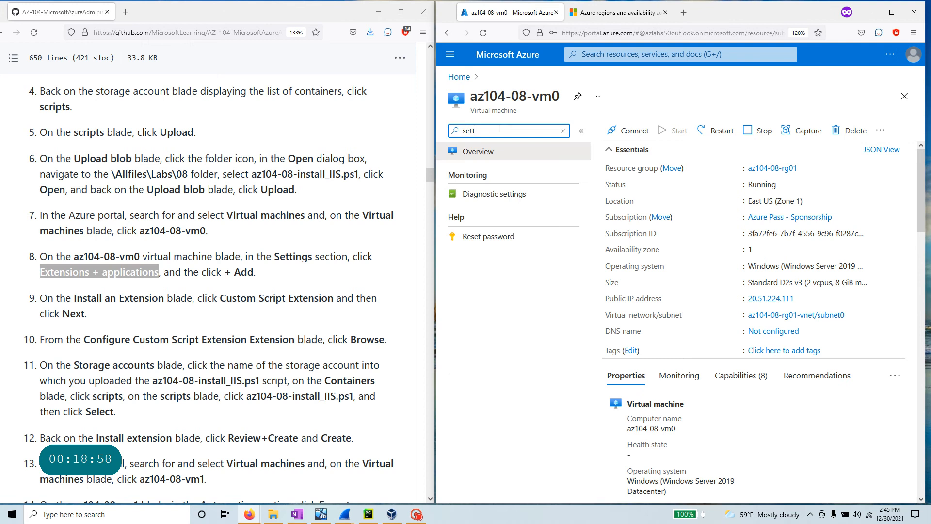
pyautogui.write('ing')
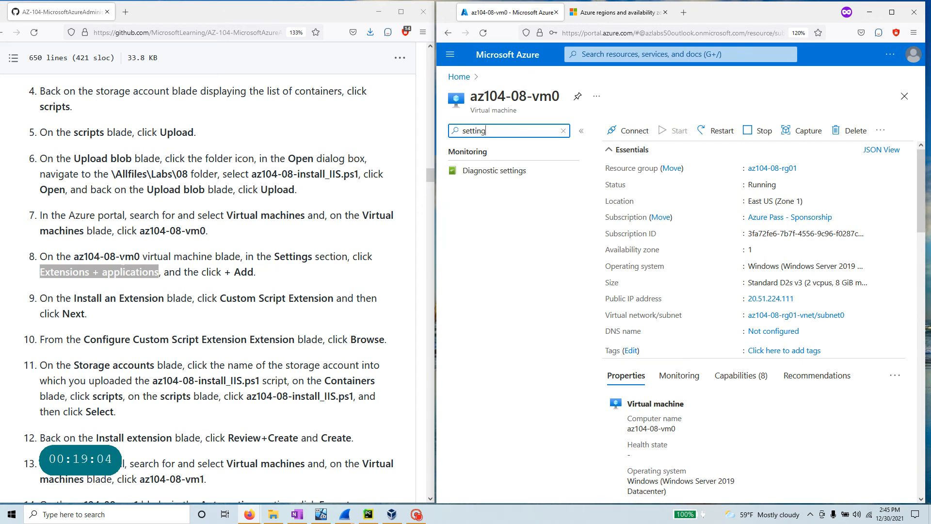
pyautogui.click(146, 272)
pyautogui.moveTo(160, 271); pyautogui.dragTo(40, 272)
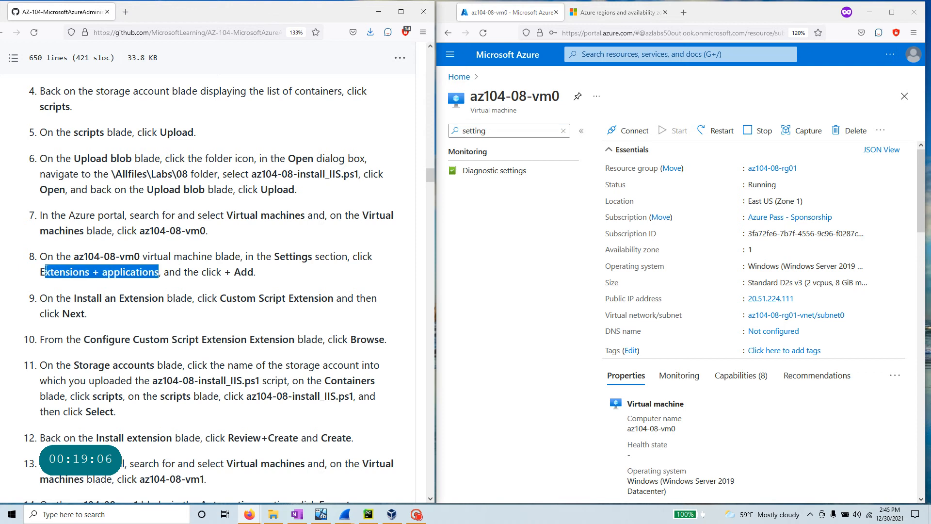
pyautogui.click(474, 130)
pyautogui.hotkey('ctrl', 'a')
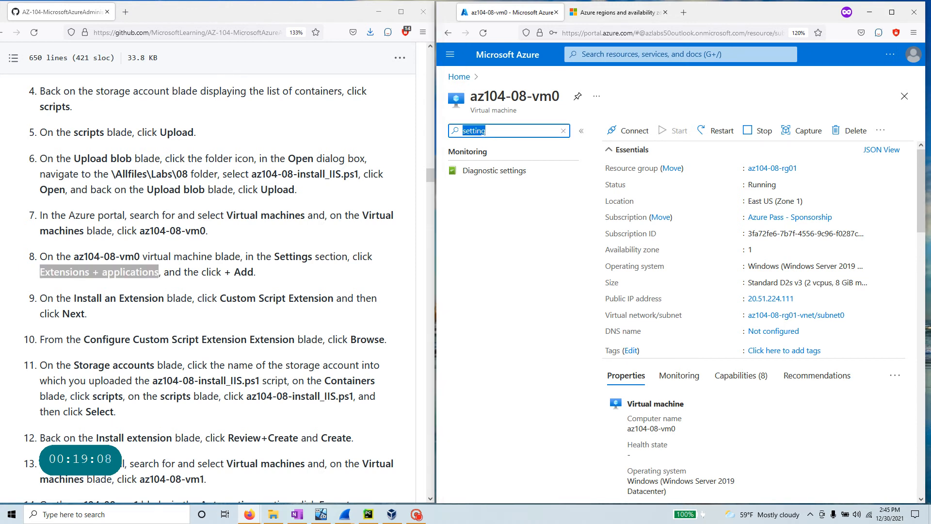
pyautogui.write('extension')
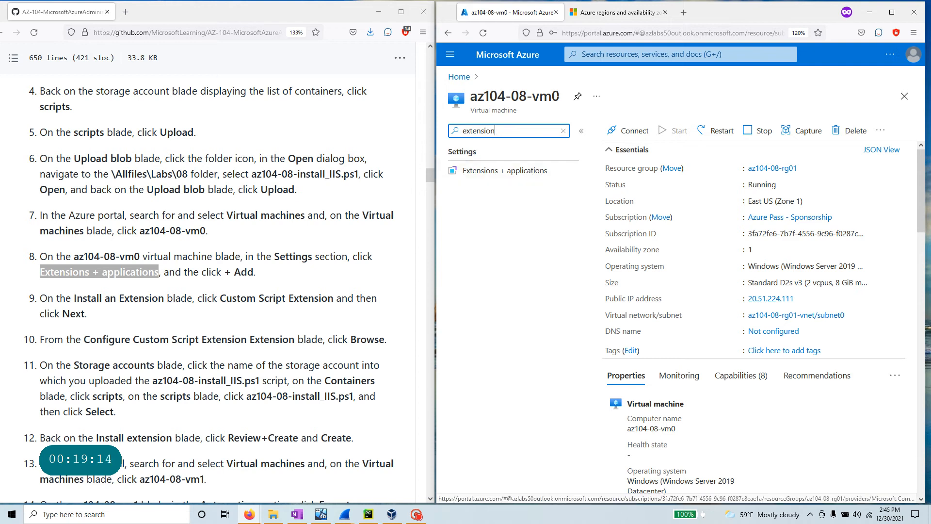
pyautogui.moveTo(502, 160); pyautogui.dragTo(447, 161)
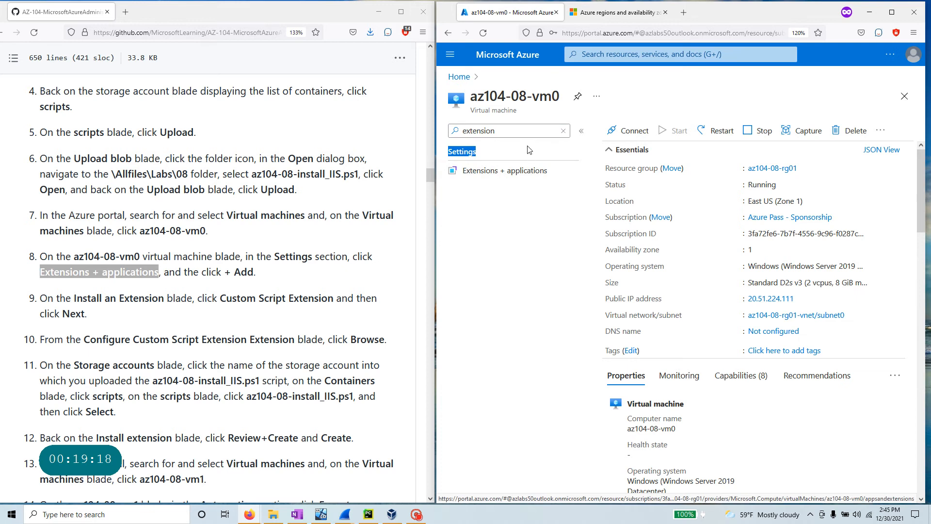
pyautogui.click(563, 130)
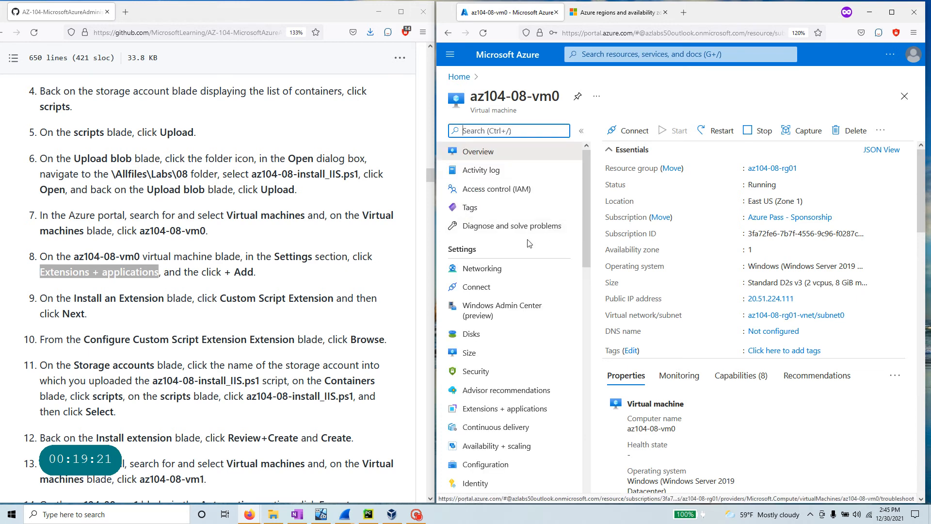
pyautogui.moveTo(483, 254); pyautogui.dragTo(447, 257)
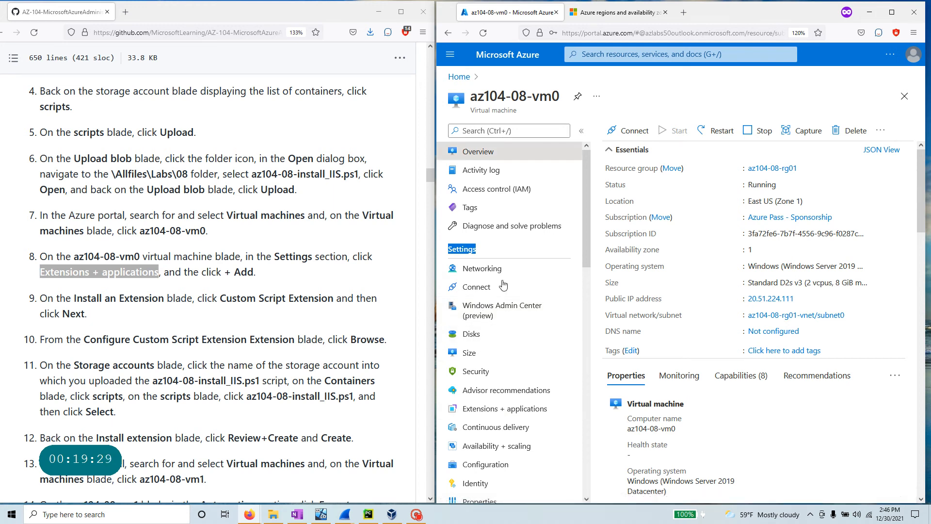
pyautogui.click(493, 132)
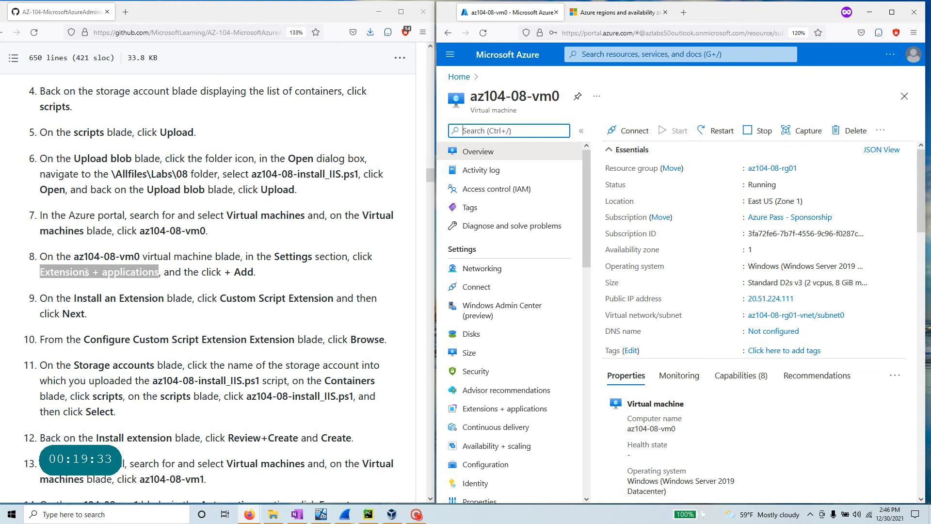
pyautogui.click(510, 410)
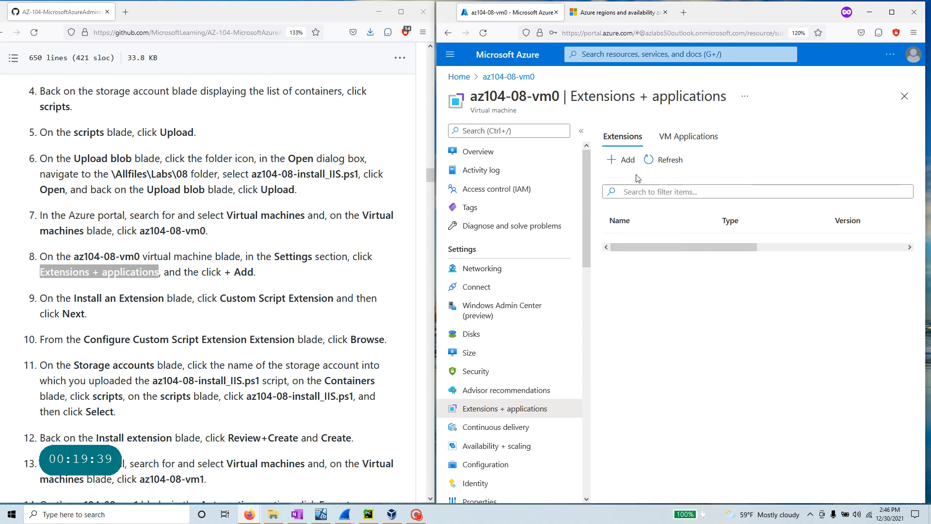
# - Add an extension on the Extensions tab, with the portal maximized, to reach the installable extension gallery
pyautogui.click(625, 162)
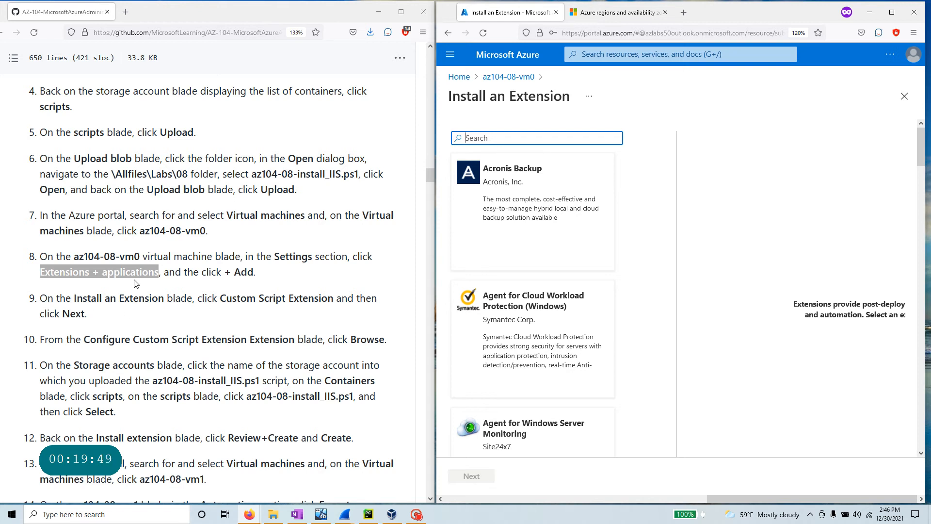
pyautogui.moveTo(224, 272); pyautogui.dragTo(248, 272)
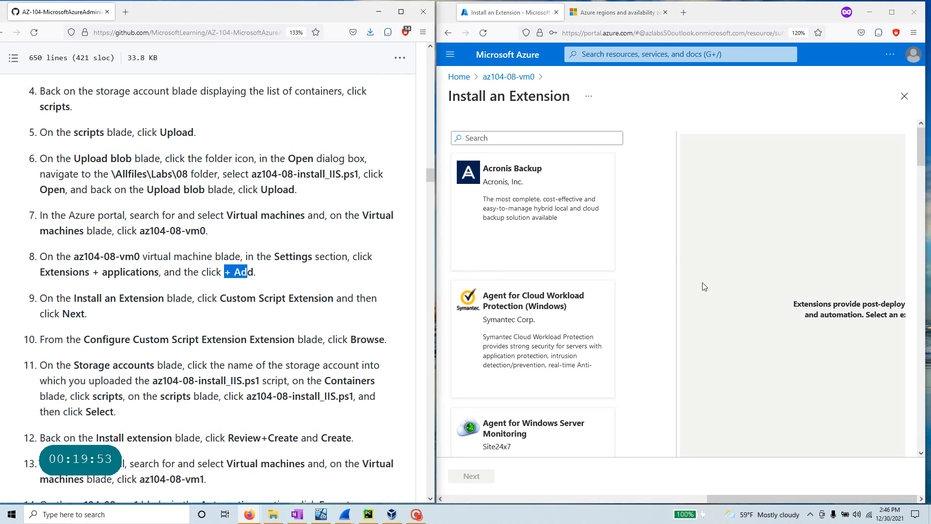
pyautogui.scroll(-8, 547, 313)
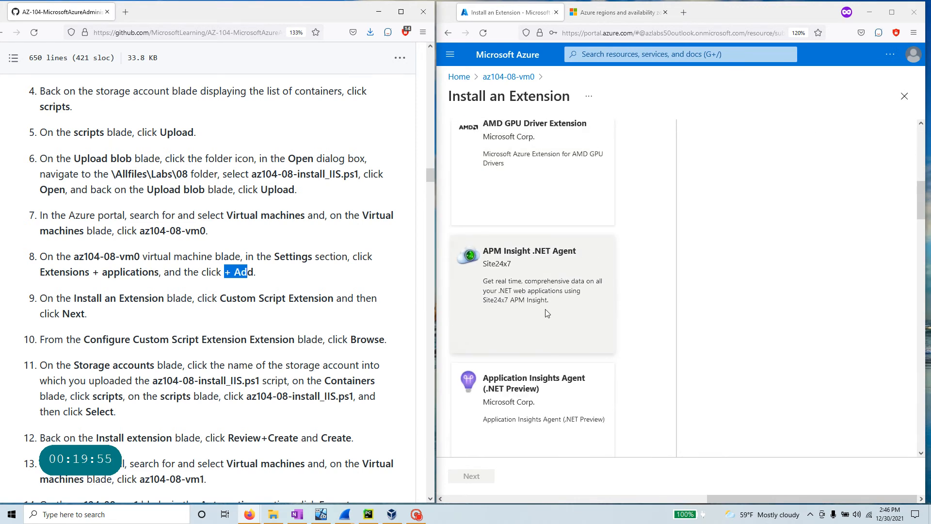
pyautogui.scroll(5, 547, 313)
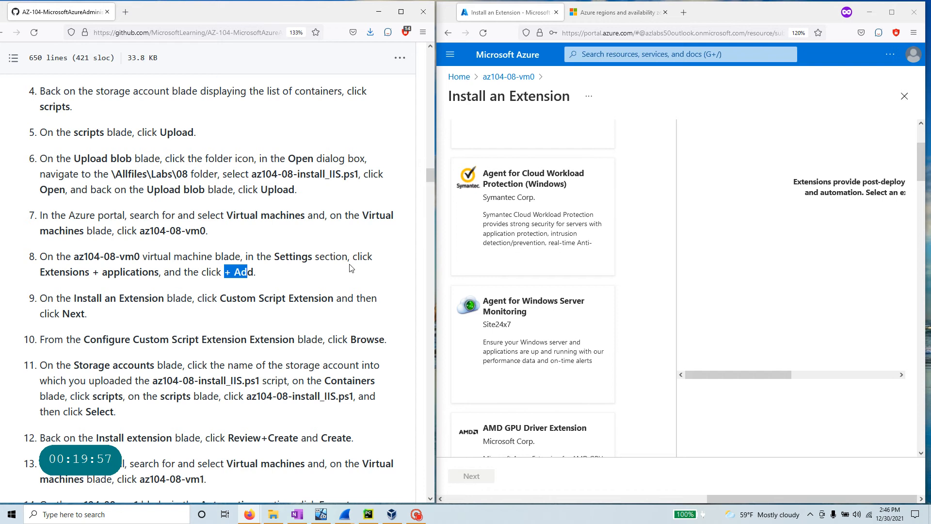
pyautogui.scroll(3, 492, 284)
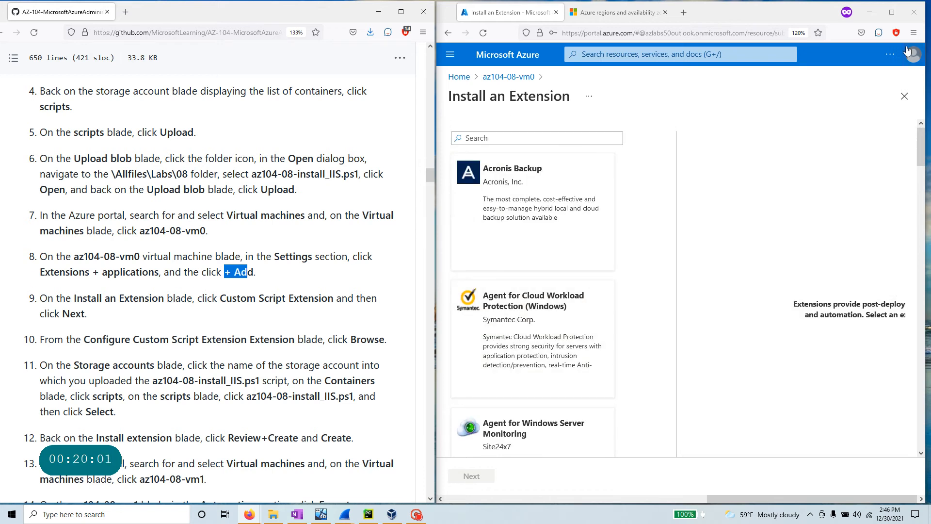
pyautogui.click(892, 12)
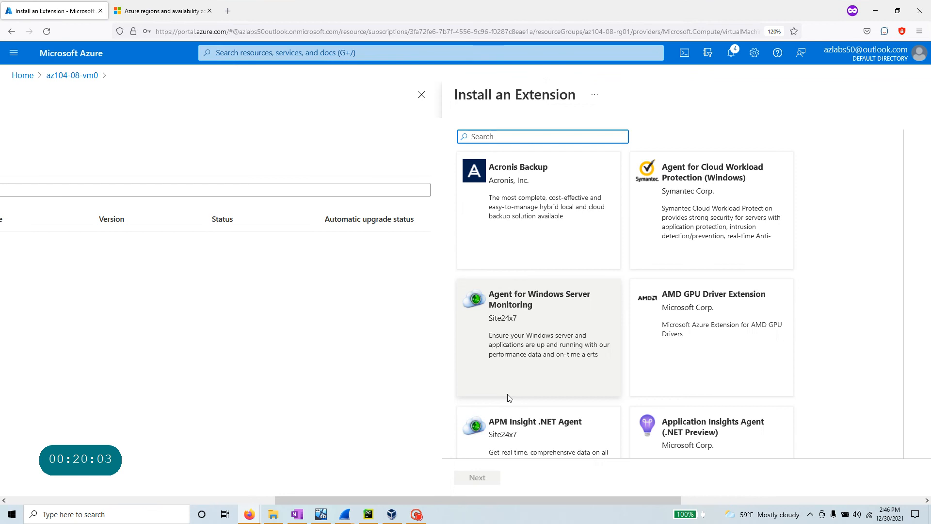
pyautogui.moveTo(558, 499); pyautogui.dragTo(250, 501)
pyautogui.click(192, 167)
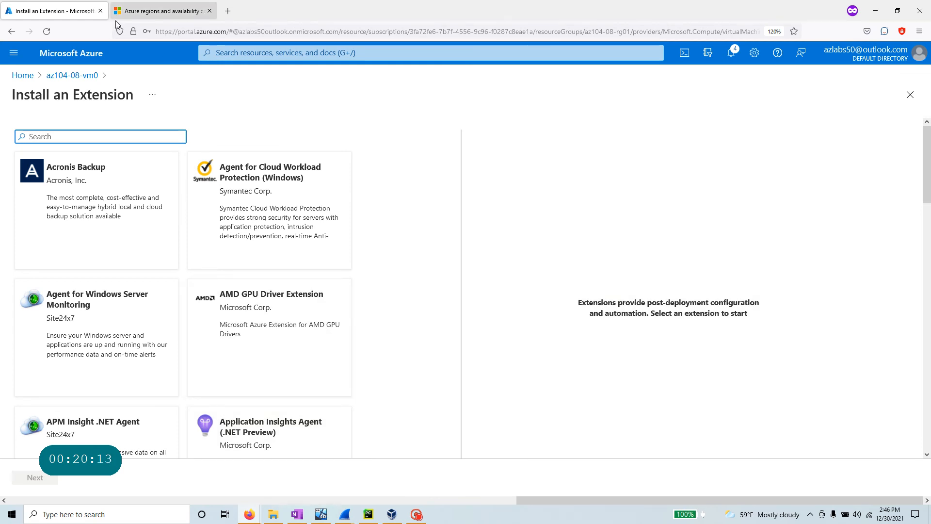
# - Copy the 'Custom Script Extension' name from step 9 of the lab
pyautogui.hotkey('alt', 'Tab')
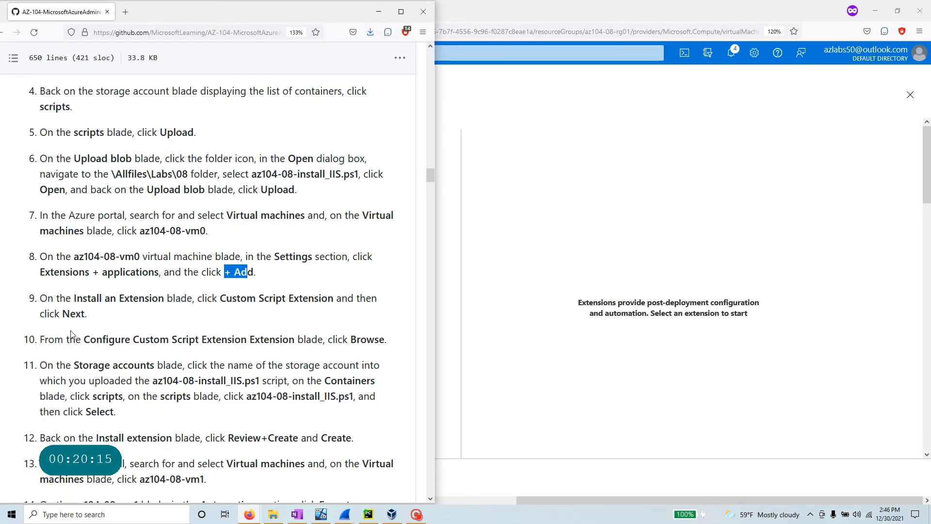
pyautogui.moveTo(74, 298); pyautogui.dragTo(334, 300)
pyautogui.rightClick(314, 302)
pyautogui.click(324, 309)
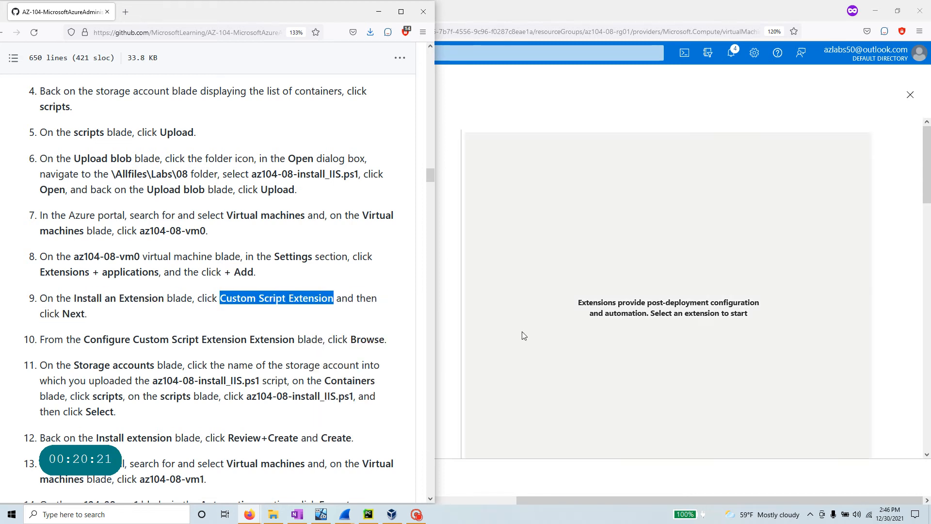
pyautogui.click(521, 335)
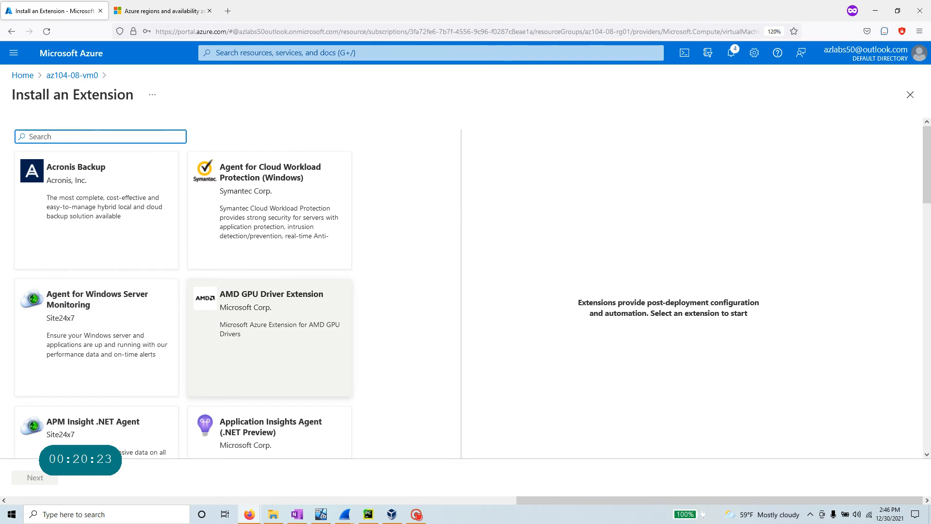
pyautogui.scroll(-3, 208, 311)
pyautogui.scroll(3, 207, 304)
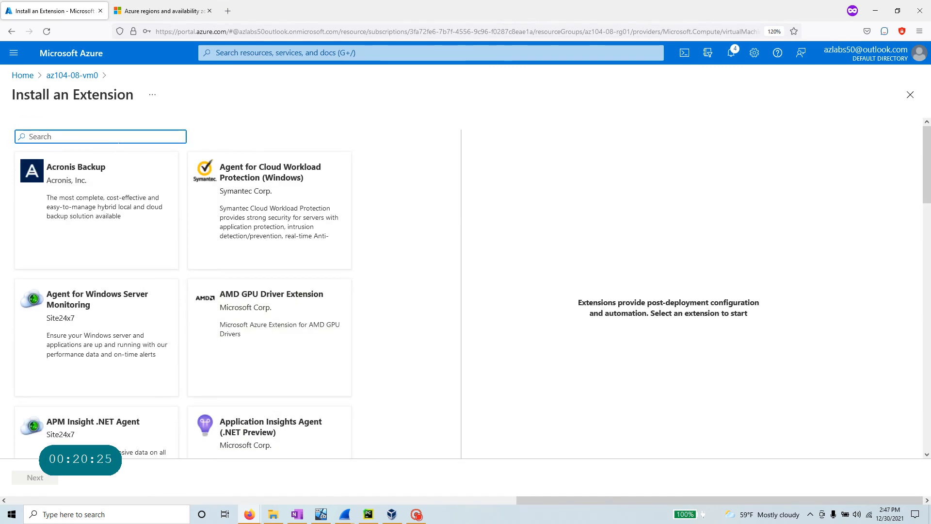
# - Filter the extension gallery to Custom Script Extension, select it, and continue to its configuration
pyautogui.hotkey('ctrl', 'v')
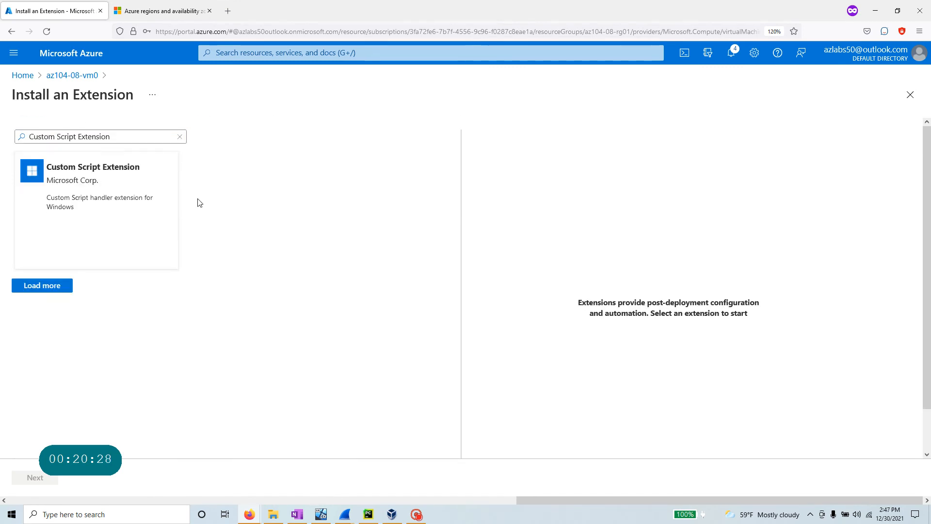
pyautogui.click(85, 220)
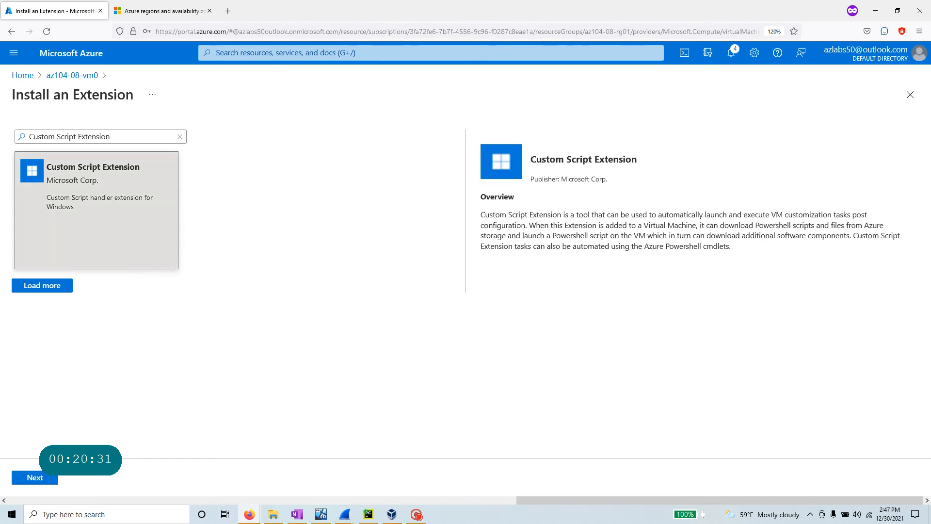
pyautogui.click(34, 477)
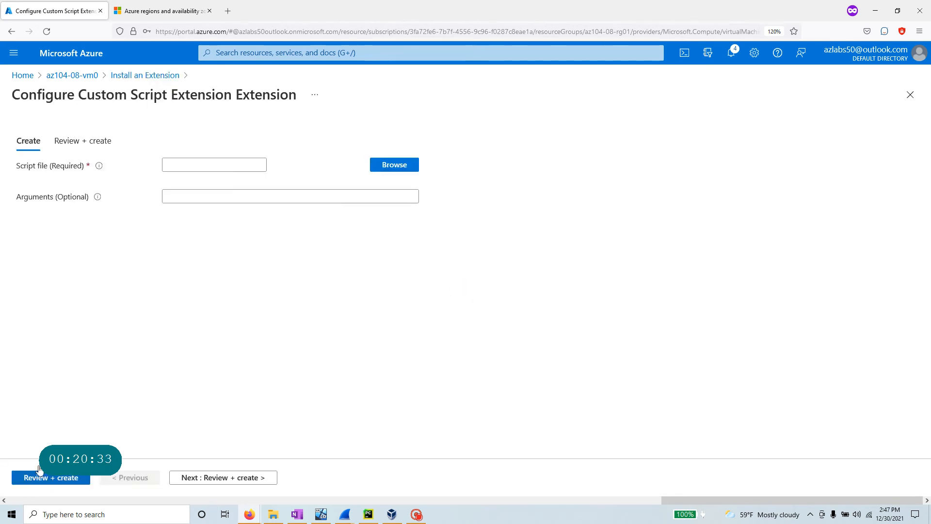
# - Review step 10 of the lab instructions beside the portal, then browse storage for the script file
pyautogui.click(898, 11)
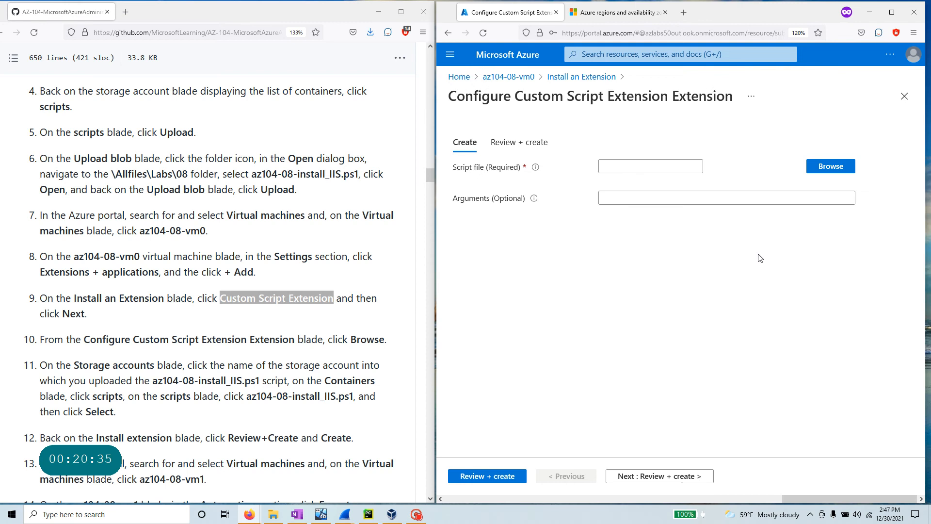
pyautogui.scroll(-3, 173, 314)
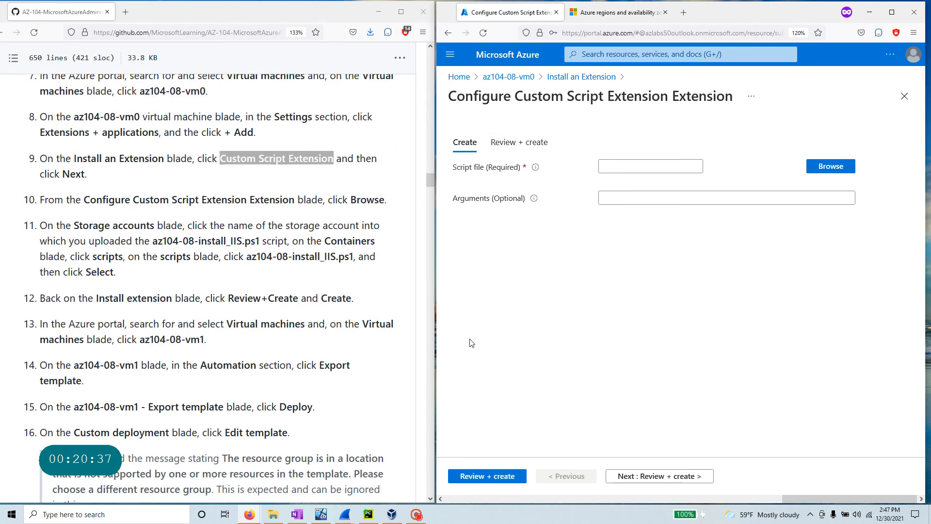
pyautogui.moveTo(84, 199); pyautogui.dragTo(295, 200)
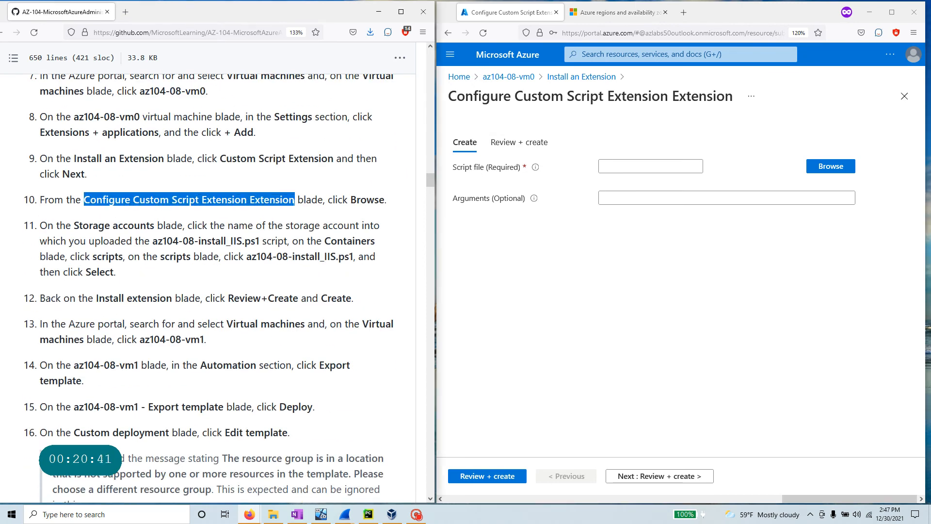
pyautogui.scroll(-2, 218, 291)
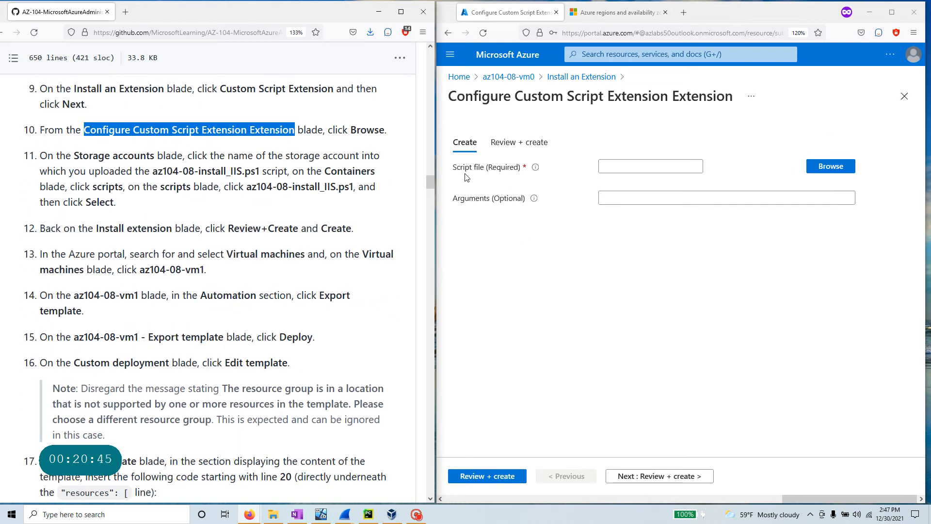
pyautogui.click(826, 172)
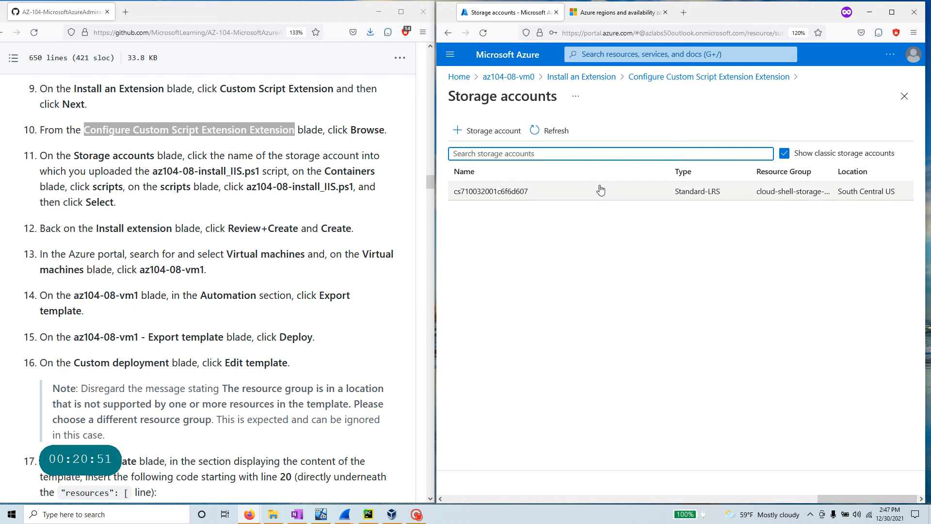
# - Open storage account cs710032001c6f6d607's scripts container and choose az104-08-install_IIS.ps1 as the extension script
pyautogui.click(491, 193)
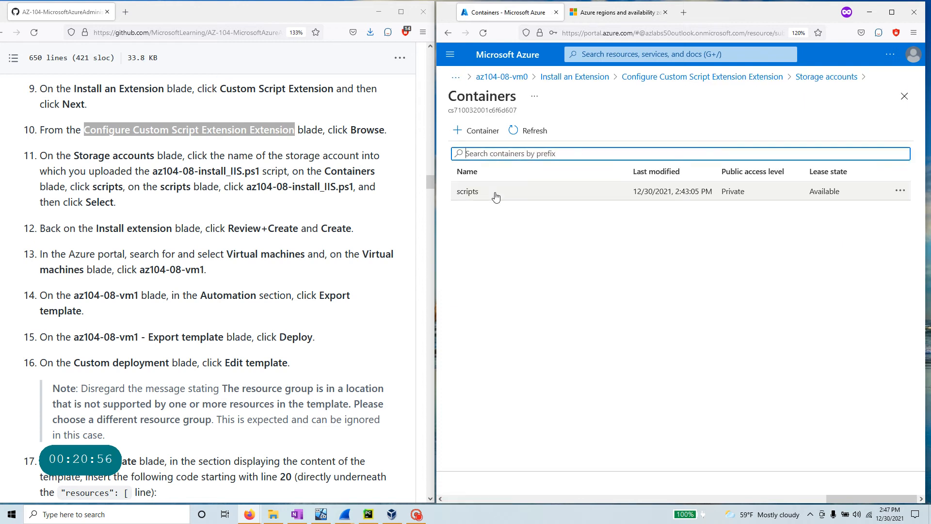
pyautogui.click(467, 192)
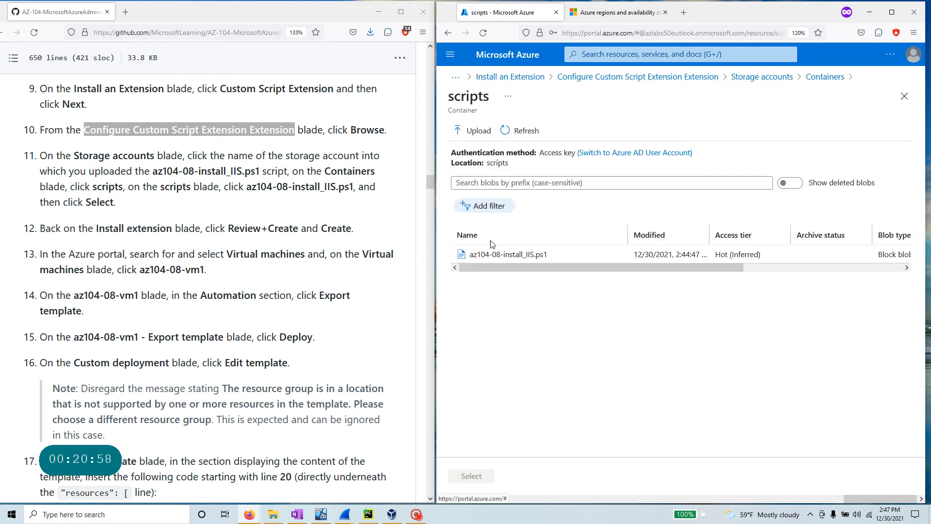
pyautogui.click(531, 255)
pyautogui.click(468, 477)
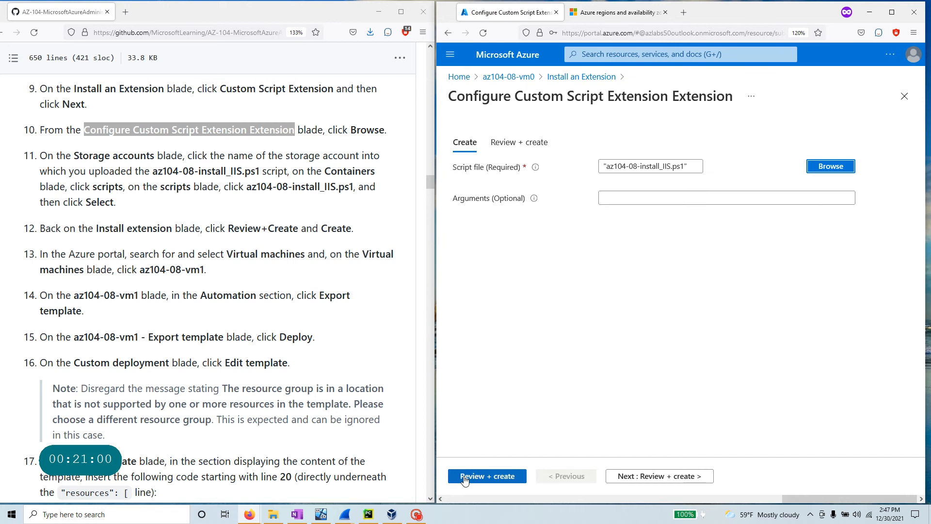
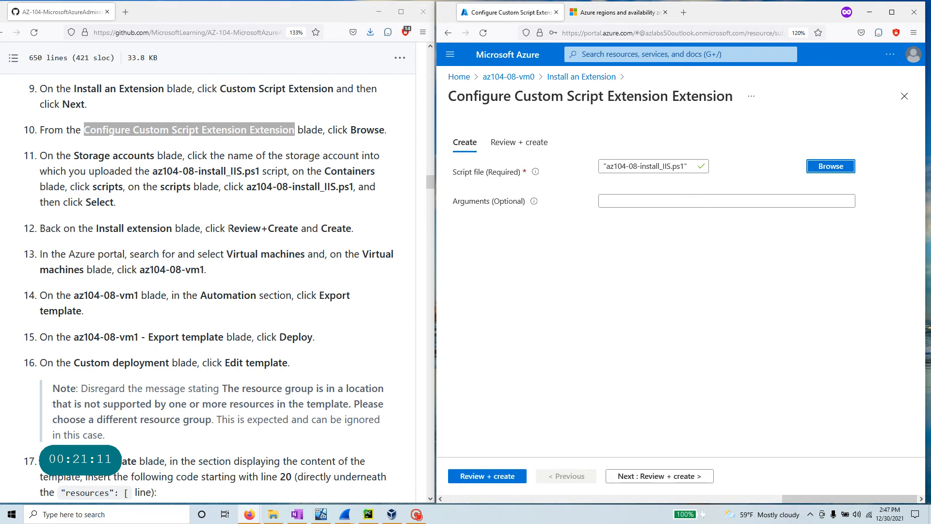
# - Review and create the Custom Script Extension deployment for az104-08-vm0
pyautogui.moveTo(229, 228); pyautogui.dragTo(298, 228)
pyautogui.click(493, 477)
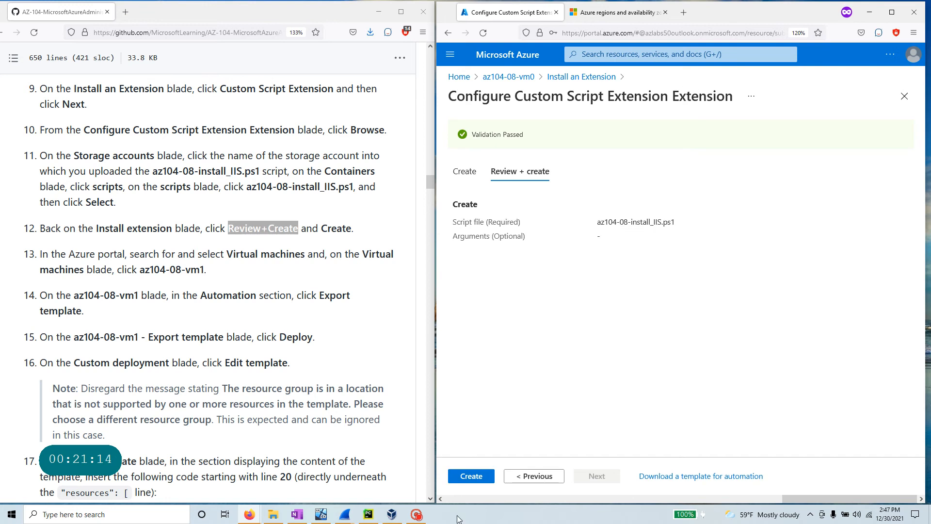
pyautogui.click(476, 479)
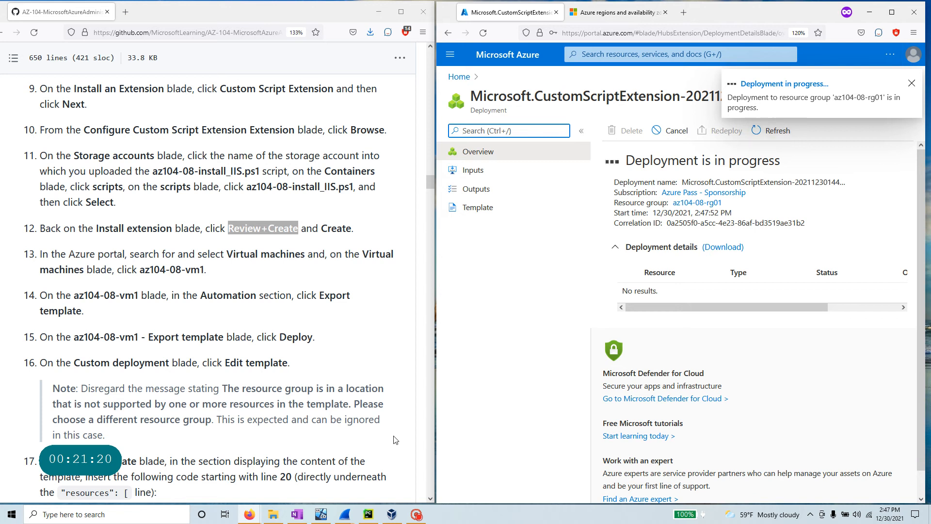
# - Mark the VM name and Automation section in lab steps 13-14 while the deployment finishes
pyautogui.moveTo(417, 516)
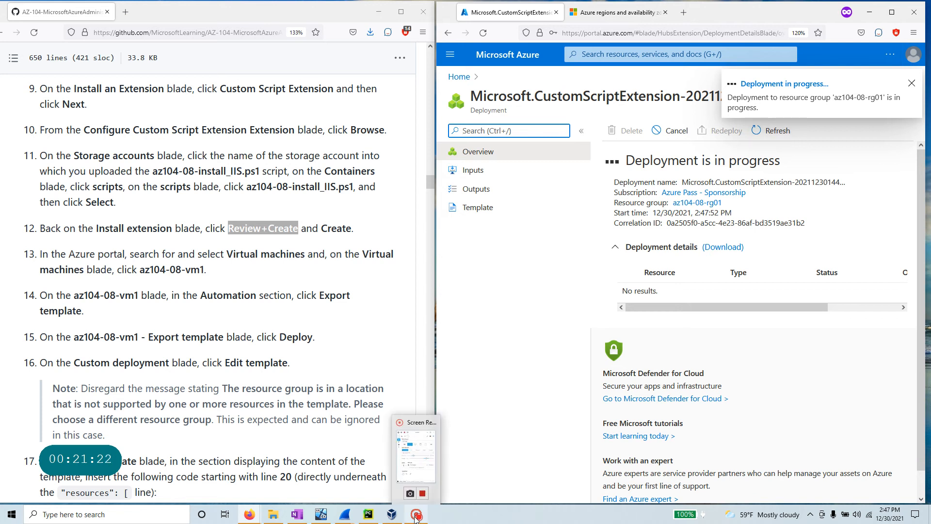
pyautogui.click(416, 516)
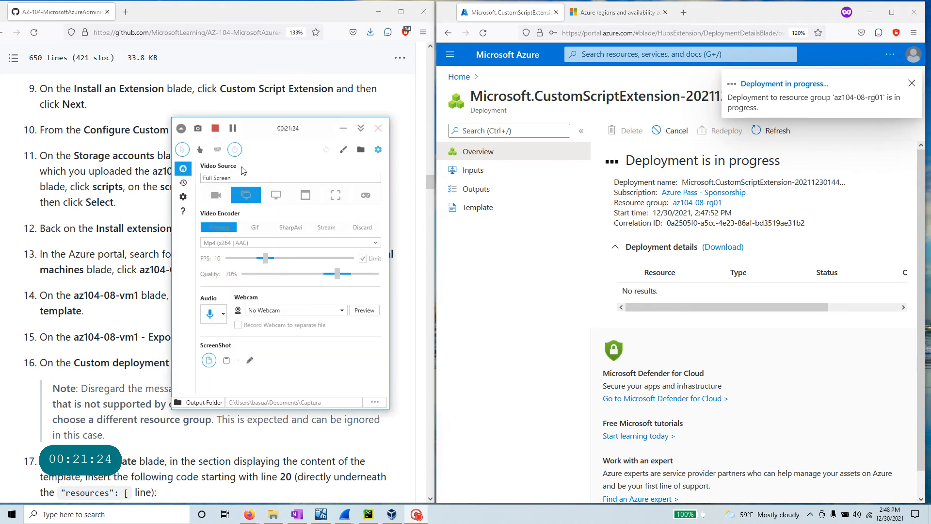
pyautogui.click(343, 132)
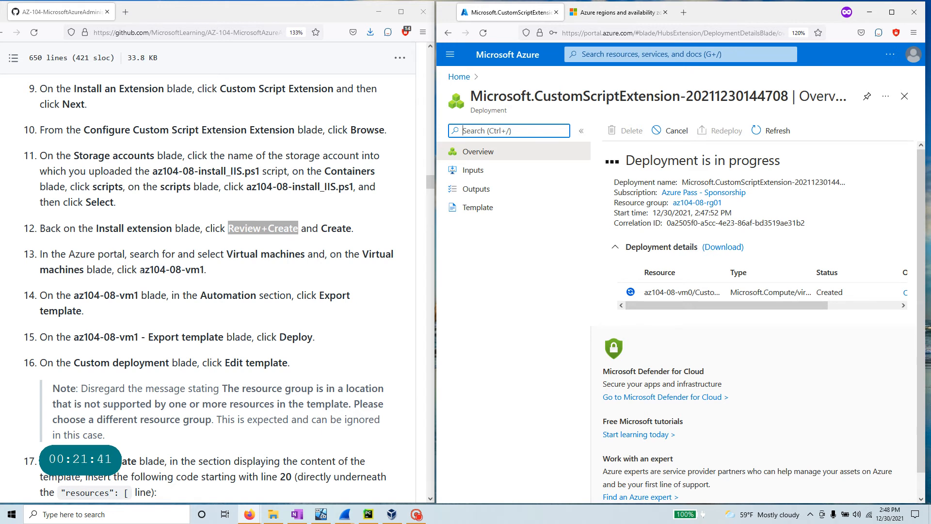
pyautogui.moveTo(141, 271); pyautogui.dragTo(197, 271)
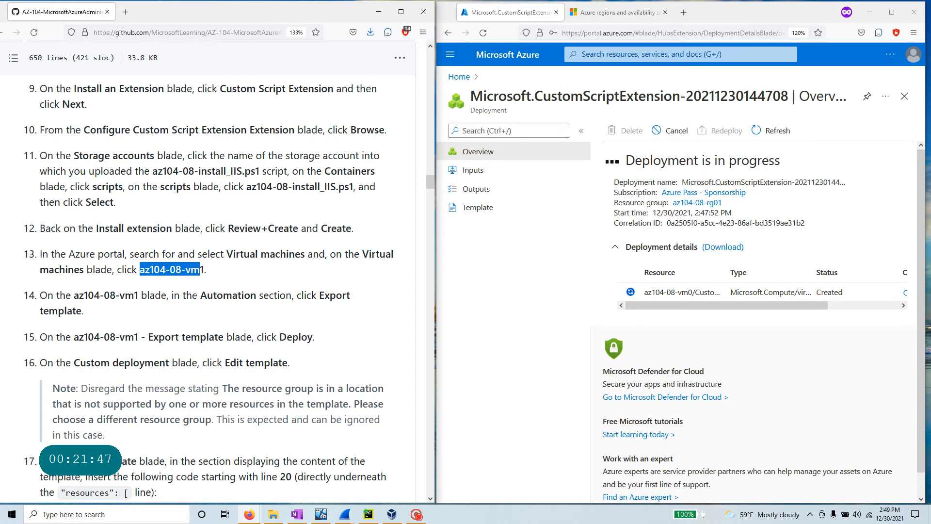
pyautogui.moveTo(200, 296); pyautogui.dragTo(250, 295)
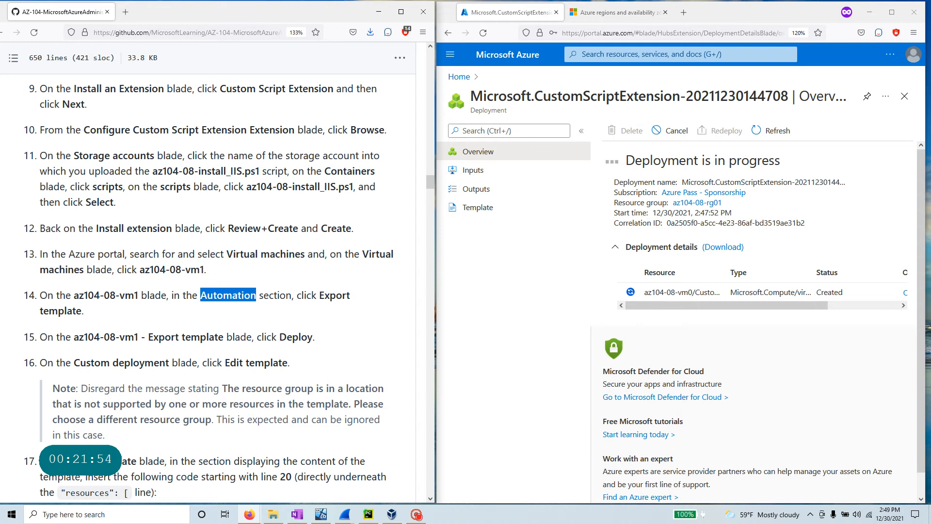
pyautogui.scroll(-3, 180, 370)
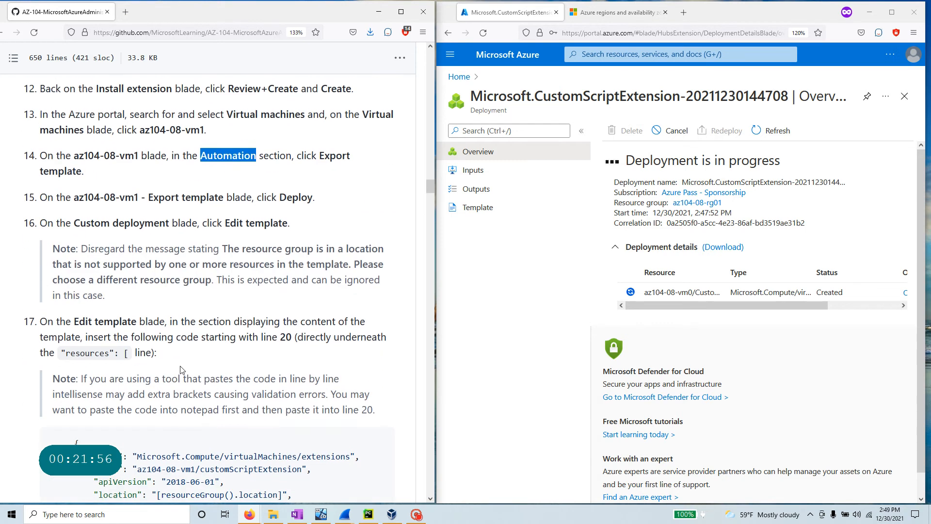
pyautogui.scroll(3, 180, 370)
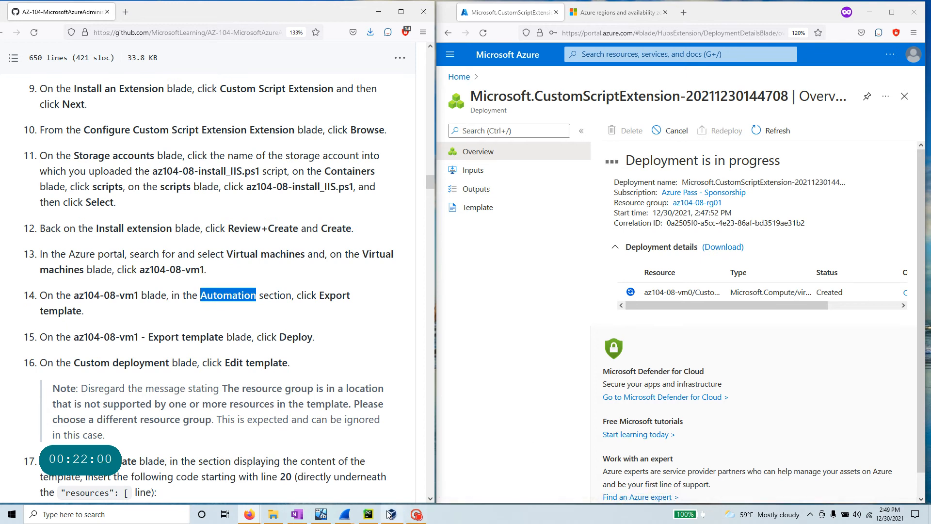
pyautogui.click(417, 514)
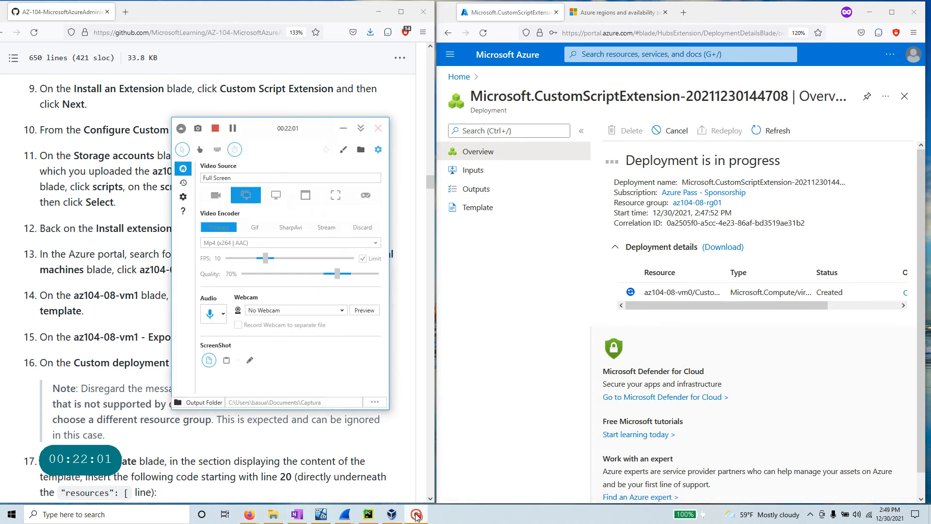
pyautogui.click(232, 128)
pyautogui.click(233, 128)
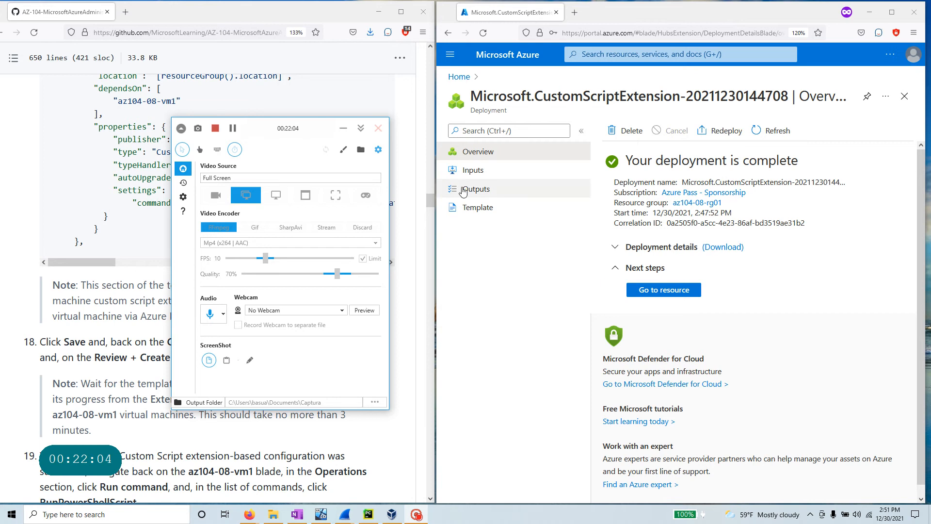
# - Go from Home to az104-08-vm0's Extensions + applications page
pyautogui.click(360, 128)
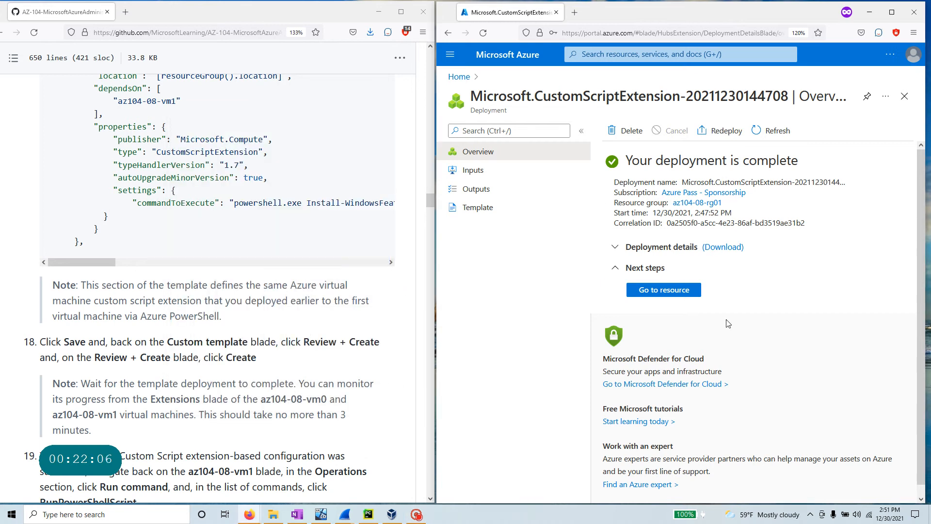
pyautogui.click(458, 78)
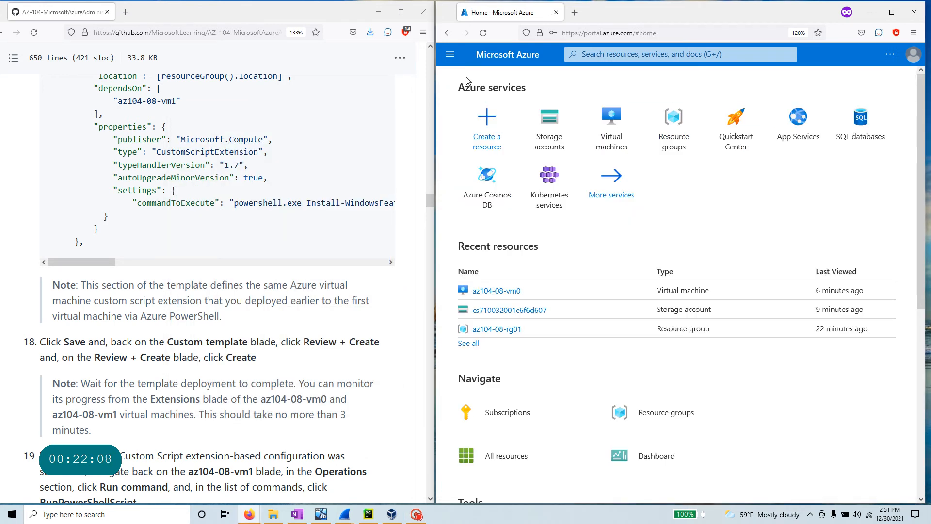
pyautogui.click(511, 294)
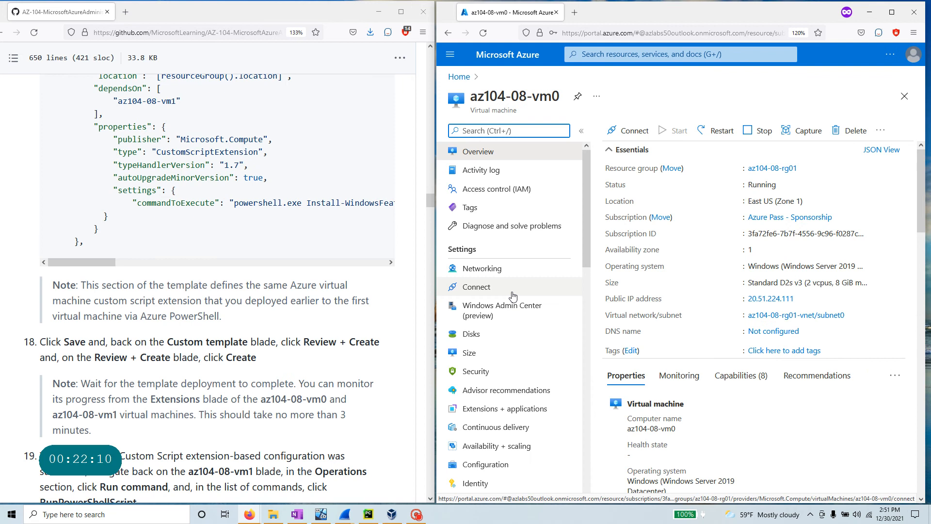
pyautogui.scroll(-2, 513, 296)
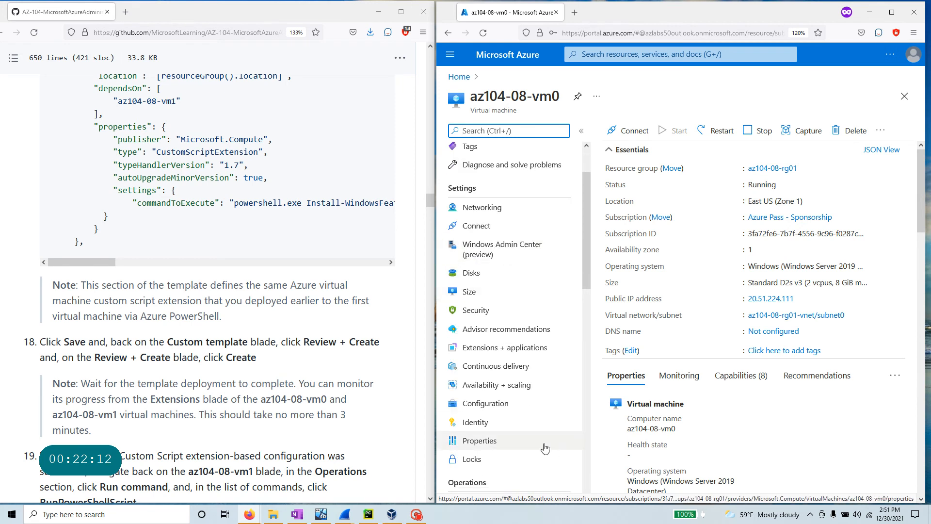
pyautogui.click(522, 354)
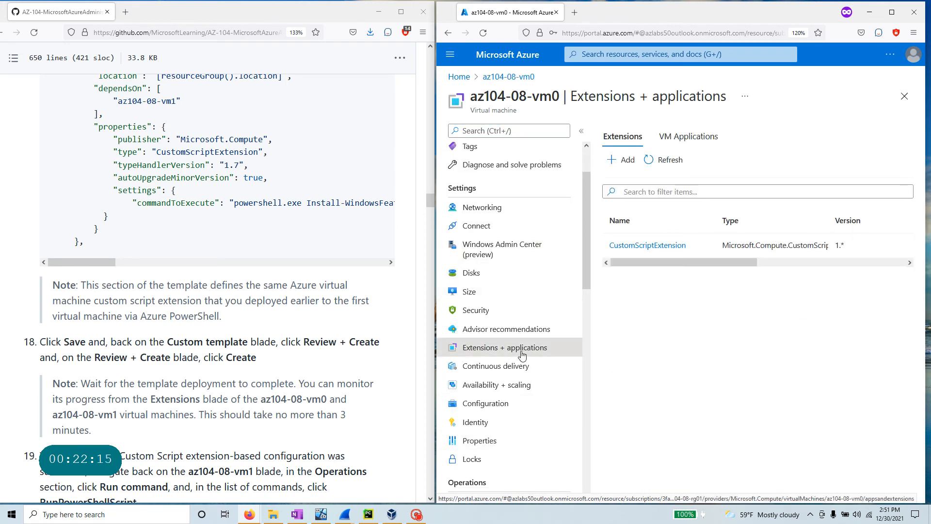
# - Start adding an extension and browse the catalogue, loading more extensions
pyautogui.click(625, 163)
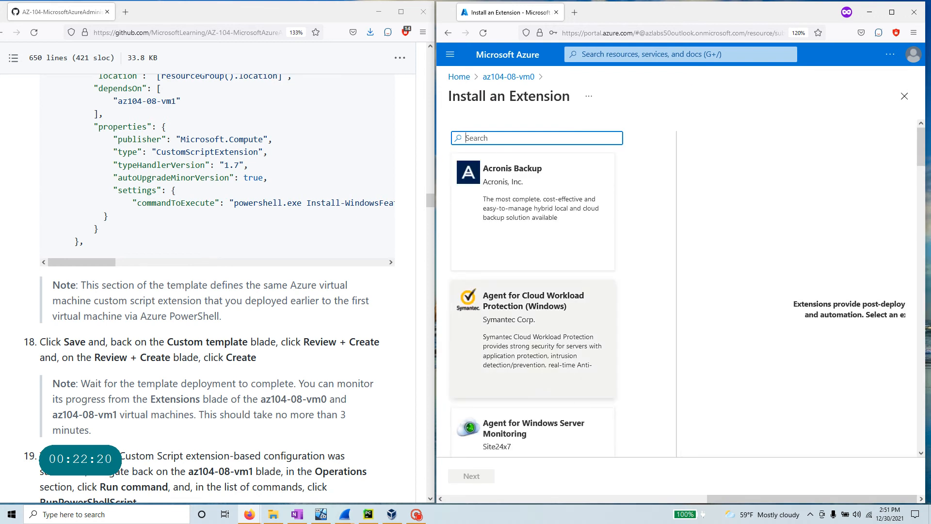
pyautogui.scroll(-7, 528, 320)
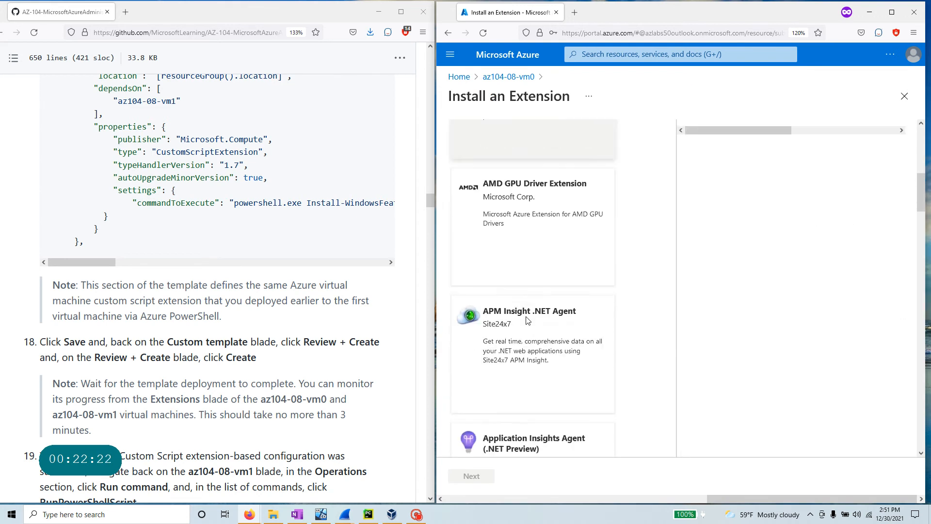
pyautogui.scroll(-5, 527, 320)
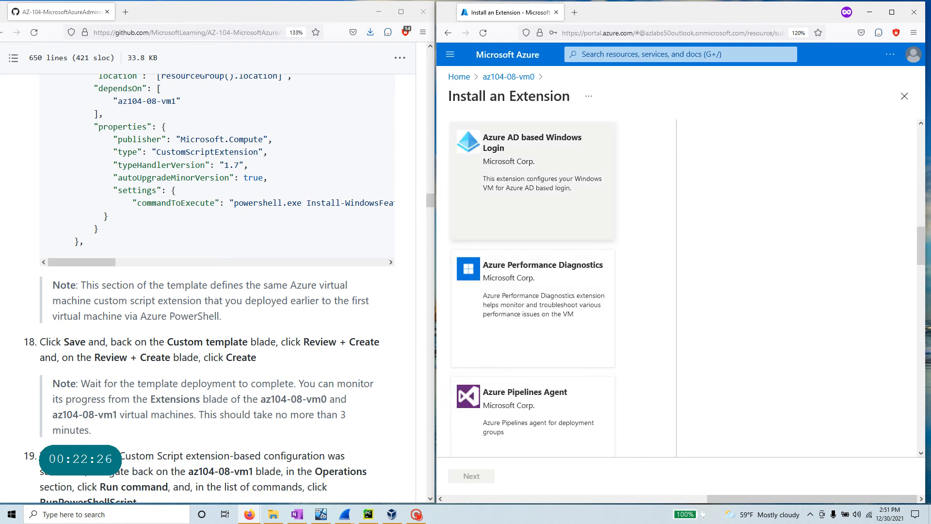
pyautogui.scroll(-6, 579, 403)
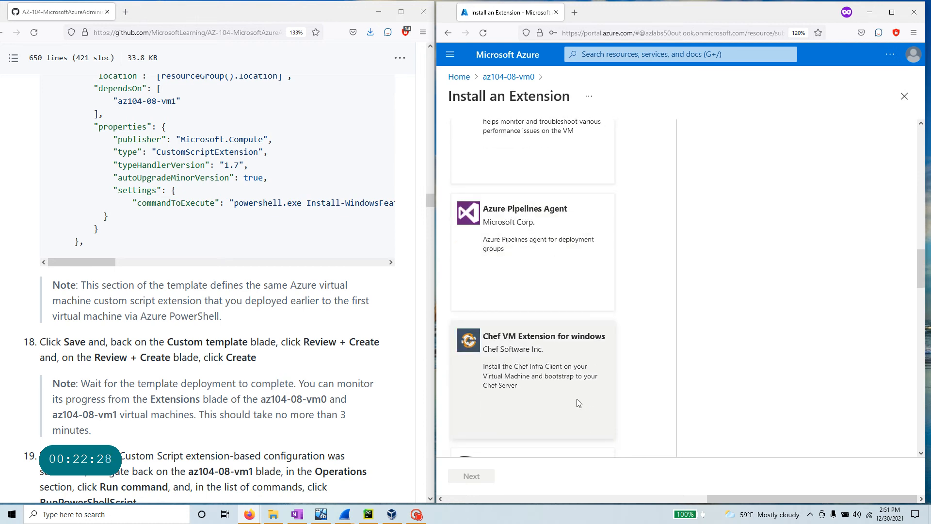
pyautogui.scroll(-6, 579, 403)
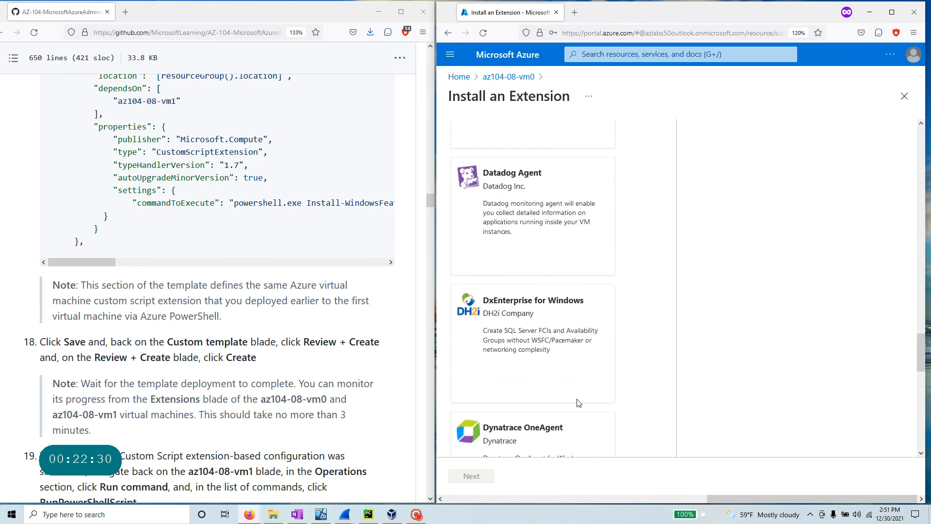
pyautogui.scroll(-2, 578, 403)
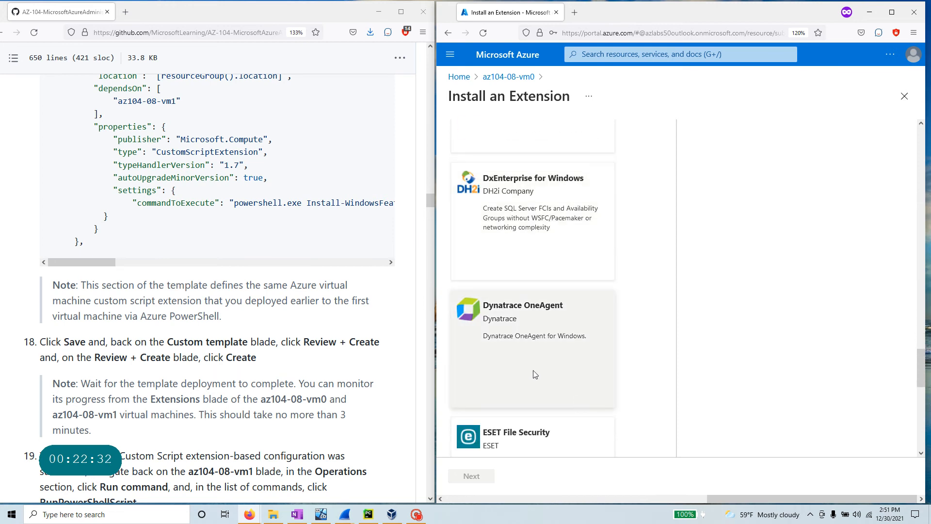
pyautogui.scroll(-2, 535, 374)
pyautogui.scroll(-5, 535, 374)
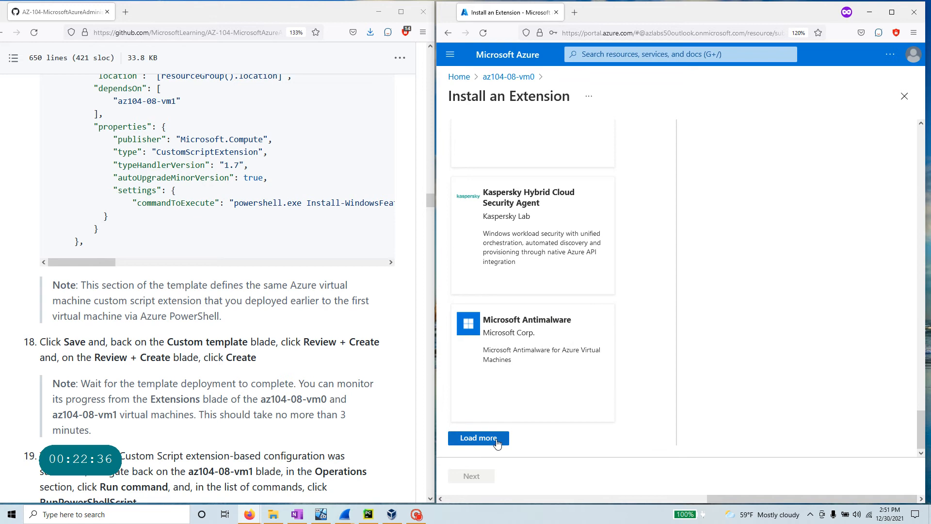
pyautogui.click(498, 444)
pyautogui.scroll(-3, 592, 380)
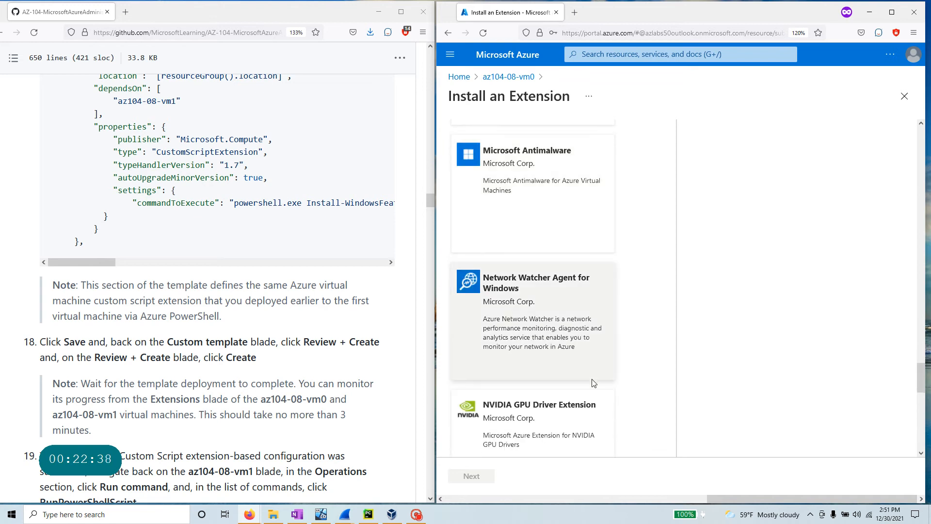
pyautogui.scroll(-4, 594, 384)
pyautogui.scroll(20, 582, 393)
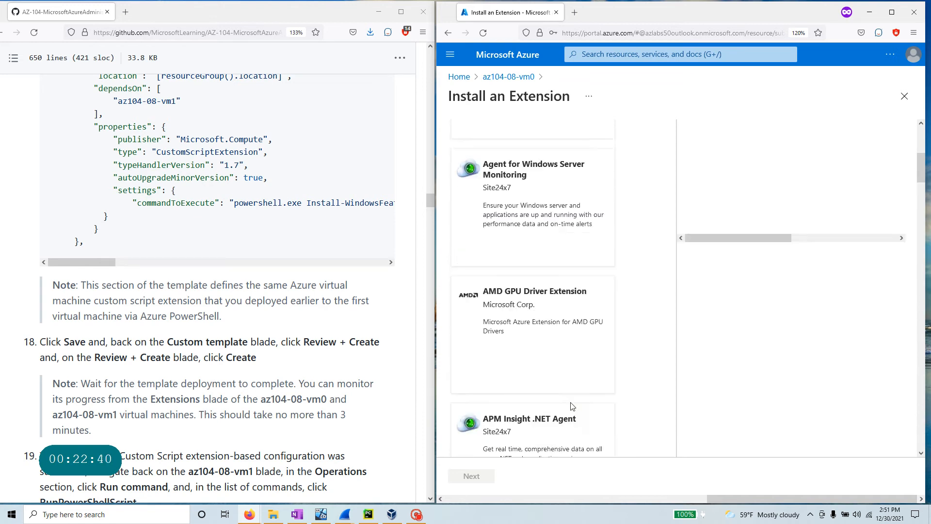
# - Try catalogue searches for 'crowd', 'sym' and 'p', then view the PowerShell DSC extension
pyautogui.click(466, 138)
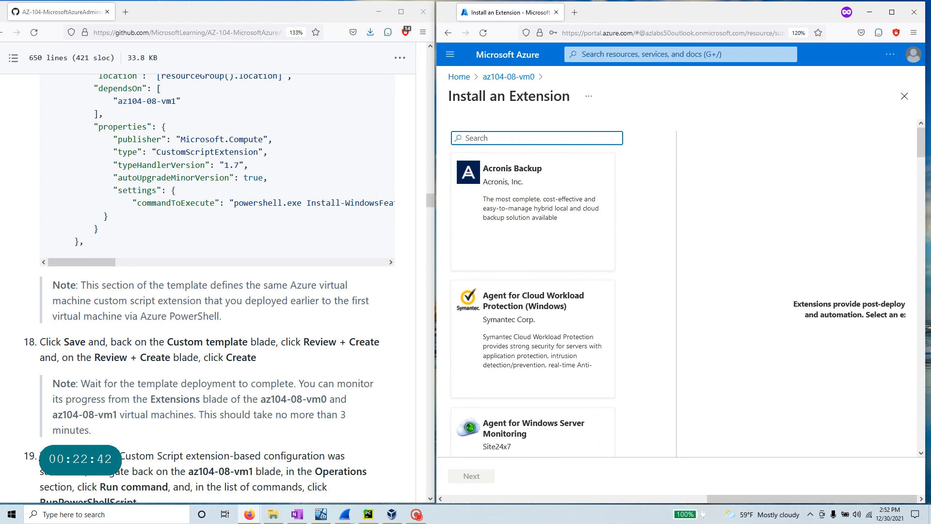
pyautogui.write('crow')
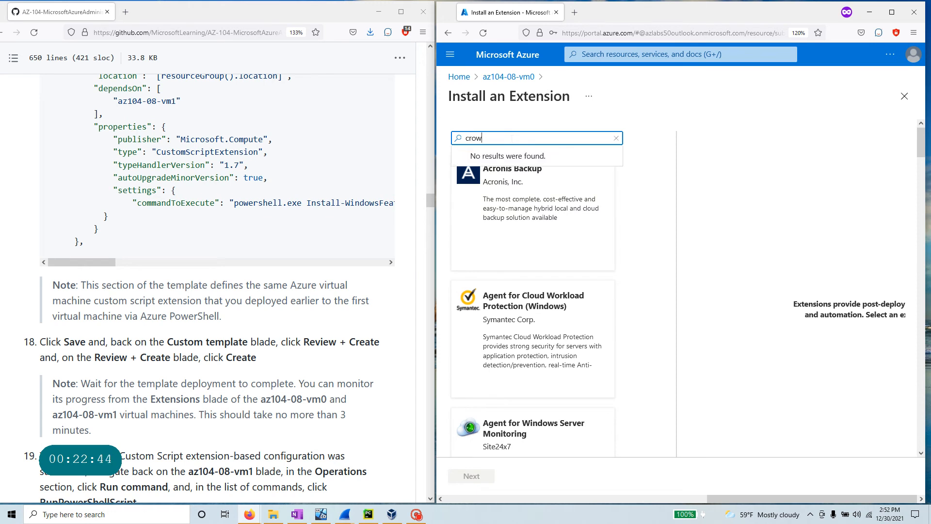
pyautogui.write('d')
pyautogui.press('BackSpace')
pyautogui.press('BackSpace')
pyautogui.press('BackSpace')
pyautogui.press('BackSpace')
pyautogui.press('BackSpace')
pyautogui.write('t')
pyautogui.press('BackSpace')
pyautogui.press('BackSpace')
pyautogui.press('BackSpace')
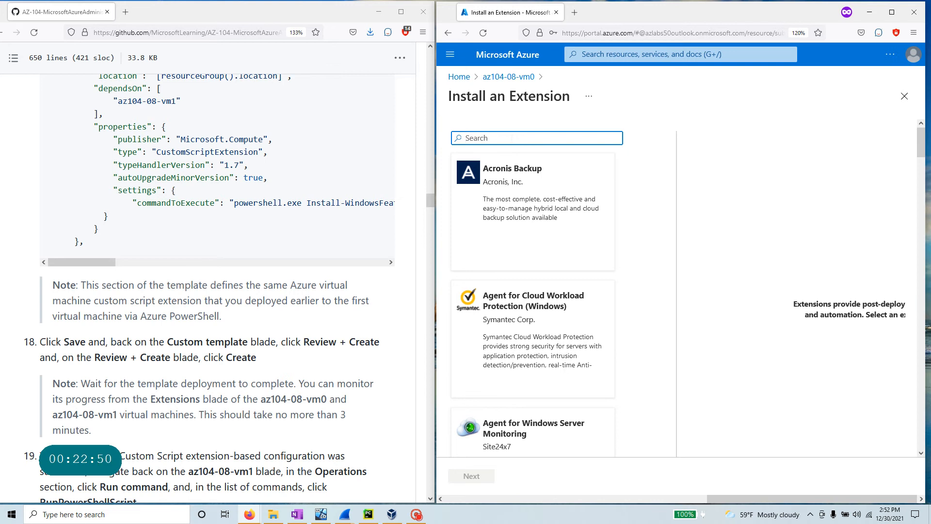
pyautogui.write('syman')
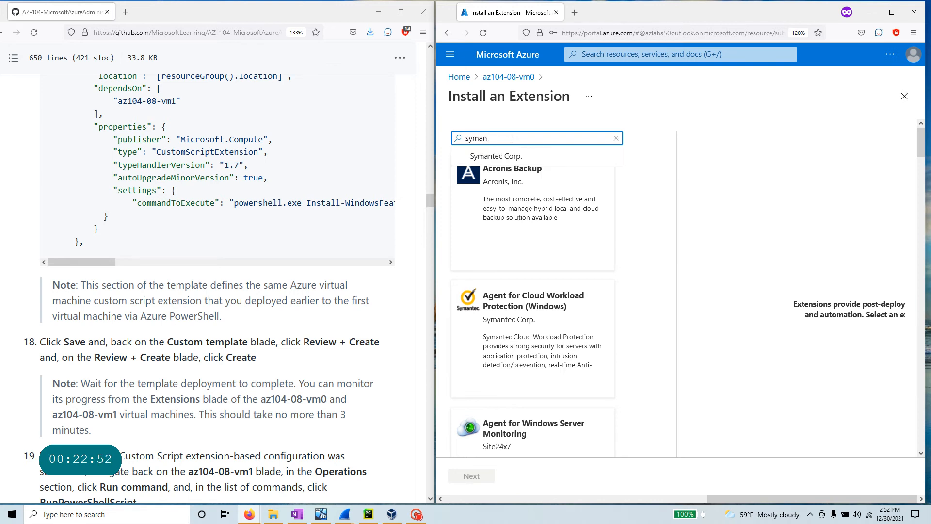
pyautogui.click(533, 156)
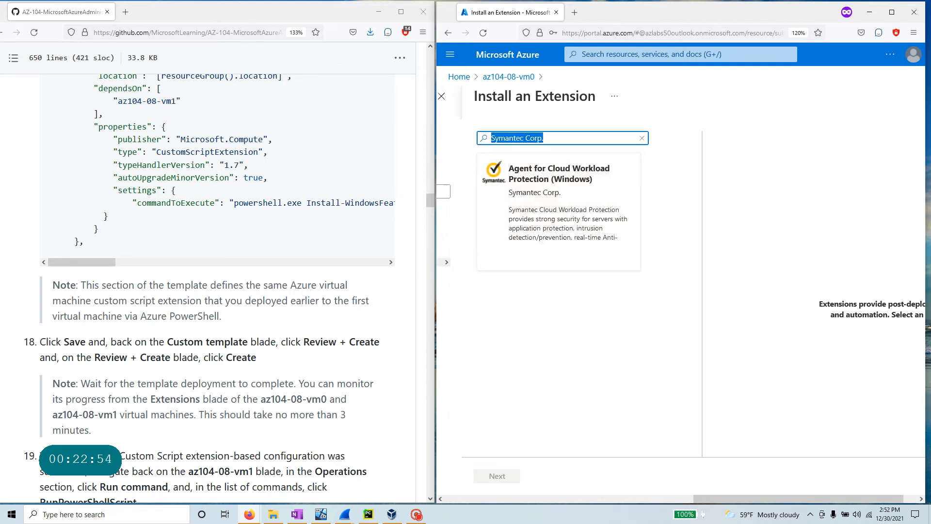
pyautogui.write('powe')
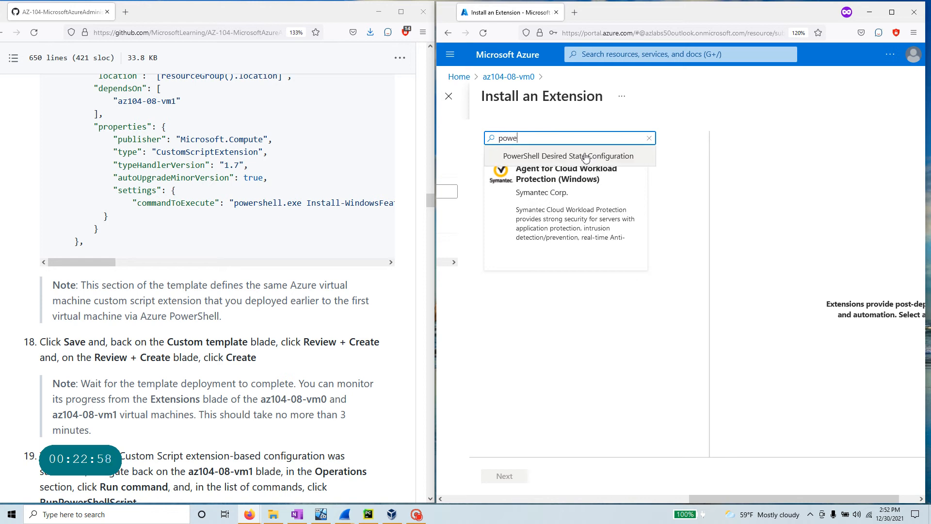
pyautogui.click(587, 156)
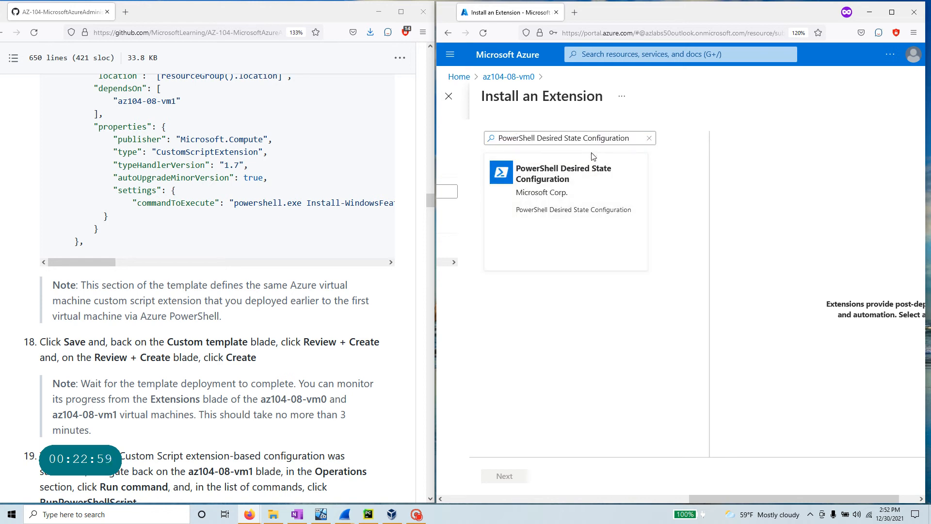
pyautogui.click(562, 179)
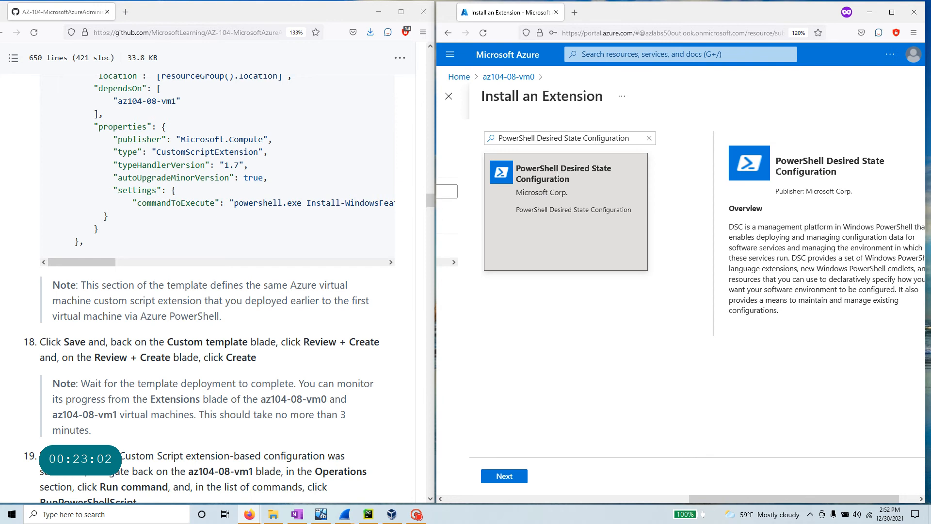
# - Clear the search, search 'cus' and choose Custom Script Extension
pyautogui.scroll(10, 178, 257)
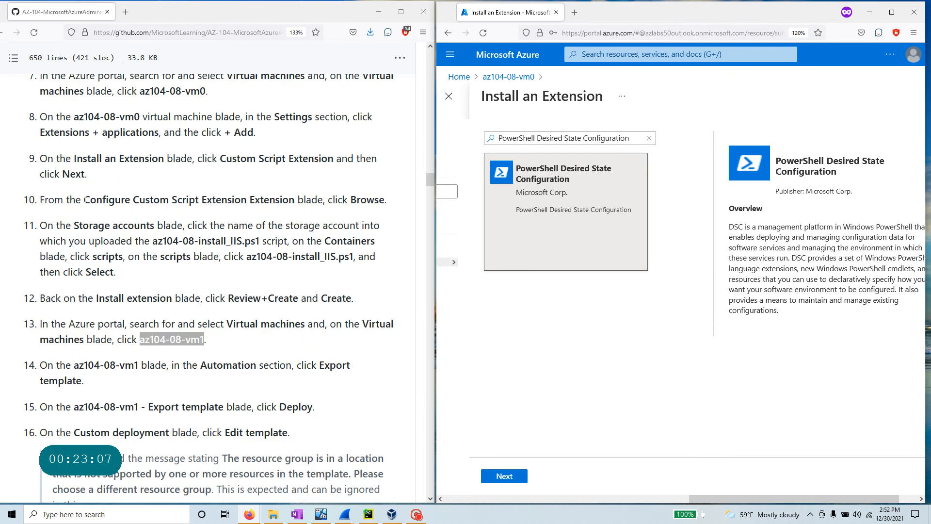
pyautogui.moveTo(84, 199); pyautogui.dragTo(295, 200)
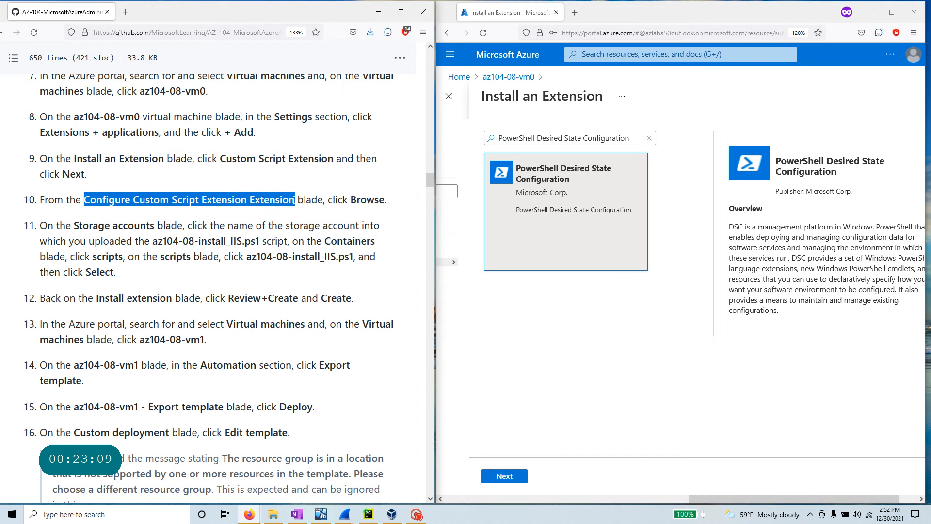
pyautogui.click(593, 137)
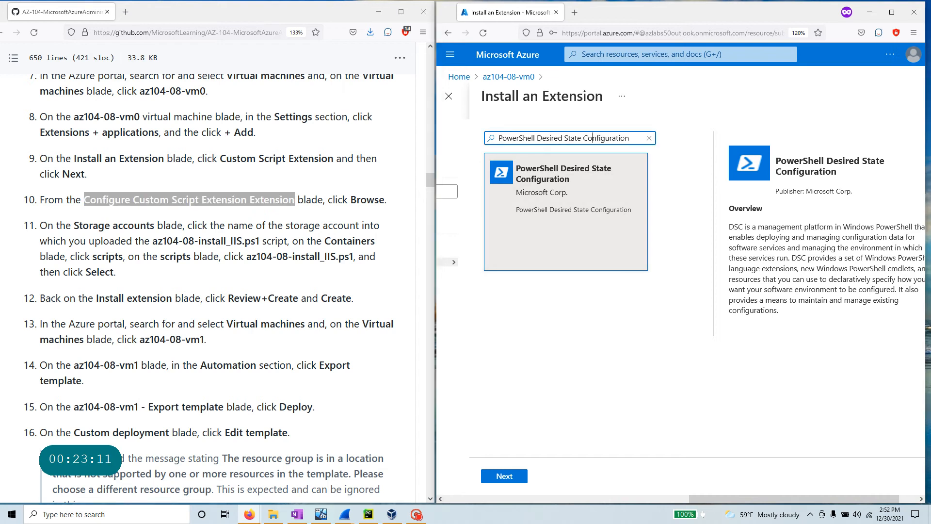
pyautogui.click(650, 139)
pyautogui.write('custom')
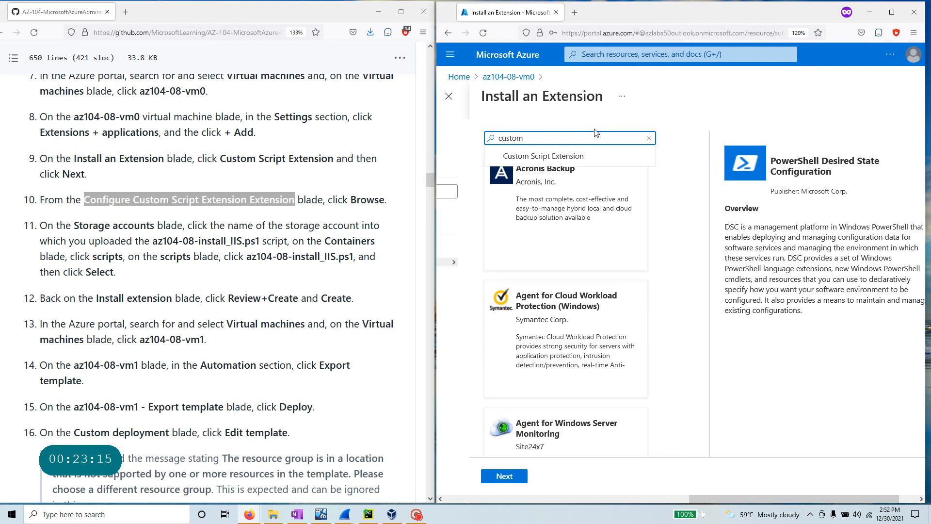
pyautogui.click(584, 155)
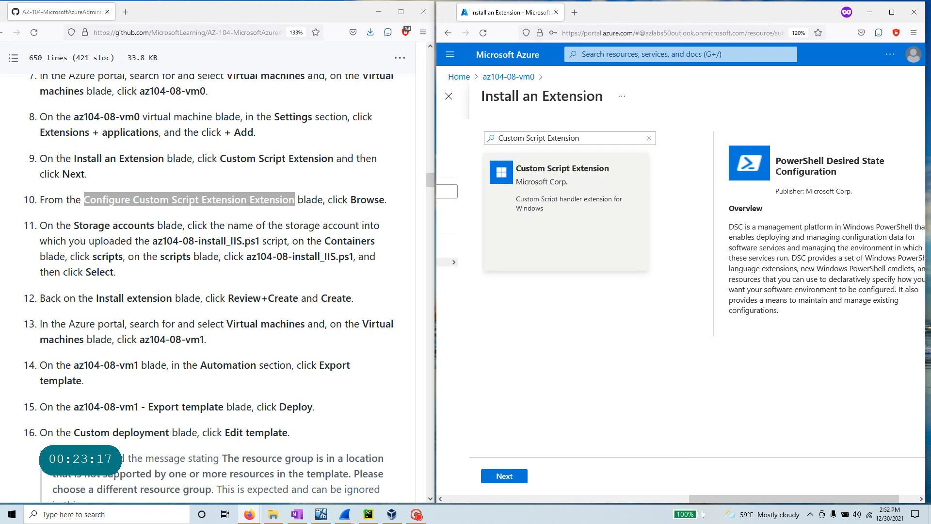
pyautogui.click(607, 172)
# - Open the extension configuration and storage picker, then close all blades back to vm0's extensions
pyautogui.click(500, 476)
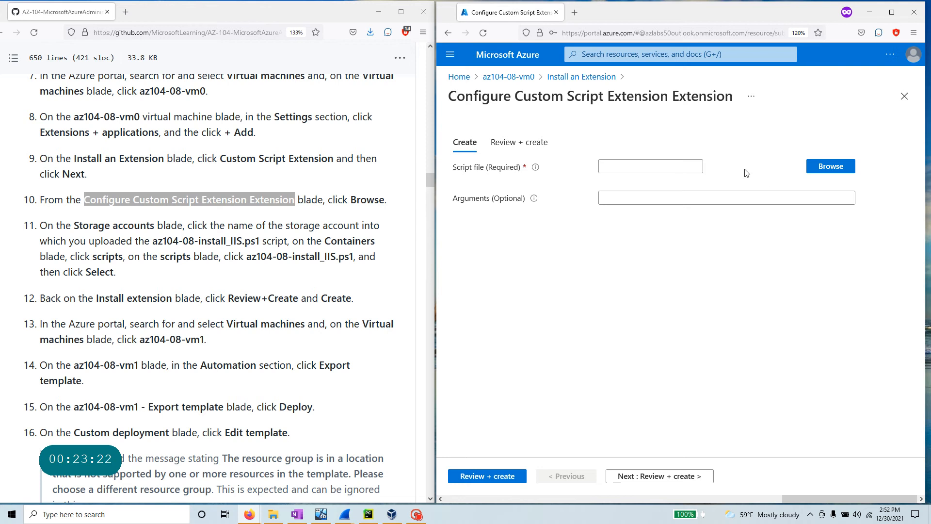
pyautogui.click(833, 166)
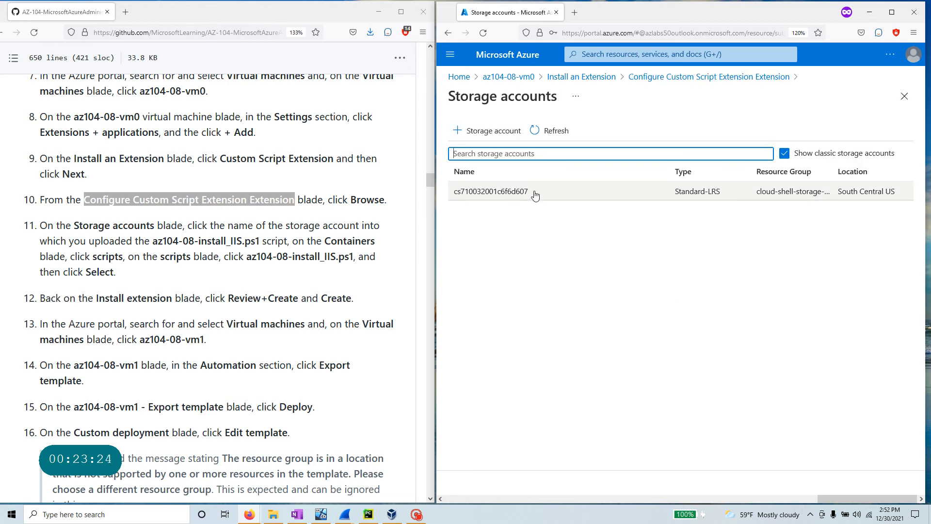
pyautogui.click(904, 97)
pyautogui.click(905, 99)
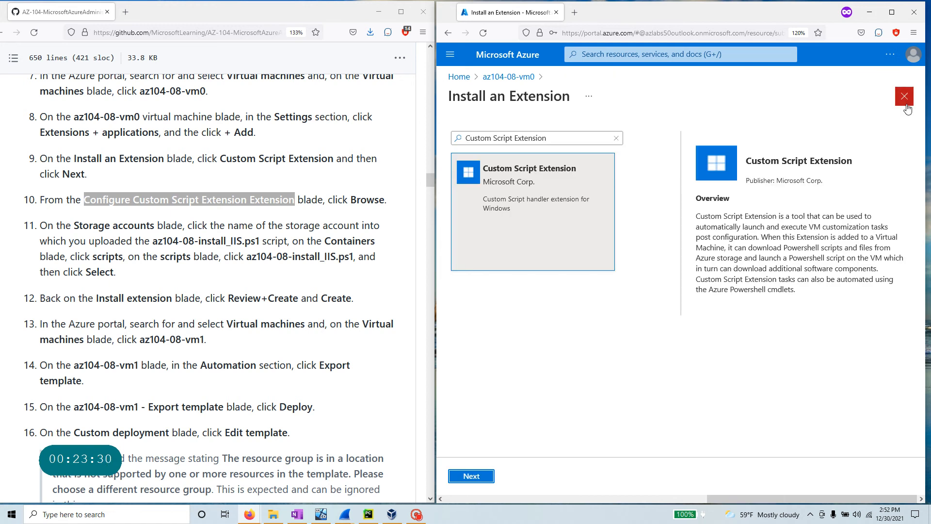
pyautogui.click(905, 101)
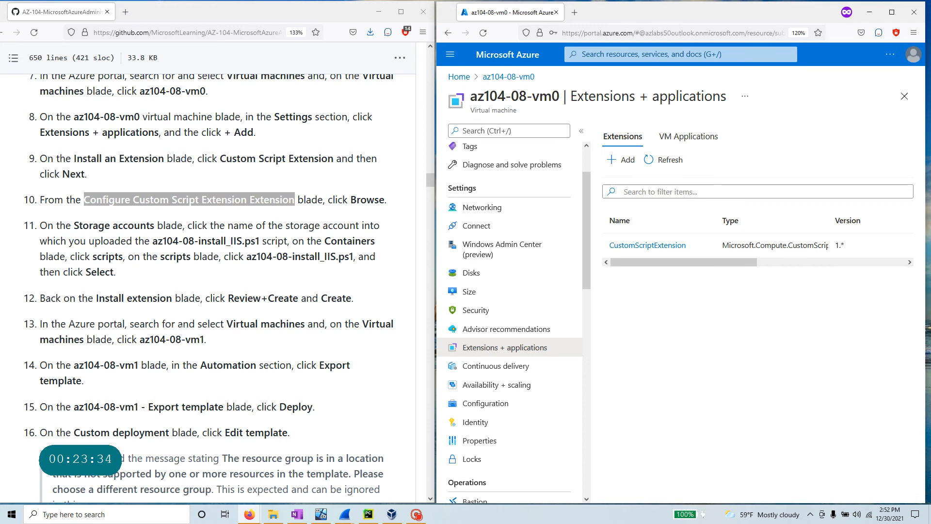
pyautogui.scroll(-3, 190, 353)
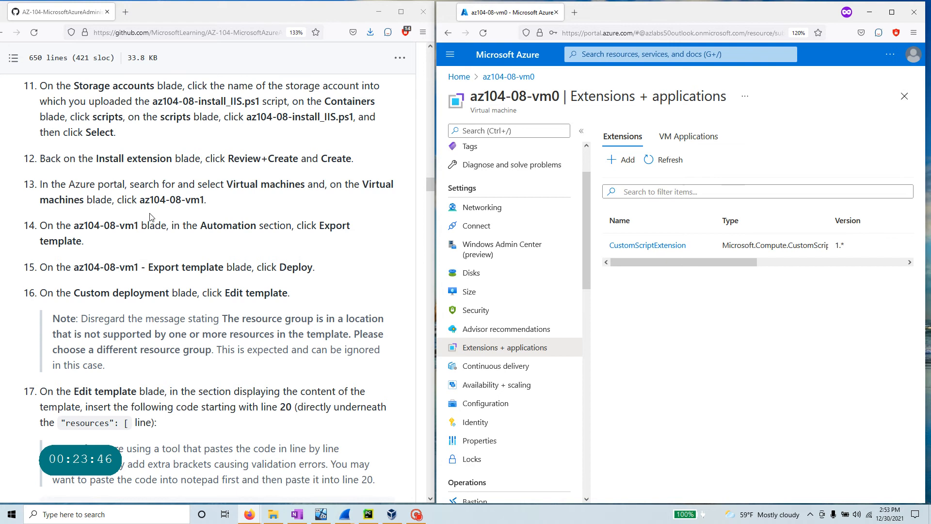
pyautogui.scroll(2, 150, 217)
pyautogui.moveTo(117, 203); pyautogui.dragTo(16, 158)
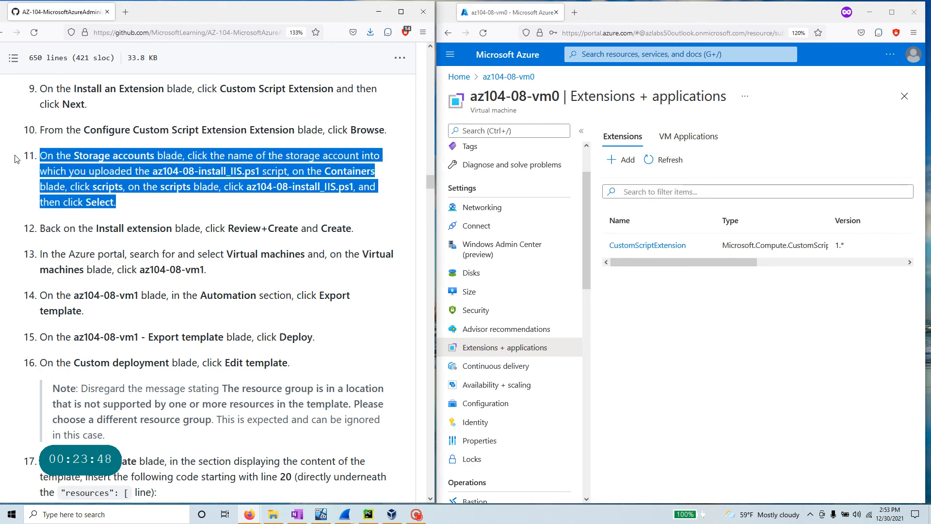
pyautogui.click(161, 280)
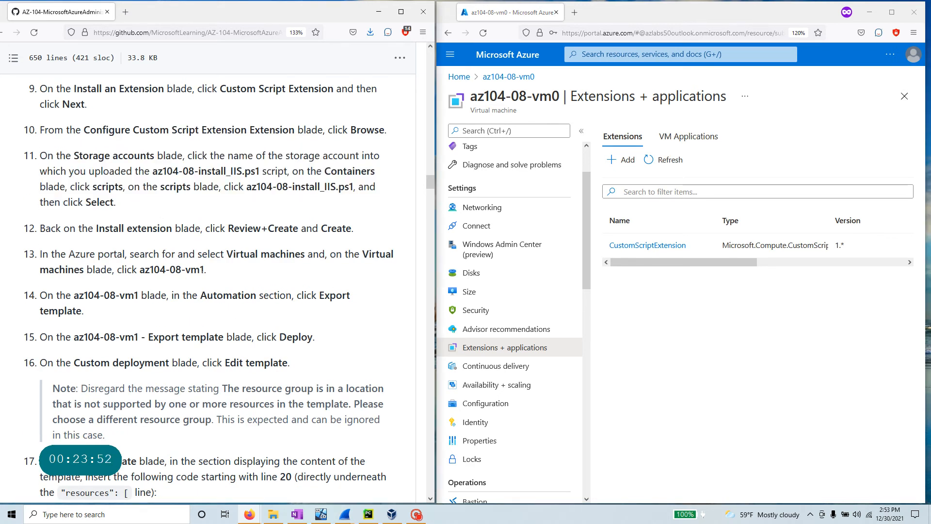
pyautogui.moveTo(205, 270); pyautogui.dragTo(140, 270)
pyautogui.rightClick(150, 265)
pyautogui.click(168, 281)
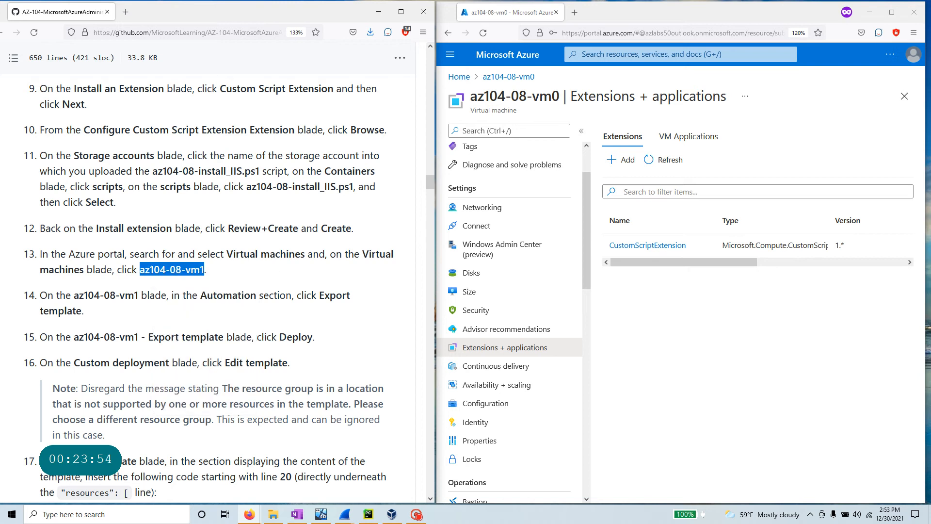
pyautogui.moveTo(40, 254); pyautogui.dragTo(206, 270)
pyautogui.click(584, 54)
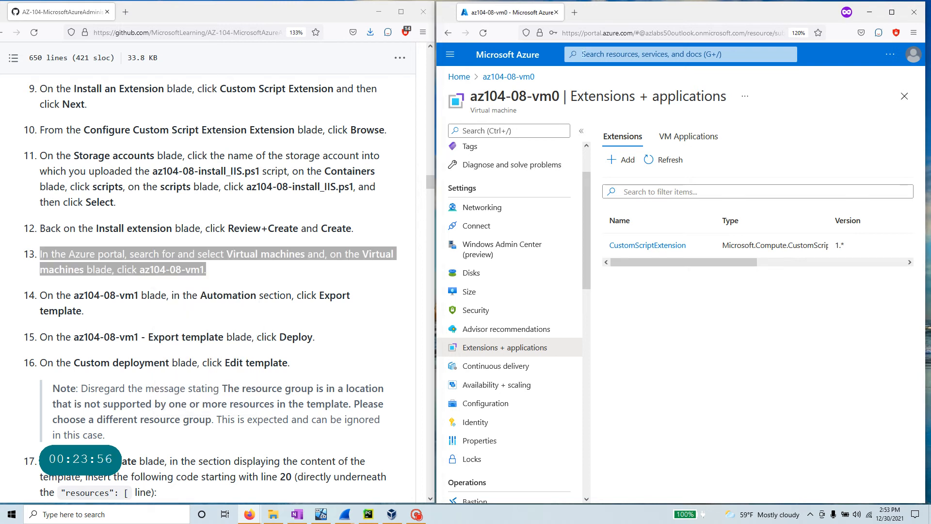
# - Search the portal for az104-08-vm1 and open the virtual machine
pyautogui.hotkey('ctrl', 'v')
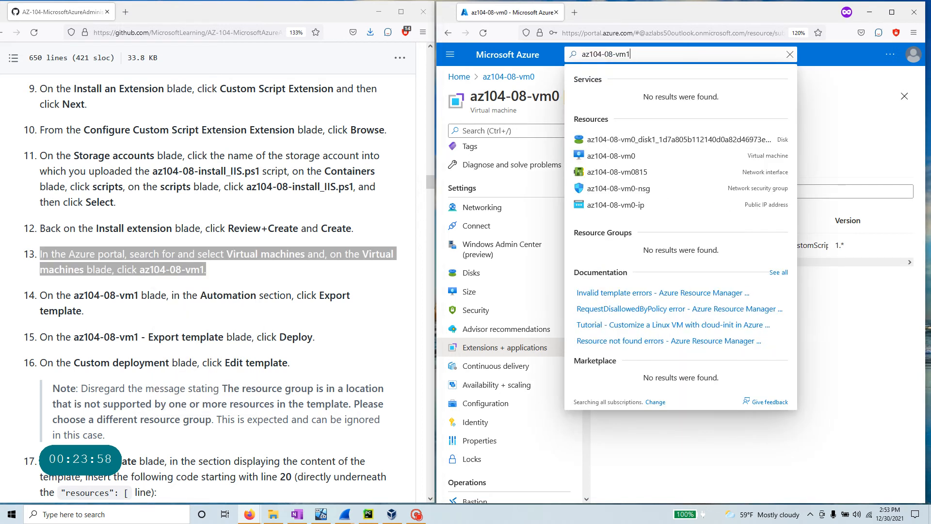
pyautogui.press('Return')
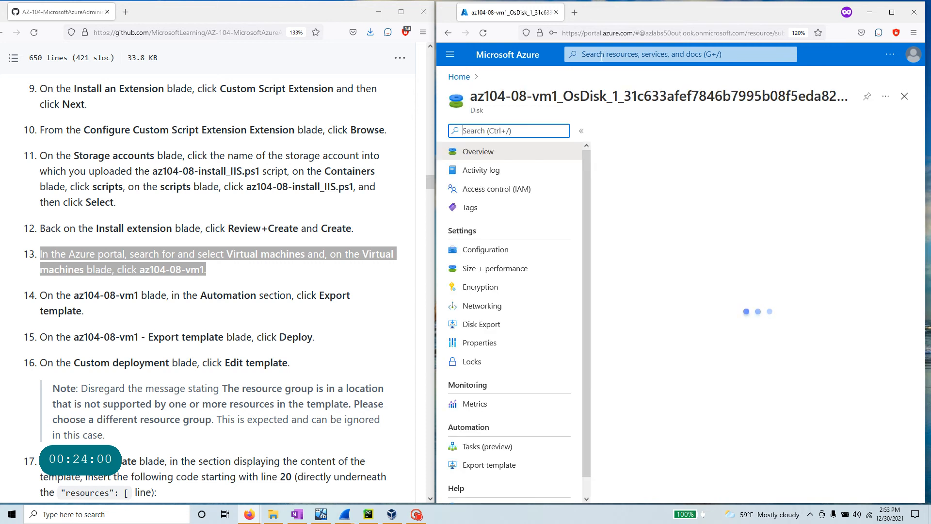
pyautogui.hotkey('ctrl', 'v')
pyautogui.click(601, 56)
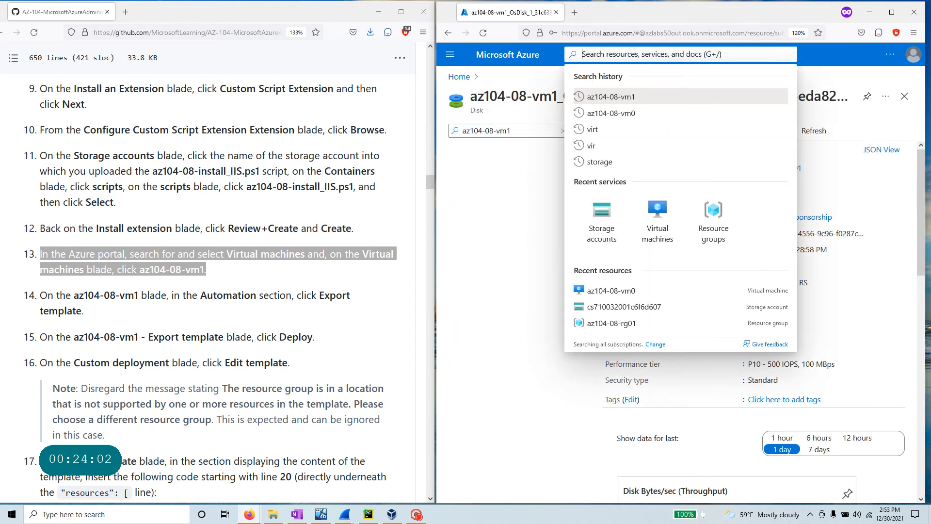
pyautogui.hotkey('ctrl', 'v')
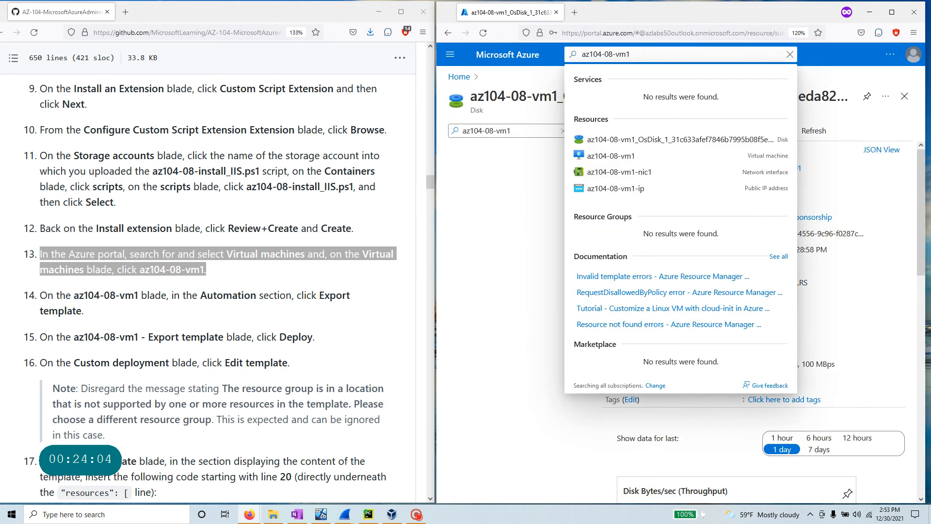
pyautogui.click(626, 157)
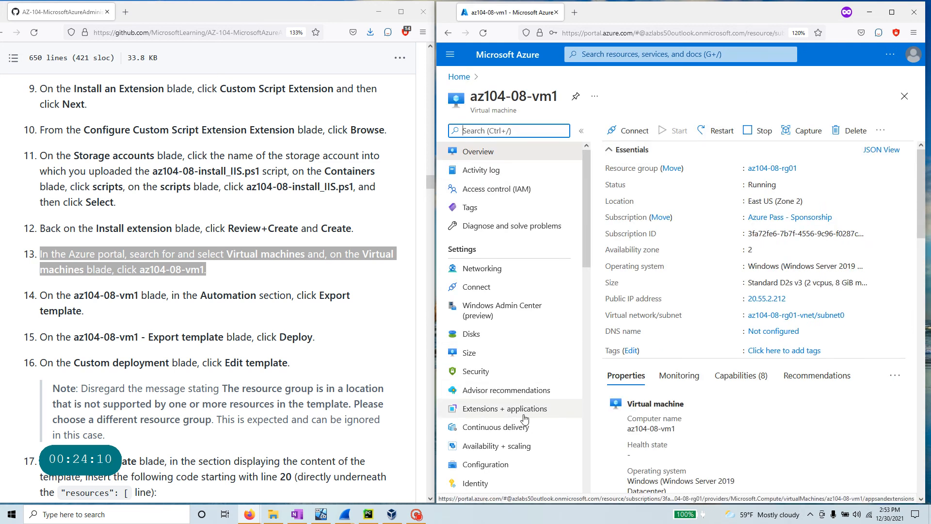
# - Export az104-08-vm1's template, deploy it as a custom deployment, and open it for editing
pyautogui.doubleClick(256, 291)
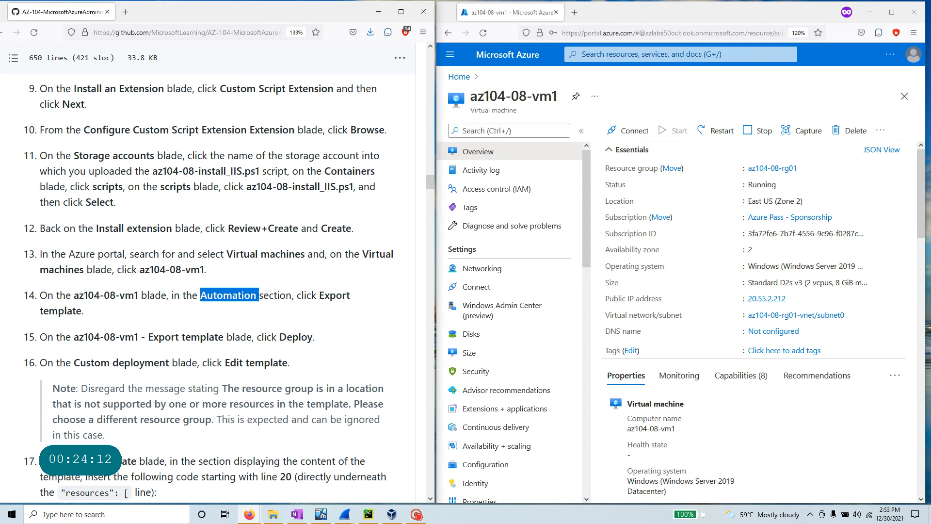
pyautogui.scroll(-5, 547, 359)
pyautogui.scroll(-8, 547, 359)
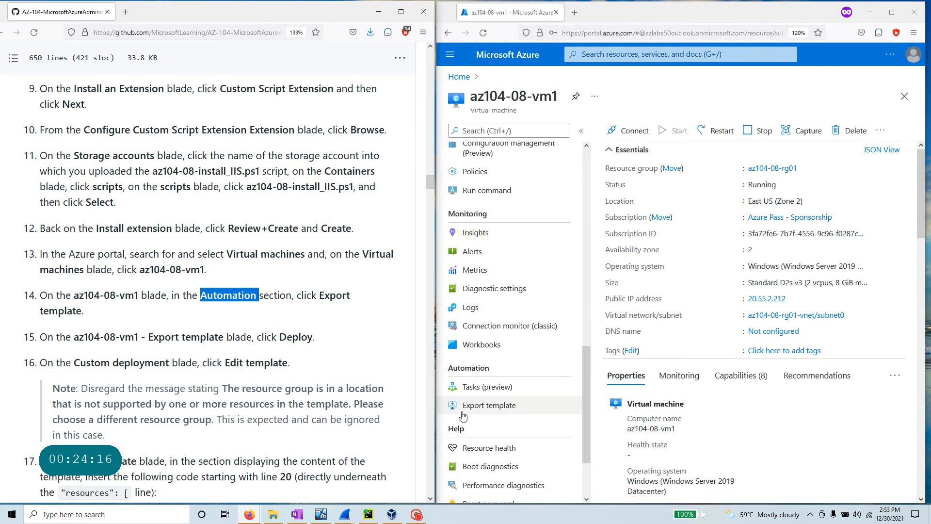
pyautogui.click(491, 408)
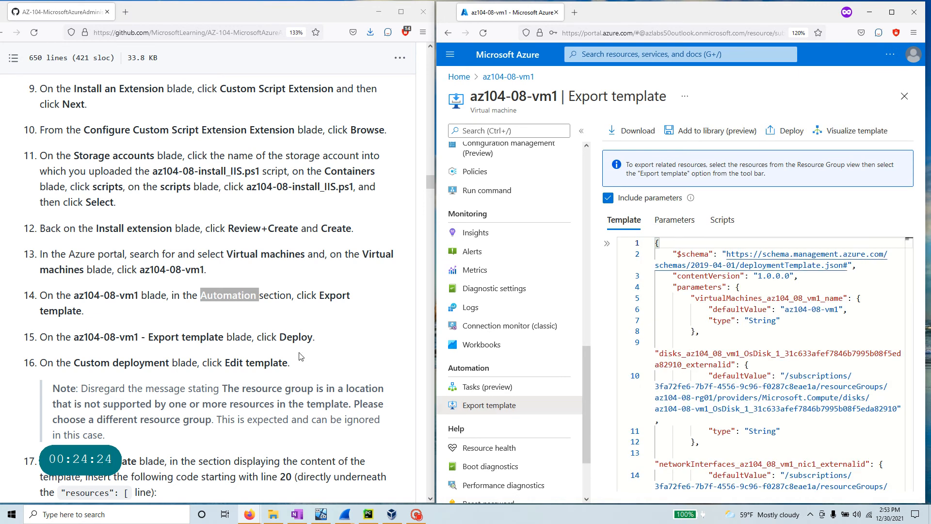
pyautogui.scroll(-3, 301, 356)
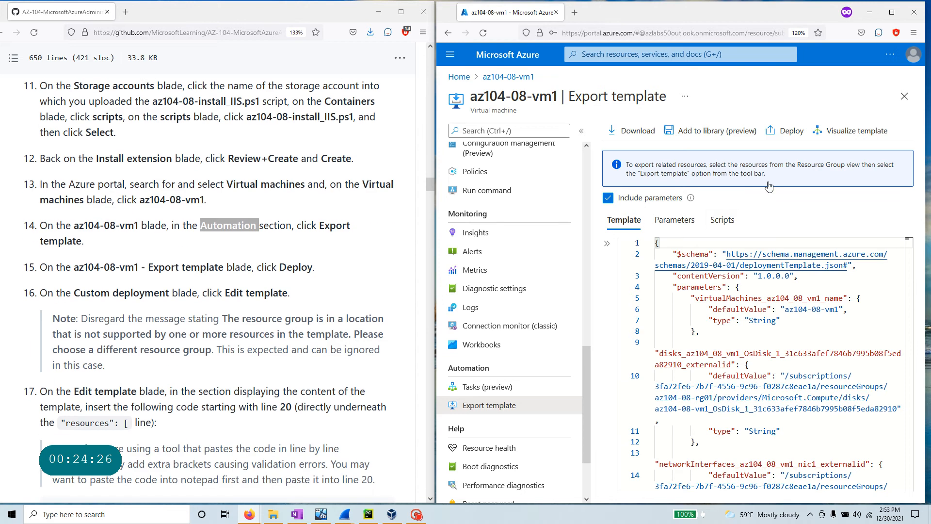
pyautogui.click(782, 138)
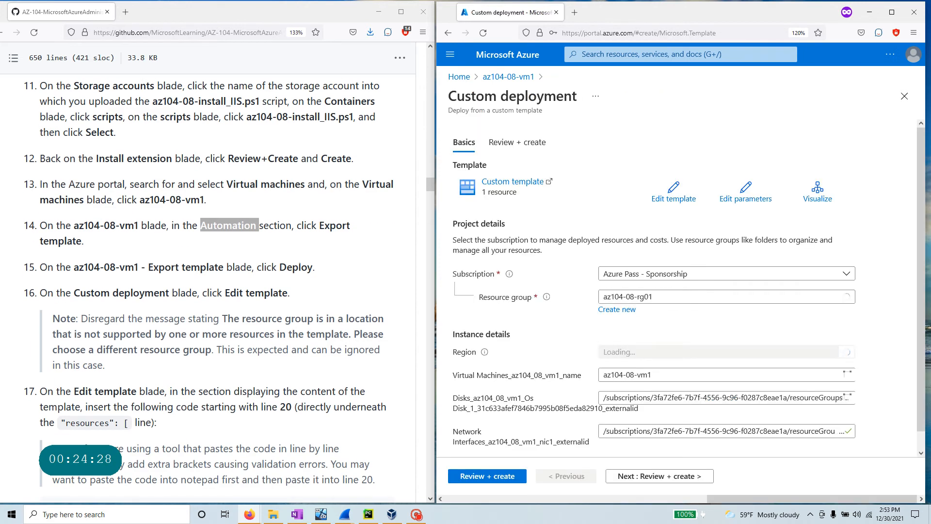
pyautogui.moveTo(72, 295); pyautogui.dragTo(292, 305)
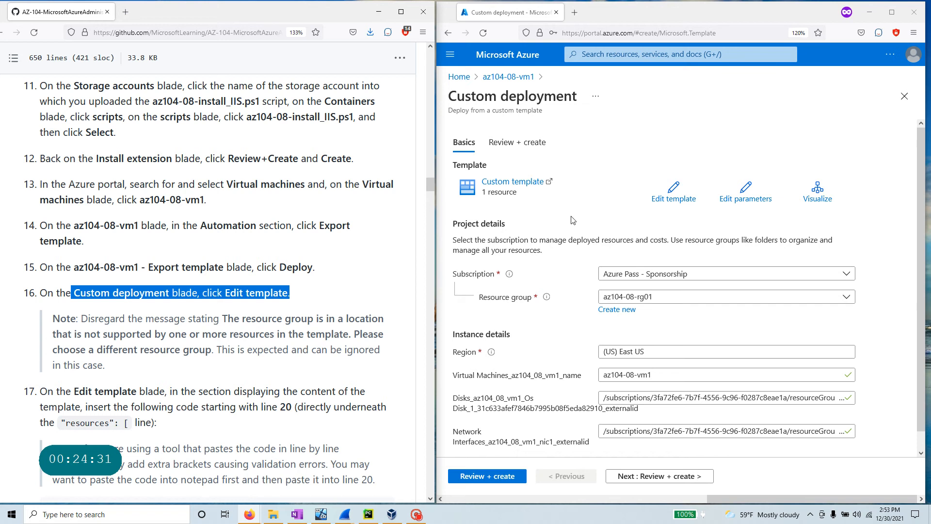
pyautogui.click(673, 192)
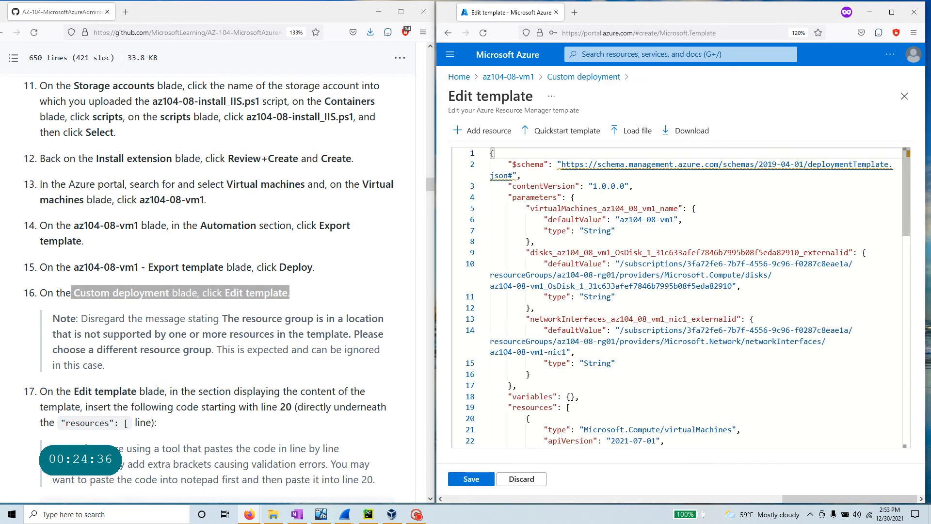
# - Copy the customScriptExtension code block from lab step 17, noting its Web-Server install command
pyautogui.scroll(-3, 12, 381)
pyautogui.scroll(-3, 208, 286)
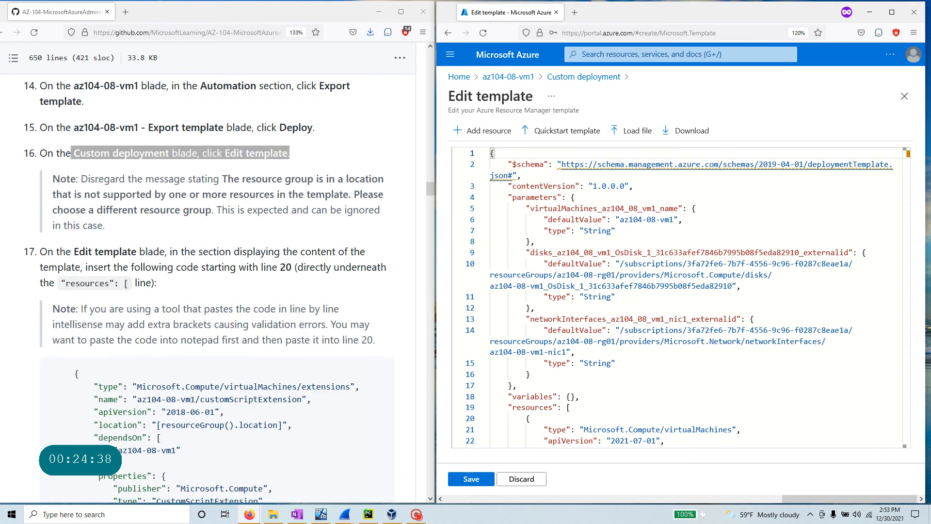
pyautogui.moveTo(74, 251); pyautogui.dragTo(394, 281)
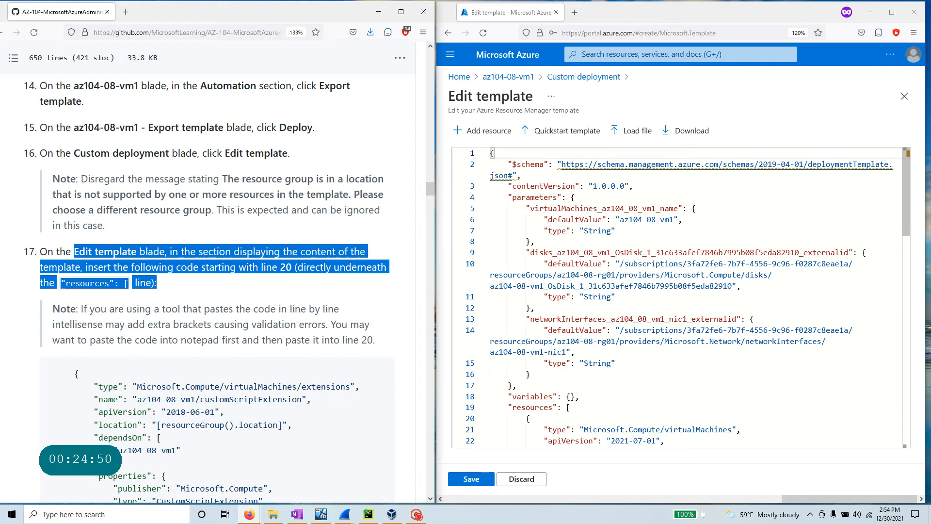
pyautogui.scroll(-1, 514, 409)
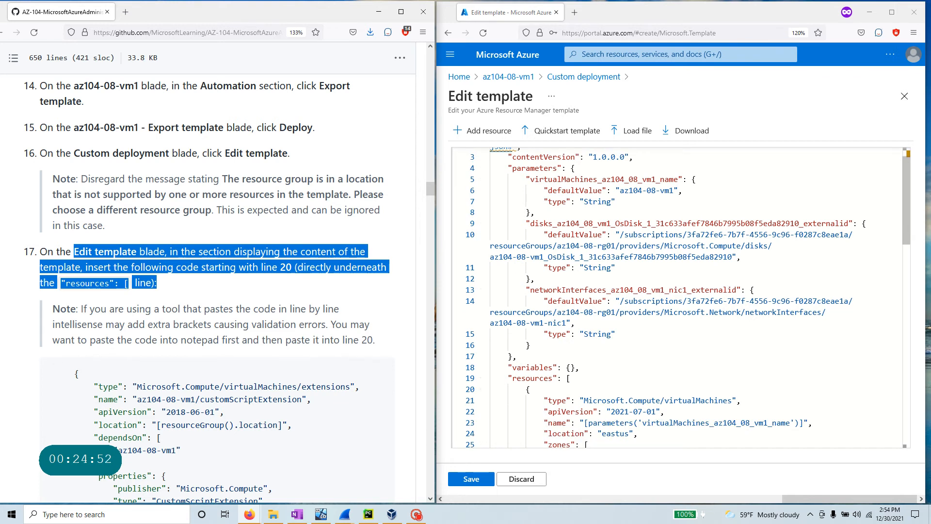
pyautogui.moveTo(504, 378); pyautogui.dragTo(572, 379)
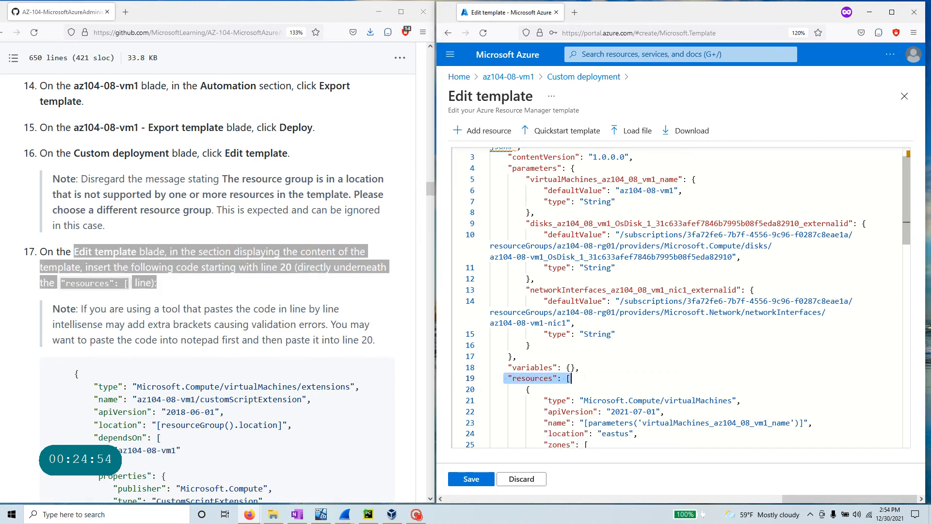
pyautogui.scroll(-1, 206, 444)
pyautogui.scroll(-1, 206, 444)
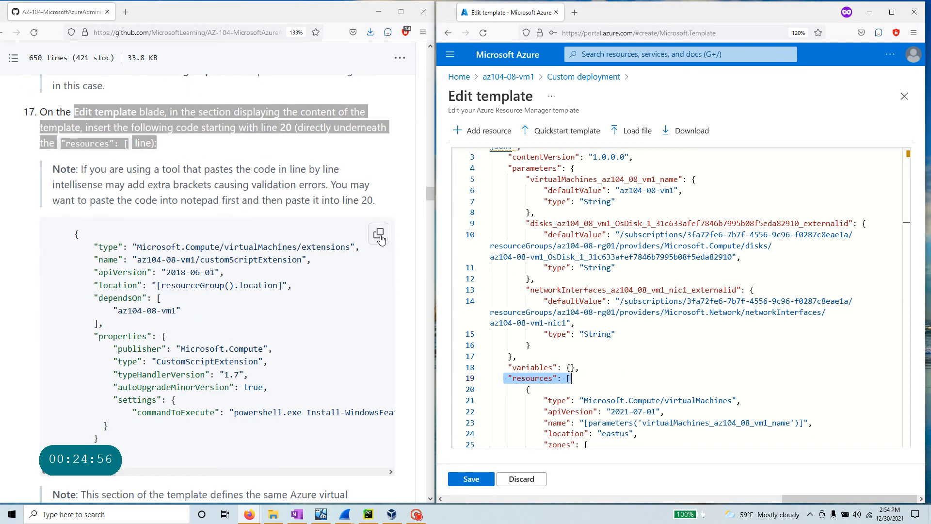
pyautogui.click(379, 235)
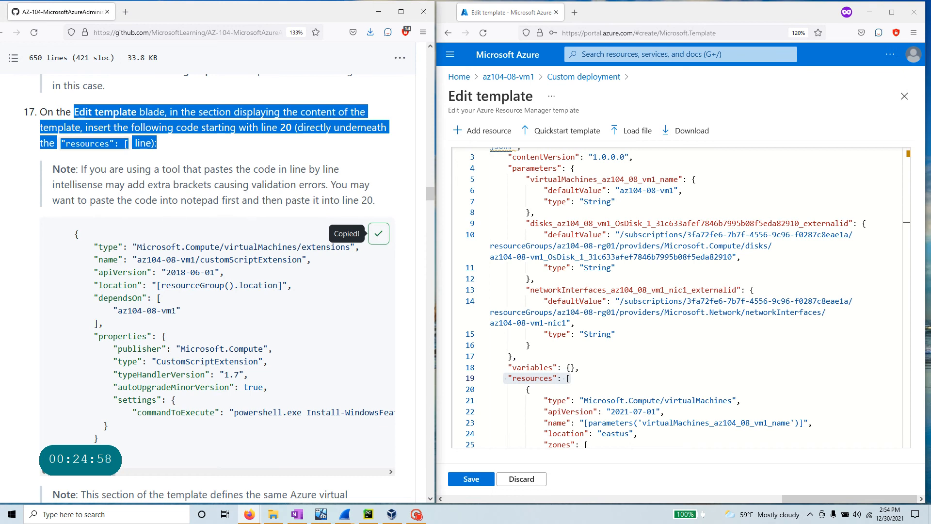
pyautogui.moveTo(104, 323); pyautogui.dragTo(53, 236)
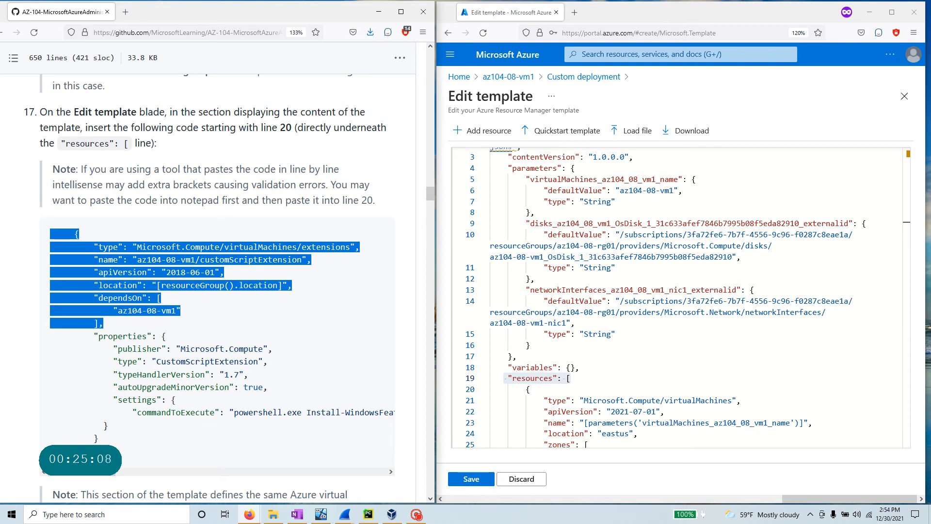
pyautogui.moveTo(81, 475); pyautogui.dragTo(127, 475)
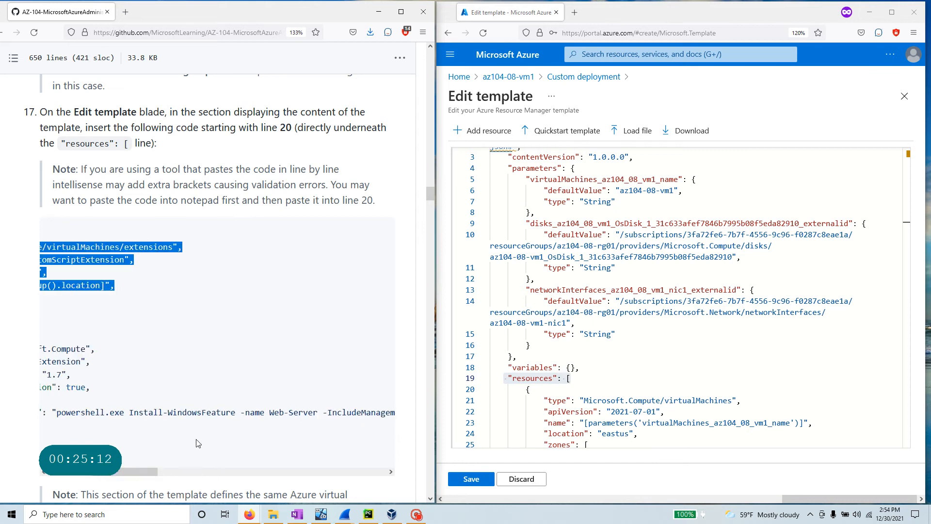
pyautogui.moveTo(129, 412); pyautogui.dragTo(403, 422)
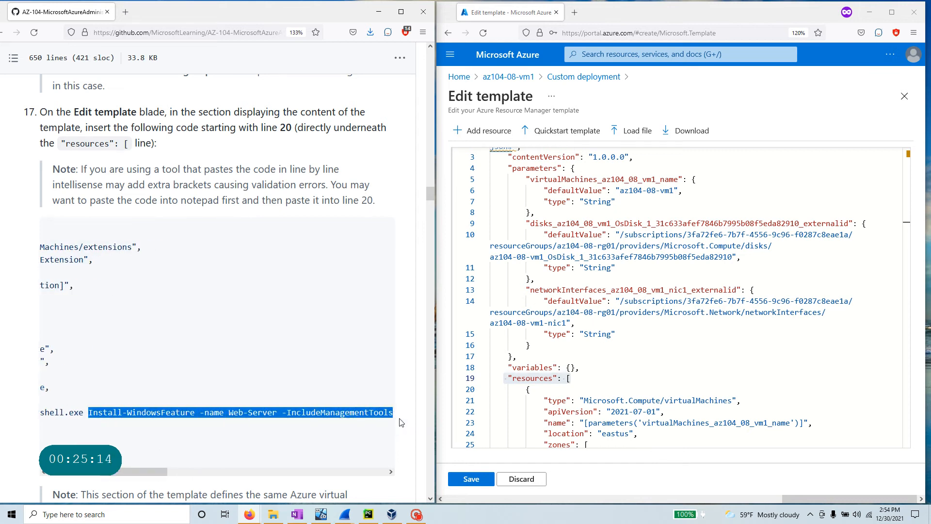
pyautogui.moveTo(125, 474); pyautogui.dragTo(97, 472)
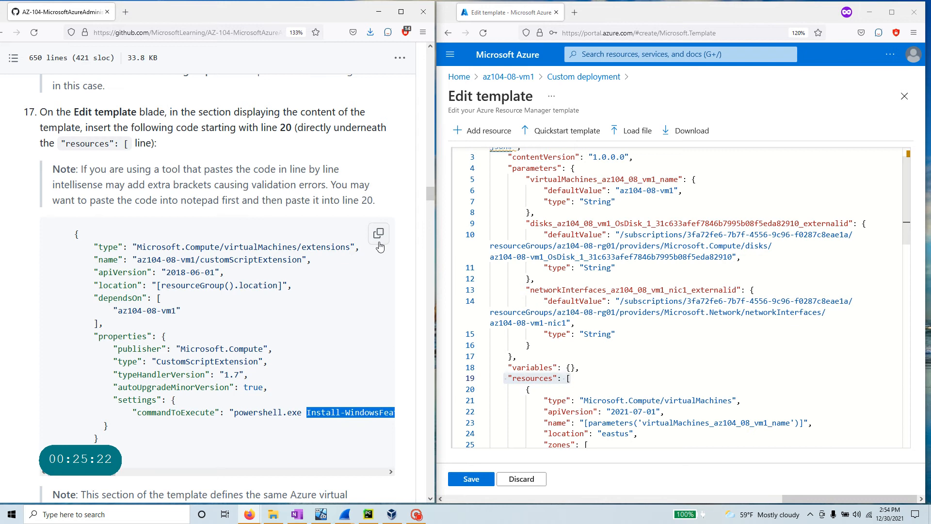
pyautogui.scroll(-1, 688, 297)
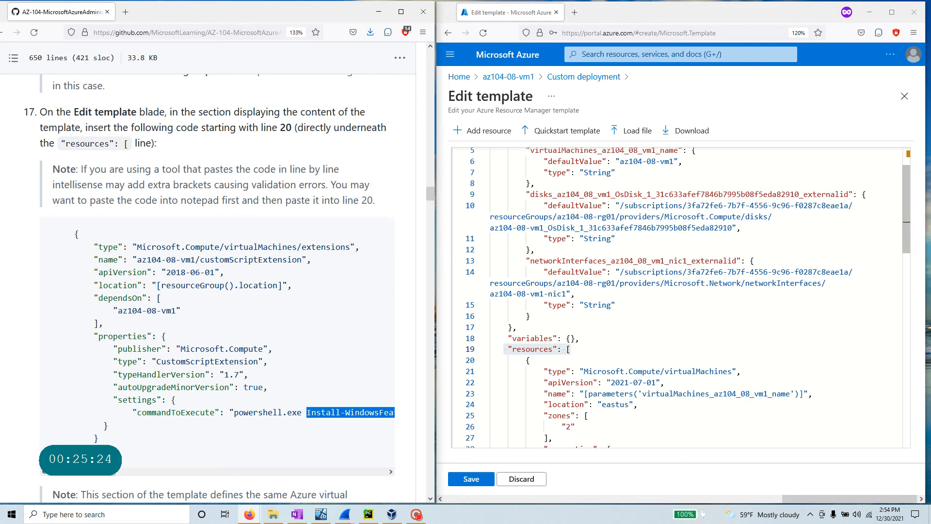
pyautogui.scroll(-1, 689, 298)
# - Paste the code as line 20 under resources, remove the extra line, and format the document
pyautogui.click(572, 320)
pyautogui.press('Return')
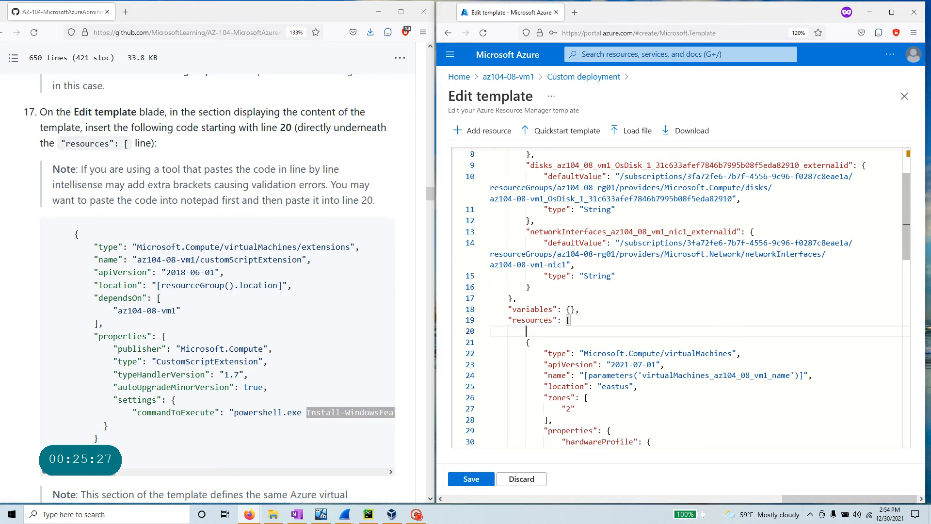
pyautogui.hotkey('ctrl', 'v')
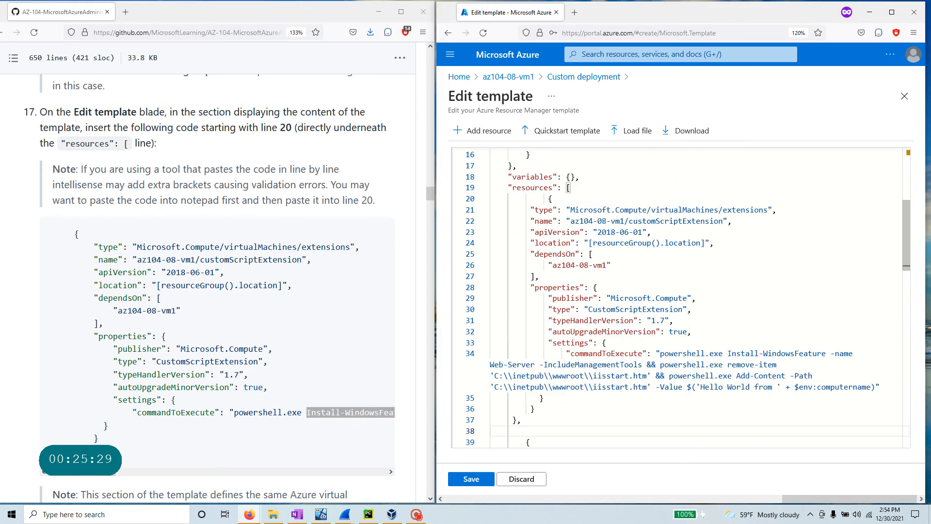
pyautogui.press('BackSpace')
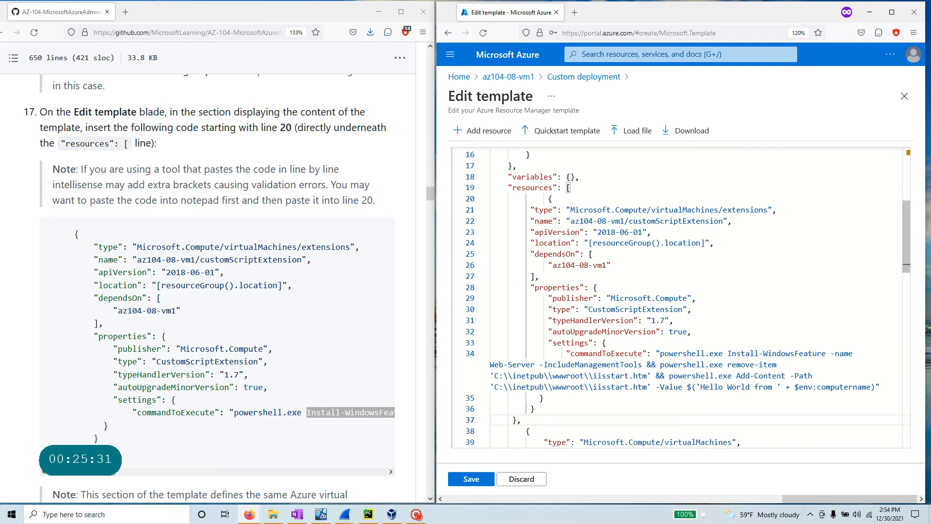
pyautogui.rightClick(608, 287)
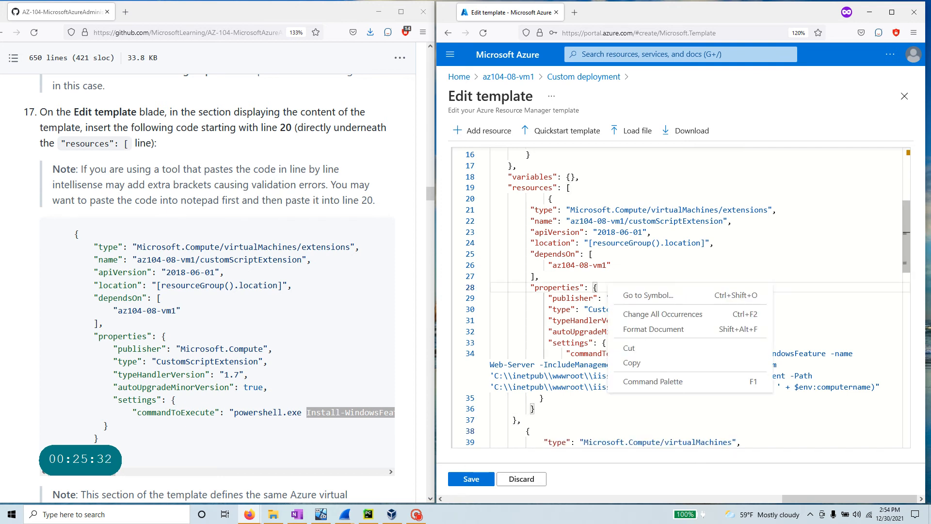
pyautogui.click(670, 330)
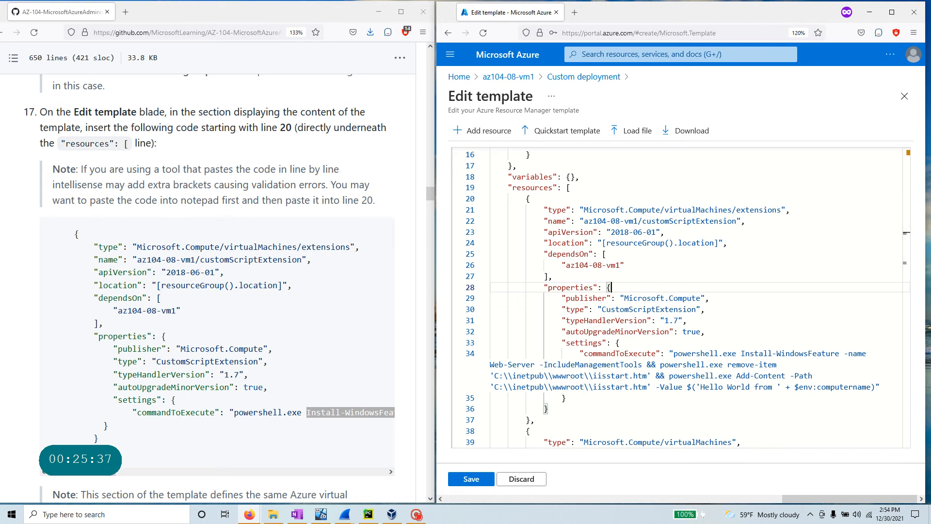
# - Save the edited template, then review and create the custom deployment
pyautogui.click(471, 479)
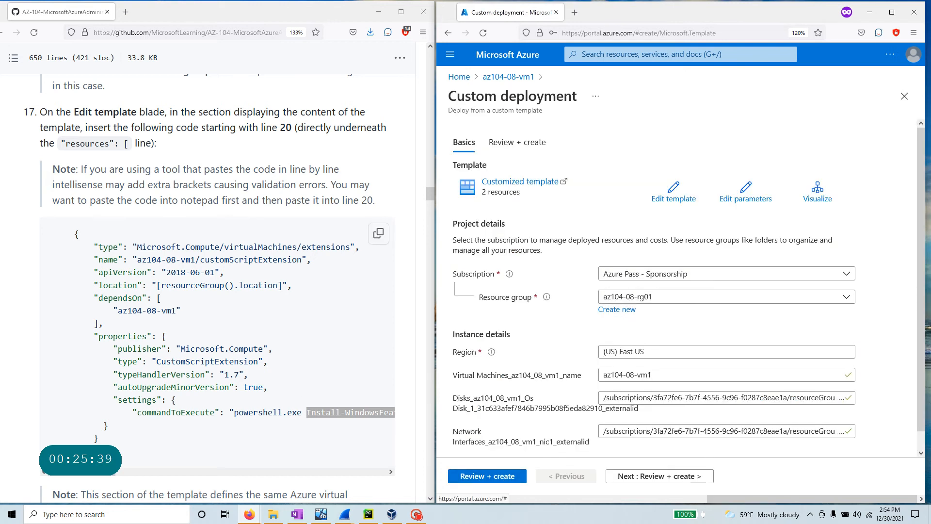
pyautogui.scroll(-3, 213, 291)
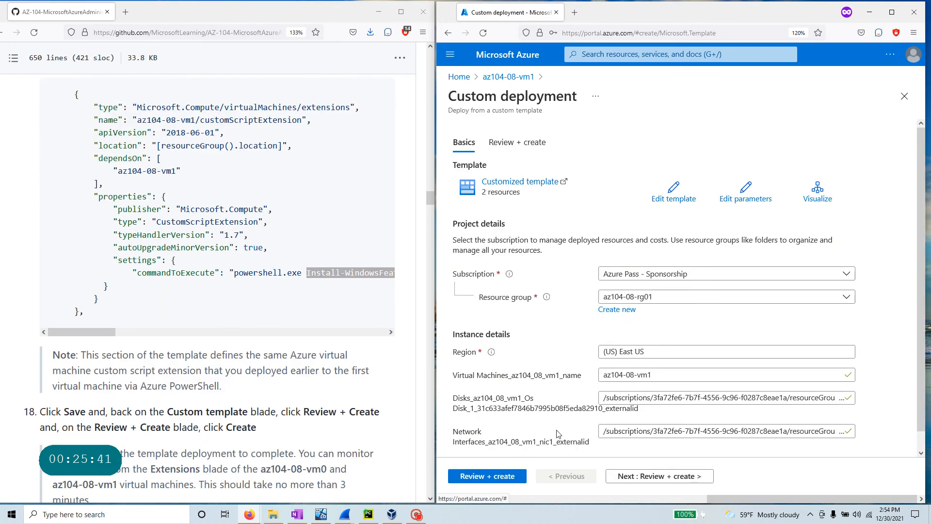
pyautogui.scroll(-2, 213, 291)
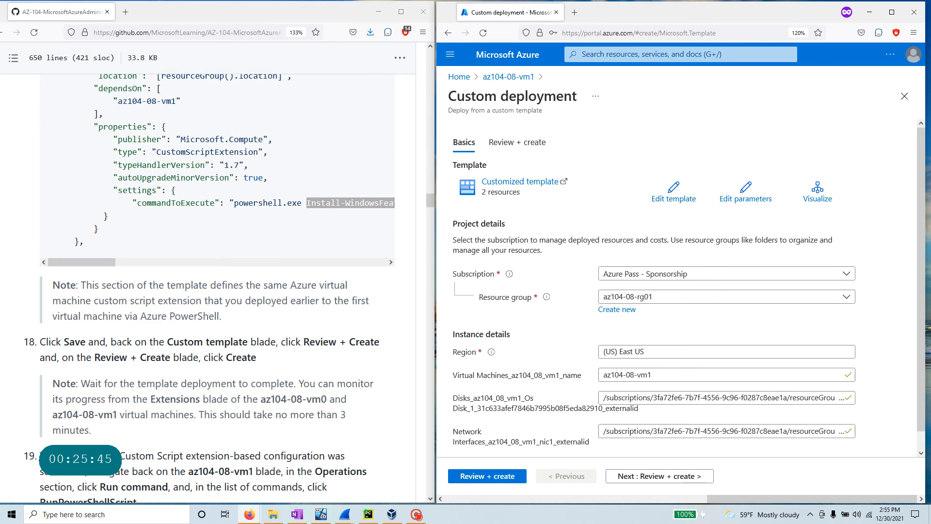
pyautogui.moveTo(159, 342); pyautogui.dragTo(380, 343)
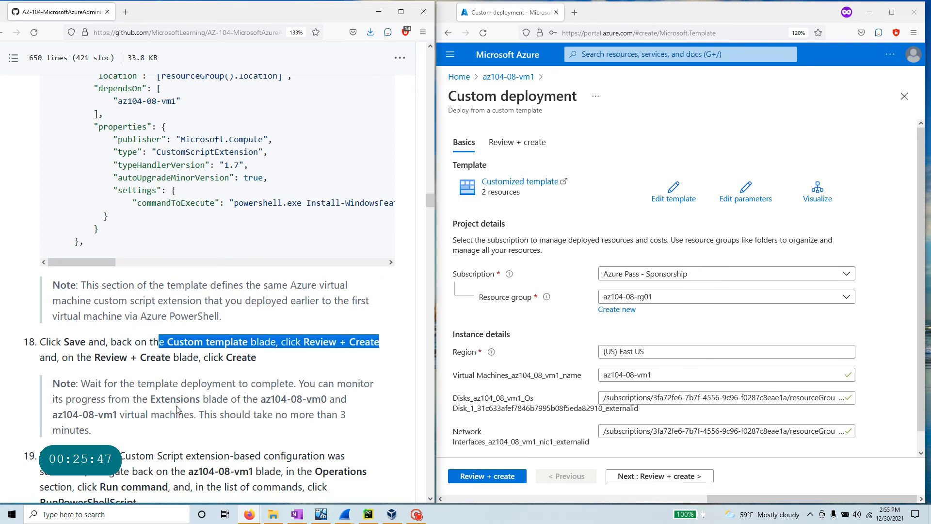
pyautogui.click(505, 477)
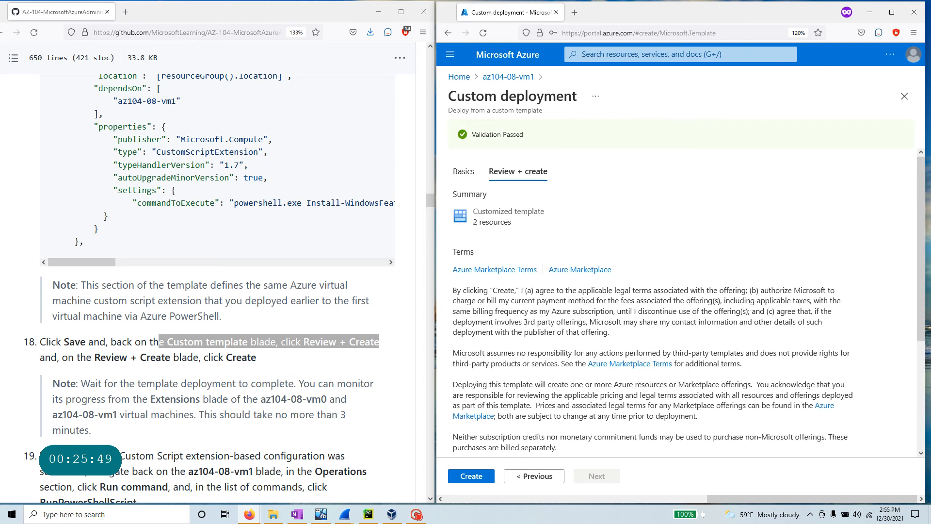
pyautogui.click(477, 480)
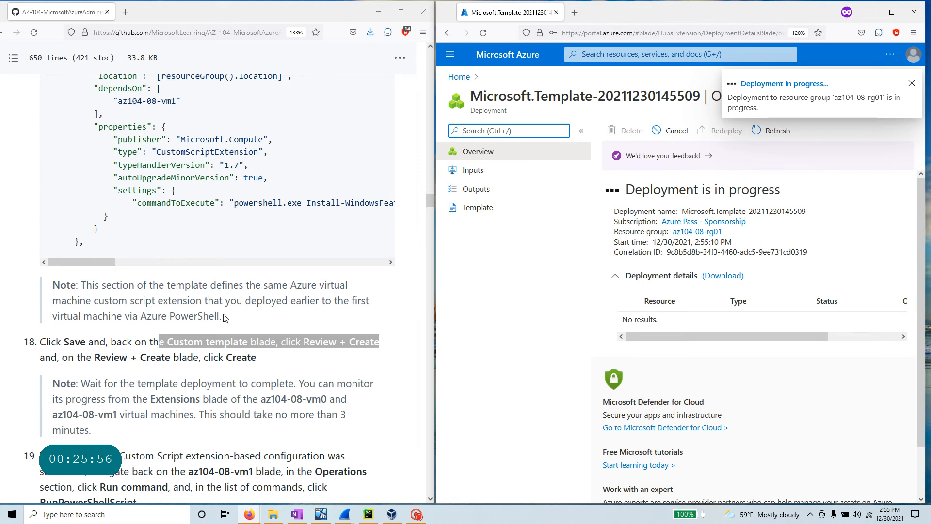
# - Review the extension type, Web-Server command and steps 18-19 in the lab while deployment runs
pyautogui.scroll(3, 184, 228)
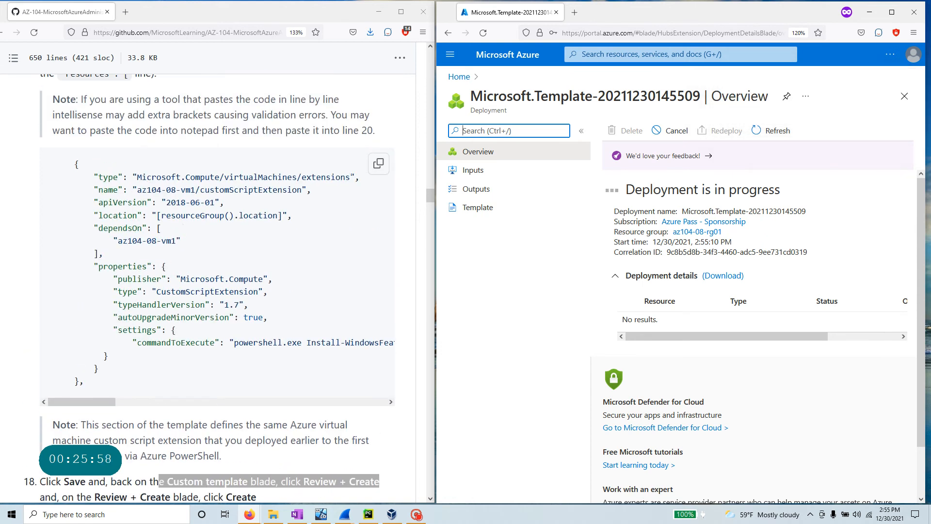
pyautogui.moveTo(350, 178); pyautogui.dragTo(138, 177)
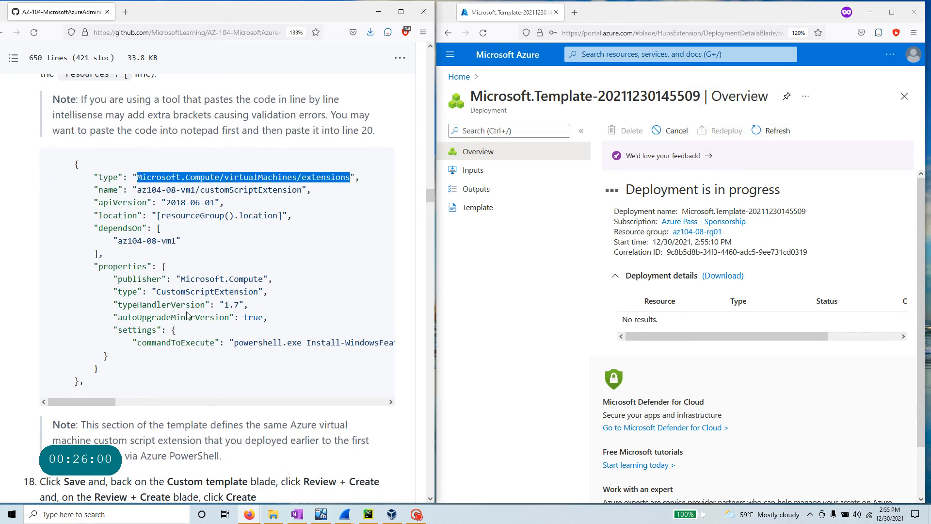
pyautogui.moveTo(95, 402); pyautogui.dragTo(160, 402)
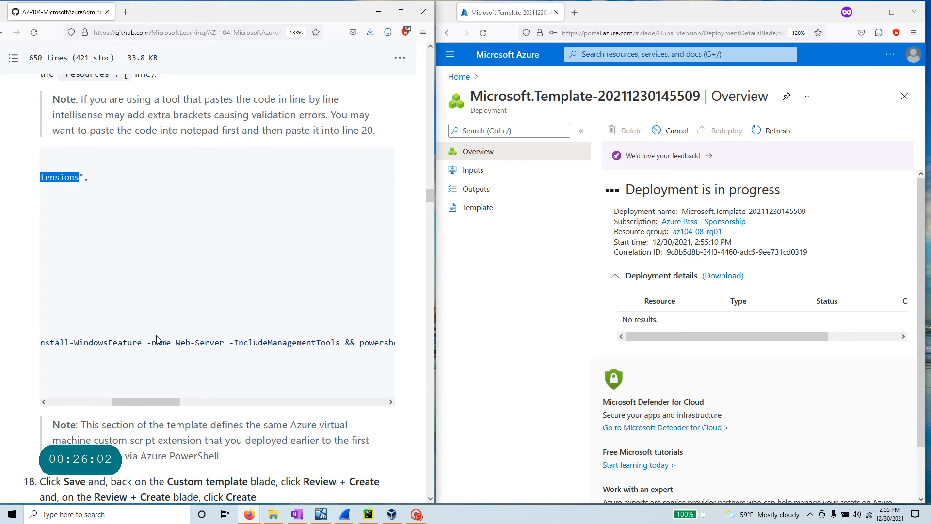
pyautogui.moveTo(153, 343); pyautogui.dragTo(224, 342)
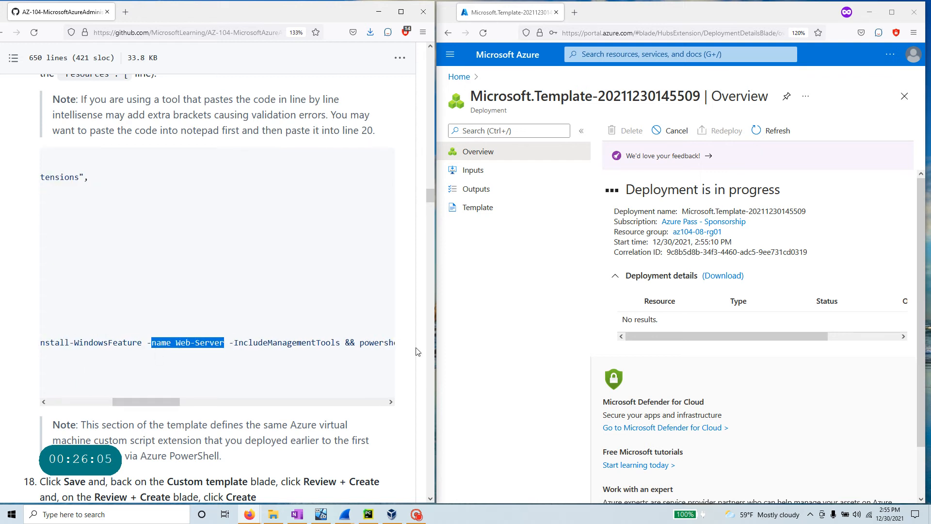
pyautogui.moveTo(161, 400); pyautogui.dragTo(97, 400)
pyautogui.scroll(-1, 97, 399)
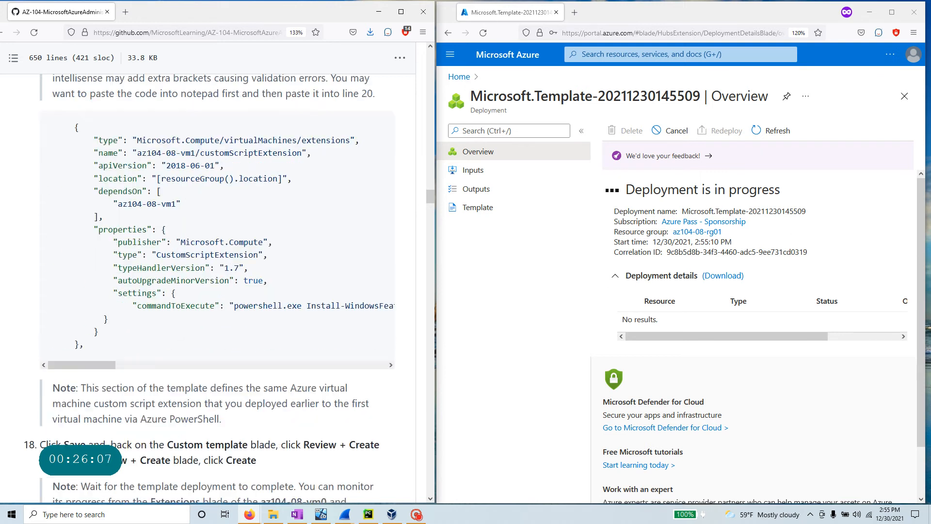
pyautogui.scroll(-1, 148, 344)
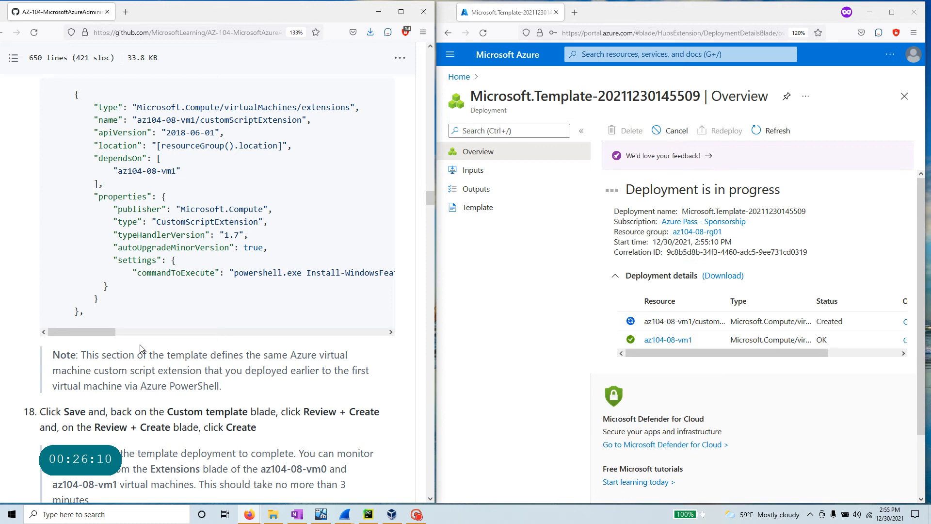
pyautogui.scroll(-4, 144, 347)
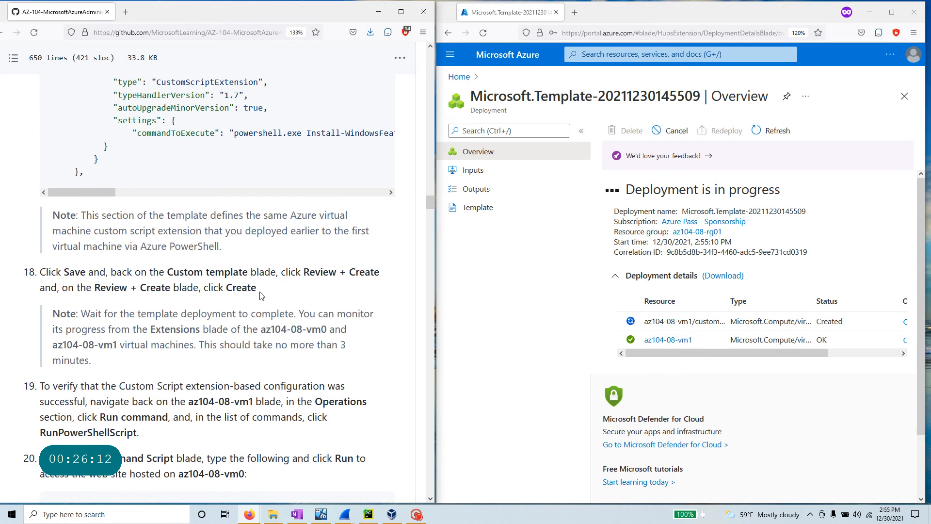
pyautogui.moveTo(263, 295); pyautogui.dragTo(4, 280)
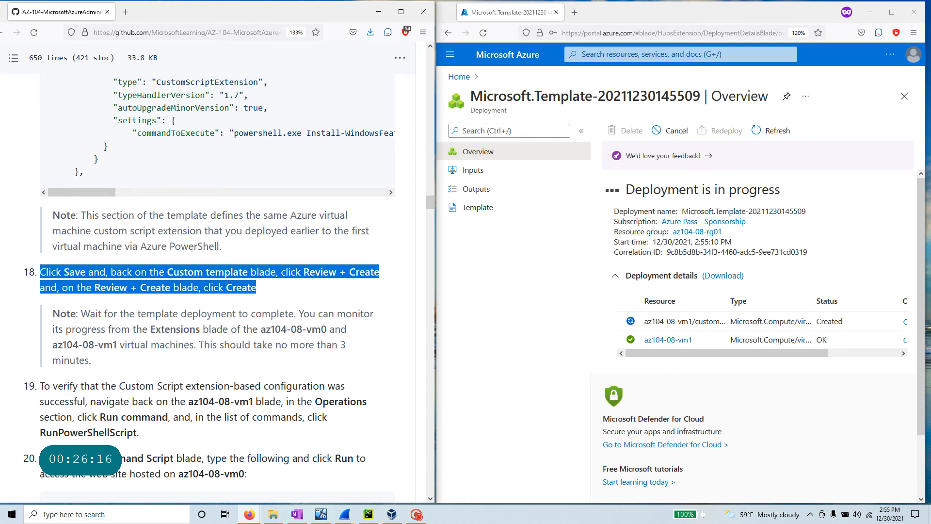
pyautogui.moveTo(200, 345); pyautogui.dragTo(338, 367)
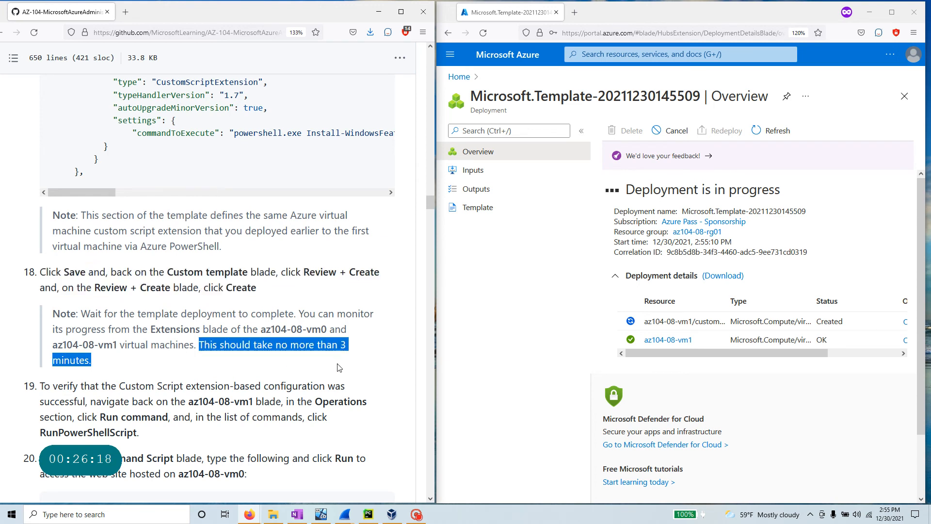
pyautogui.scroll(-3, 338, 367)
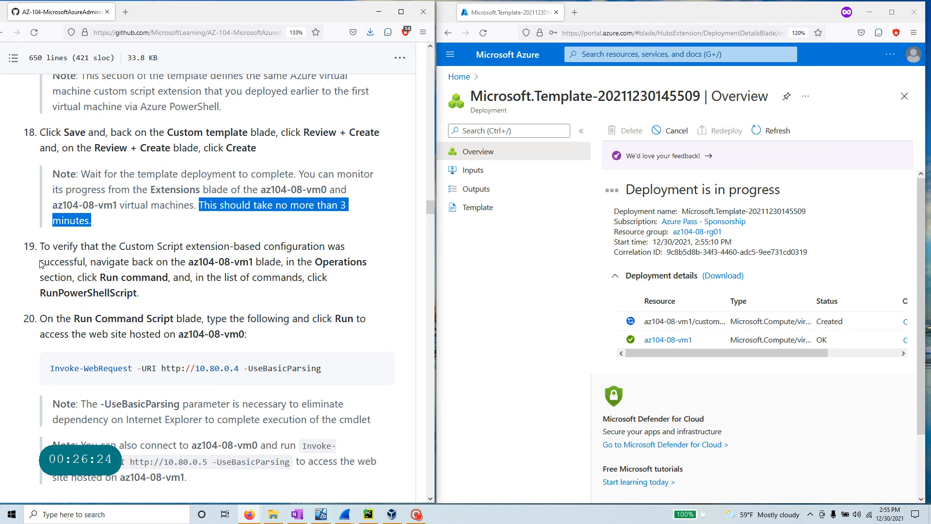
pyautogui.moveTo(189, 262); pyautogui.dragTo(256, 262)
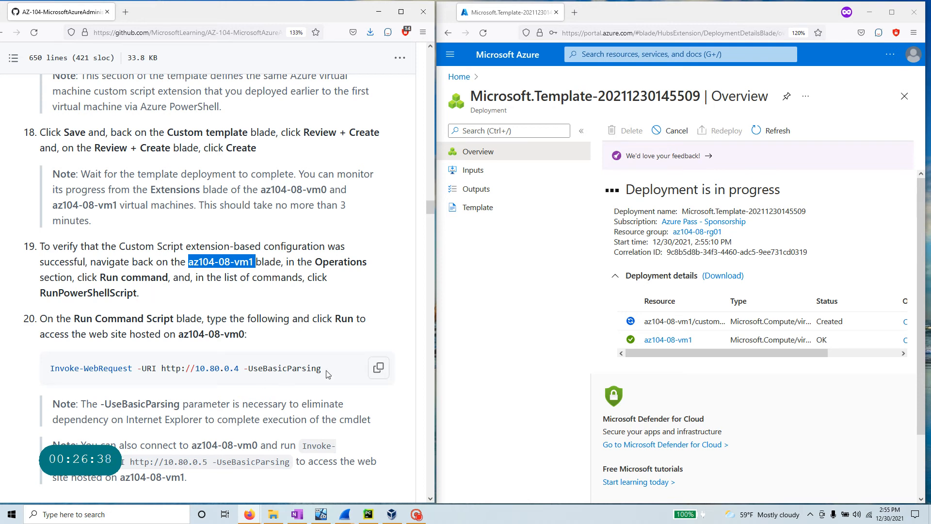
pyautogui.moveTo(329, 374); pyautogui.dragTo(48, 360)
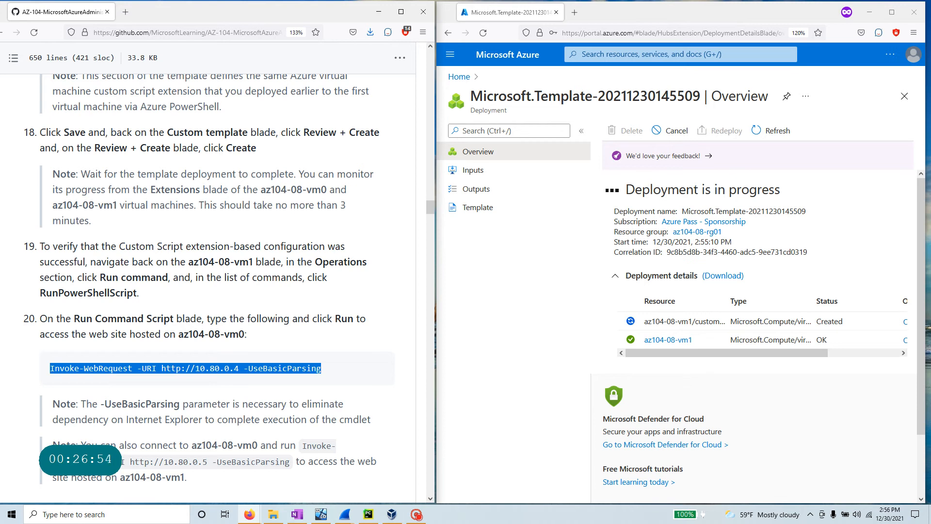
pyautogui.moveTo(392, 514)
pyautogui.click(416, 515)
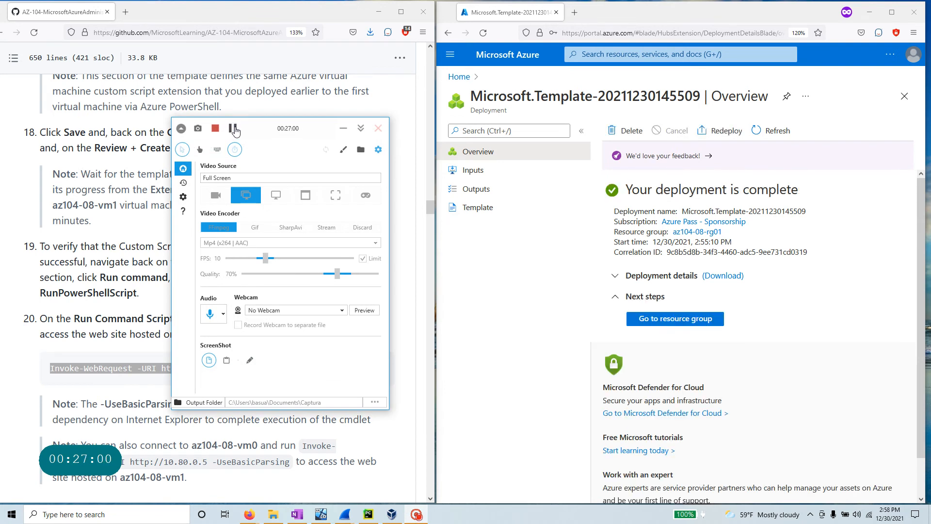
# - Copy the VM name az104-08-vm1 from step 19 of the lab instructions
pyautogui.click(344, 129)
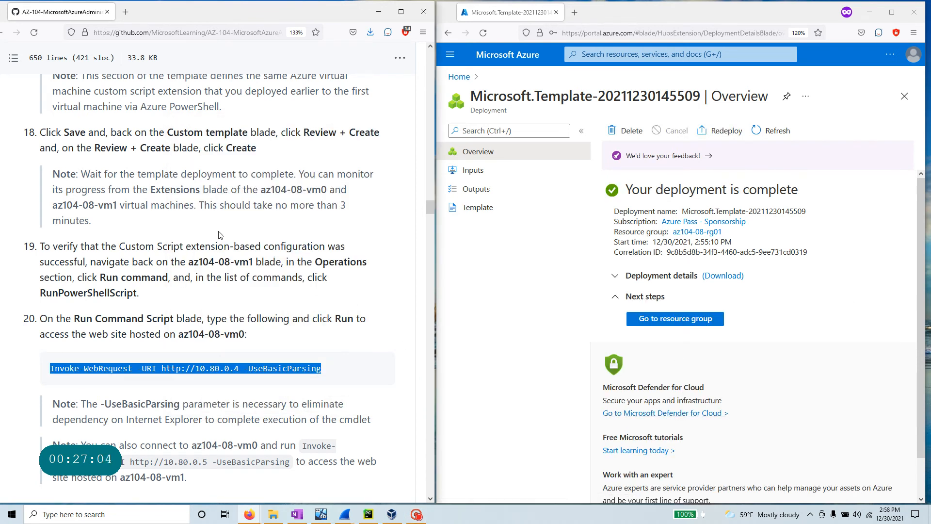
pyautogui.scroll(3, 220, 235)
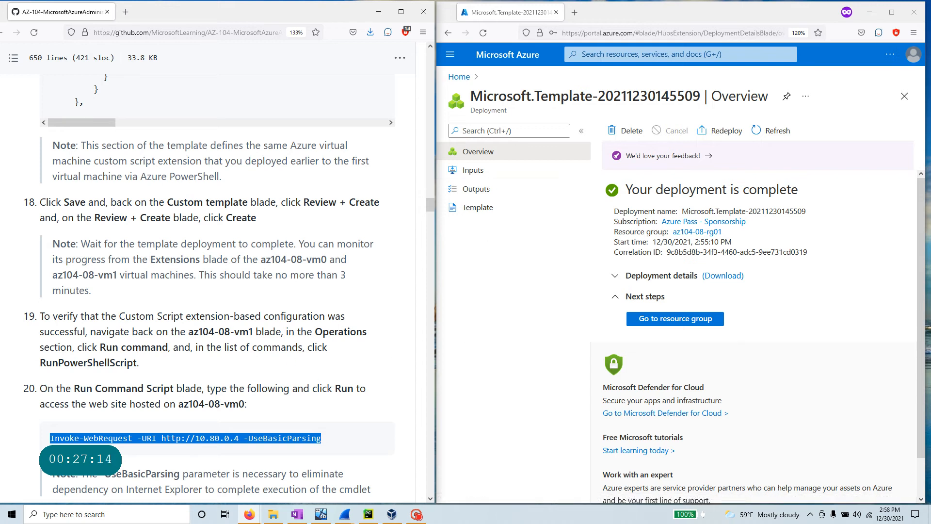
pyautogui.moveTo(189, 332); pyautogui.dragTo(252, 332)
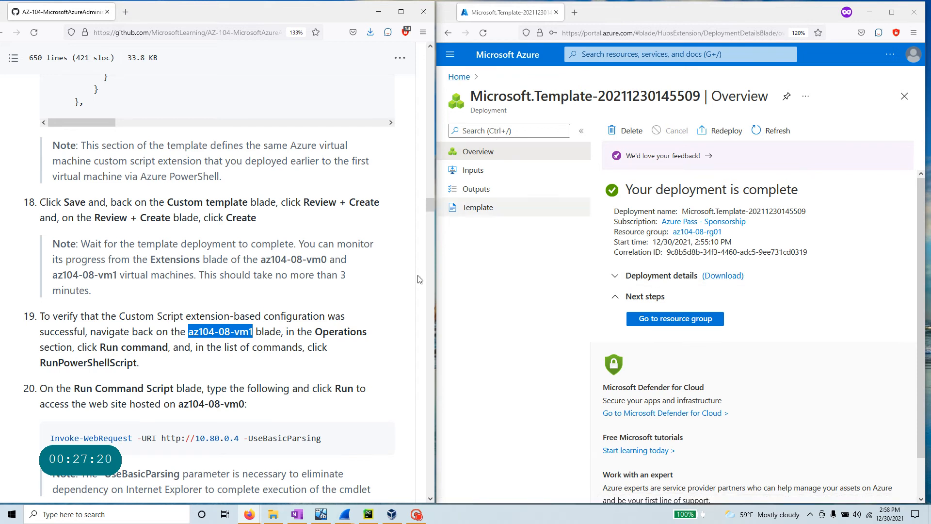
pyautogui.rightClick(244, 332)
pyautogui.click(275, 343)
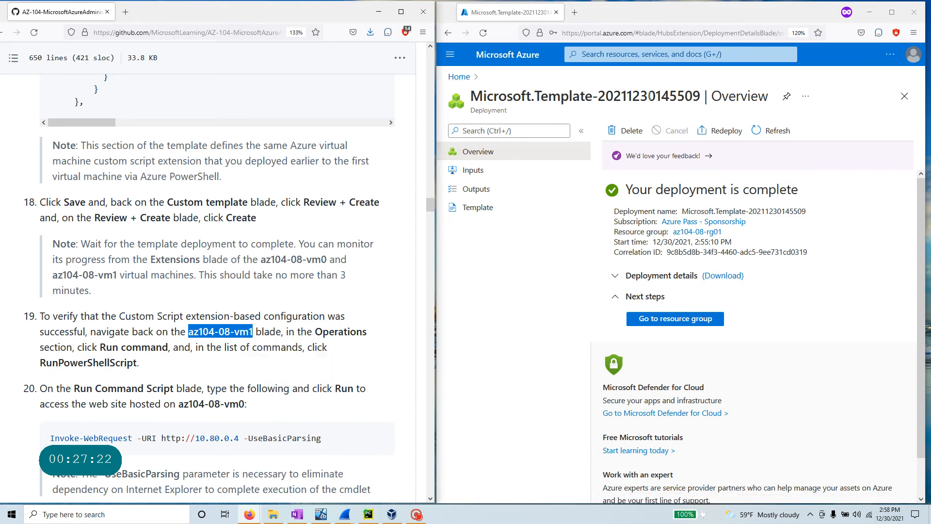
pyautogui.click(631, 49)
# - Paste az104-08-vm1 into the portal search and open the virtual machine
pyautogui.hotkey('ctrl', 'v')
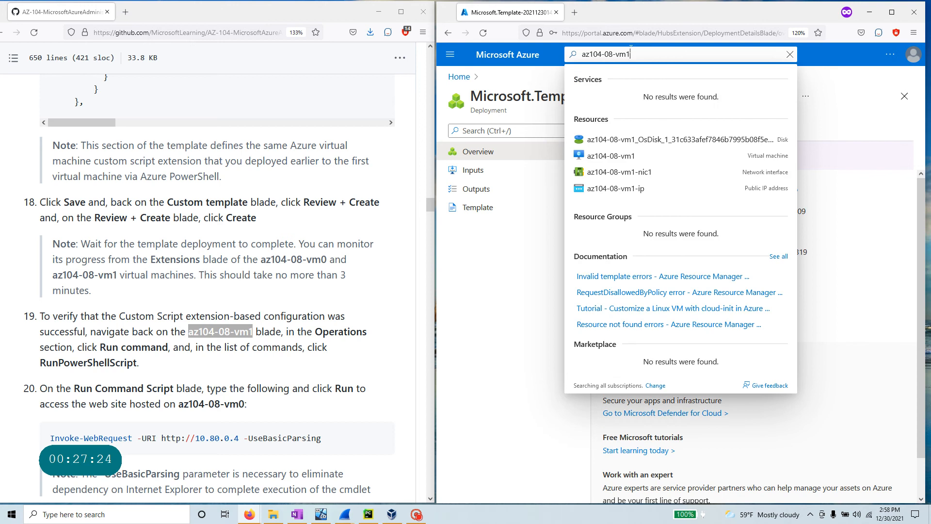
pyautogui.press('Return')
pyautogui.click(587, 55)
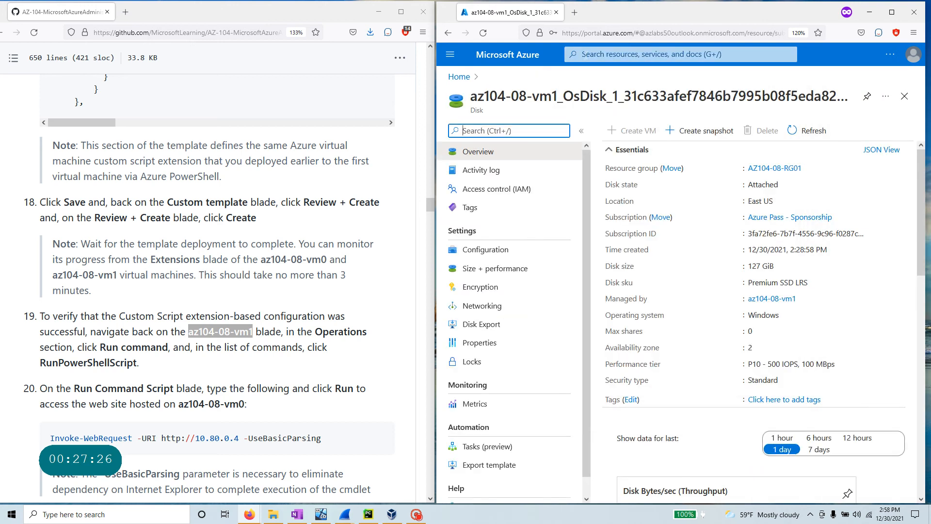
pyautogui.hotkey('ctrl', 'v')
pyautogui.click(610, 53)
pyautogui.hotkey('ctrl', 'v')
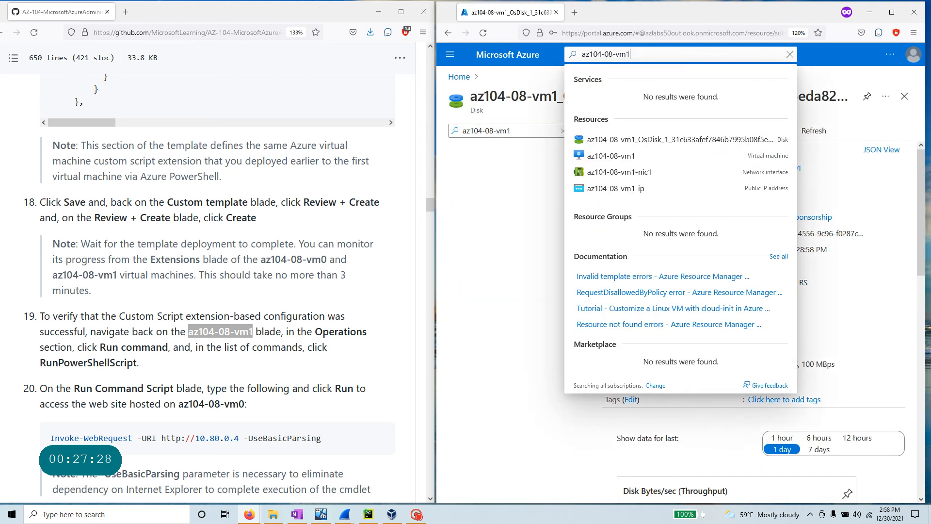
pyautogui.click(629, 158)
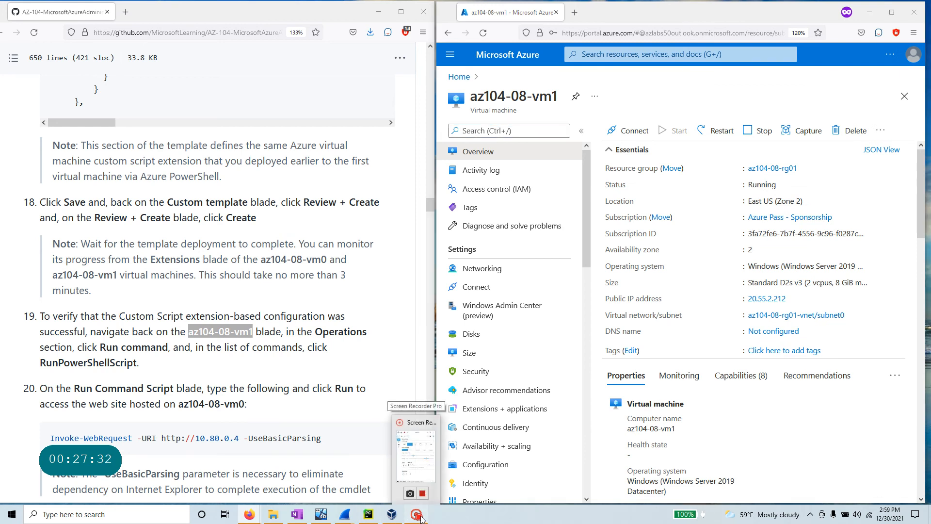
# - Try filtering the VM menu with 'Op', then clear the filter
pyautogui.click(417, 451)
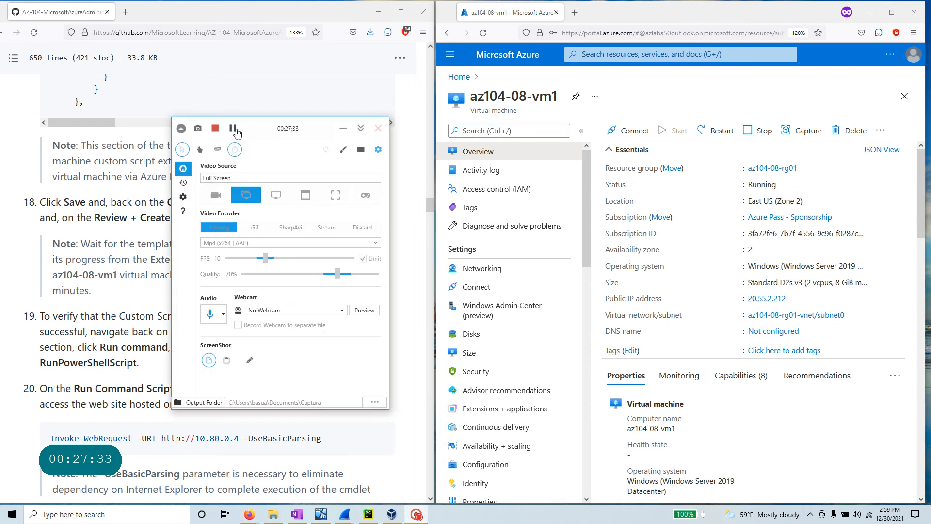
pyautogui.click(344, 128)
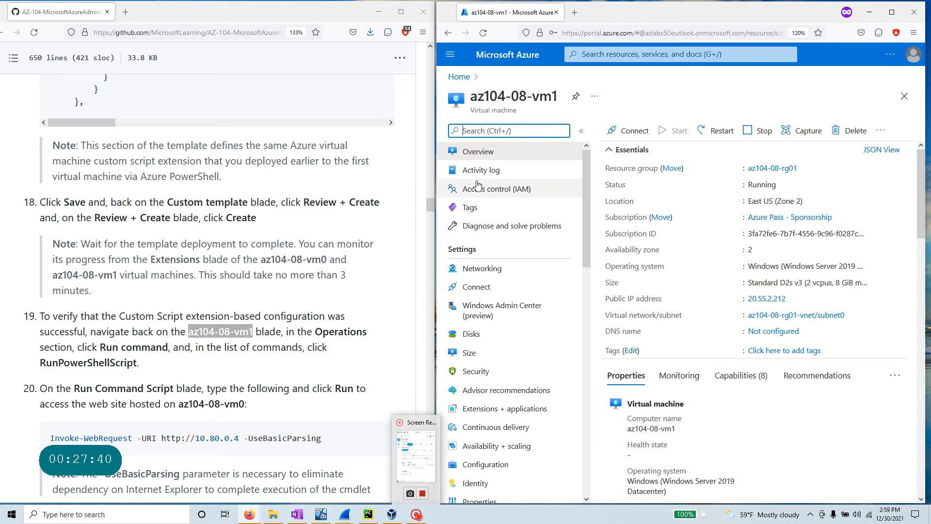
pyautogui.write('Opera')
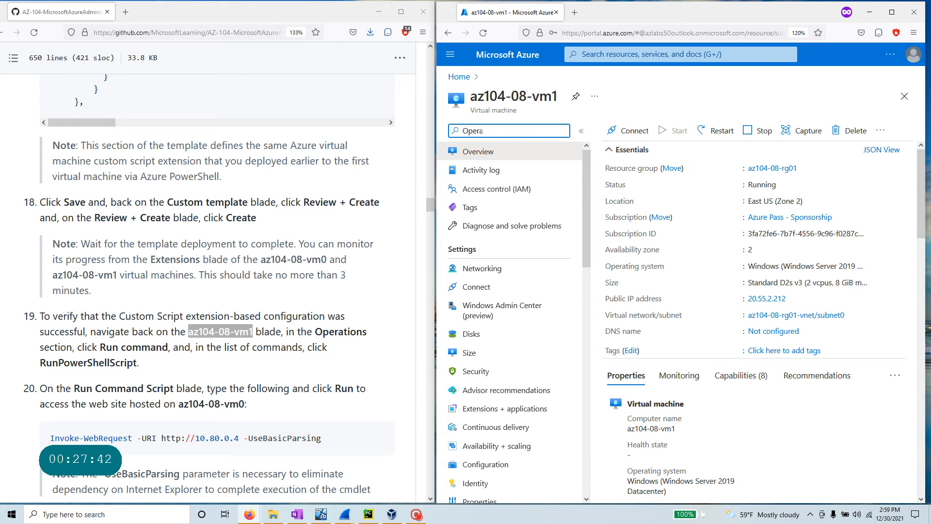
pyautogui.press('BackSpace')
pyautogui.press('BackSpace')
pyautogui.press('BackSpace')
pyautogui.press('BackSpace')
pyautogui.press('BackSpace')
pyautogui.hotkey('alt', 'Tab')
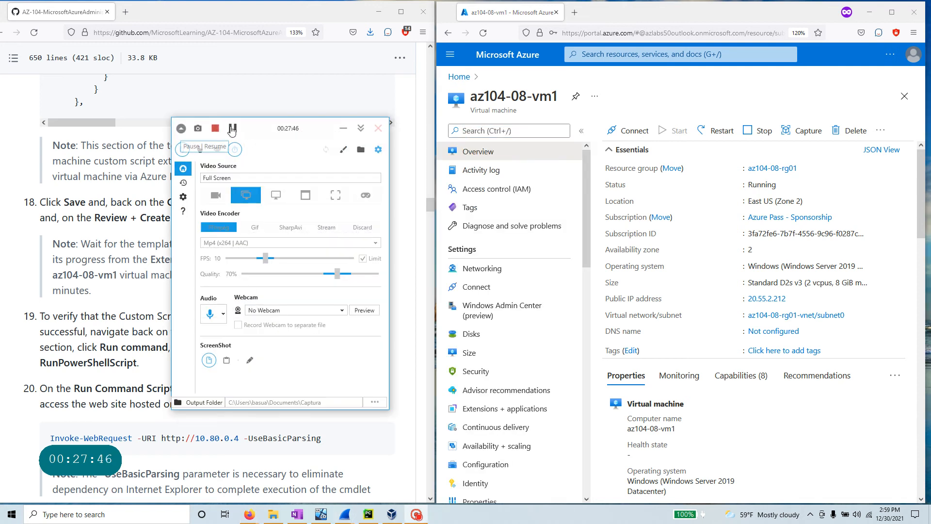
pyautogui.click(233, 129)
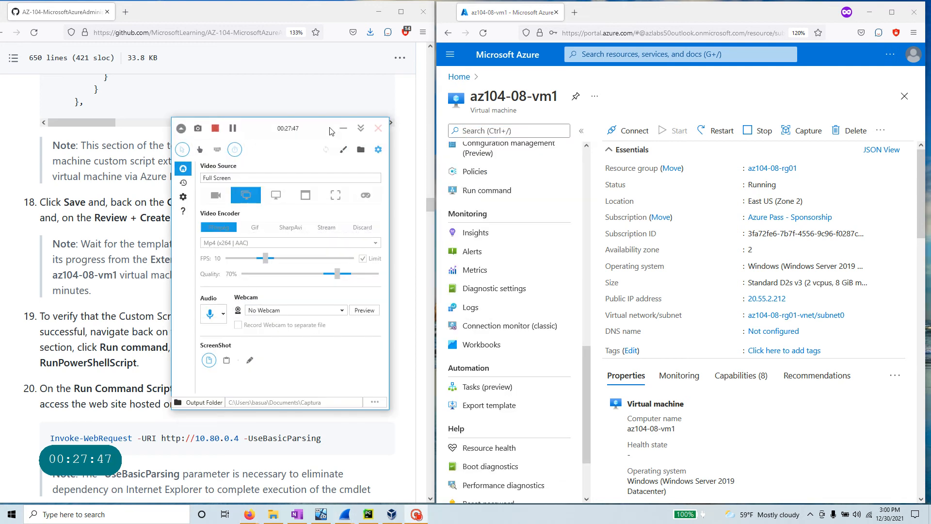
# - Filter vm1's menu with 'run', open Run command, and start a RunPowerShellScript
pyautogui.click(343, 128)
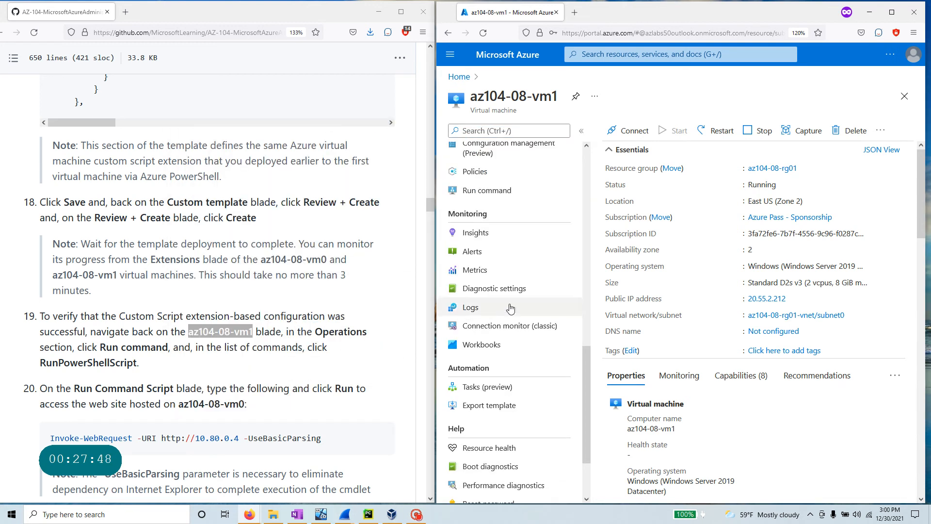
pyautogui.scroll(5, 510, 306)
pyautogui.doubleClick(489, 247)
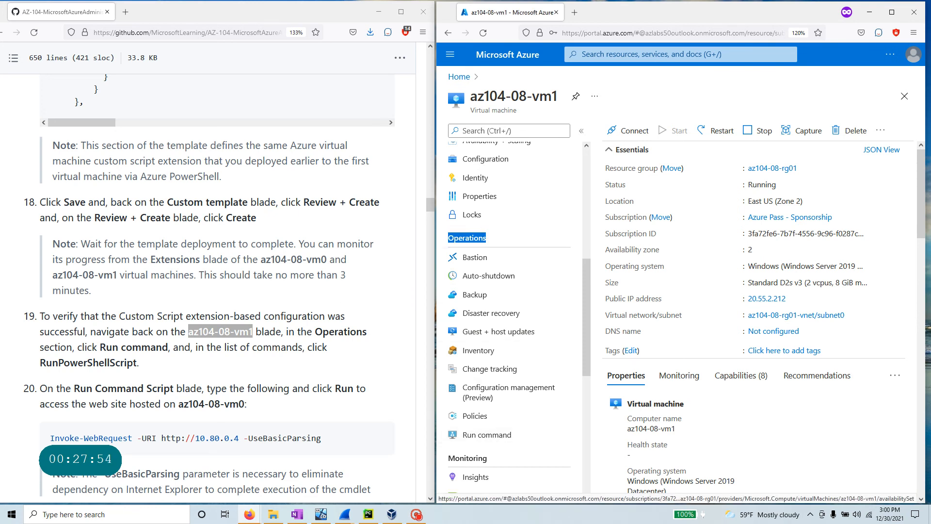
pyautogui.click(517, 131)
pyautogui.scroll(6, 521, 326)
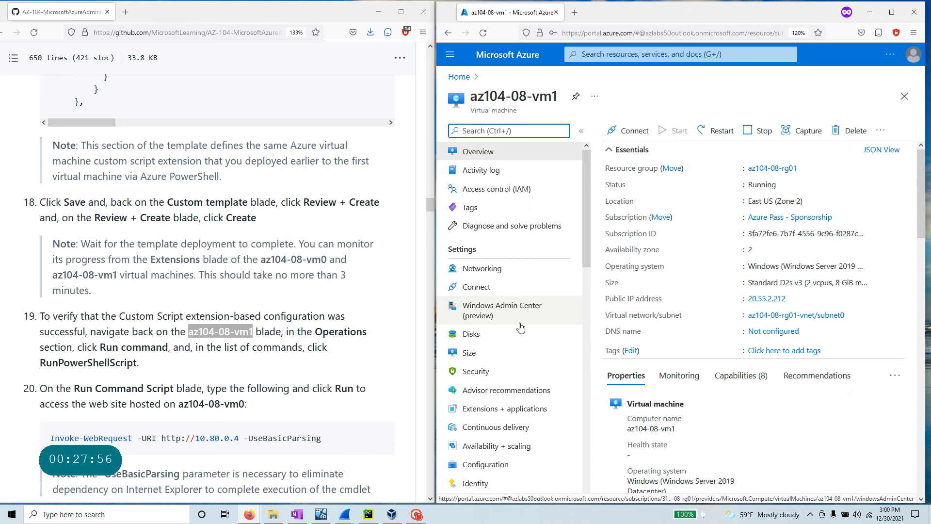
pyautogui.write('run')
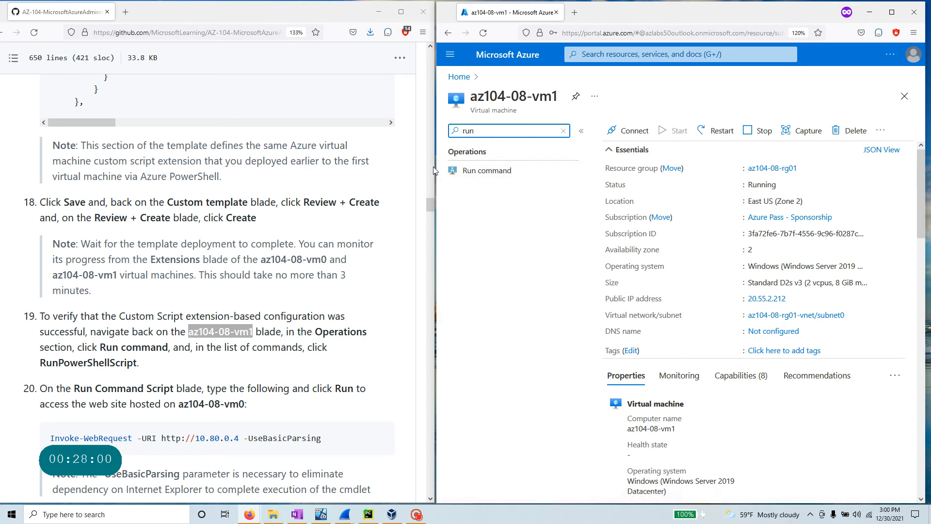
pyautogui.click(507, 174)
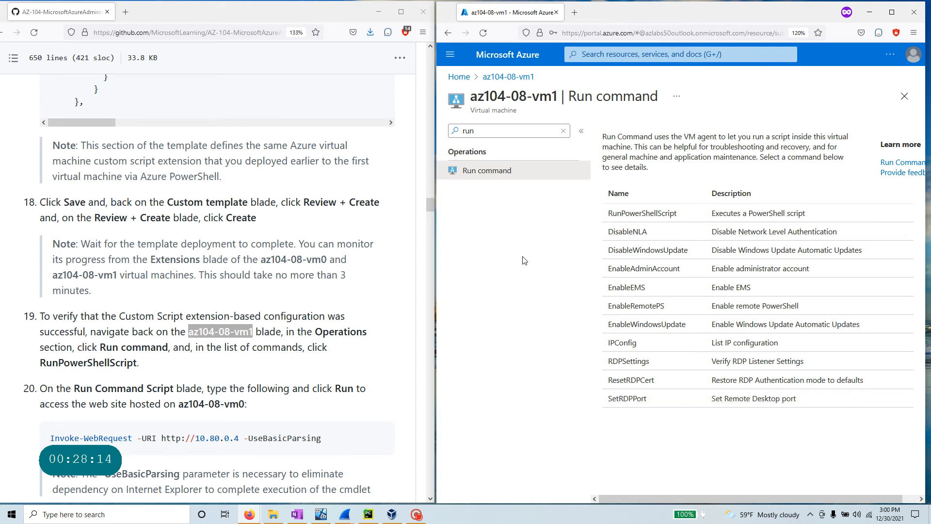
pyautogui.click(654, 217)
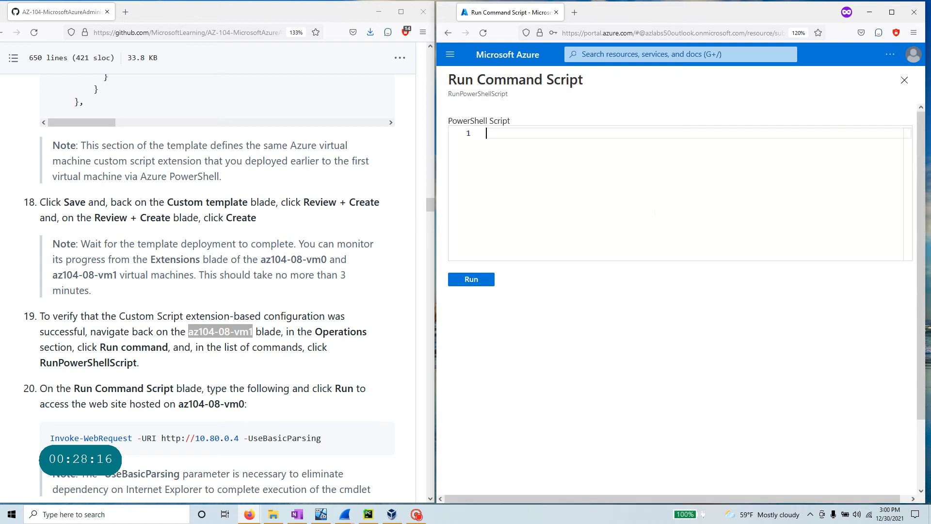
pyautogui.scroll(-3, 218, 291)
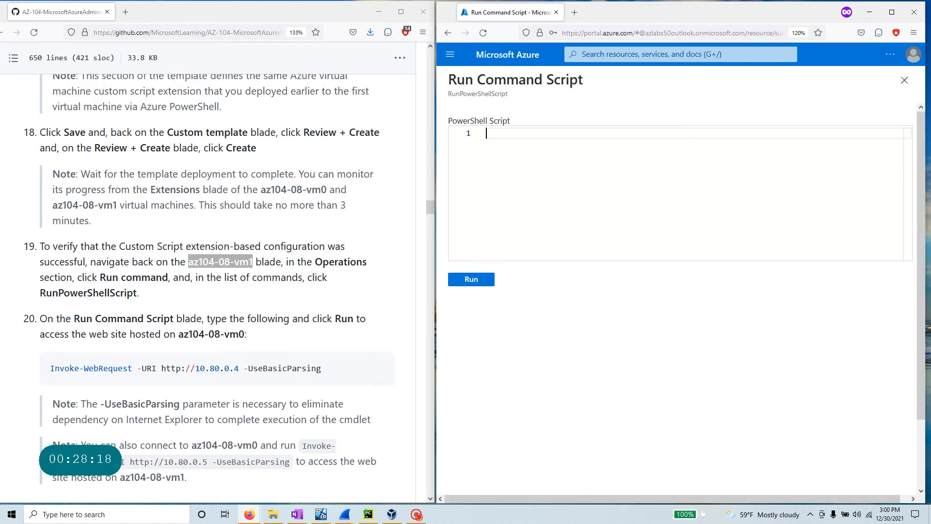
pyautogui.moveTo(322, 368); pyautogui.dragTo(50, 369)
pyautogui.rightClick(71, 367)
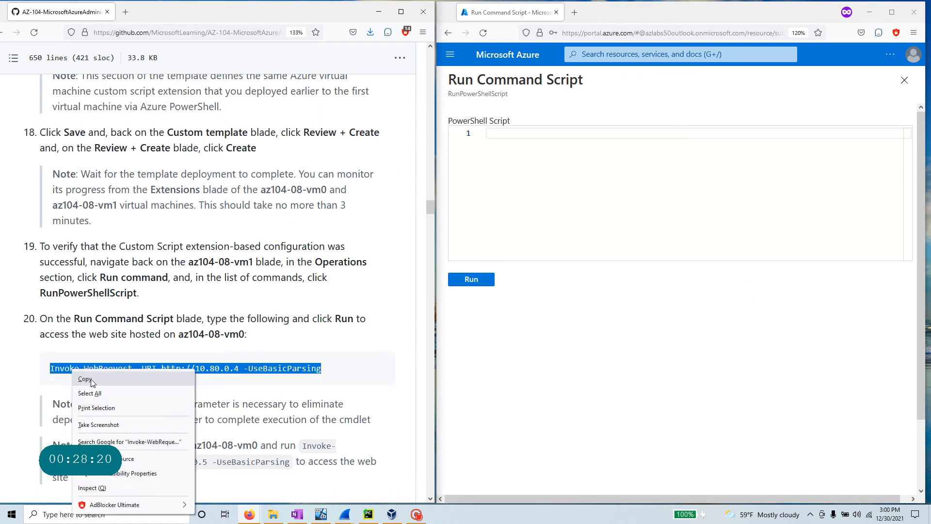
pyautogui.click(85, 380)
pyautogui.click(557, 184)
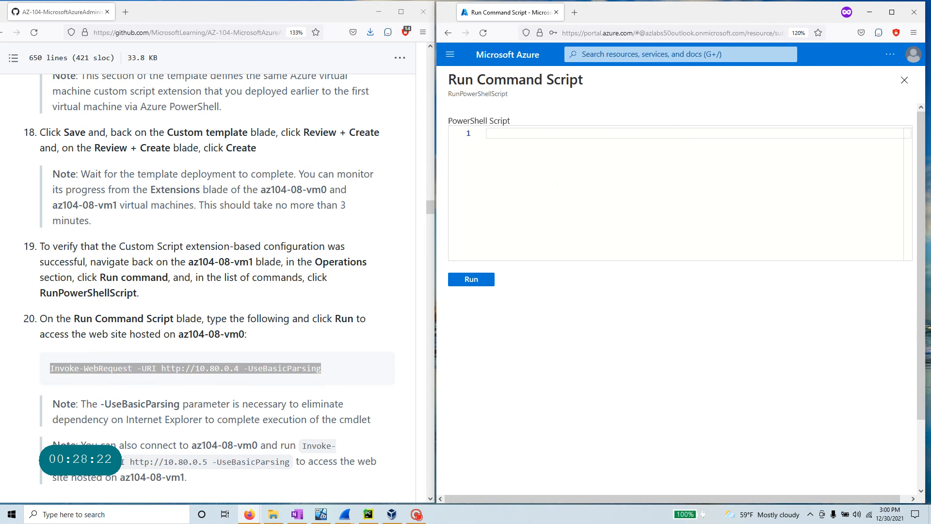
pyautogui.hotkey('ctrl', 'v')
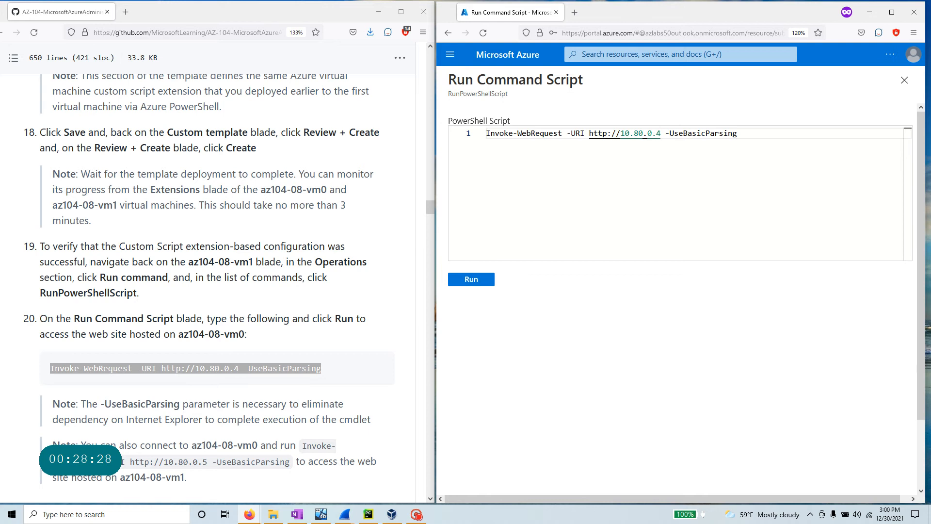
pyautogui.moveTo(660, 133); pyautogui.dragTo(588, 133)
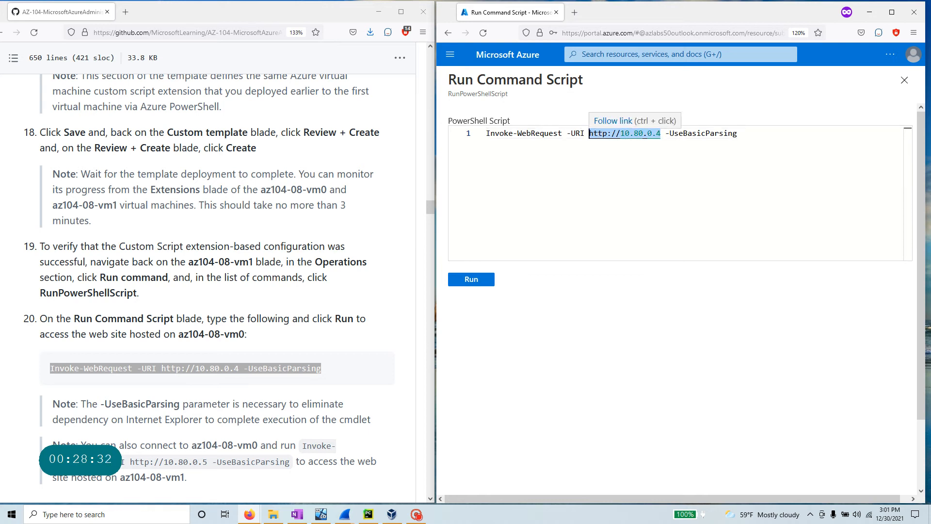
pyautogui.click(484, 280)
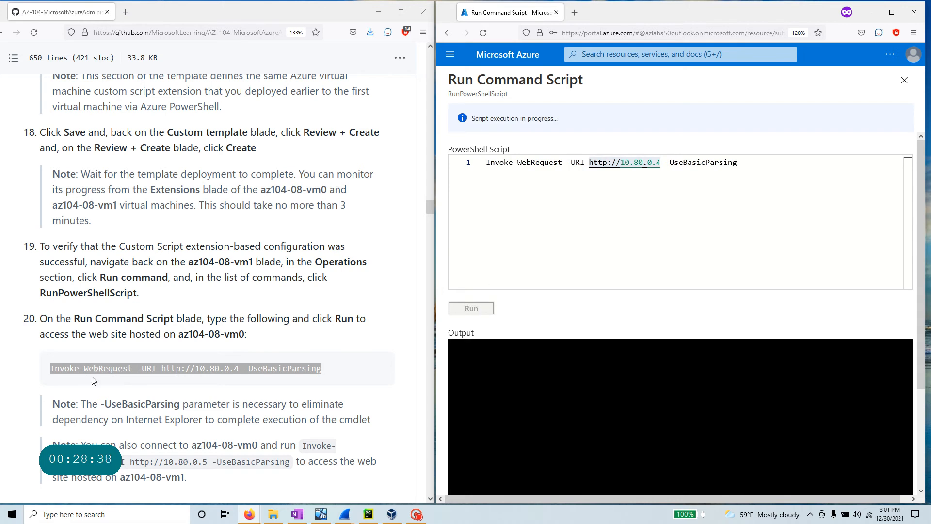
# - Check the script-in-progress status and open the Azure portal home in a new tab
pyautogui.scroll(-3, 92, 380)
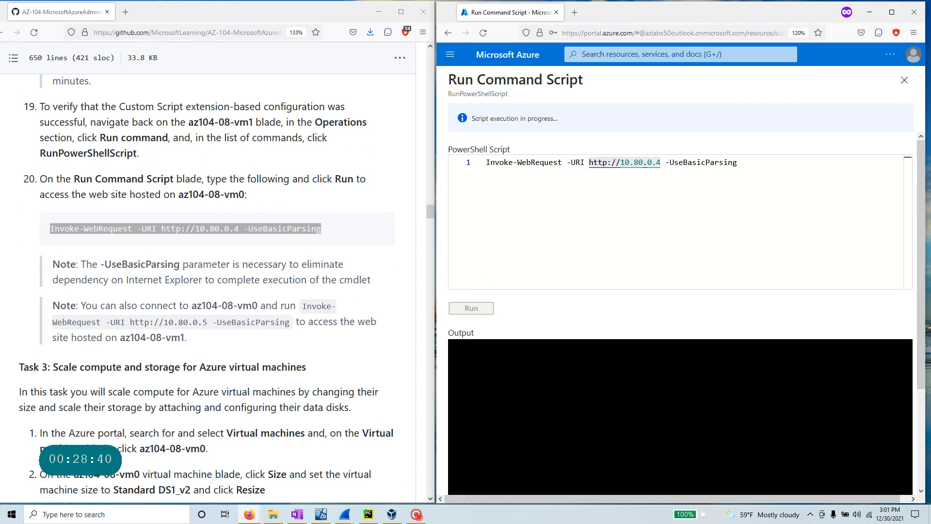
pyautogui.moveTo(101, 264); pyautogui.dragTo(127, 281)
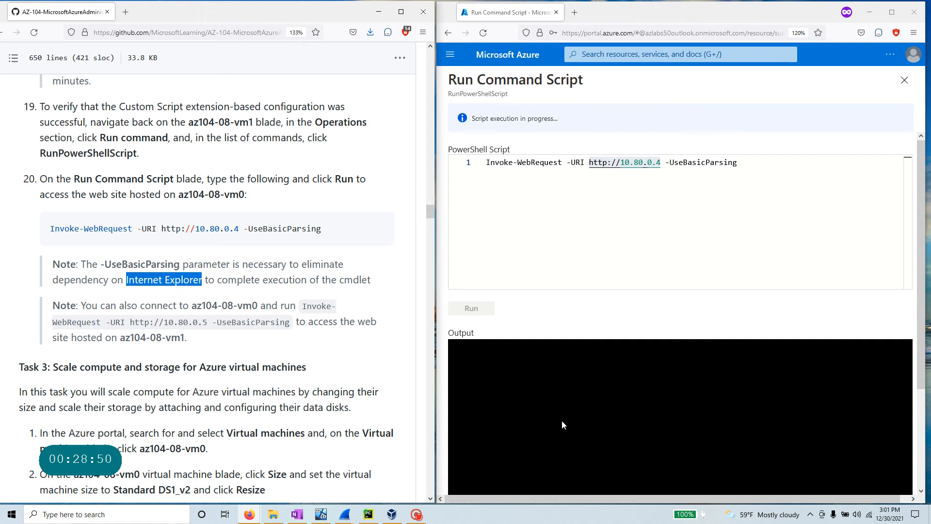
pyautogui.moveTo(558, 118); pyautogui.dragTo(473, 121)
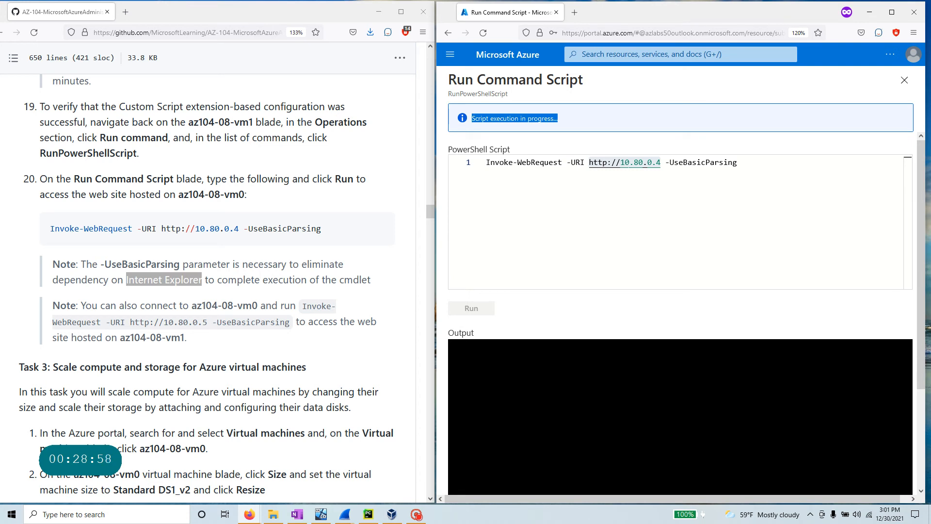
pyautogui.click(577, 15)
pyautogui.hotkey('ctrl', 'shift', 'Tab')
pyautogui.rightClick(495, 55)
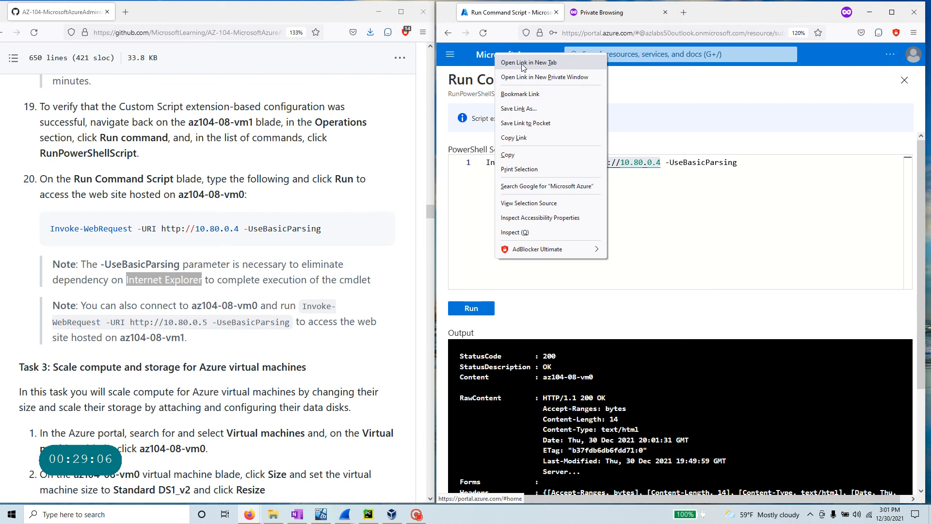
pyautogui.click(524, 63)
# - Confirm the StatusCode 200 OK output and highlight the step 20 notes about az104-08-vm0
pyautogui.doubleClick(548, 367)
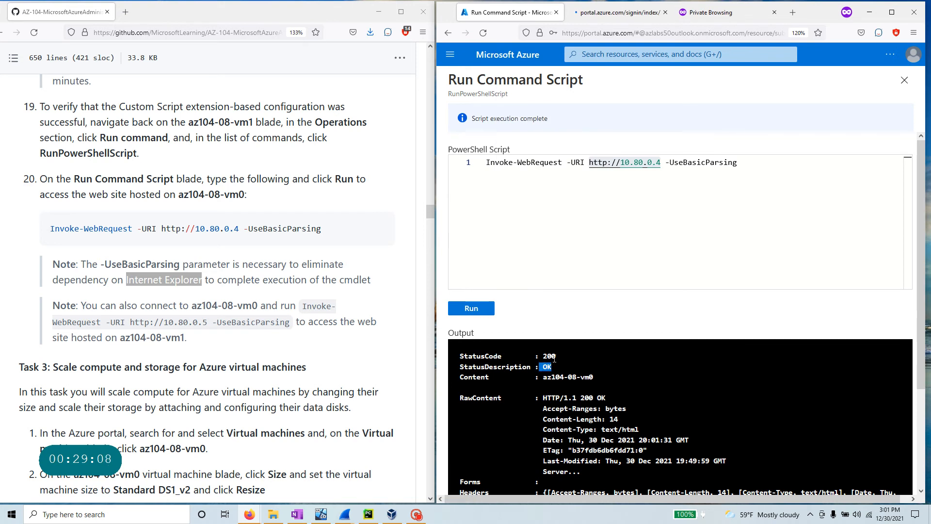
pyautogui.moveTo(555, 358); pyautogui.dragTo(531, 358)
pyautogui.scroll(-3, 601, 396)
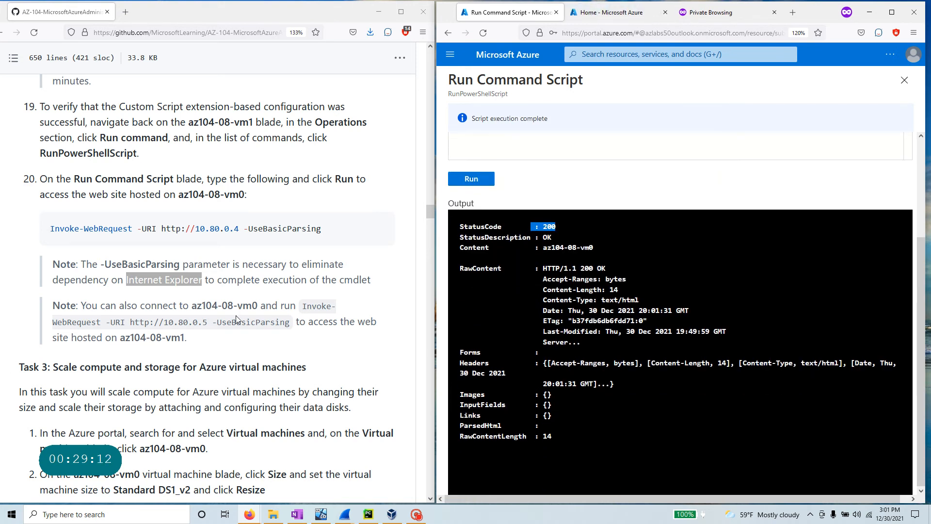
pyautogui.click(245, 295)
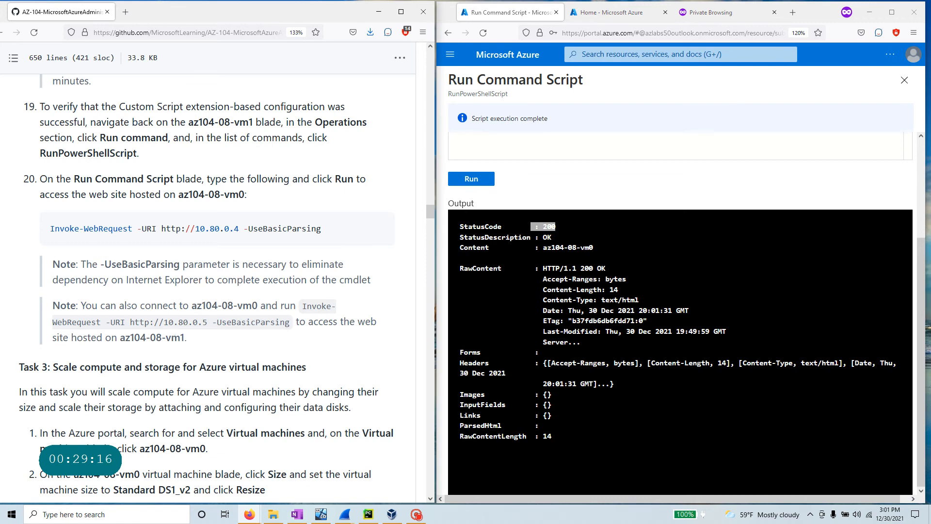
pyautogui.moveTo(188, 305); pyautogui.dragTo(261, 306)
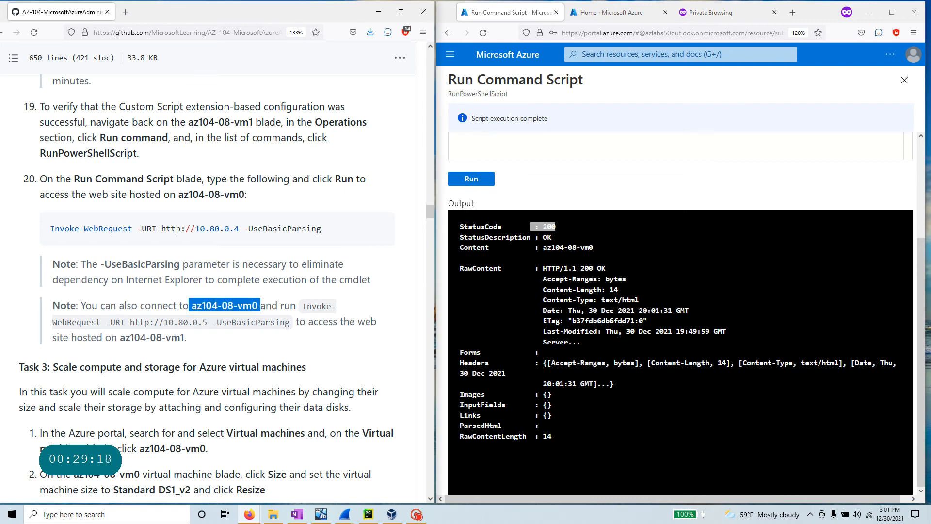
pyautogui.moveTo(52, 322); pyautogui.dragTo(293, 327)
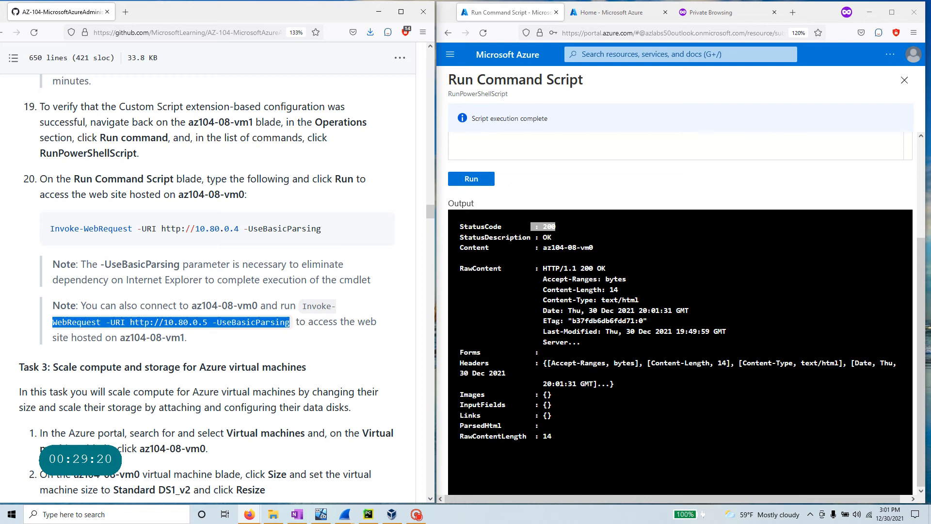
pyautogui.moveTo(188, 339); pyautogui.dragTo(19, 196)
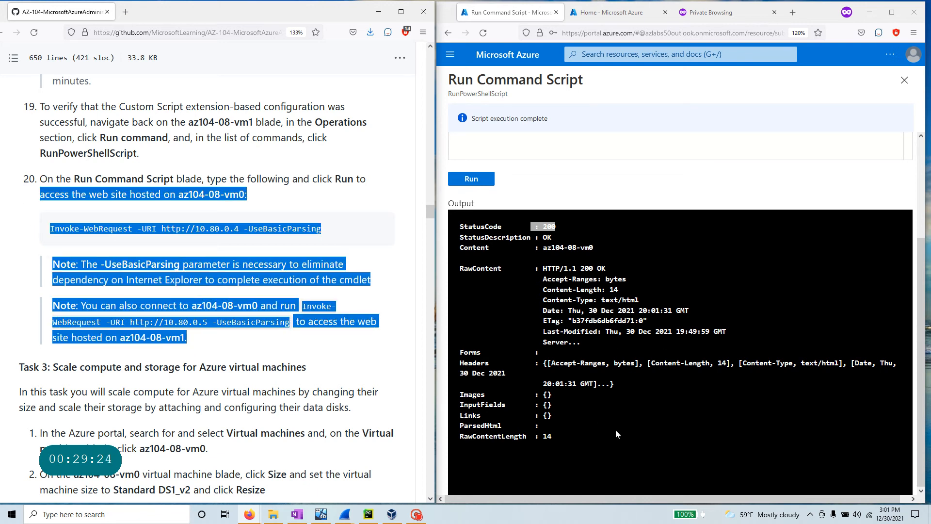
# - Copy az104-08-vm0's public IP 20.51.224.111 from Virtual machines and load it privately
pyautogui.click(583, 54)
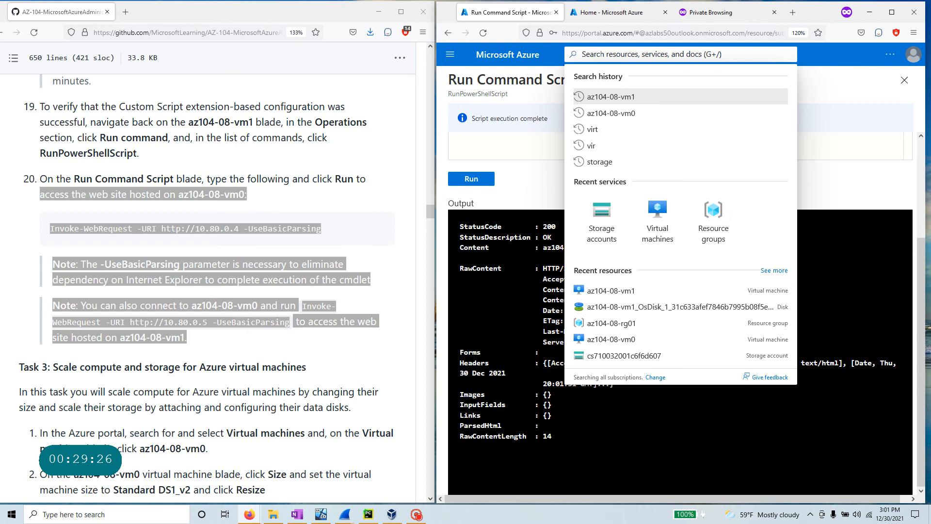
pyautogui.write('vir')
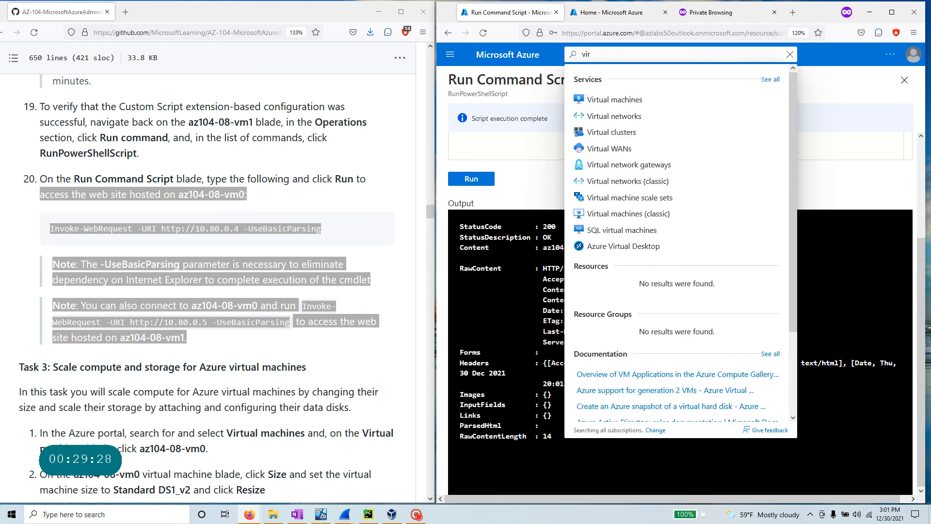
pyautogui.click(615, 99)
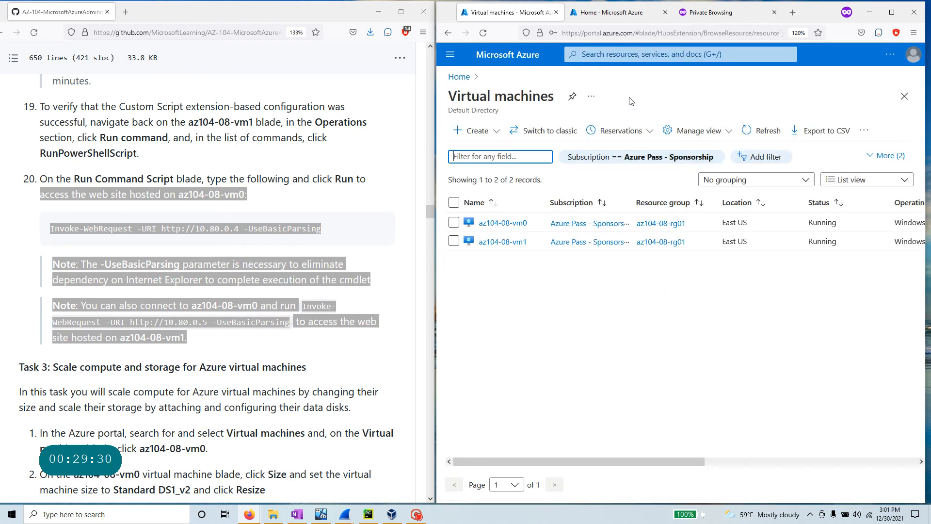
pyautogui.moveTo(659, 460); pyautogui.dragTo(885, 457)
pyautogui.moveTo(788, 223); pyautogui.dragTo(741, 222)
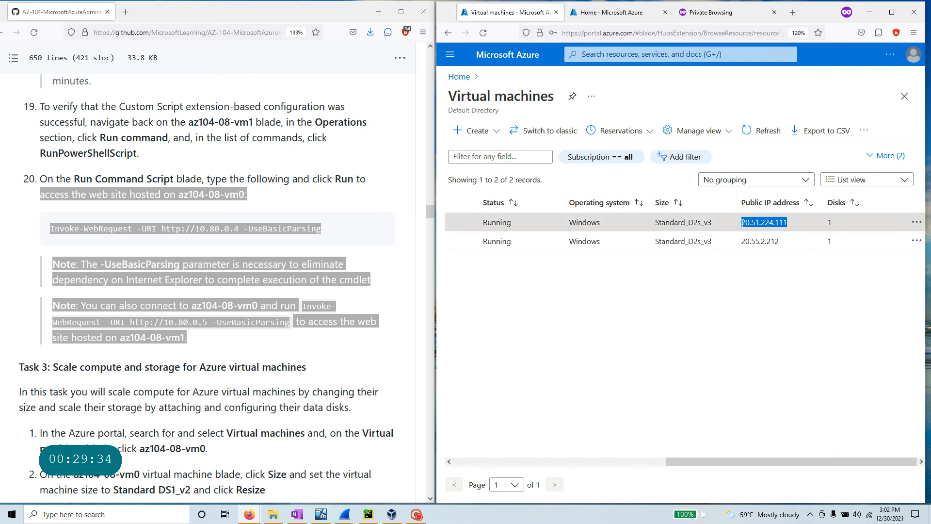
pyautogui.click(711, 12)
pyautogui.write('20.51.224.111')
pyautogui.press('Return')
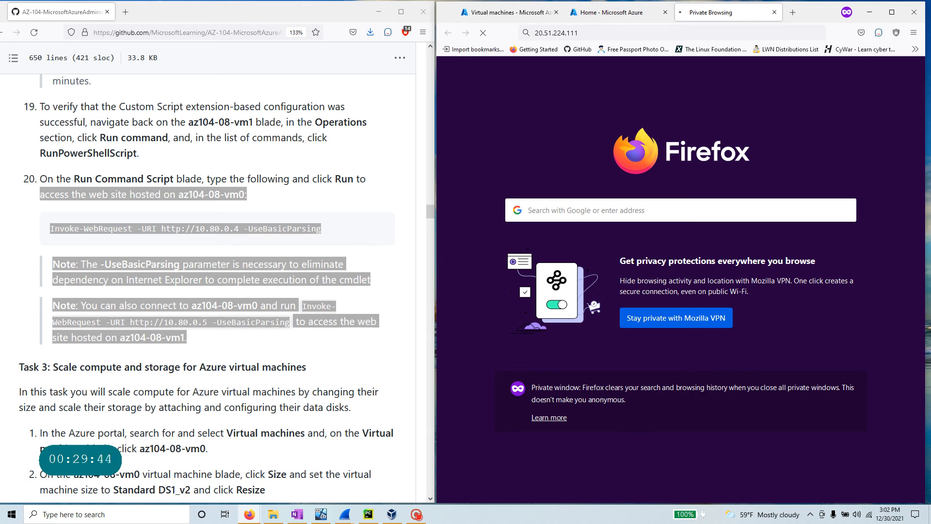
# - Stop loading 20.51.224.111 and close the private browsing tab, returning to Azure home
pyautogui.click(627, 30)
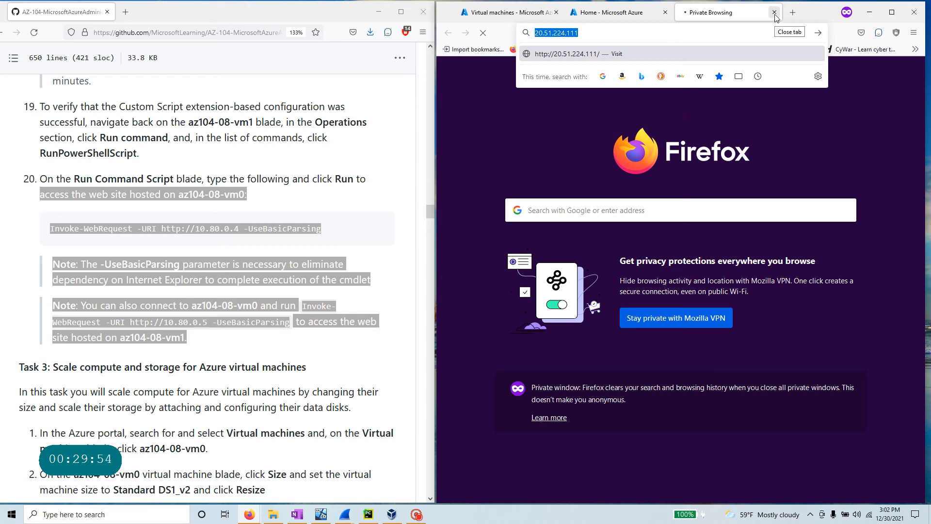
pyautogui.press('End')
pyautogui.hotkey('ctrl', 'a')
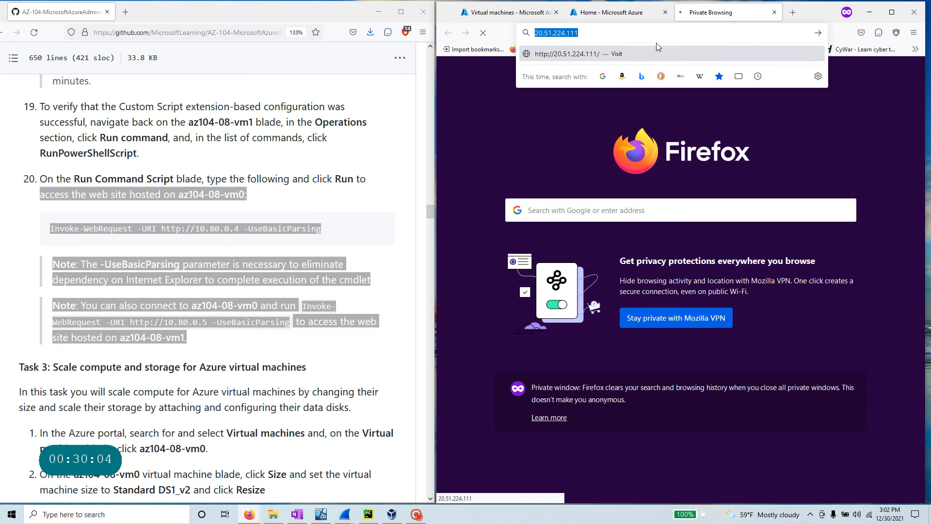
pyautogui.click(774, 12)
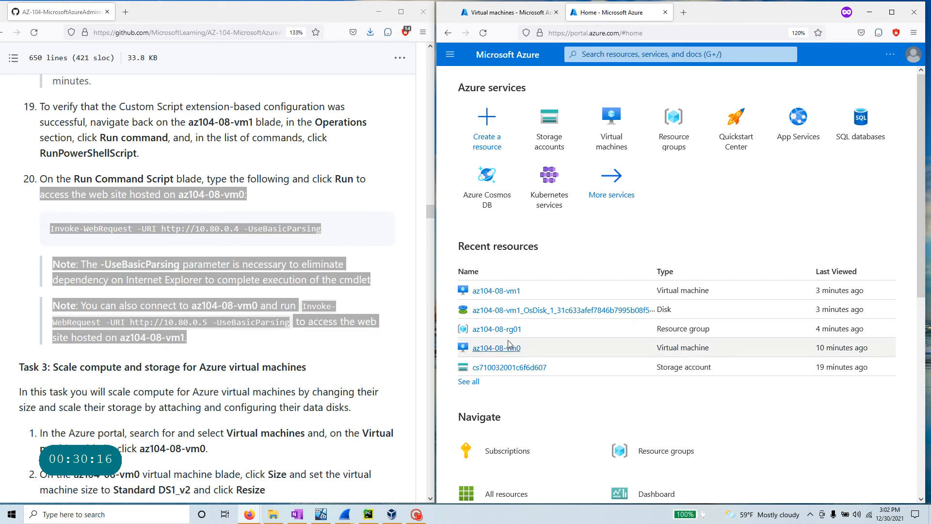
# - Open az104-08-vm0's Run command and choose RunPowerShellScript
pyautogui.click(613, 134)
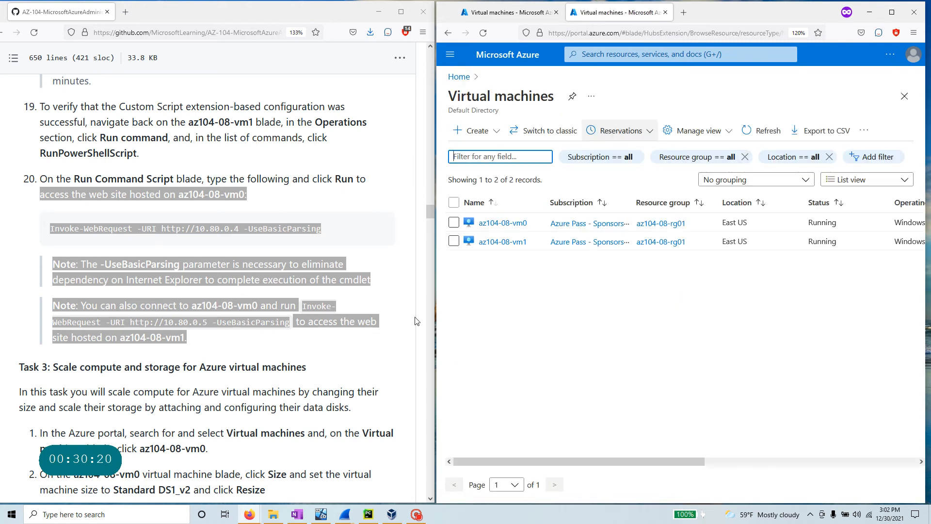
pyautogui.click(258, 313)
pyautogui.click(504, 223)
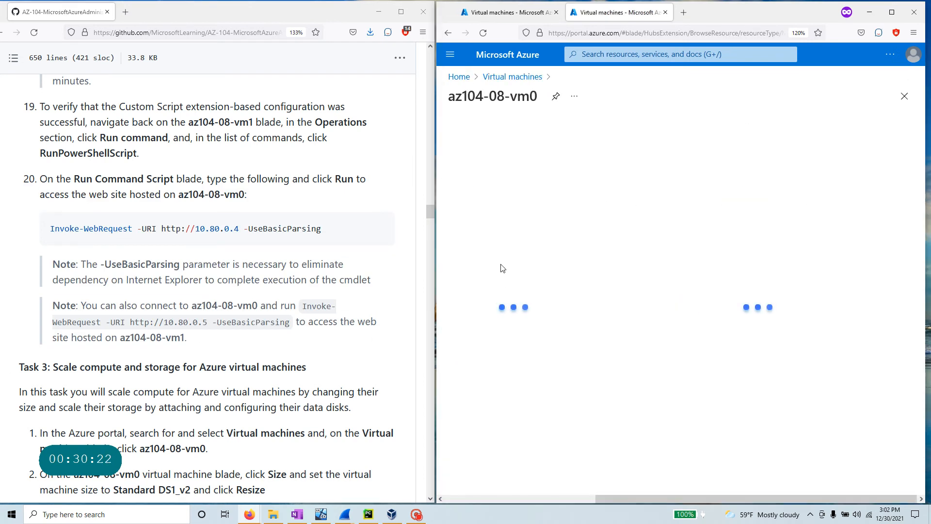
pyautogui.write('run')
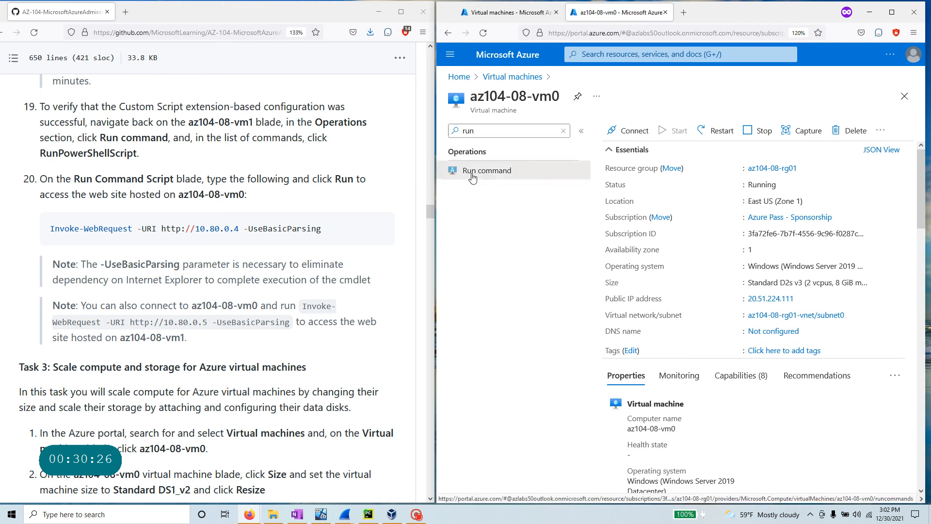
pyautogui.click(472, 177)
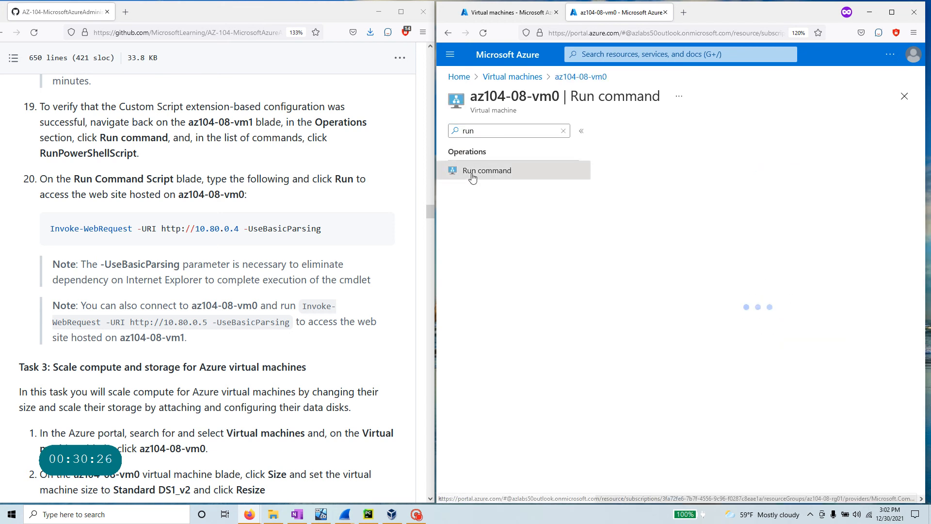
pyautogui.click(624, 213)
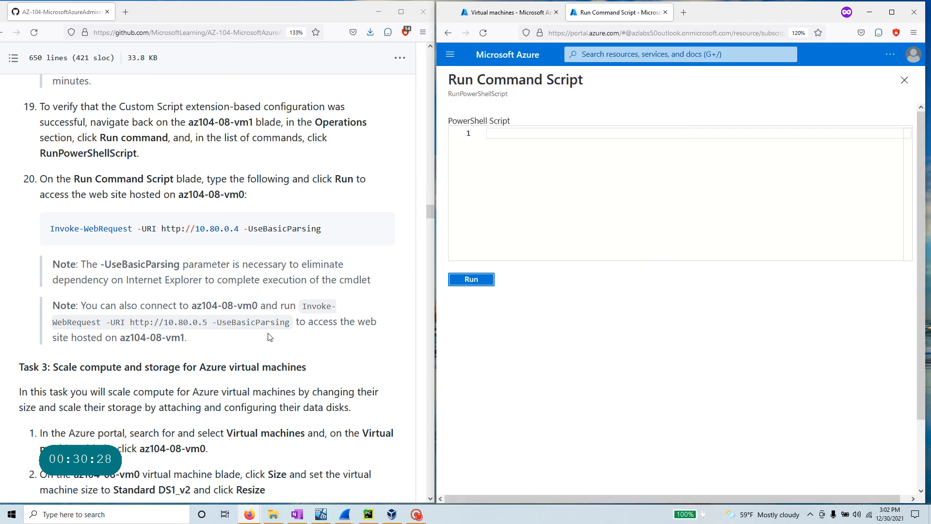
pyautogui.moveTo(290, 322); pyautogui.dragTo(111, 322)
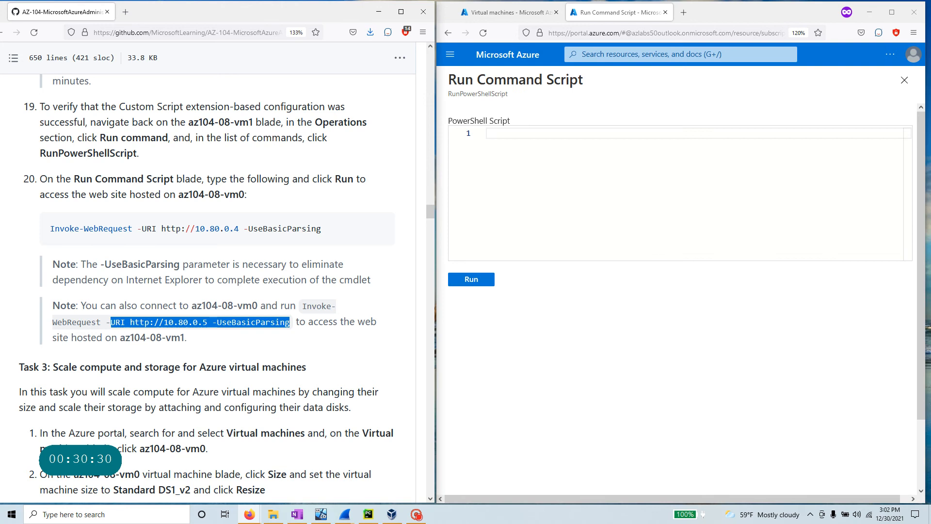
pyautogui.rightClick(130, 322)
pyautogui.click(145, 328)
pyautogui.click(591, 160)
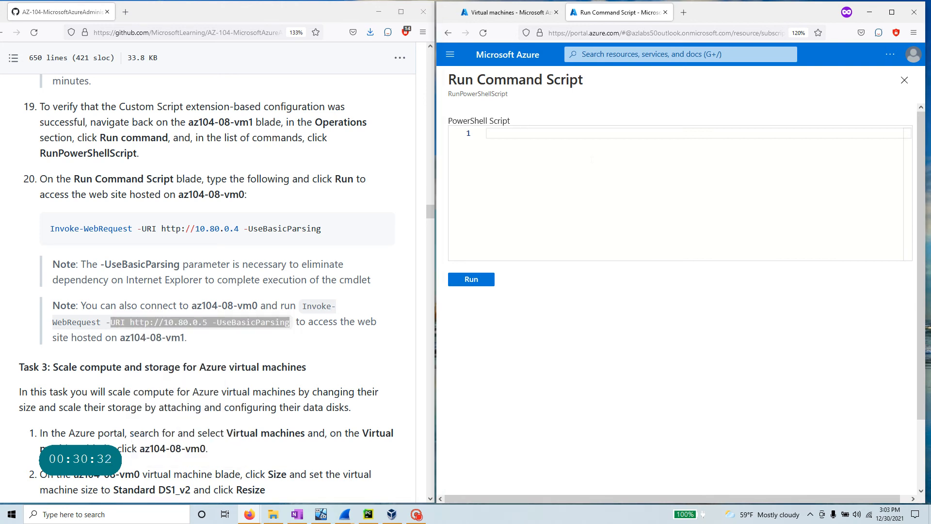
pyautogui.hotkey('ctrl', 'v')
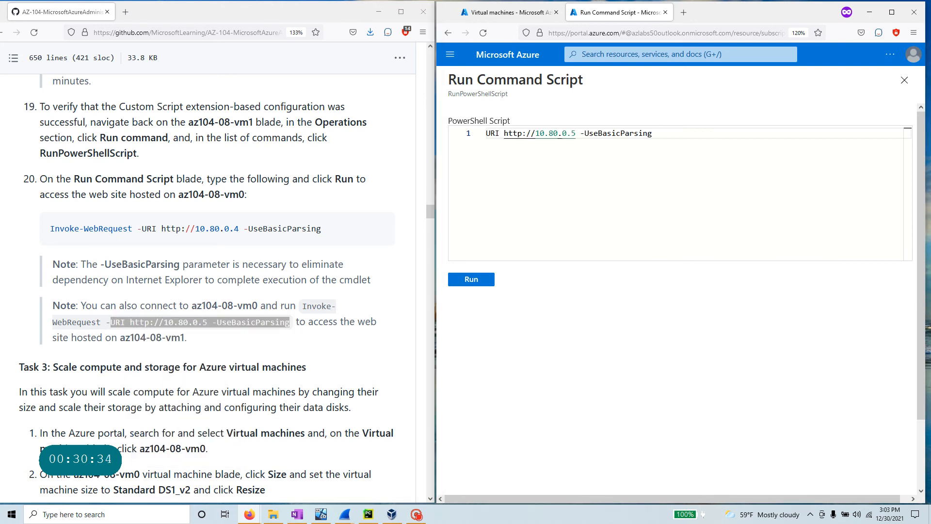
pyautogui.hotkey('ctrl', 'z')
pyautogui.click(291, 326)
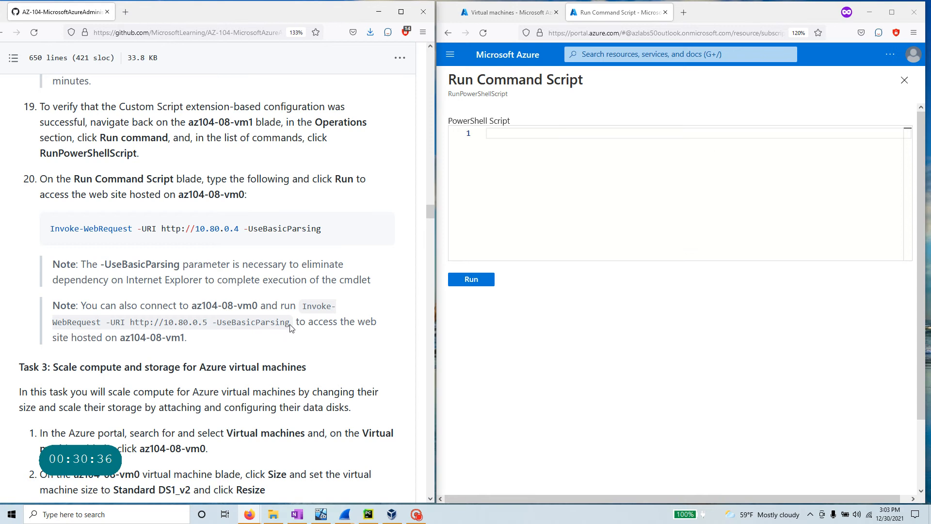
pyautogui.moveTo(301, 311); pyautogui.dragTo(291, 324)
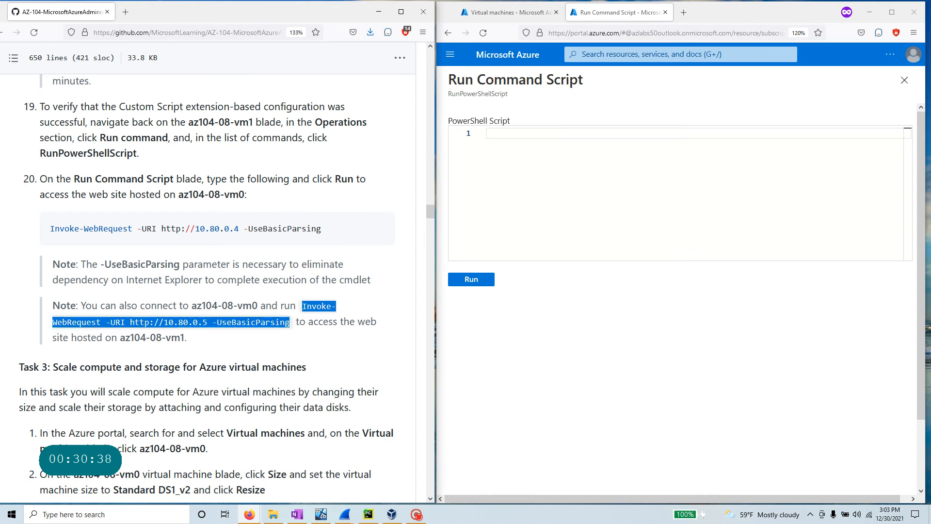
pyautogui.click(582, 145)
pyautogui.hotkey('ctrl', 'v')
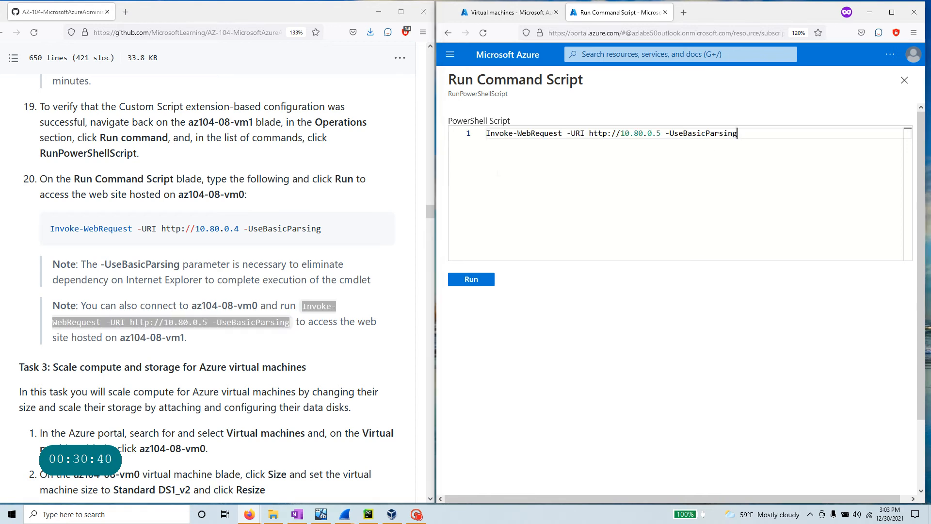
pyautogui.click(471, 280)
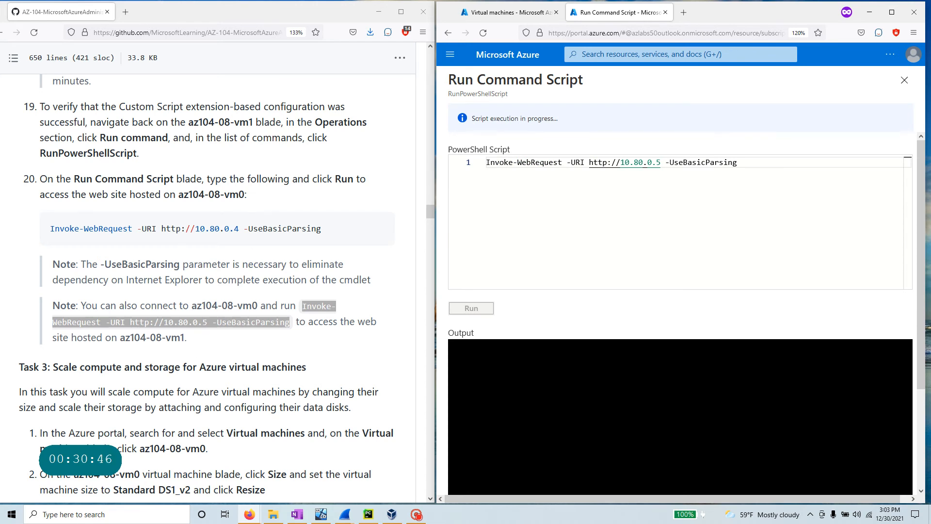
pyautogui.doubleClick(487, 163)
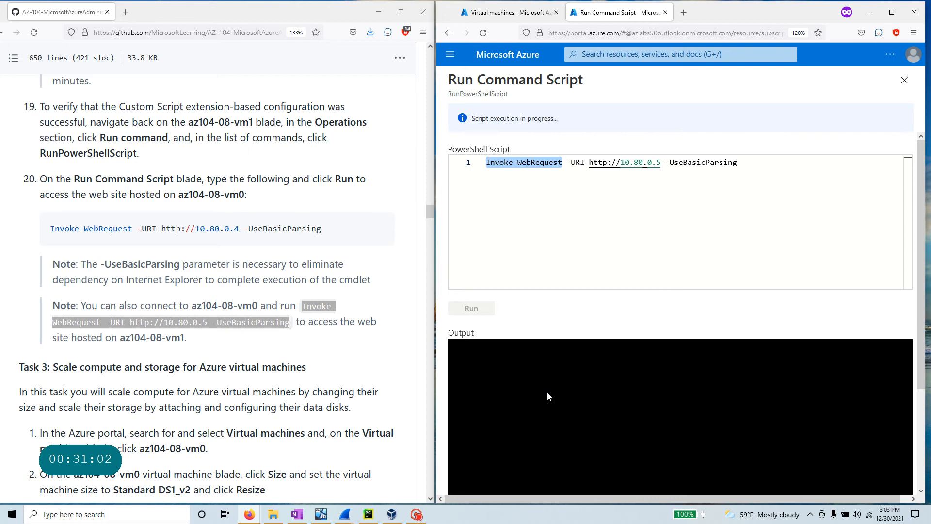
pyautogui.scroll(-4, 292, 299)
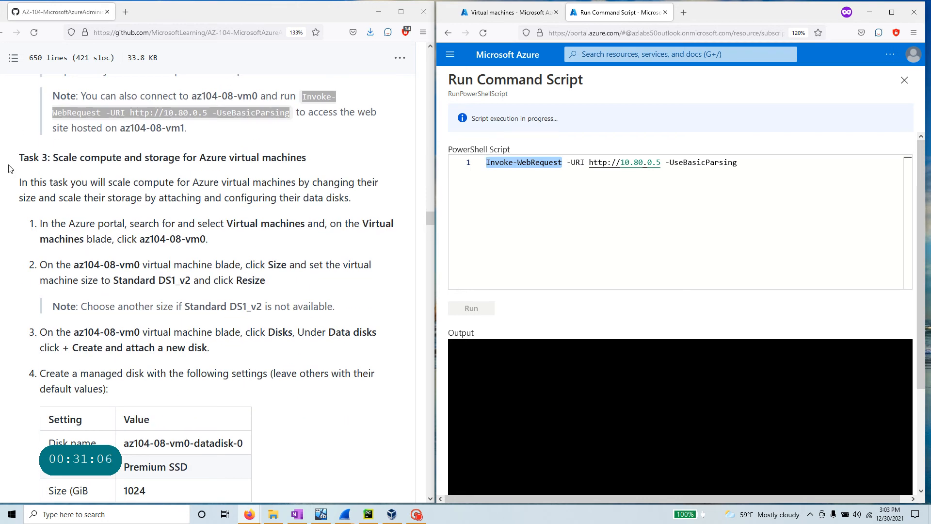
pyautogui.moveTo(53, 160); pyautogui.dragTo(349, 169)
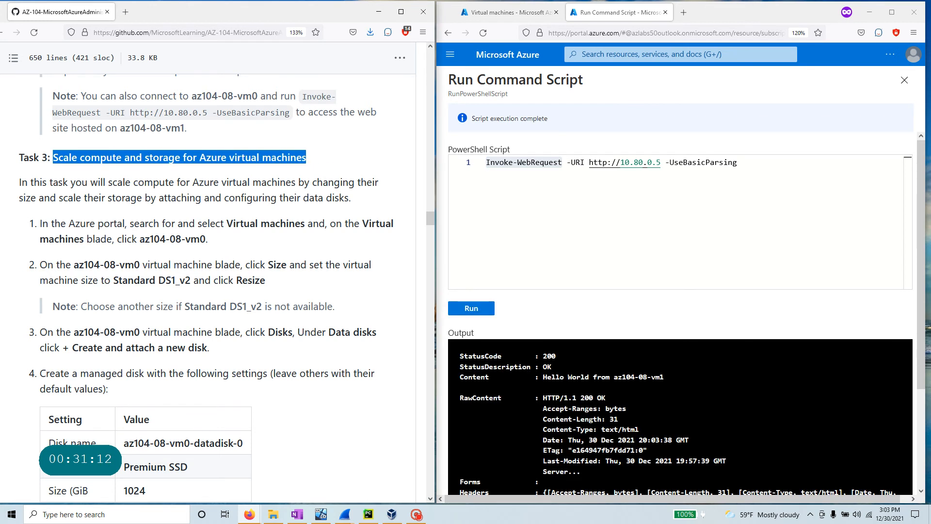
pyautogui.moveTo(570, 359); pyautogui.dragTo(484, 355)
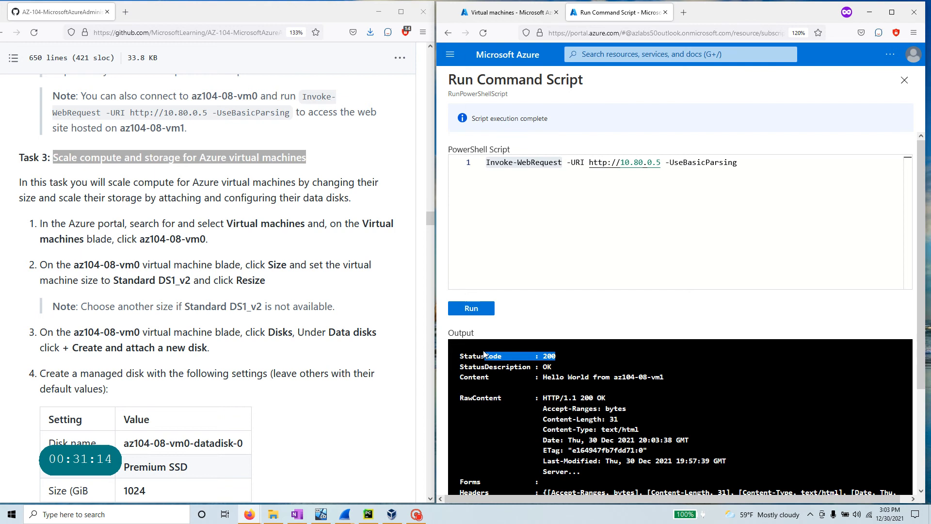
pyautogui.moveTo(541, 378); pyautogui.dragTo(691, 379)
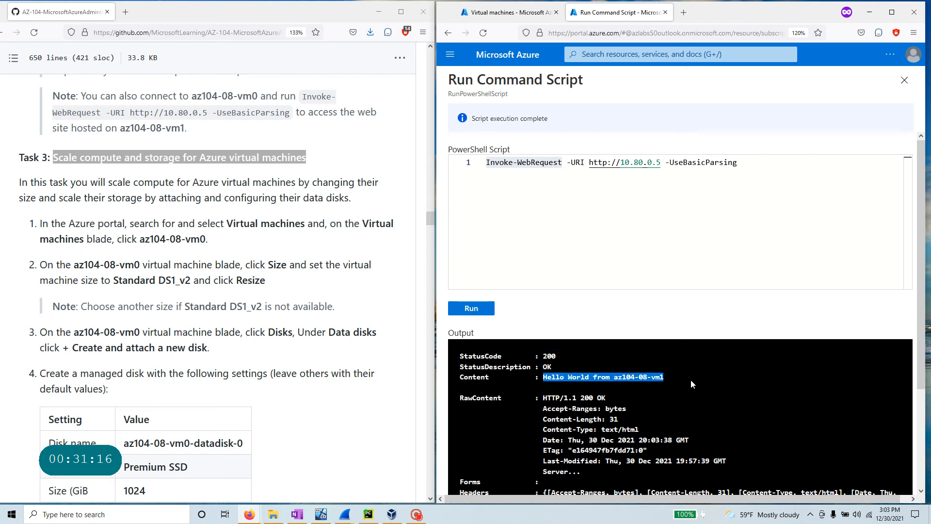
pyautogui.scroll(-1, 659, 394)
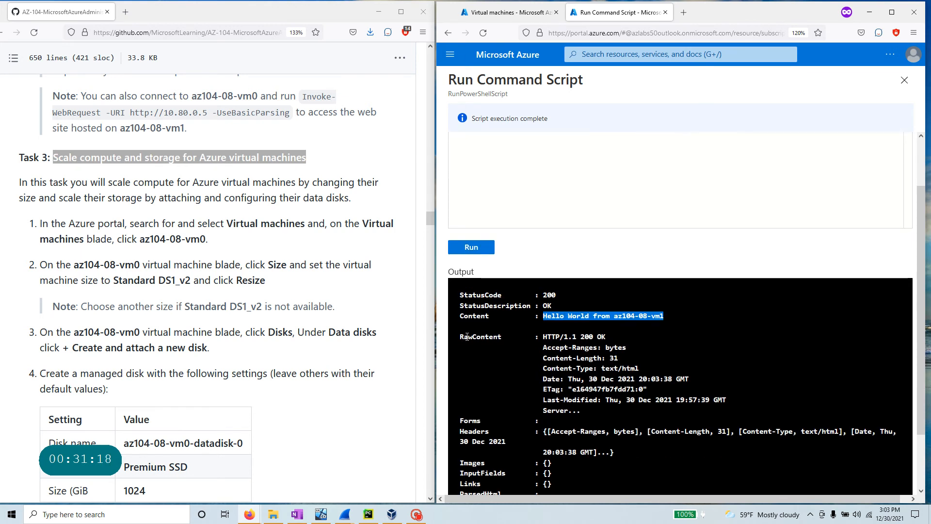
pyautogui.moveTo(538, 337); pyautogui.dragTo(615, 341)
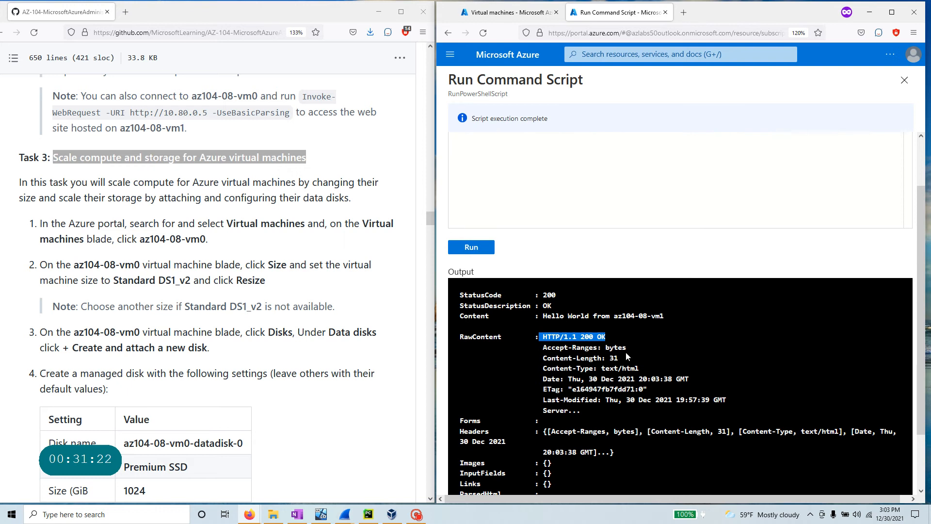
pyautogui.scroll(-2, 580, 351)
pyautogui.scroll(3, 580, 351)
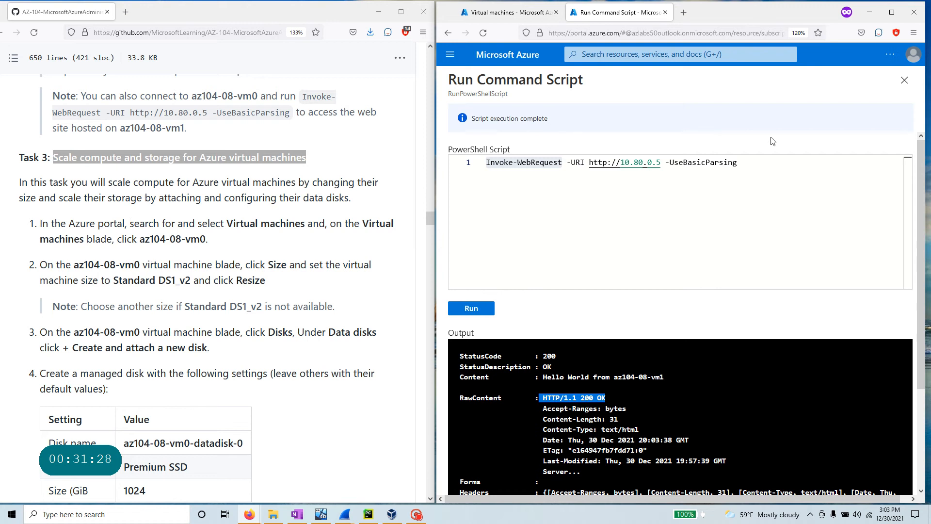
pyautogui.click(69, 169)
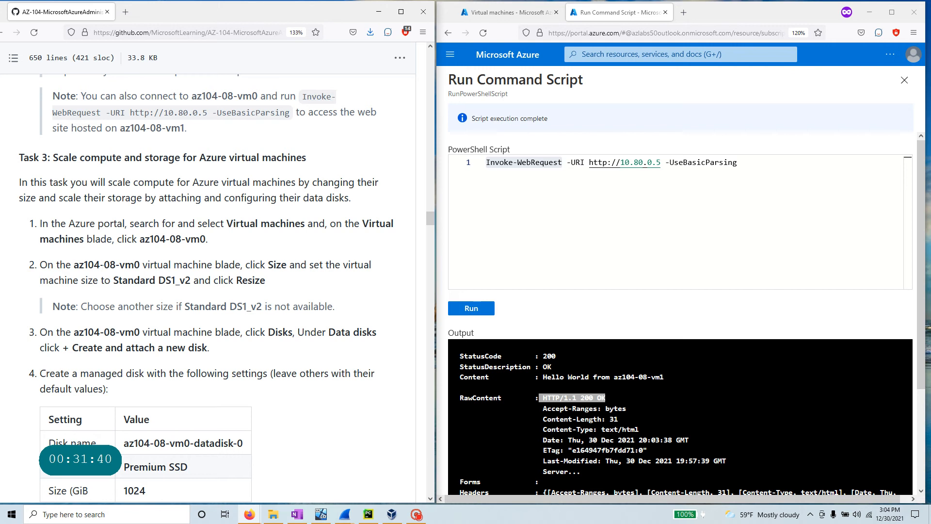
pyautogui.moveTo(206, 239); pyautogui.dragTo(139, 238)
# - Find az104-08-vm0 by pasting its name into the portal search and open it
pyautogui.rightClick(145, 242)
pyautogui.click(156, 250)
pyautogui.click(630, 54)
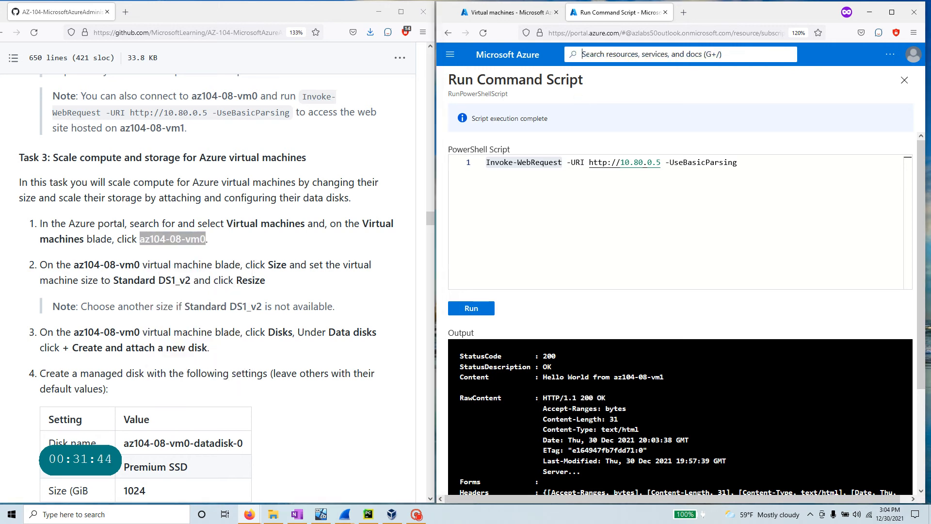
pyautogui.hotkey('ctrl', 'v')
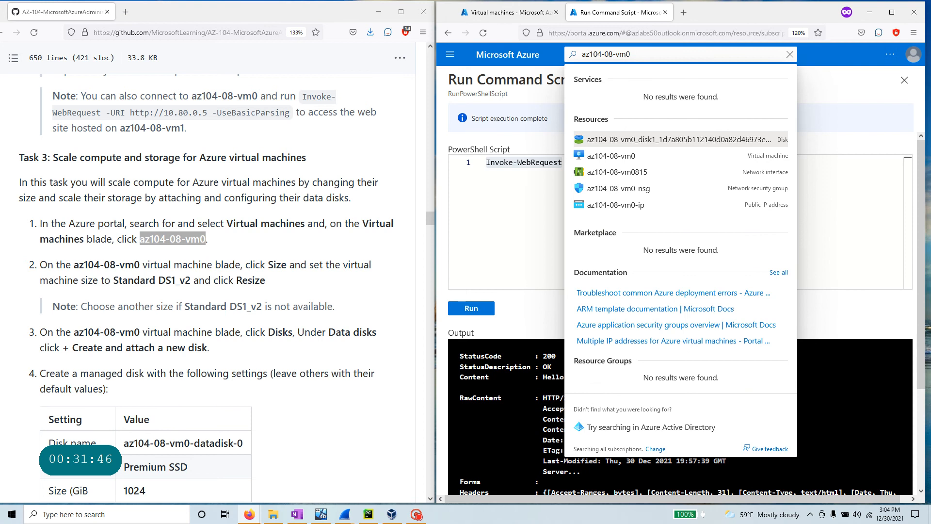
pyautogui.click(624, 160)
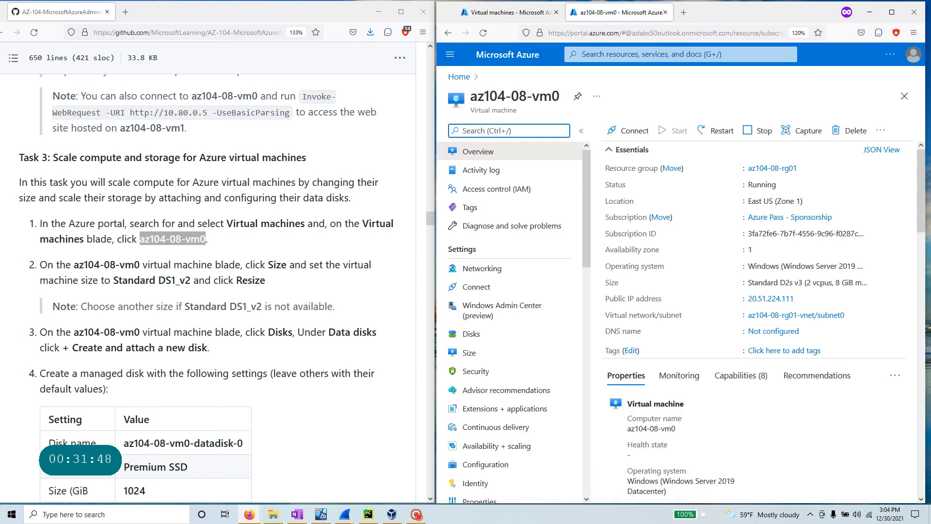
# - Show the VM's available sizes, current size Standard_D2s_v3
pyautogui.moveTo(246, 265); pyautogui.dragTo(291, 293)
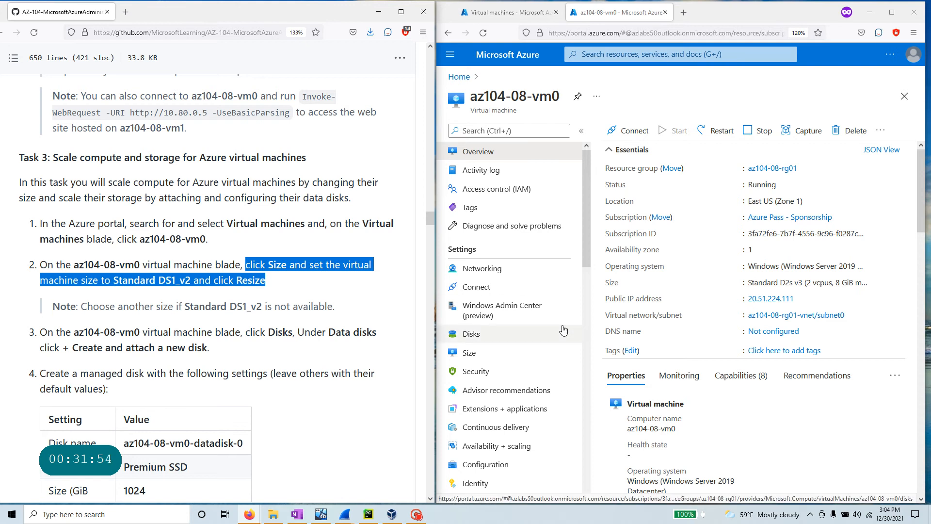
pyautogui.click(472, 355)
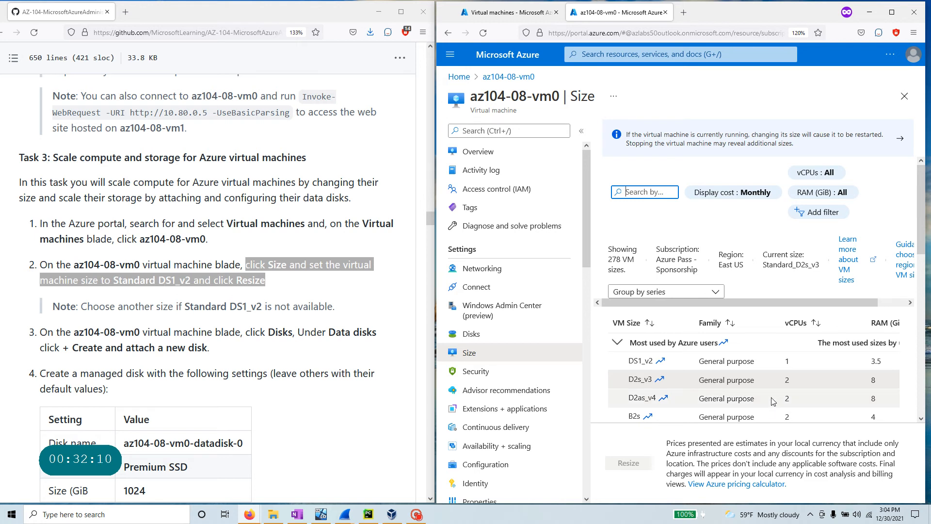
pyautogui.scroll(-1, 773, 401)
pyautogui.scroll(-10, 774, 400)
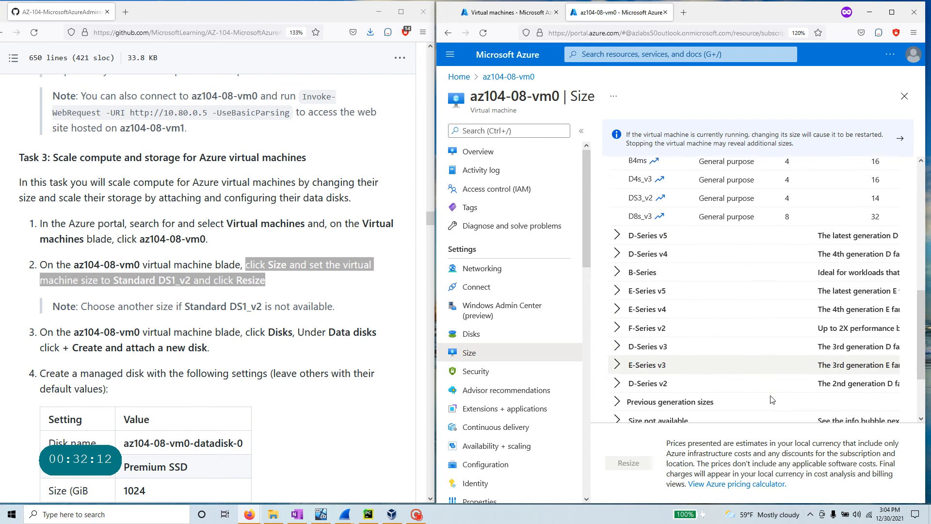
pyautogui.scroll(3, 772, 399)
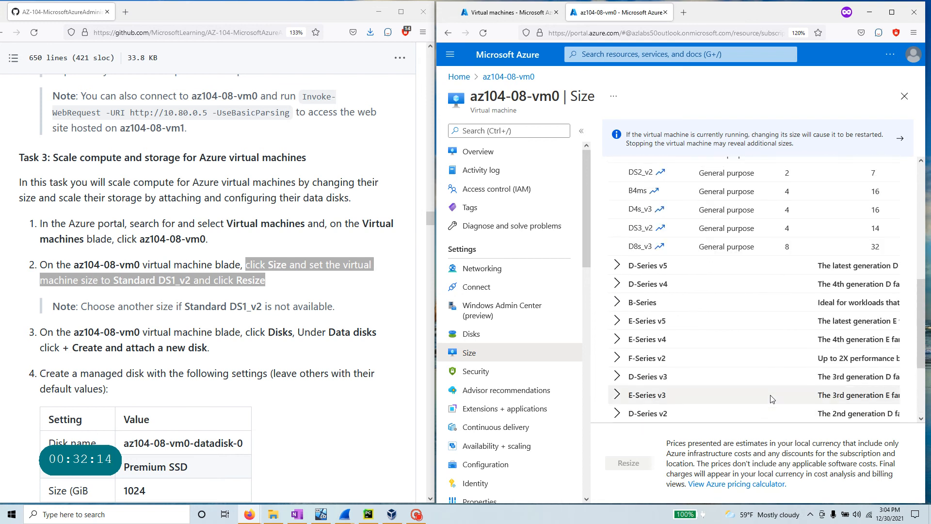
pyautogui.scroll(-3, 772, 398)
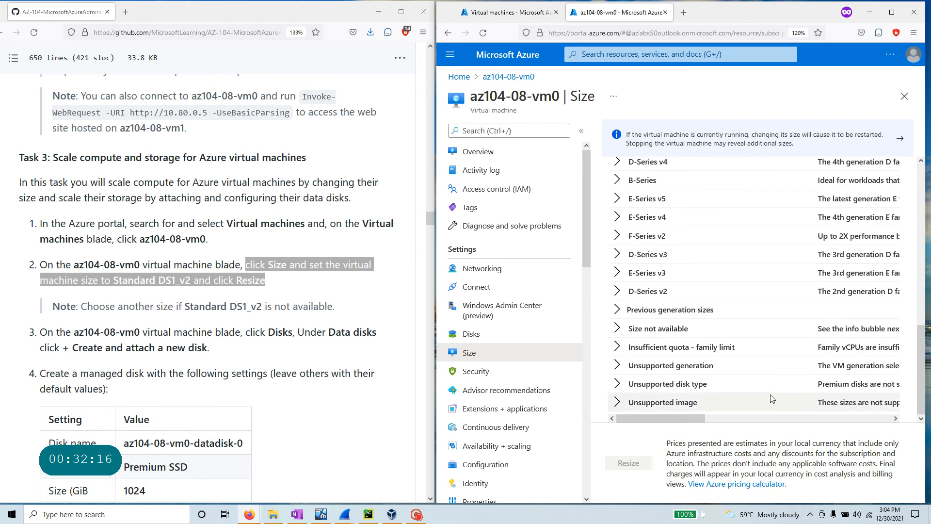
pyautogui.scroll(10, 772, 398)
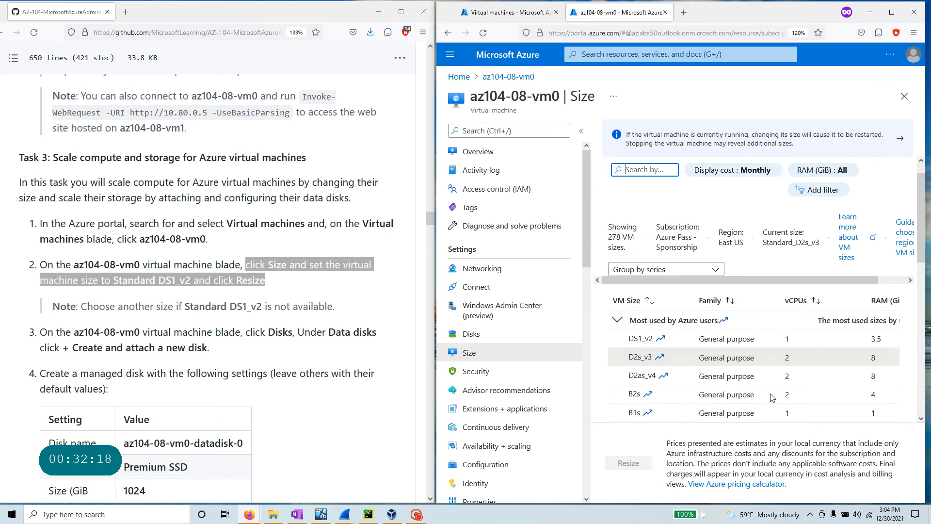
pyautogui.scroll(-3, 769, 391)
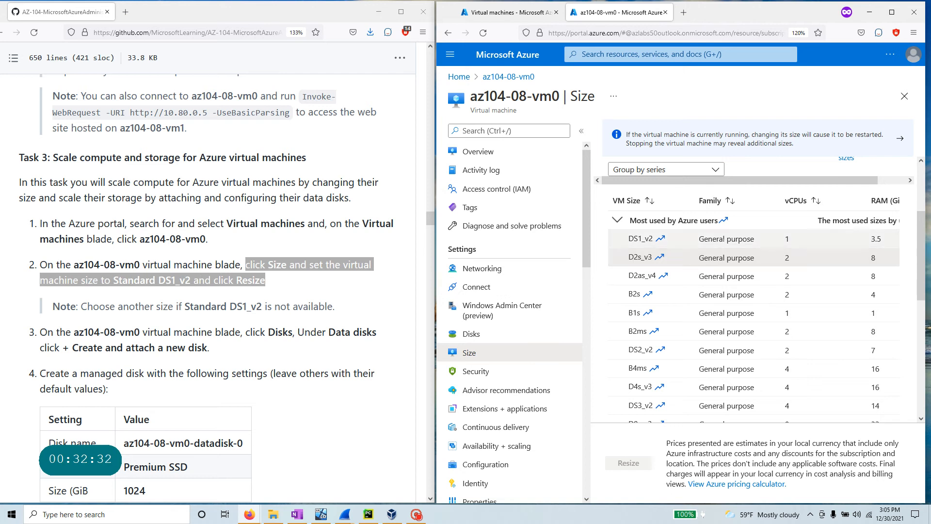
# - Select the DS1_v2 size and apply the resize to az104-08-vm0
pyautogui.click(645, 239)
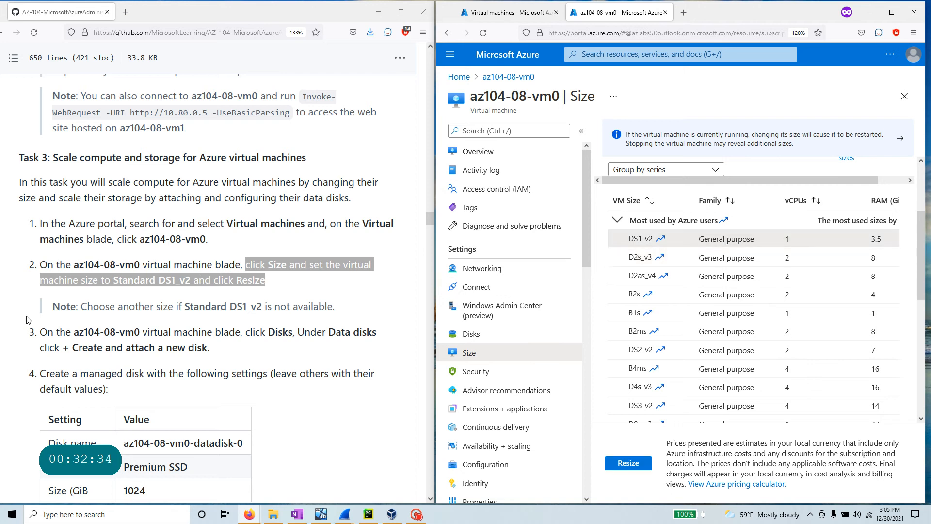
pyautogui.click(631, 464)
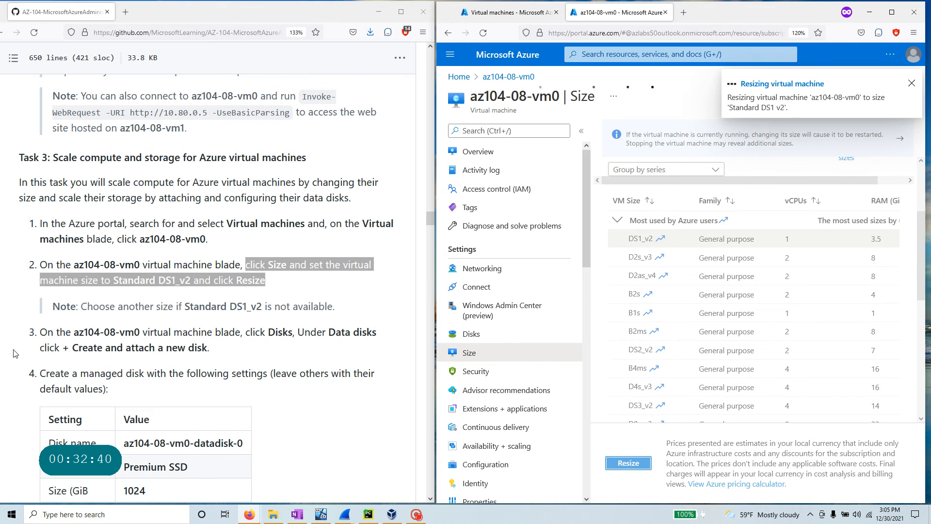
pyautogui.click(84, 306)
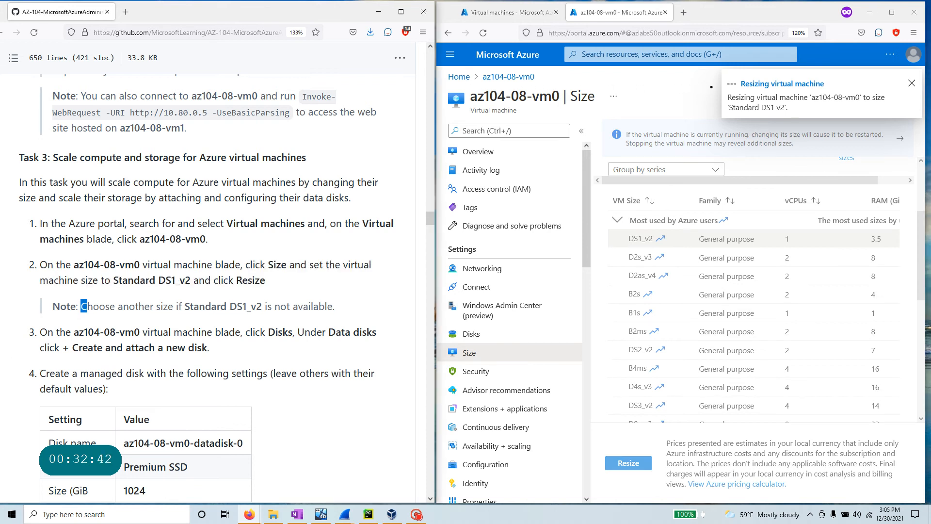
pyautogui.moveTo(83, 306); pyautogui.dragTo(361, 313)
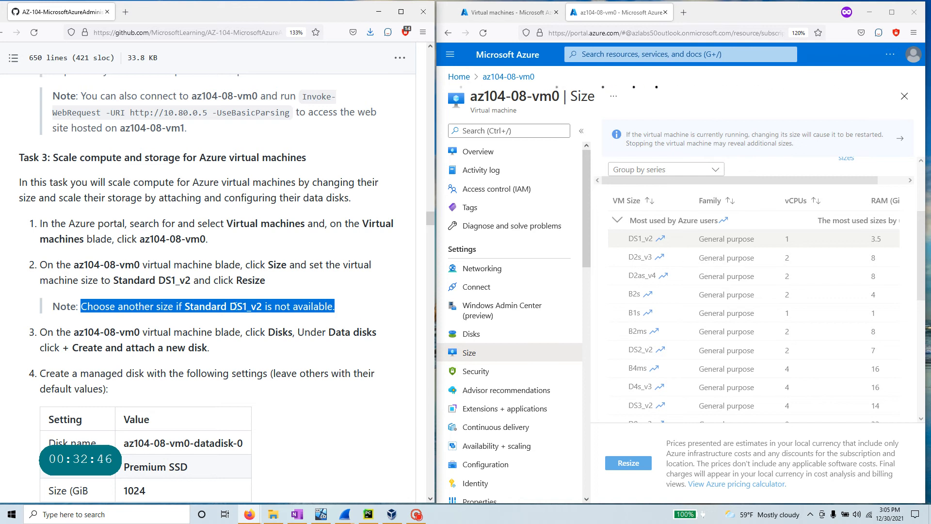
pyautogui.scroll(-2, 234, 306)
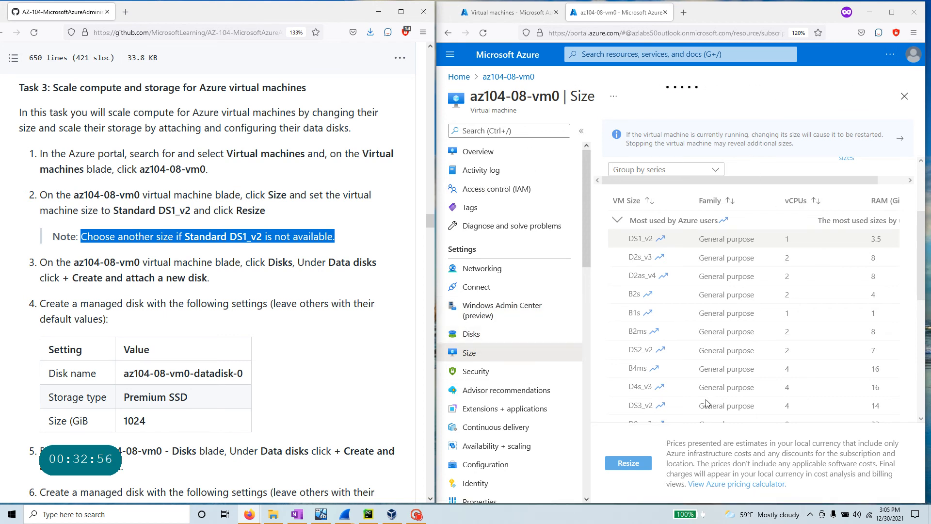
pyautogui.click(416, 515)
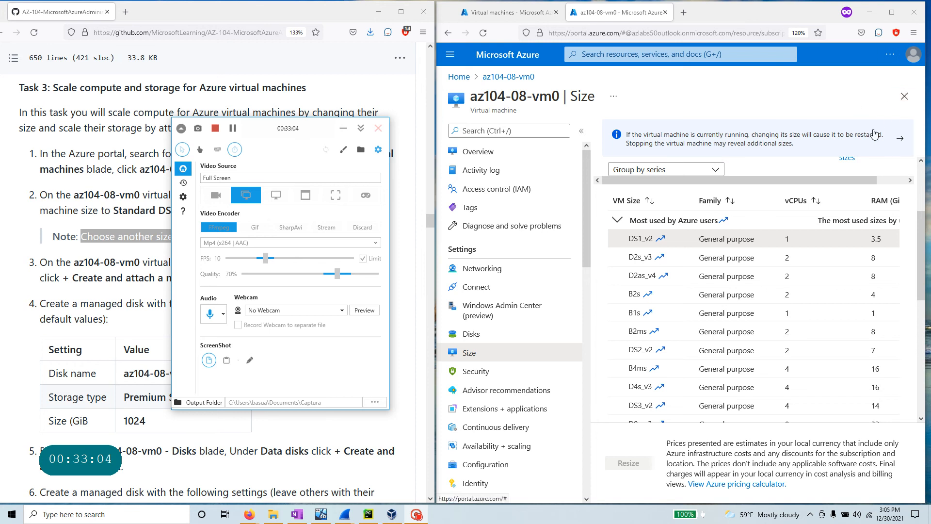
# - Confirm in notifications that the Standard DS1 v2 resize succeeded, then mark the lab's Disks step
pyautogui.click(896, 15)
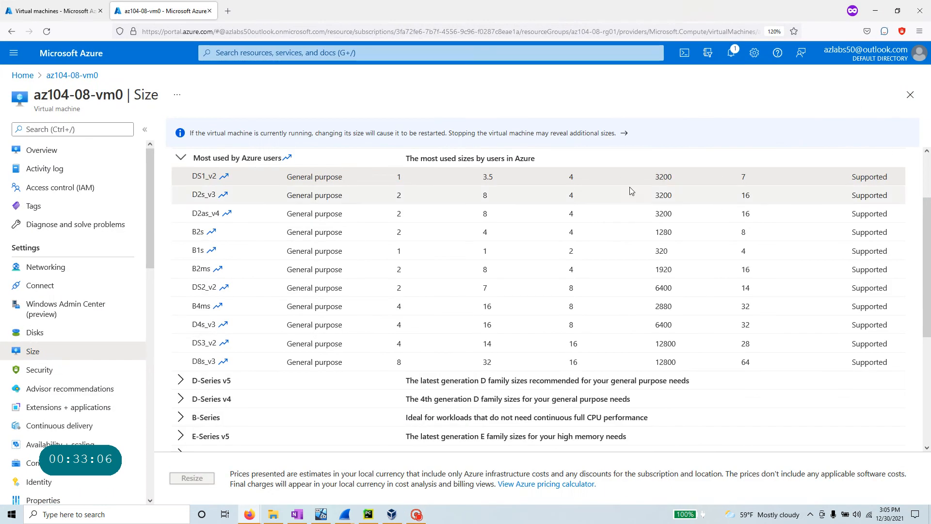
pyautogui.click(732, 52)
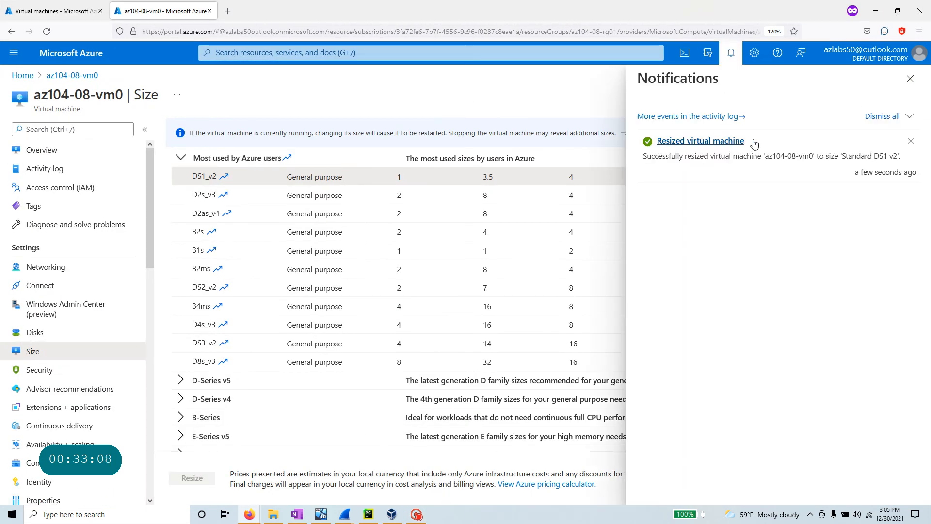
pyautogui.moveTo(643, 156); pyautogui.dragTo(894, 156)
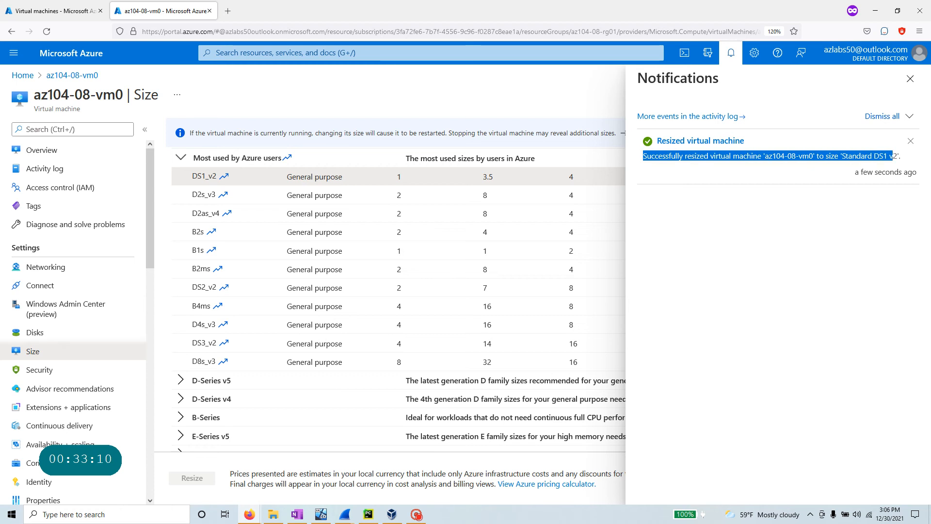
pyautogui.click(911, 79)
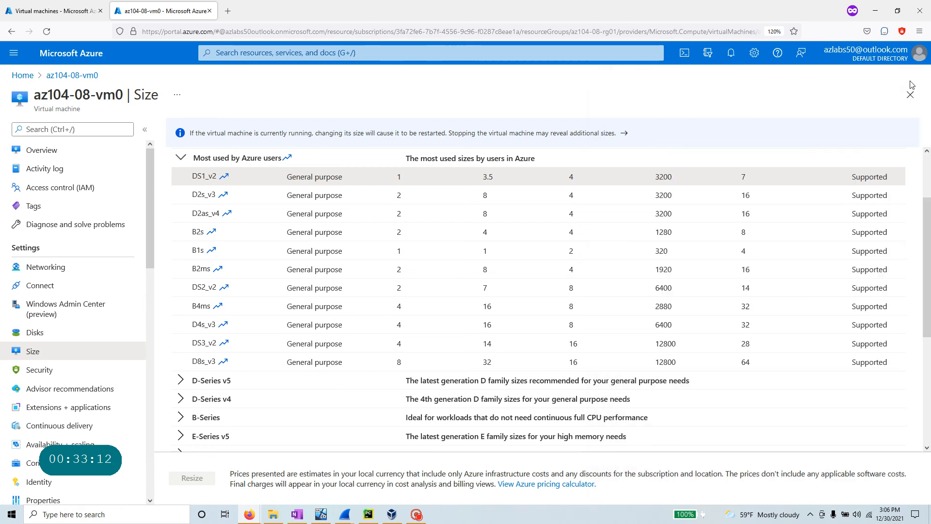
pyautogui.click(898, 11)
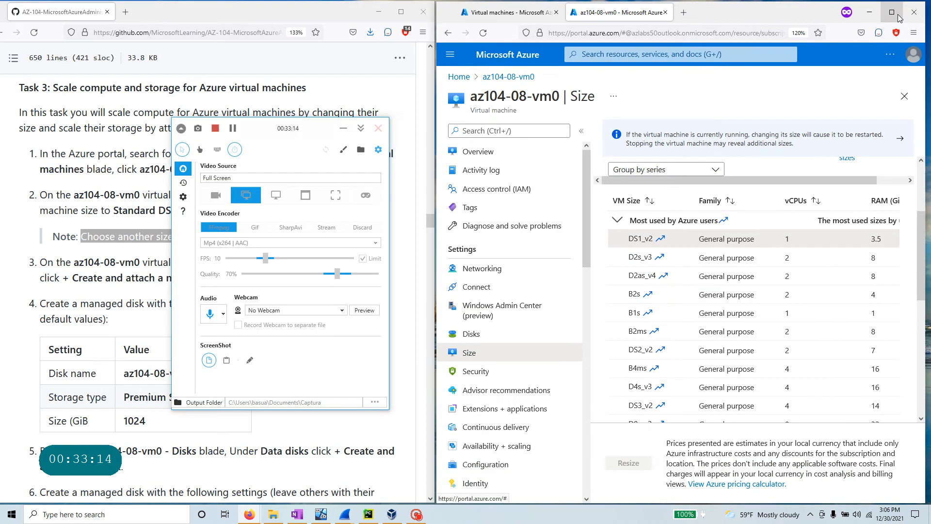
pyautogui.click(344, 129)
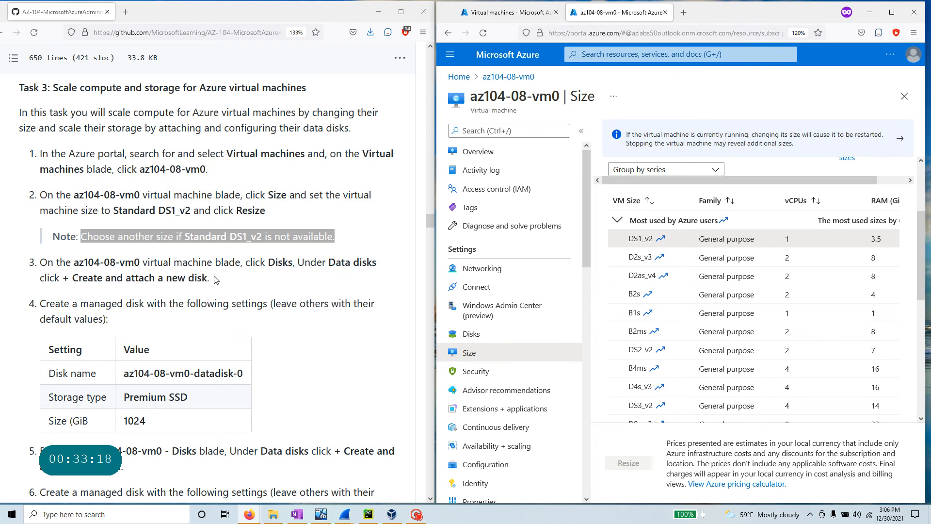
pyautogui.moveTo(266, 262); pyautogui.dragTo(297, 262)
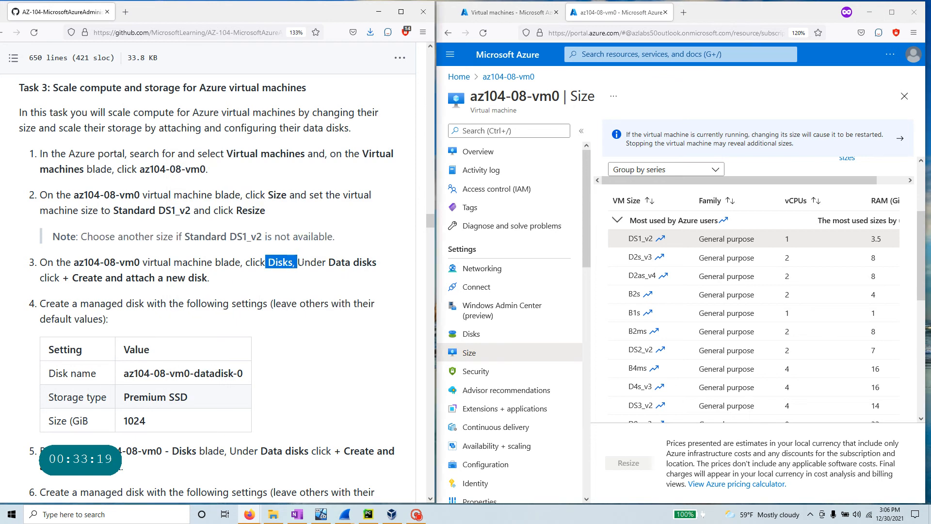
# - Open az104-08-vm0's Disks page and add a new data disk row
pyautogui.click(492, 335)
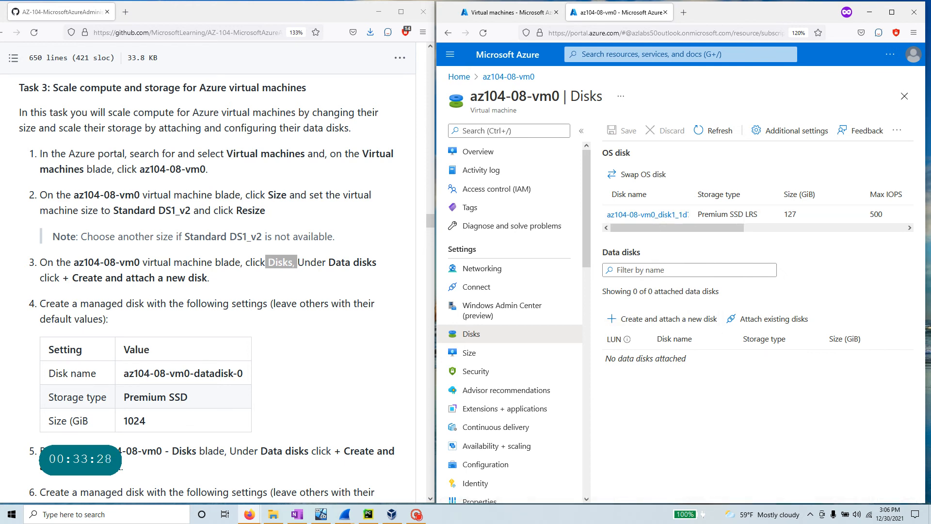
pyautogui.moveTo(71, 278); pyautogui.dragTo(215, 286)
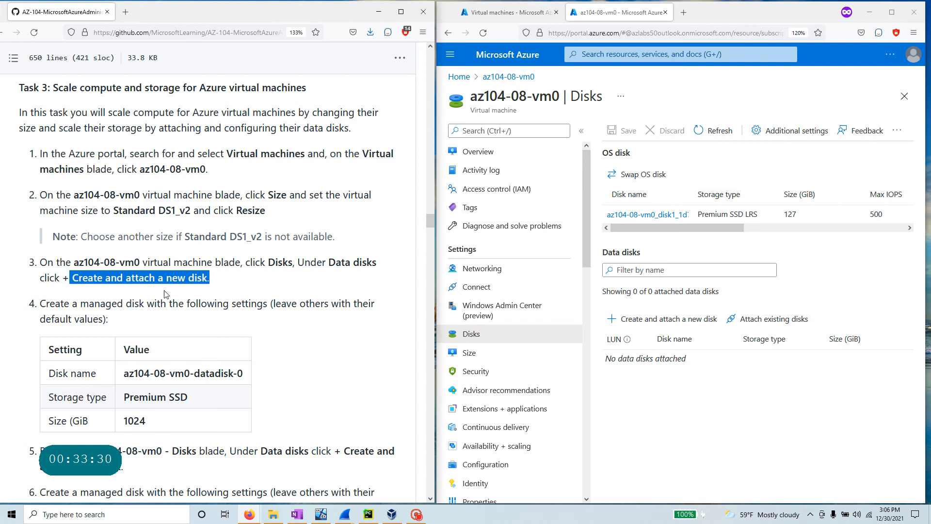
pyautogui.click(652, 320)
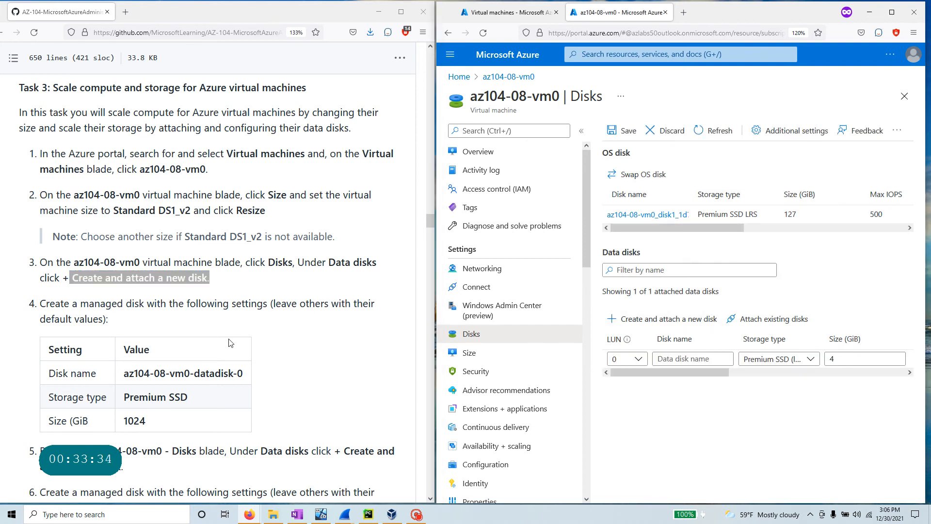
# - Name the disk az104-08-vm0-datadisk-0, keep Premium SSD, and set size to 1024 GiB
pyautogui.moveTo(124, 373); pyautogui.dragTo(242, 374)
pyautogui.hotkey('ctrl', 'c')
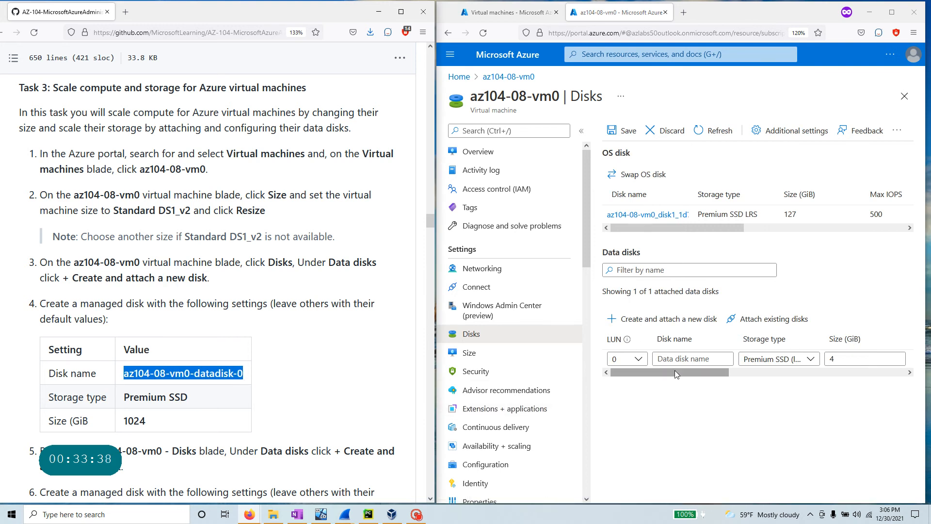
pyautogui.click(693, 358)
pyautogui.hotkey('ctrl', 'v')
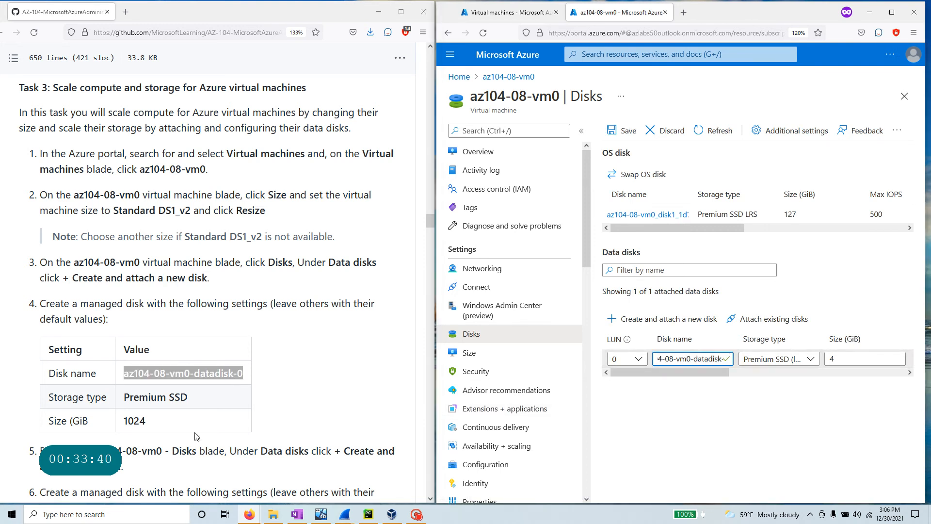
pyautogui.click(784, 360)
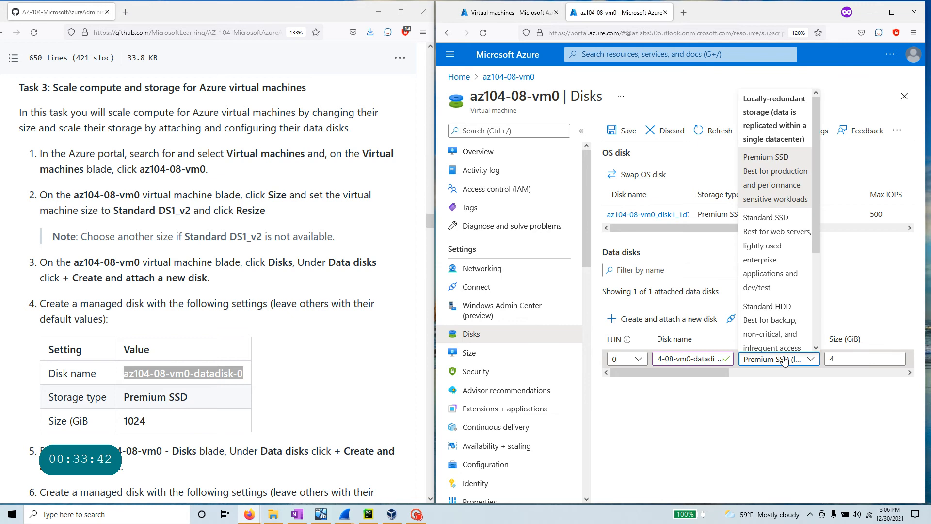
pyautogui.click(783, 359)
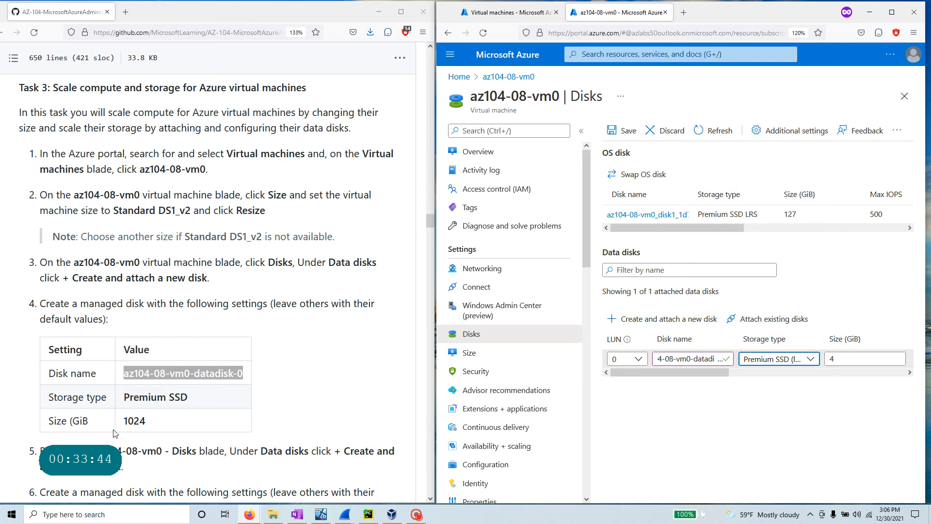
pyautogui.doubleClick(831, 359)
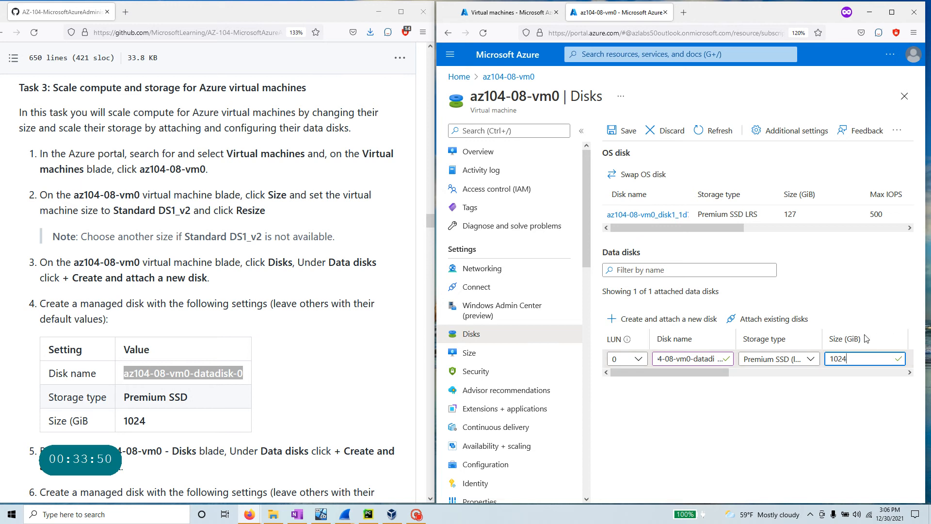
pyautogui.write('1024')
pyautogui.press('Tab')
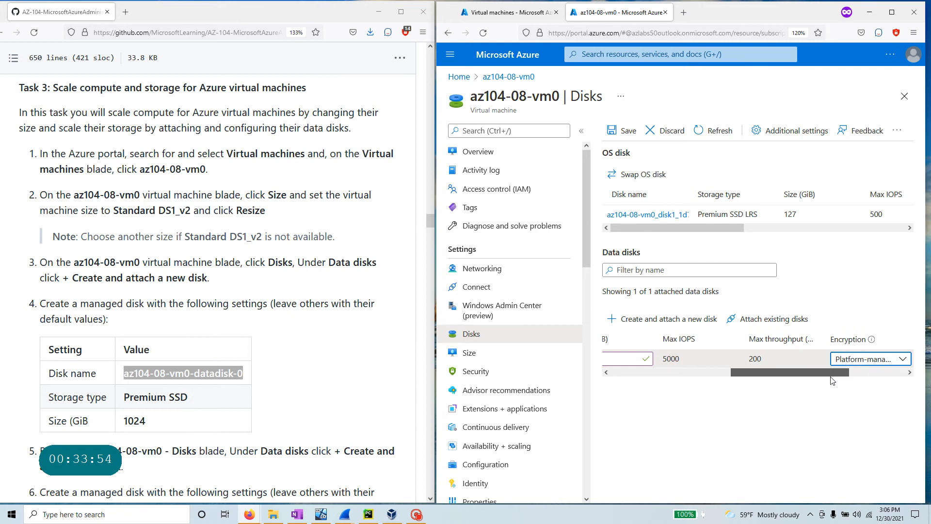
pyautogui.moveTo(829, 372); pyautogui.dragTo(663, 378)
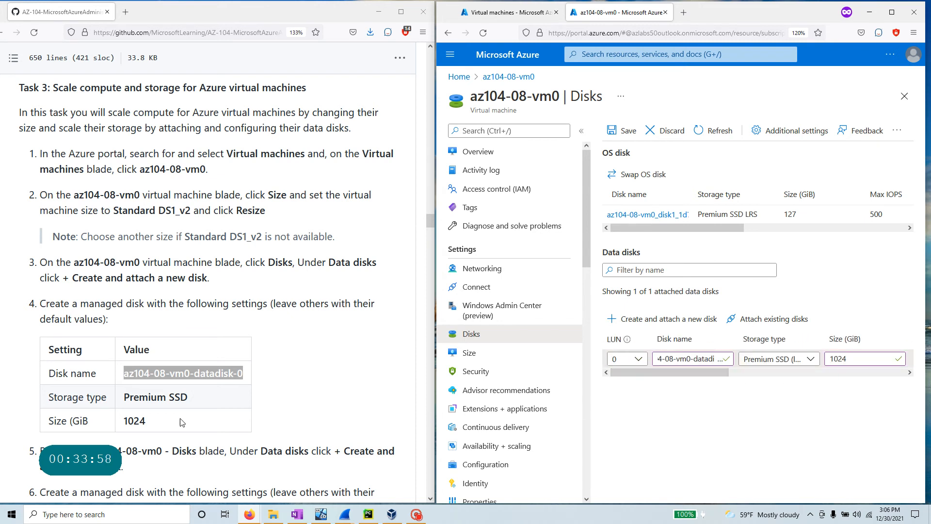
# - Highlight steps 3, 4 and 5 in the lab instructions
pyautogui.scroll(-5, 44, 251)
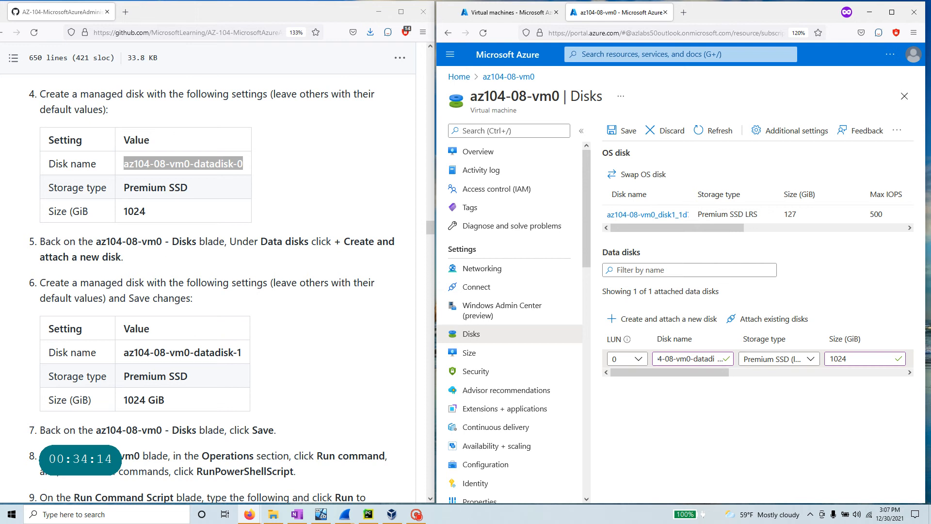
pyautogui.scroll(3, 104, 220)
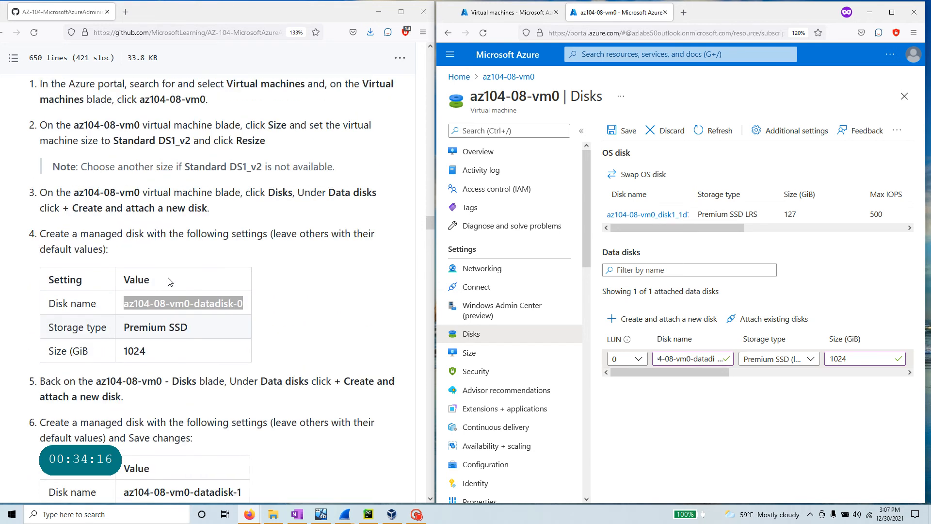
pyautogui.moveTo(142, 193); pyautogui.dragTo(40, 193)
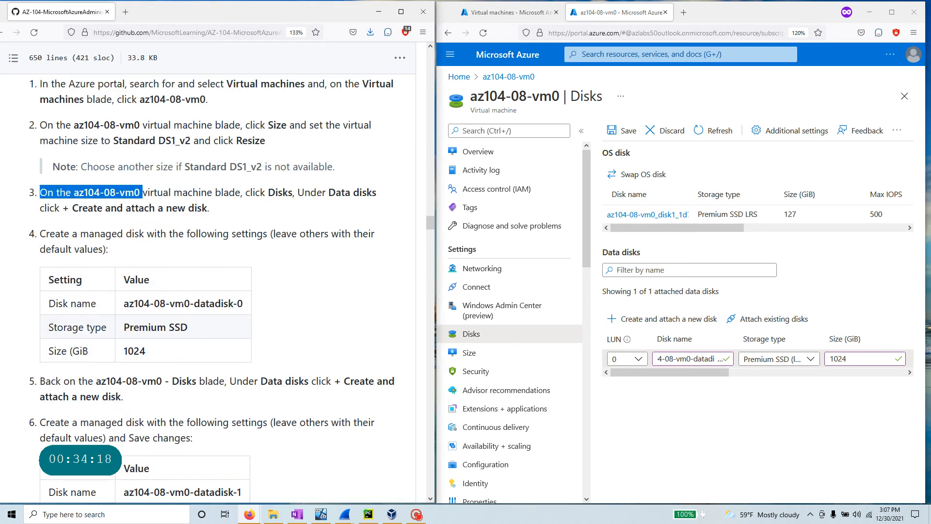
pyautogui.moveTo(108, 250); pyautogui.dragTo(15, 241)
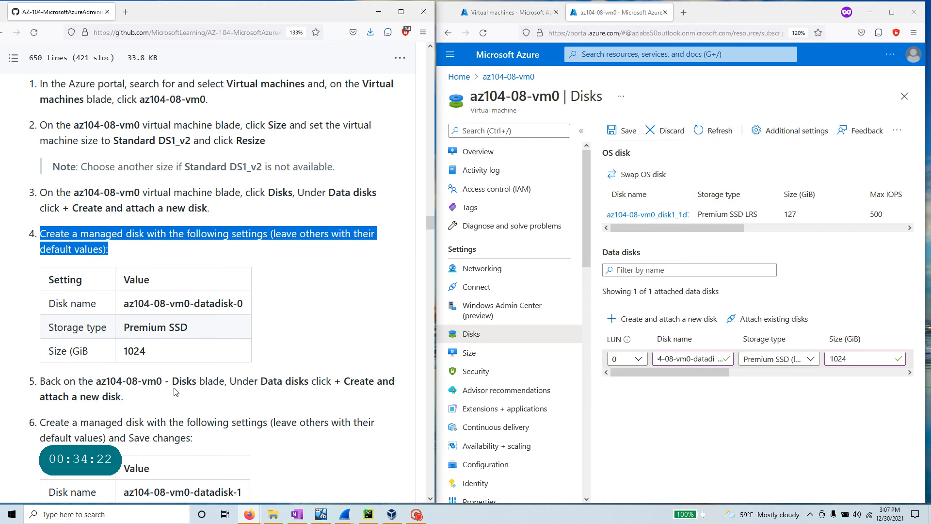
pyautogui.moveTo(266, 381); pyautogui.dragTo(396, 398)
pyautogui.scroll(-2, 334, 441)
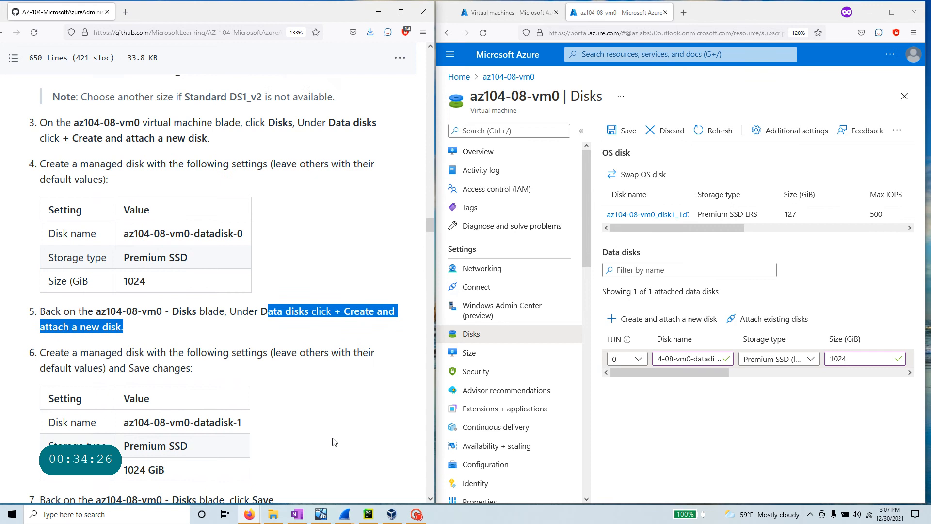
pyautogui.scroll(-2, 335, 441)
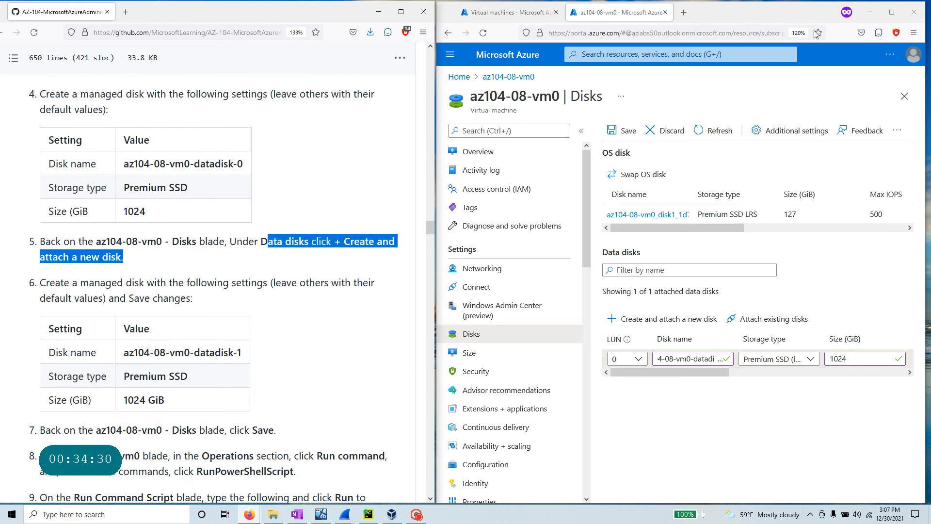
# - Add a second data disk row named az104-08-vm0-datadisk-1
pyautogui.click(891, 12)
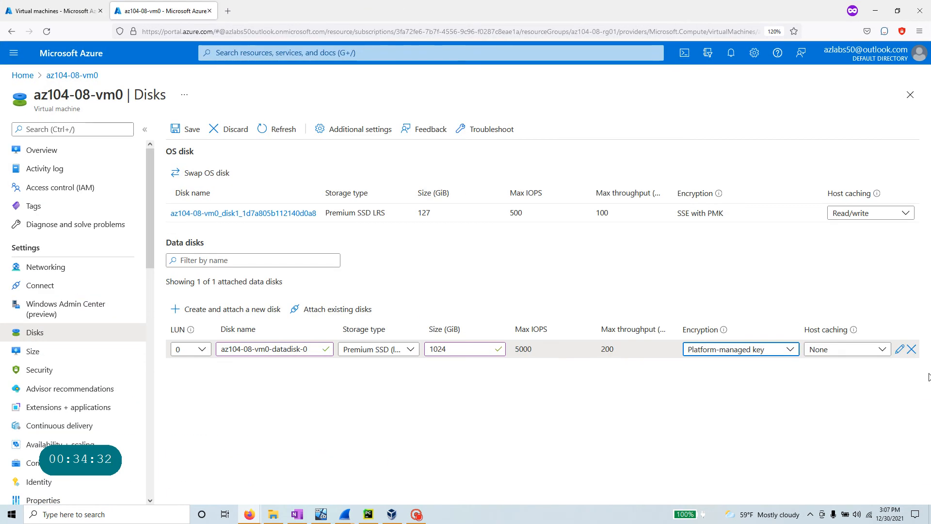
pyautogui.click(223, 317)
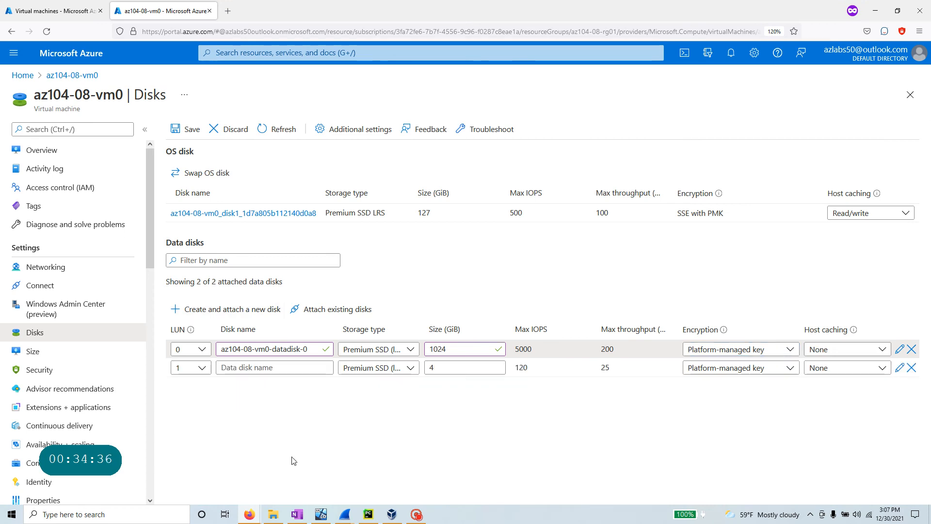
pyautogui.hotkey('alt', 'Tab')
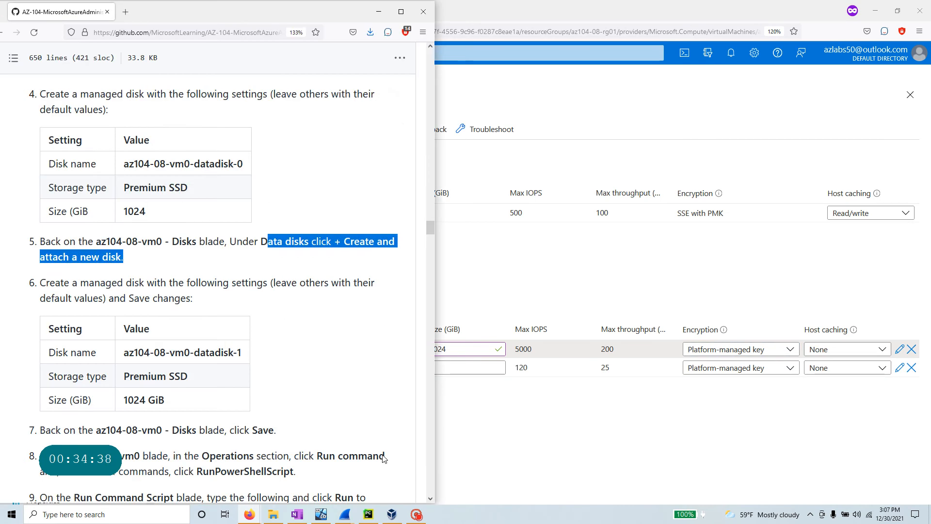
pyautogui.moveTo(241, 360); pyautogui.dragTo(125, 360)
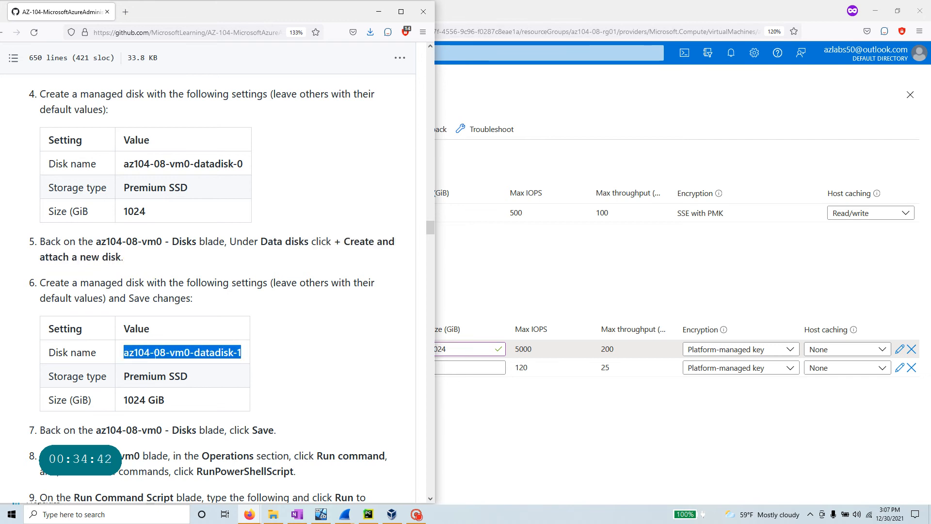
pyautogui.rightClick(183, 355)
pyautogui.click(190, 365)
pyautogui.hotkey('alt', 'Tab')
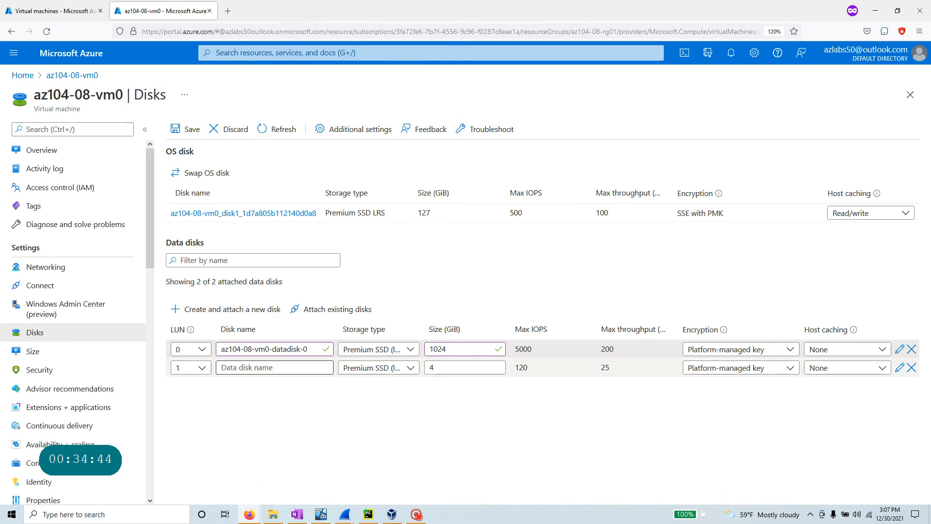
pyautogui.click(300, 367)
pyautogui.hotkey('ctrl', 'v')
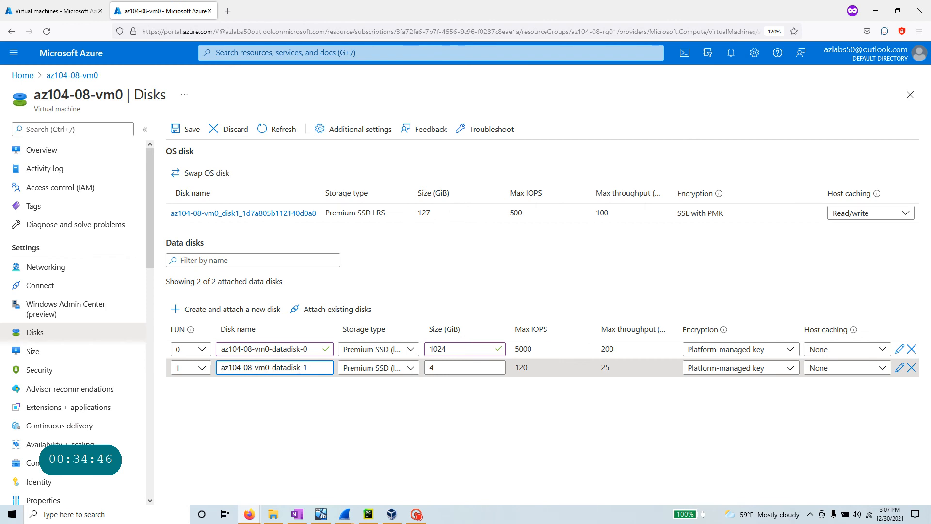
# - Set the second disk's size to 1024 GiB
pyautogui.hotkey('alt', 'Tab')
pyautogui.hotkey('alt', 'Tab')
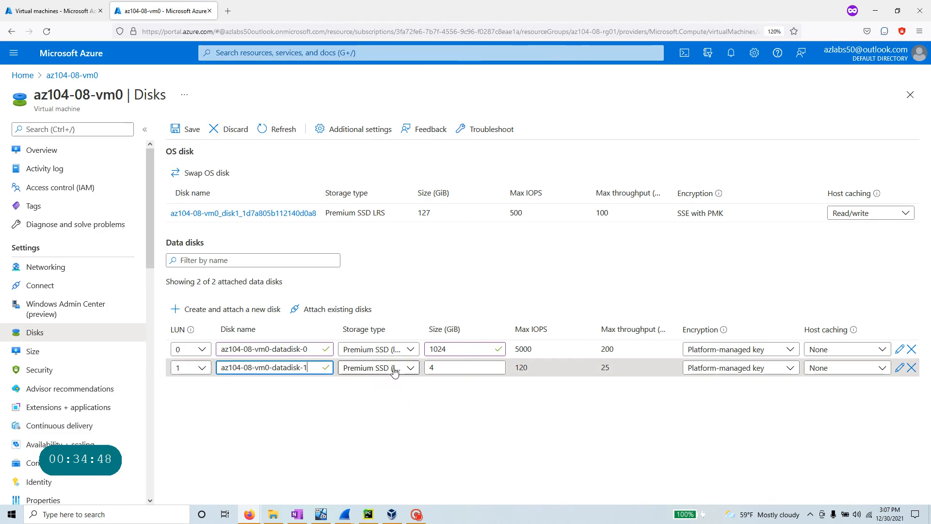
pyautogui.hotkey('alt', 'Tab')
pyautogui.moveTo(165, 401); pyautogui.dragTo(146, 401)
pyautogui.click(146, 400)
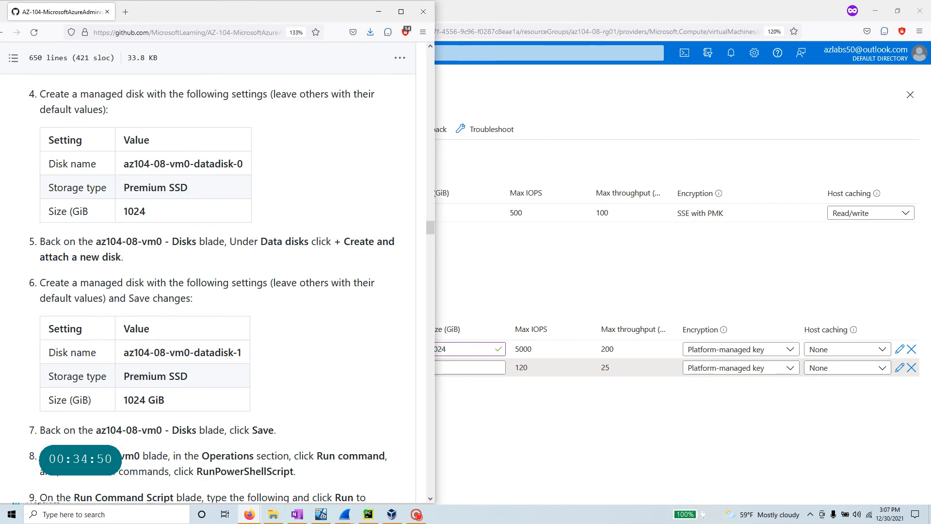
pyautogui.hotkey('alt', 'Tab')
pyautogui.click(437, 368)
pyautogui.write('1')
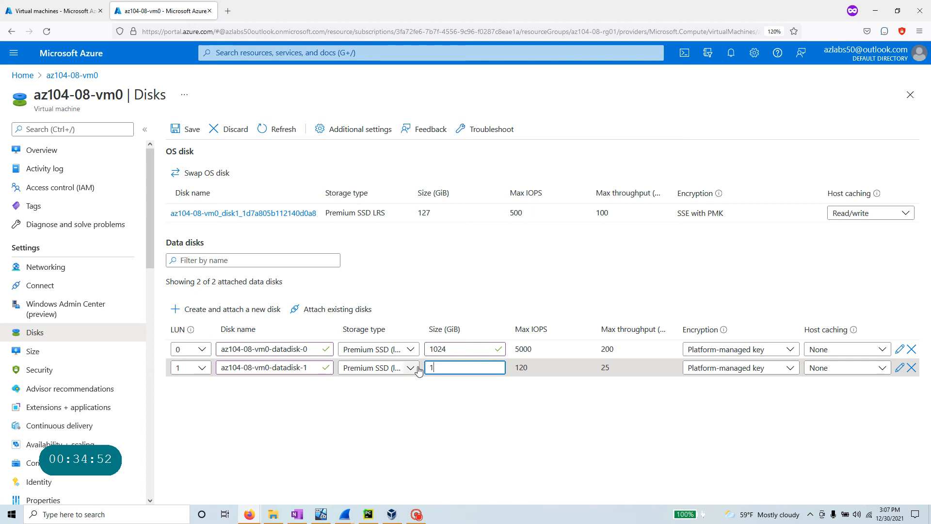
pyautogui.write('024')
pyautogui.press('Tab')
pyautogui.click(528, 462)
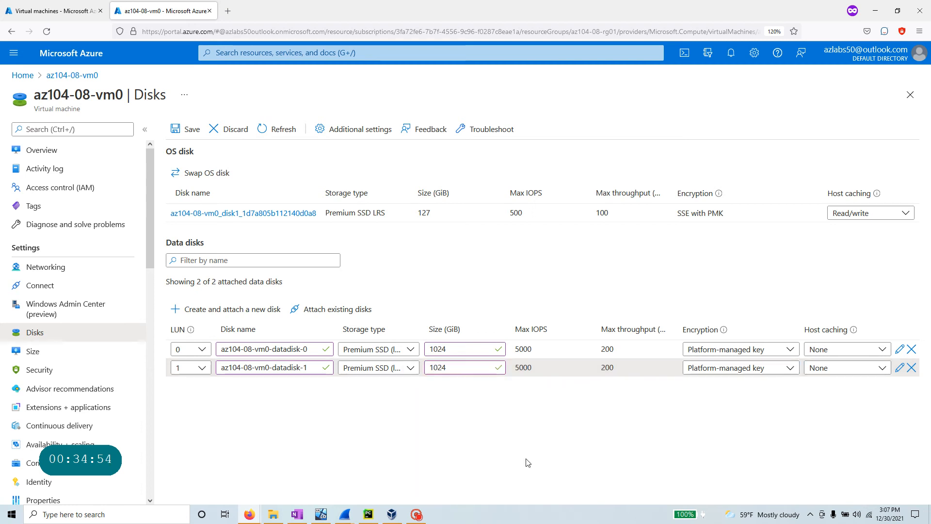
pyautogui.hotkey('alt', 'Tab')
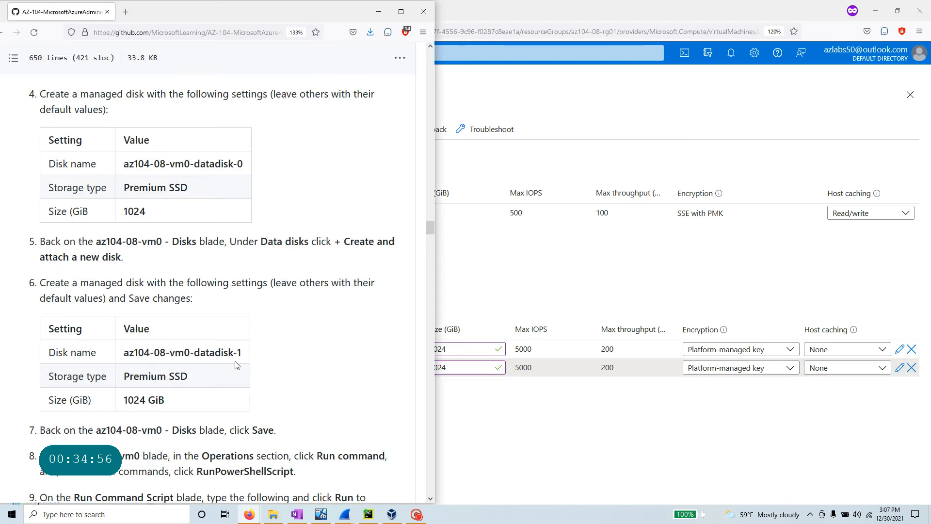
pyautogui.scroll(-2, 180, 336)
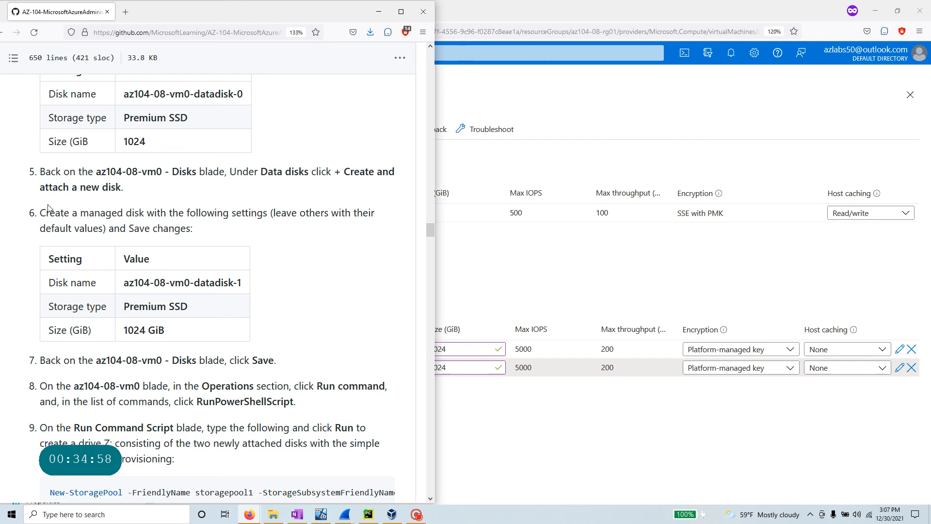
# - Save both new 1024 GiB Premium SSD data disks to az104-08-vm0
pyautogui.click(511, 388)
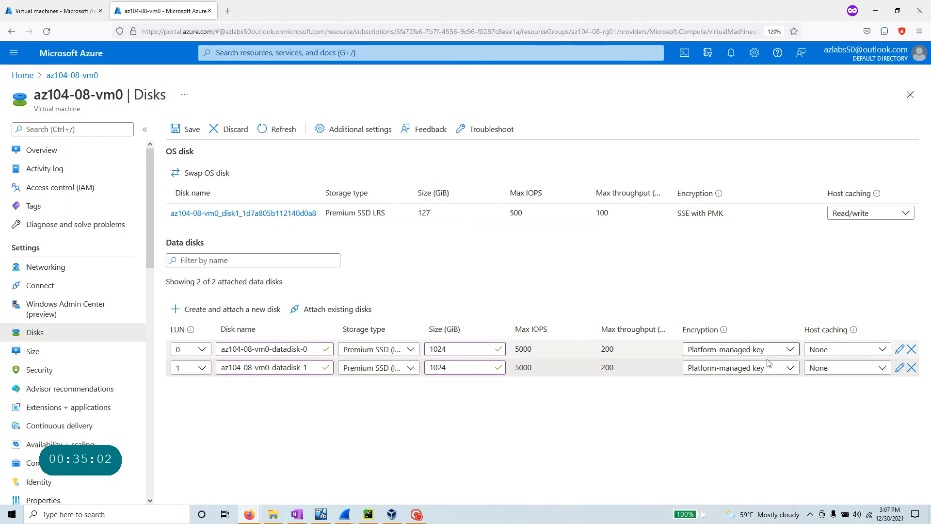
pyautogui.hotkey('alt', 'Tab')
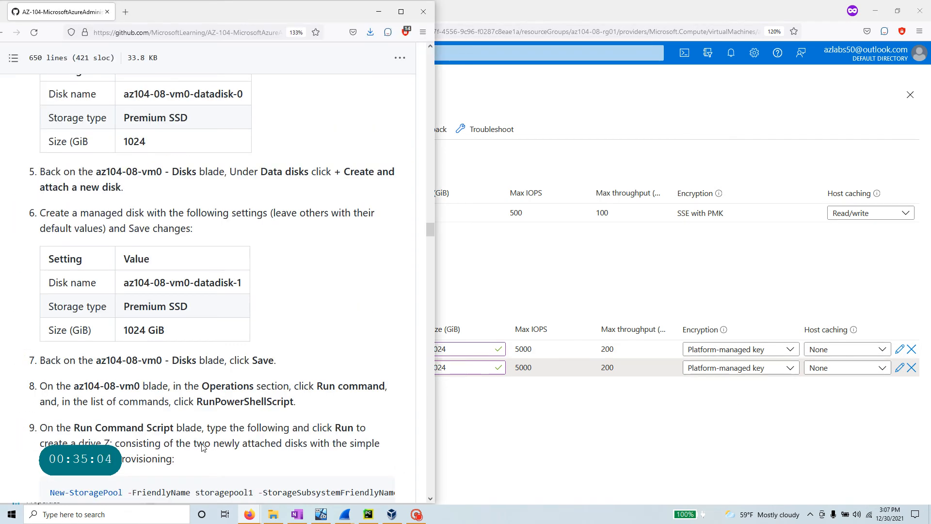
pyautogui.moveTo(278, 362); pyautogui.dragTo(29, 362)
pyautogui.hotkey('alt', 'Tab')
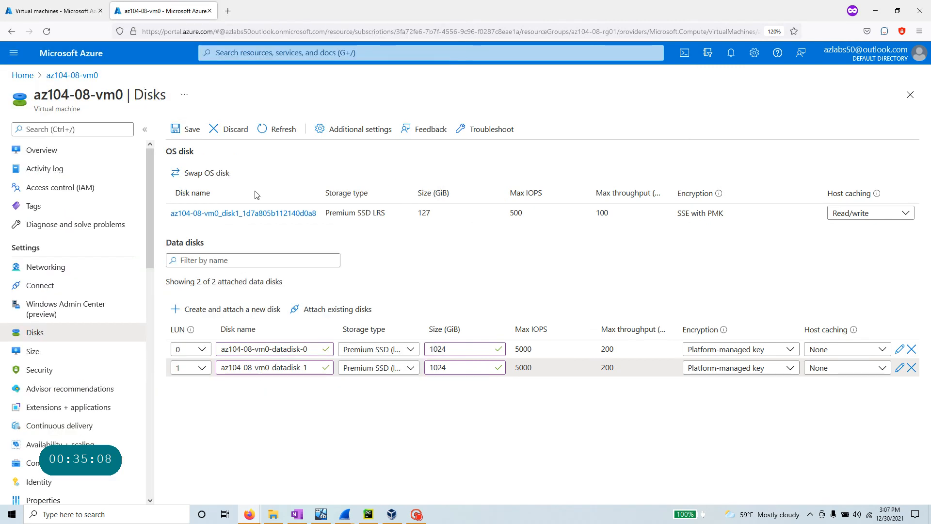
pyautogui.click(192, 130)
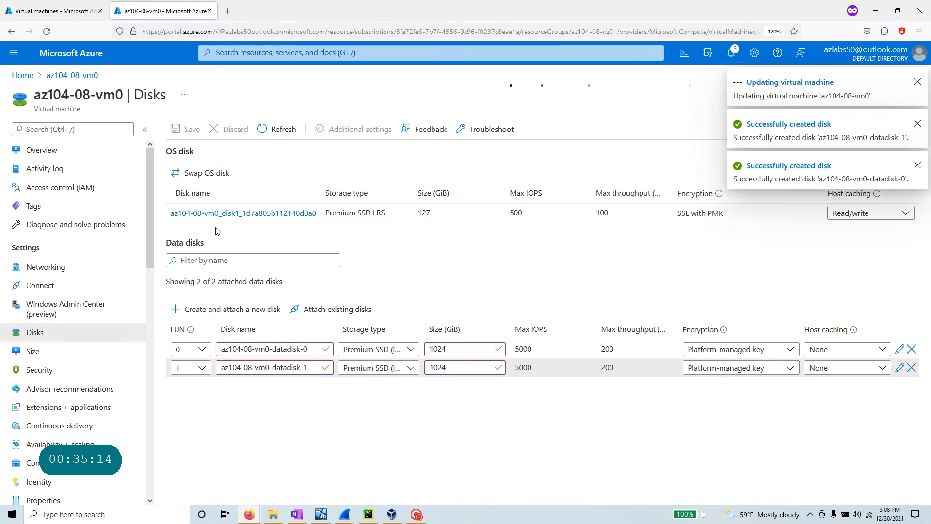
# - Highlight step 8 in the lab and scroll the VM menu down to Operations
pyautogui.hotkey('alt', 'Tab')
pyautogui.scroll(-3, 201, 333)
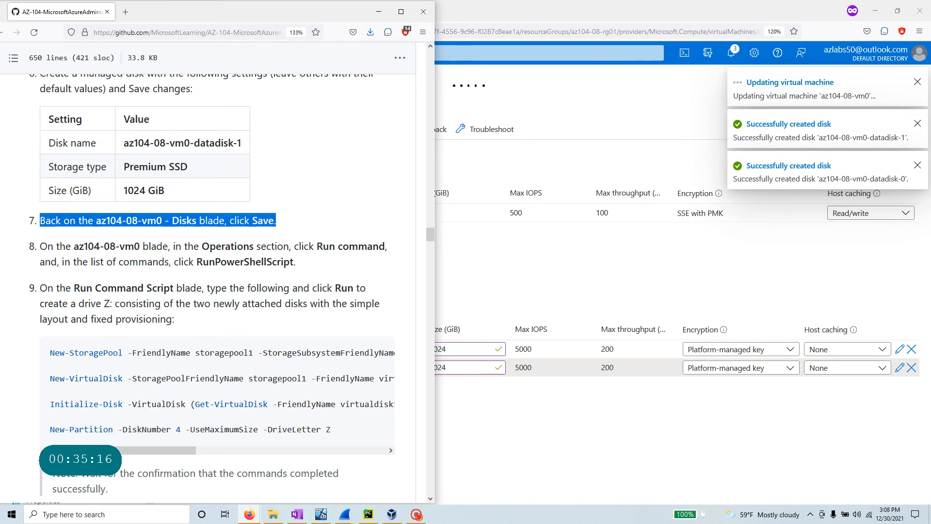
pyautogui.moveTo(74, 246); pyautogui.dragTo(143, 246)
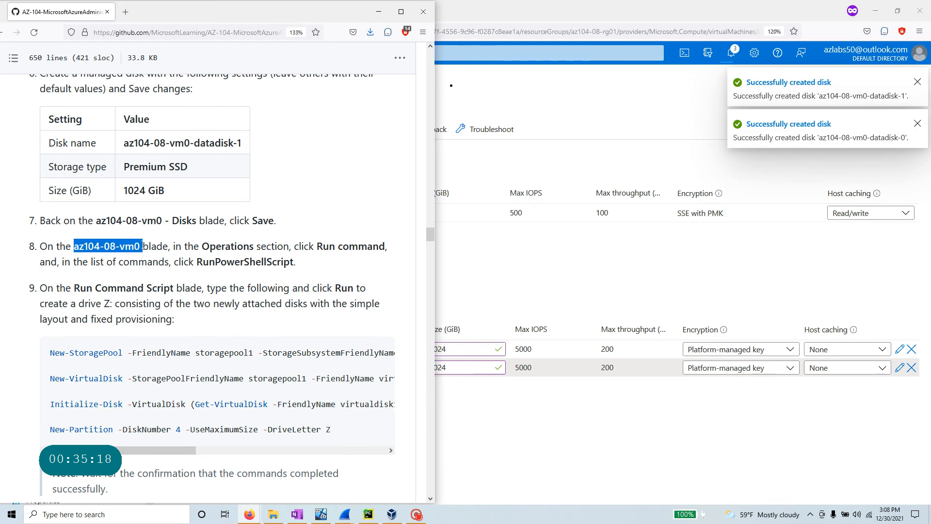
pyautogui.moveTo(249, 246); pyautogui.dragTo(195, 247)
pyautogui.moveTo(317, 246); pyautogui.dragTo(385, 247)
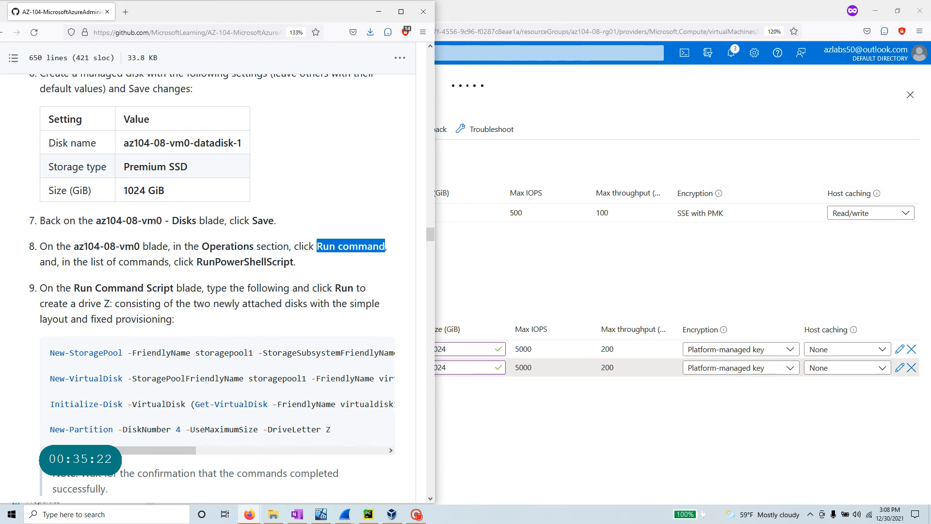
pyautogui.hotkey('alt', 'Tab')
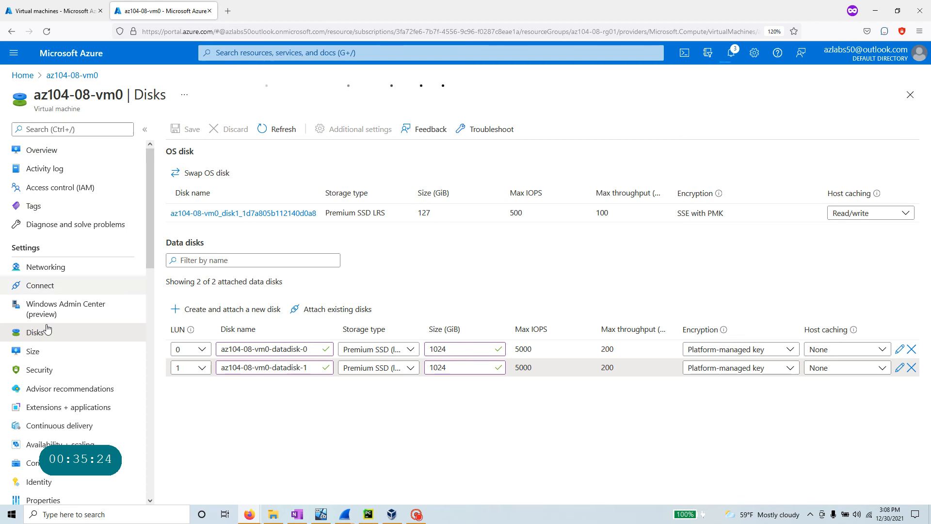
pyautogui.moveTo(37, 249); pyautogui.dragTo(6, 253)
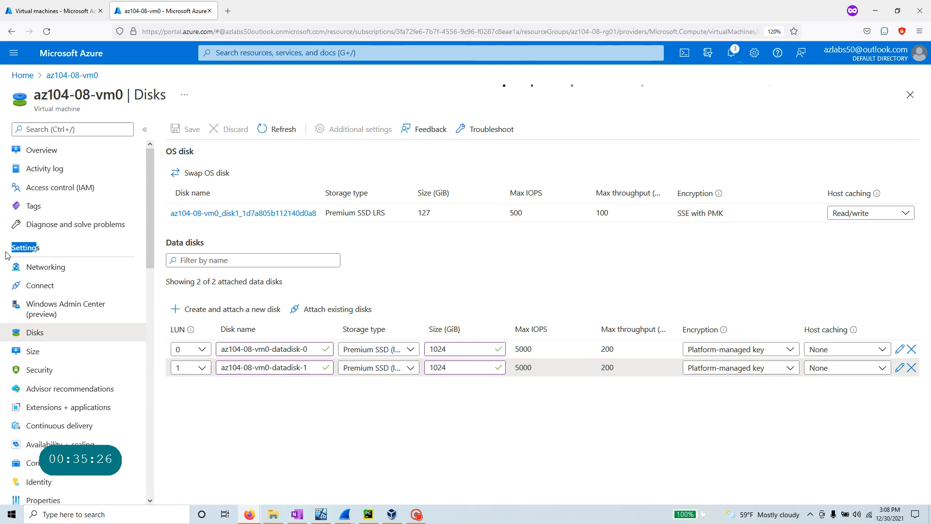
pyautogui.scroll(-2, 29, 346)
pyautogui.scroll(-3, 28, 347)
pyautogui.doubleClick(29, 358)
pyautogui.scroll(-2, 49, 480)
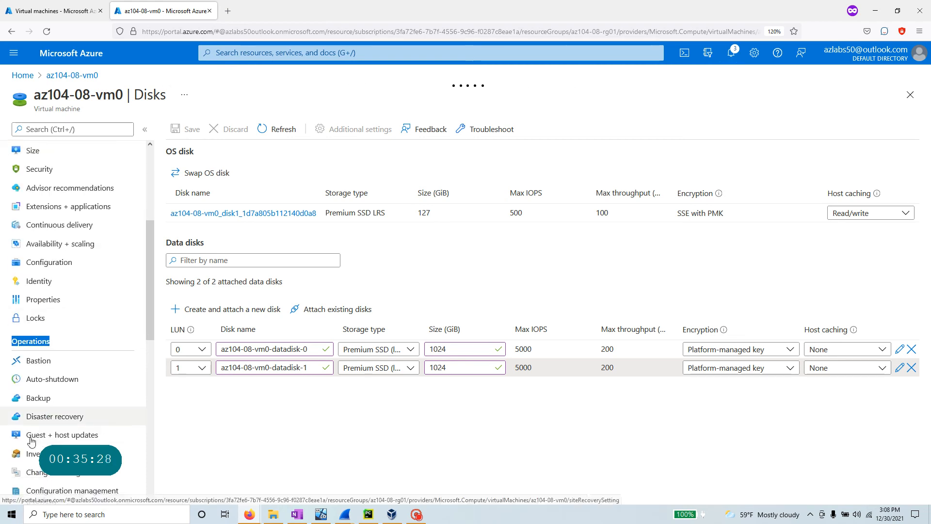
pyautogui.scroll(-2, 59, 485)
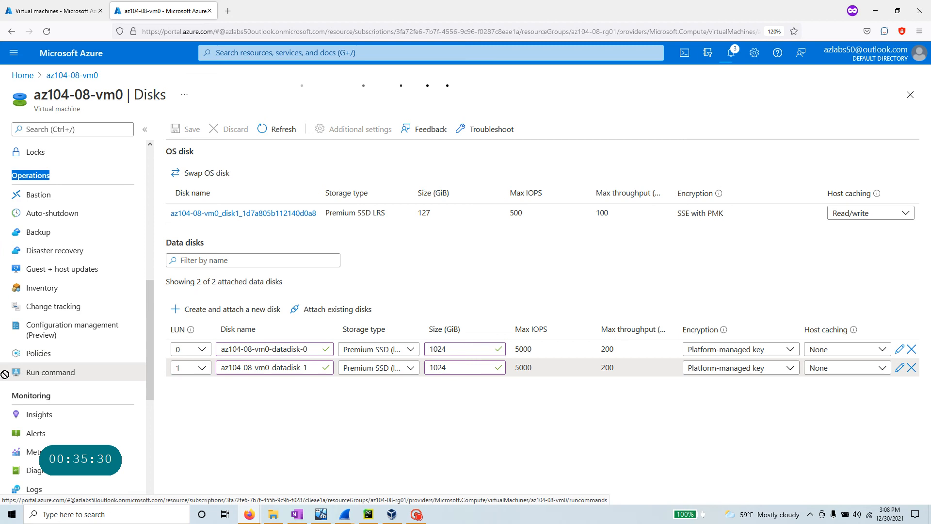
pyautogui.scroll(7, 43, 382)
# - Filter az104-08-vm0's menu with 'run' and open Run command
pyautogui.click(57, 130)
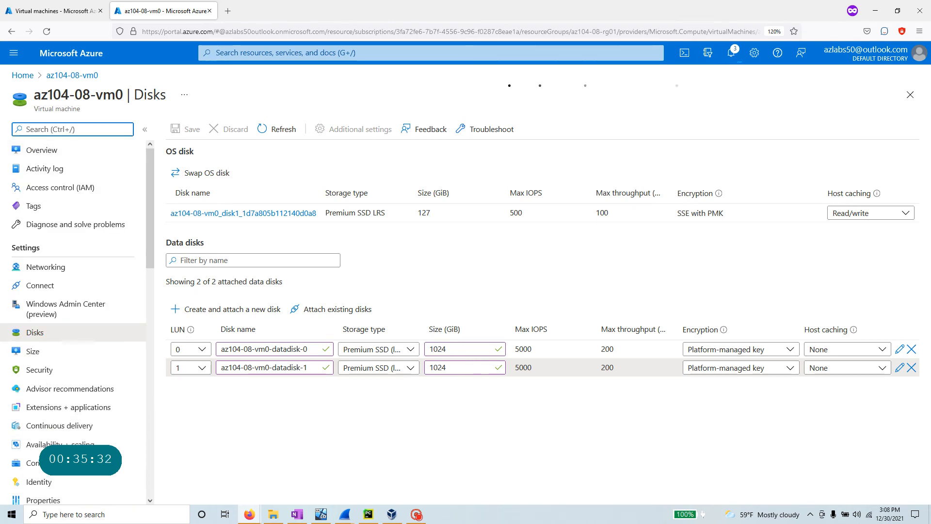
pyautogui.write('ruh')
pyautogui.press('BackSpace')
pyautogui.write('n')
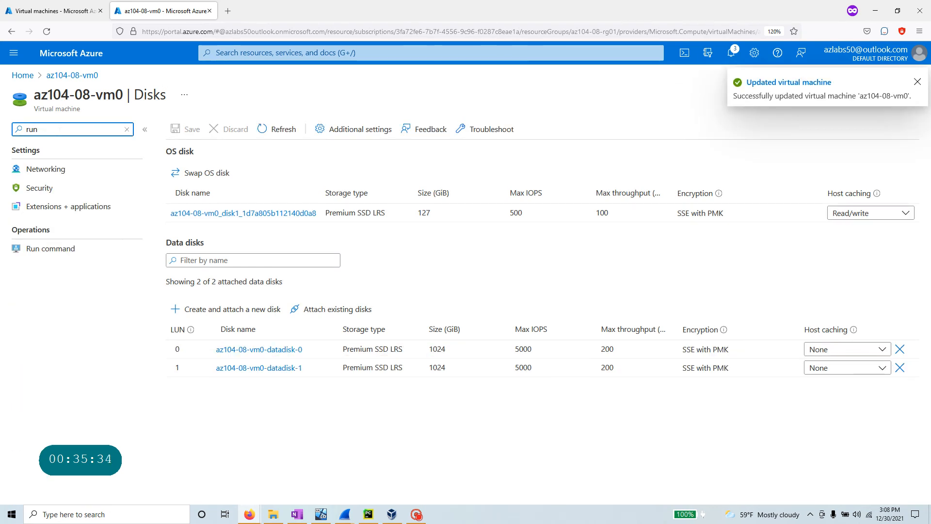
pyautogui.click(48, 169)
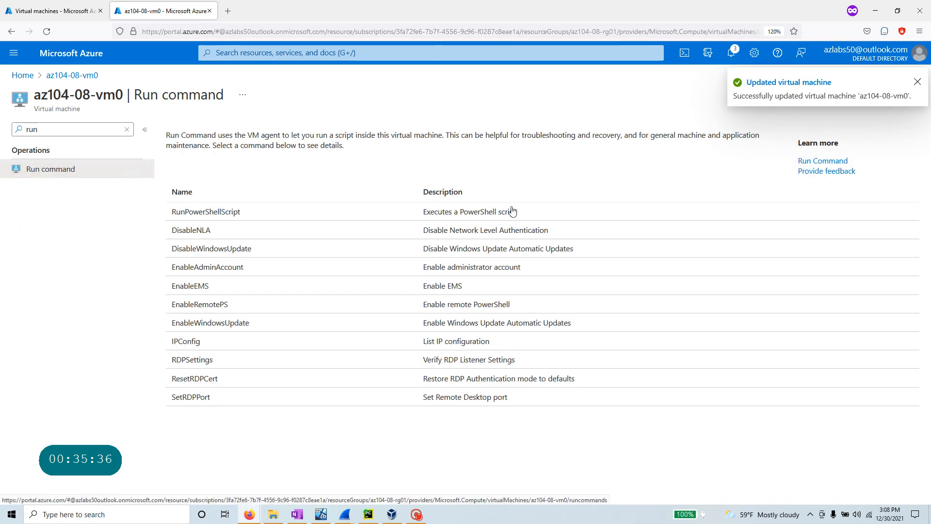
# - Place the portal beside the lab instructions and open the RunPowerShellScript command
pyautogui.hotkey('alt', 'Tab')
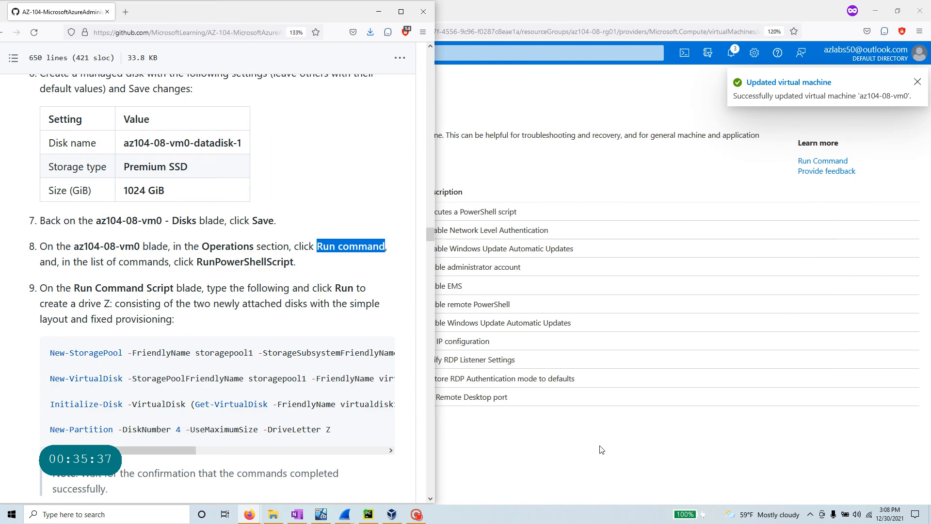
pyautogui.click(900, 14)
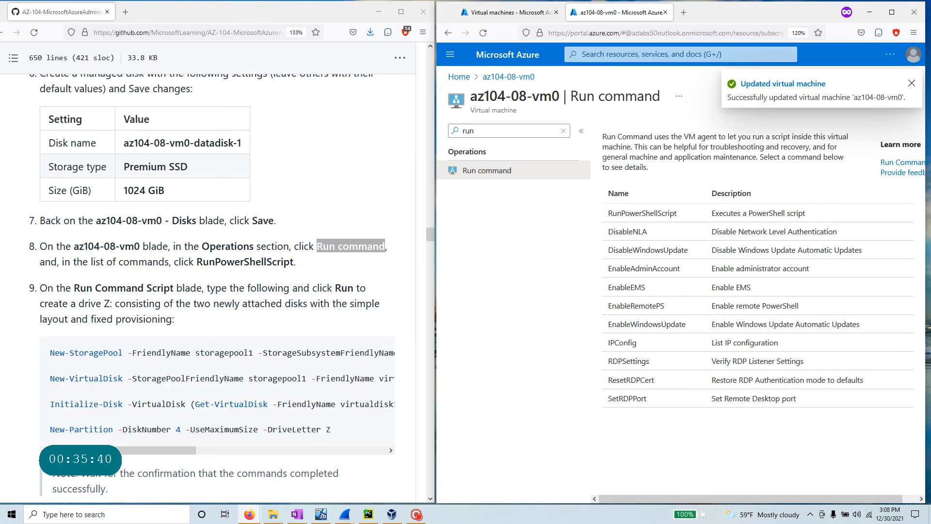
pyautogui.moveTo(197, 262); pyautogui.dragTo(295, 261)
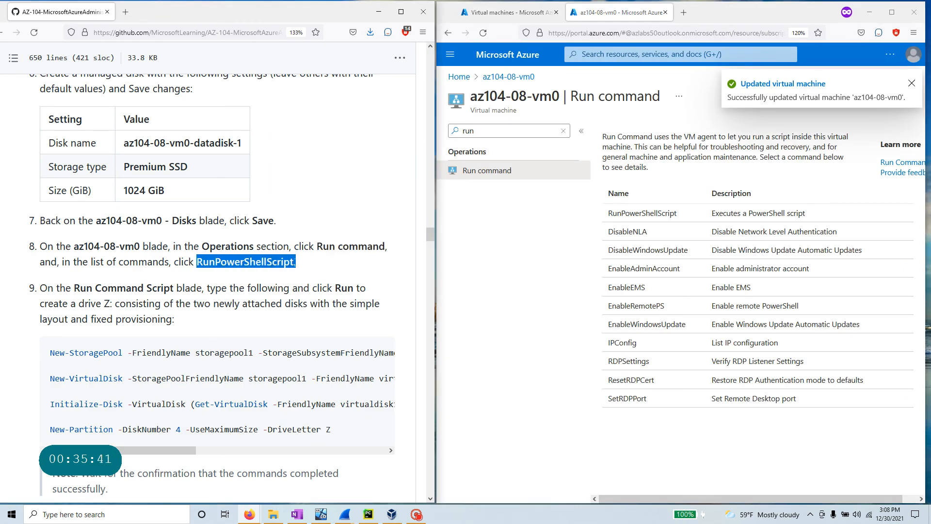
pyautogui.click(678, 219)
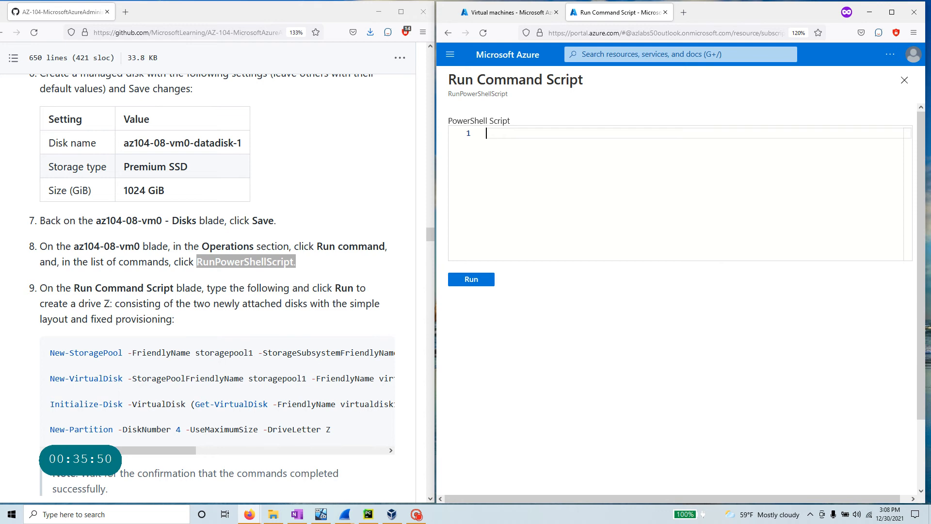
# - Copy the four PowerShell commands from the lab and paste them into the script editor
pyautogui.moveTo(110, 304); pyautogui.dragTo(78, 304)
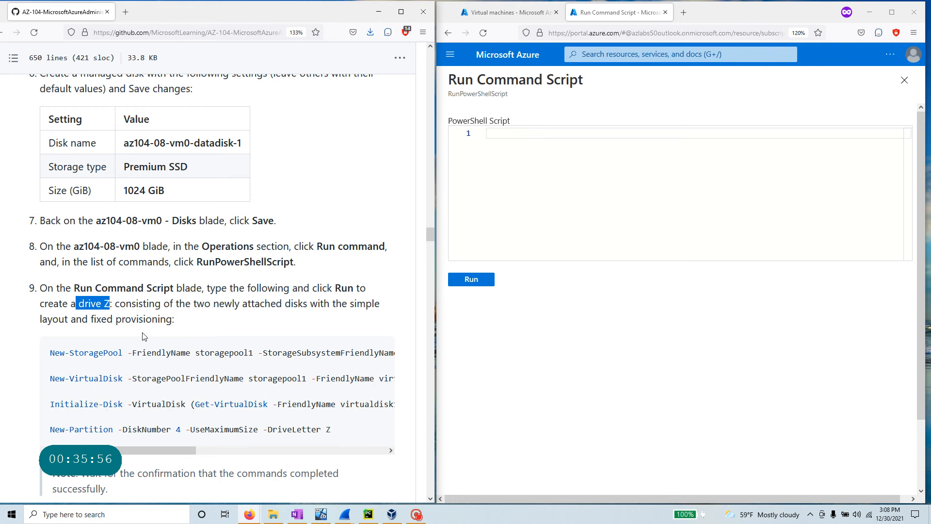
pyautogui.click(249, 402)
pyautogui.click(379, 354)
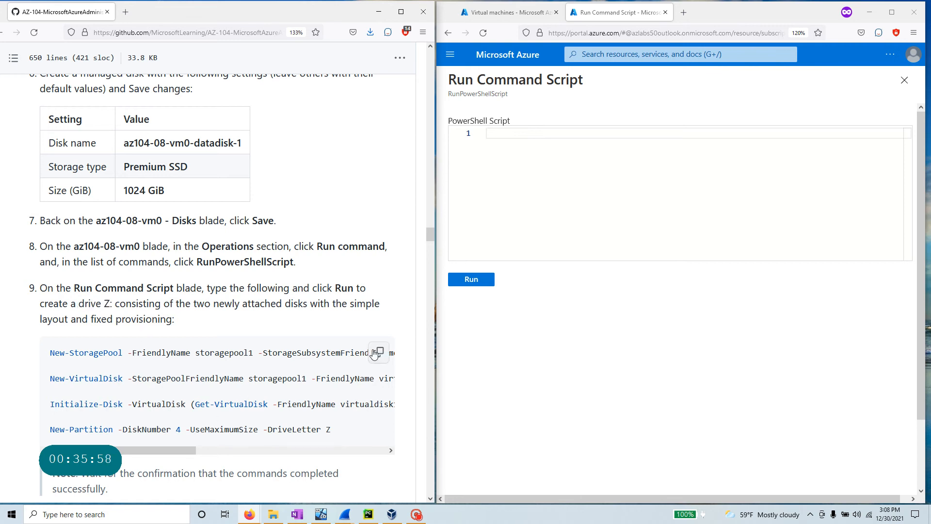
pyautogui.click(679, 170)
pyautogui.hotkey('ctrl', 'v')
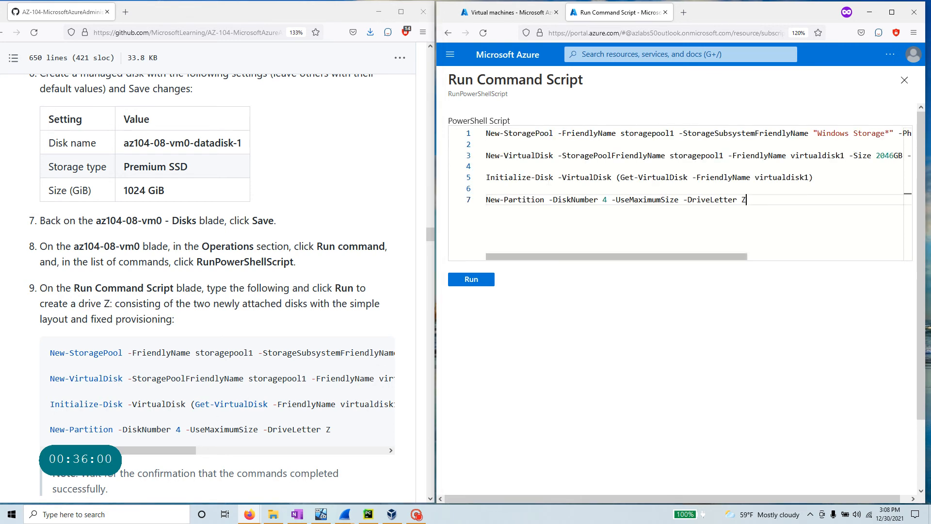
# - Maximize the portal and review the storagepool1, virtualdisk1 and drive Z script lines
pyautogui.click(892, 12)
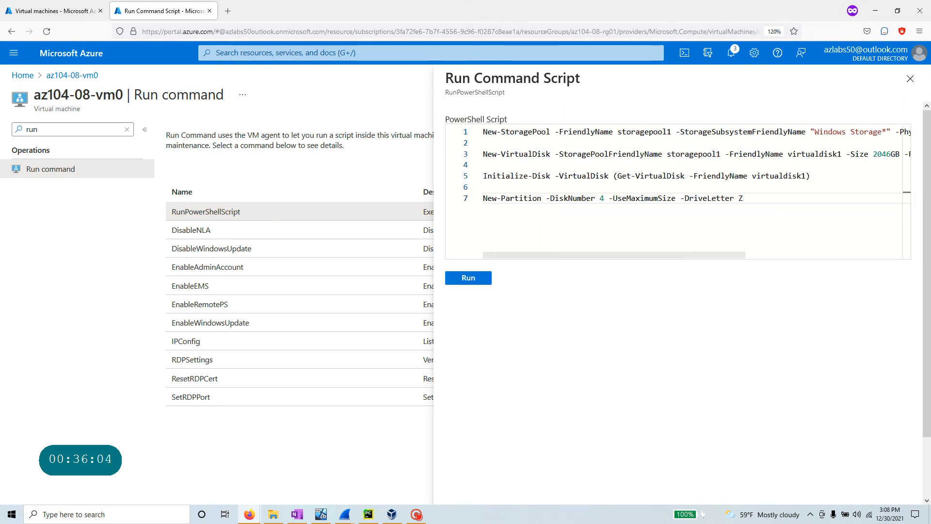
pyautogui.moveTo(497, 253); pyautogui.dragTo(483, 131)
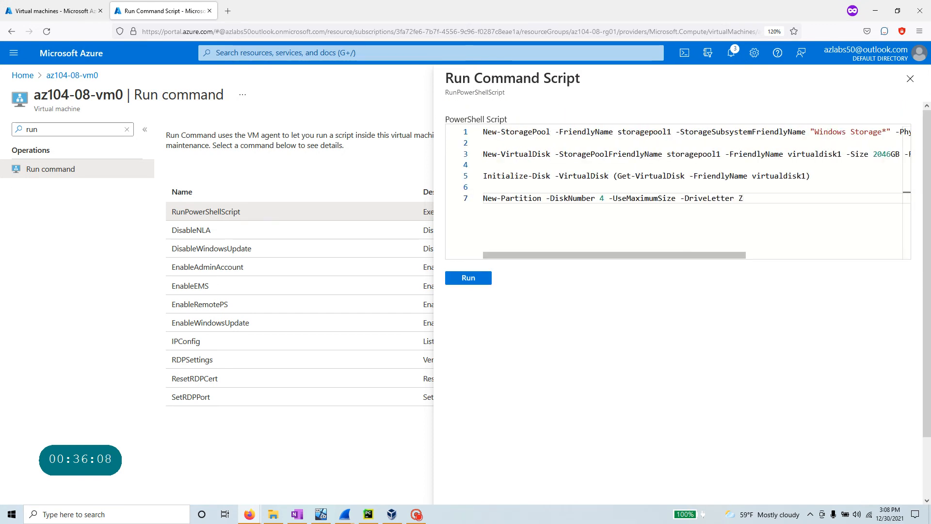
pyautogui.doubleClick(644, 132)
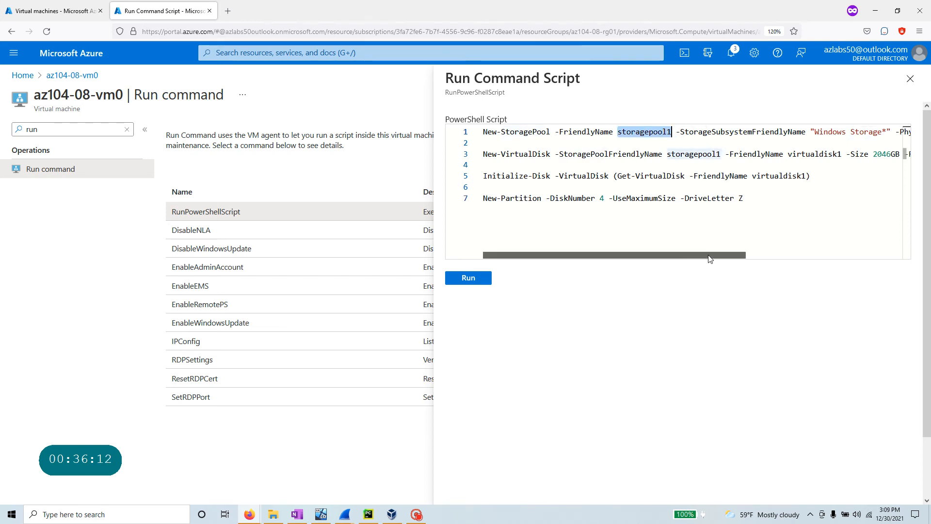
pyautogui.moveTo(706, 260); pyautogui.dragTo(842, 261)
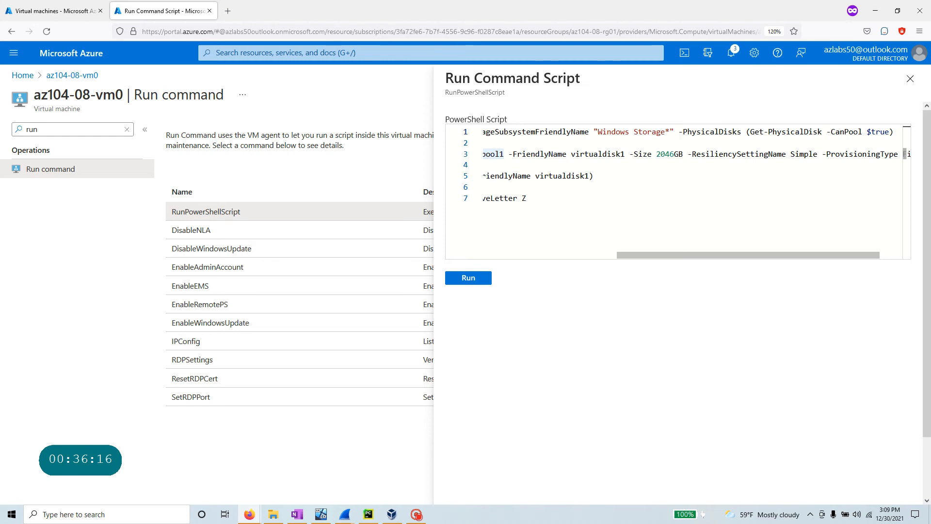
pyautogui.moveTo(765, 262); pyautogui.dragTo(563, 280)
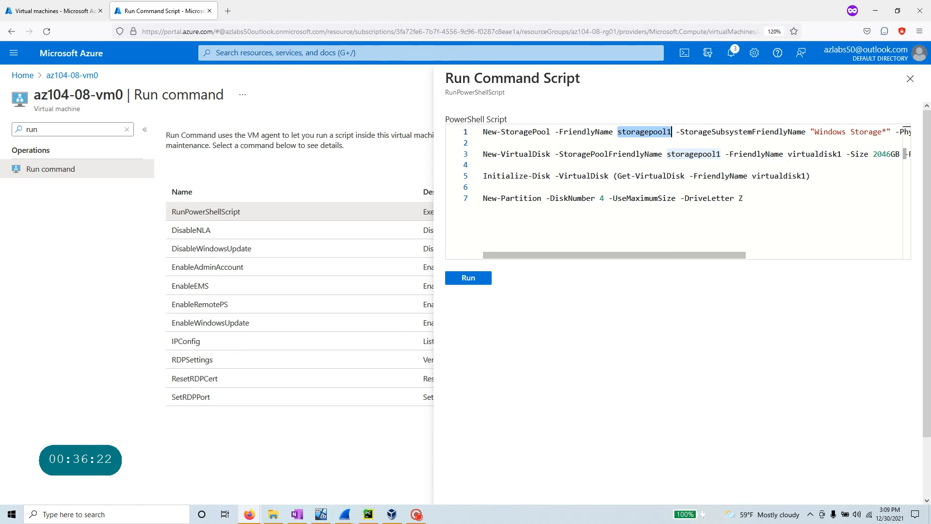
pyautogui.moveTo(744, 262); pyautogui.dragTo(884, 262)
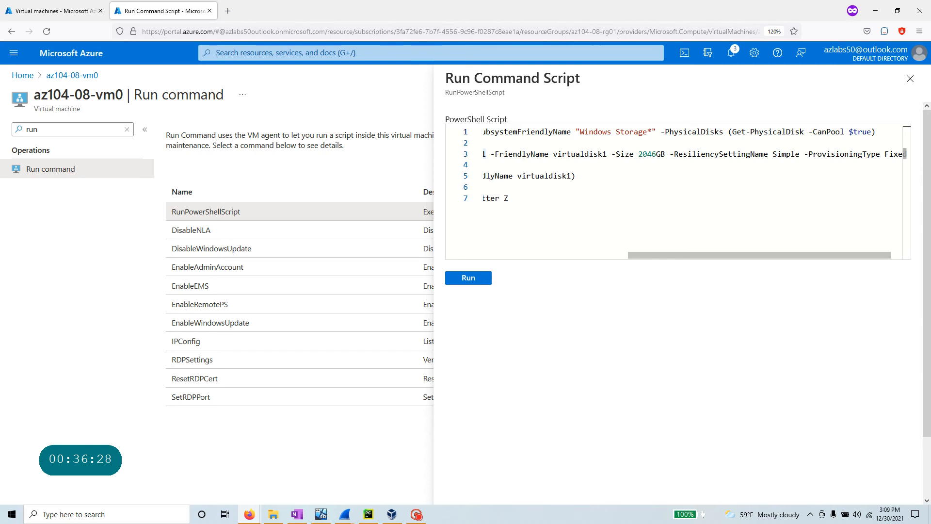
pyautogui.moveTo(820, 258); pyautogui.dragTo(832, 258)
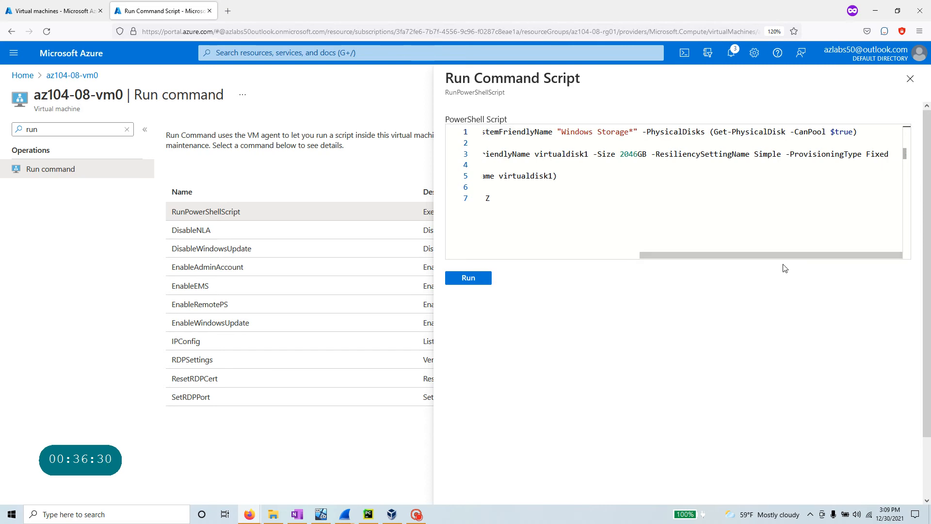
pyautogui.moveTo(750, 259); pyautogui.dragTo(573, 273)
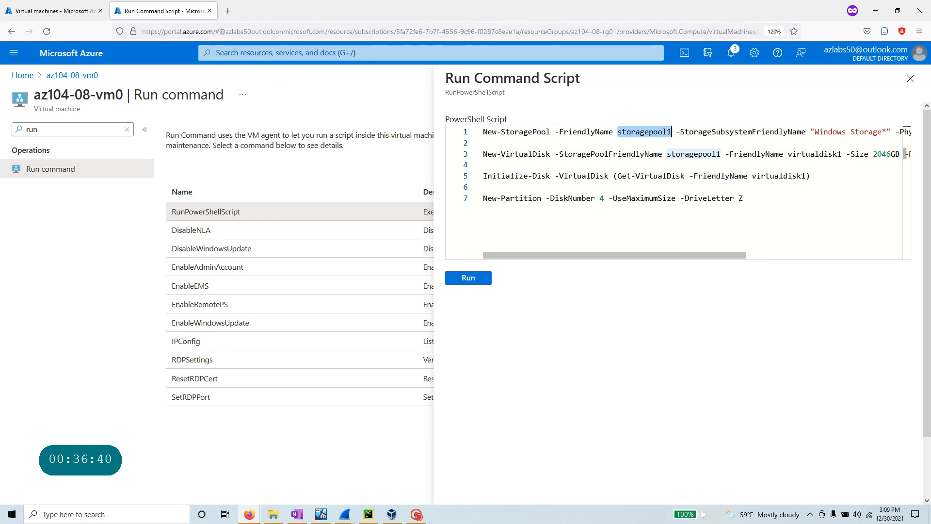
pyautogui.moveTo(749, 200); pyautogui.dragTo(443, 132)
# - Run the storage-pool script on az104-08-vm0 and return the portal to half screen
pyautogui.click(469, 283)
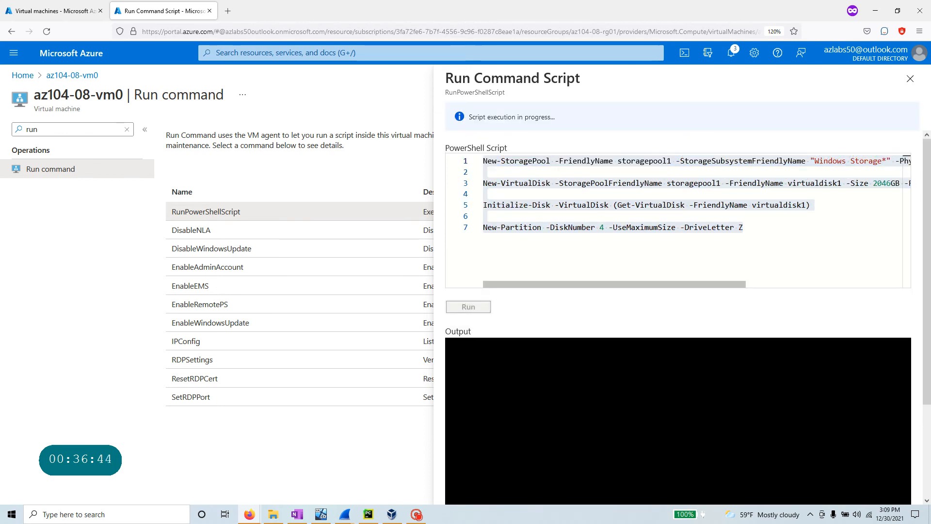
pyautogui.click(897, 10)
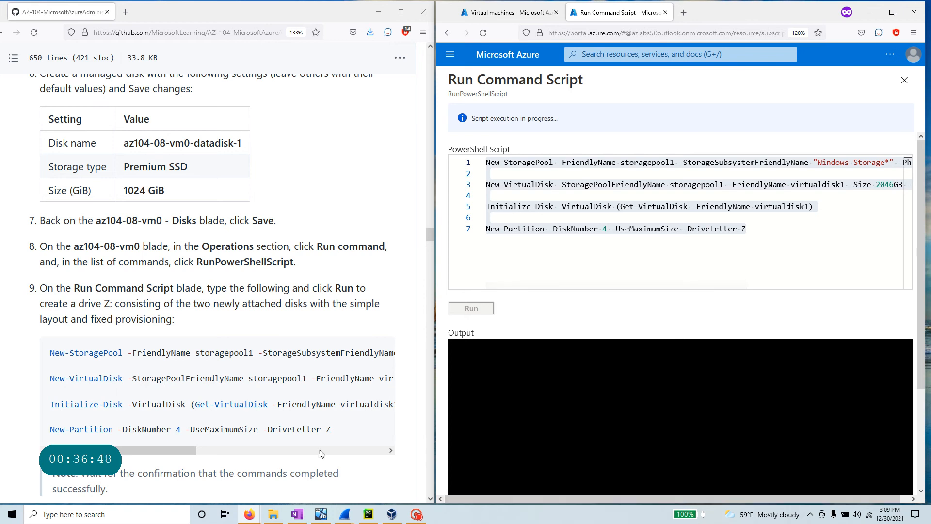
pyautogui.scroll(-5, 291, 340)
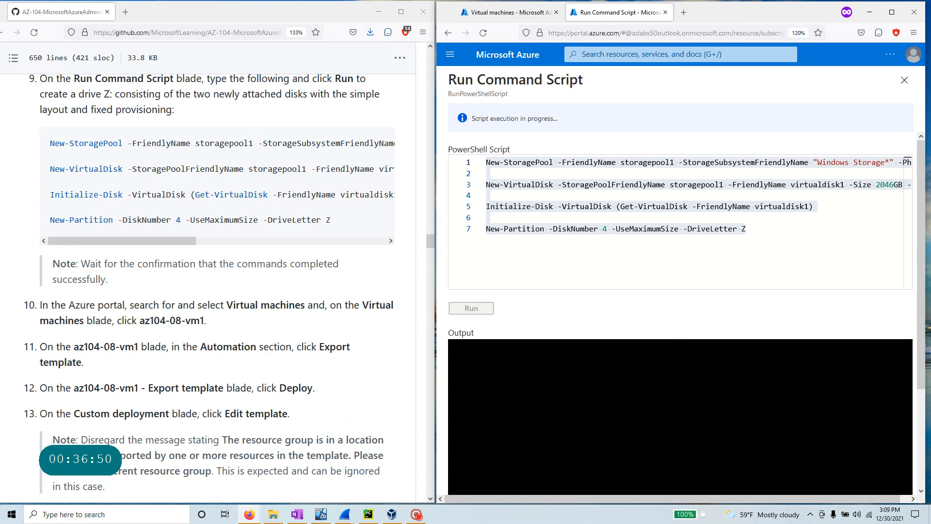
pyautogui.moveTo(95, 263); pyautogui.dragTo(44, 263)
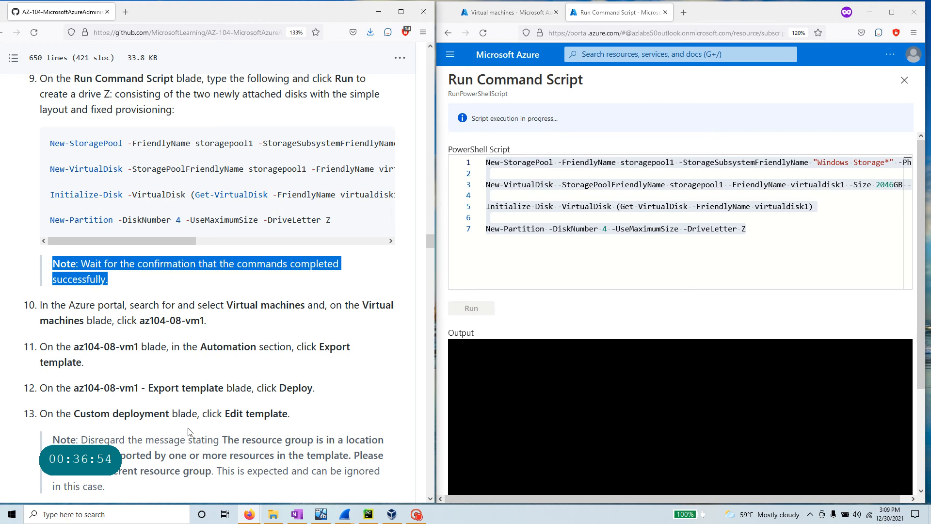
# - Read ahead in the lab instructions to the next VM, az104-08-vm1
pyautogui.scroll(-3, 180, 429)
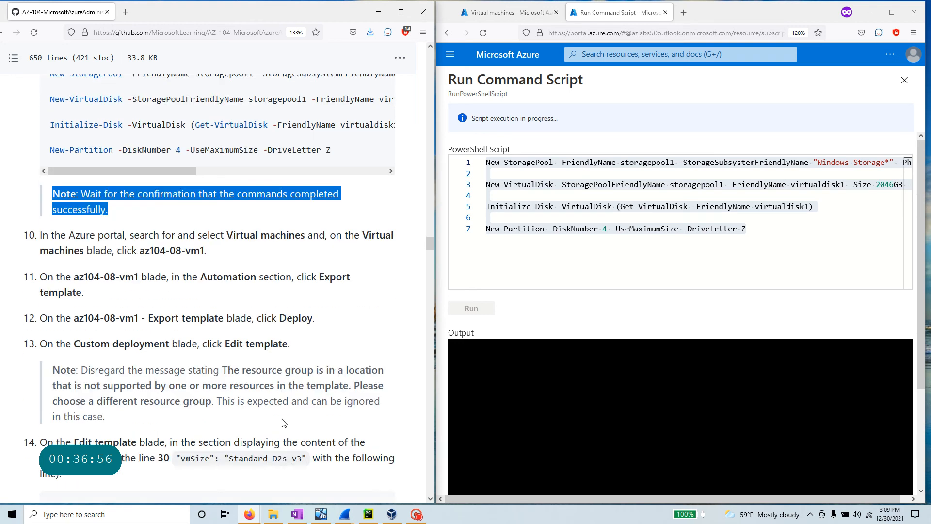
pyautogui.scroll(-6, 214, 287)
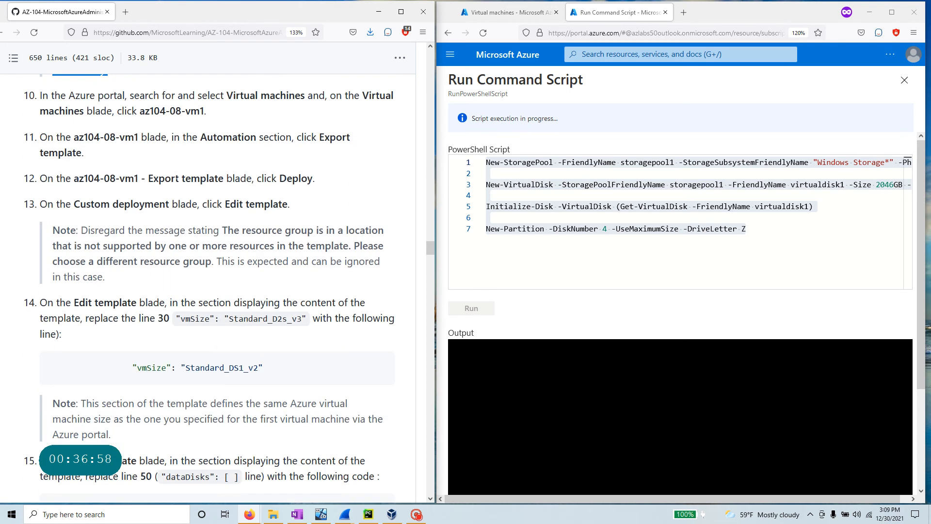
pyautogui.scroll(3, 208, 179)
pyautogui.moveTo(205, 180); pyautogui.dragTo(160, 181)
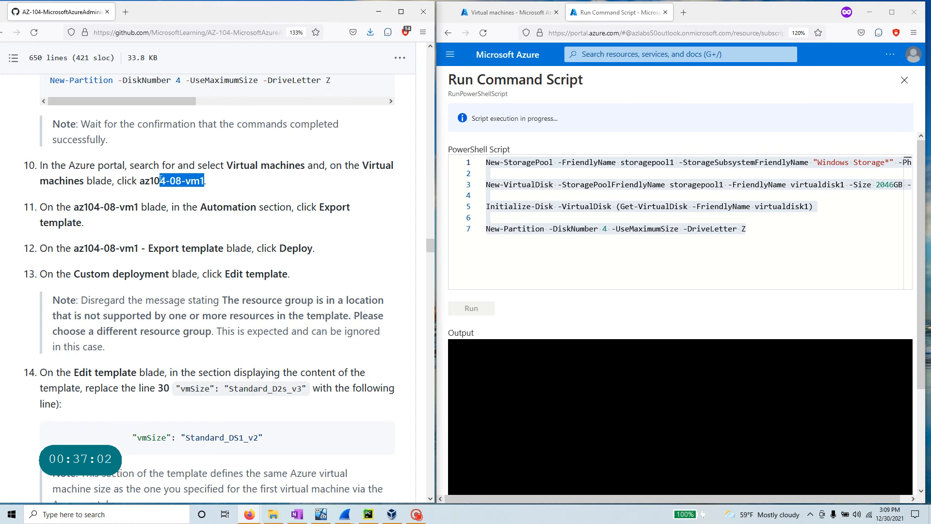
pyautogui.moveTo(160, 181); pyautogui.dragTo(142, 180)
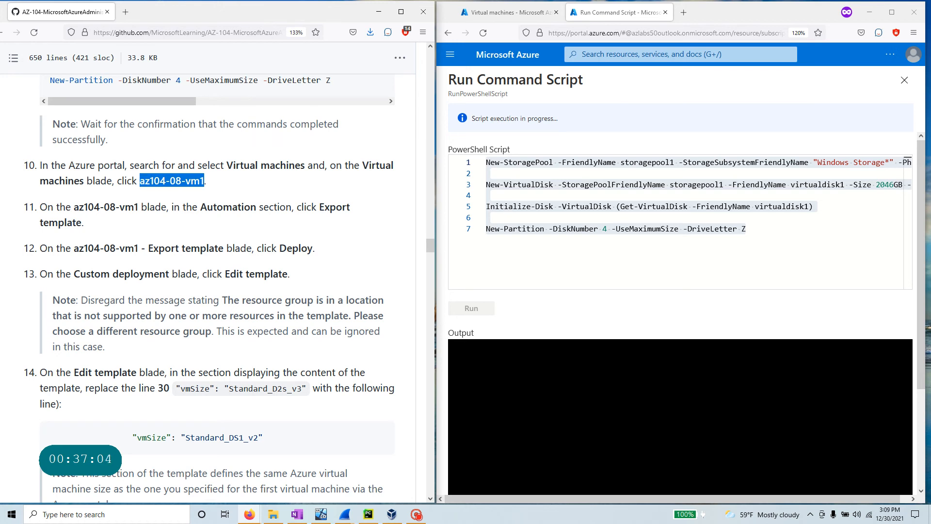
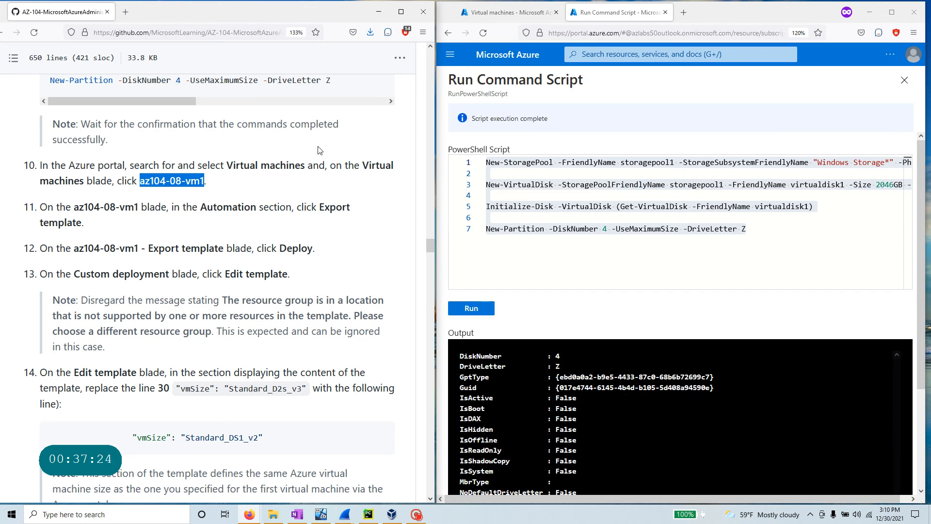
# - Copy az104-08-vm1 from the lab instructions and open that virtual machine via portal search
pyautogui.scroll(-10, 689, 426)
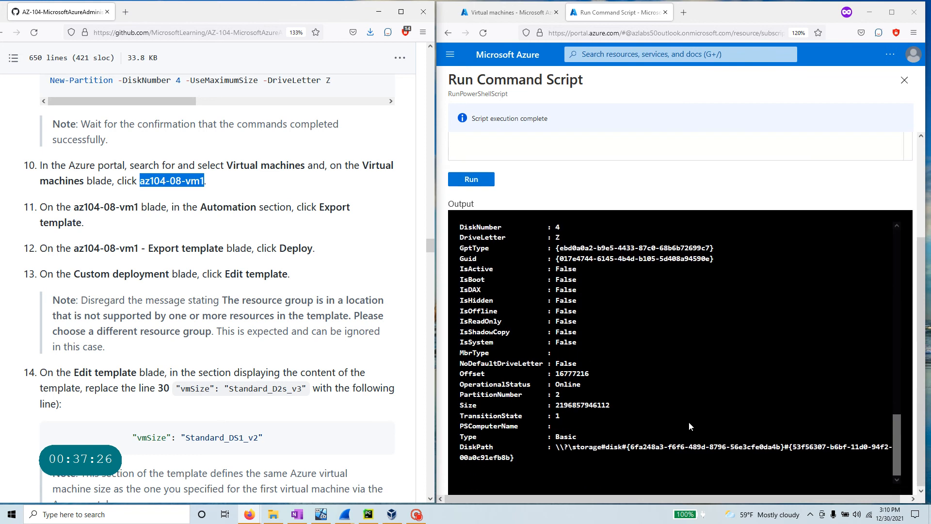
pyautogui.scroll(10, 683, 420)
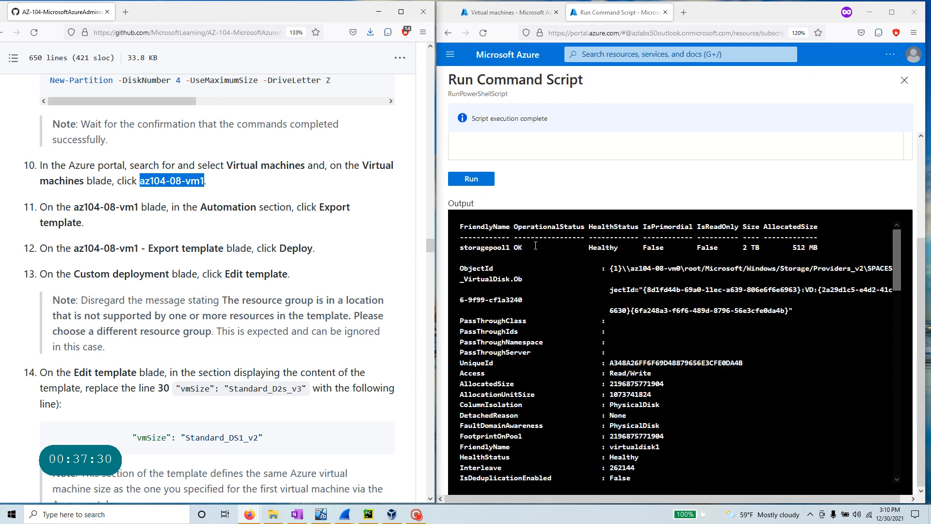
pyautogui.moveTo(536, 246); pyautogui.dragTo(462, 249)
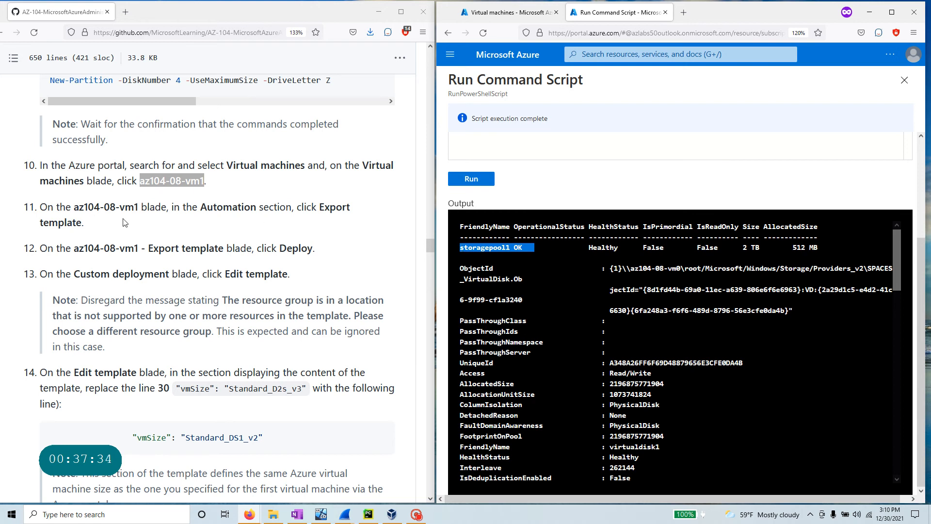
pyautogui.moveTo(140, 207); pyautogui.dragTo(73, 207)
pyautogui.rightClick(83, 212)
pyautogui.click(99, 221)
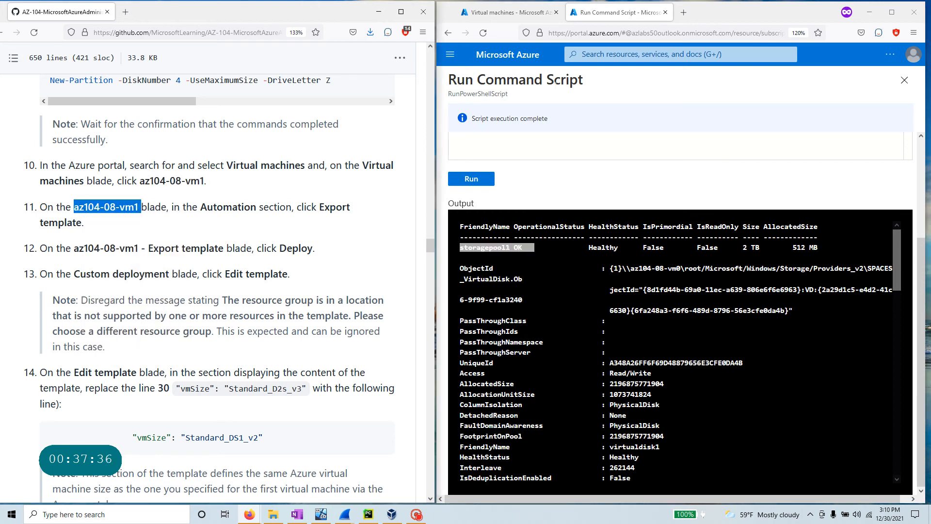
pyautogui.click(586, 54)
pyautogui.hotkey('ctrl', 'v')
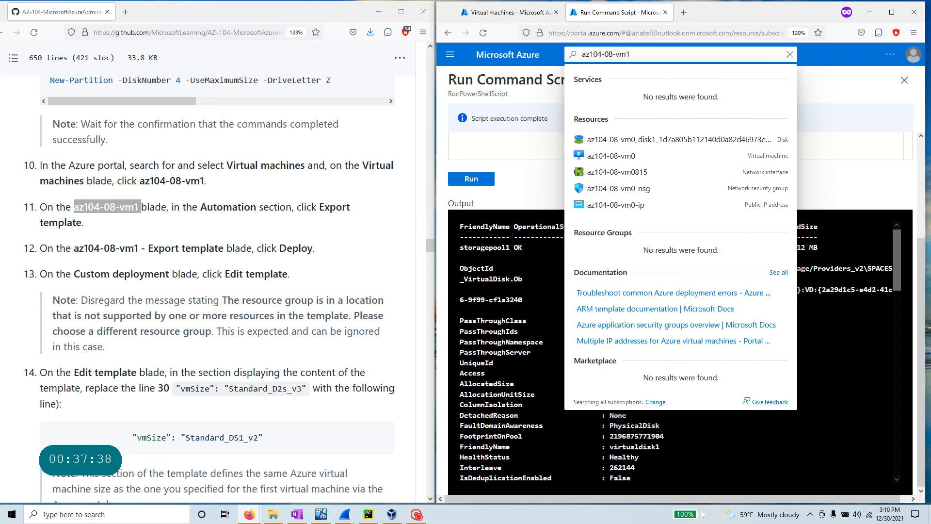
pyautogui.click(611, 156)
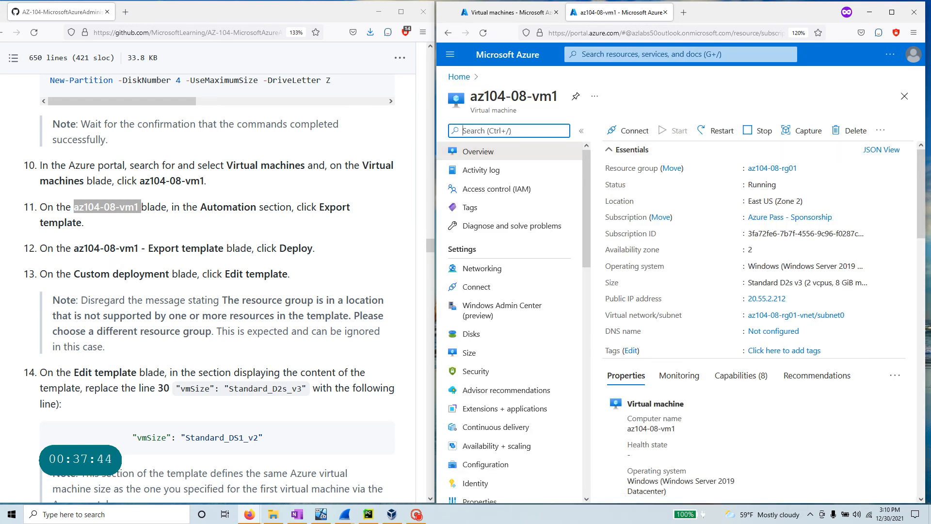
# - Open the VM's Automation > Export template page to show its ARM template JSON
pyautogui.moveTo(153, 248); pyautogui.dragTo(224, 248)
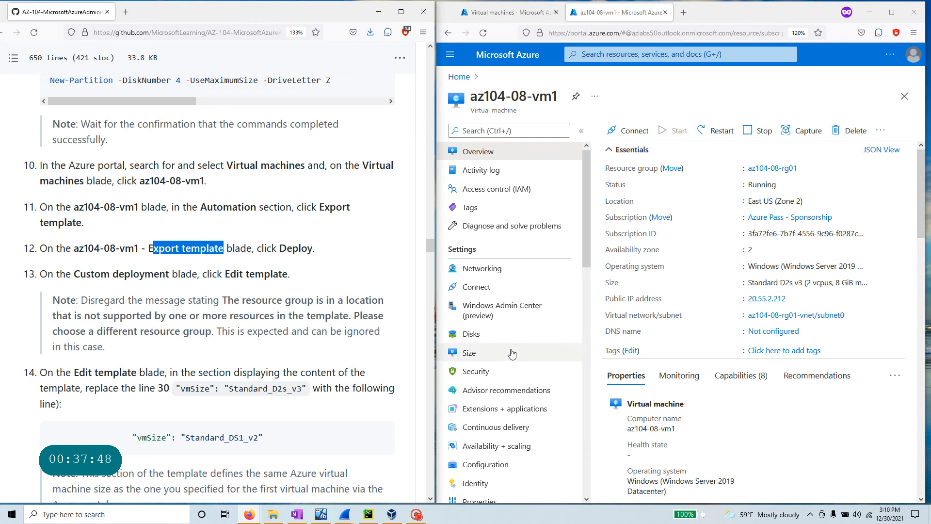
pyautogui.hotkey('alt', 'Tab')
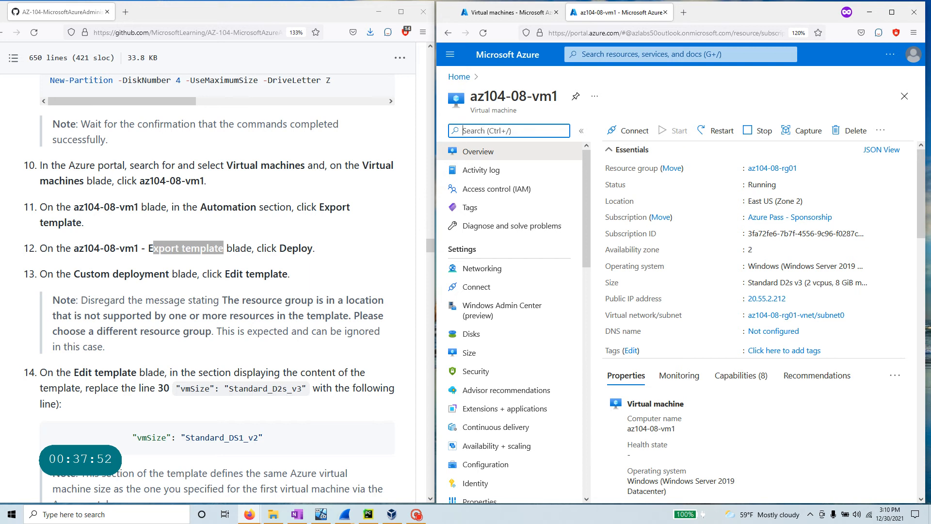
pyautogui.scroll(-5, 546, 329)
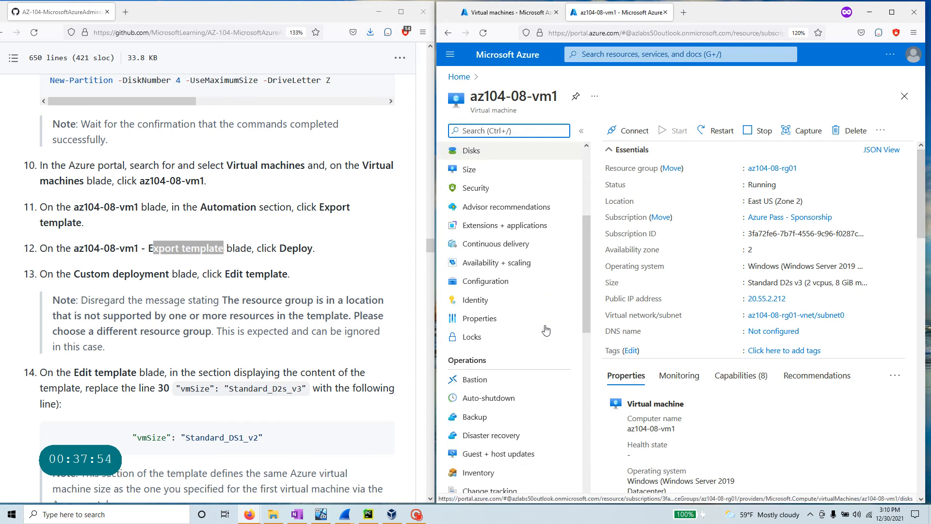
pyautogui.scroll(-7, 546, 330)
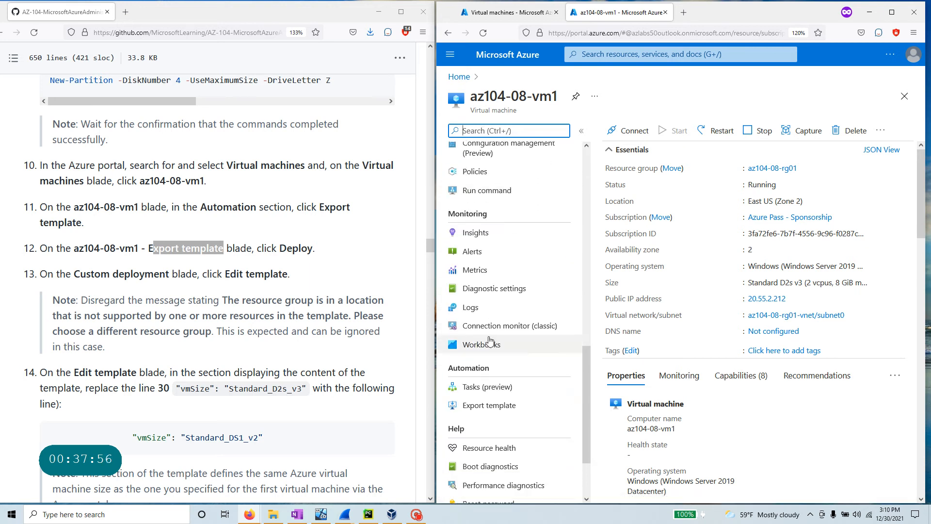
pyautogui.click(502, 413)
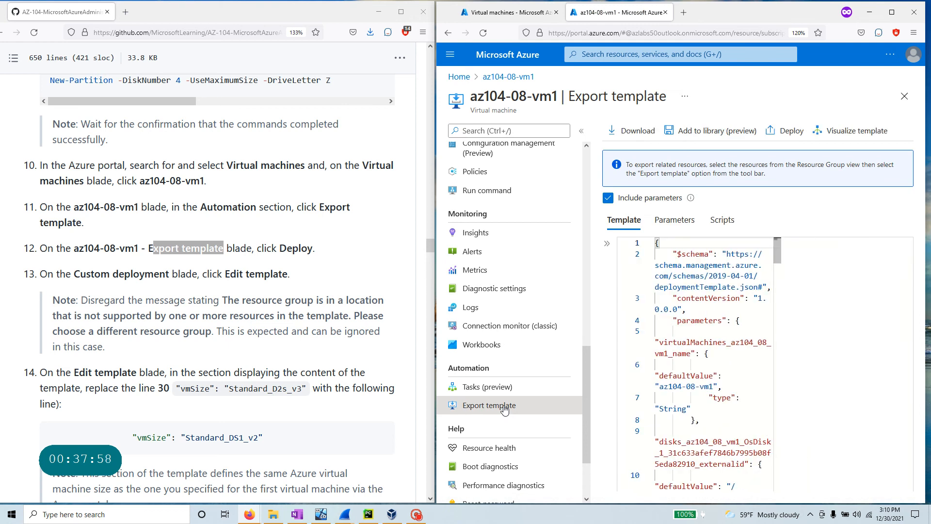
# - Deploy the exported template as a custom deployment and open Edit template
pyautogui.click(779, 132)
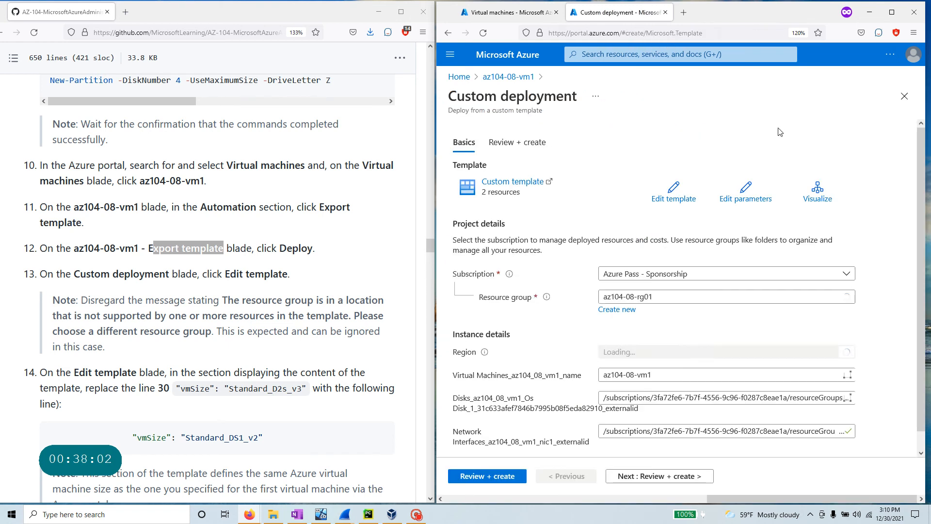
pyautogui.click(679, 192)
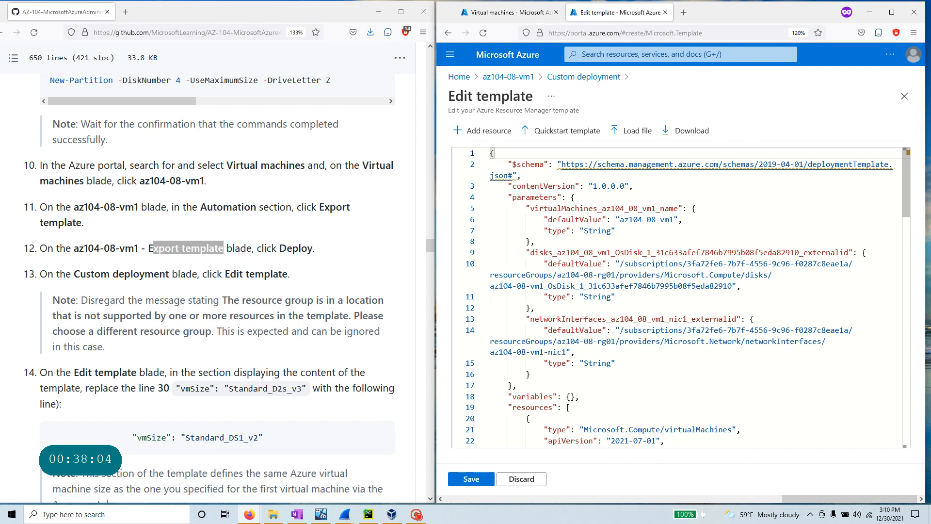
pyautogui.scroll(-1, 159, 275)
pyautogui.scroll(-3, 159, 275)
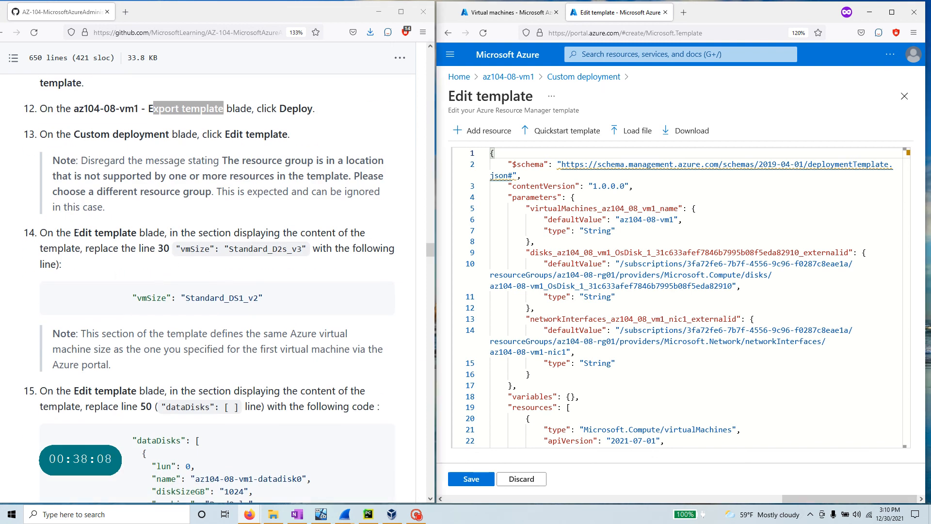
# - Replace line 30's vmSize Standard_D2s_v3 with Standard_DS1_v2 and format the document
pyautogui.moveTo(73, 232); pyautogui.dragTo(146, 233)
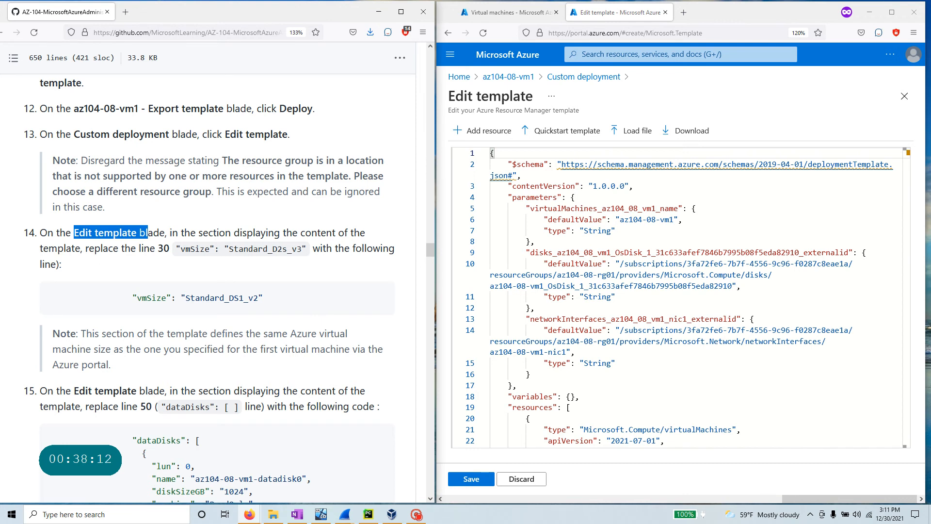
pyautogui.moveTo(176, 249); pyautogui.dragTo(307, 249)
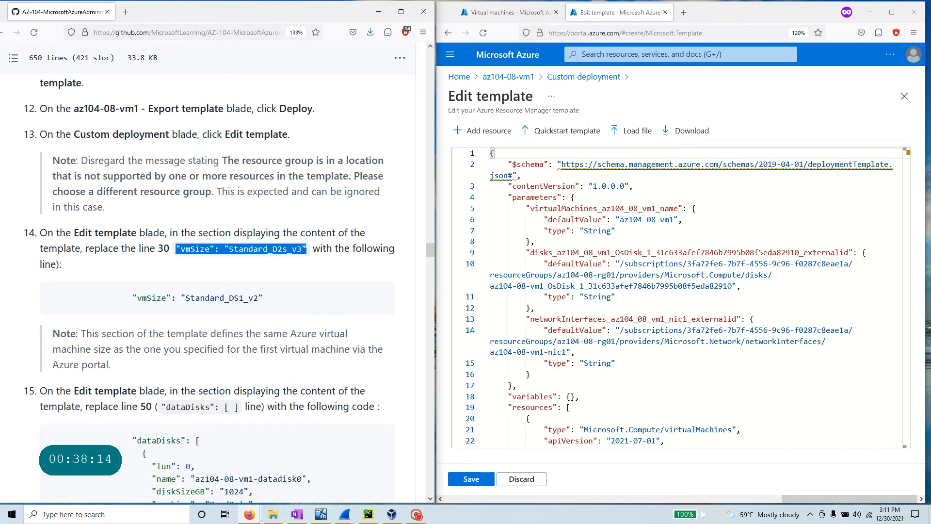
pyautogui.rightClick(296, 246)
pyautogui.click(307, 257)
pyautogui.scroll(-5, 679, 296)
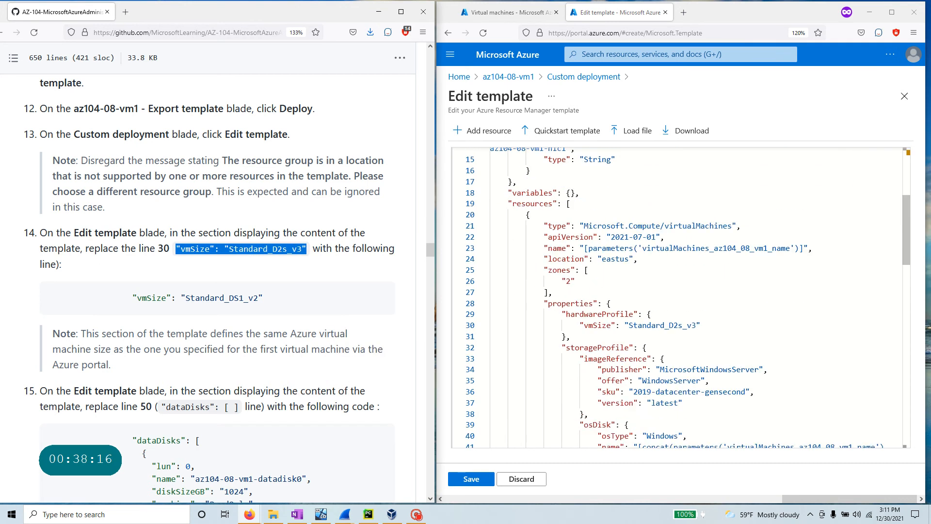
pyautogui.scroll(2, 679, 296)
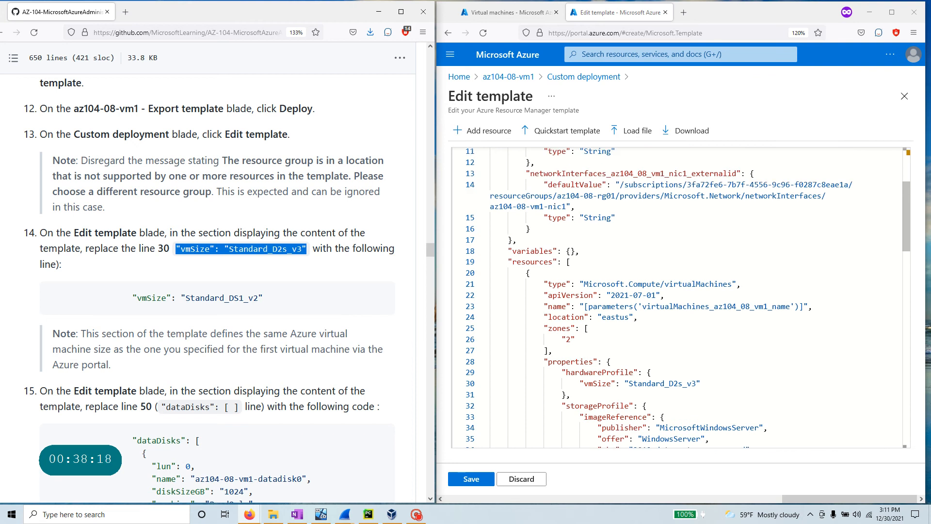
pyautogui.moveTo(702, 384); pyautogui.dragTo(576, 384)
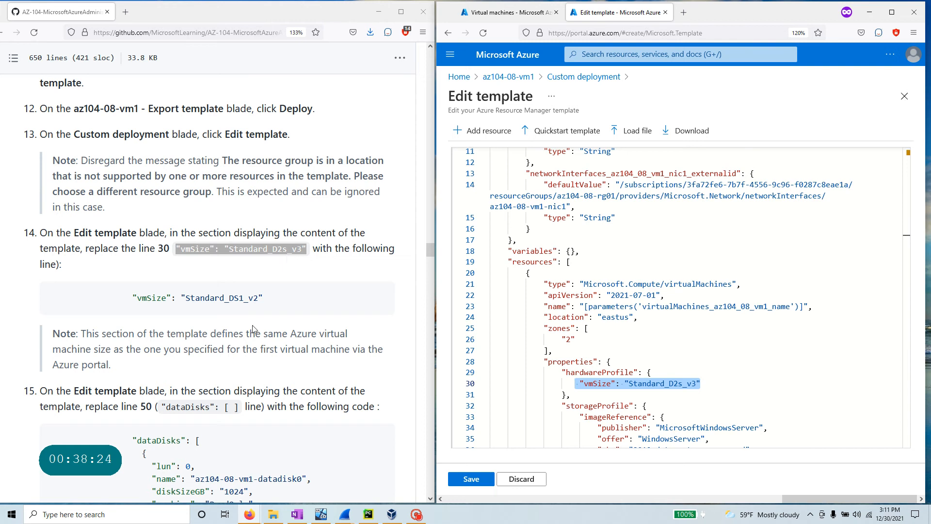
pyautogui.moveTo(265, 300)
pyautogui.click(382, 299)
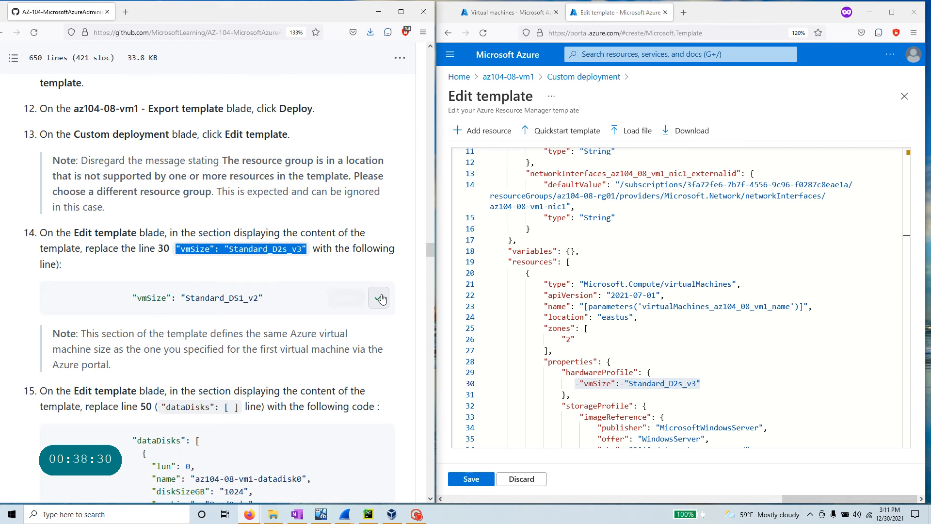
pyautogui.moveTo(700, 383); pyautogui.dragTo(580, 384)
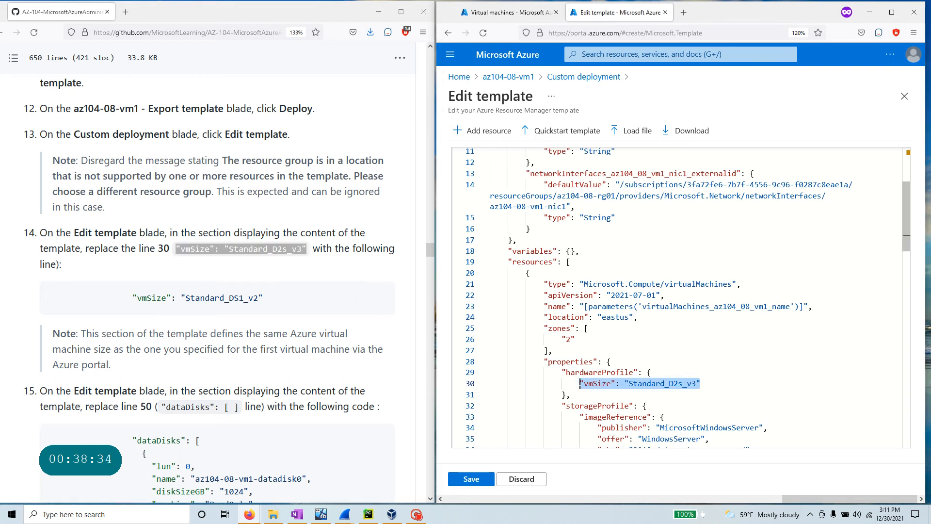
pyautogui.hotkey('ctrl', 'v')
pyautogui.rightClick(760, 308)
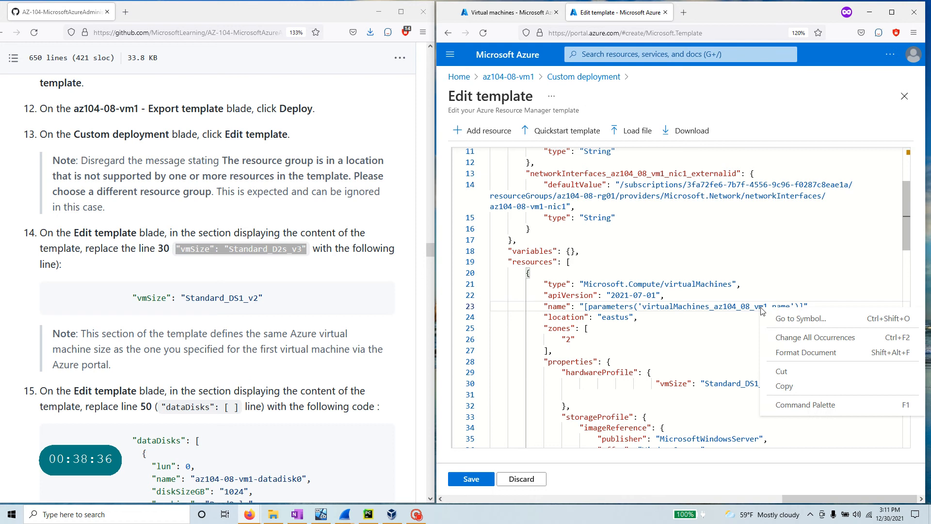
pyautogui.click(805, 353)
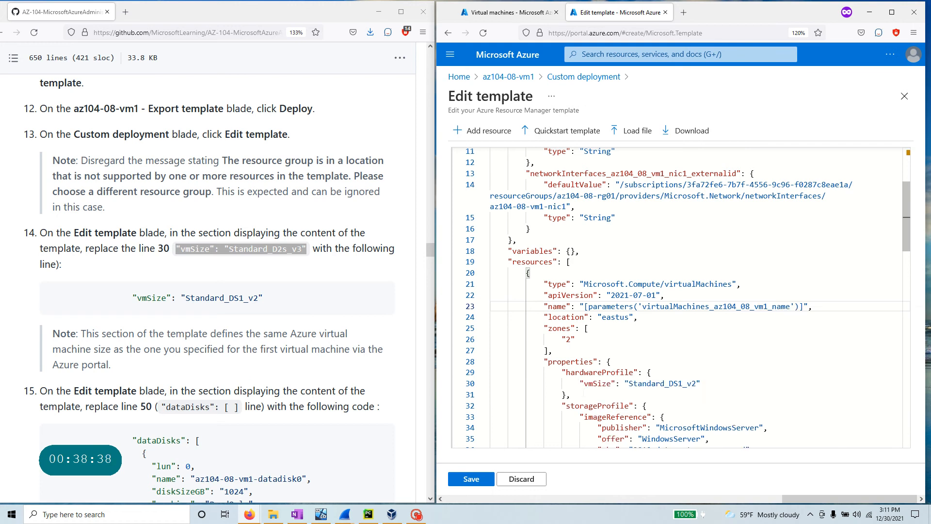
pyautogui.scroll(-3, 151, 293)
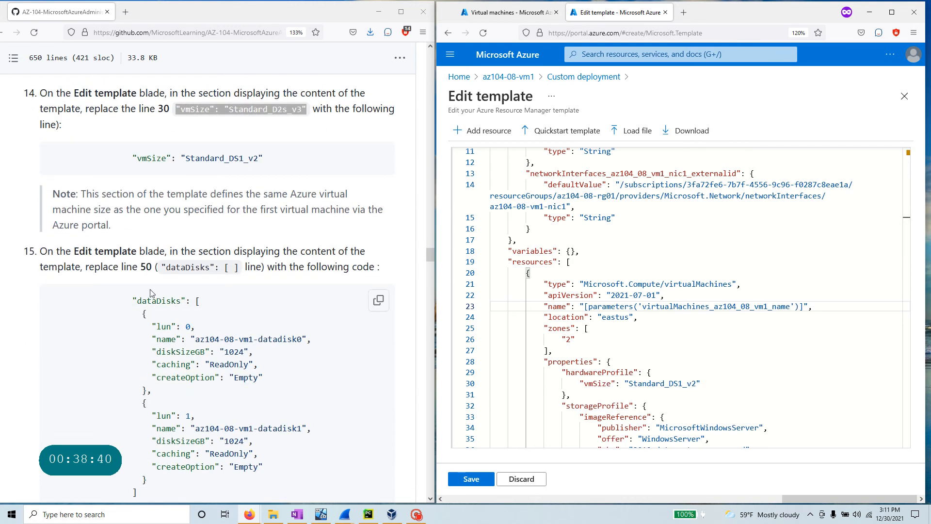
# - Paste the two-disk dataDisks array over line 51's empty dataDisks entry and format the document
pyautogui.doubleClick(145, 267)
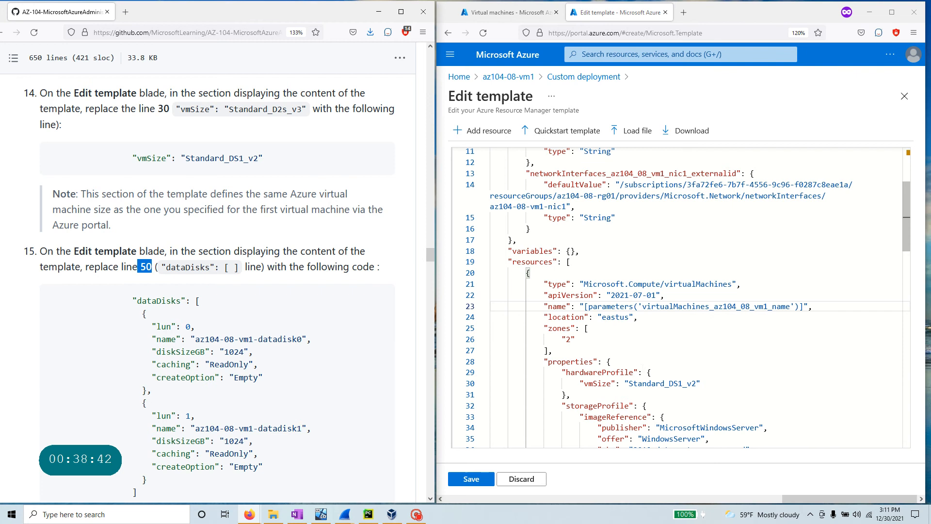
pyautogui.scroll(-5, 464, 401)
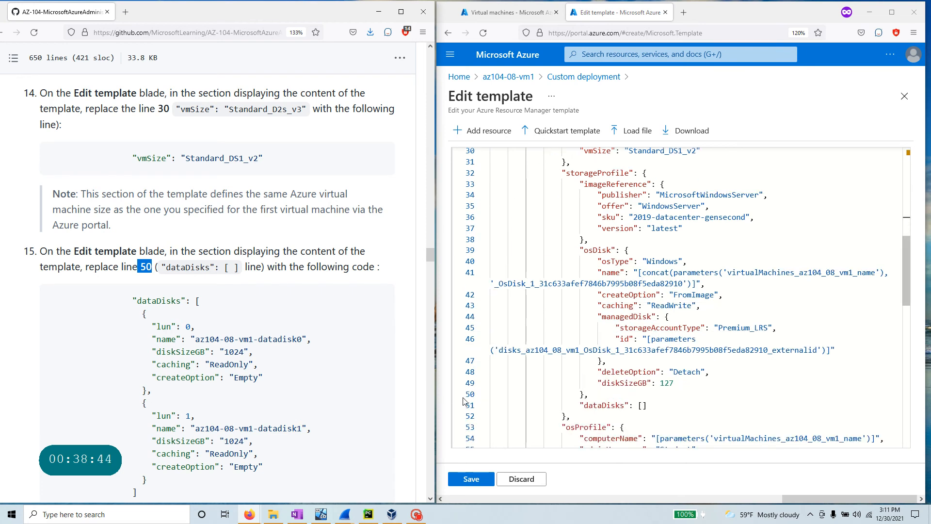
pyautogui.doubleClick(621, 405)
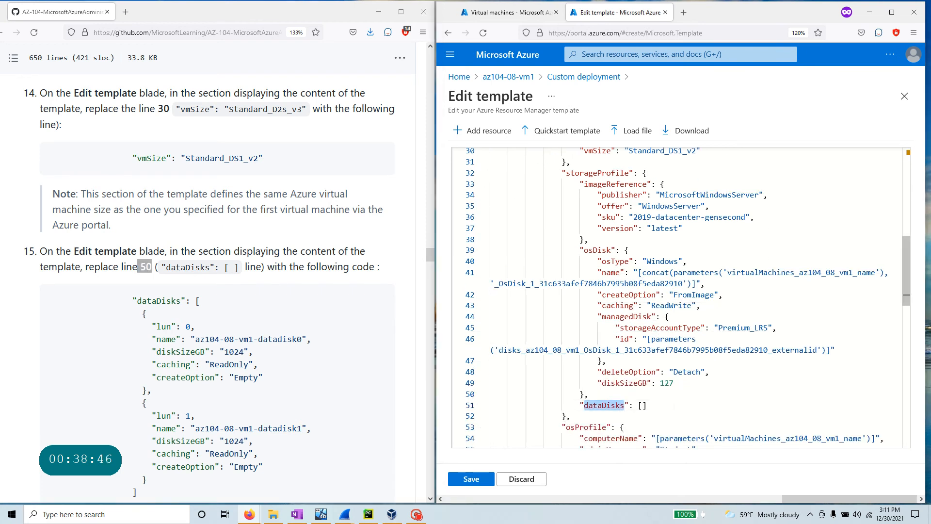
pyautogui.moveTo(650, 405); pyautogui.dragTo(571, 406)
pyautogui.scroll(-2, 373, 300)
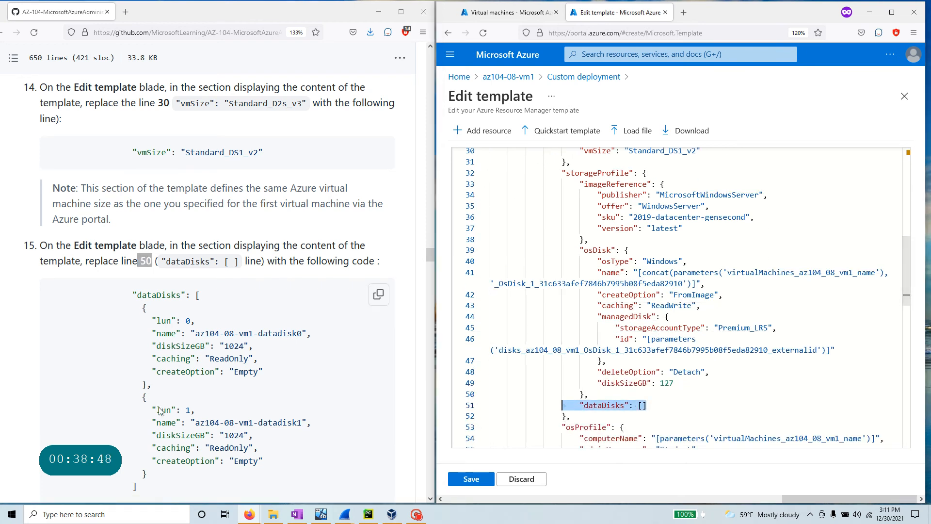
pyautogui.click(378, 235)
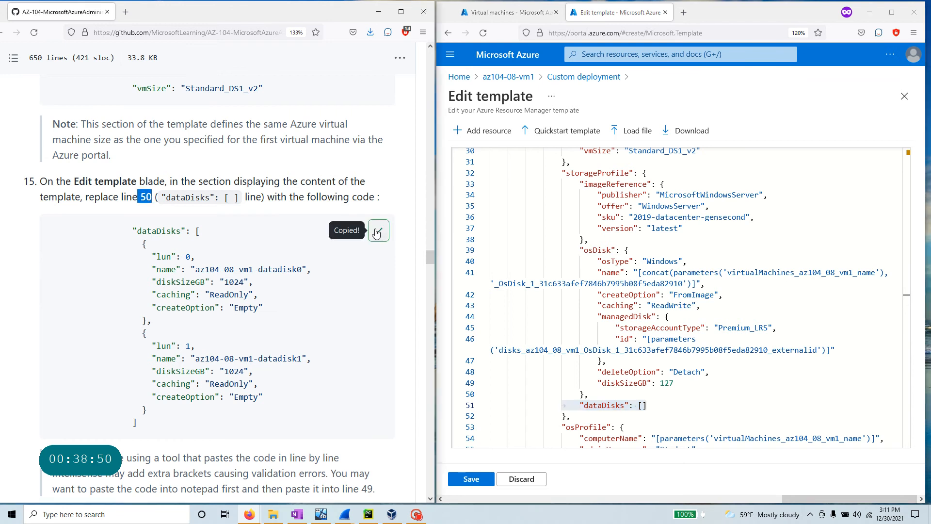
pyautogui.moveTo(648, 405); pyautogui.dragTo(581, 405)
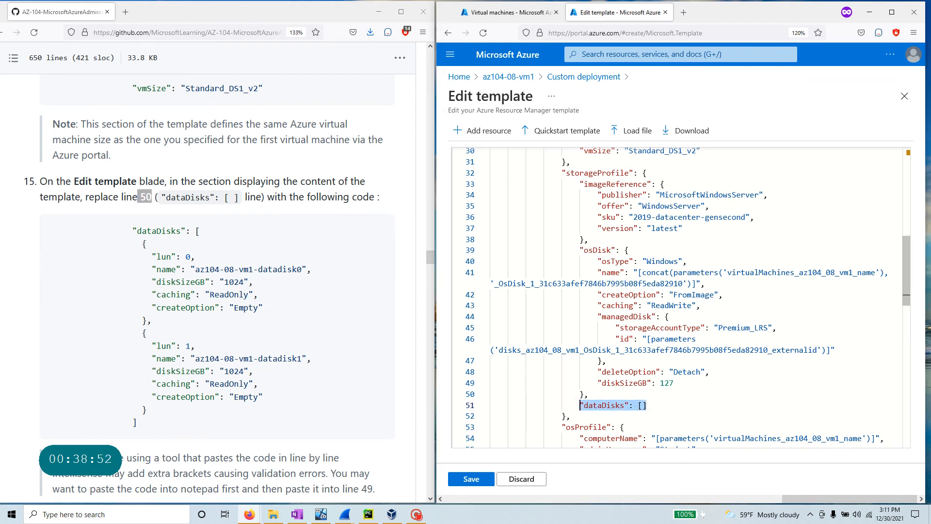
pyautogui.hotkey('ctrl', 'v')
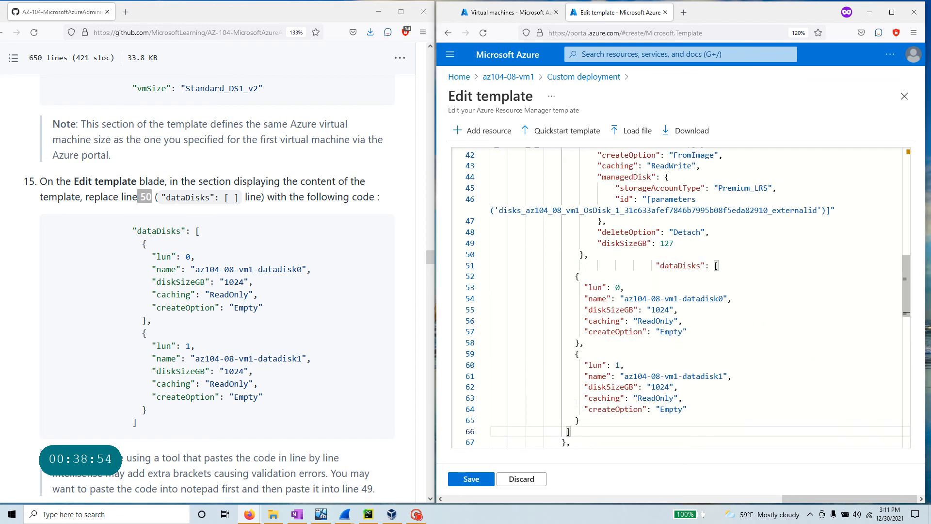
pyautogui.rightClick(694, 331)
pyautogui.click(728, 378)
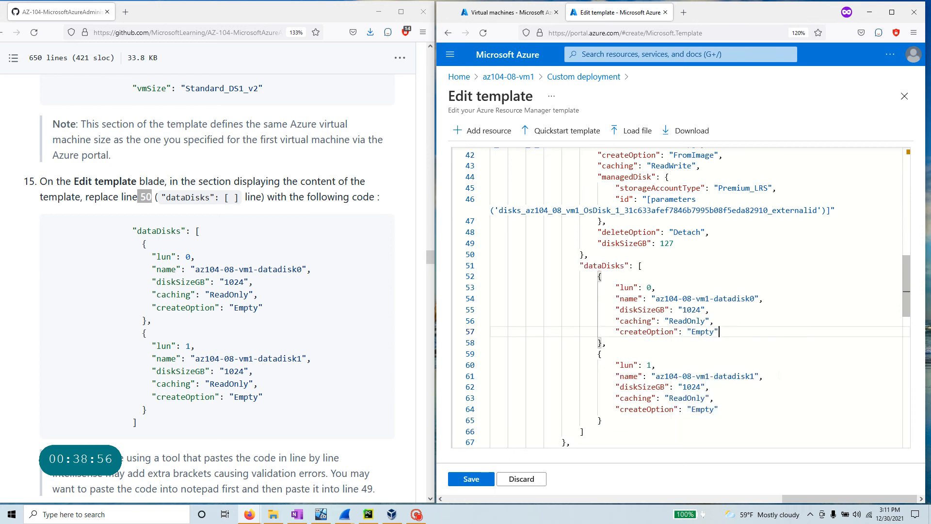
# - Check the new block against the instructions: datadisk0 and datadisk1, each 1024 GB ReadOnly
pyautogui.moveTo(580, 266); pyautogui.dragTo(585, 431)
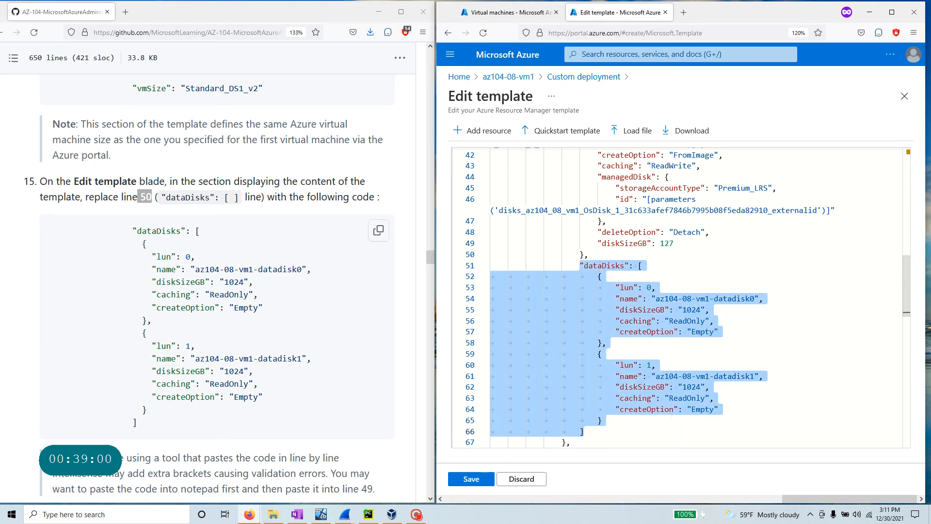
pyautogui.moveTo(272, 309); pyautogui.dragTo(45, 257)
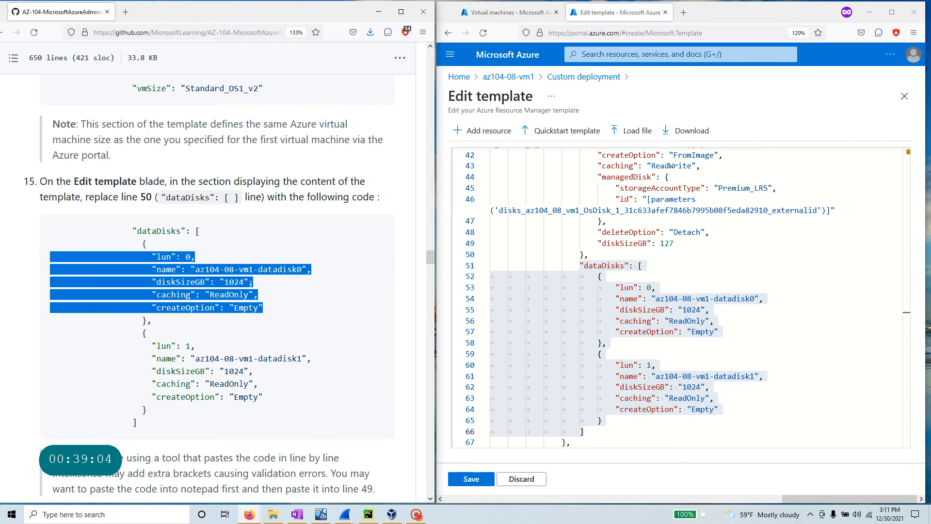
pyautogui.moveTo(251, 282); pyautogui.dragTo(220, 283)
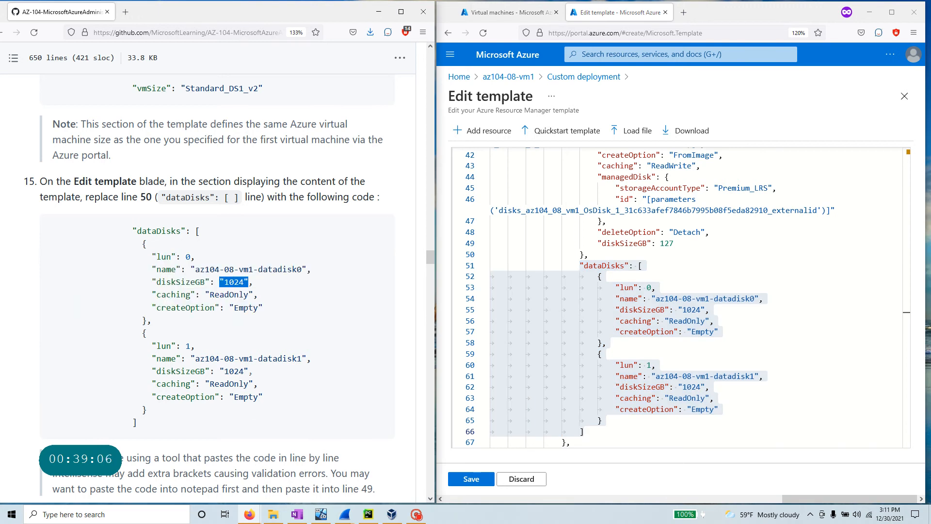
pyautogui.moveTo(249, 372); pyautogui.dragTo(221, 372)
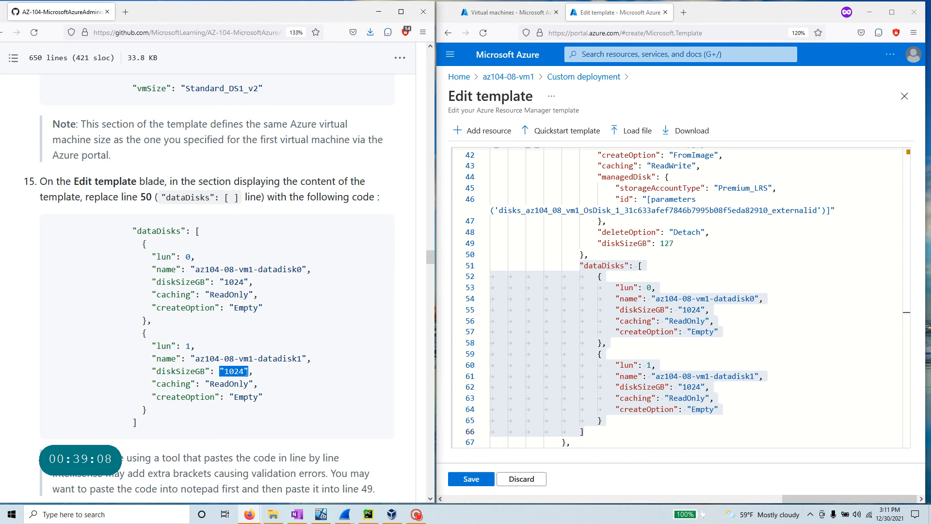
pyautogui.scroll(-2, 558, 383)
pyautogui.scroll(-3, 310, 380)
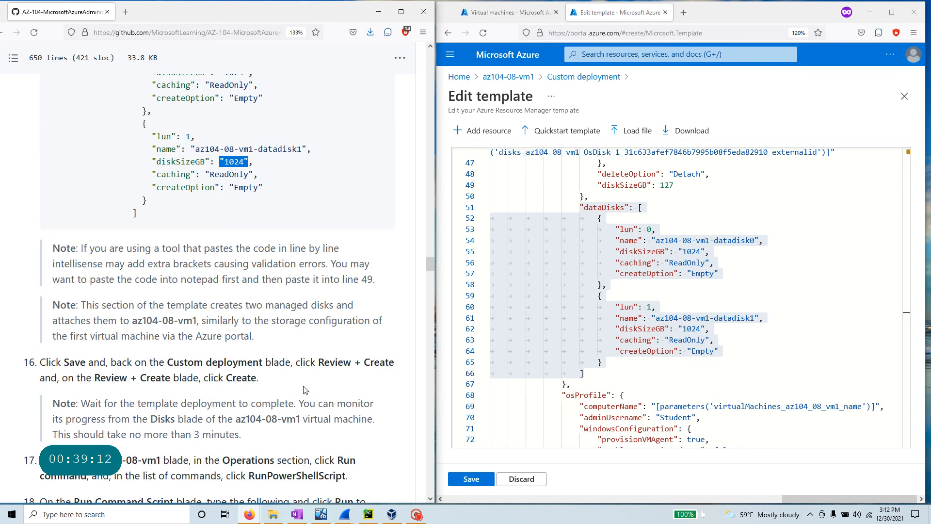
pyautogui.scroll(-3, 306, 390)
# - Save the template, pass Review + create validation, and create the deployment to az104-08-rg01
pyautogui.click(473, 480)
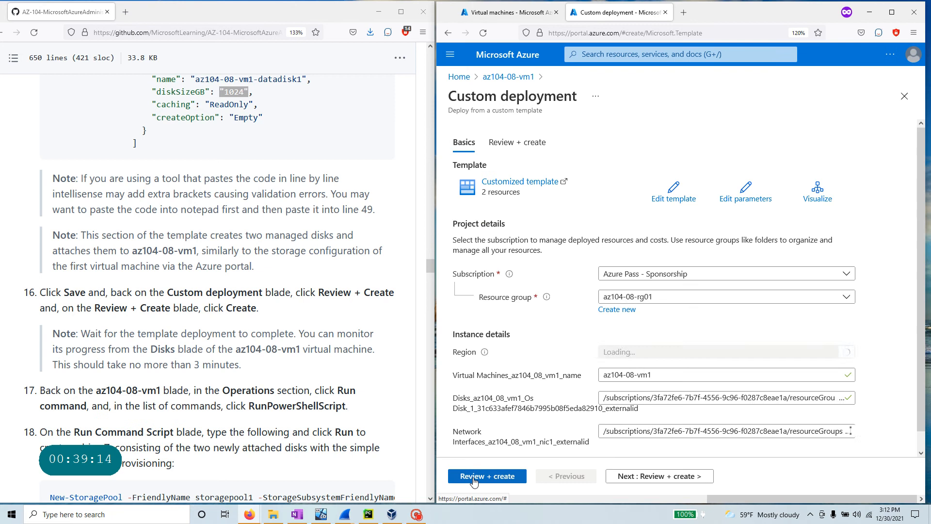
pyautogui.click(503, 478)
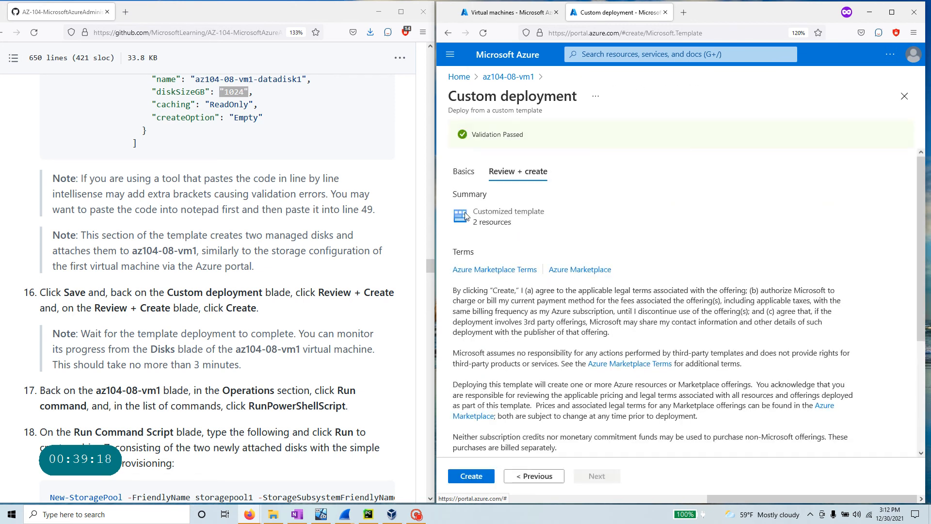
pyautogui.click(471, 478)
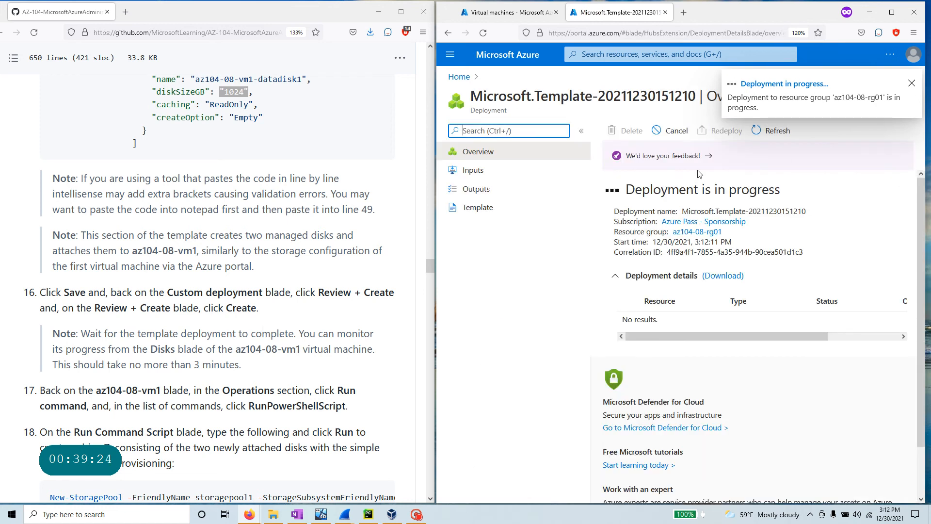
# - Copy the drive-setup PowerShell commands while the az104-08-vm1 template deployment runs to completion
pyautogui.scroll(-3, 203, 354)
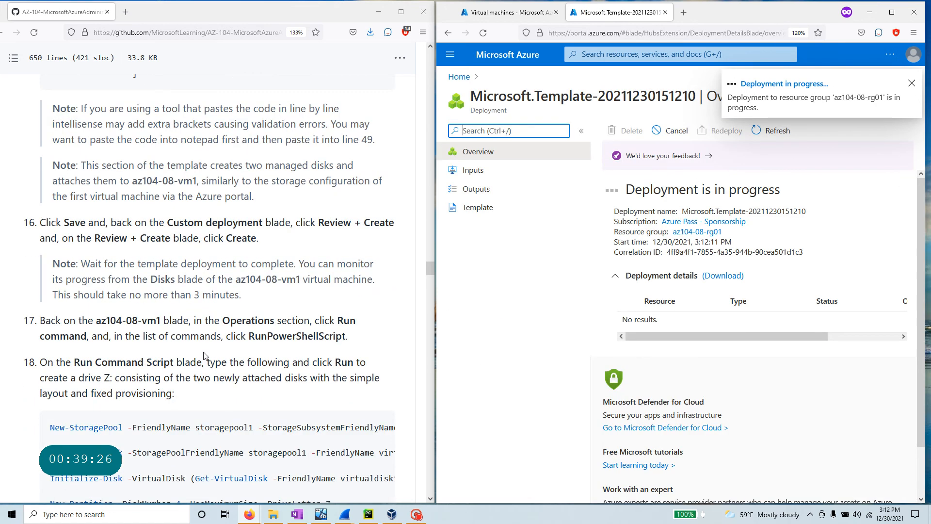
pyautogui.moveTo(241, 296); pyautogui.dragTo(26, 260)
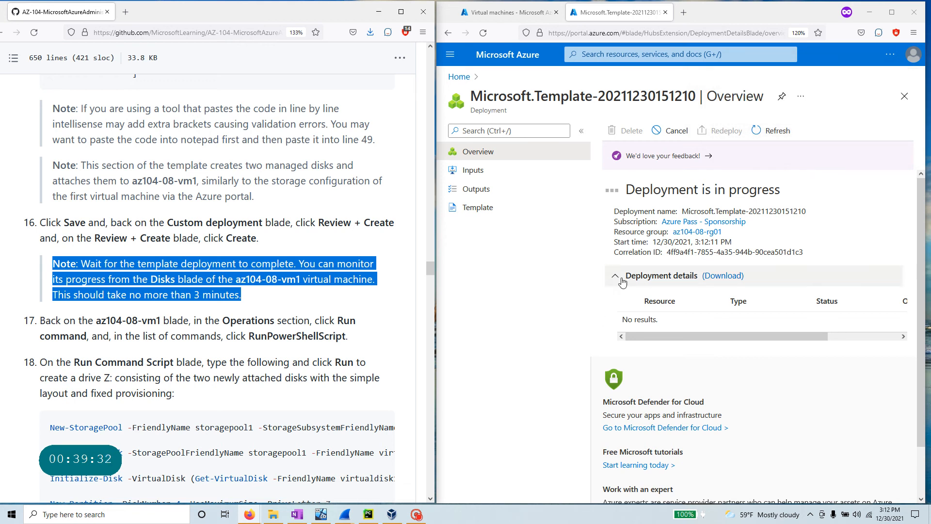
pyautogui.scroll(-2, 98, 336)
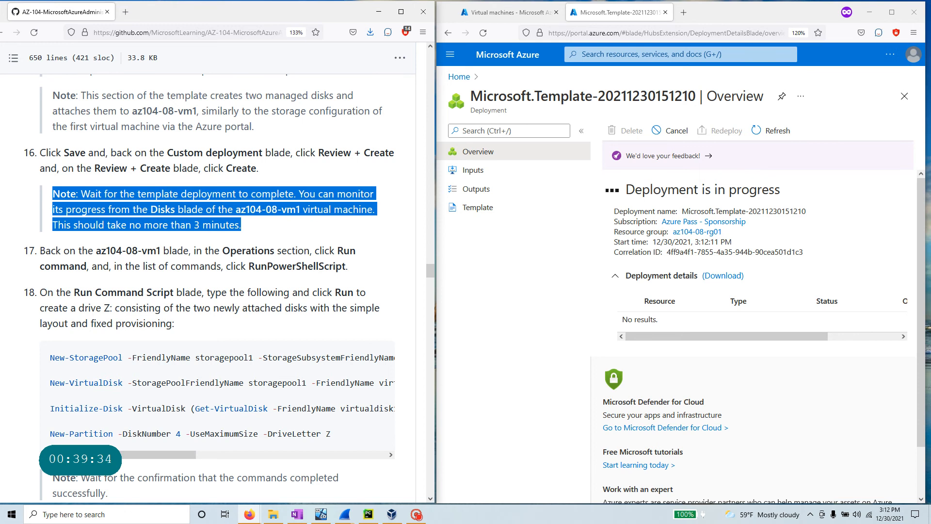
pyautogui.moveTo(161, 250); pyautogui.dragTo(94, 251)
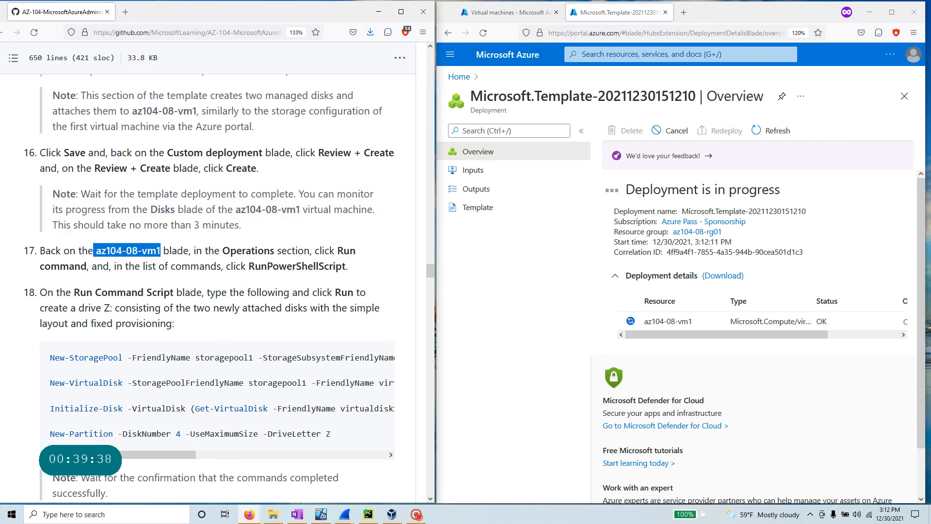
pyautogui.scroll(-3, 352, 298)
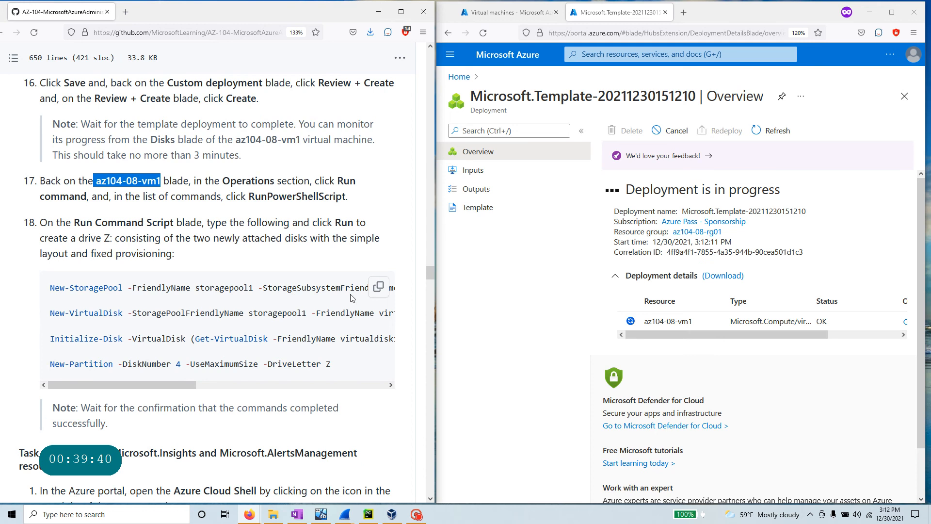
pyautogui.click(379, 288)
pyautogui.click(416, 515)
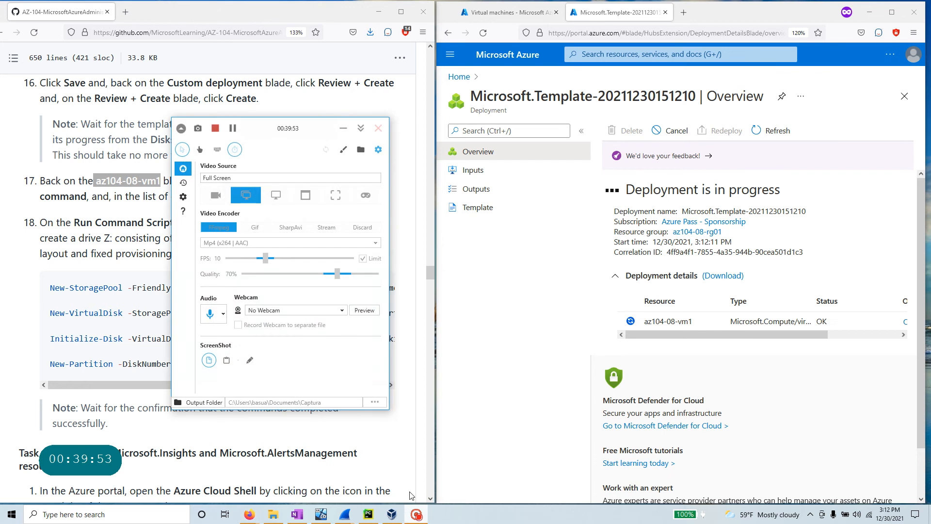
pyautogui.click(233, 128)
pyautogui.click(233, 128)
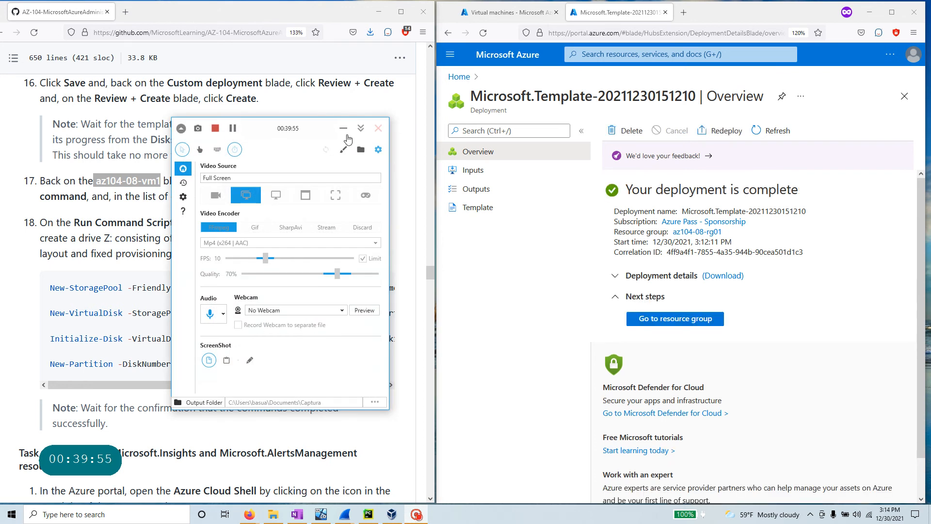
pyautogui.click(344, 128)
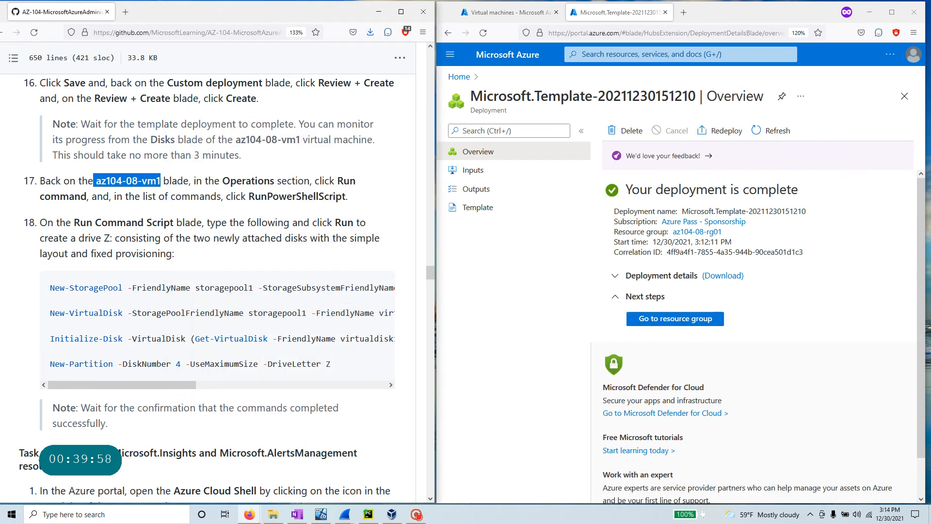
# - Copy az104-08-vm1 and open that virtual machine from the portal search
pyautogui.rightClick(138, 181)
pyautogui.click(152, 191)
pyautogui.click(596, 48)
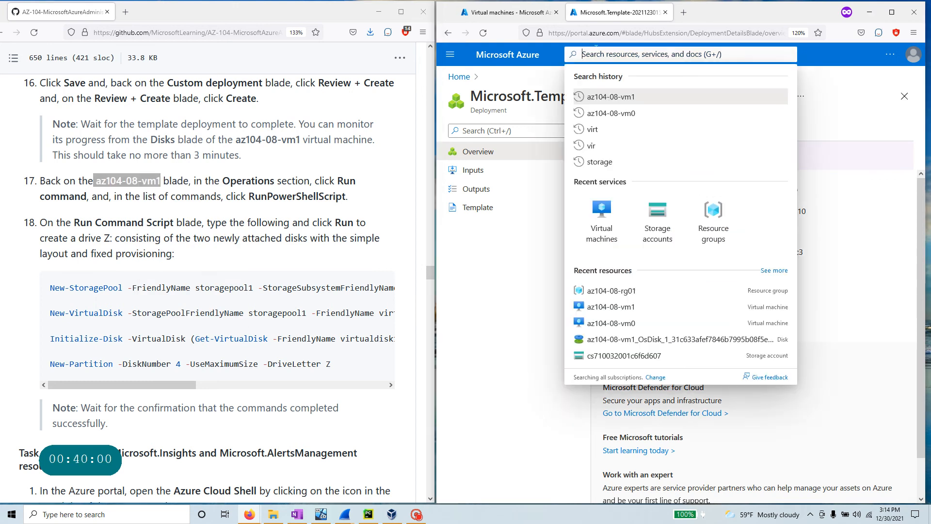
pyautogui.hotkey('ctrl', 'v')
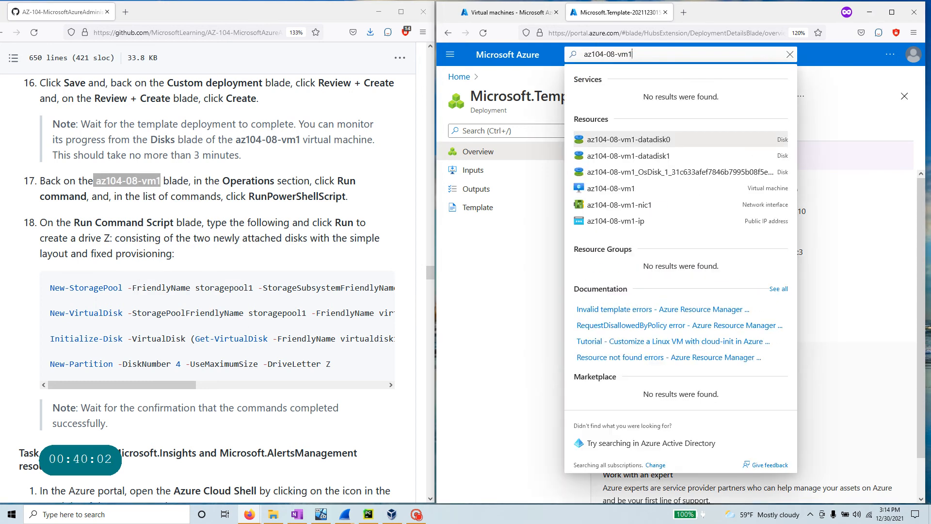
pyautogui.click(620, 189)
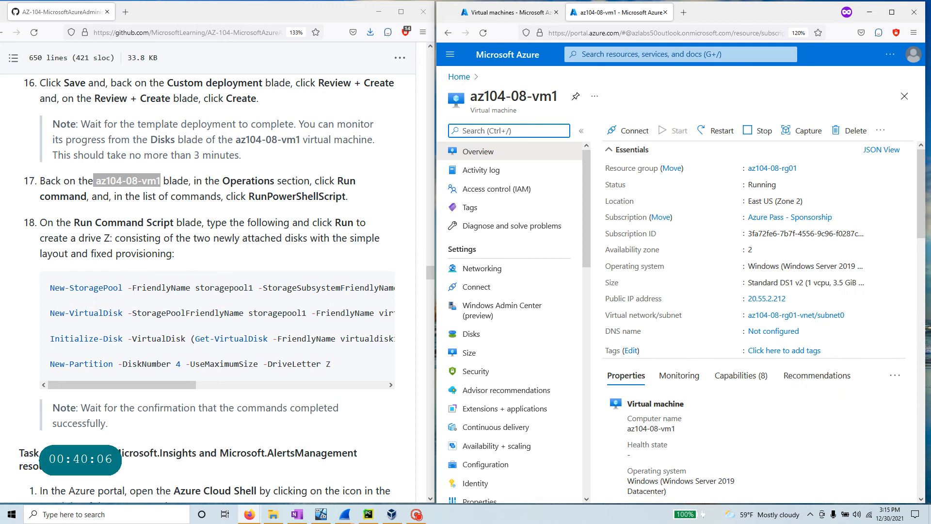
# - Find Run command in the VM menu and start a RunPowerShellScript with the commands copied
pyautogui.write('run')
pyautogui.click(515, 171)
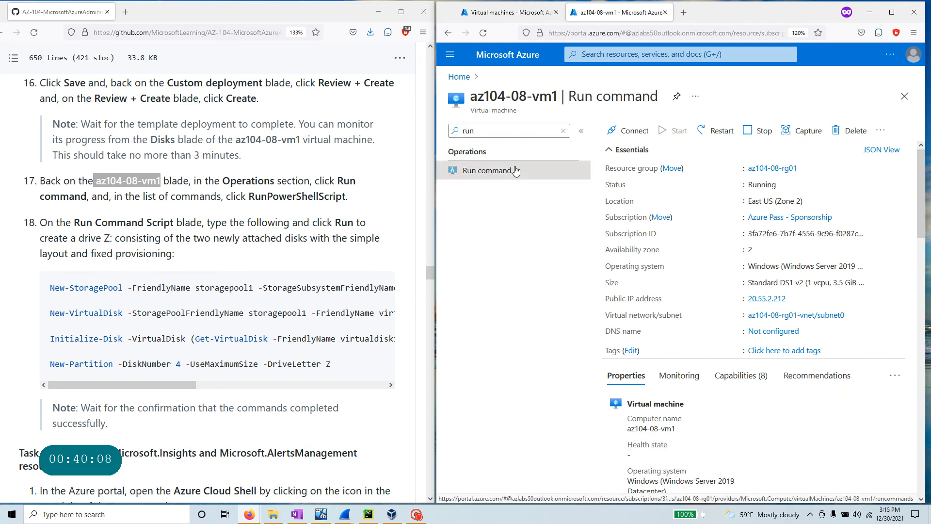
pyautogui.click(378, 287)
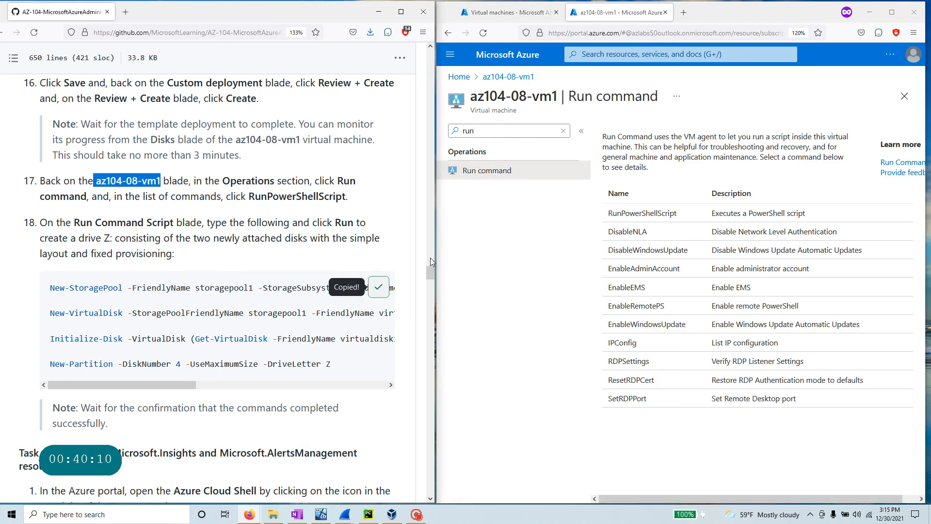
pyautogui.click(642, 213)
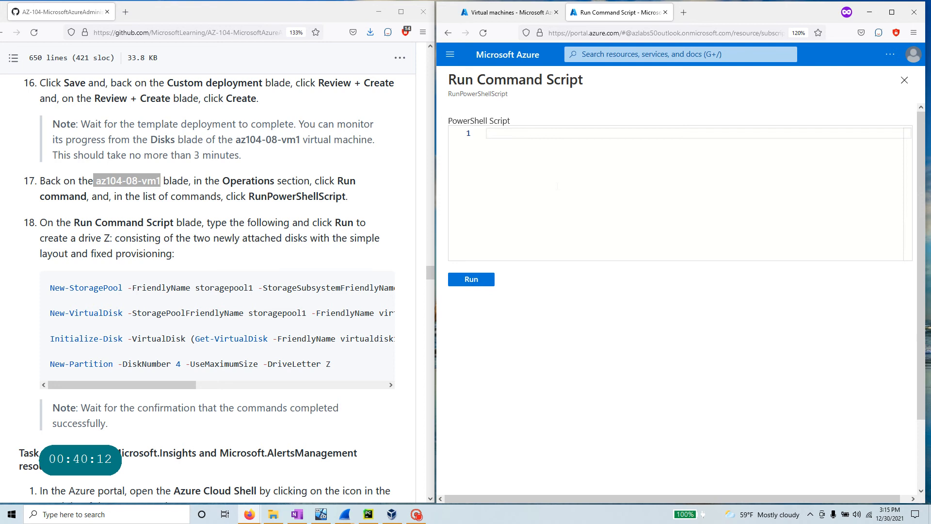
# - Paste the seven-line drive-setup script and run it on az104-08-vm1 until drive Z appears
pyautogui.hotkey('ctrl', 'v')
pyautogui.click(477, 284)
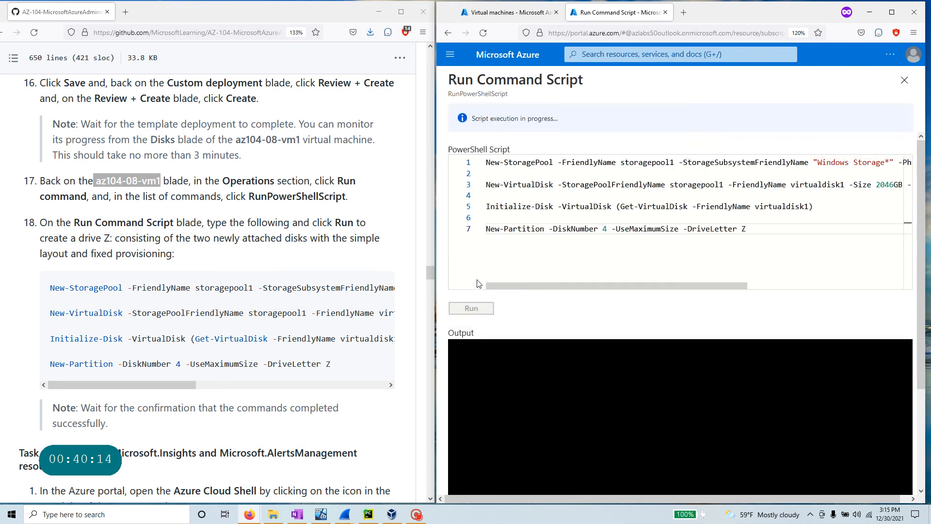
pyautogui.hotkey('ctrl', 'a')
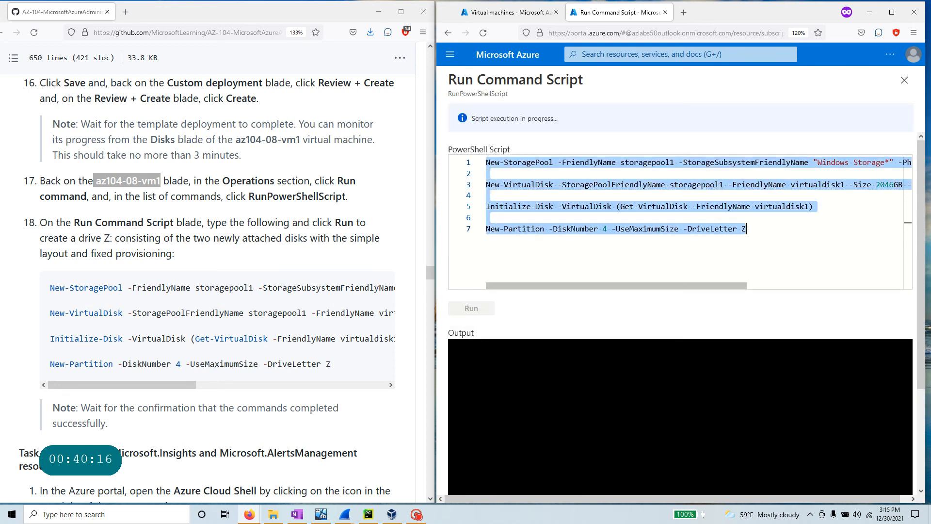
pyautogui.moveTo(723, 284); pyautogui.dragTo(688, 289)
pyautogui.scroll(-2, 104, 366)
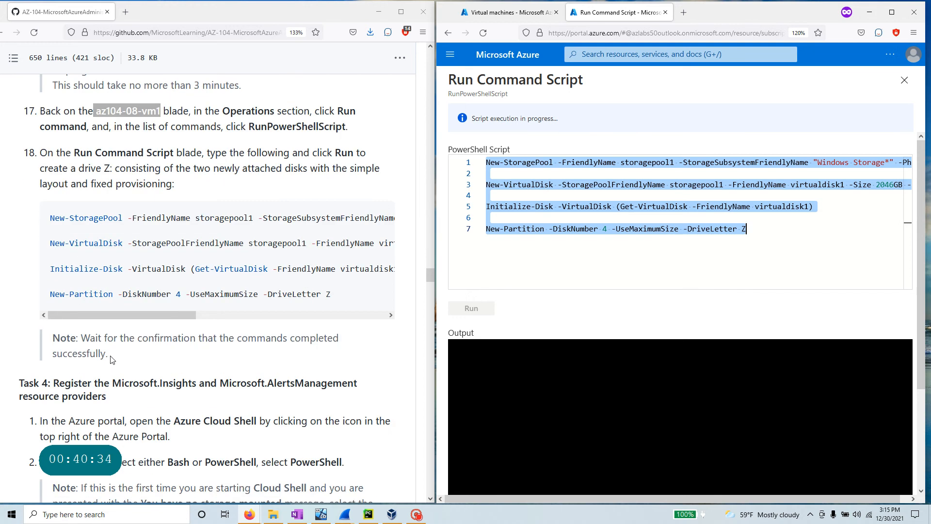
pyautogui.scroll(15, 111, 359)
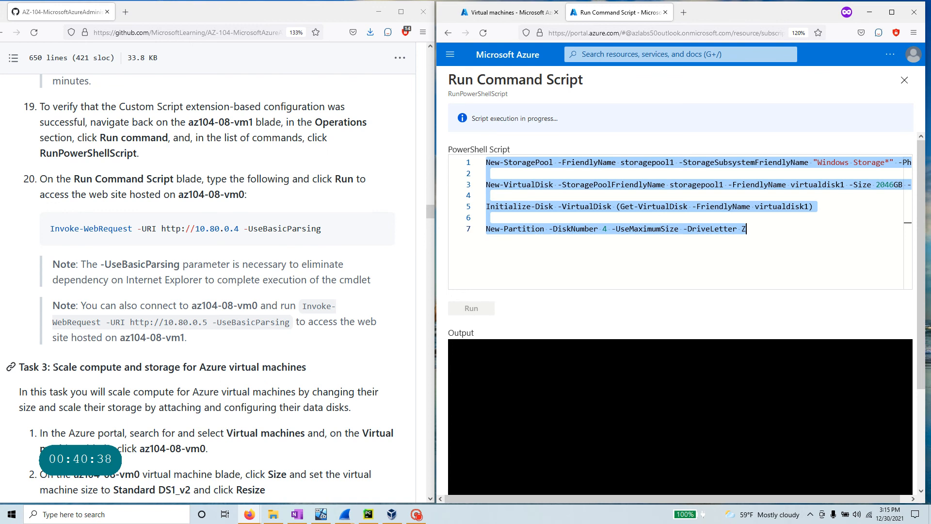
# - Read the Task 3 heading about compute and Azure virtual machines in the lab instructions
pyautogui.moveTo(53, 367); pyautogui.dragTo(333, 369)
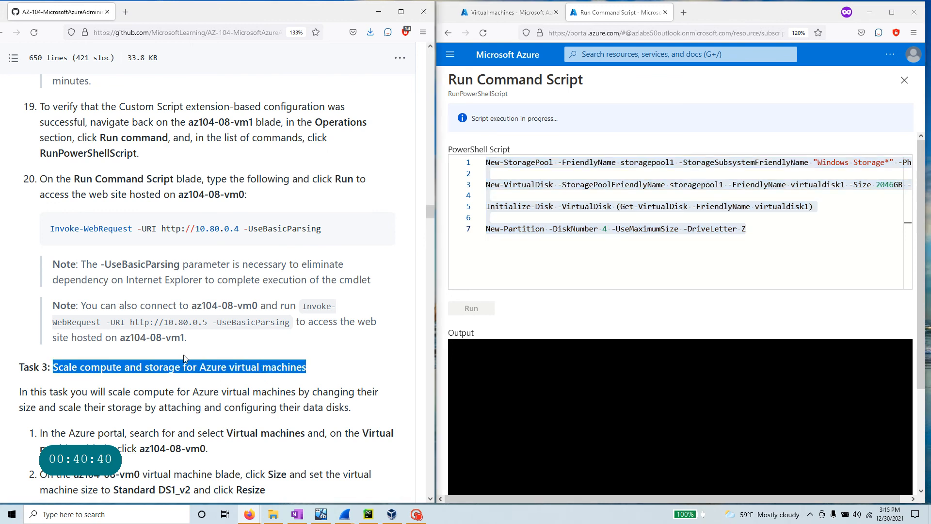
pyautogui.doubleClick(117, 367)
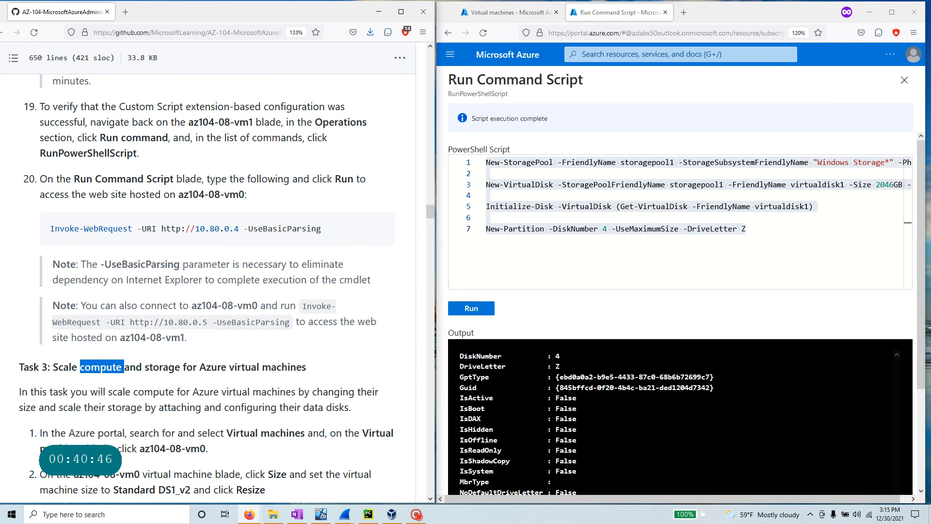
pyautogui.moveTo(200, 367); pyautogui.dragTo(330, 380)
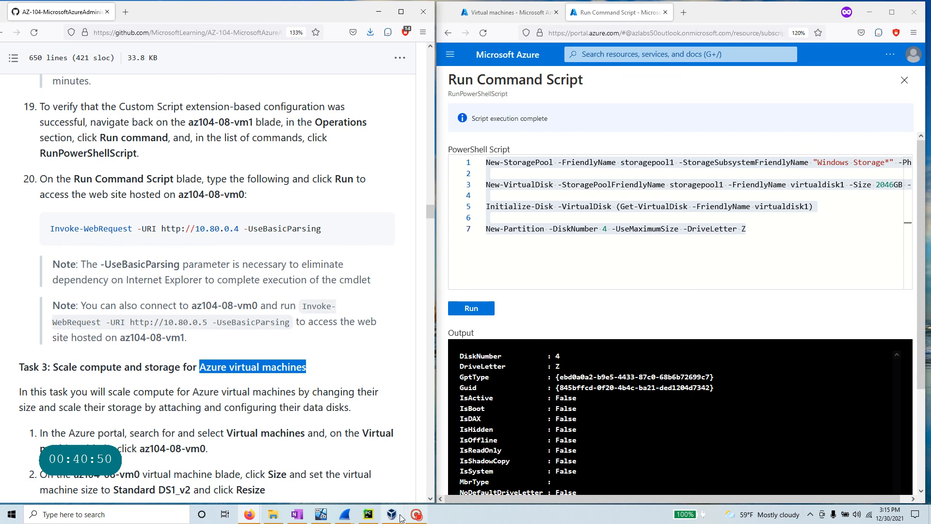
pyautogui.click(416, 514)
pyautogui.click(233, 129)
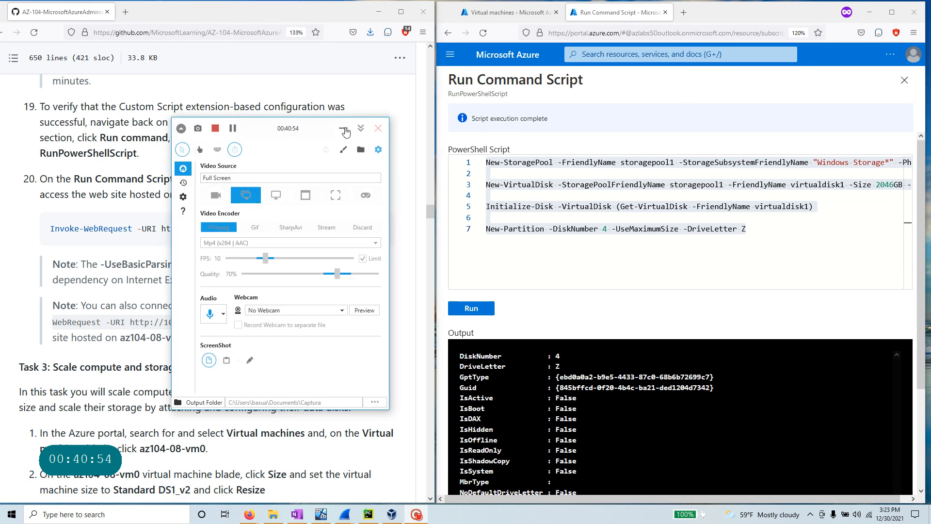
# - Highlight the Task 3 heading and scroll the lab page down toward Task 4
pyautogui.click(361, 129)
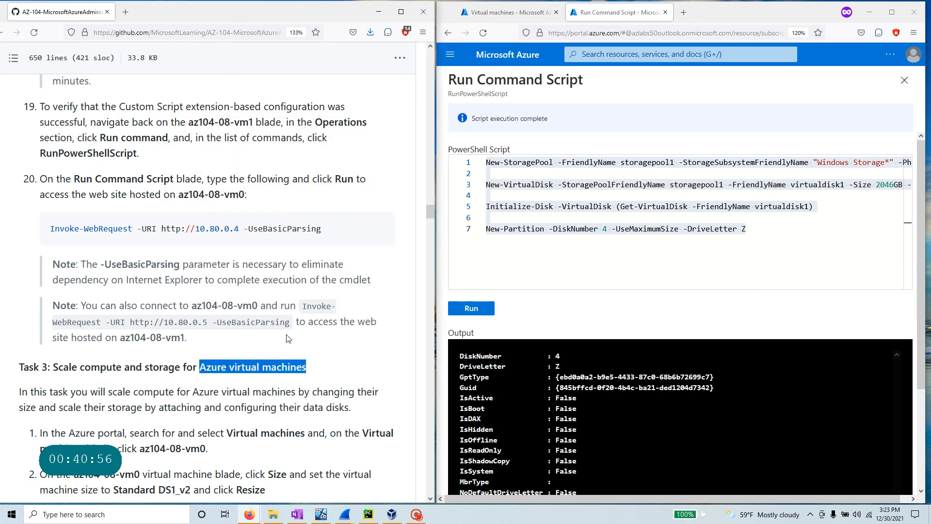
pyautogui.scroll(-3, 421, 354)
pyautogui.click(261, 248)
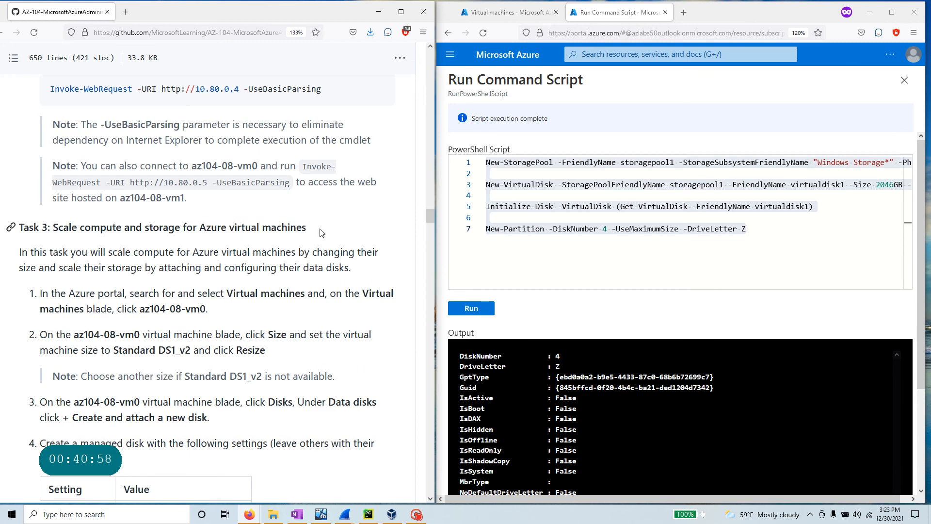
pyautogui.moveTo(51, 227); pyautogui.dragTo(324, 230)
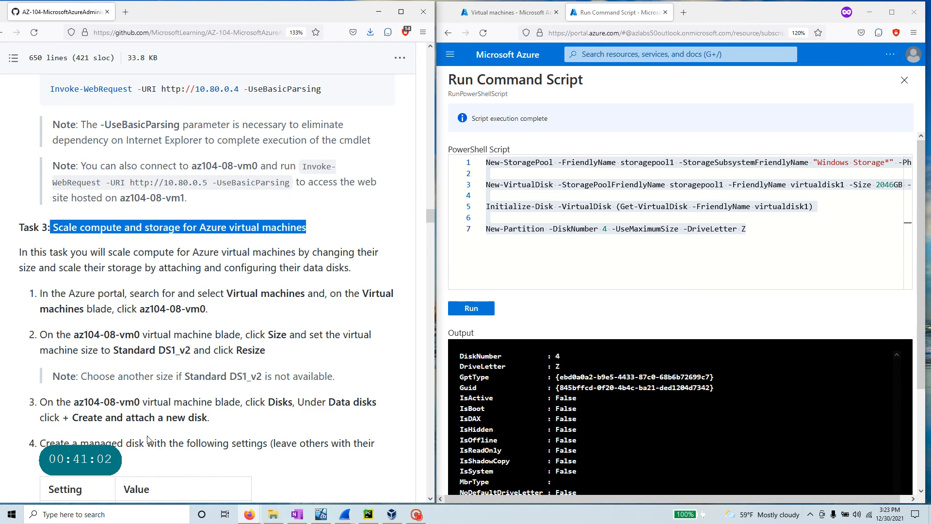
pyautogui.scroll(-15, 148, 440)
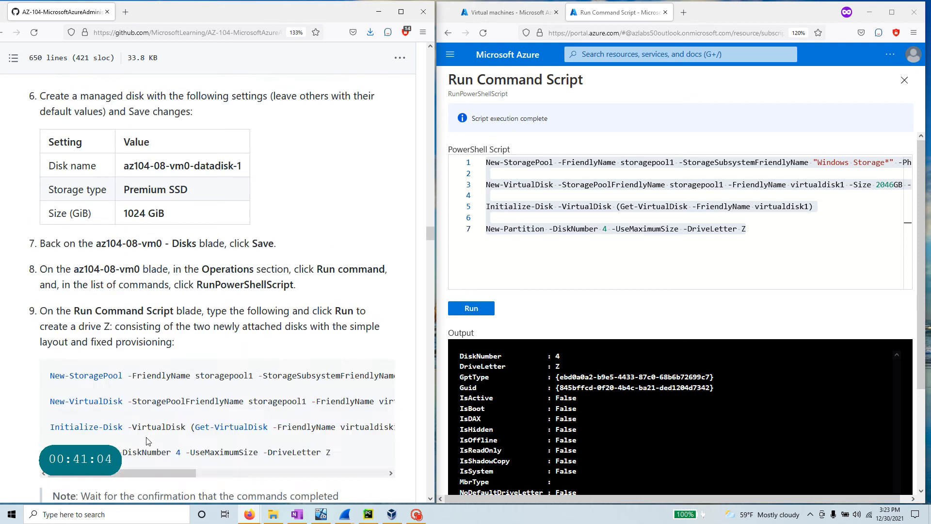
pyautogui.scroll(-20, 148, 440)
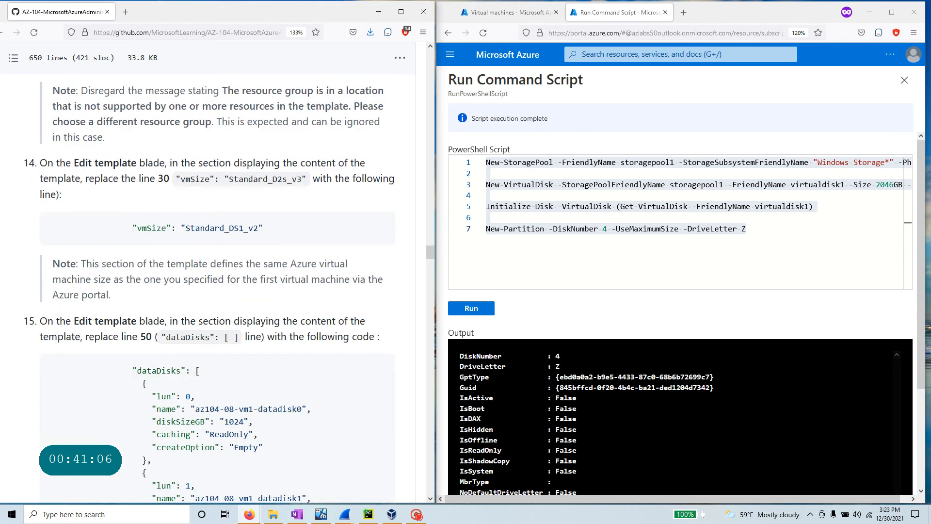
pyautogui.scroll(-20, 148, 440)
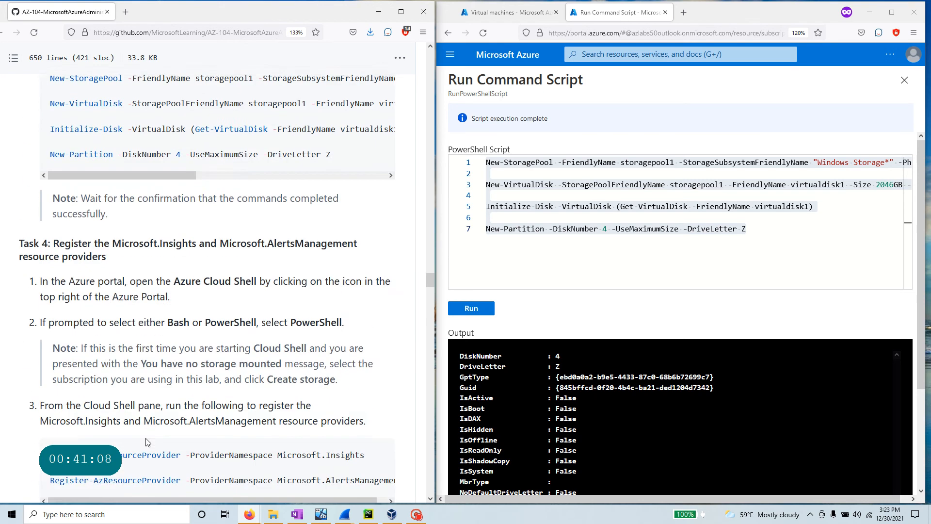
pyautogui.scroll(-6, 148, 440)
pyautogui.scroll(6, 148, 442)
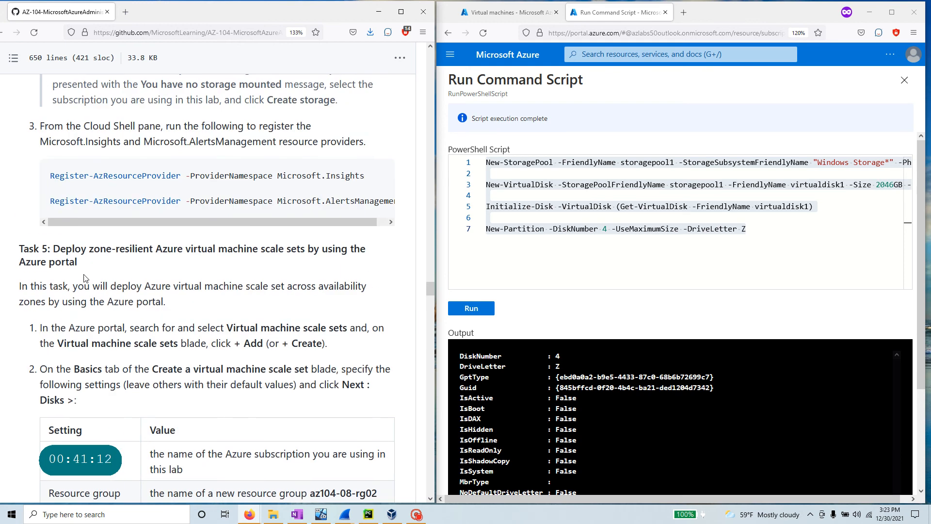
pyautogui.scroll(6, 84, 276)
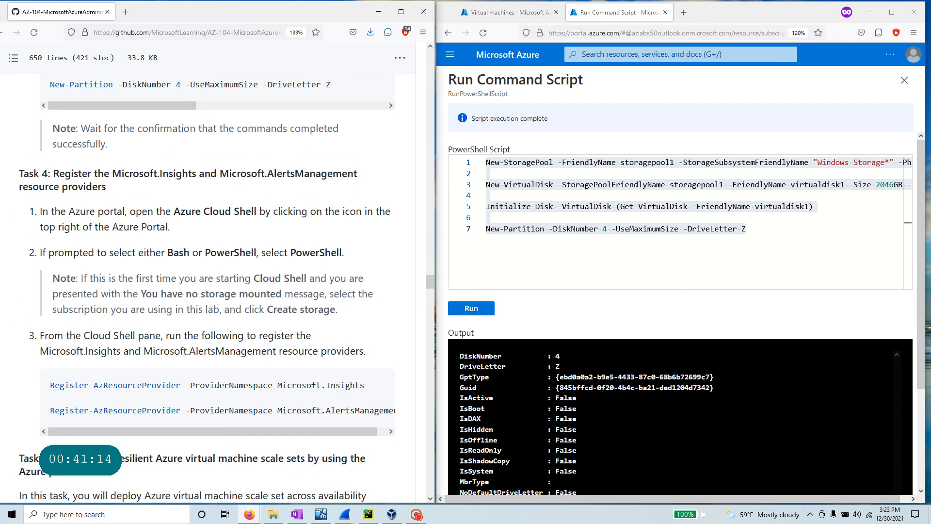
# - Highlight the Task 4 resource-provider heading and return Azure to its Home page
pyautogui.moveTo(131, 194); pyautogui.dragTo(10, 174)
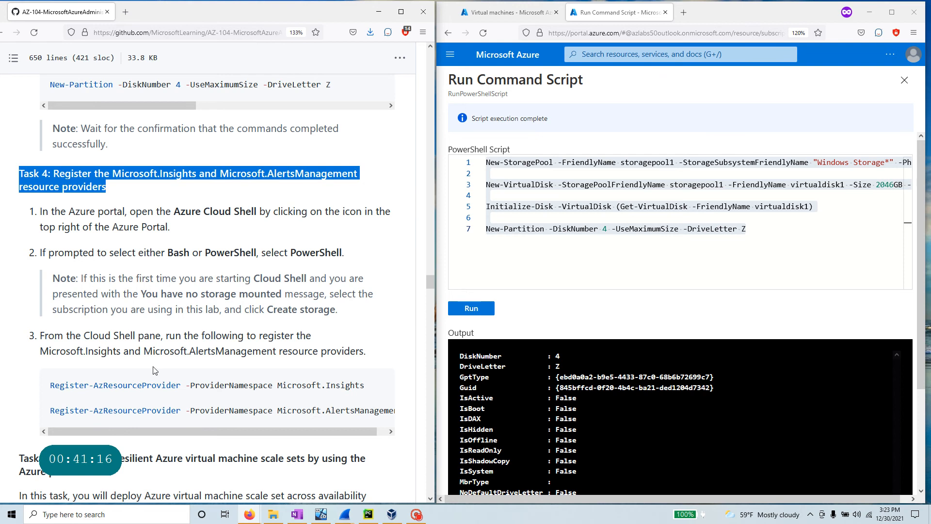
pyautogui.scroll(2, 154, 370)
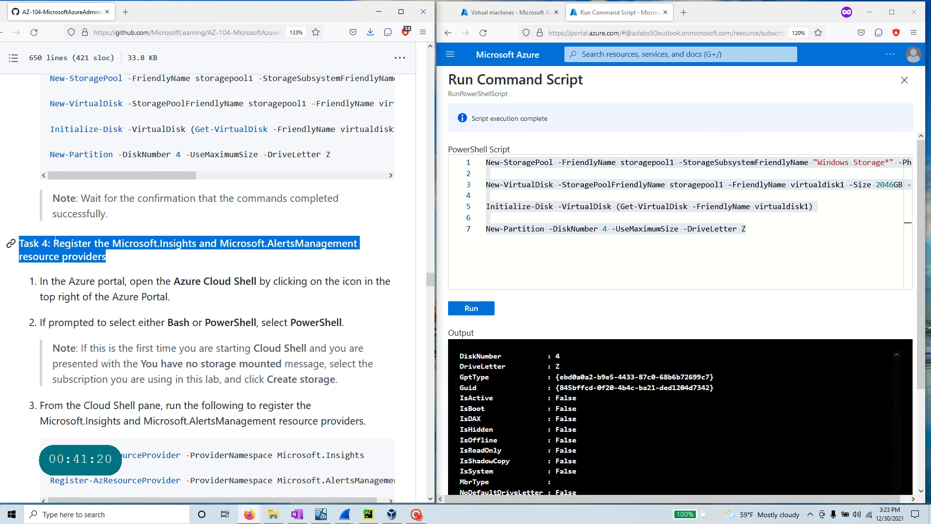
pyautogui.click(262, 313)
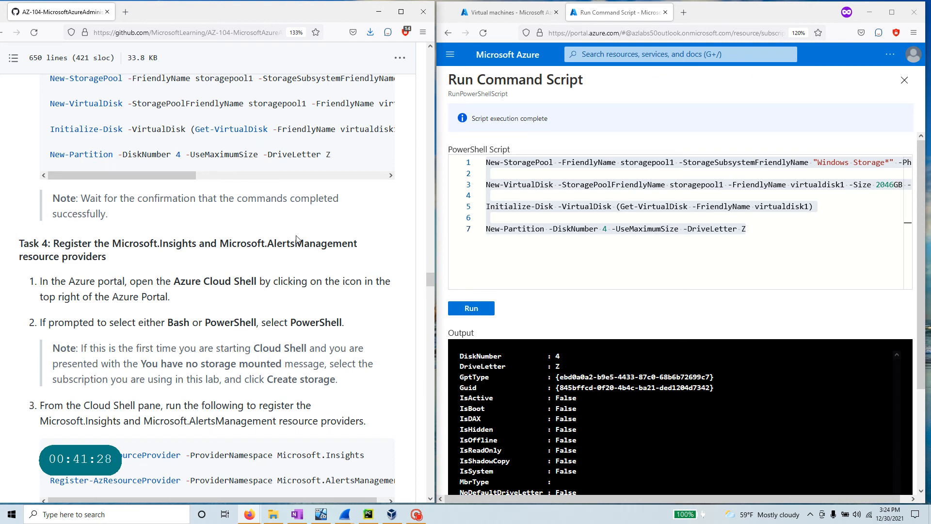
pyautogui.click(498, 56)
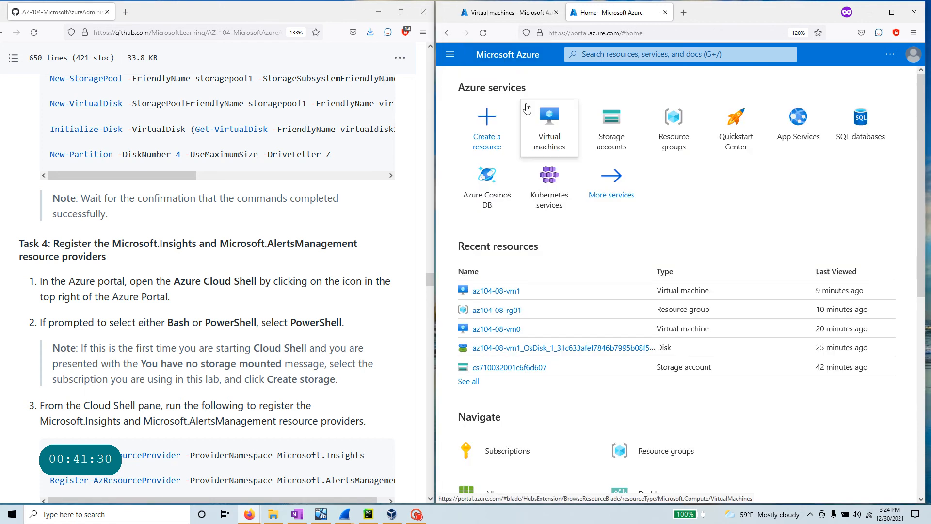
# - Open Subscriptions > Azure Pass - Sponsorship and show its Resource providers list
pyautogui.click(625, 55)
pyautogui.write('s')
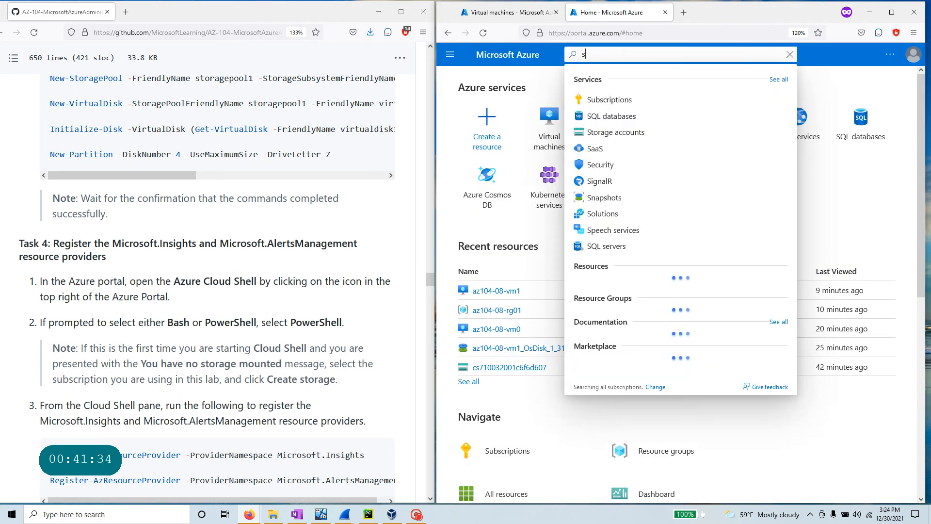
pyautogui.click(624, 97)
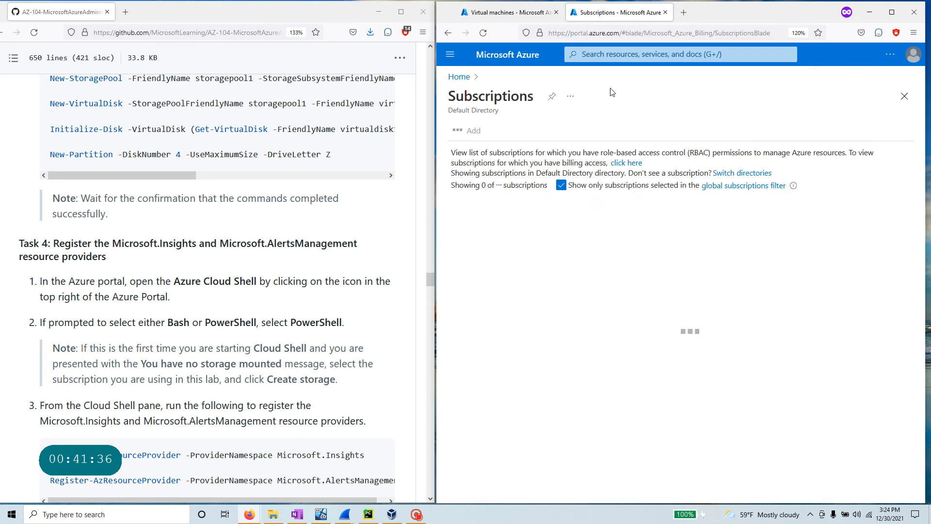
pyautogui.click(546, 286)
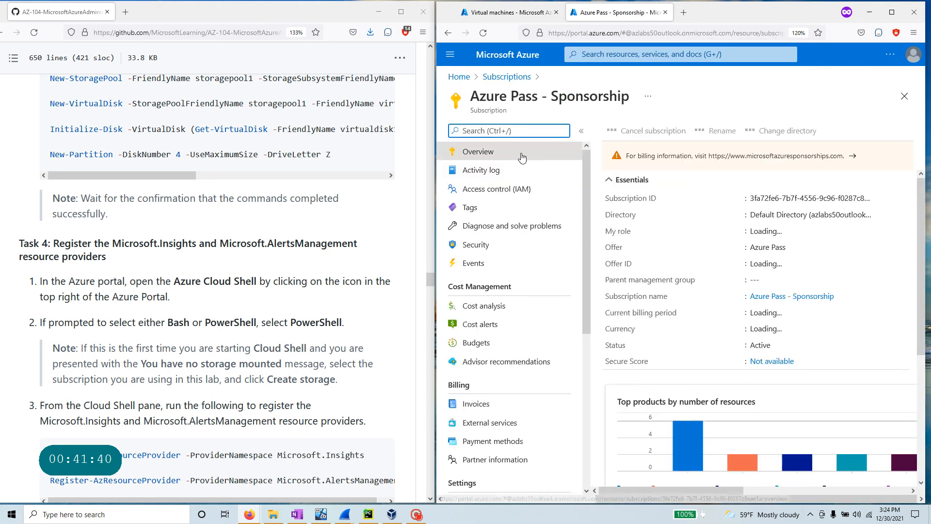
pyautogui.scroll(-2, 520, 357)
pyautogui.scroll(-2, 522, 358)
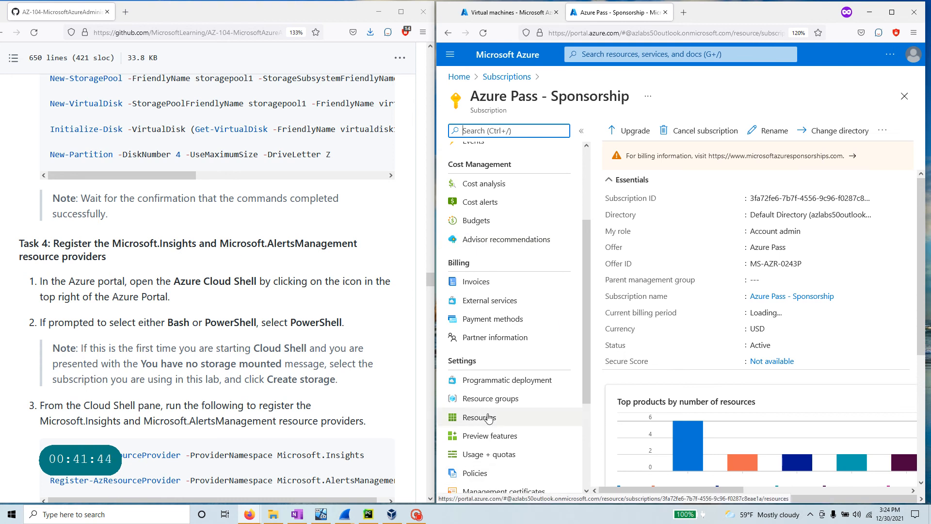
pyautogui.scroll(-2, 515, 432)
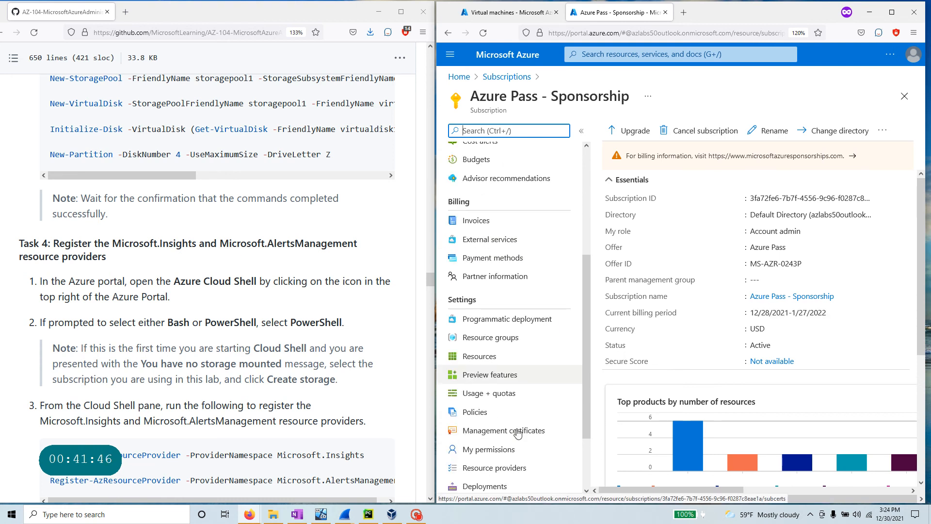
pyautogui.click(496, 376)
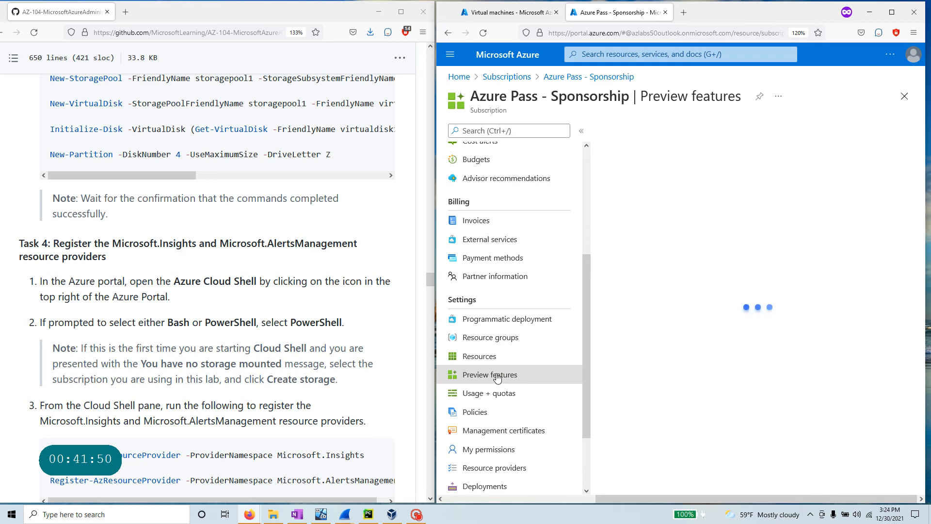
pyautogui.scroll(-2, 498, 379)
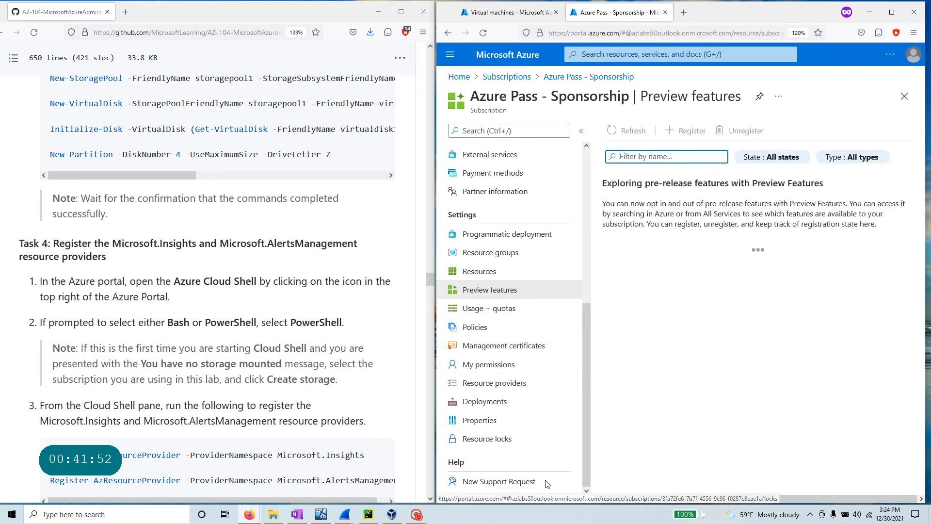
pyautogui.click(499, 386)
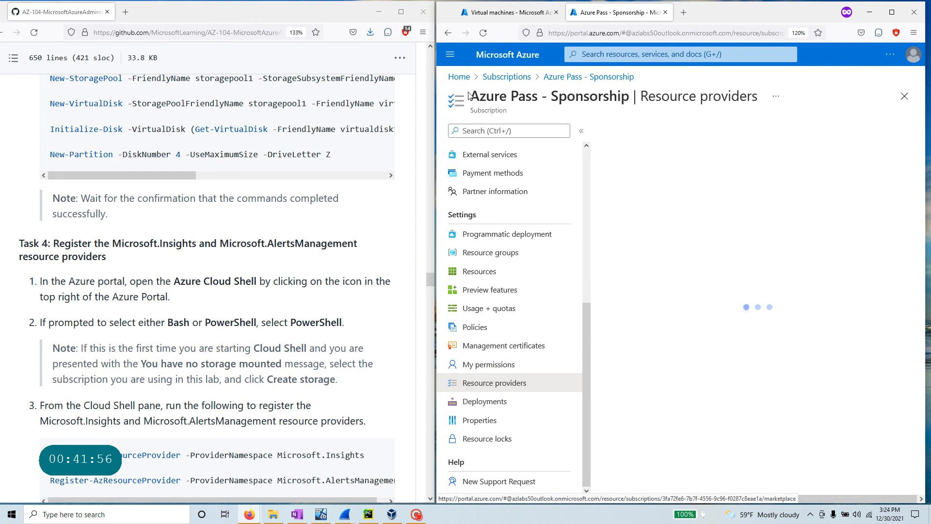
# - Review Task 4 steps 1-3, noting the instruction to use Azure Cloud Shell
pyautogui.moveTo(52, 243); pyautogui.dragTo(368, 434)
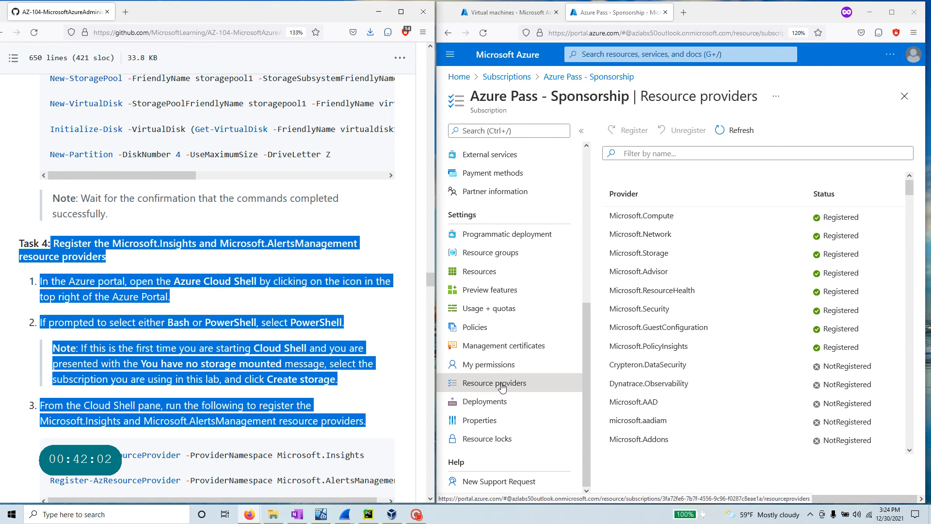
pyautogui.click(586, 330)
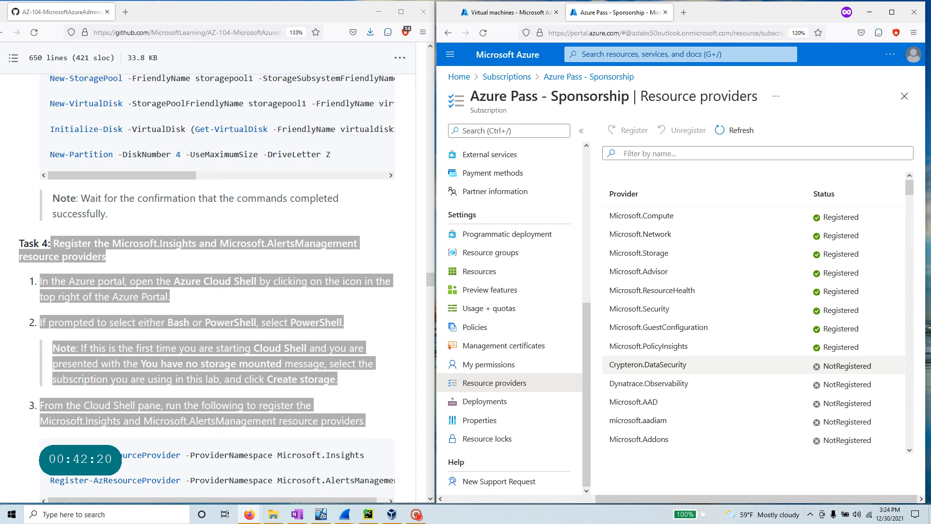
pyautogui.click(211, 319)
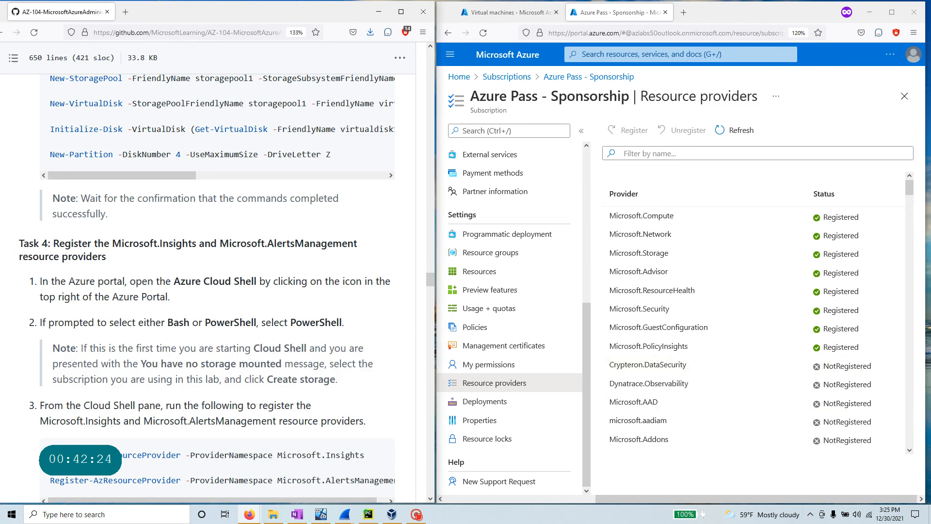
pyautogui.moveTo(173, 282); pyautogui.dragTo(259, 282)
pyautogui.click(889, 54)
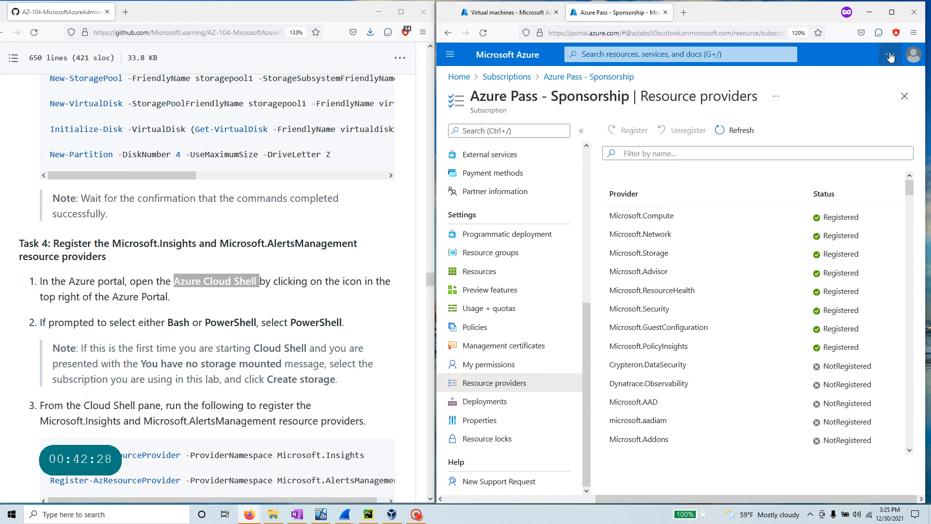
# - Open Cloud Shell, copy the registration commands, and filter providers by 'microsoft.In'
pyautogui.click(826, 79)
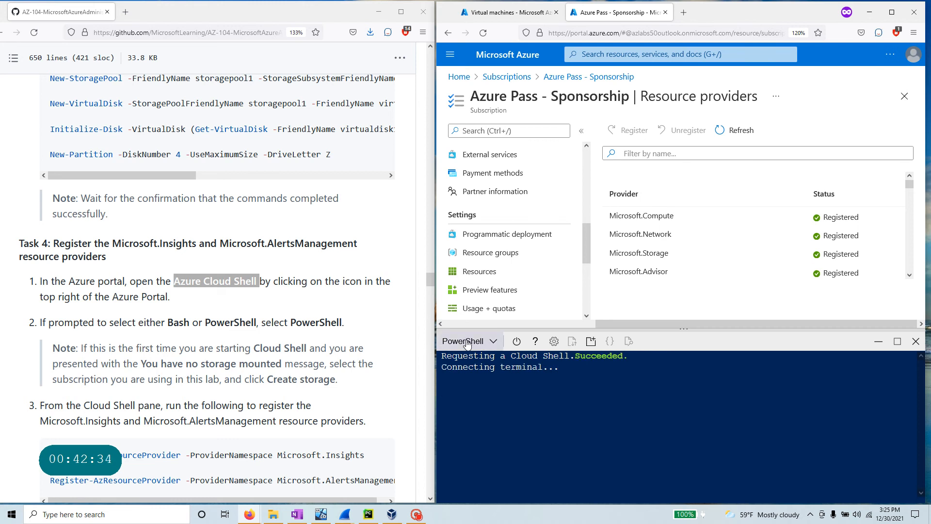
pyautogui.scroll(-3, 221, 291)
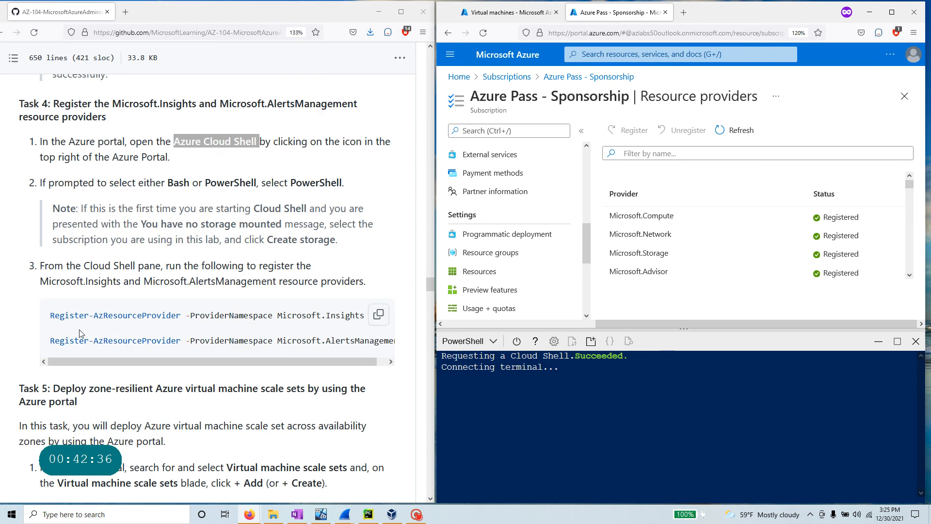
pyautogui.click(380, 316)
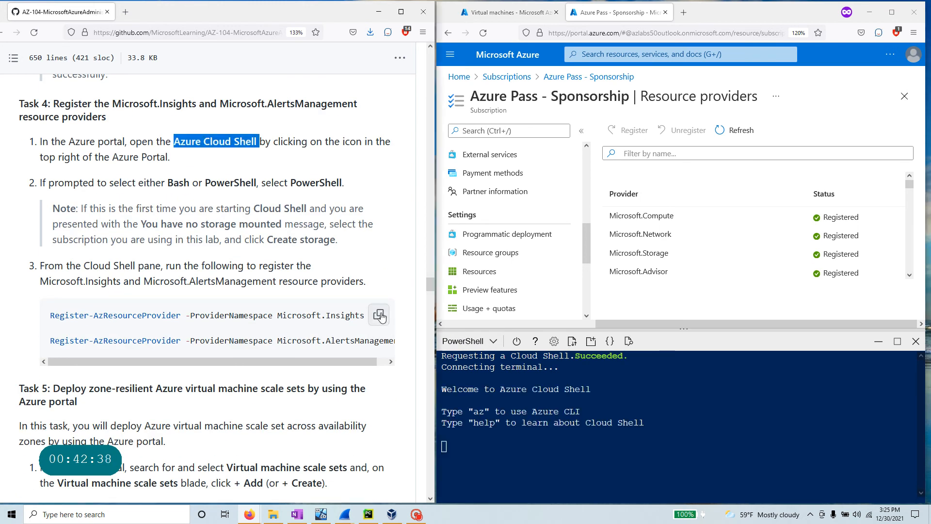
pyautogui.moveTo(279, 363); pyautogui.dragTo(301, 363)
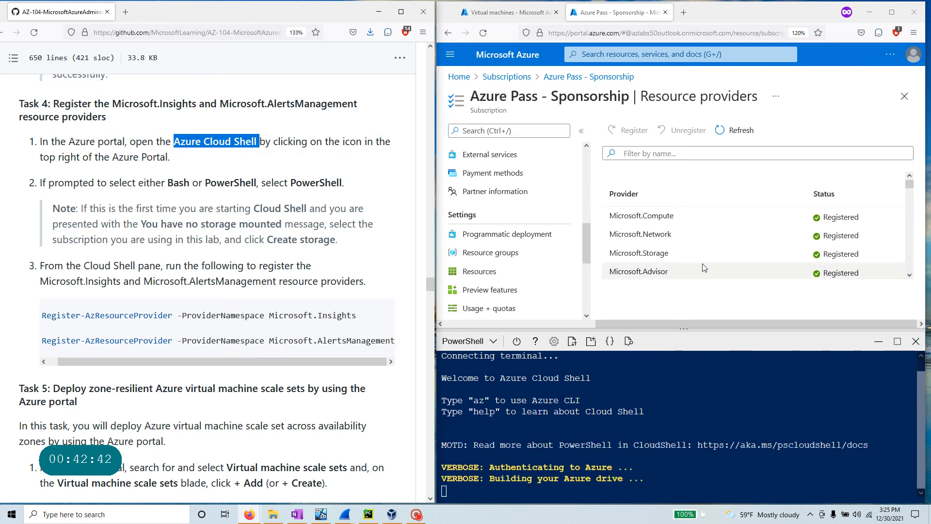
pyautogui.click(675, 156)
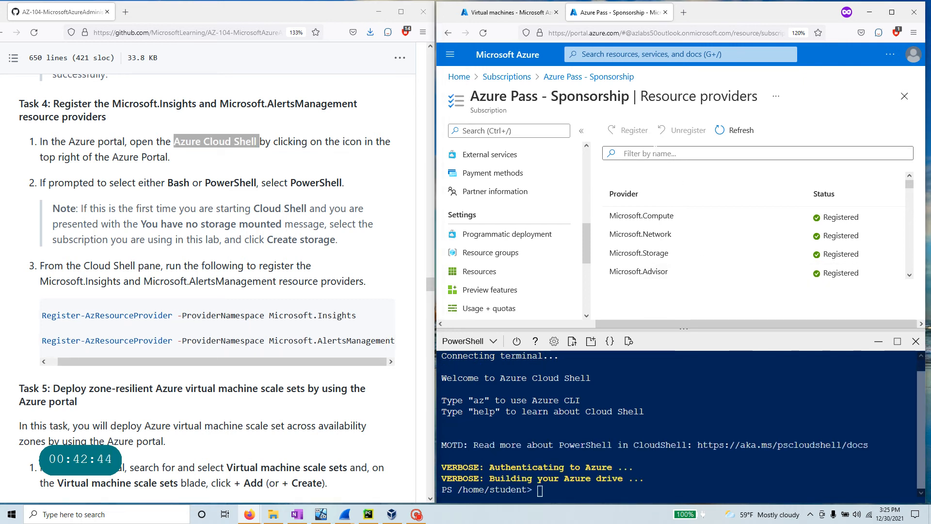
pyautogui.click(655, 151)
pyautogui.write('microsoft')
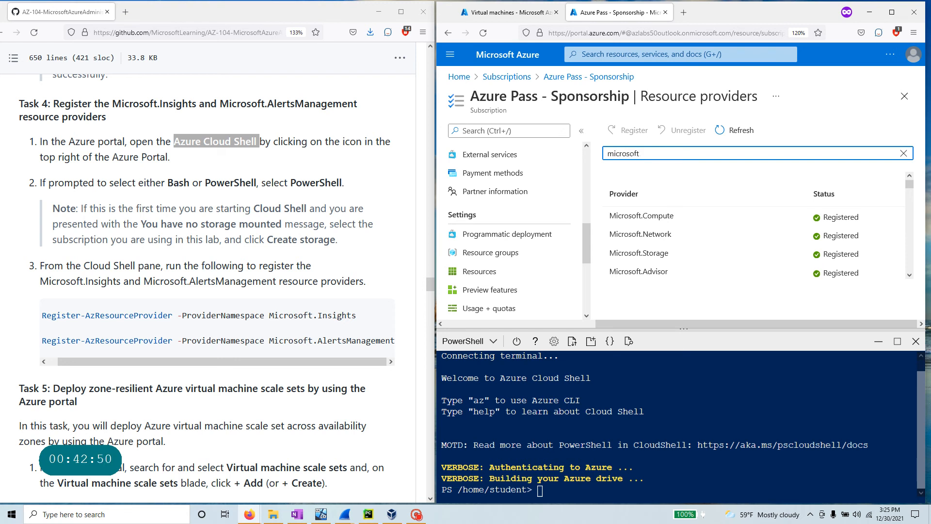
pyautogui.write('.In')
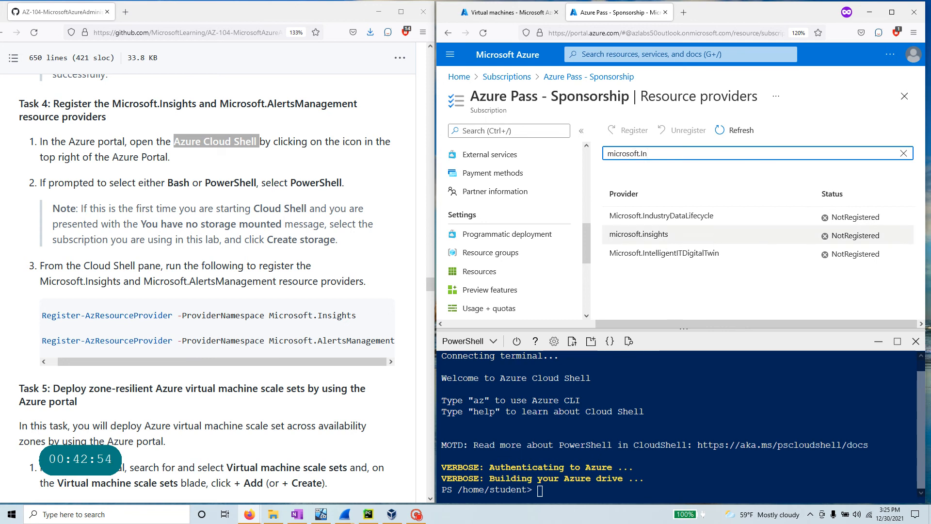
# - Run the Register-AzResourceProvider commands for Microsoft.Insights and Microsoft.AlertsManagement in Cloud Shell, then refresh
pyautogui.click(568, 485)
pyautogui.rightClick(568, 485)
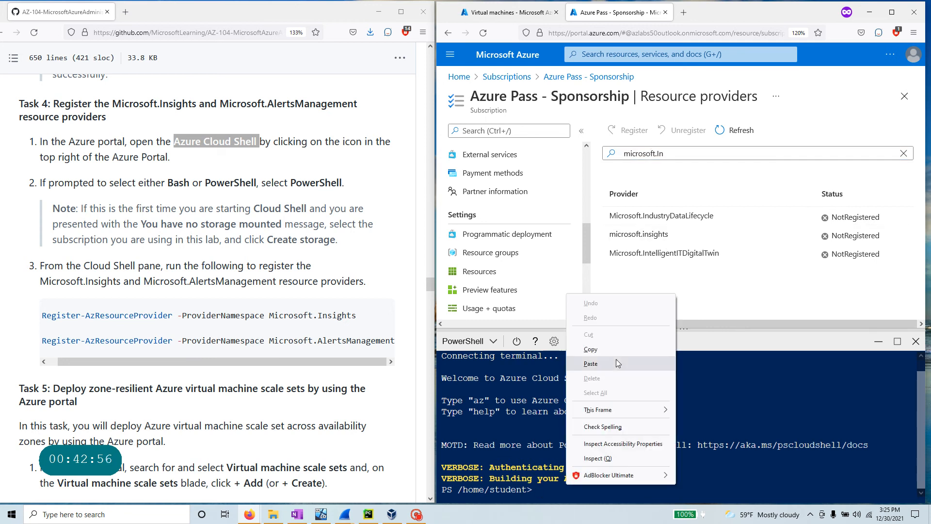
pyautogui.click(618, 364)
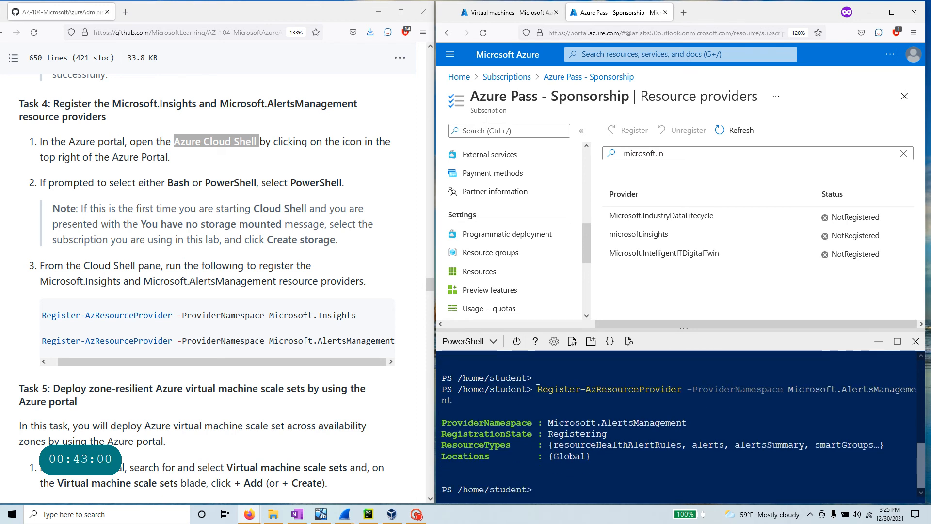
pyautogui.moveTo(601, 461); pyautogui.dragTo(438, 417)
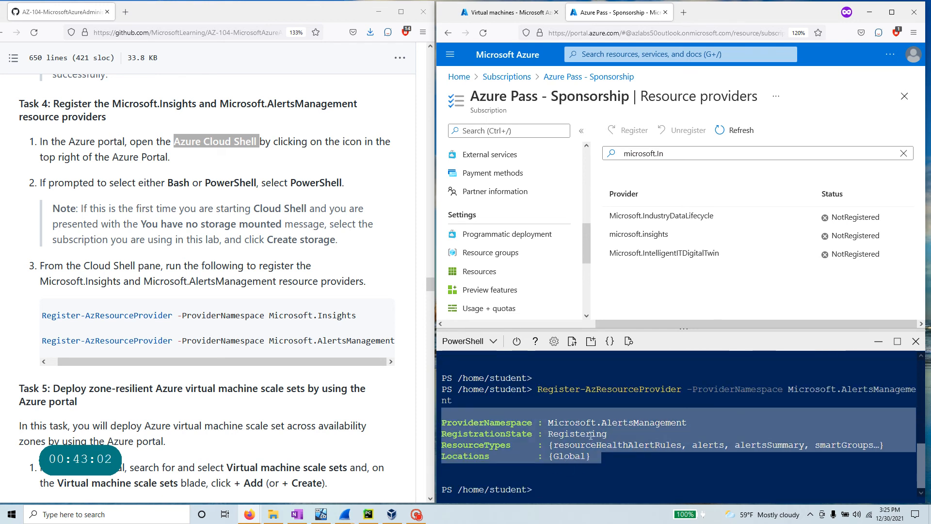
pyautogui.click(738, 131)
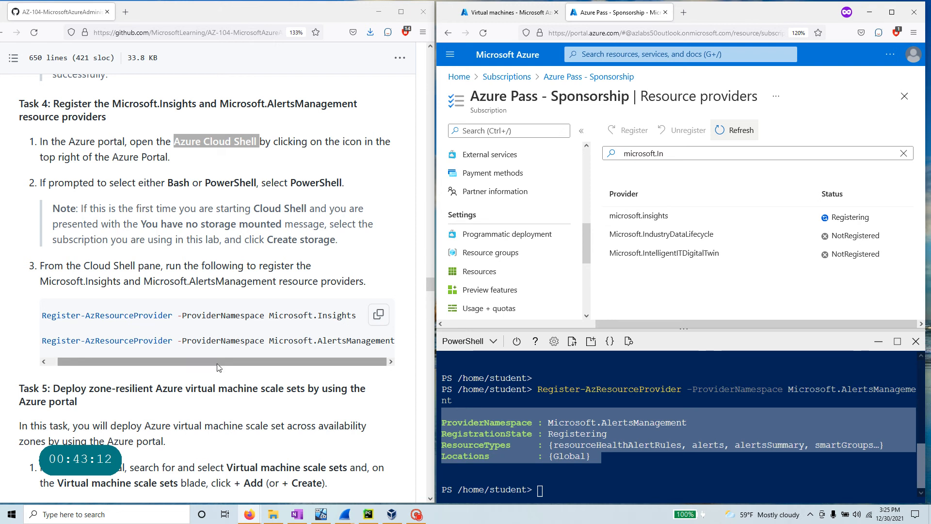
# - Filter the provider list to Microsoft.AlertsManagement to confirm Registering, then clear the filter
pyautogui.click(314, 361)
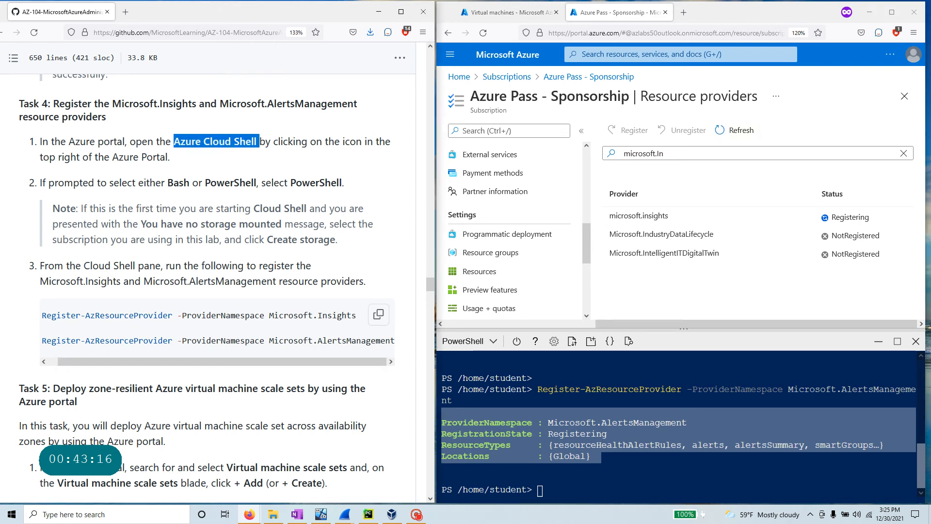
pyautogui.moveTo(269, 341); pyautogui.dragTo(408, 342)
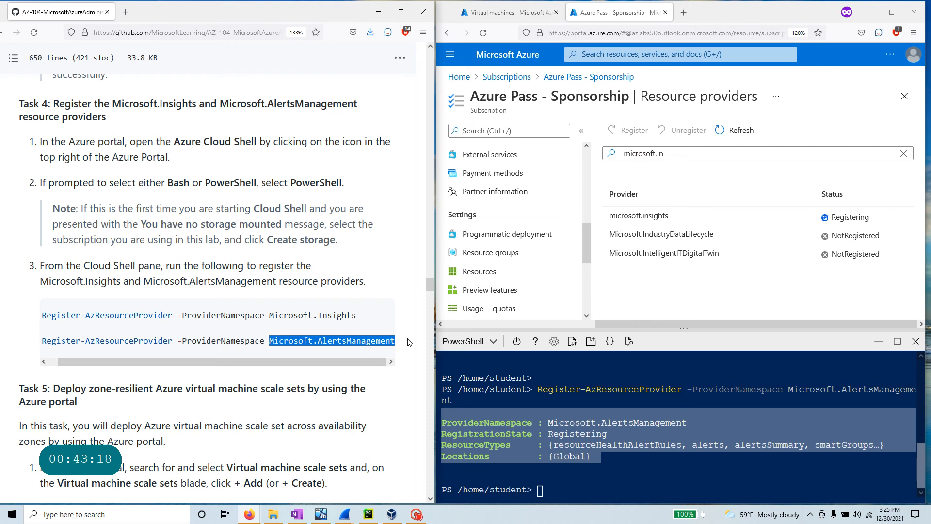
pyautogui.click(741, 132)
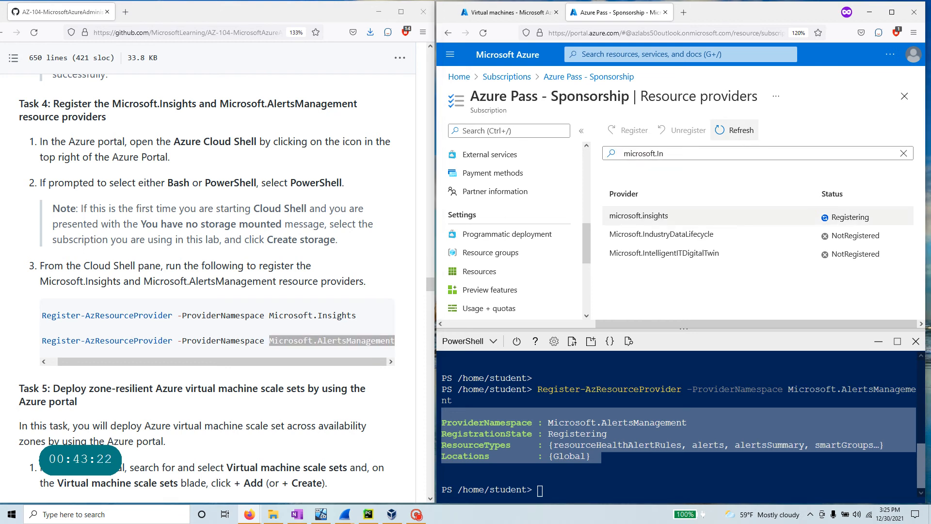
pyautogui.click(654, 154)
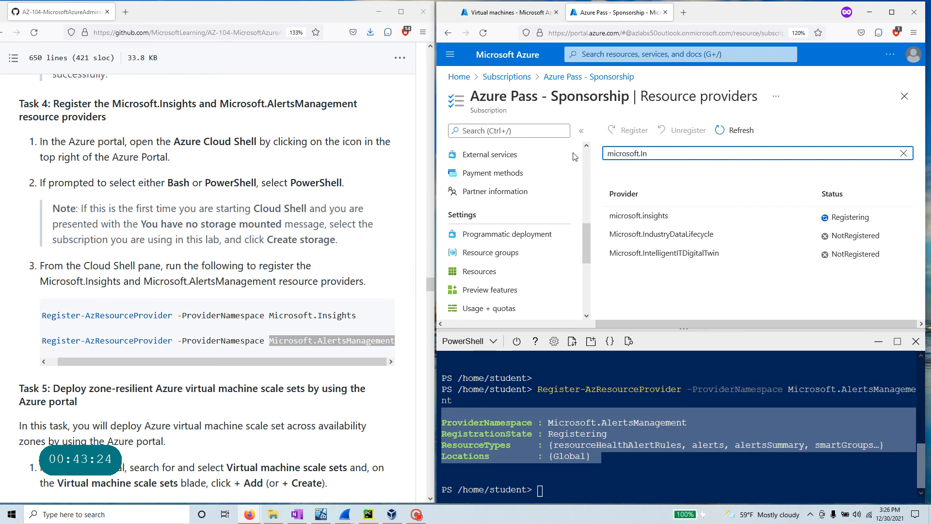
pyautogui.moveTo(671, 153); pyautogui.dragTo(587, 148)
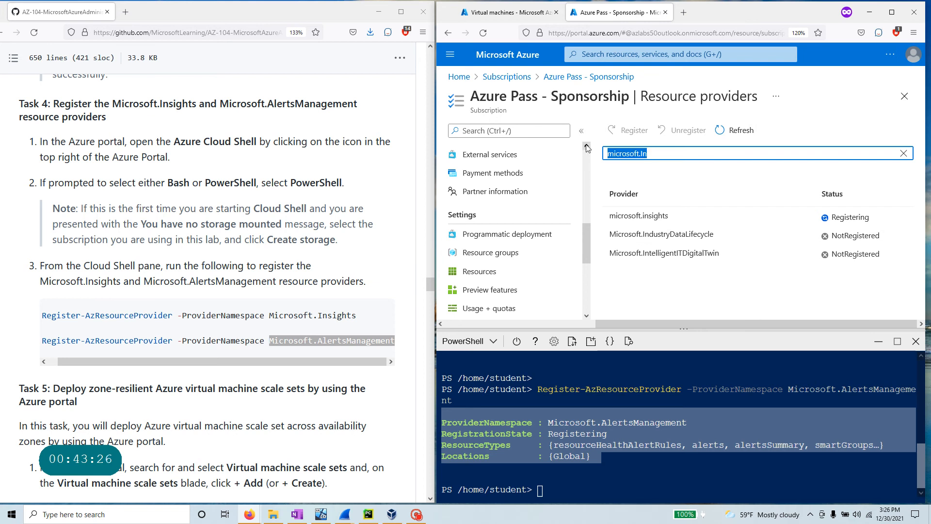
pyautogui.hotkey('ctrl', 'v')
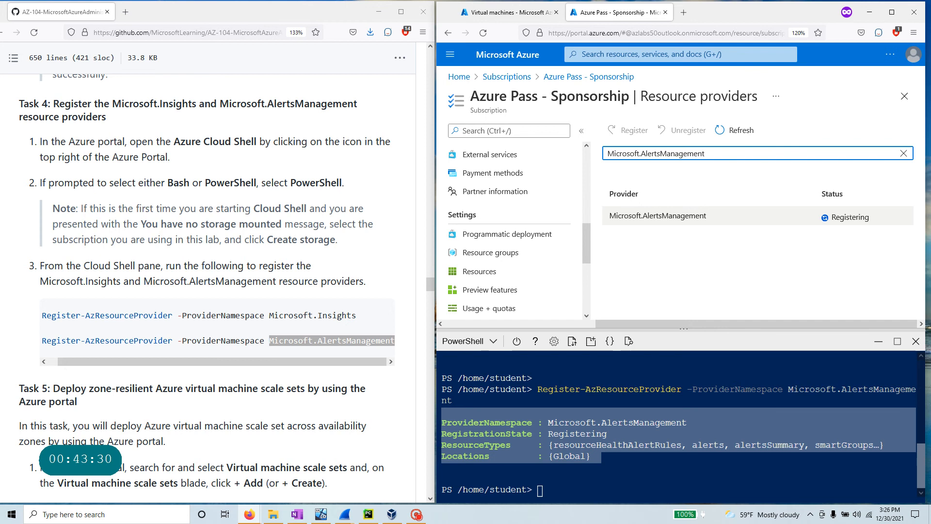
pyautogui.click(340, 361)
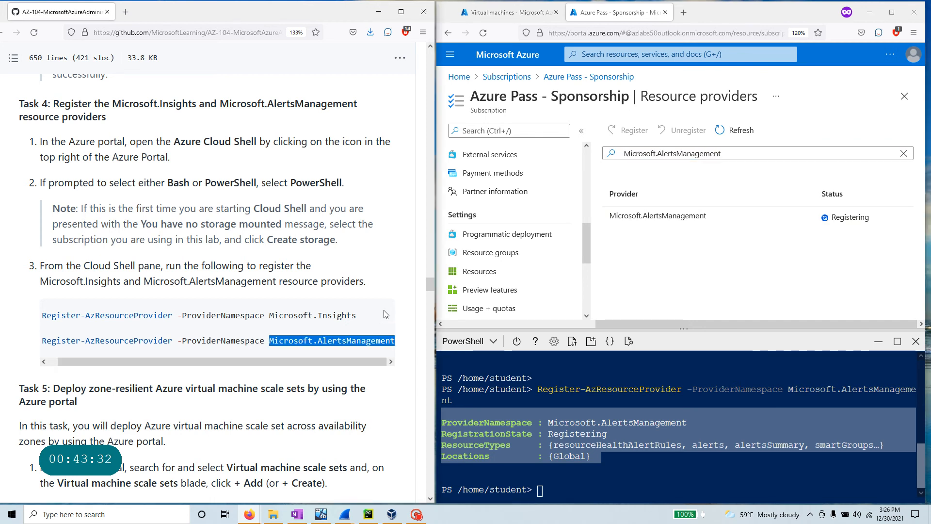
pyautogui.click(370, 316)
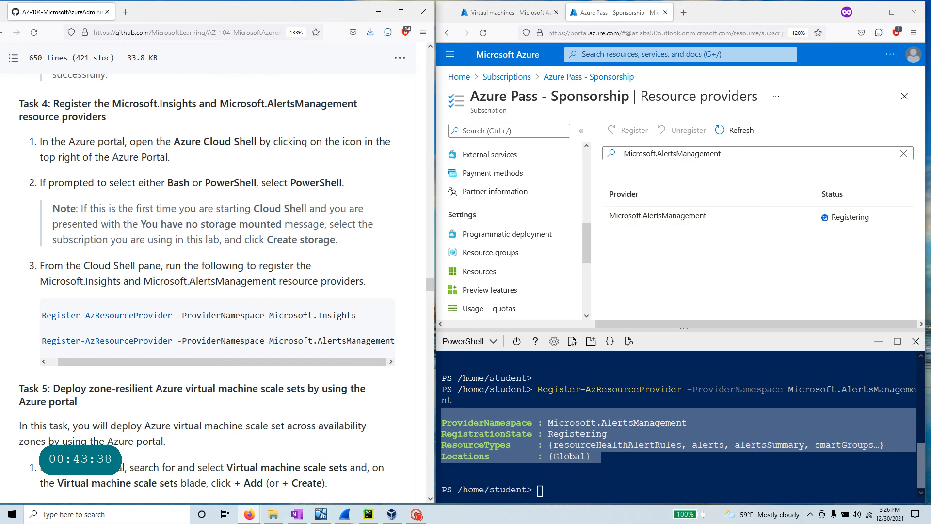
pyautogui.click(744, 155)
pyautogui.click(900, 154)
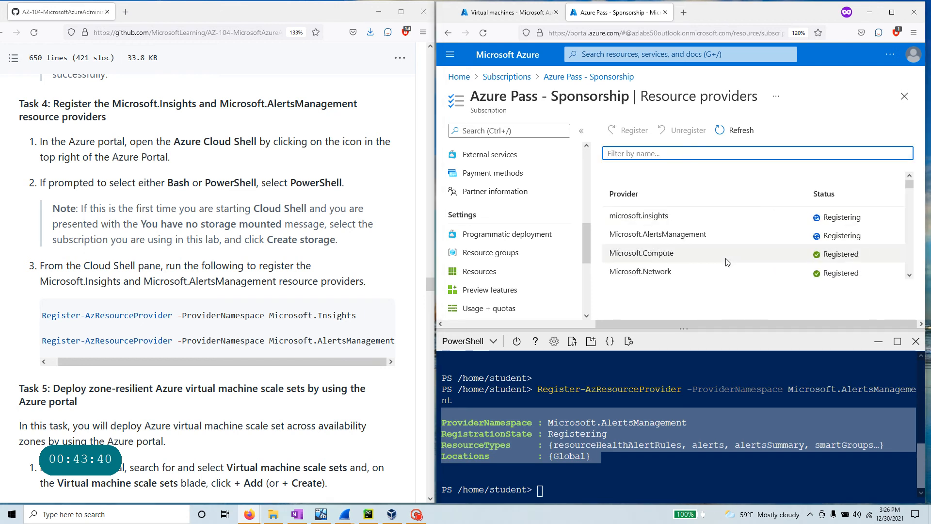
# - Select Microsoft.AAD in the Resource providers list and register it
pyautogui.scroll(-3, 694, 194)
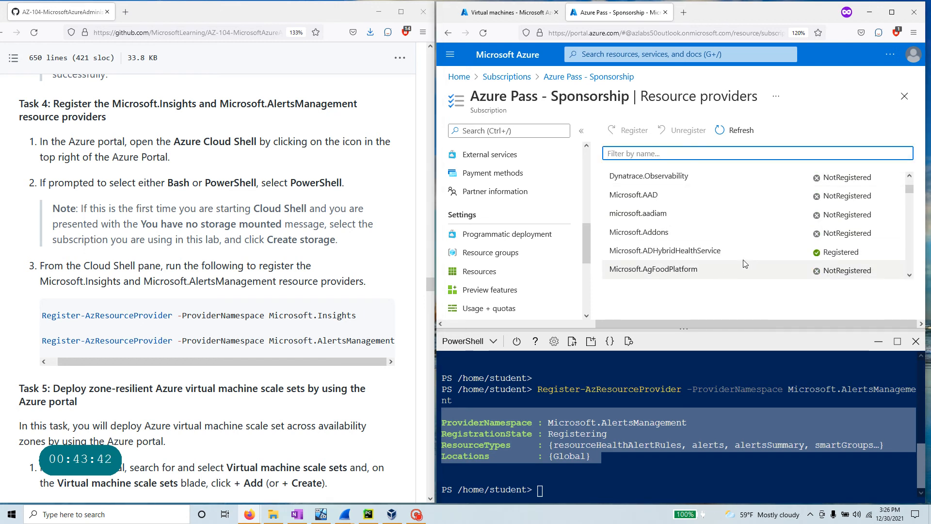
pyautogui.click(680, 201)
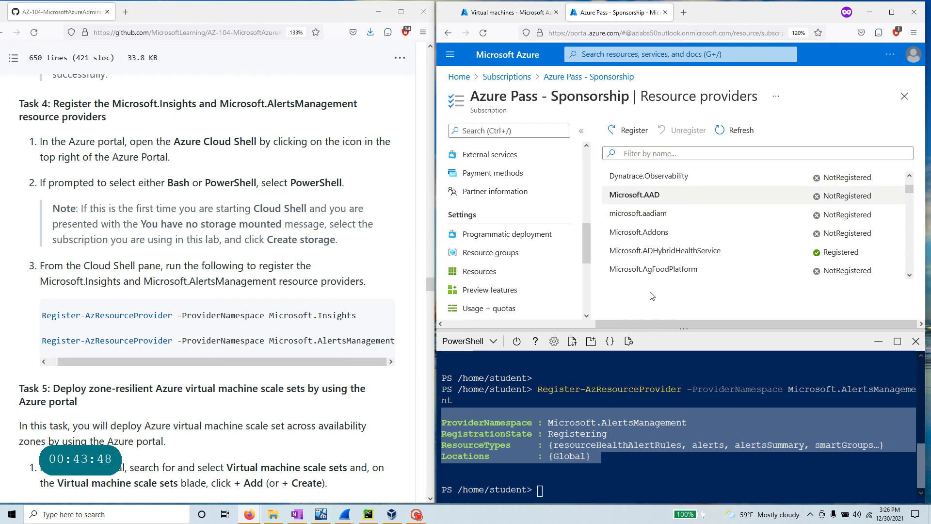
pyautogui.click(633, 132)
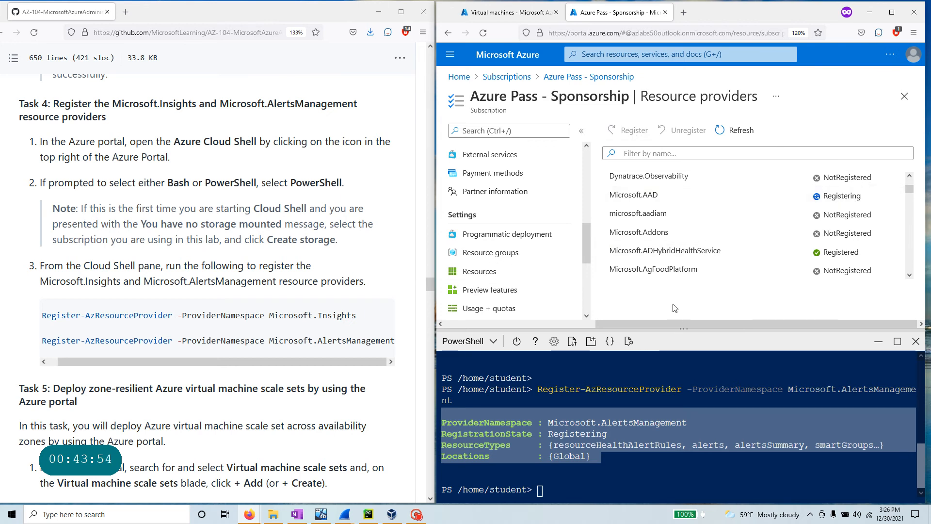
# - Select Microsoft.Compute and read through the lab instructions up to Task 5
pyautogui.click(650, 192)
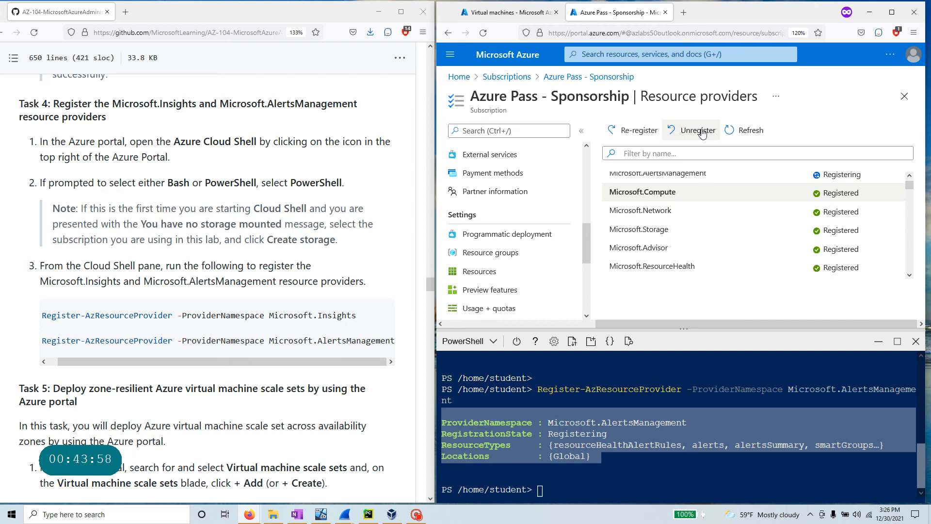
pyautogui.scroll(-5, 722, 257)
pyautogui.scroll(1, 116, 268)
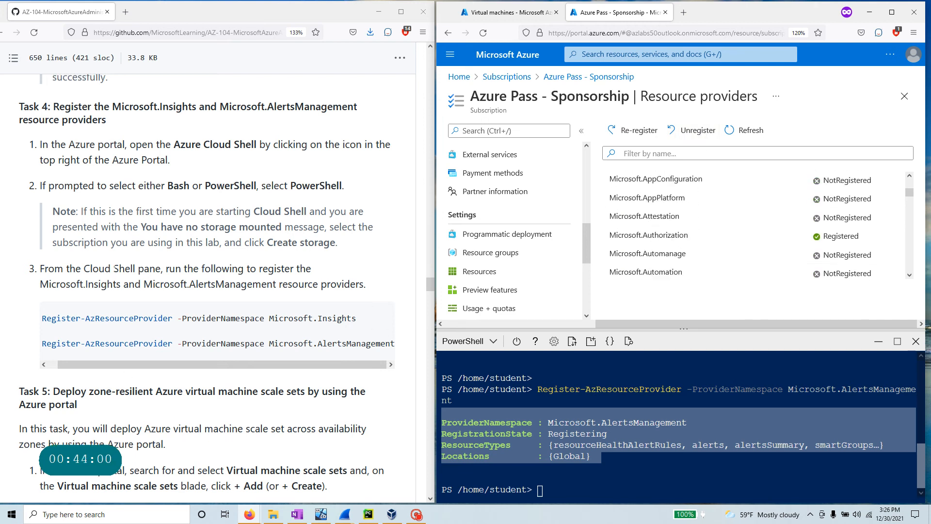
pyautogui.scroll(2, 103, 196)
pyautogui.moveTo(111, 188); pyautogui.dragTo(15, 173)
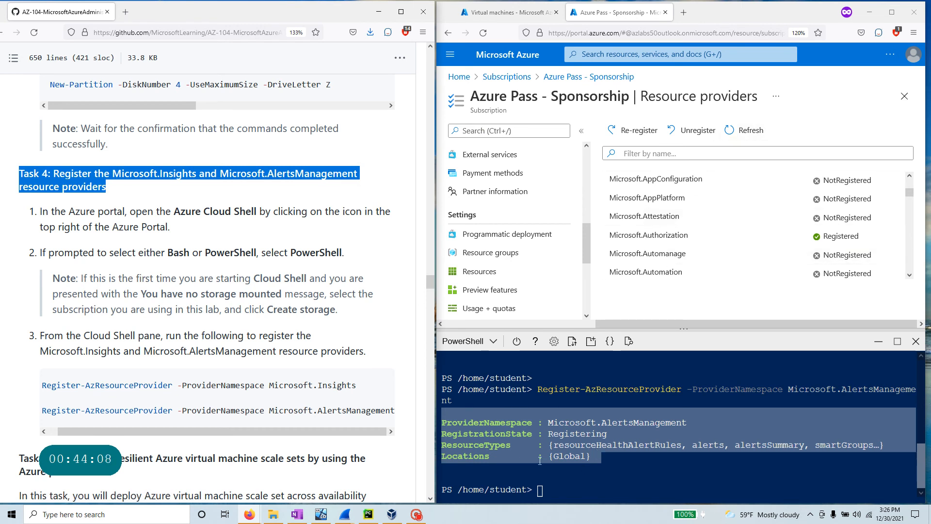
pyautogui.moveTo(537, 391); pyautogui.dragTo(593, 465)
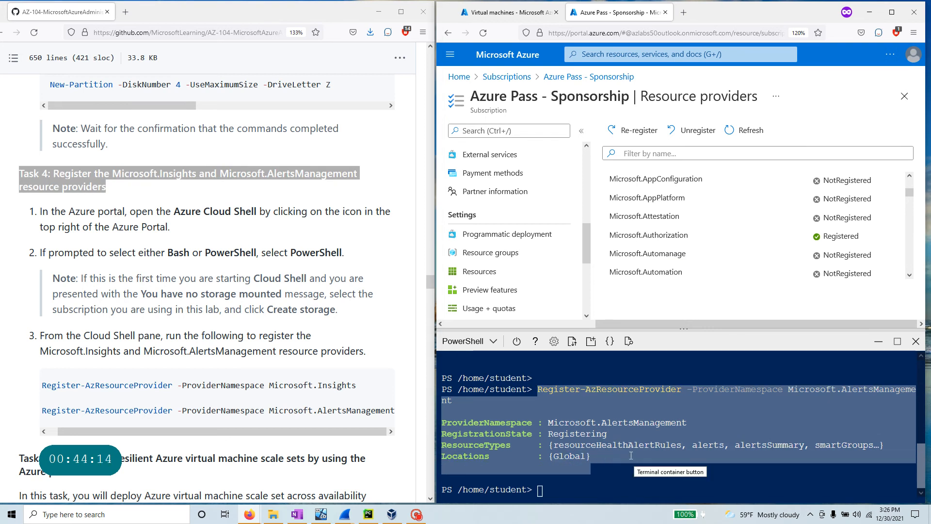
pyautogui.scroll(-3, 357, 316)
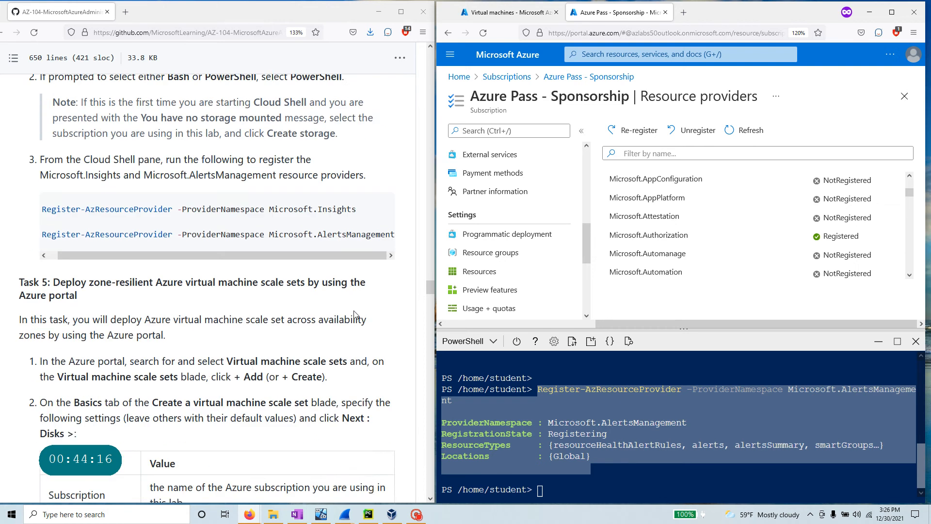
pyautogui.scroll(-2, 252, 282)
pyautogui.moveTo(83, 127); pyautogui.dragTo(12, 111)
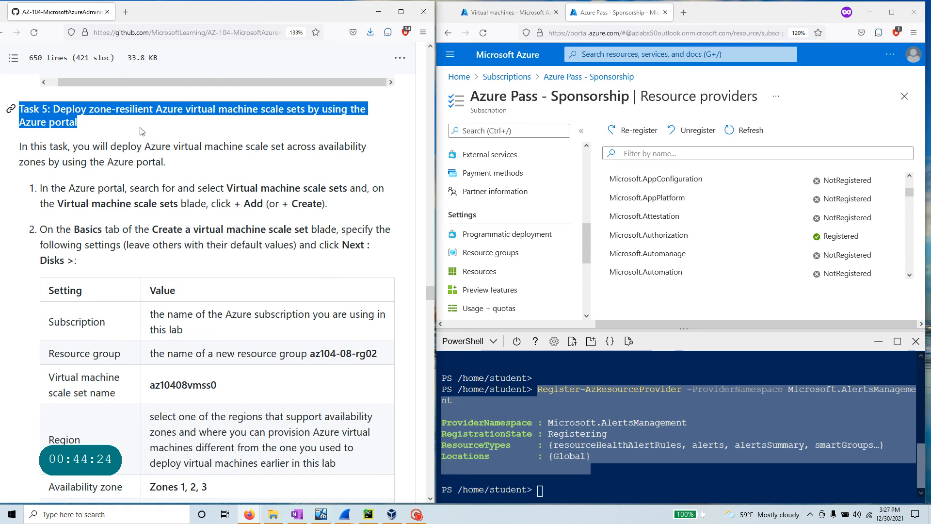
# - From the home page, search 'Virtual machine scale sets', open the list and start a new scale set
pyautogui.click(458, 77)
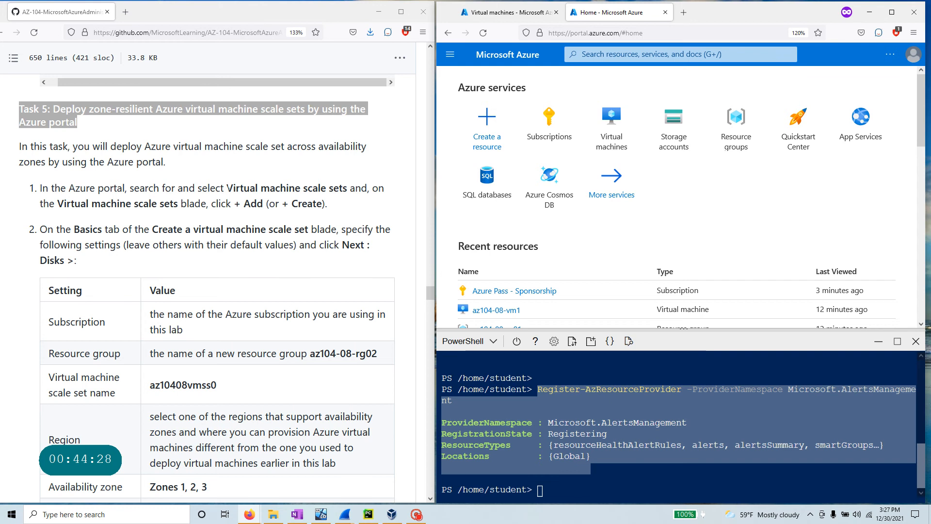
pyautogui.moveTo(227, 188); pyautogui.dragTo(347, 189)
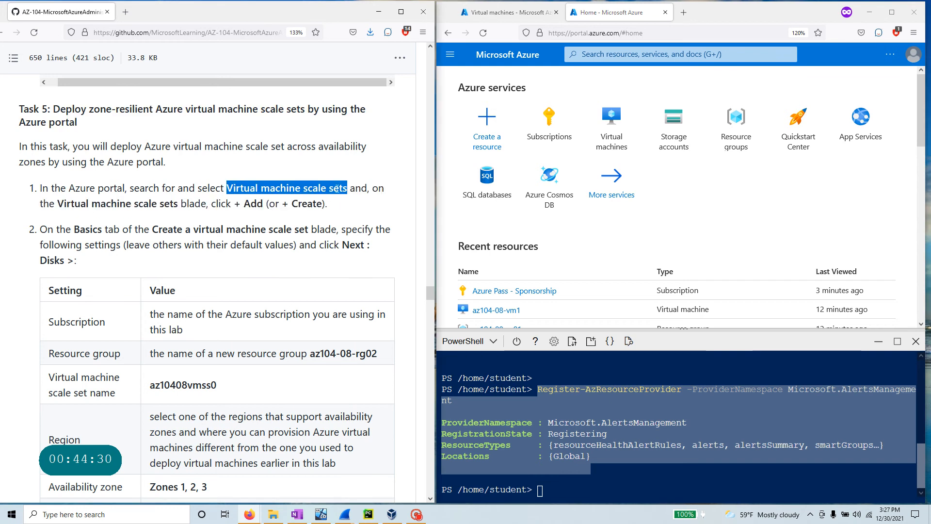
pyautogui.rightClick(338, 189)
pyautogui.click(354, 197)
pyautogui.click(603, 54)
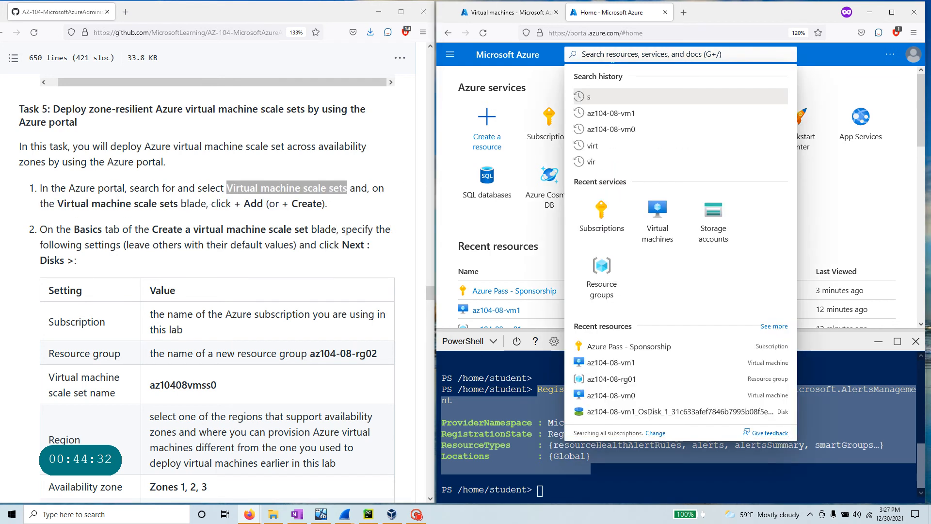
pyautogui.hotkey('ctrl', 'v')
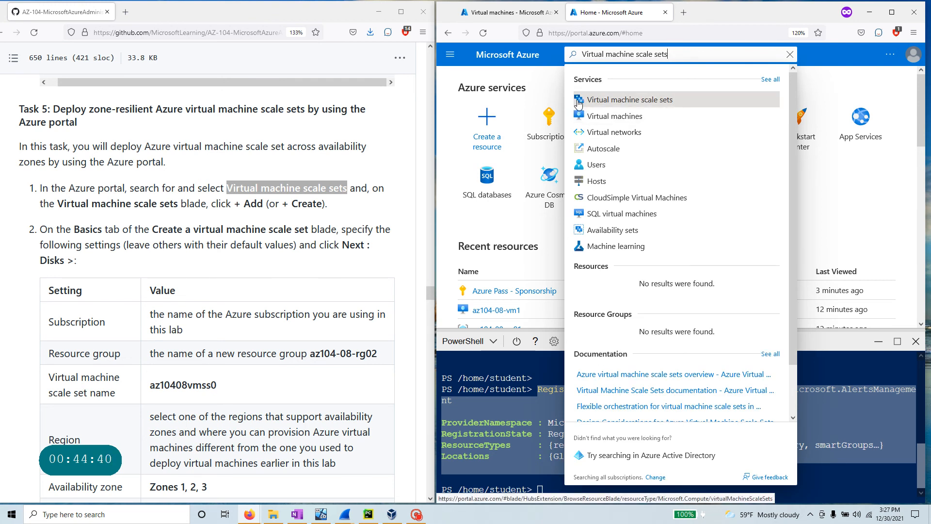
pyautogui.click(615, 106)
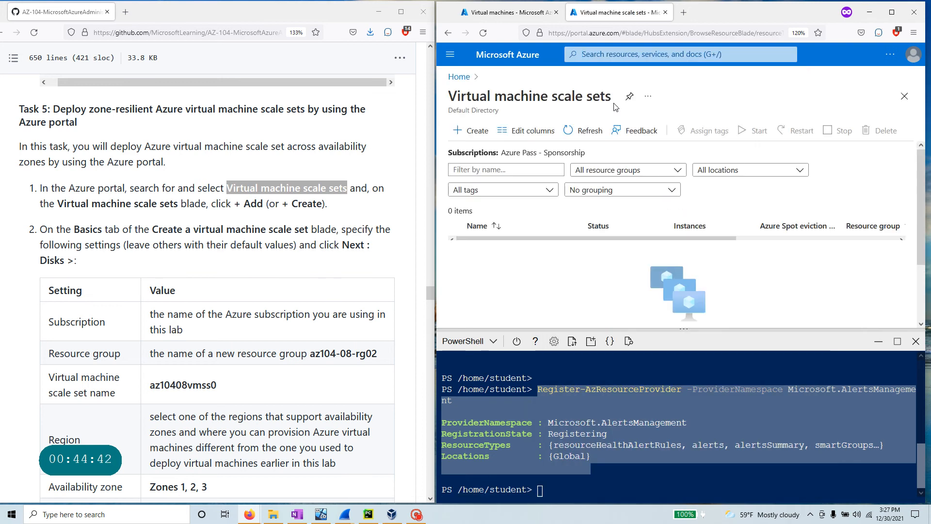
pyautogui.click(478, 131)
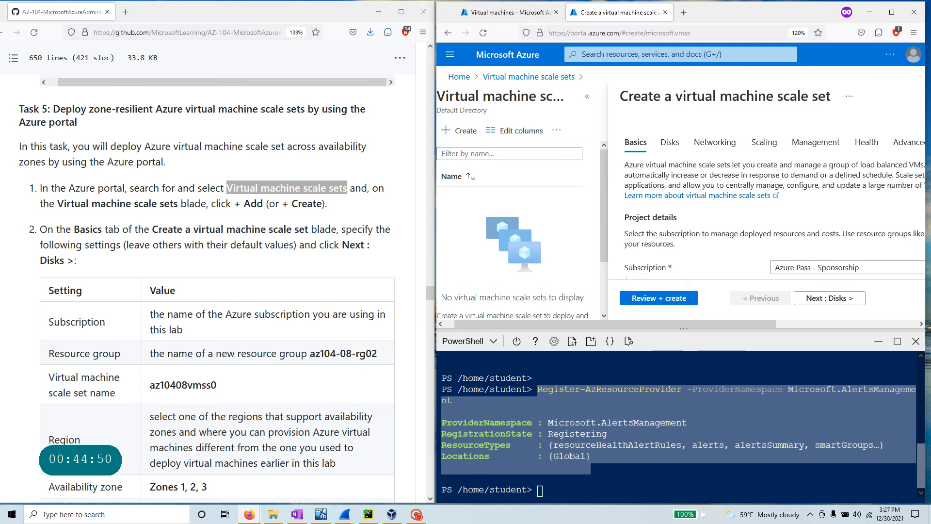
# - Create a new resource group named az104-08-rg02 for the scale set
pyautogui.moveTo(625, 328); pyautogui.dragTo(886, 473)
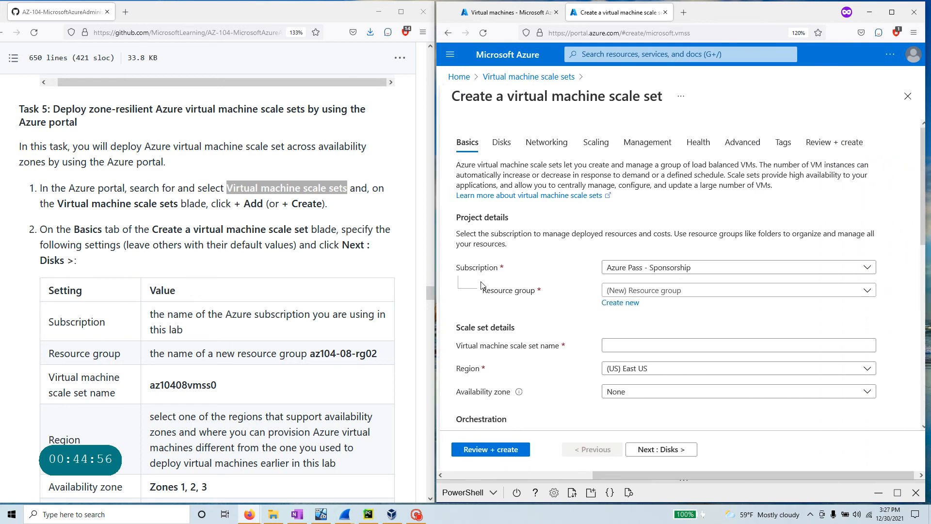
pyautogui.scroll(-3, 334, 229)
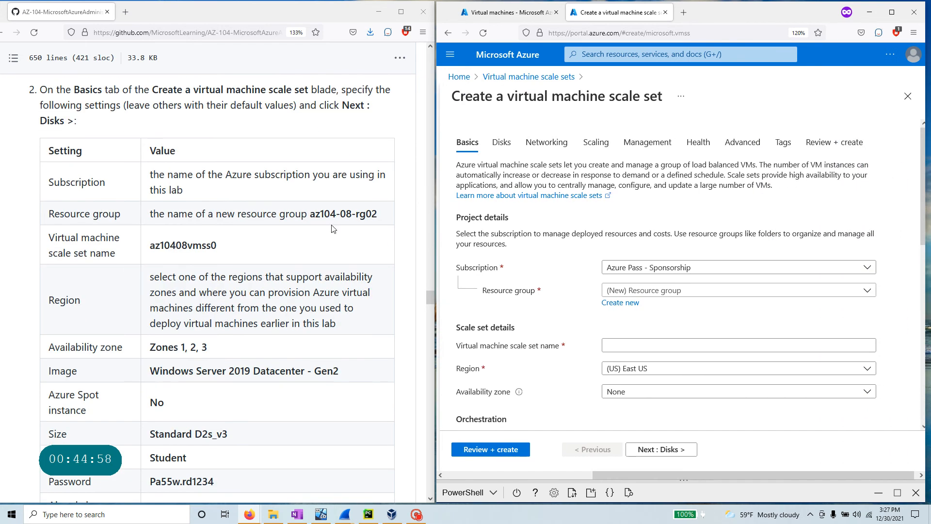
pyautogui.moveTo(388, 215); pyautogui.dragTo(315, 215)
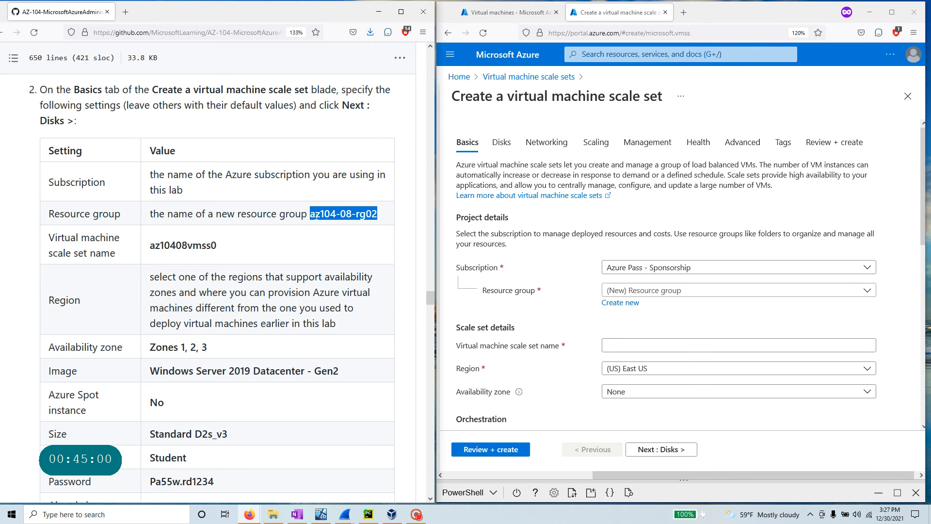
pyautogui.click(620, 303)
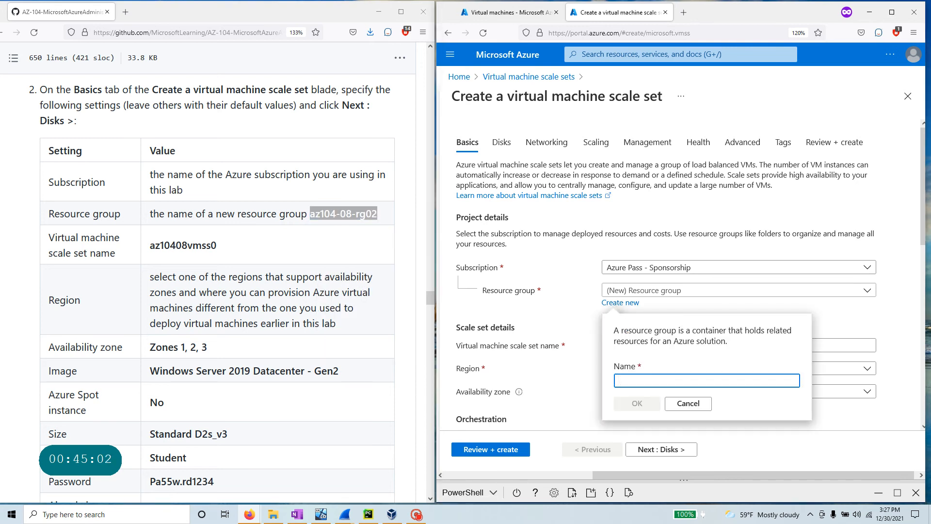
pyautogui.hotkey('ctrl', 'v')
pyautogui.click(645, 406)
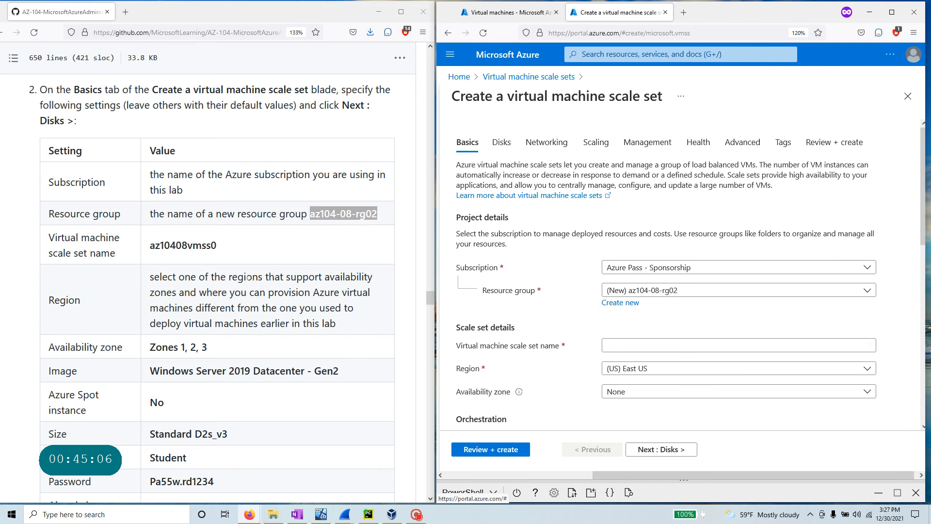
# - Select availability zones 1, 2 and 3
pyautogui.moveTo(150, 276); pyautogui.dragTo(373, 292)
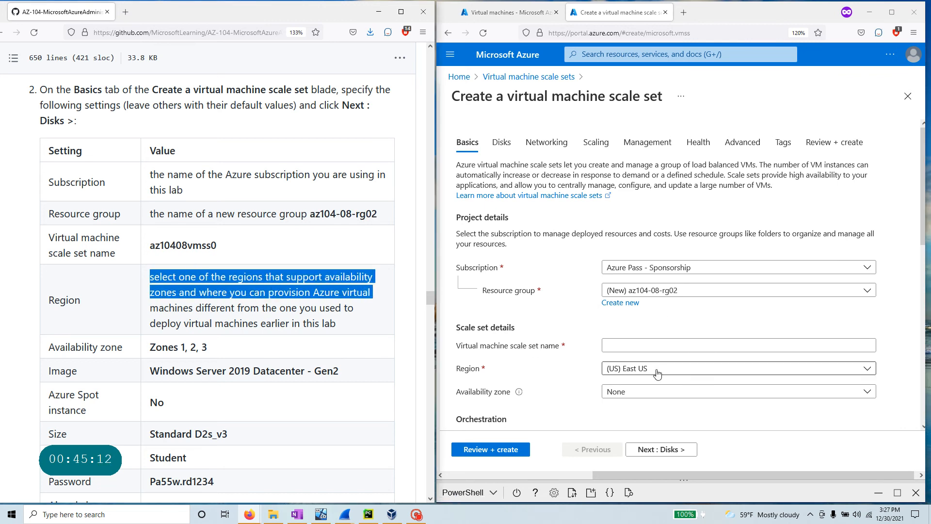
pyautogui.click(634, 396)
pyautogui.click(612, 409)
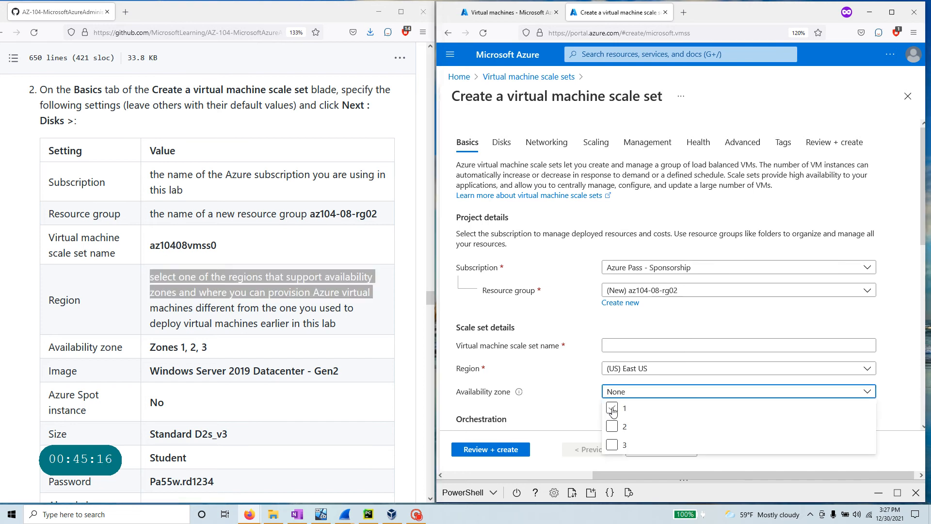
pyautogui.click(612, 408)
pyautogui.click(612, 427)
pyautogui.click(612, 445)
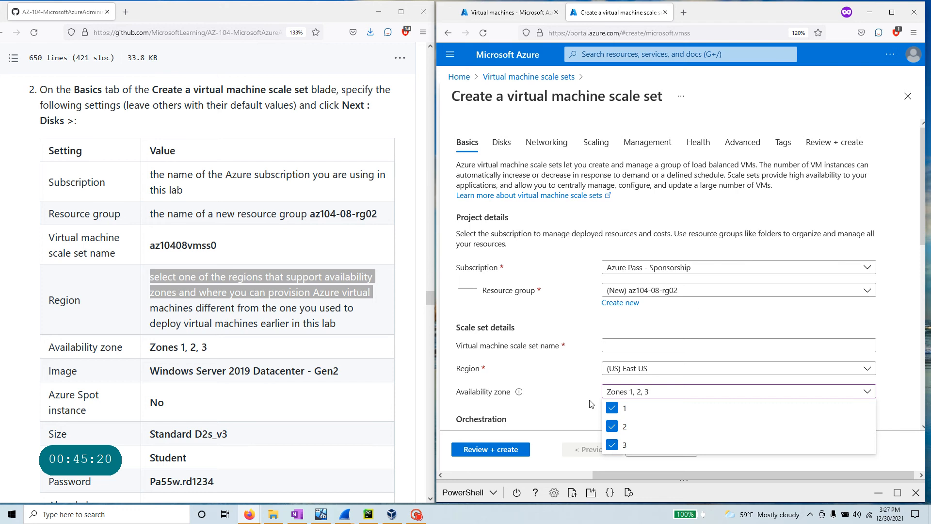
pyautogui.click(563, 391)
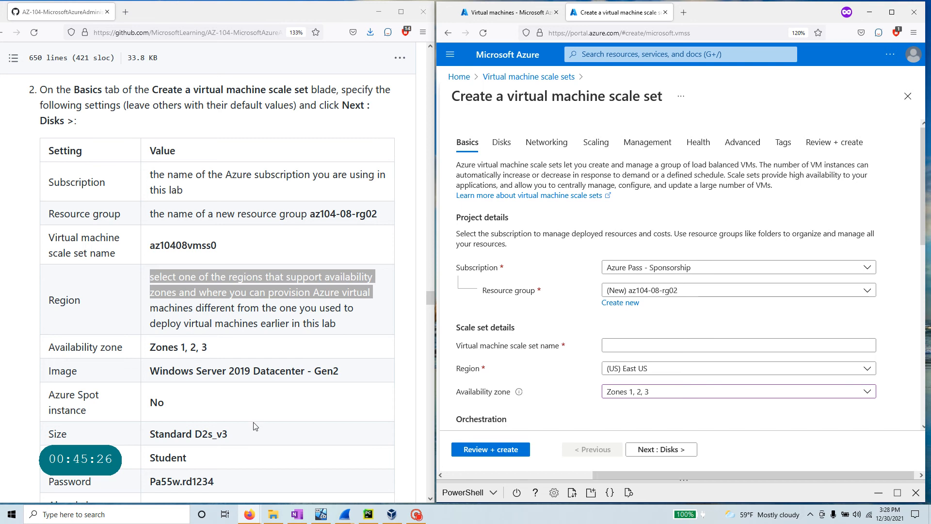
# - Name the scale set az10408vmss0
pyautogui.moveTo(227, 247); pyautogui.dragTo(149, 246)
pyautogui.rightClick(156, 247)
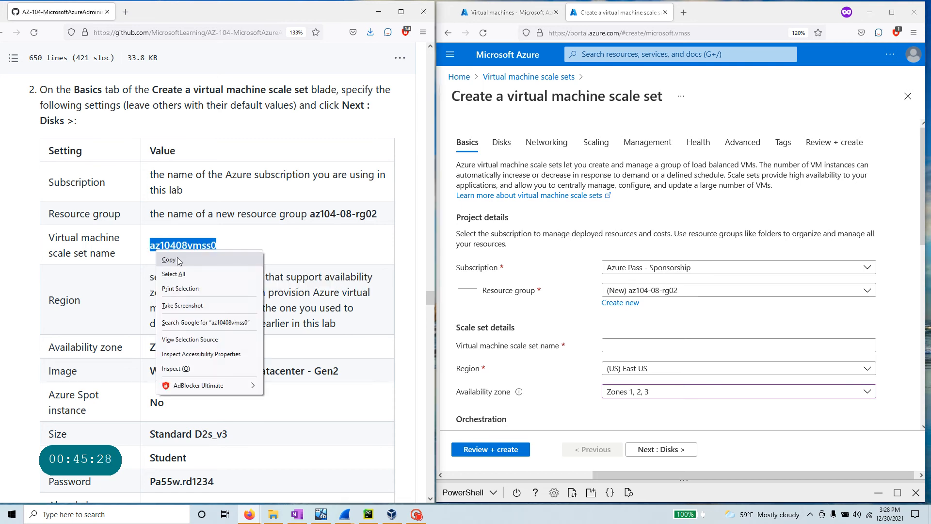
pyautogui.click(185, 259)
pyautogui.click(634, 345)
pyautogui.hotkey('ctrl', 'v')
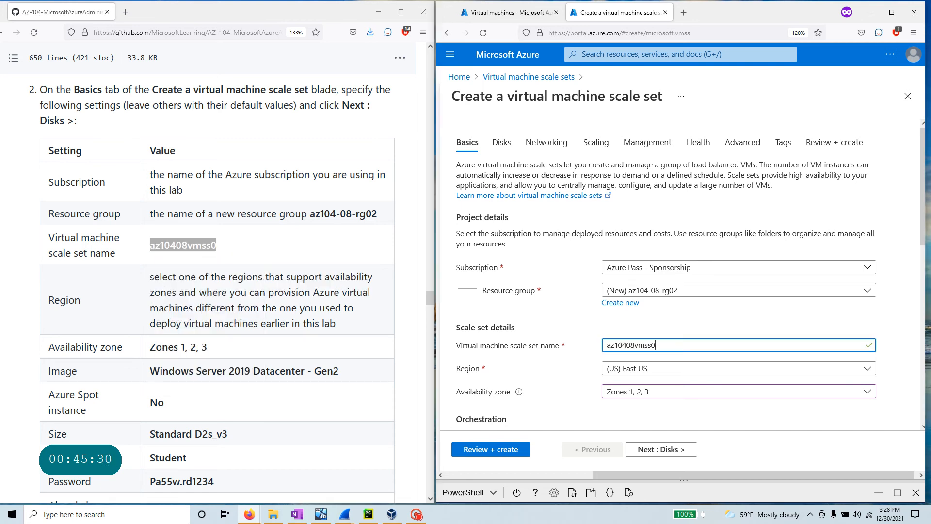
# - Enter the administrator username, removing the stray leading space
pyautogui.scroll(-3, 316, 309)
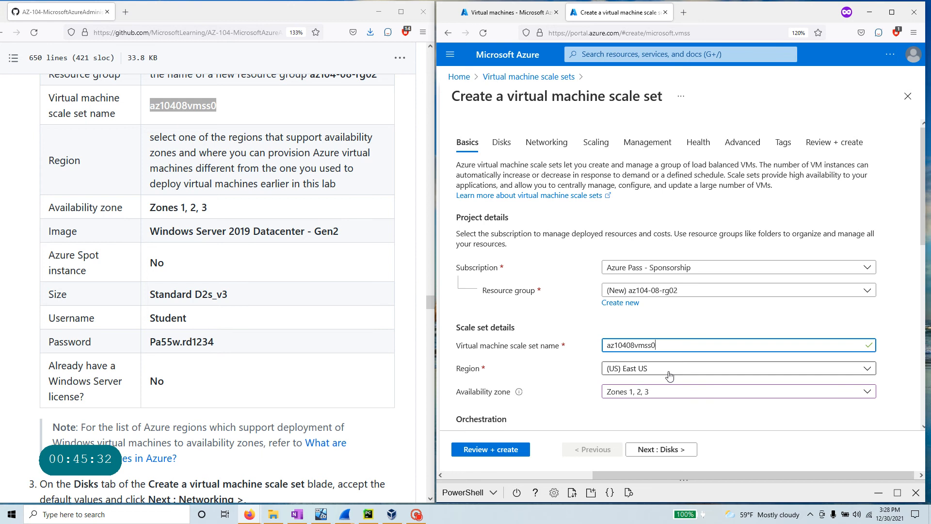
pyautogui.scroll(-3, 569, 387)
pyautogui.scroll(-1, 569, 387)
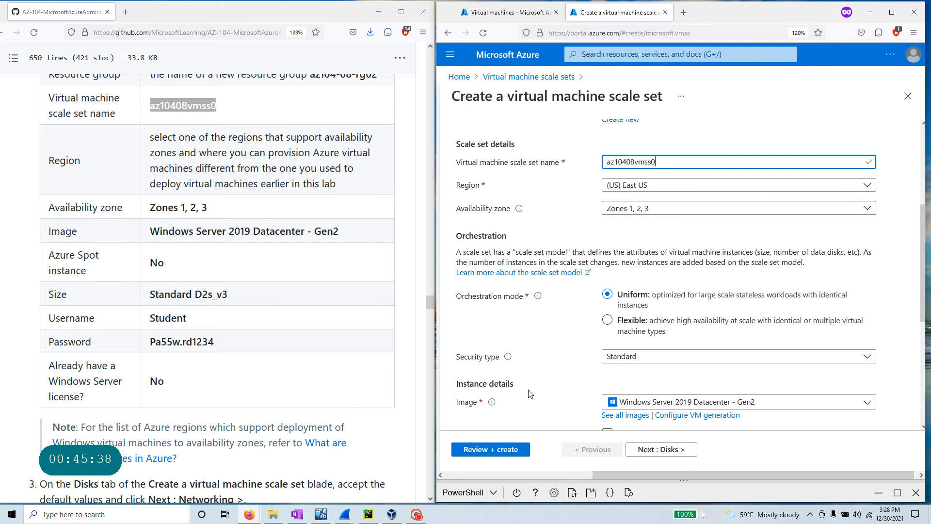
pyautogui.scroll(-2, 531, 394)
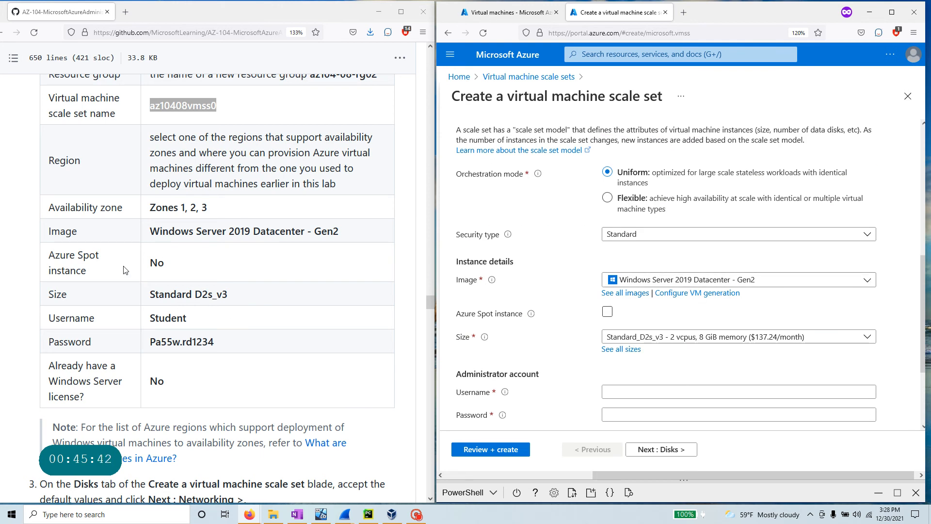
pyautogui.scroll(-2, 124, 270)
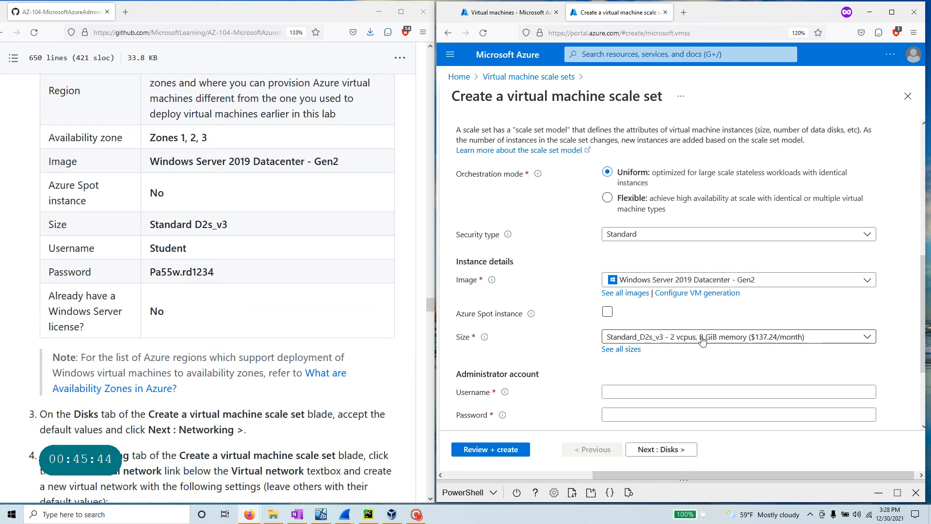
pyautogui.moveTo(197, 253); pyautogui.dragTo(141, 254)
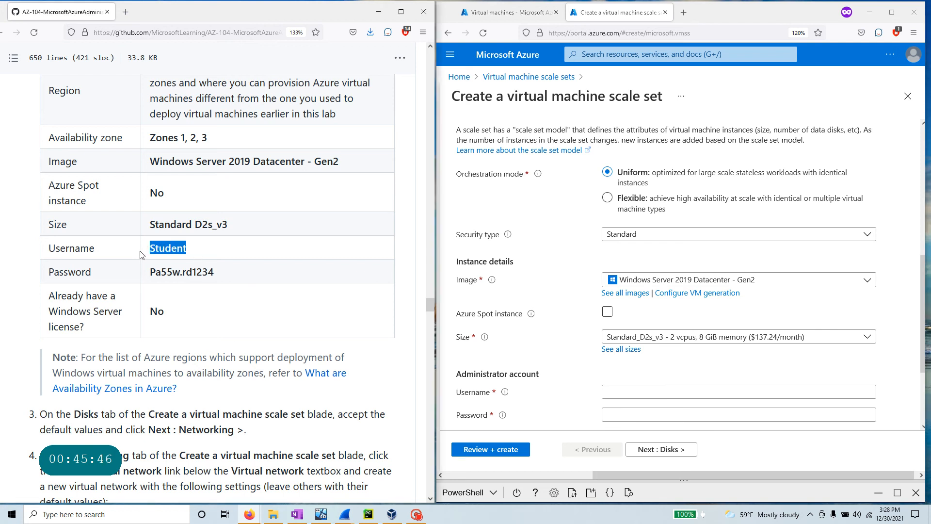
pyautogui.click(612, 391)
pyautogui.hotkey('ctrl', 'v')
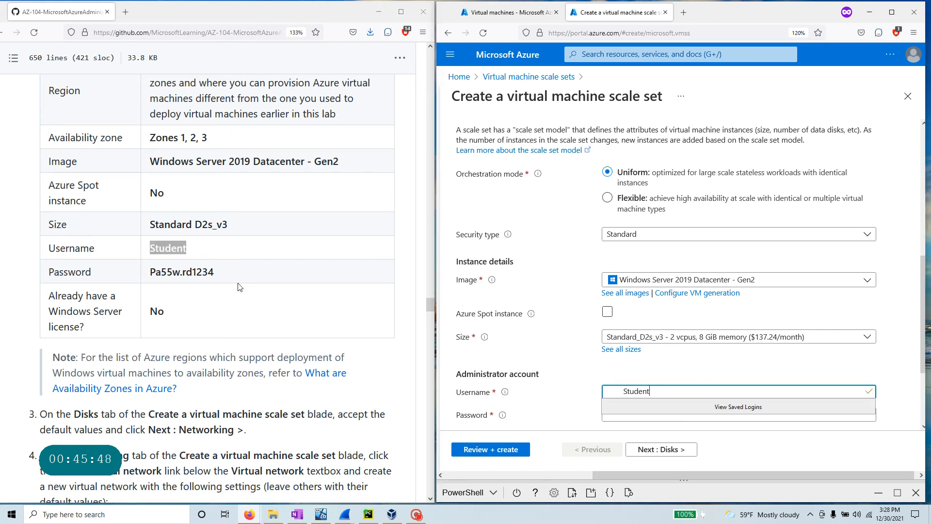
pyautogui.moveTo(624, 390); pyautogui.dragTo(597, 392)
pyautogui.press('BackSpace')
pyautogui.click(660, 382)
# - Enter the administrator password and continue to the Disks tab
pyautogui.moveTo(219, 273); pyautogui.dragTo(142, 279)
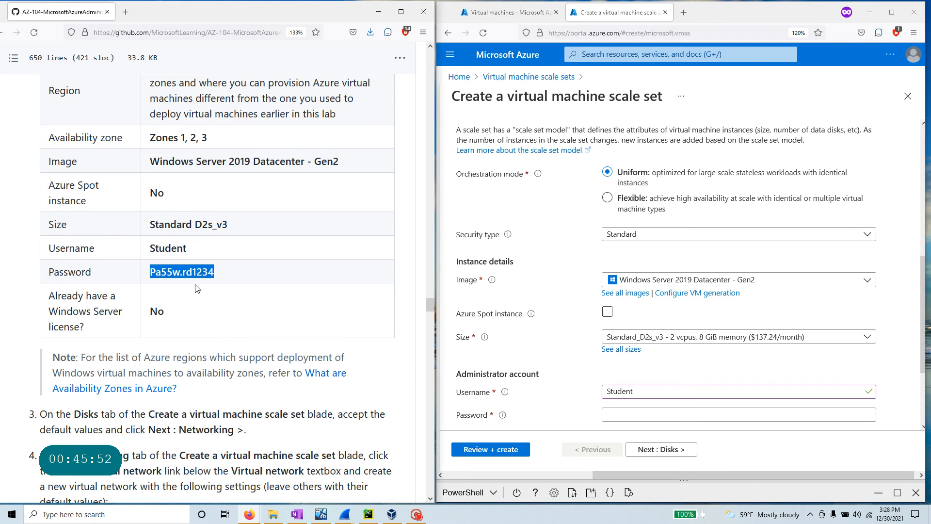
pyautogui.click(630, 415)
pyautogui.hotkey('ctrl', 'v')
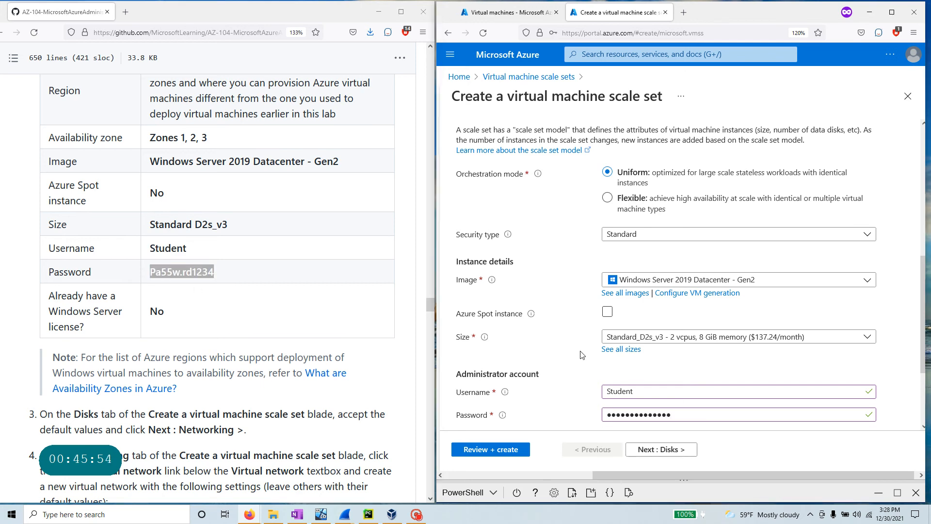
pyautogui.scroll(-3, 298, 284)
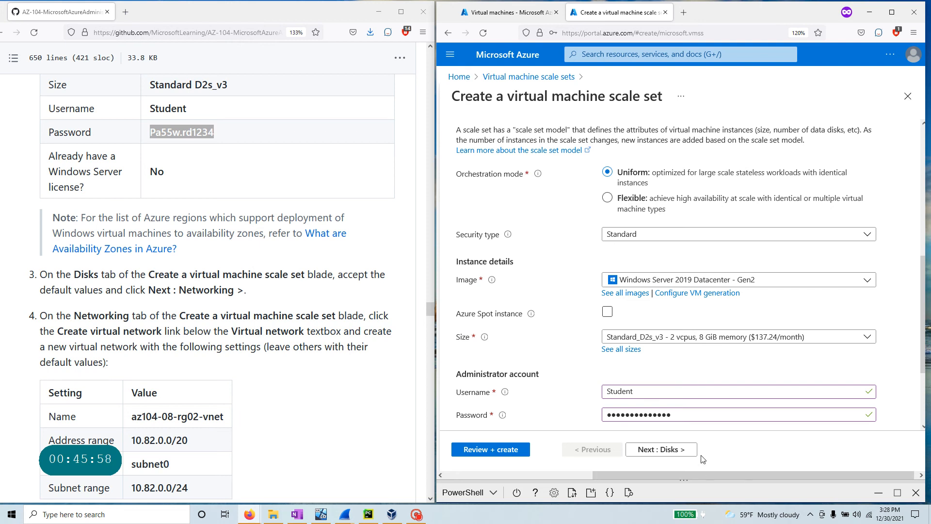
pyautogui.scroll(-1, 630, 298)
pyautogui.scroll(-2, 630, 299)
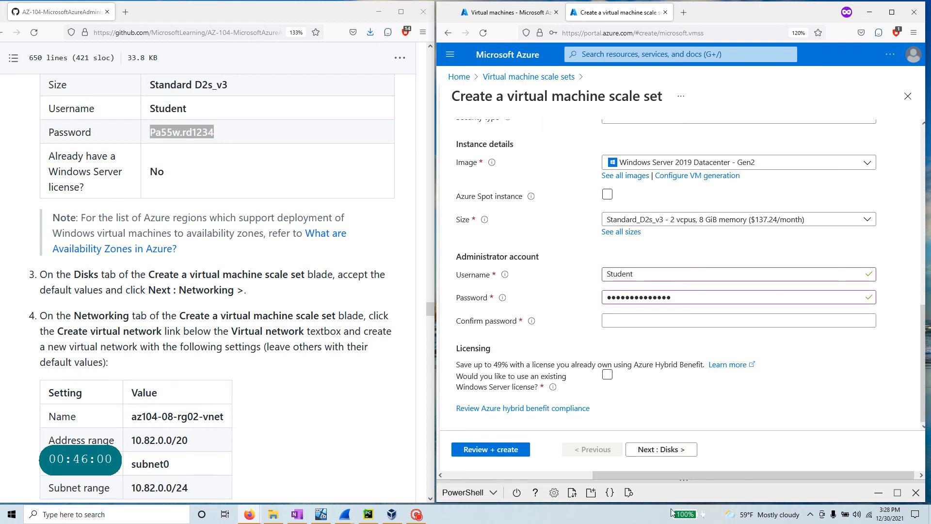
pyautogui.click(671, 450)
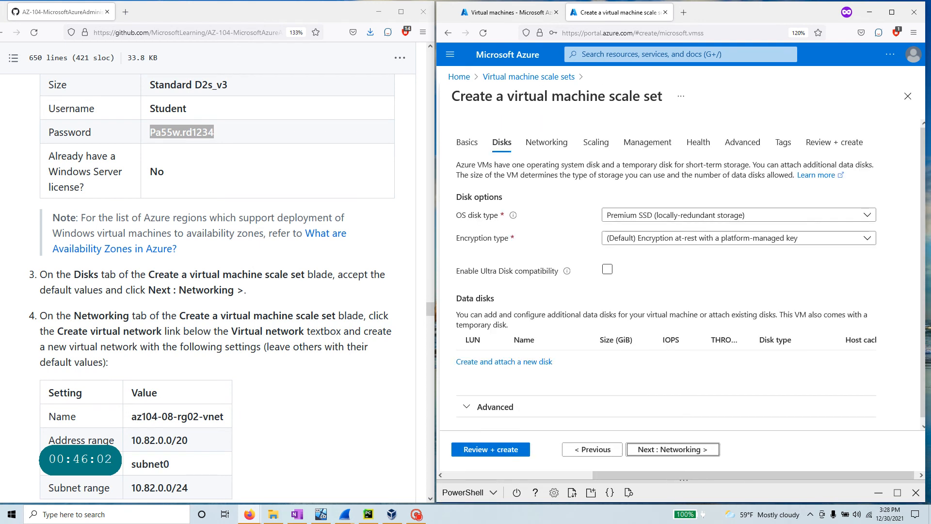
pyautogui.scroll(-2, 251, 233)
pyautogui.moveTo(252, 222); pyautogui.dragTo(37, 198)
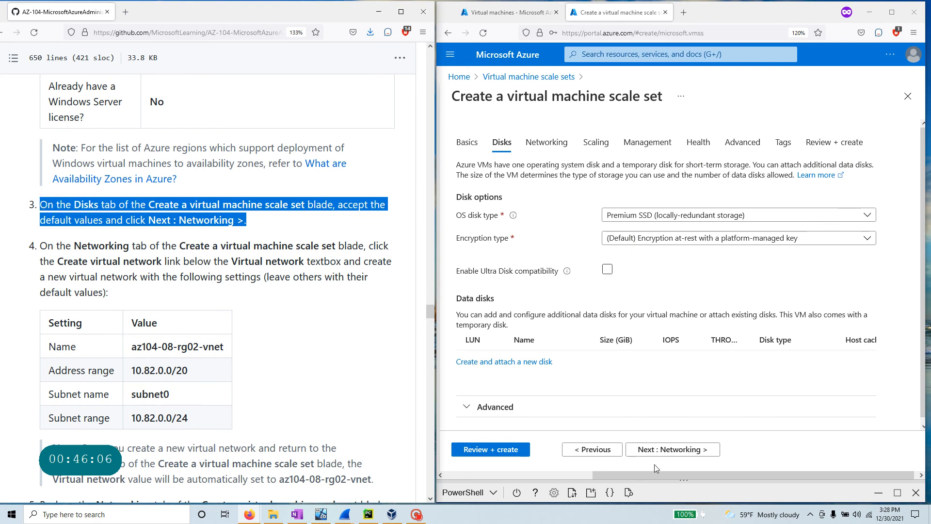
# - On the Networking tab, start a new virtual network named az104-08-rg02-vnet
pyautogui.click(677, 449)
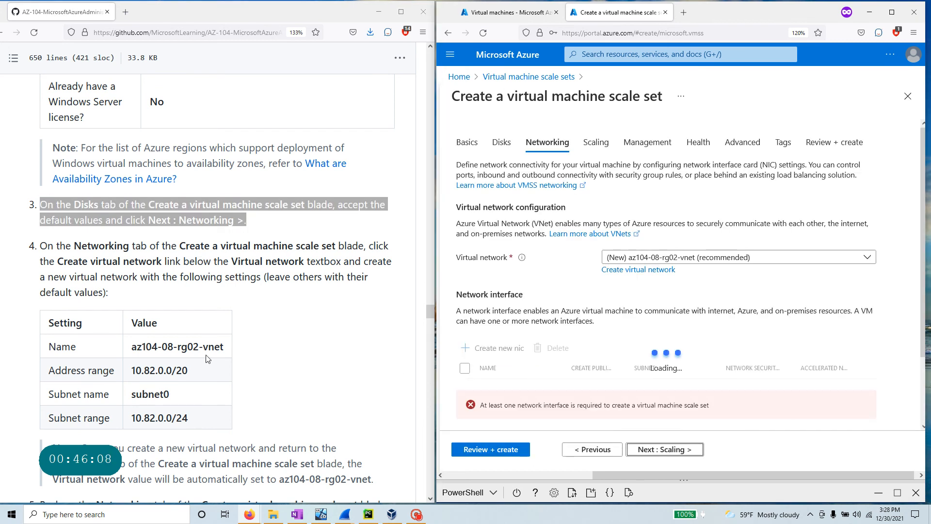
pyautogui.moveTo(176, 245)
pyautogui.mouseDown()
pyautogui.moveTo(374, 245)
pyautogui.moveTo(167, 246)
pyautogui.moveTo(78, 261)
pyautogui.moveTo(176, 261)
pyautogui.mouseUp()
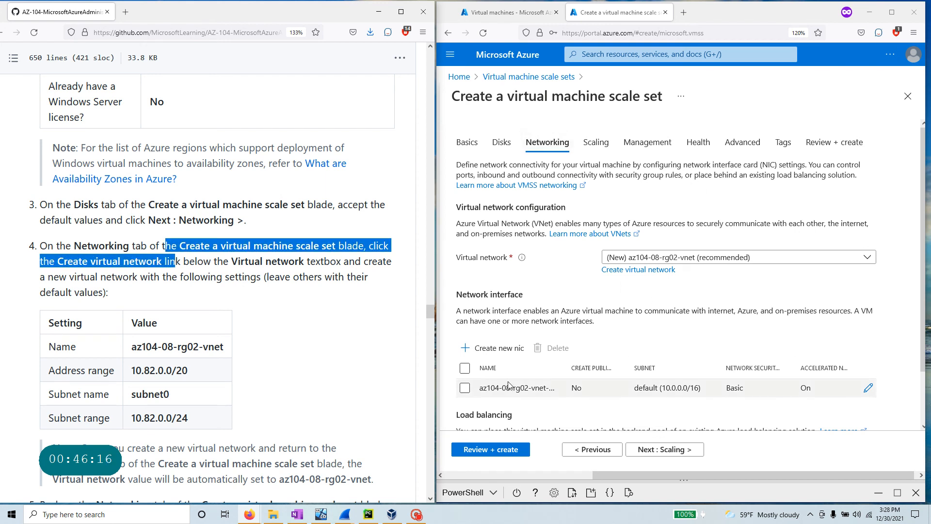
pyautogui.click(634, 274)
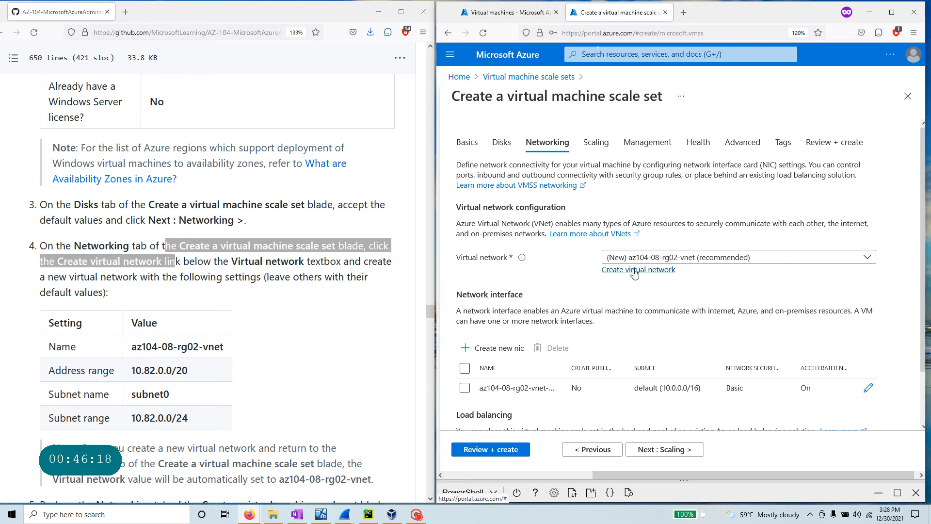
pyautogui.click(634, 270)
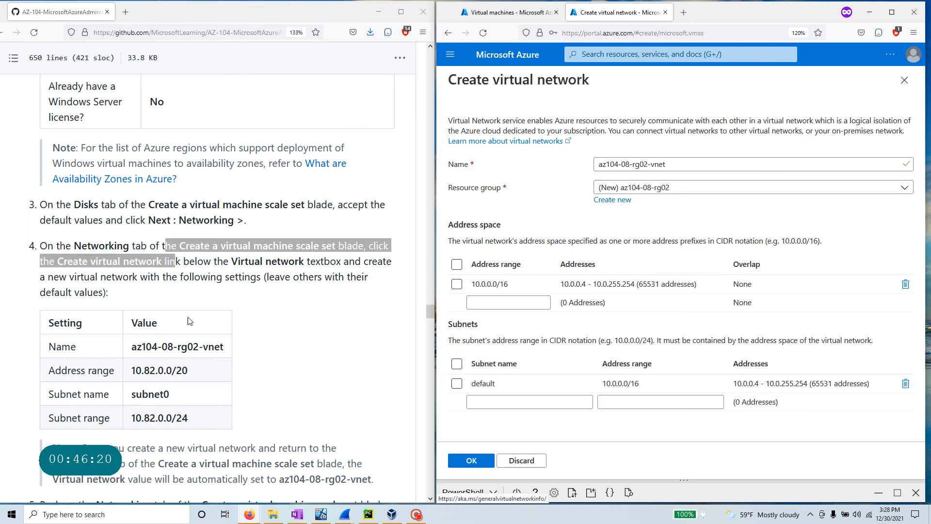
pyautogui.moveTo(224, 347); pyautogui.dragTo(132, 349)
pyautogui.hotkey('ctrl', 'c')
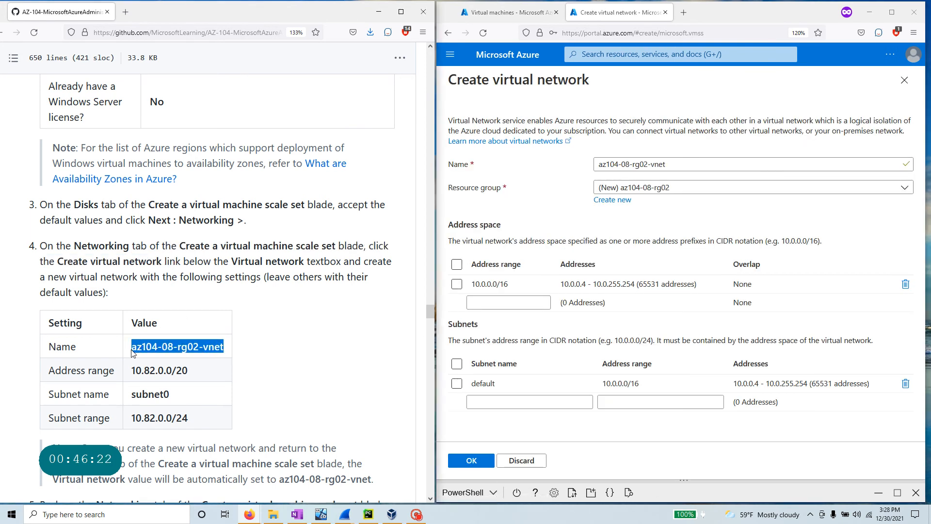
pyautogui.moveTo(667, 165); pyautogui.dragTo(585, 167)
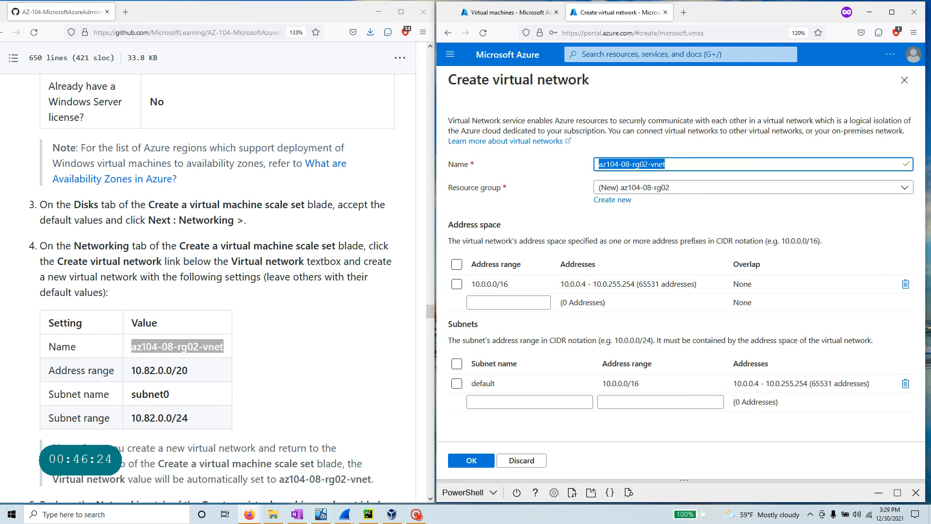
pyautogui.hotkey('ctrl', 'v')
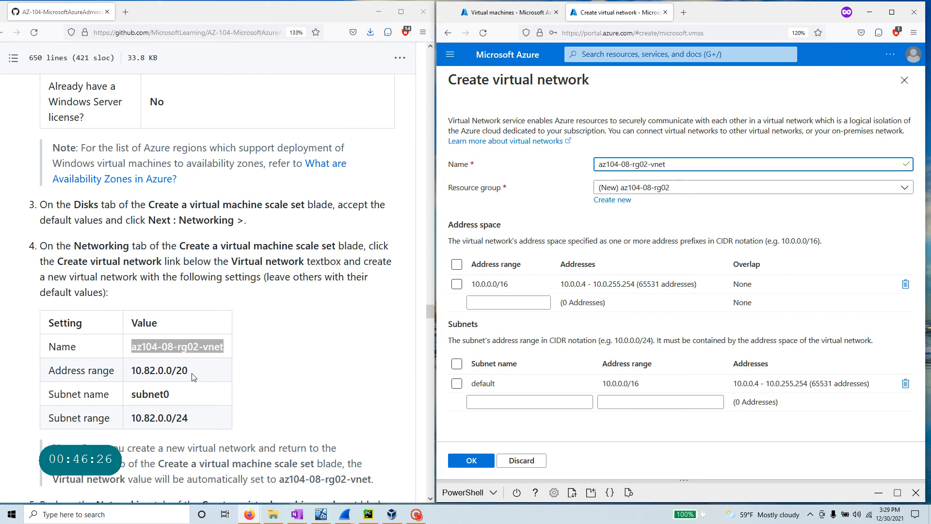
# - Set the address range to 10.82.0.0/16 and add subnet0 with range 10.82.0.0/24
pyautogui.moveTo(194, 376); pyautogui.dragTo(131, 378)
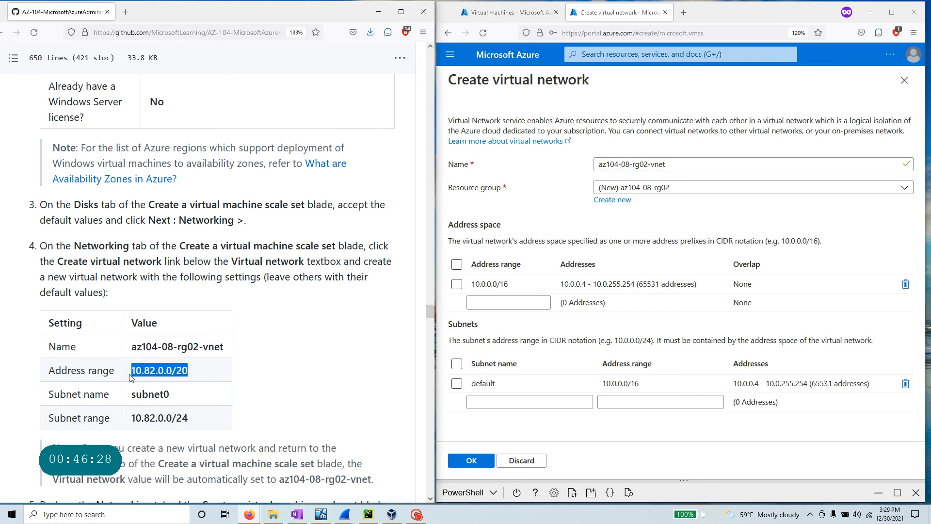
pyautogui.click(486, 284)
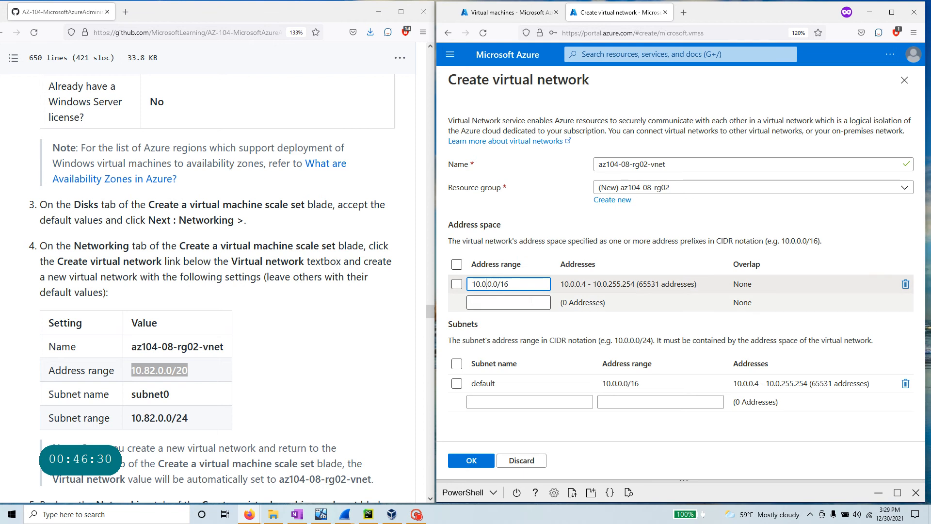
pyautogui.press('BackSpace')
pyautogui.write('82')
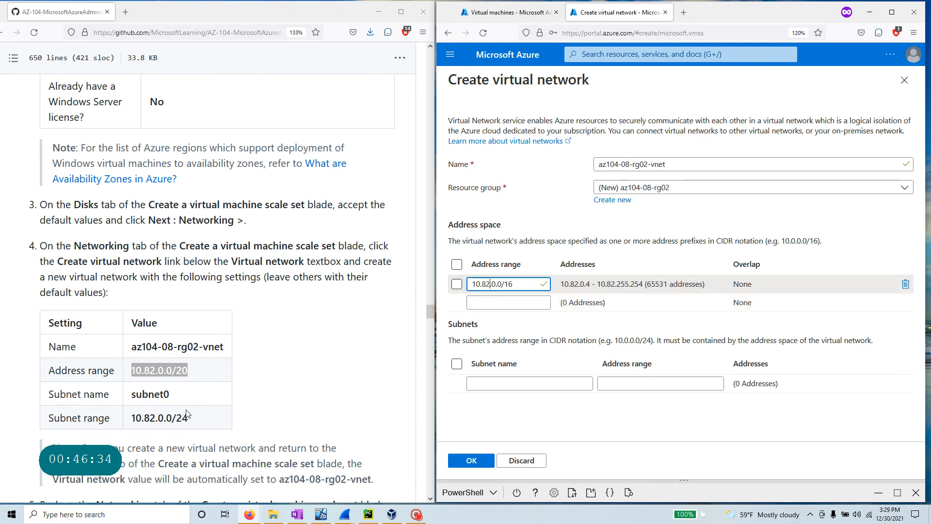
pyautogui.moveTo(184, 401); pyautogui.dragTo(129, 402)
pyautogui.hotkey('ctrl', 'c')
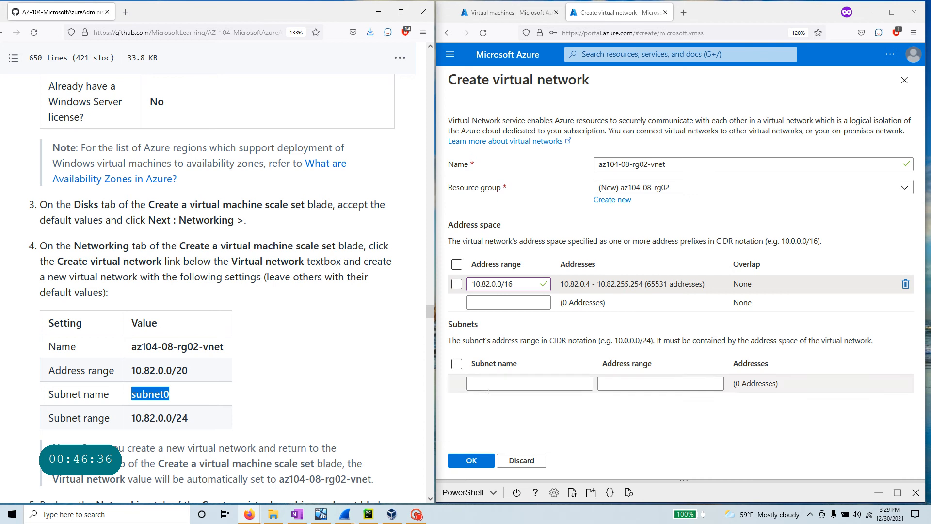
pyautogui.click(488, 384)
pyautogui.hotkey('ctrl', 'v')
pyautogui.click(631, 384)
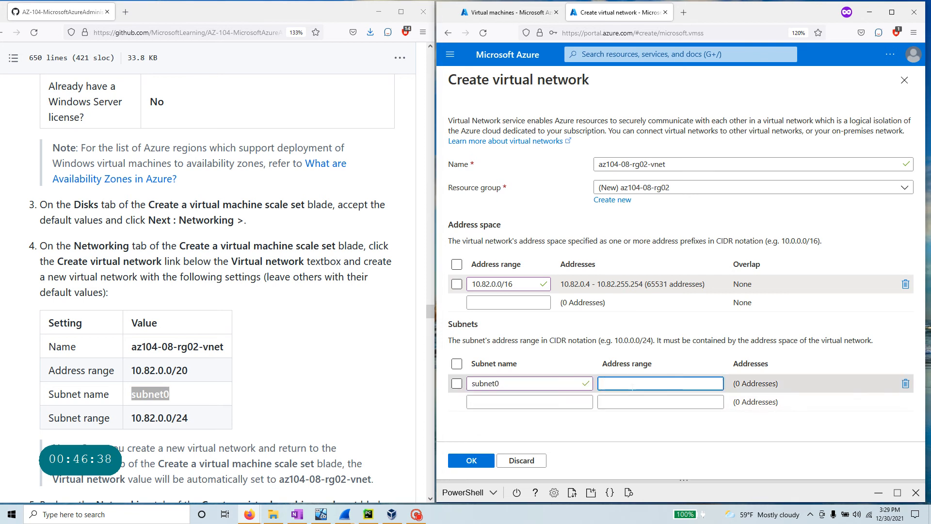
pyautogui.write('10.82')
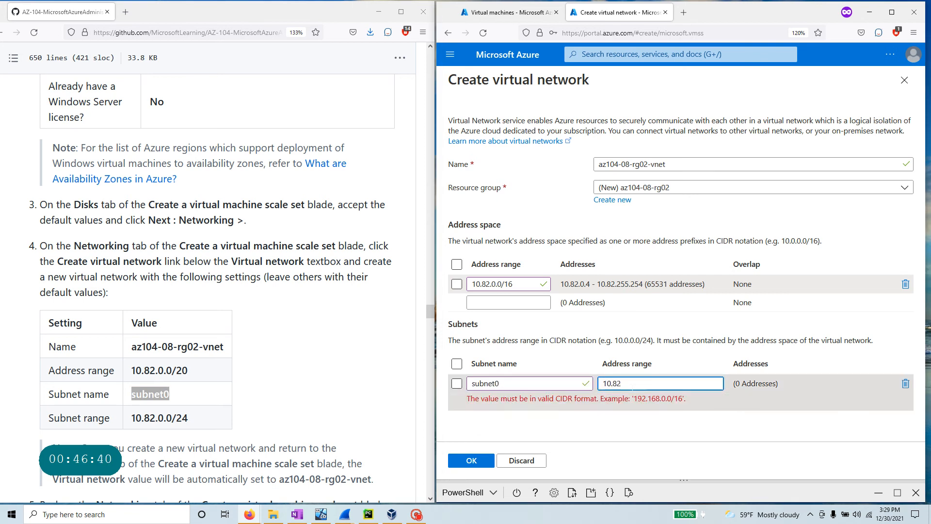
pyautogui.write('.0.0/2')
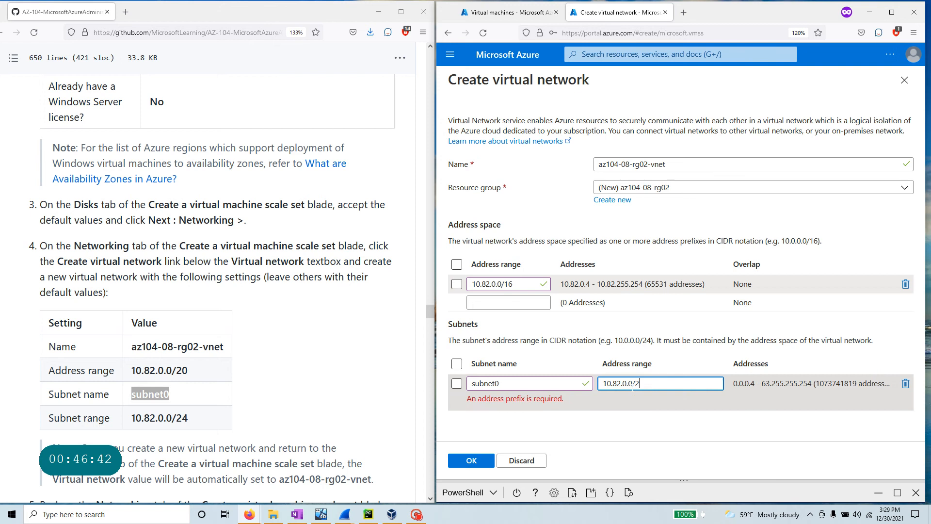
pyautogui.write('4')
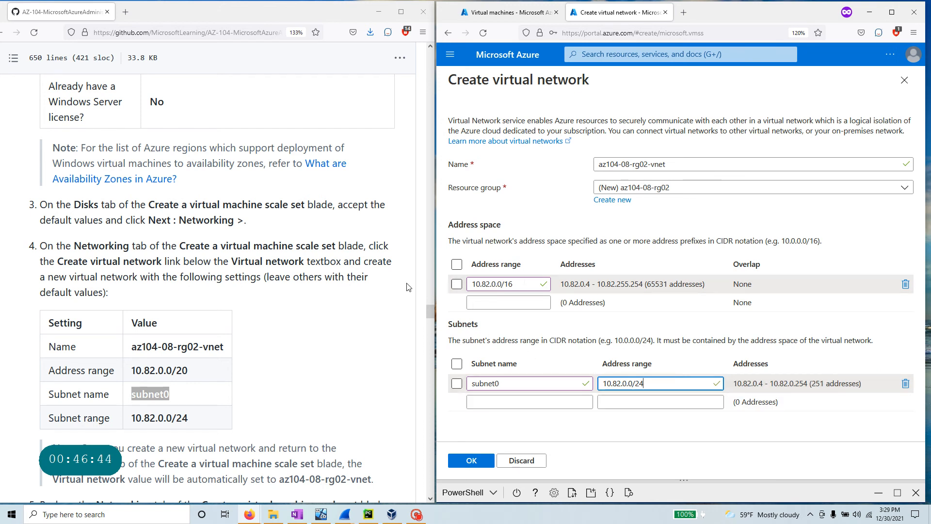
pyautogui.scroll(-3, 286, 427)
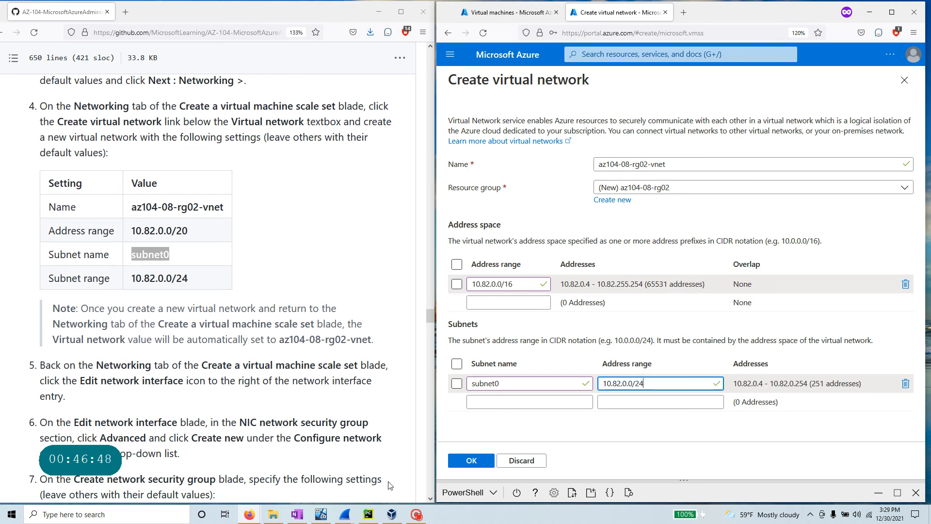
# - Confirm the az104-08-rg02-vnet network and check the expected settings in the instructions
pyautogui.click(474, 461)
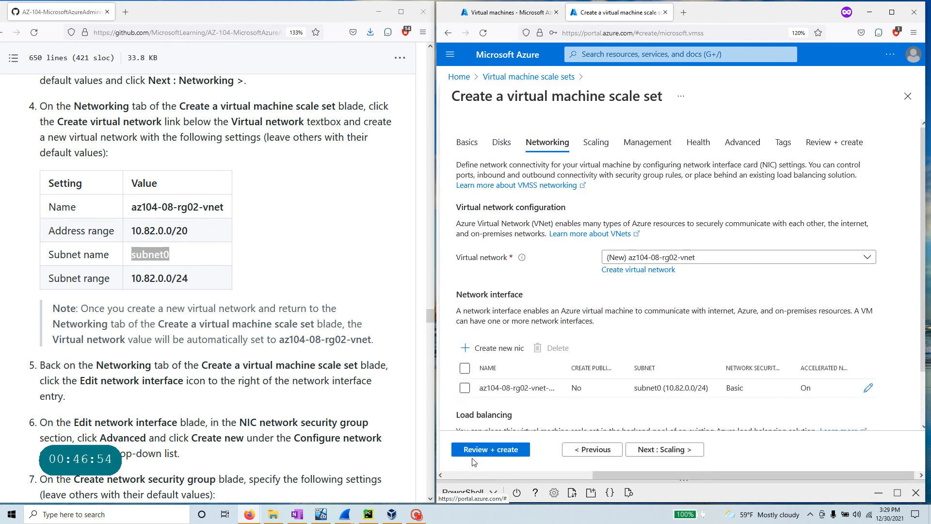
pyautogui.scroll(-2, 603, 215)
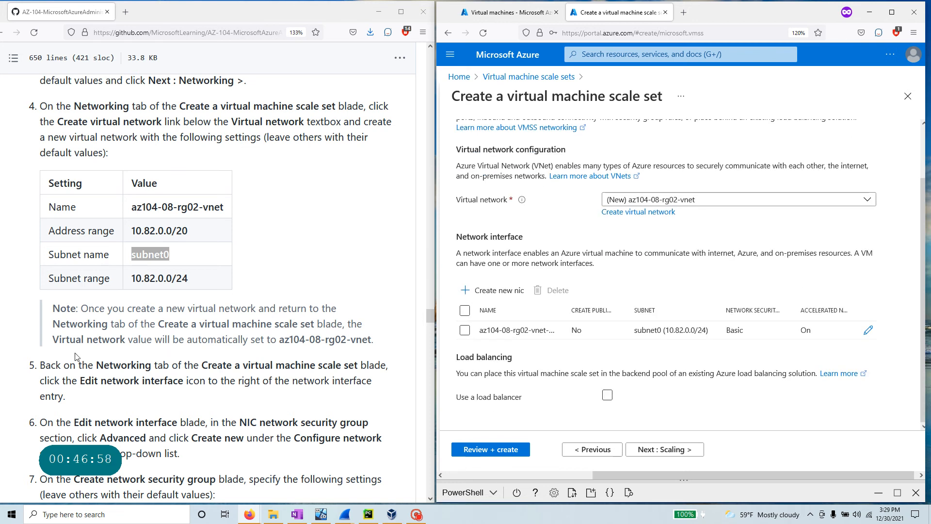
pyautogui.moveTo(81, 308); pyautogui.dragTo(363, 324)
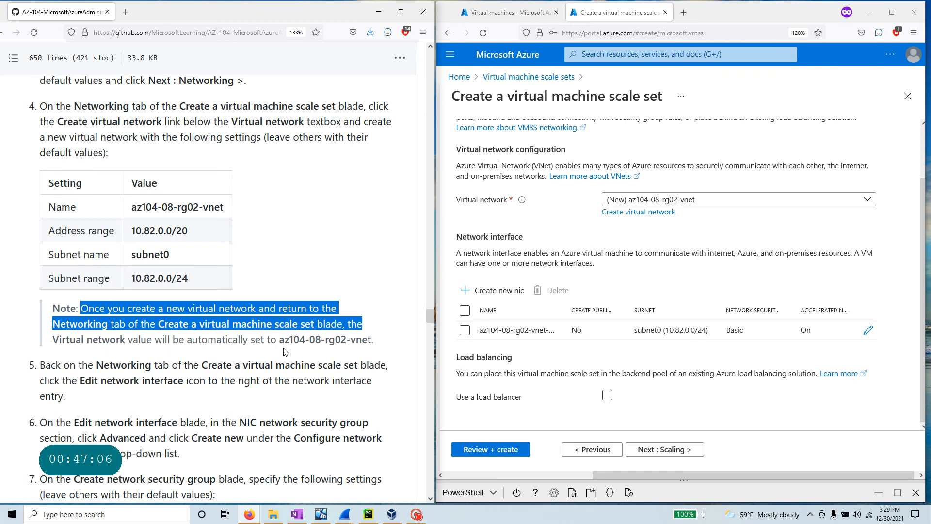
pyautogui.moveTo(279, 339); pyautogui.dragTo(368, 340)
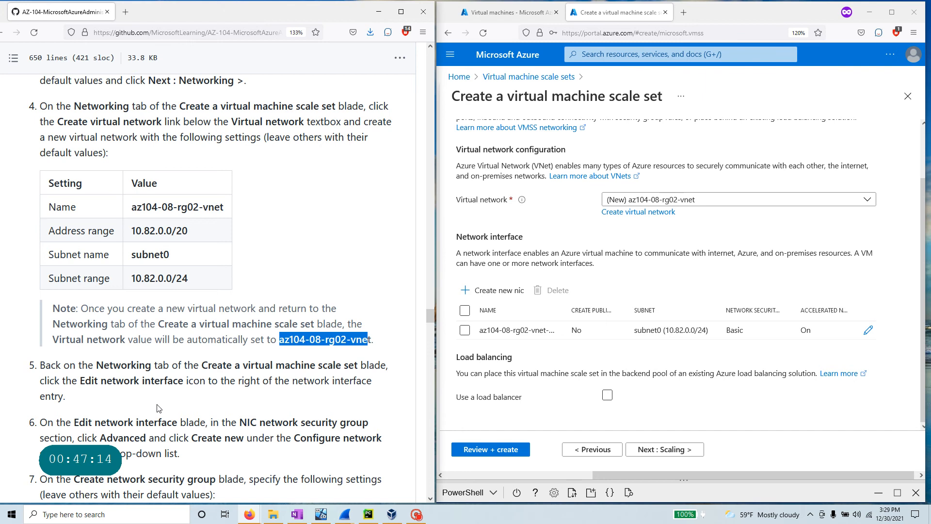
pyautogui.scroll(-3, 160, 408)
pyautogui.moveTo(96, 295); pyautogui.dragTo(168, 295)
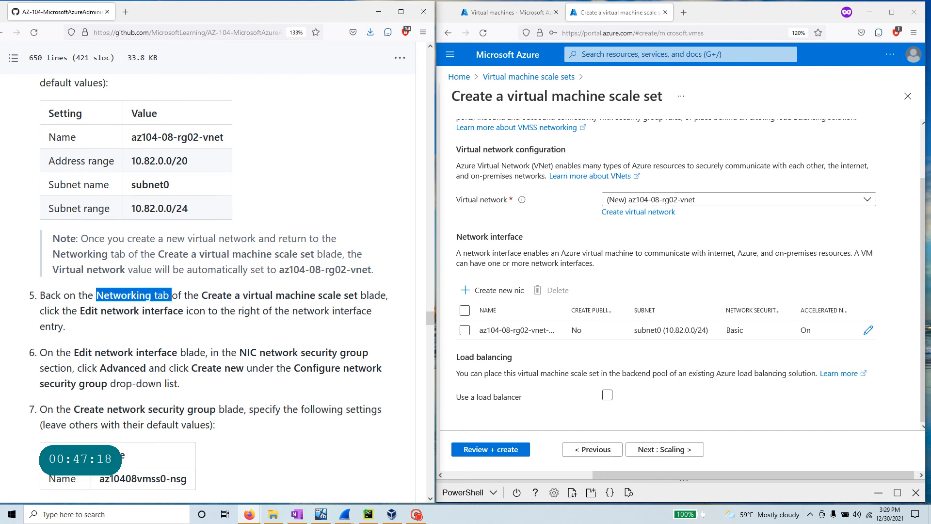
pyautogui.moveTo(81, 310); pyautogui.dragTo(187, 311)
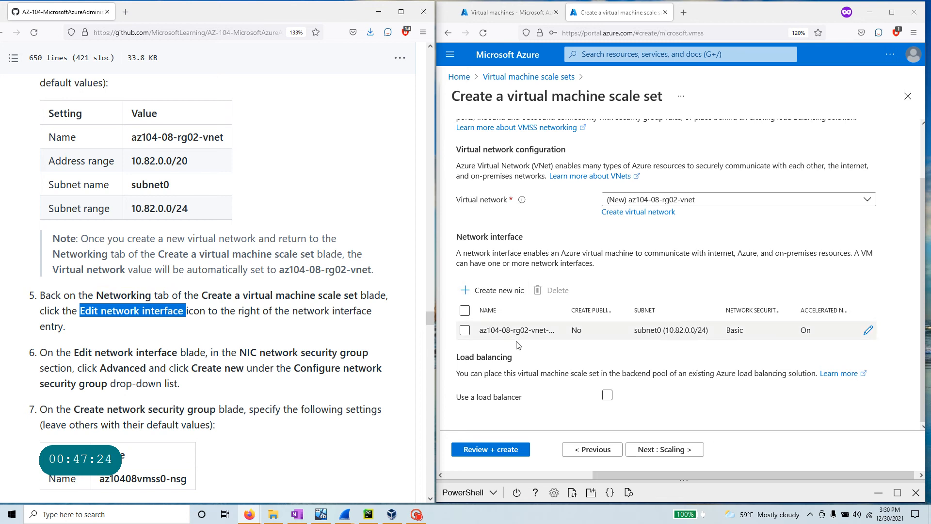
# - Set the NIC security group to Advanced and begin creating az10408vmss0-nsg
pyautogui.click(868, 331)
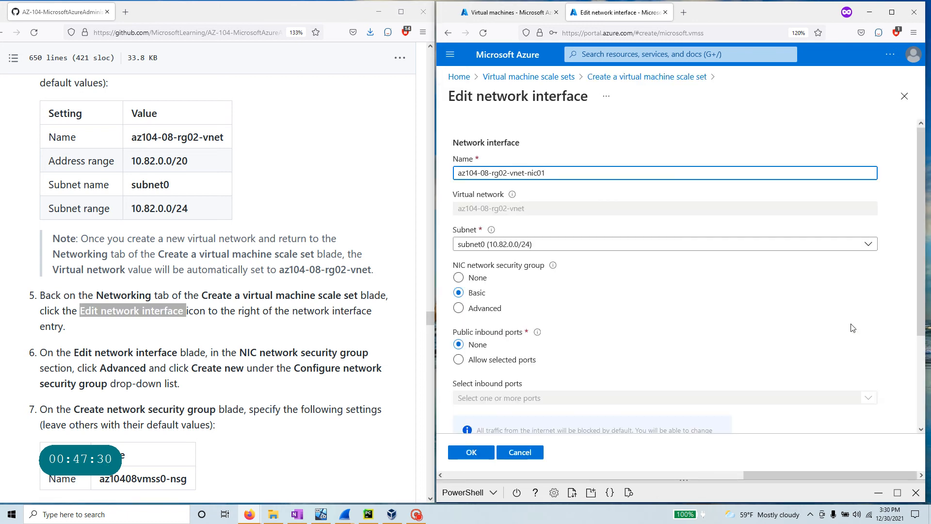
pyautogui.scroll(-2, 85, 356)
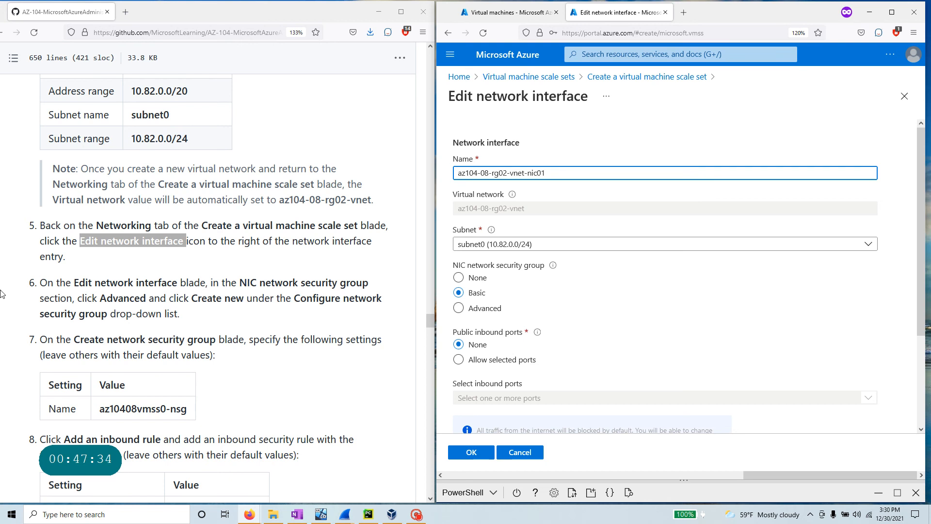
pyautogui.click(458, 309)
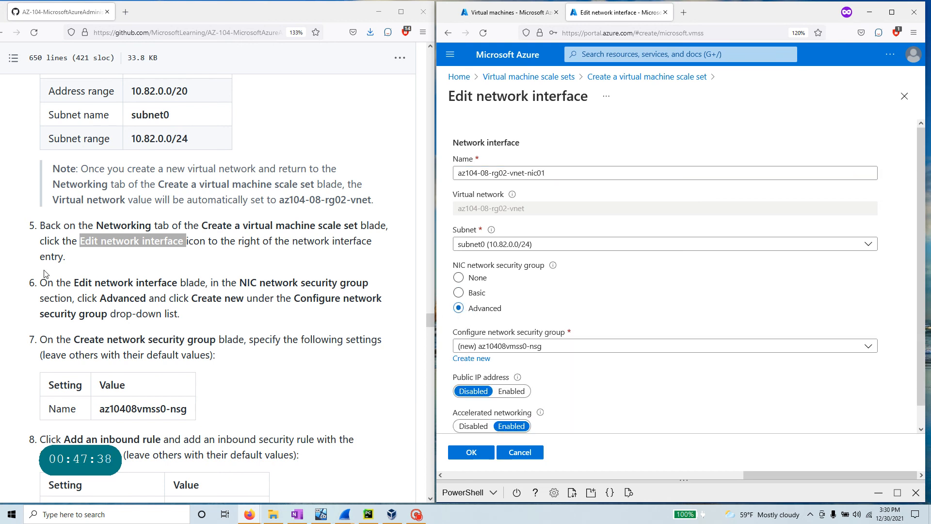
pyautogui.moveTo(189, 297); pyautogui.dragTo(244, 297)
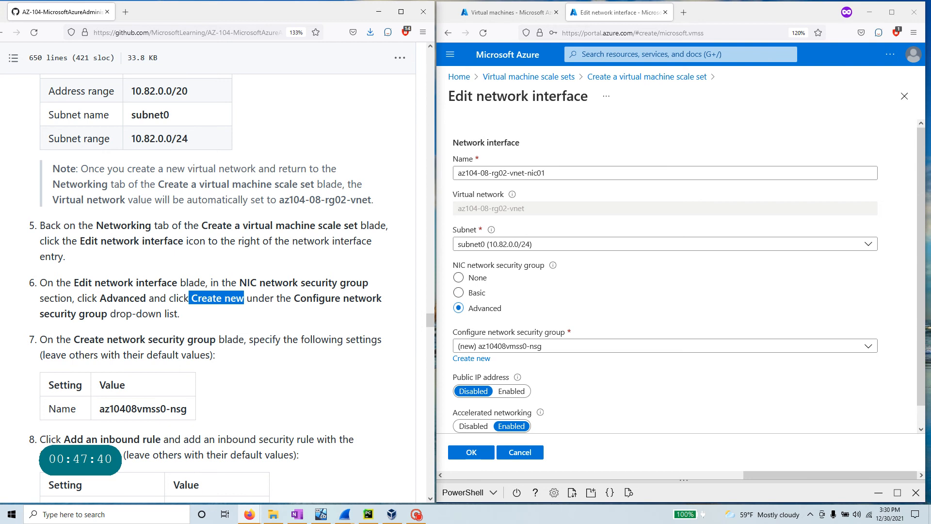
pyautogui.click(469, 358)
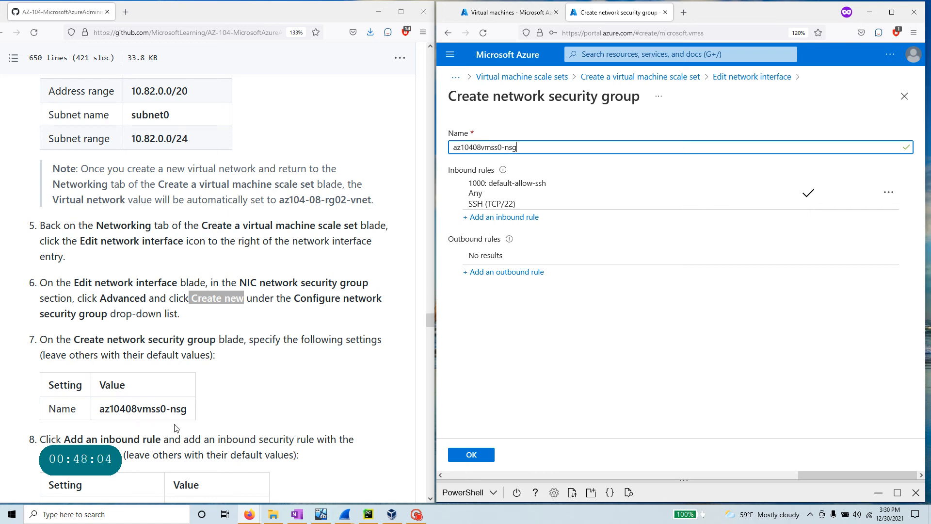
pyautogui.scroll(-3, 171, 418)
pyautogui.scroll(-1, 171, 418)
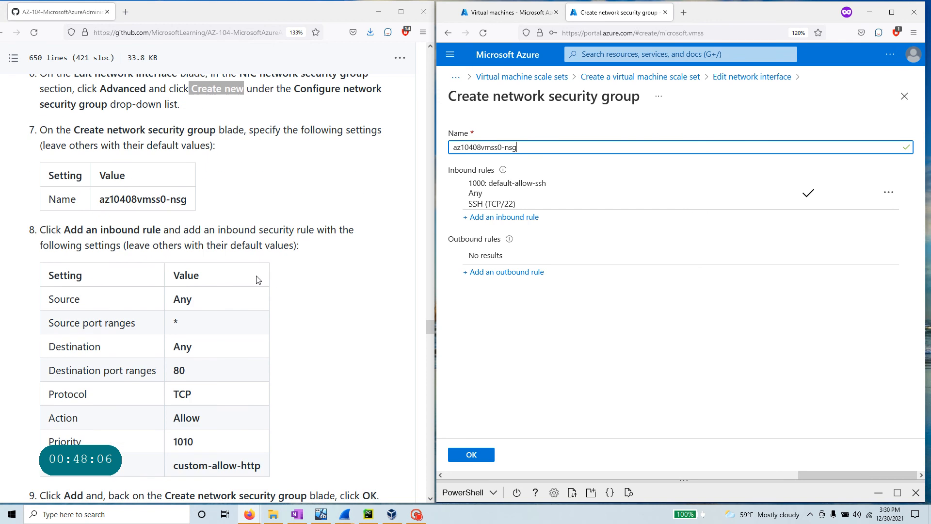
pyautogui.moveTo(64, 230); pyautogui.dragTo(161, 230)
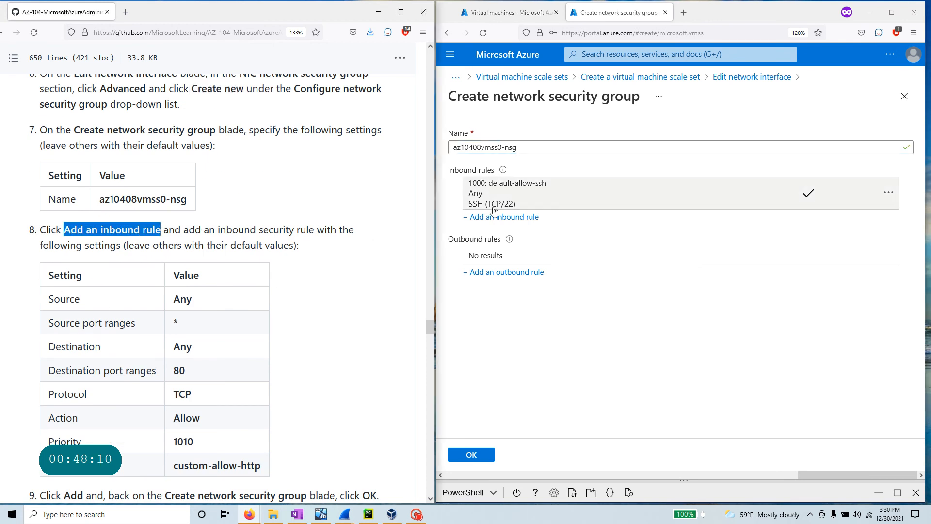
# - Start a new inbound rule with Custom service, destination port 80 and protocol TCP
pyautogui.click(517, 218)
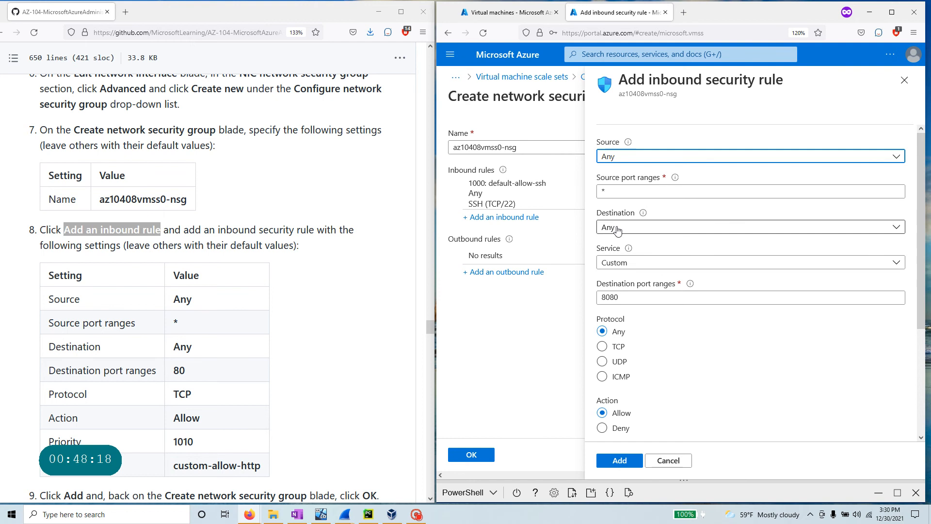
pyautogui.click(635, 266)
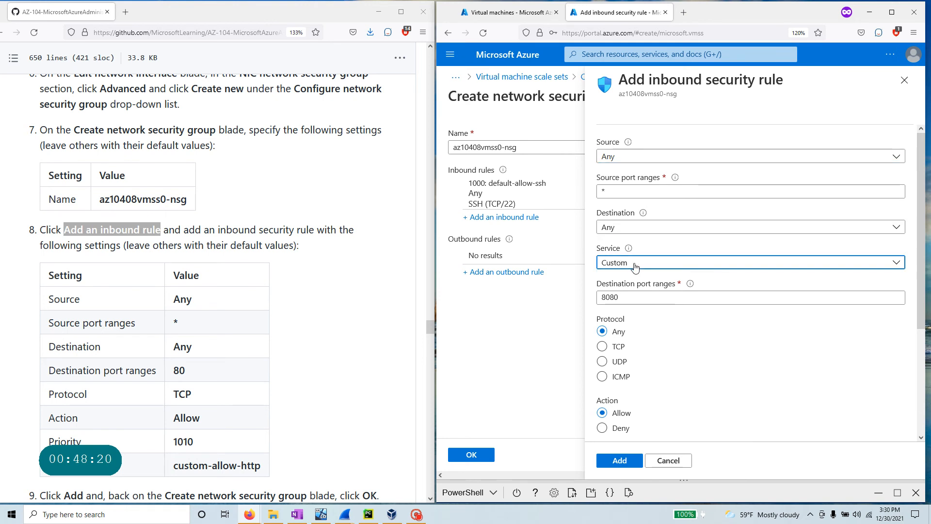
pyautogui.click(635, 263)
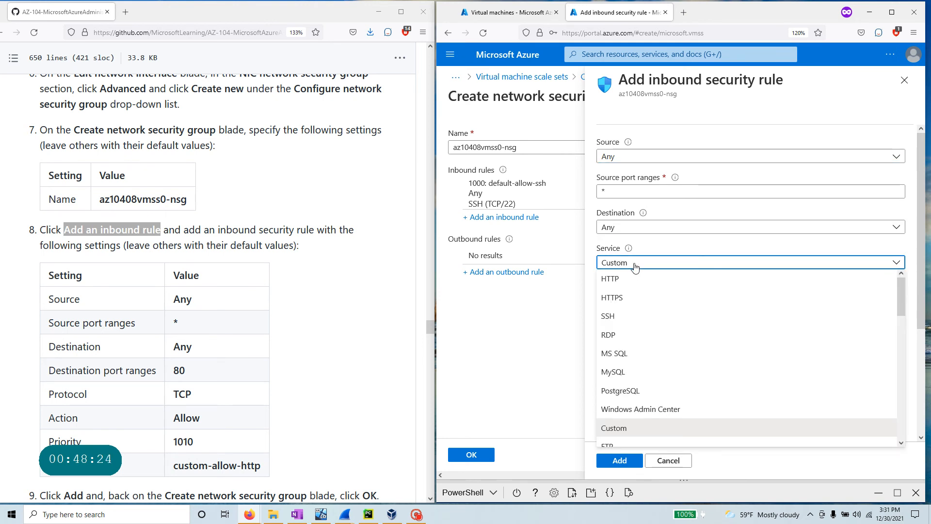
pyautogui.click(635, 265)
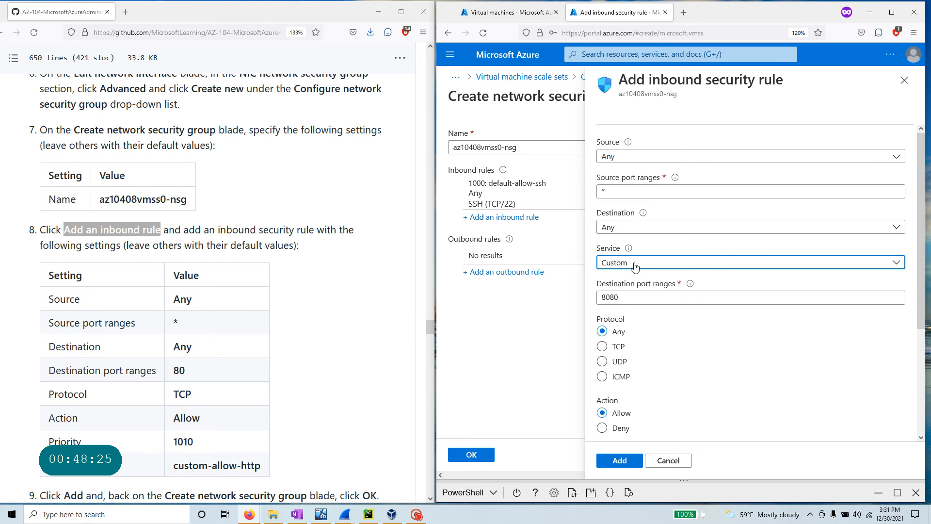
pyautogui.click(623, 297)
pyautogui.hotkey('shift', 'Left')
pyautogui.hotkey('shift', 'Left')
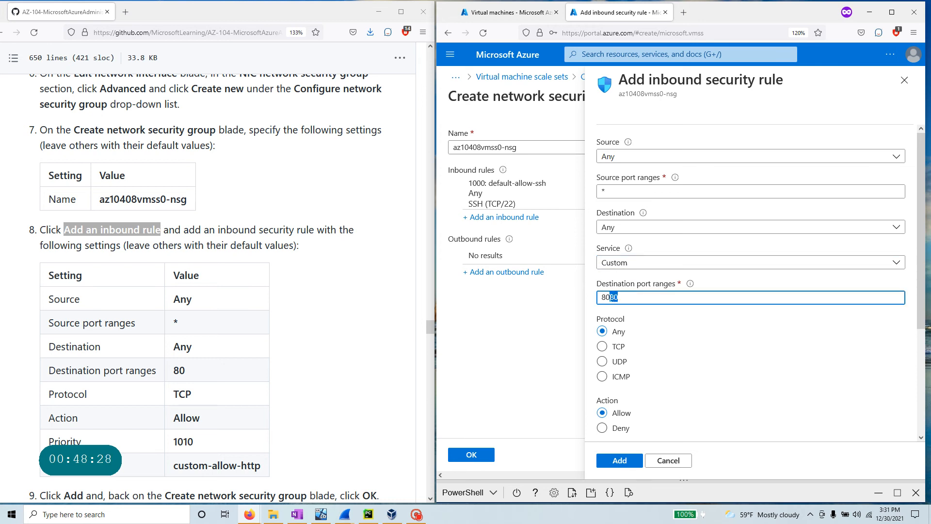
pyautogui.press('BackSpace')
pyautogui.click(606, 348)
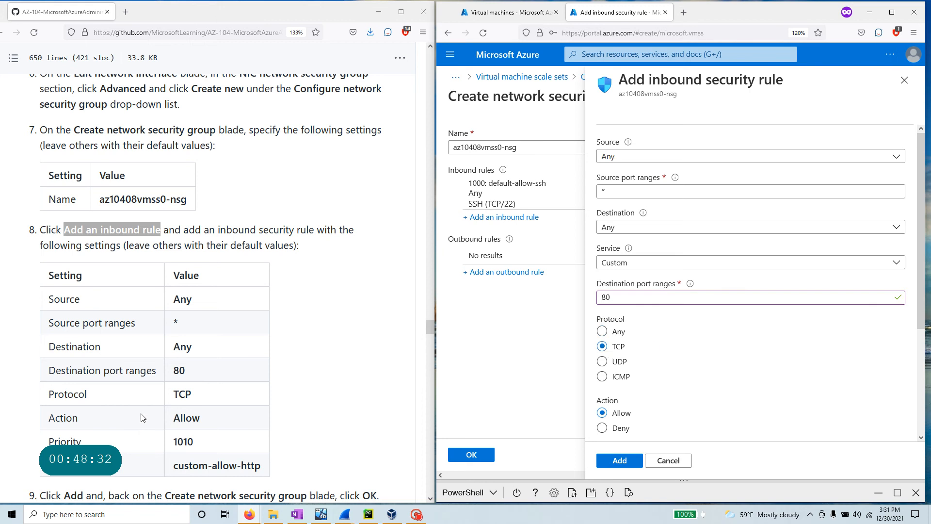
# - Rename the rule from Port_8080 to custom-allow-http and add it at priority 1010
pyautogui.scroll(-3, 144, 417)
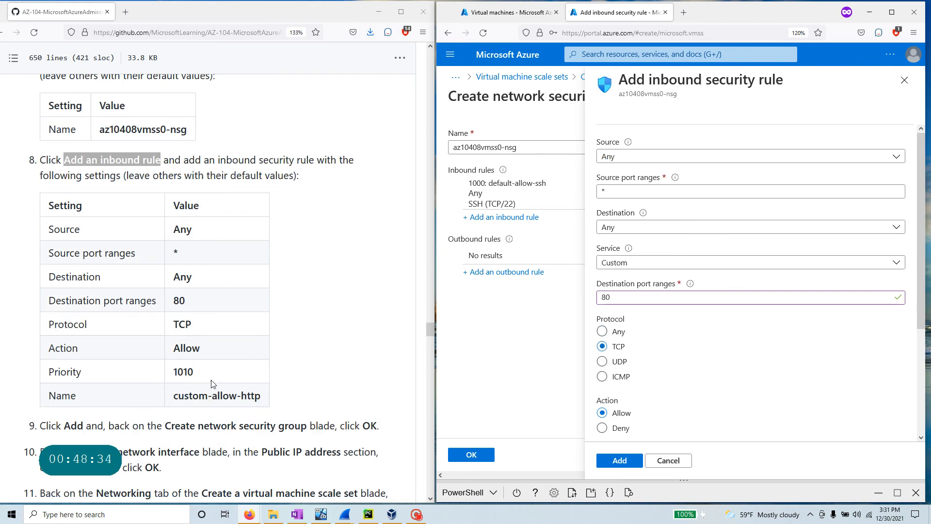
pyautogui.scroll(-2, 646, 337)
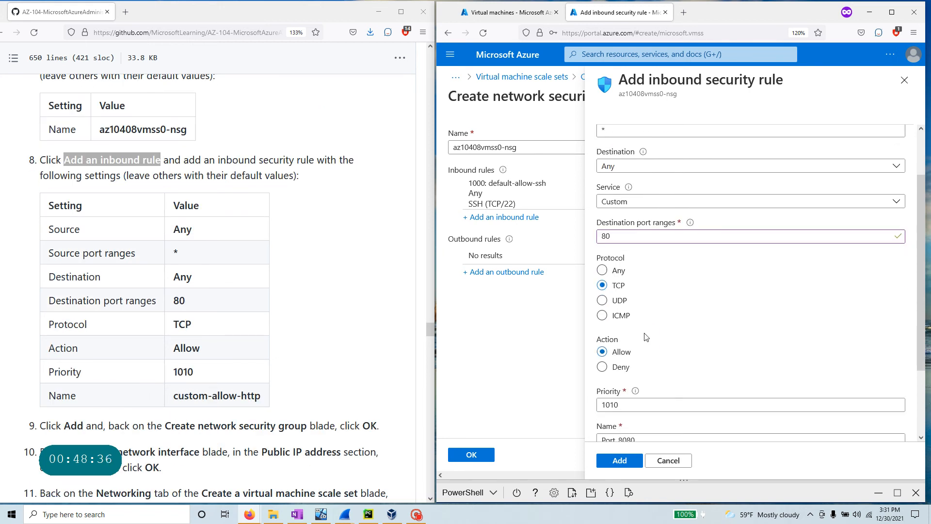
pyautogui.scroll(-3, 629, 407)
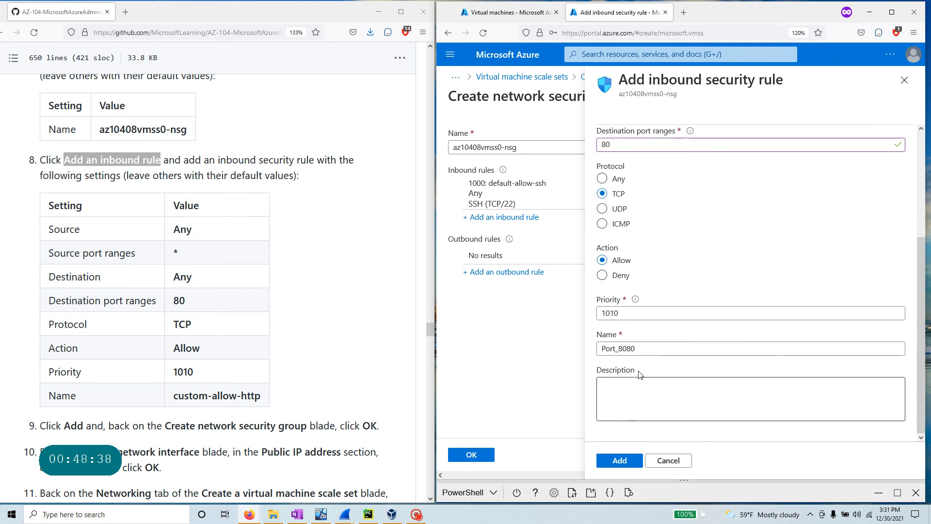
pyautogui.moveTo(260, 396); pyautogui.dragTo(173, 396)
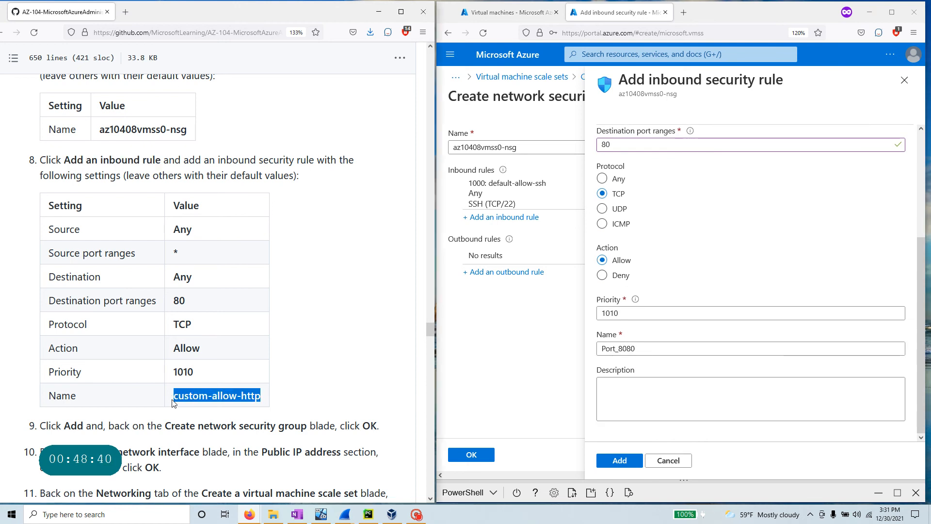
pyautogui.hotkey('ctrl', 'c')
pyautogui.doubleClick(626, 348)
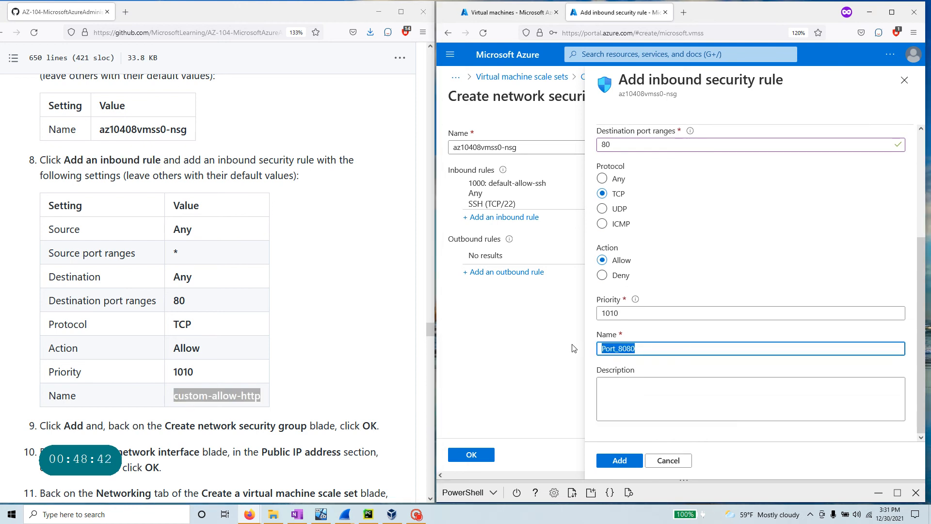
pyautogui.hotkey('ctrl', 'v')
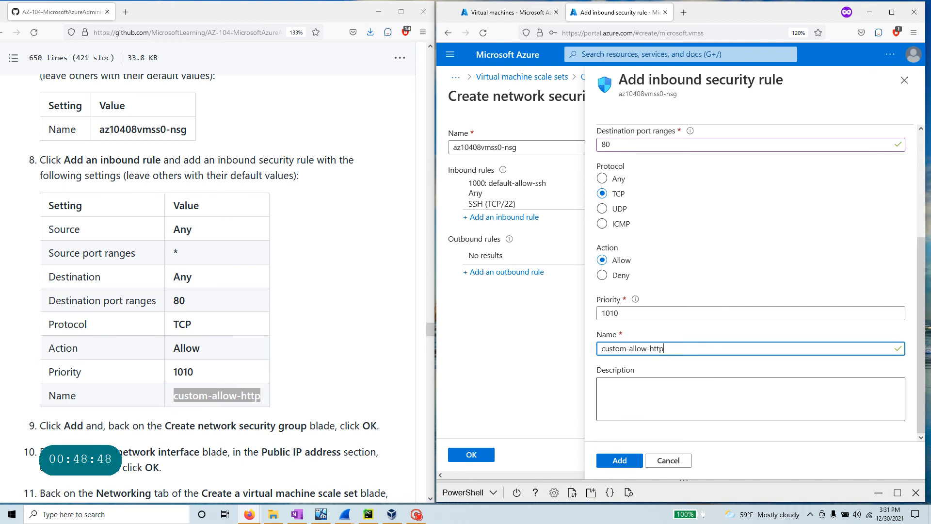
pyautogui.scroll(3, 609, 345)
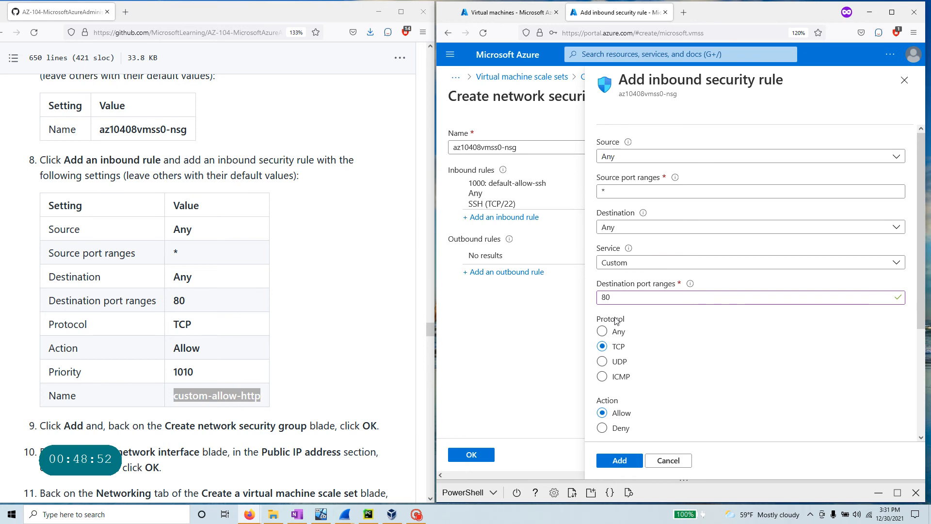
pyautogui.scroll(-3, 612, 322)
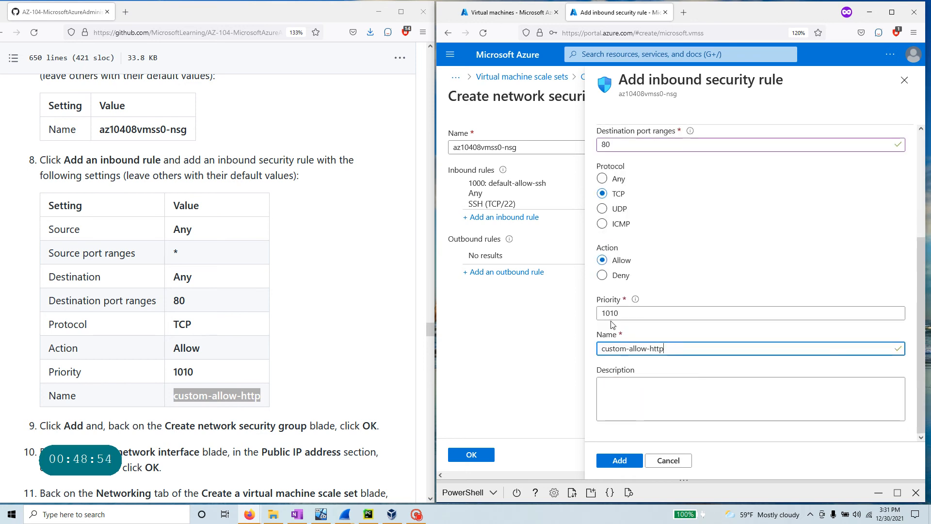
pyautogui.click(619, 461)
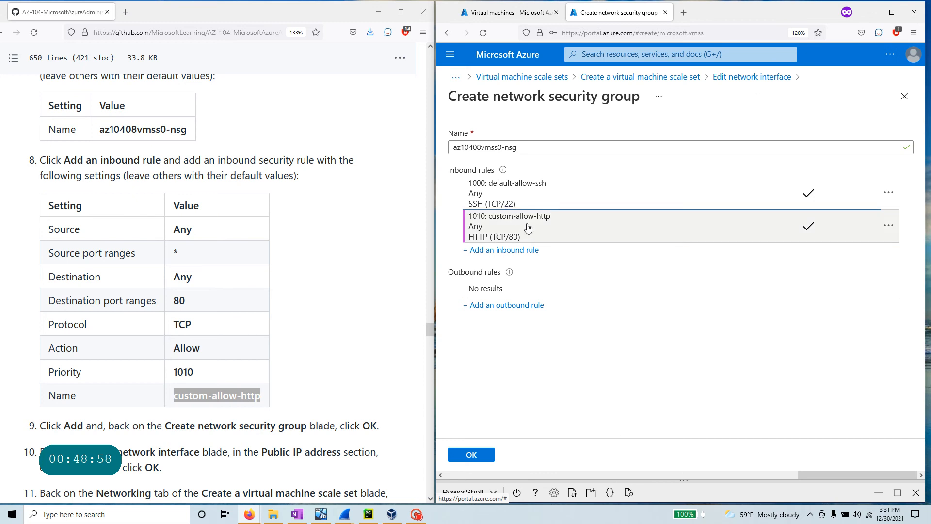
# - Create az10408vmss0-nsg, enable a public IP on the network interface, and save it
pyautogui.scroll(-3, 230, 319)
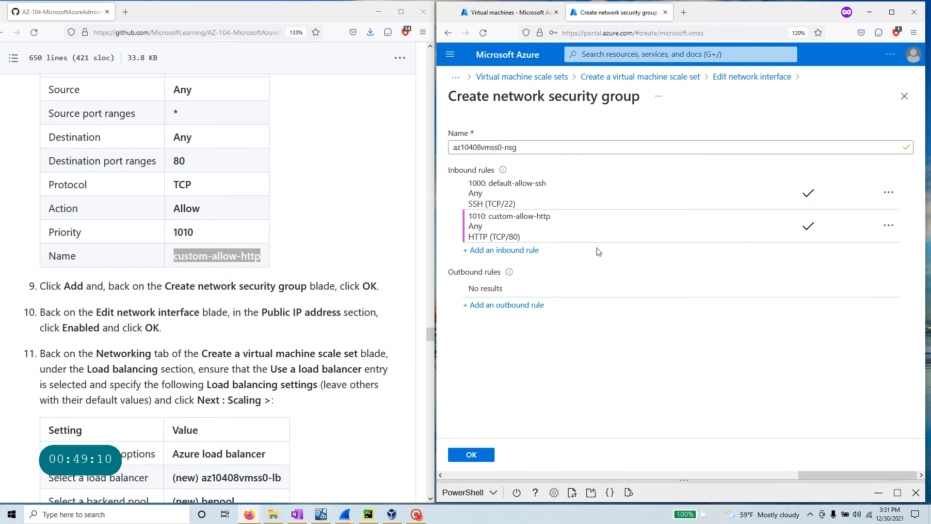
pyautogui.click(470, 455)
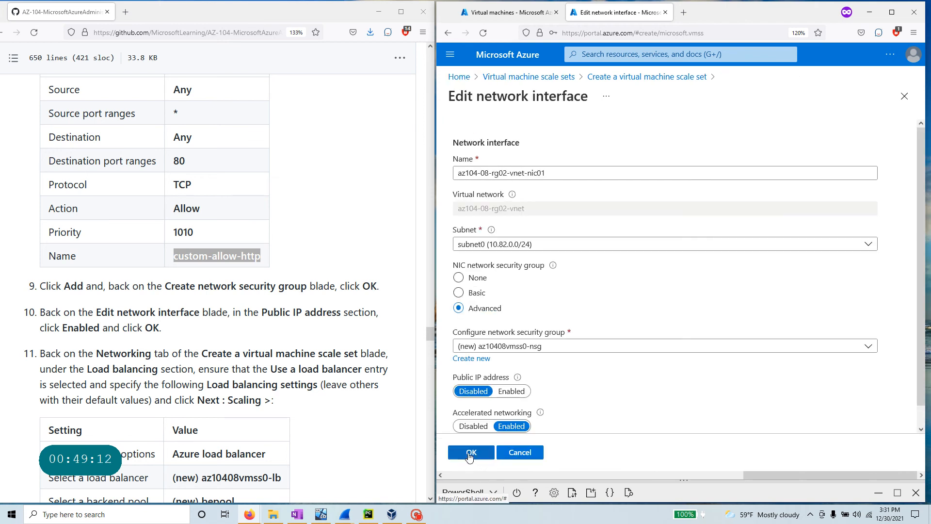
pyautogui.scroll(-1, 655, 400)
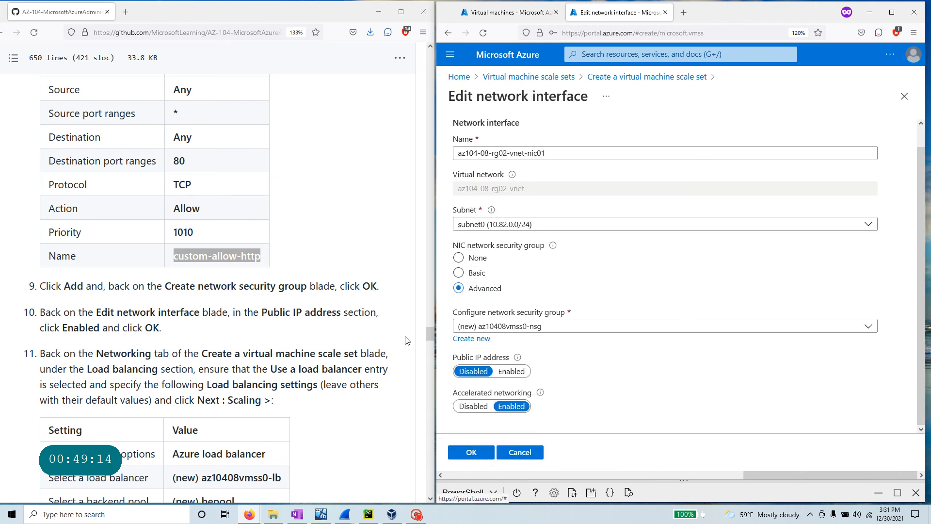
pyautogui.click(512, 371)
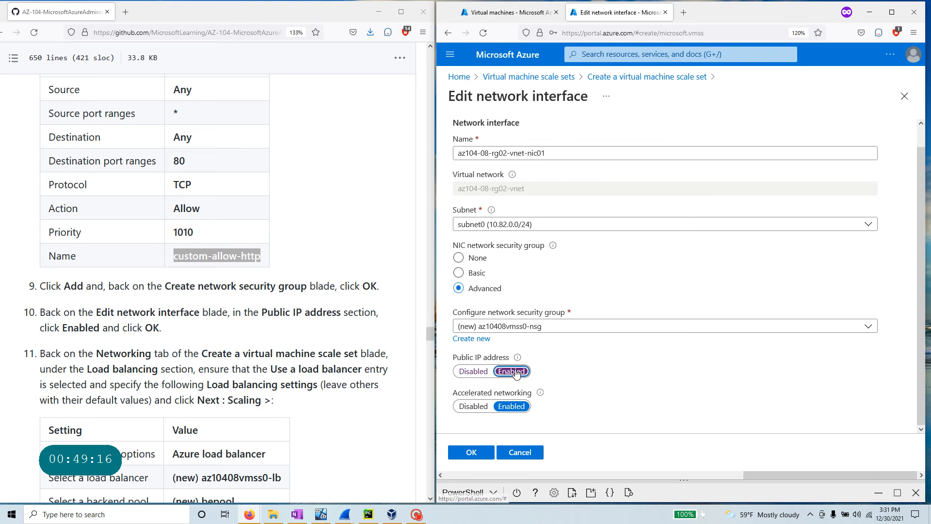
pyautogui.moveTo(521, 359)
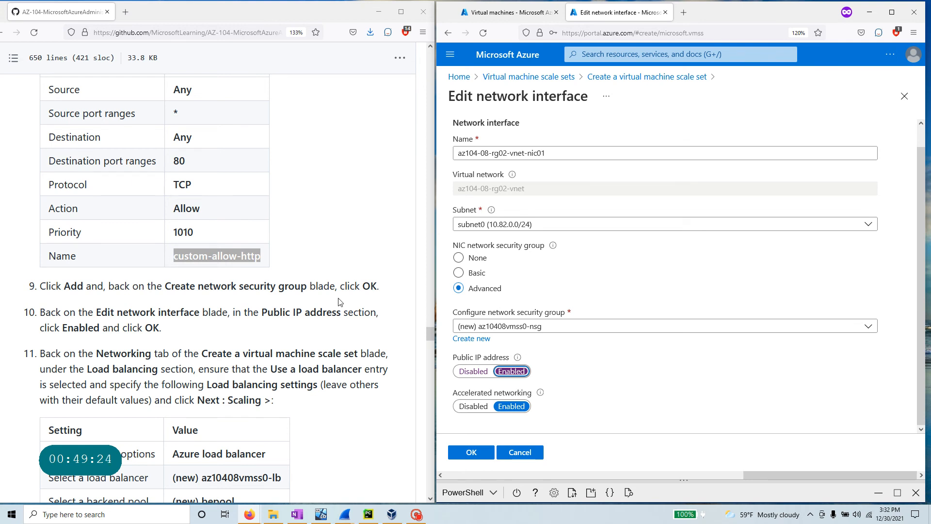
pyautogui.click(114, 290)
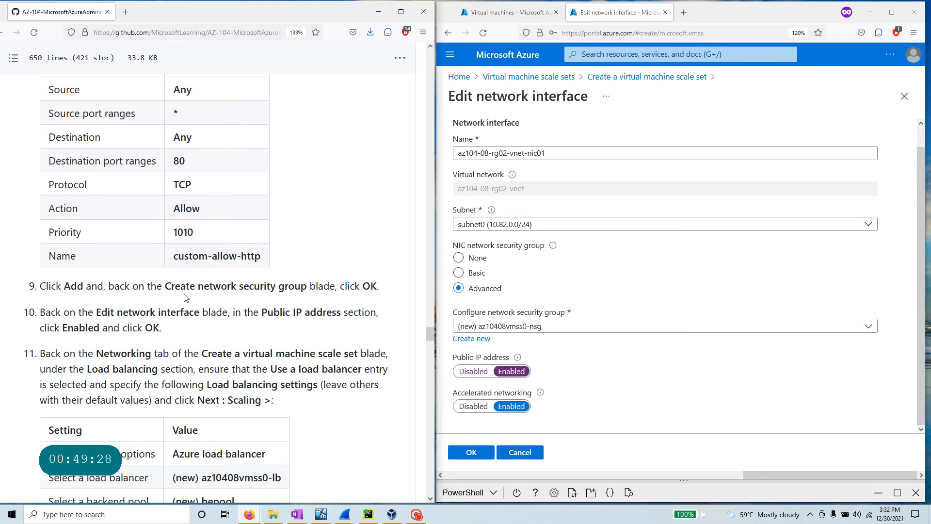
pyautogui.moveTo(96, 312); pyautogui.dragTo(181, 330)
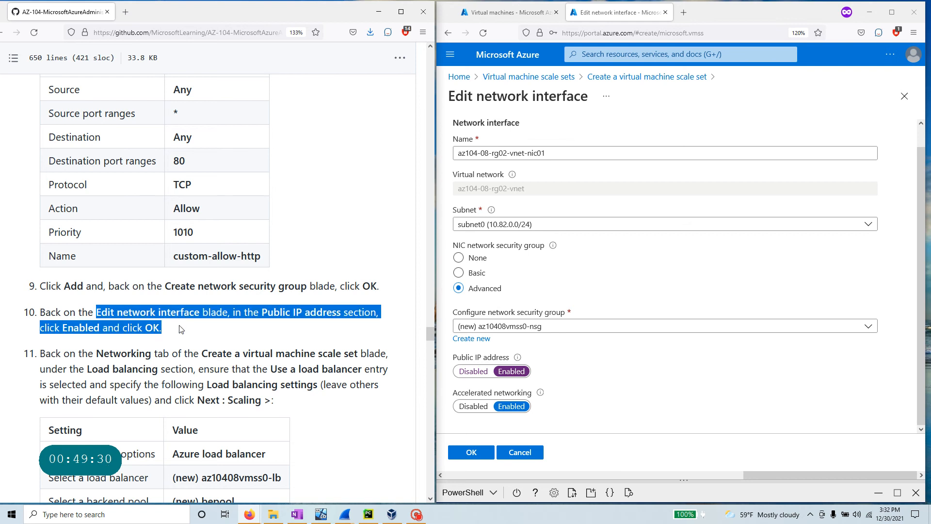
pyautogui.scroll(-3, 180, 329)
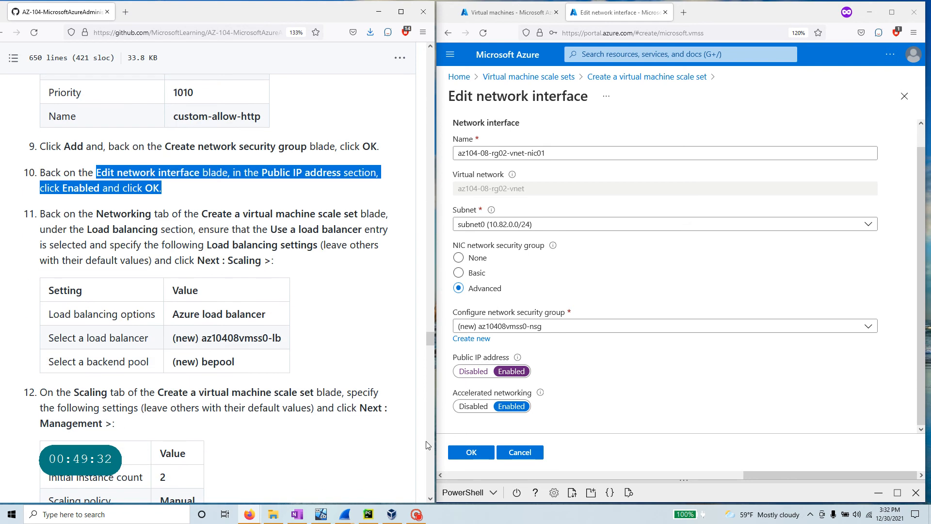
pyautogui.click(471, 455)
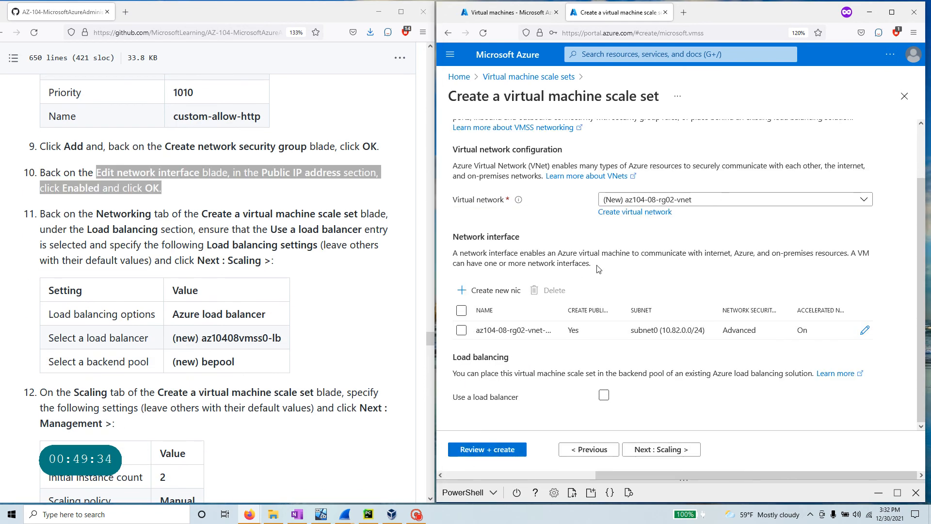
# - Enable Azure load balancer, keeping the new az10408vmss0-lb and backend pool bepool
pyautogui.scroll(2, 599, 270)
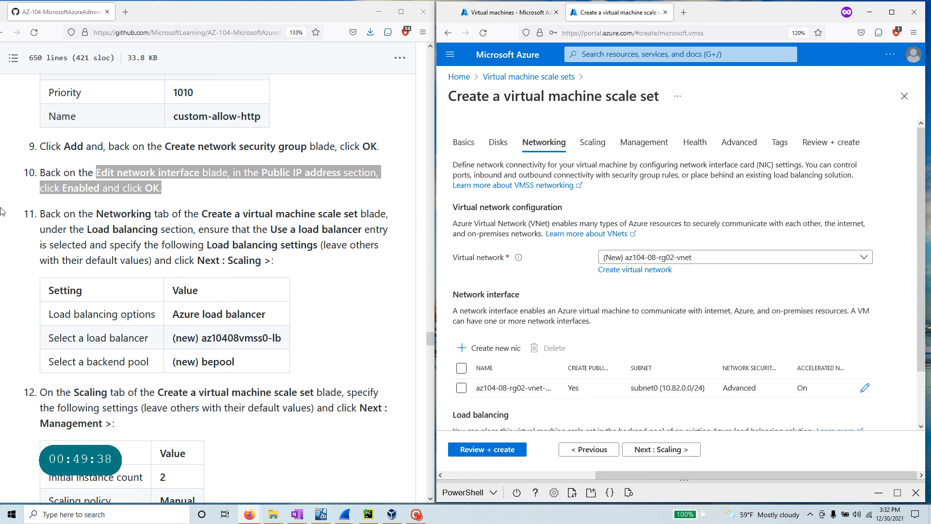
pyautogui.moveTo(85, 229); pyautogui.dragTo(196, 229)
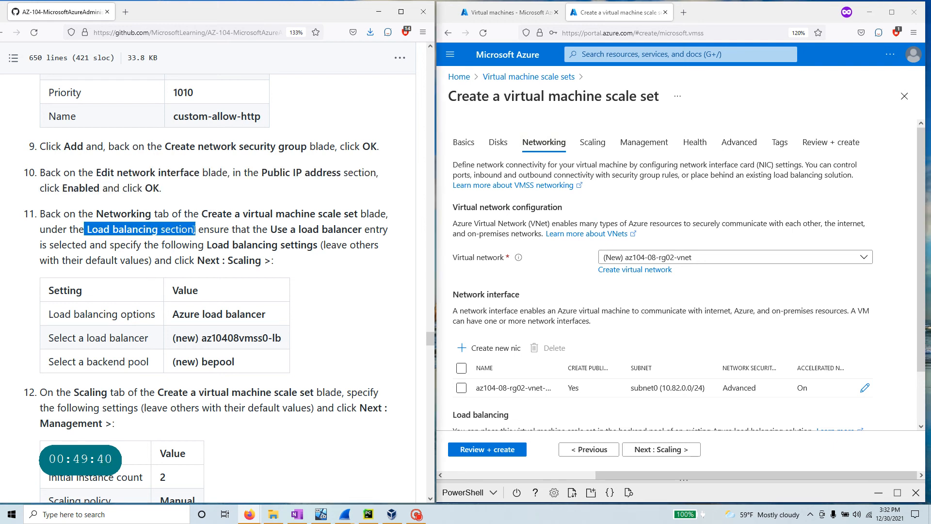
pyautogui.scroll(-2, 673, 290)
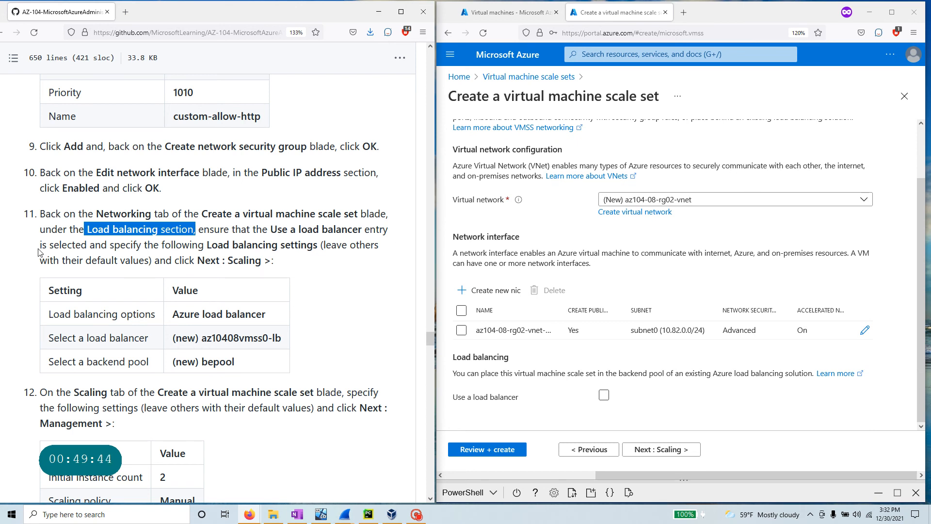
pyautogui.click(603, 397)
pyautogui.scroll(-5, 602, 383)
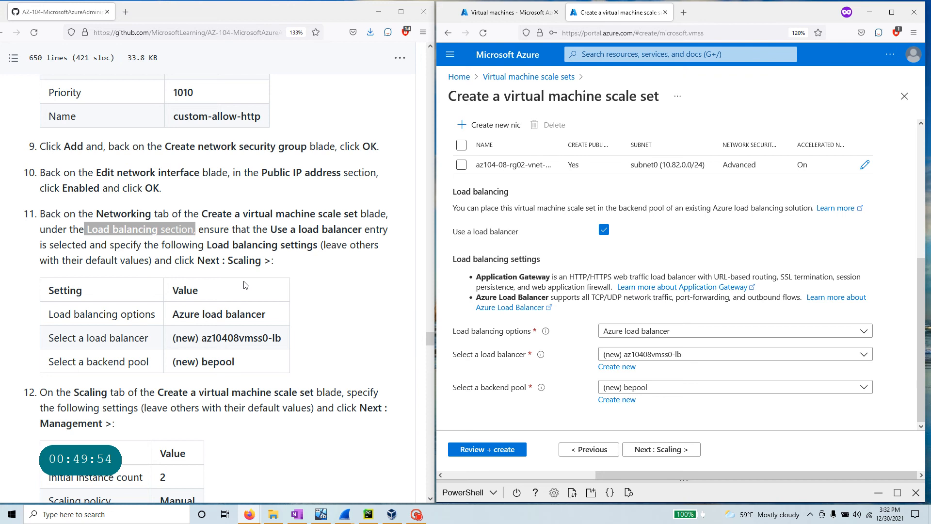
pyautogui.scroll(-2, 246, 285)
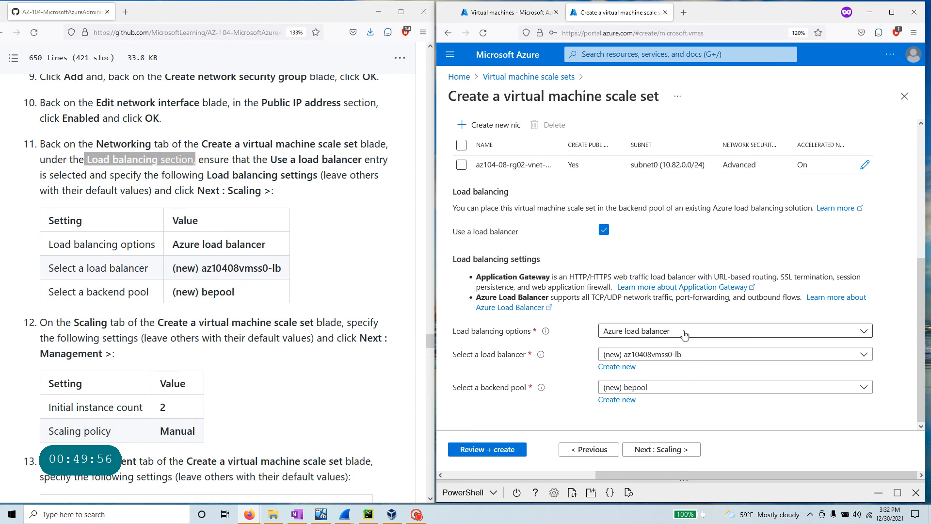
pyautogui.click(698, 330)
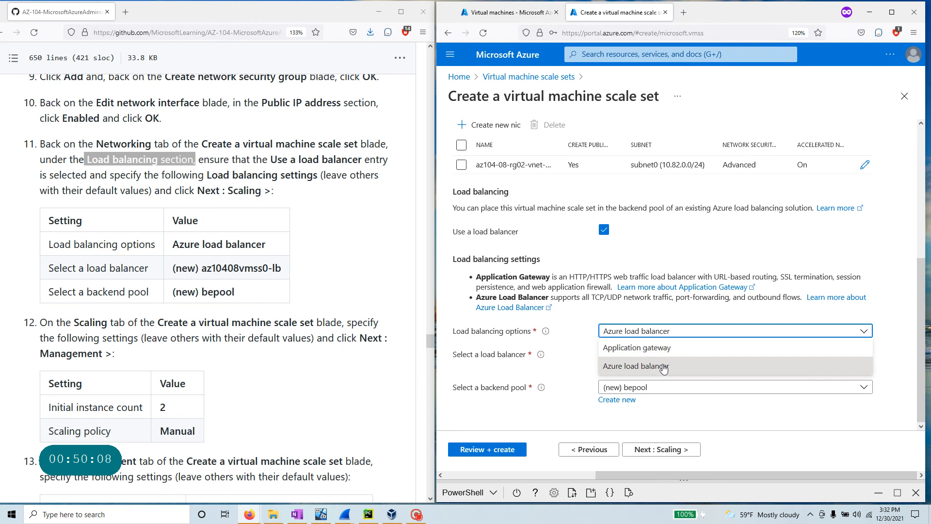
pyautogui.click(693, 369)
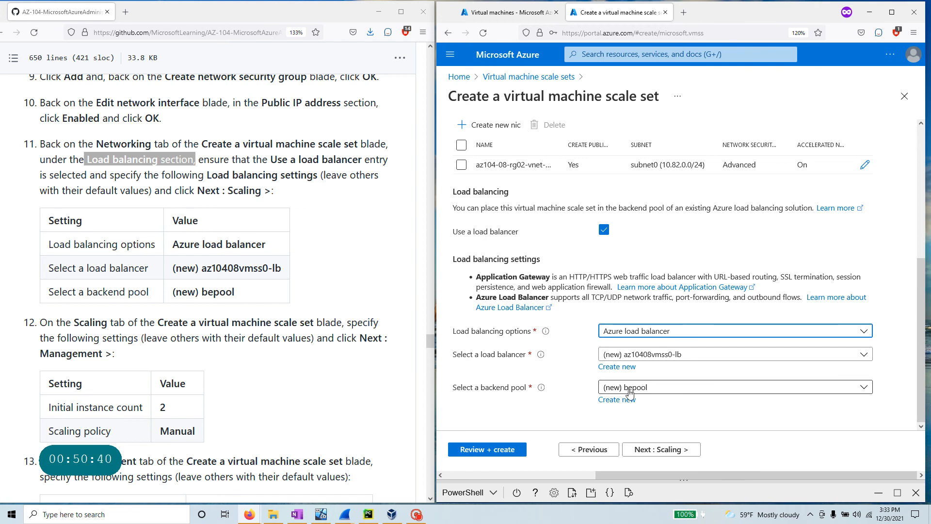
pyautogui.scroll(-3, 206, 286)
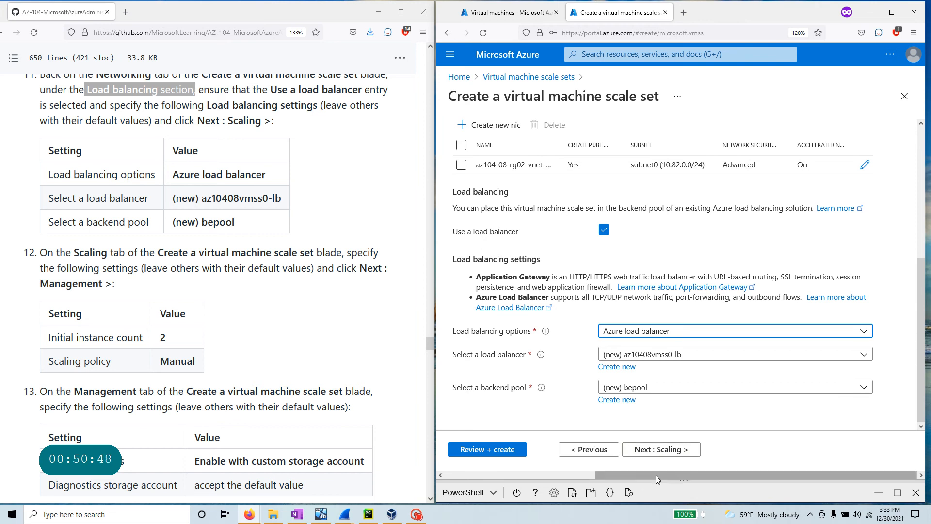
# - Advance to the Scaling tab, confirming an initial instance count of 2 and Manual scaling policy
pyautogui.click(652, 450)
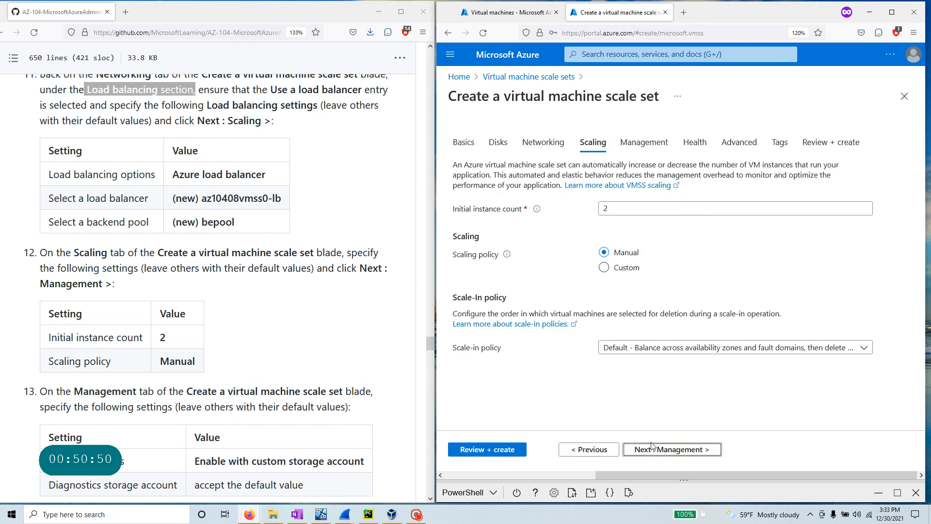
pyautogui.doubleClick(605, 209)
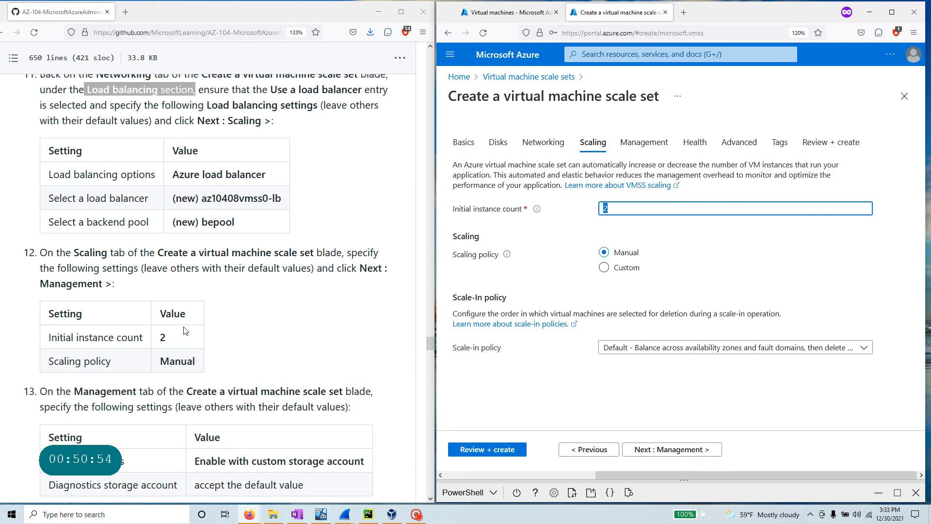
pyautogui.scroll(-3, 185, 331)
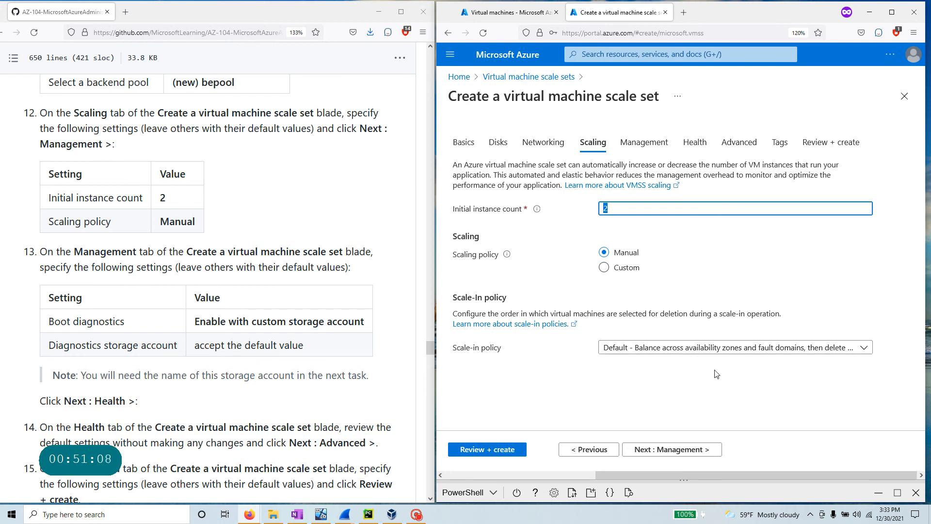
# - Advance to the Management tab, leaving its settings unchanged
pyautogui.click(709, 449)
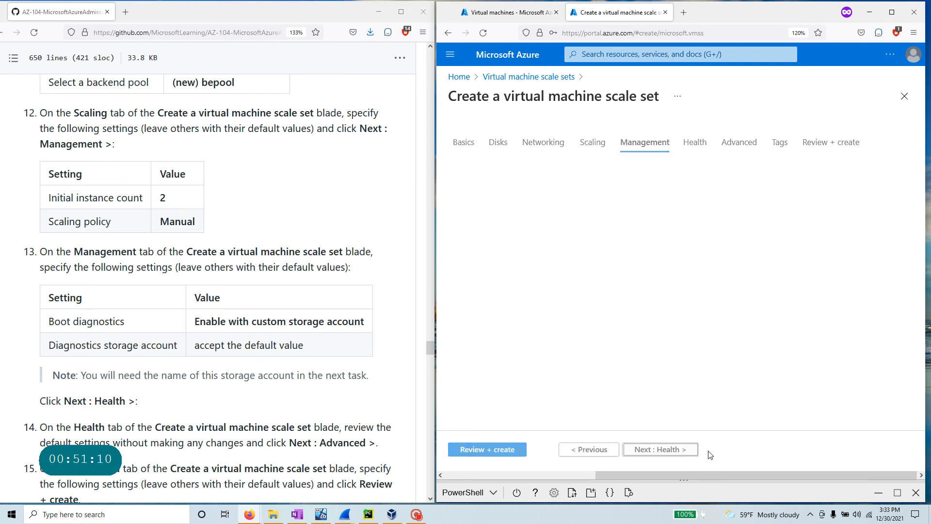
pyautogui.moveTo(74, 252); pyautogui.dragTo(353, 252)
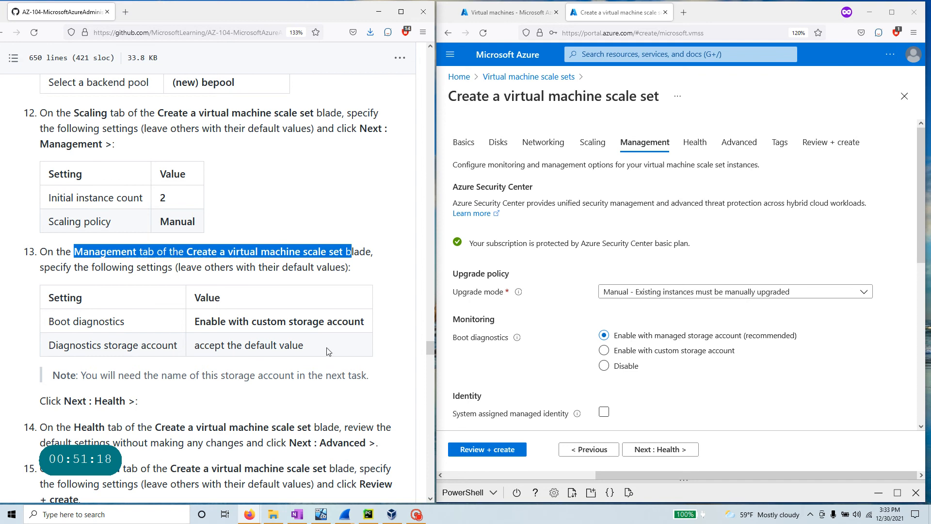
pyautogui.scroll(-2, 327, 351)
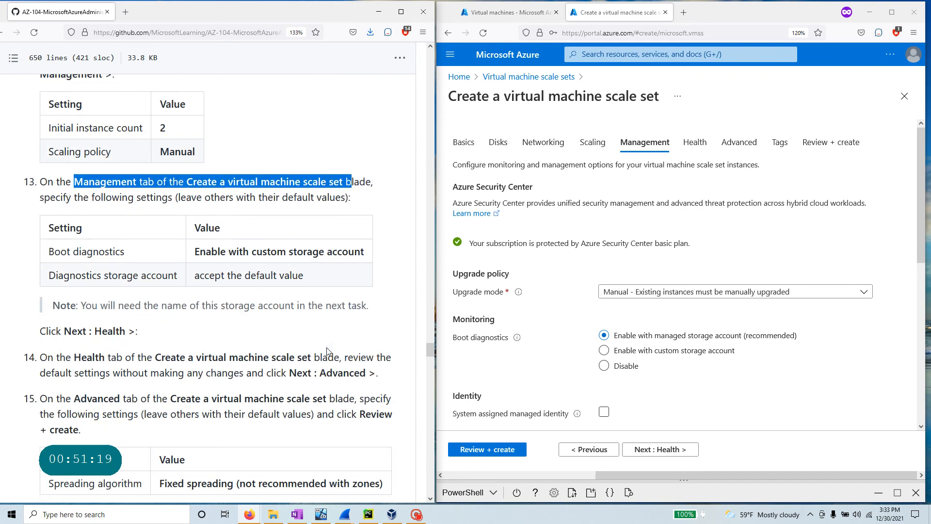
# - Pass the Health tab with default monitoring settings and reach the Advanced tab
pyautogui.click(683, 450)
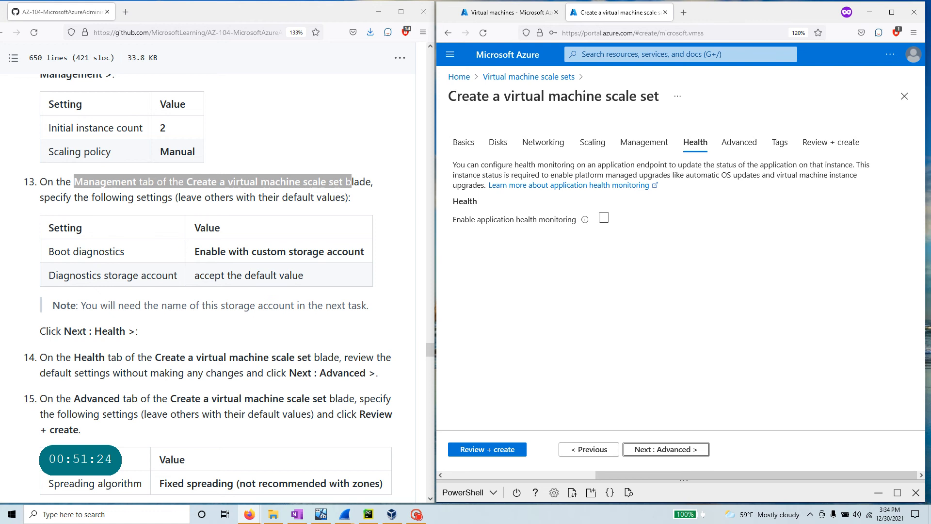
pyautogui.moveTo(48, 332); pyautogui.dragTo(138, 332)
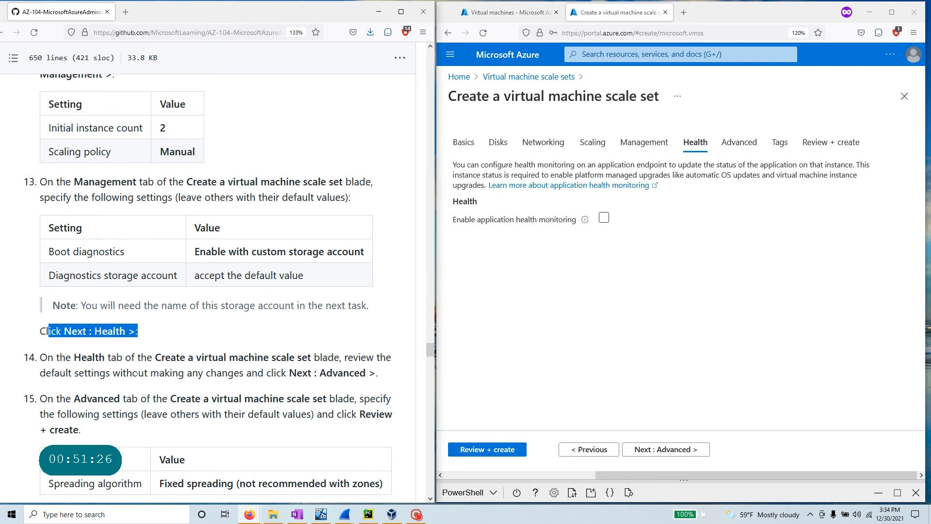
pyautogui.moveTo(40, 372); pyautogui.dragTo(376, 372)
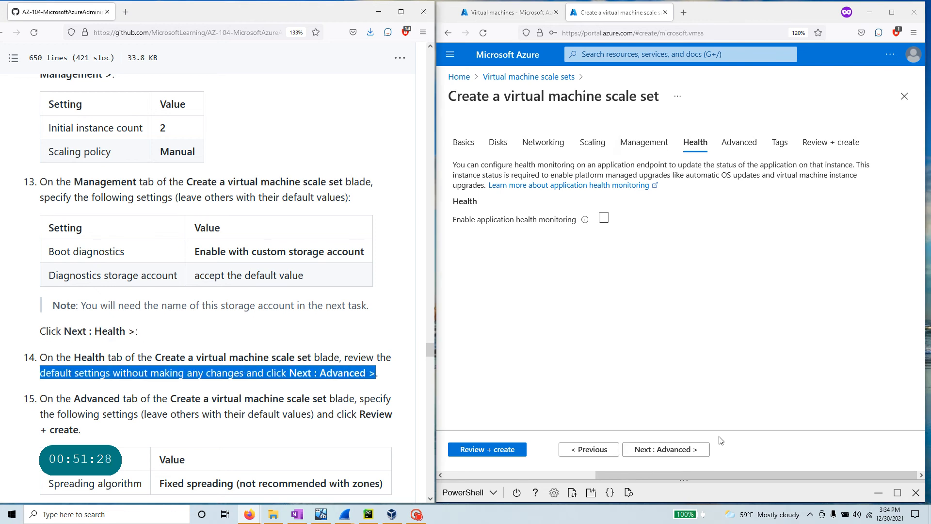
pyautogui.click(685, 450)
pyautogui.scroll(-4, 161, 365)
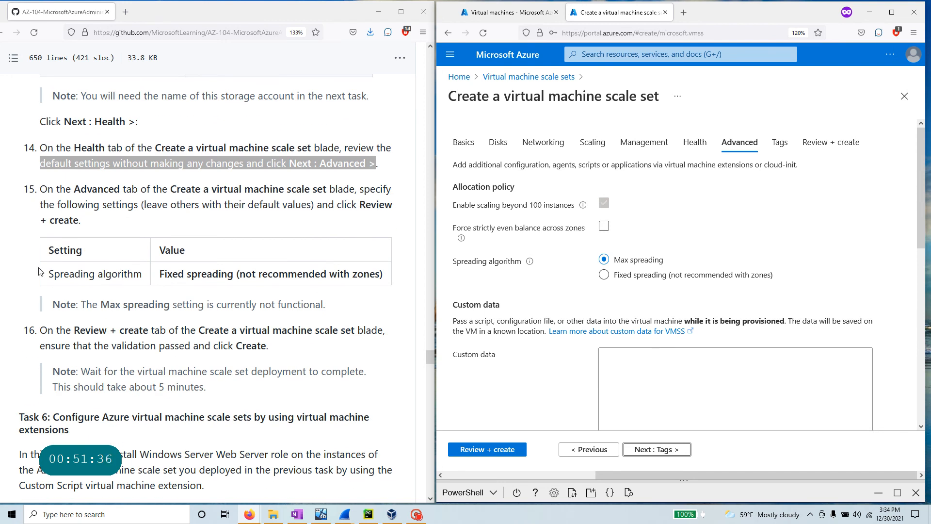
# - Change the spreading algorithm from Max spreading to Fixed spreading
pyautogui.moveTo(49, 274); pyautogui.dragTo(144, 277)
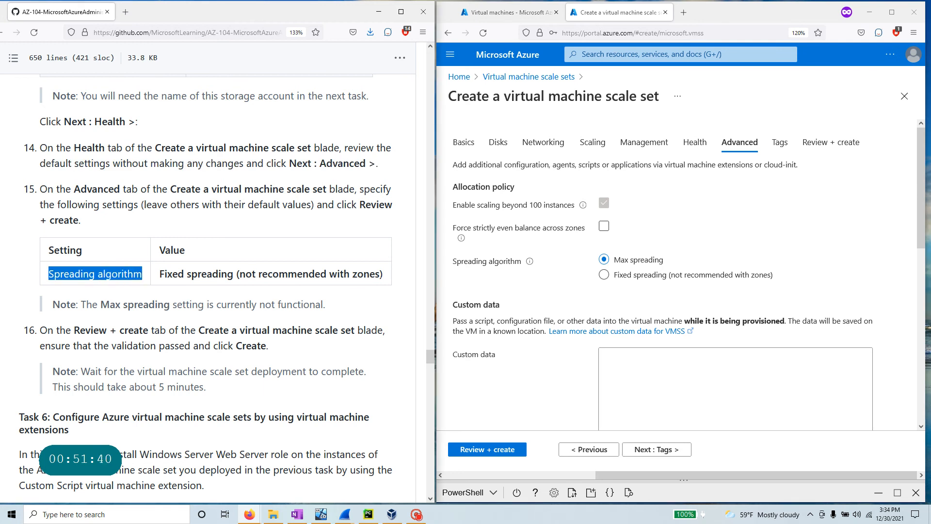
pyautogui.moveTo(383, 275); pyautogui.dragTo(177, 274)
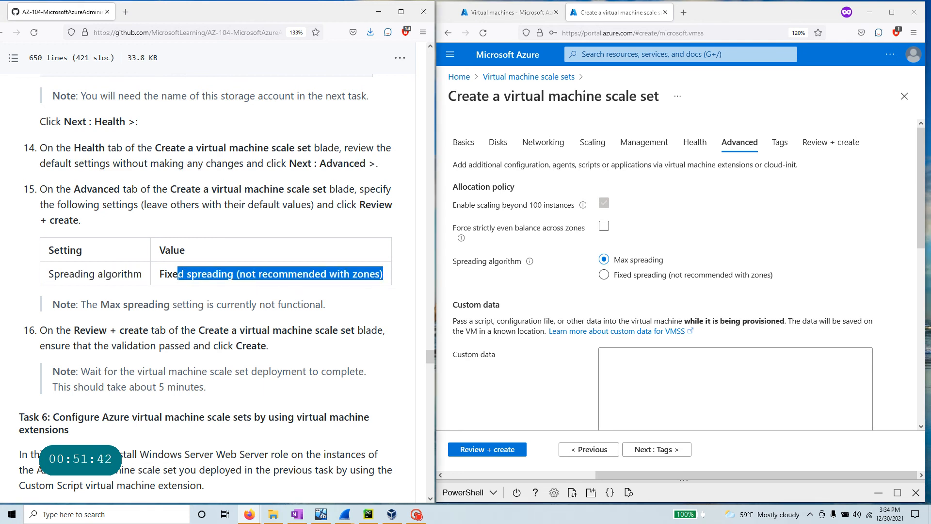
pyautogui.click(661, 281)
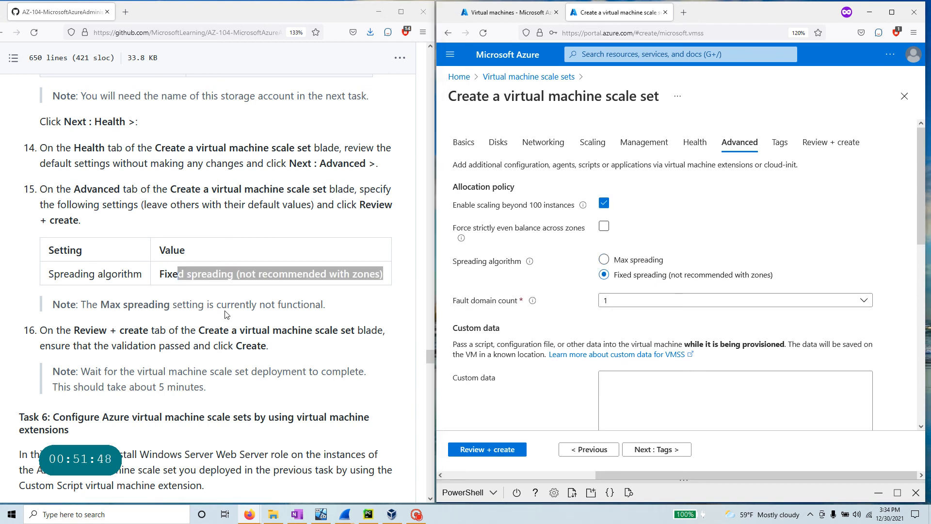
pyautogui.moveTo(326, 305); pyautogui.dragTo(86, 305)
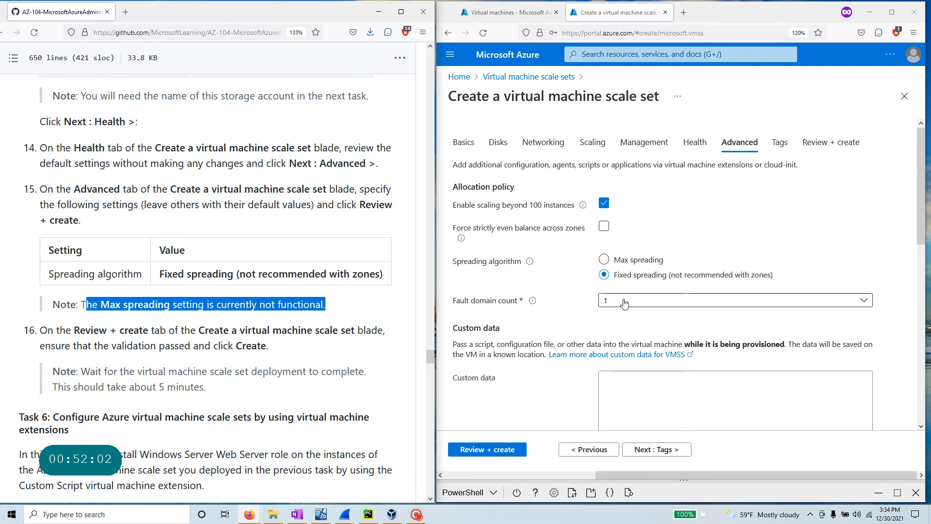
# - Keep the fault domain count at 1 and run Review + create validation
pyautogui.click(735, 301)
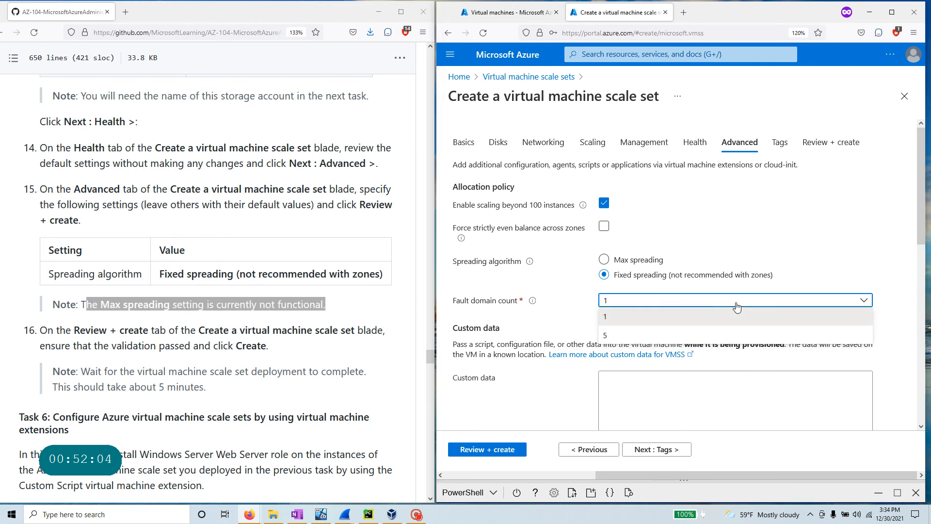
pyautogui.click(737, 303)
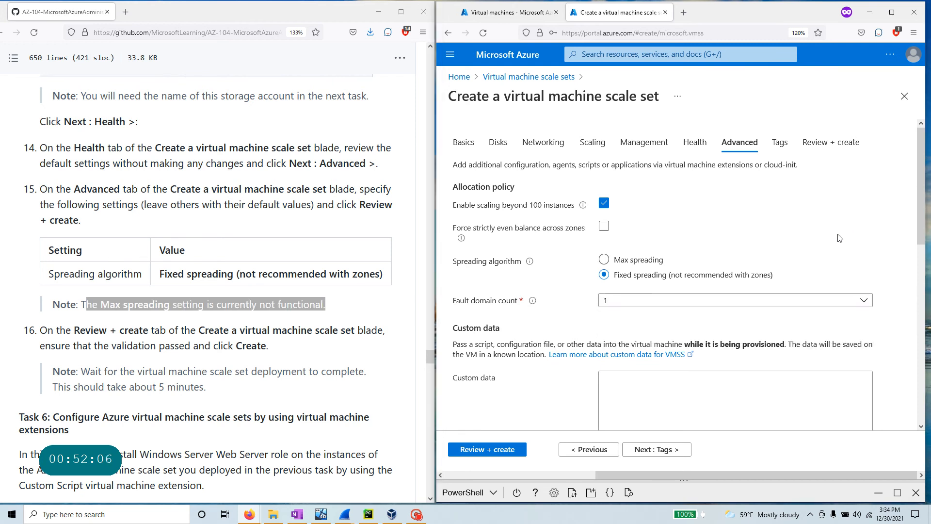
pyautogui.scroll(-3, 159, 340)
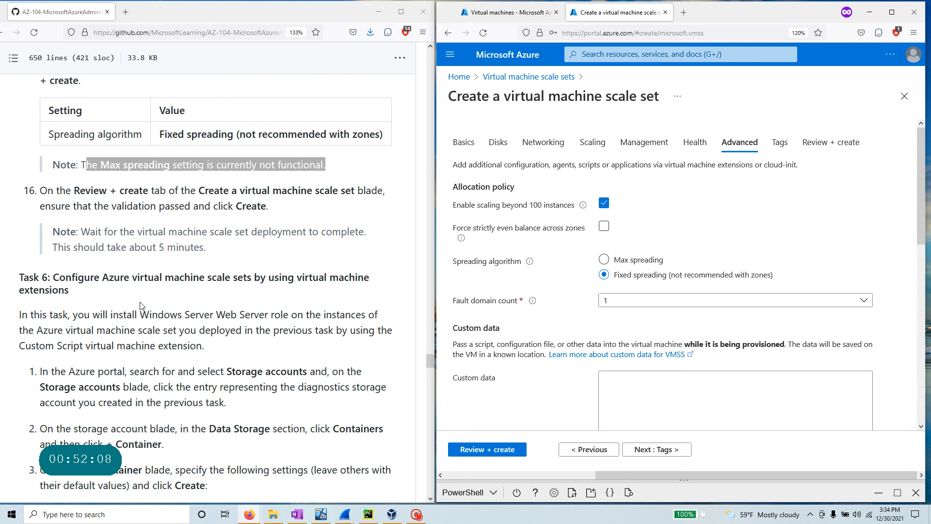
pyautogui.scroll(3, 196, 263)
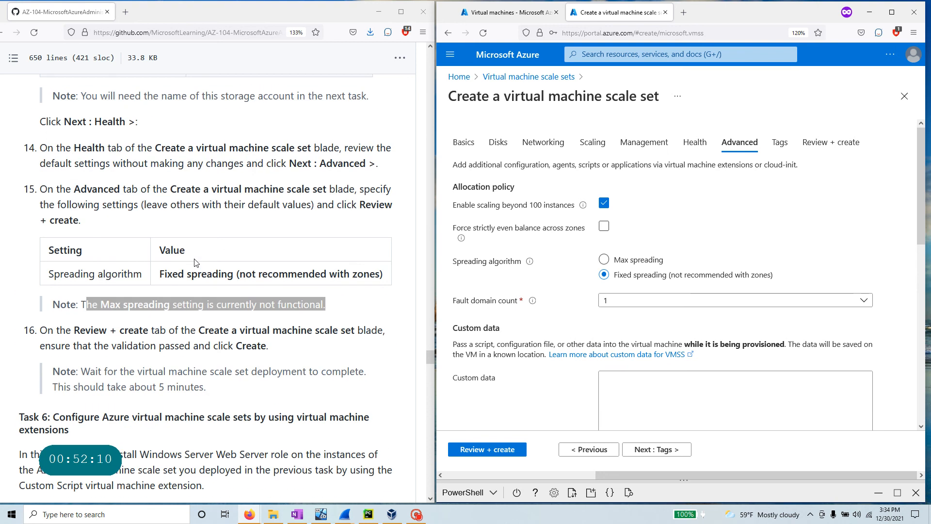
pyautogui.click(497, 453)
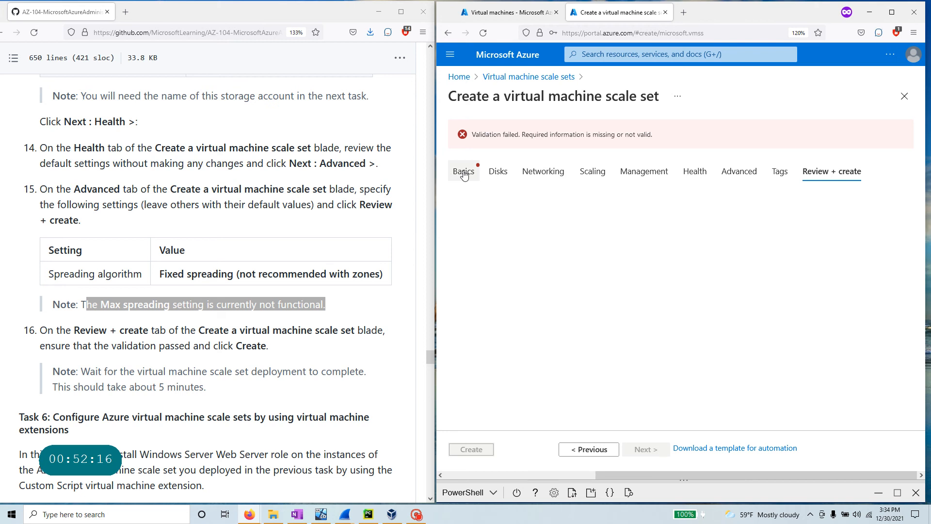
# - Return to the Basics tab and copy the lab's admin password from the guide
pyautogui.click(461, 177)
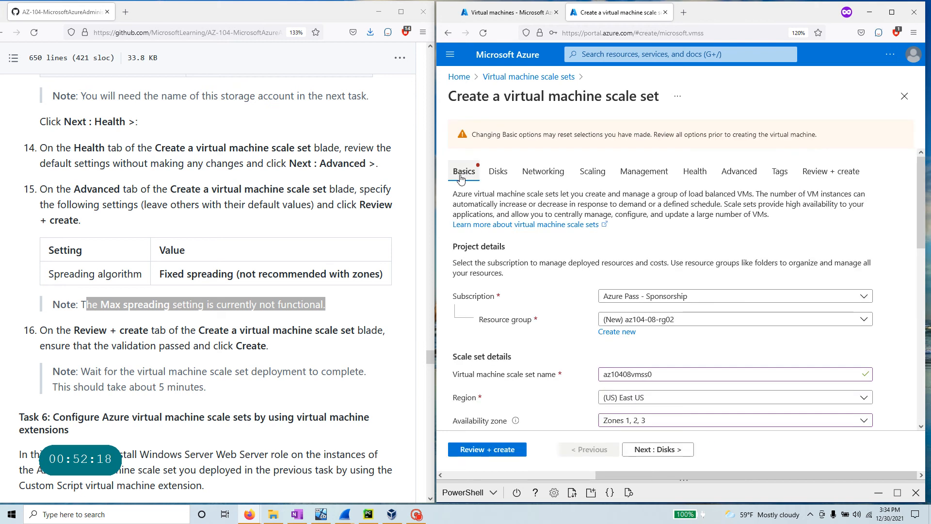
pyautogui.scroll(-8, 723, 387)
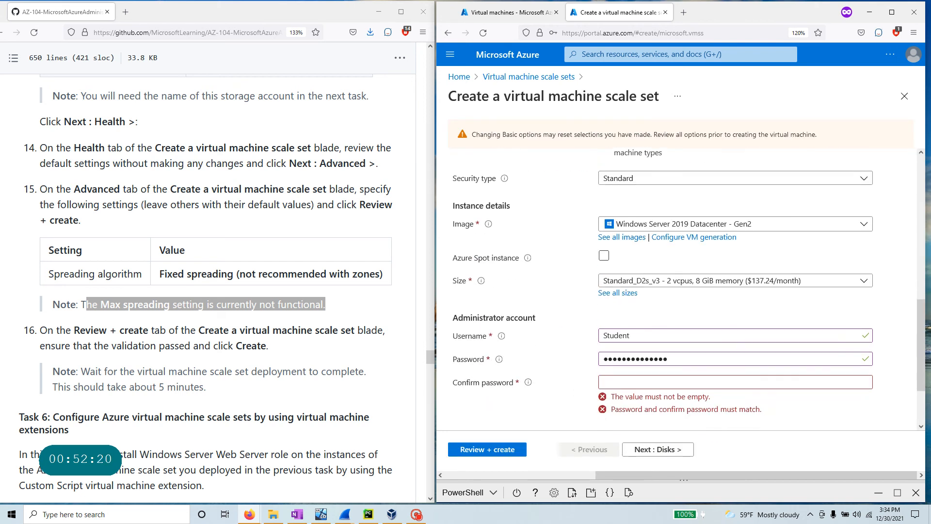
pyautogui.scroll(-1, 697, 376)
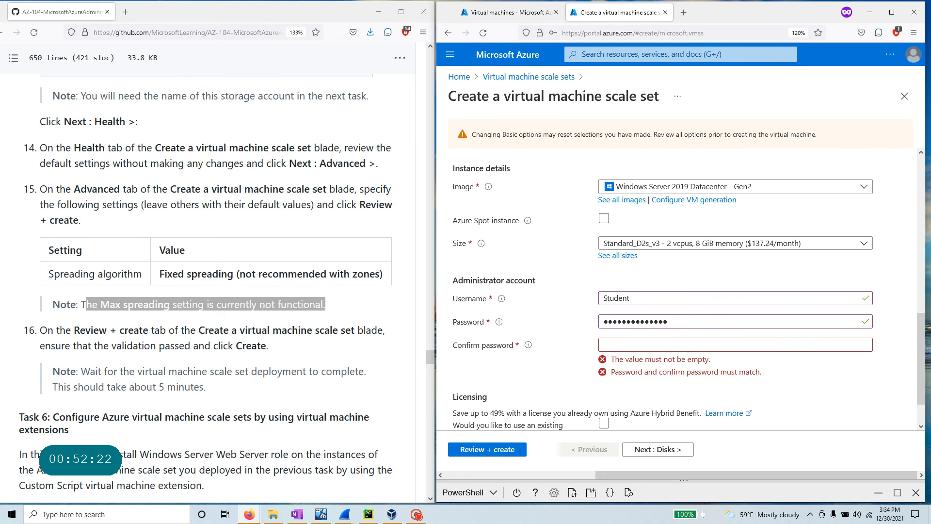
pyautogui.scroll(12, 262, 307)
pyautogui.scroll(15, 262, 318)
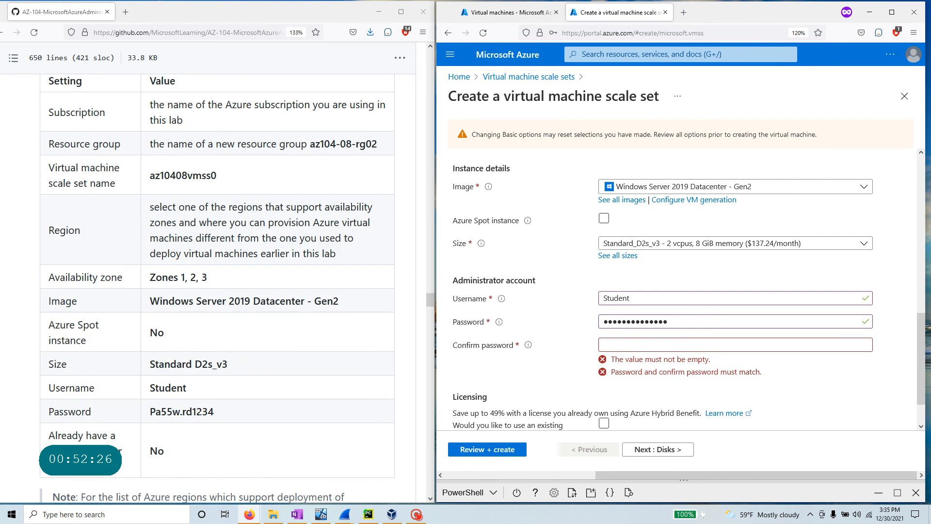
pyautogui.moveTo(215, 411); pyautogui.dragTo(149, 412)
pyautogui.rightClick(199, 412)
pyautogui.click(251, 281)
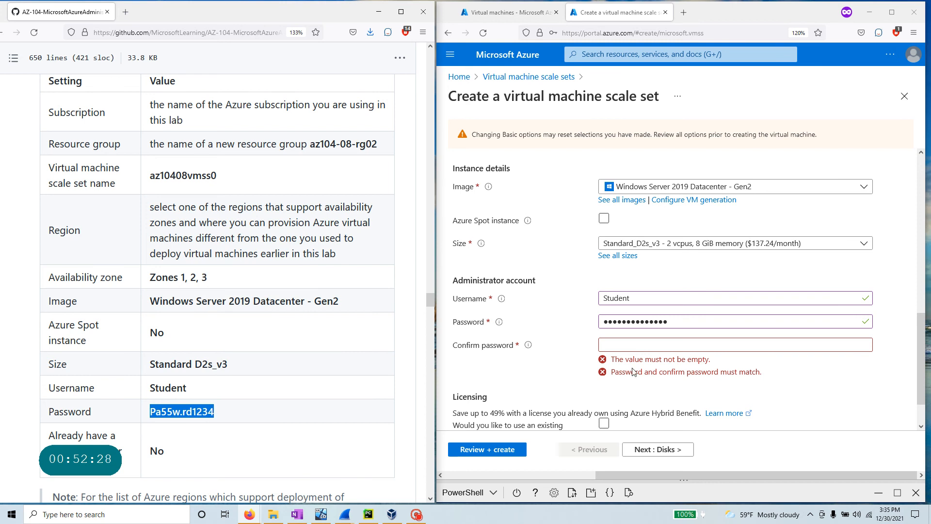
# - Paste the admin password into Password and Confirm password, then rerun validation
pyautogui.scroll(-1, 673, 267)
pyautogui.doubleClick(681, 274)
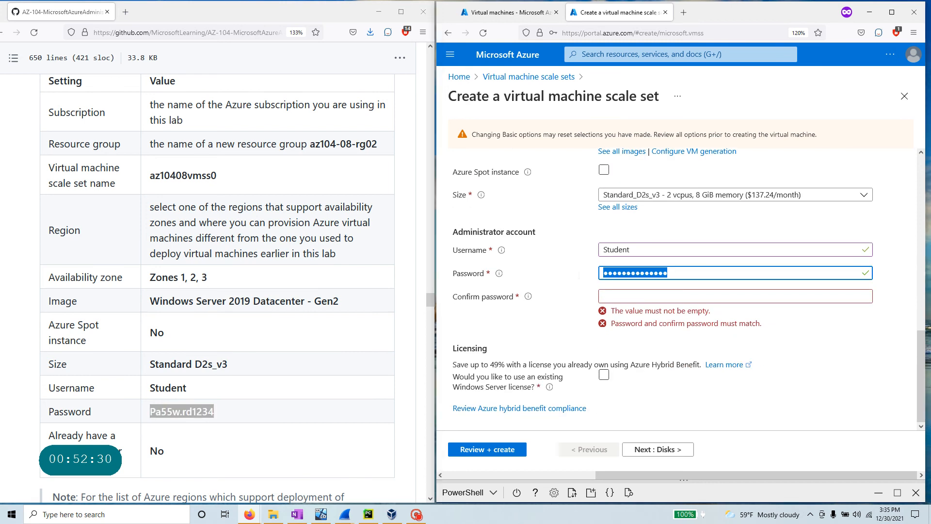
pyautogui.hotkey('ctrl', 'v')
pyautogui.click(602, 297)
pyautogui.hotkey('ctrl', 'v')
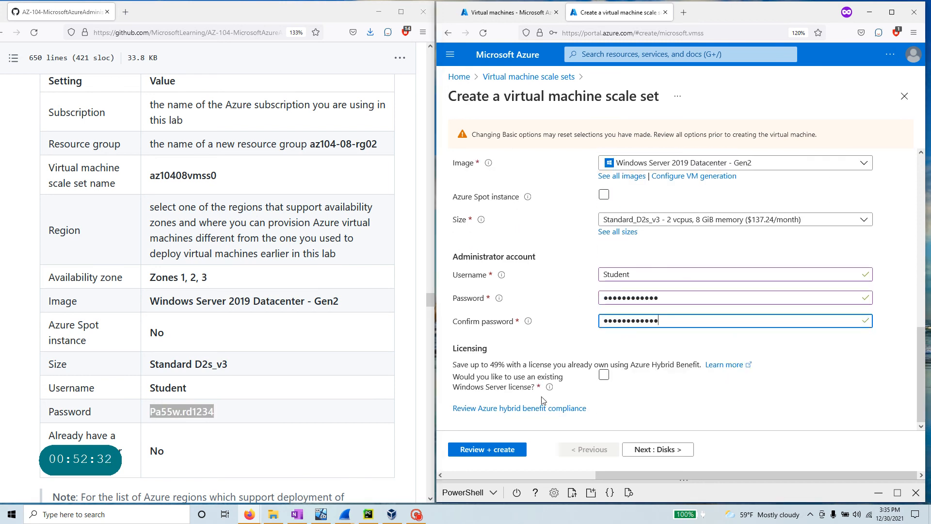
pyautogui.click(494, 450)
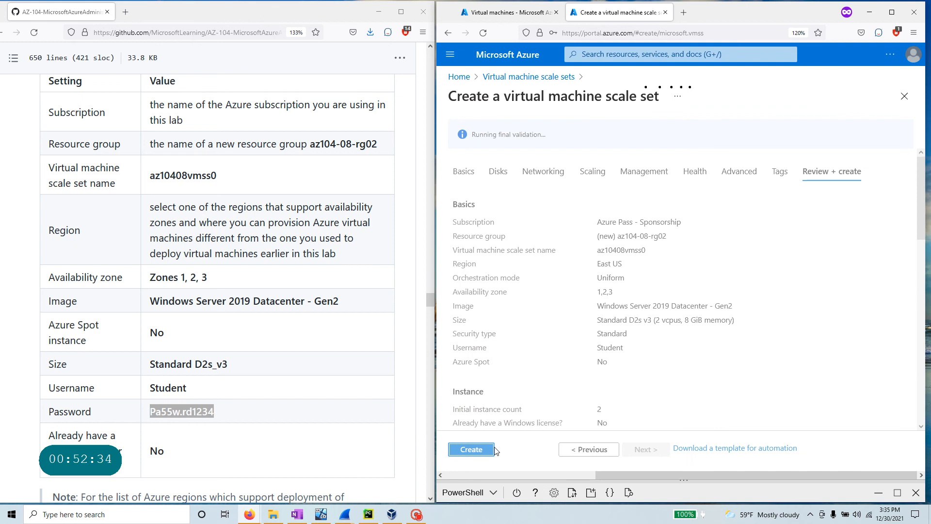
# - Create az10408vmss0 after validation passes, starting the CreateVmss deployment to az104-08-rg02
pyautogui.scroll(-15, 160, 400)
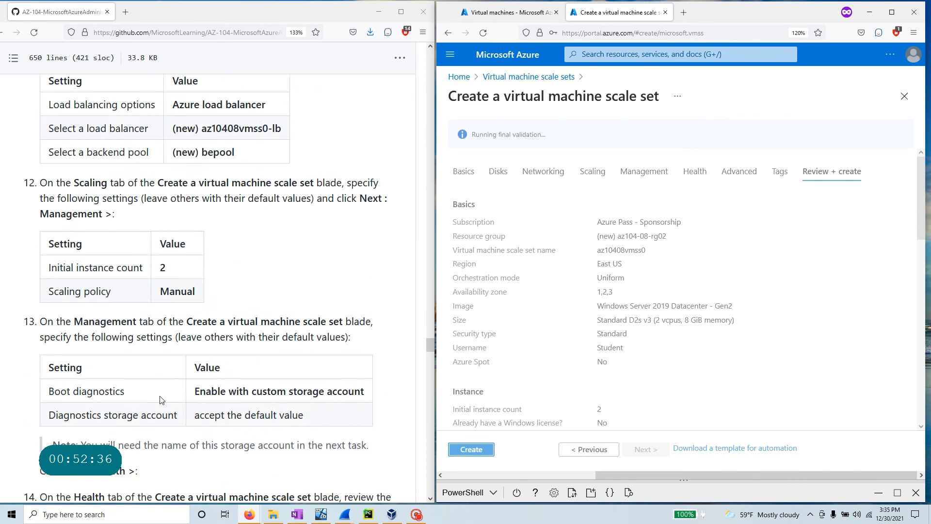
pyautogui.scroll(-5, 271, 446)
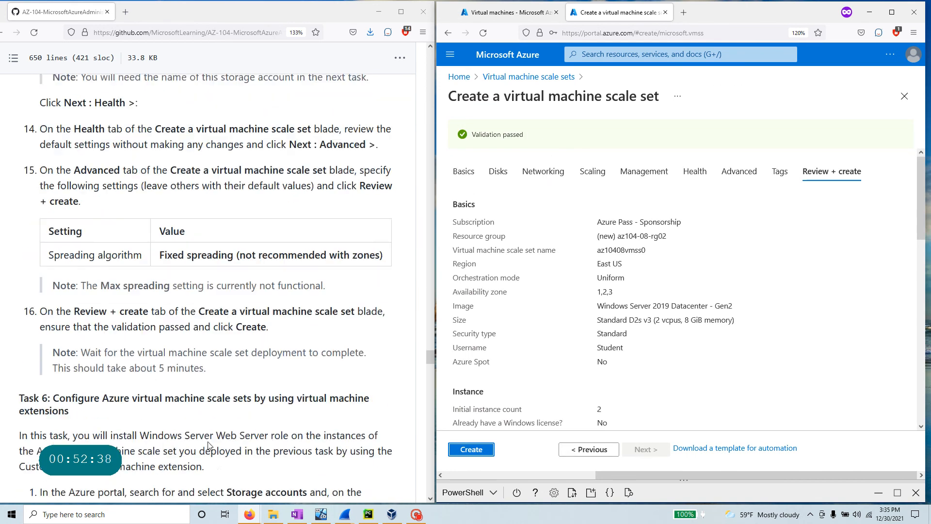
pyautogui.scroll(3, 209, 445)
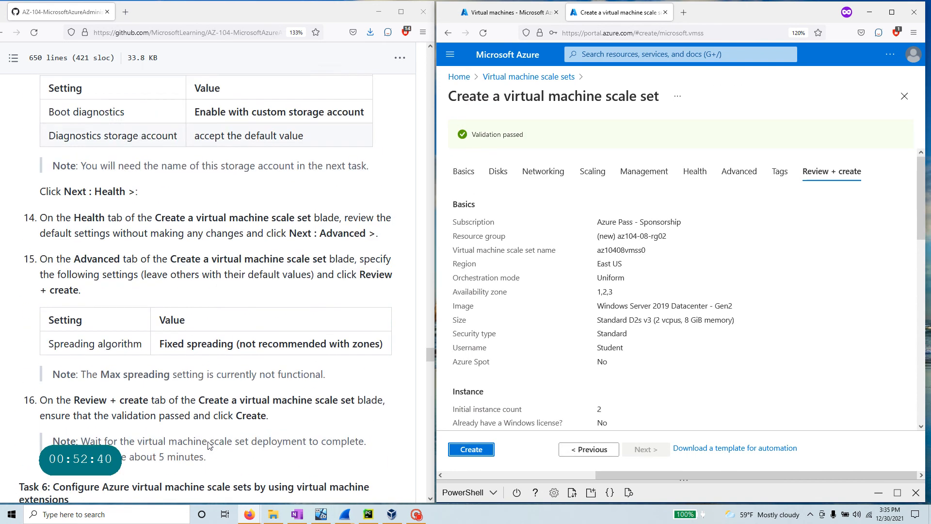
pyautogui.moveTo(268, 345); pyautogui.dragTo(220, 345)
pyautogui.click(473, 450)
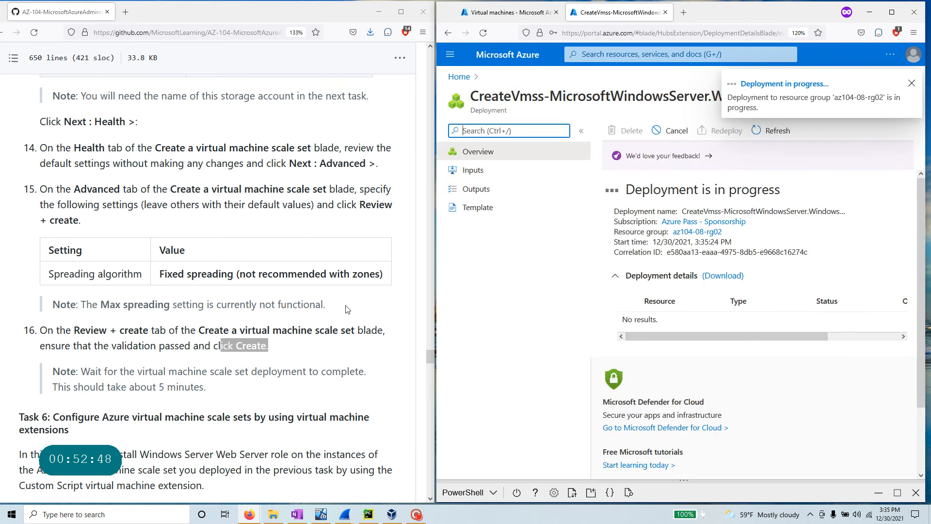
pyautogui.moveTo(432, 358); pyautogui.dragTo(427, 88)
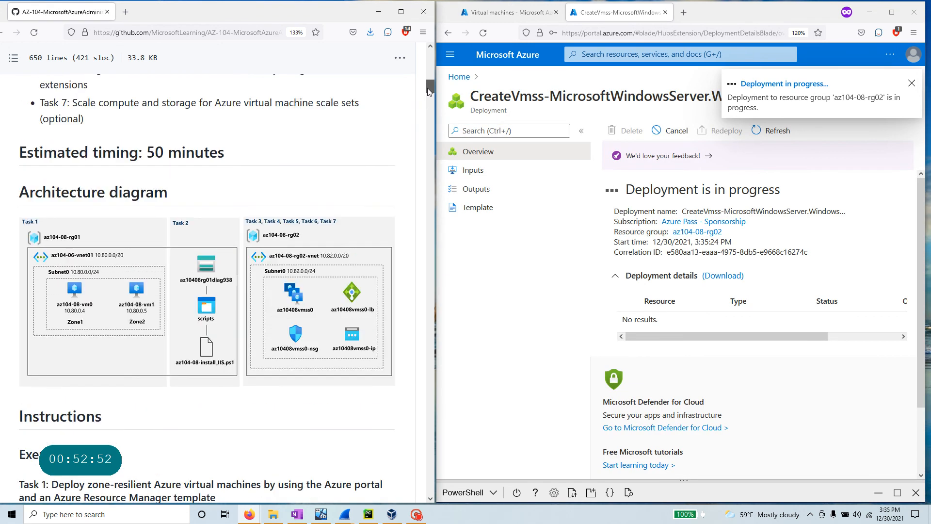
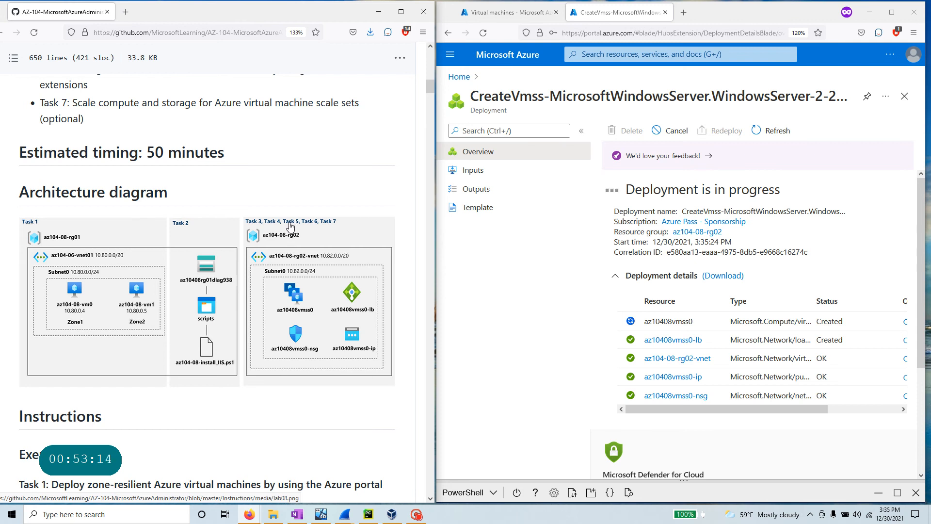
# - Read through the lab's step 16 instructions while the az10408vmss0 deployment completes
pyautogui.scroll(-9, 260, 365)
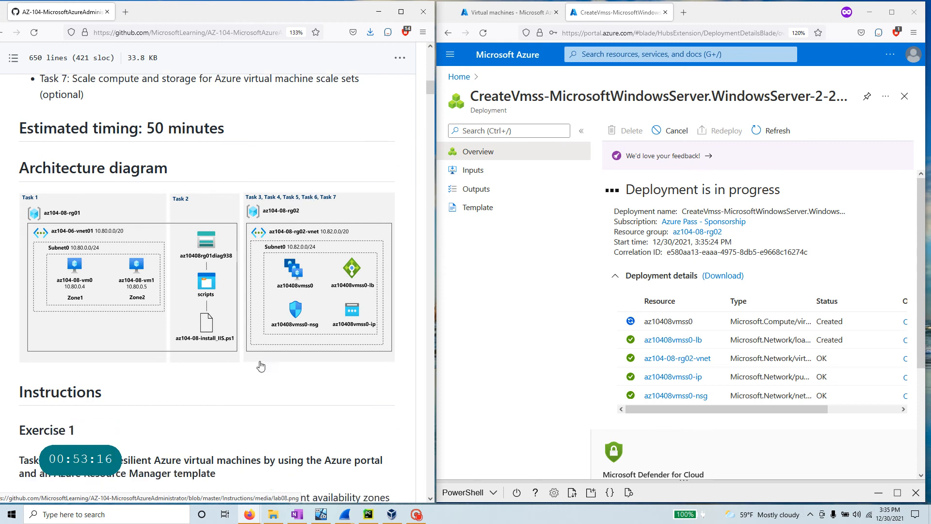
pyautogui.moveTo(430, 100); pyautogui.dragTo(430, 455)
pyautogui.scroll(15, 189, 358)
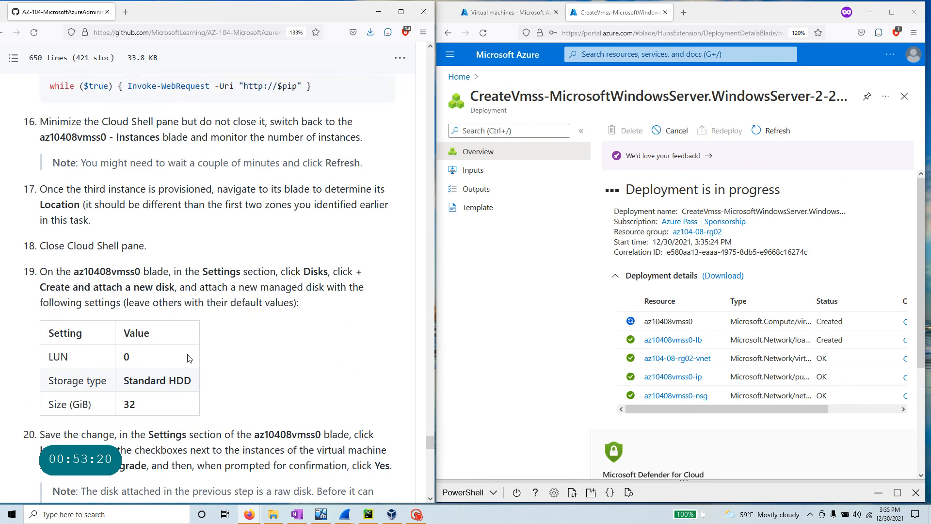
pyautogui.scroll(20, 189, 358)
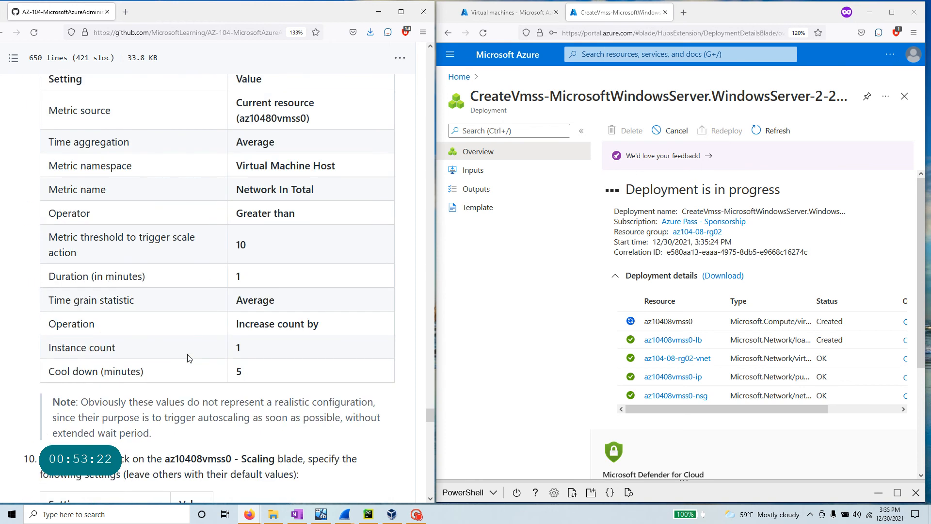
pyautogui.scroll(5, 189, 358)
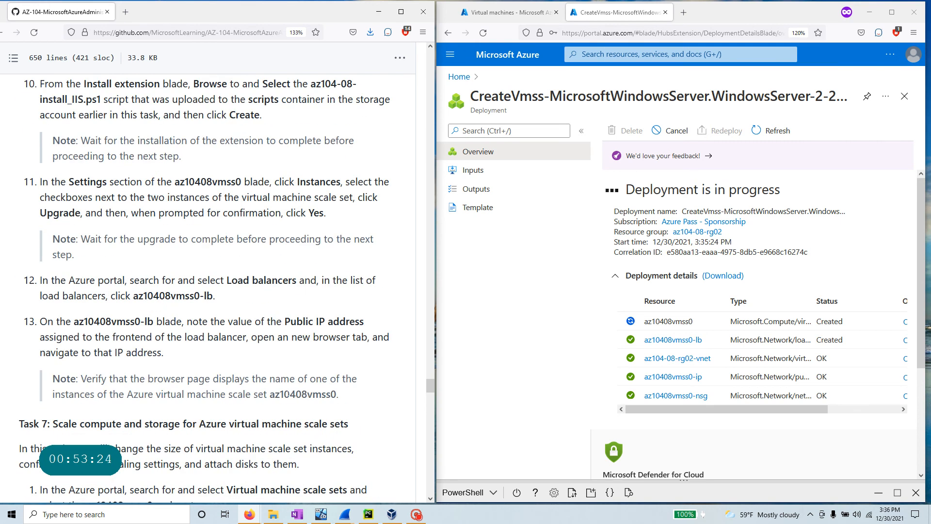
pyautogui.scroll(15, 309, 390)
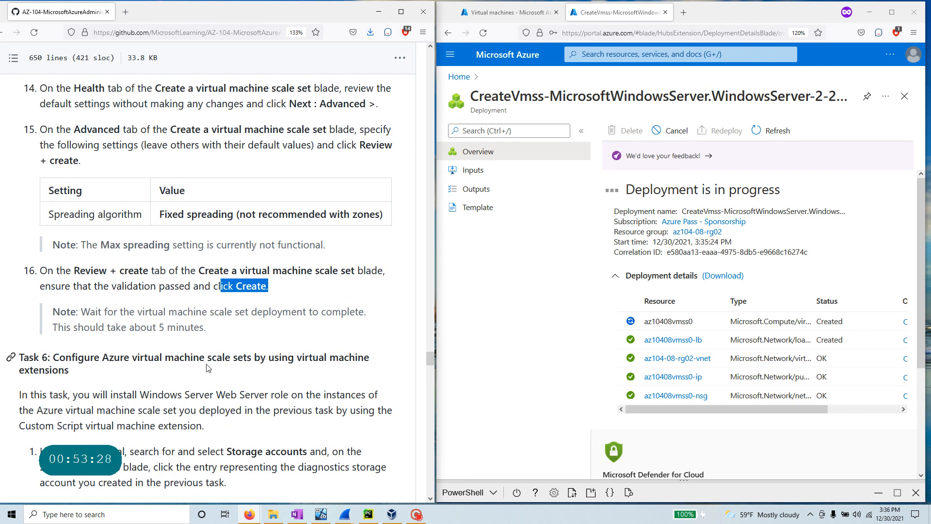
pyautogui.moveTo(208, 369); pyautogui.dragTo(32, 107)
pyautogui.scroll(-3, 140, 185)
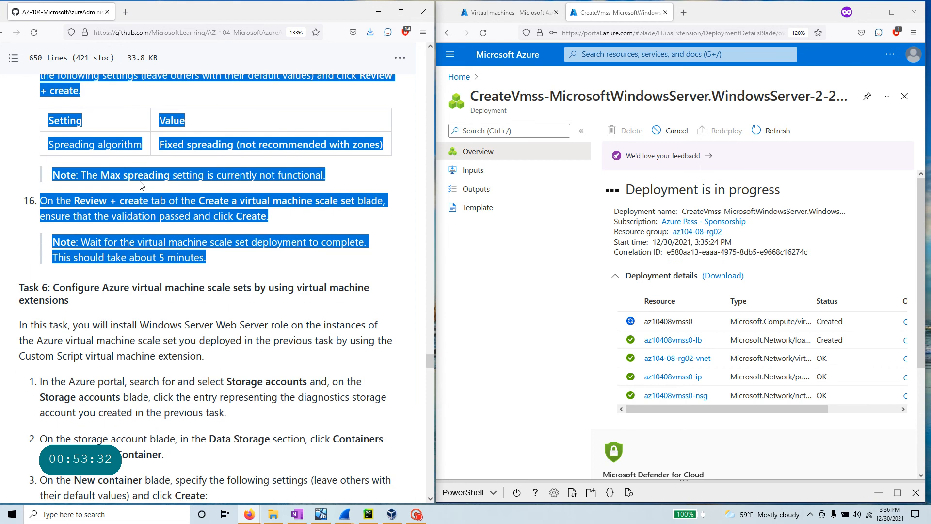
pyautogui.scroll(-1, 140, 213)
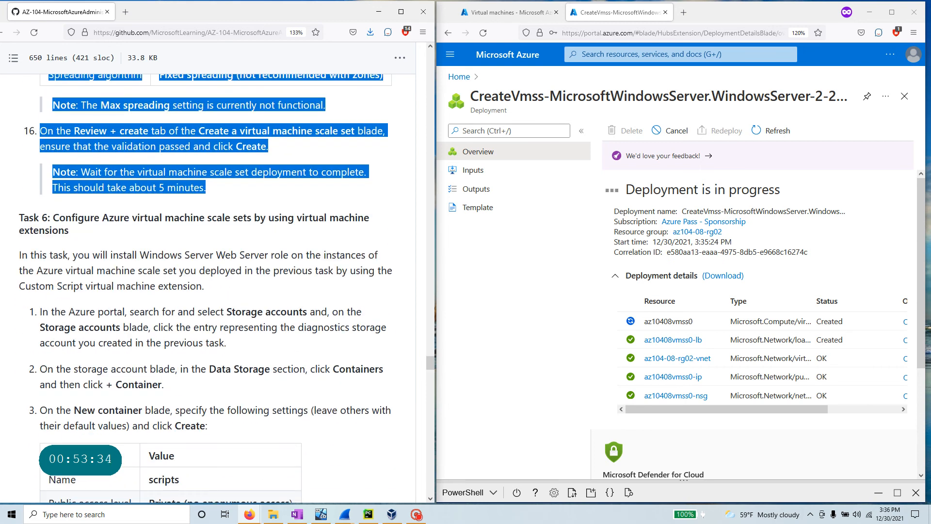
pyautogui.moveTo(79, 232); pyautogui.dragTo(11, 218)
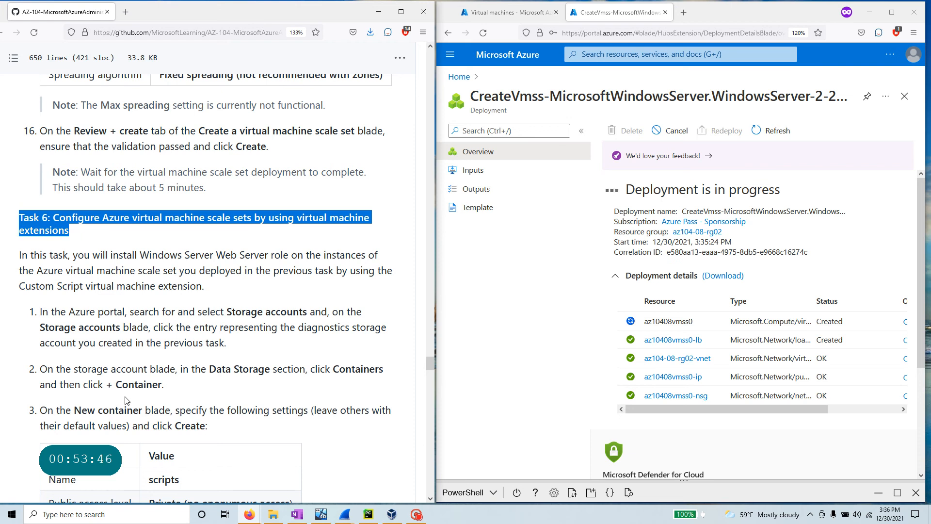
pyautogui.scroll(-2, 125, 400)
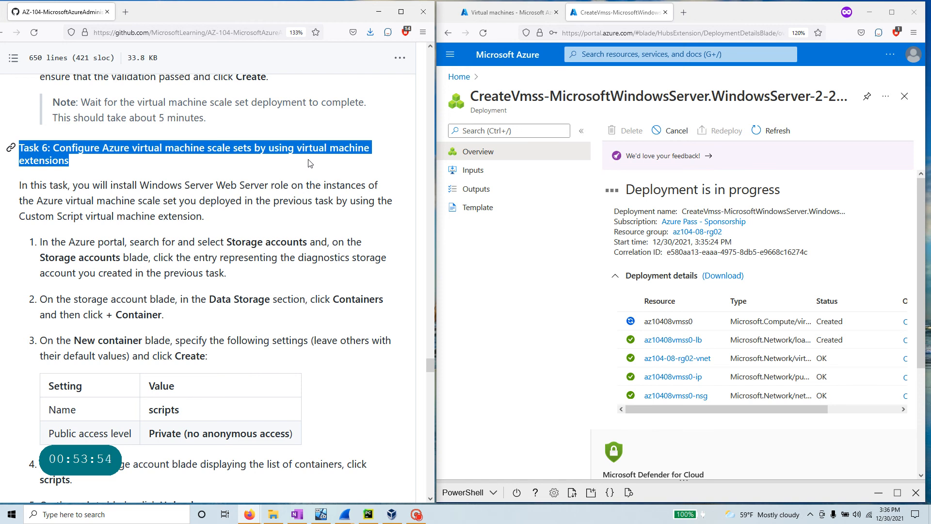
pyautogui.scroll(2, 213, 213)
pyautogui.moveTo(212, 188); pyautogui.dragTo(60, 172)
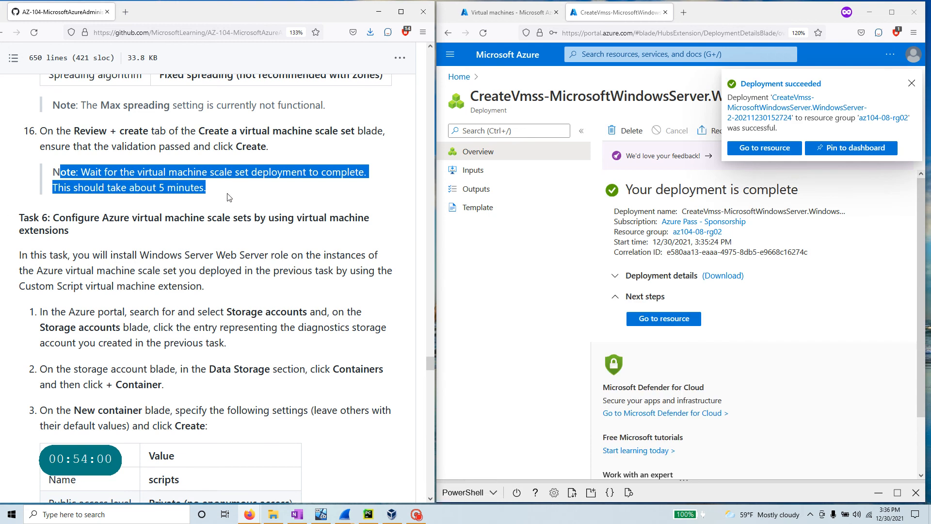
# - Open az10408vmss0 from the finished deployment, then find the guide's Task 6 heading
pyautogui.click(673, 321)
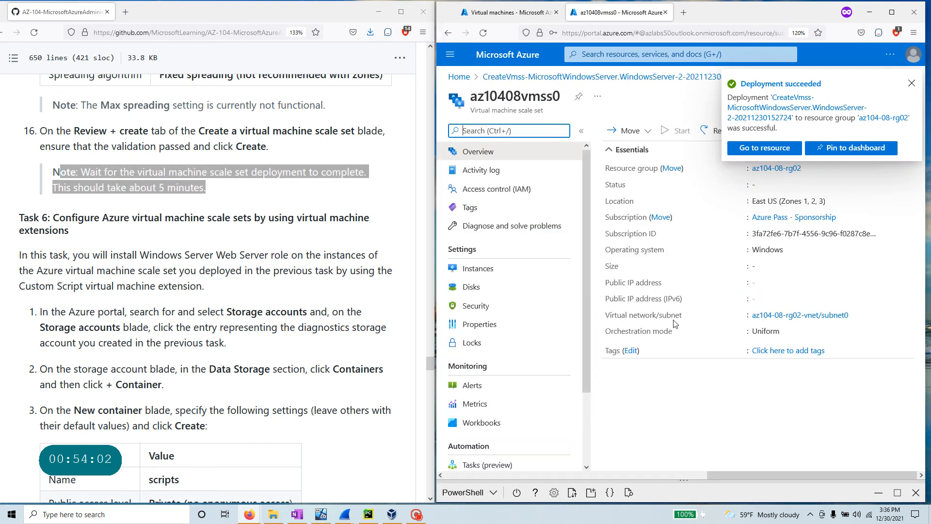
pyautogui.scroll(-2, 674, 324)
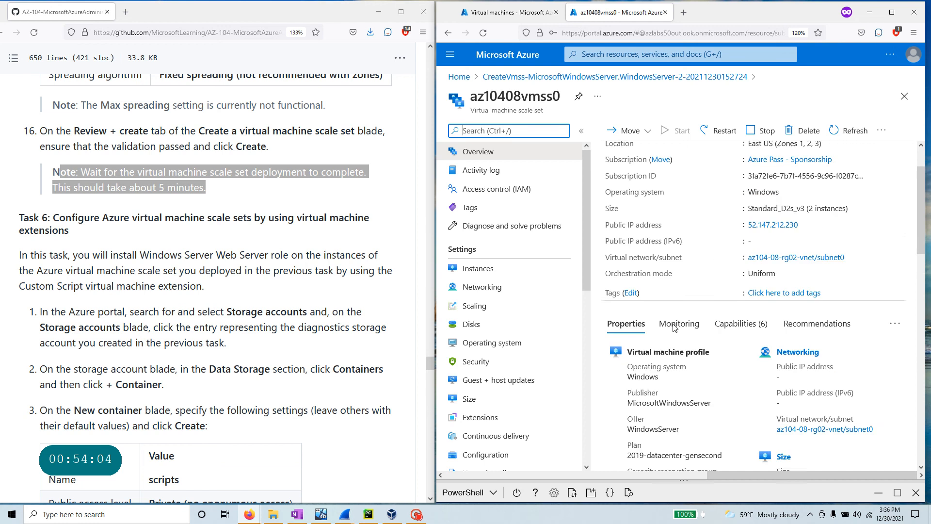
pyautogui.scroll(2, 673, 328)
pyautogui.click(558, 96)
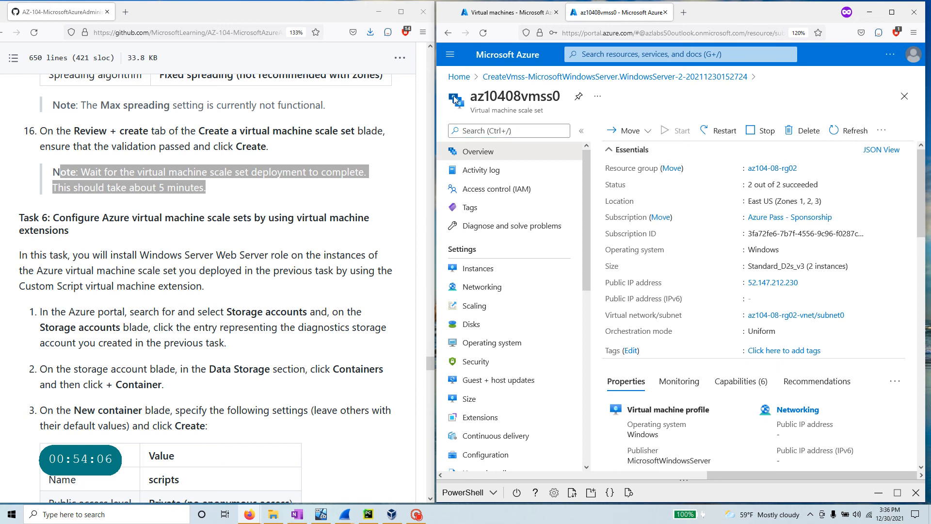
pyautogui.moveTo(472, 96); pyautogui.dragTo(577, 100)
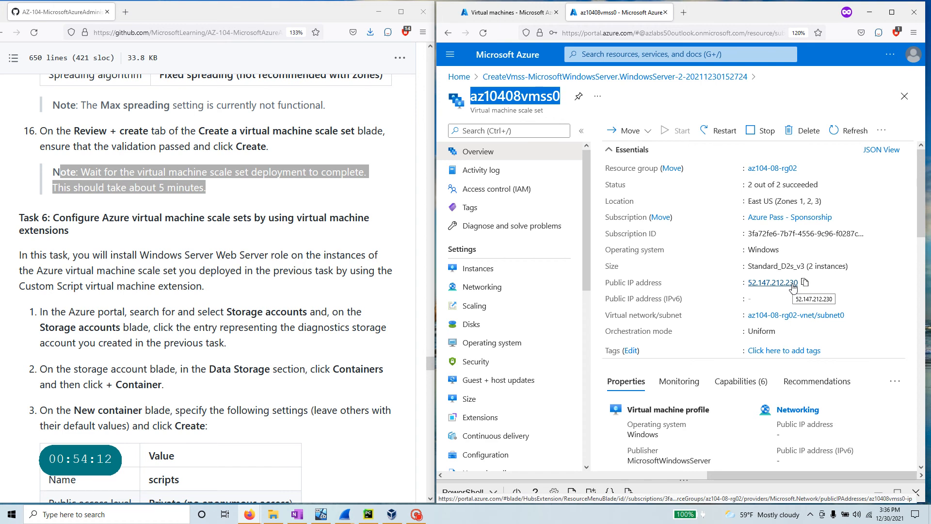
pyautogui.scroll(-2, 173, 332)
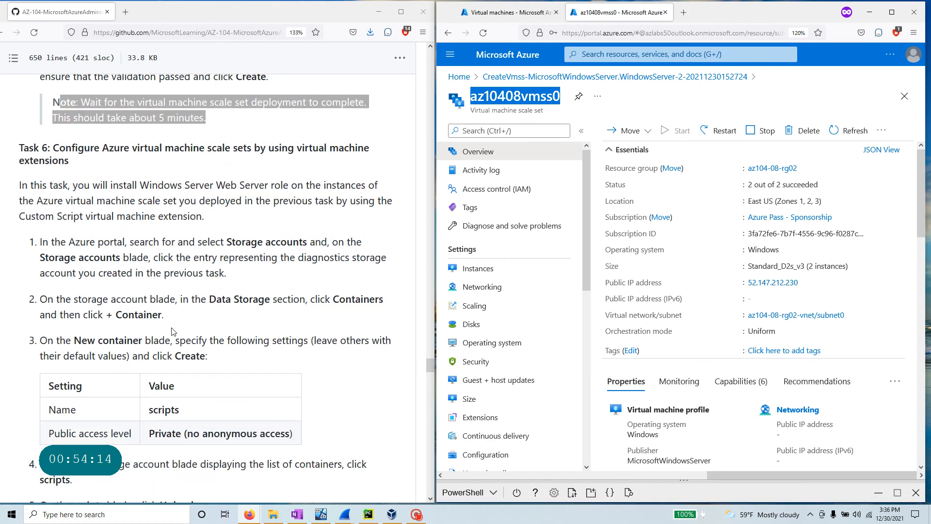
pyautogui.tripleClick(72, 165)
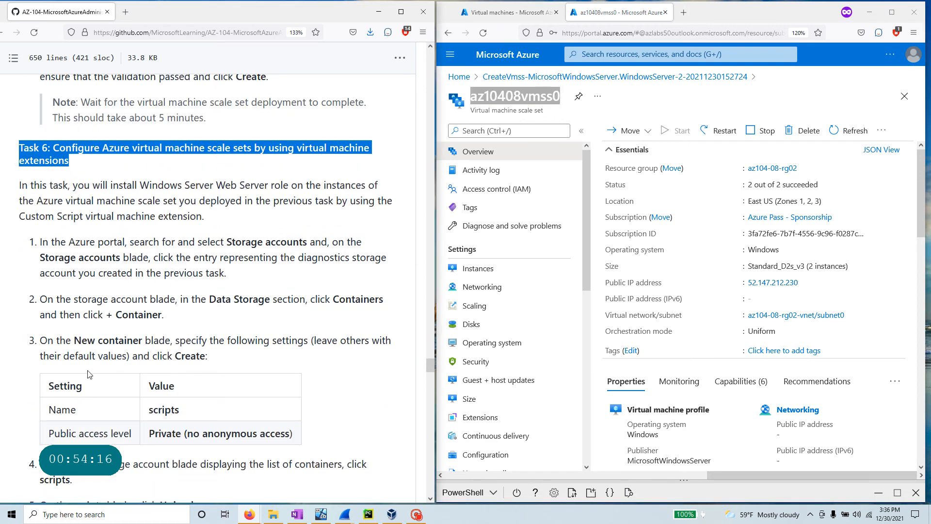
pyautogui.scroll(-2, 87, 345)
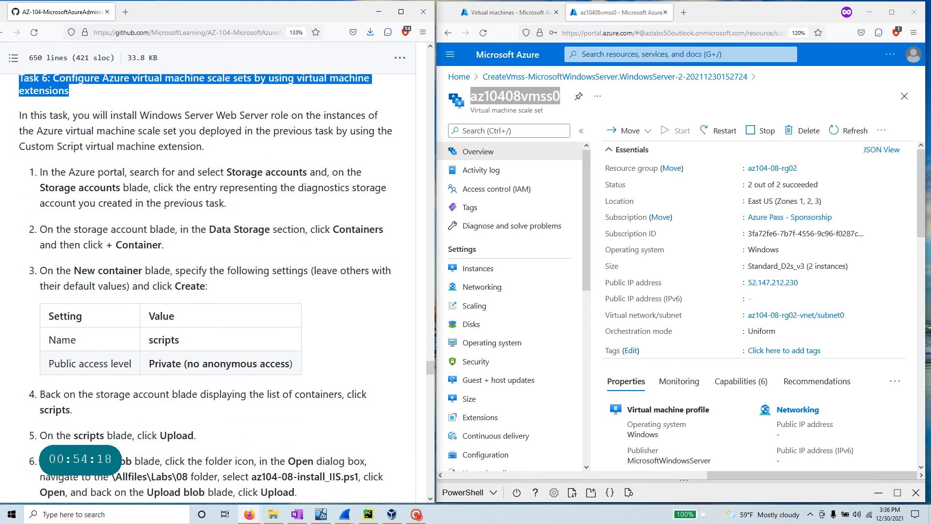
# - Find the storage account through the 'stora' search and show its containers
pyautogui.click(612, 54)
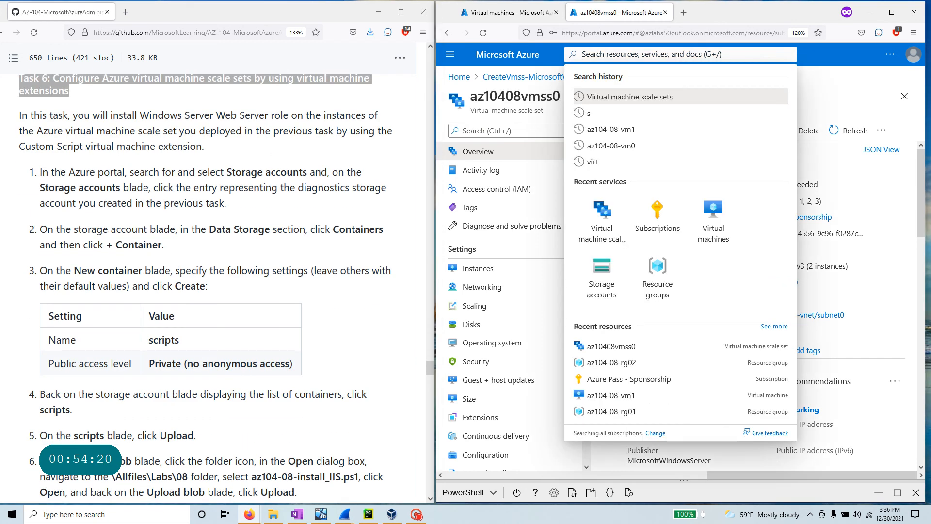
pyautogui.write('stora')
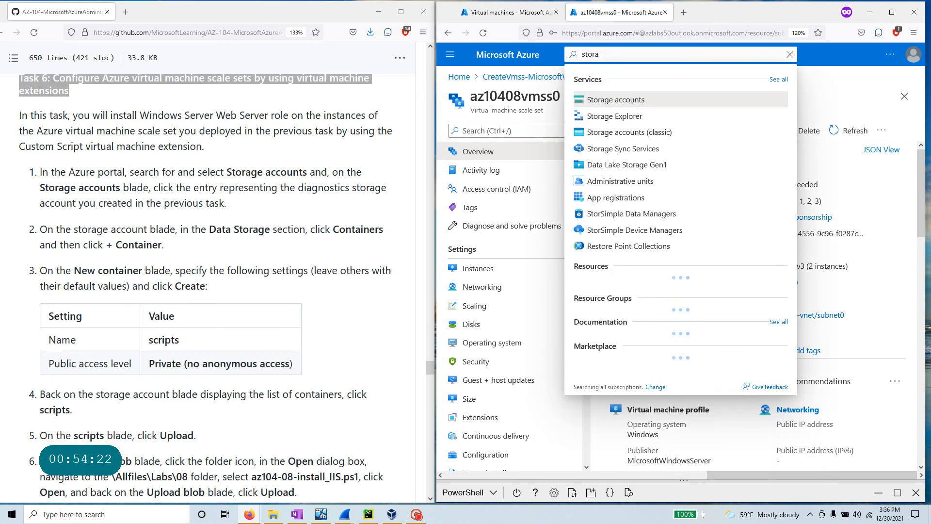
pyautogui.press('Return')
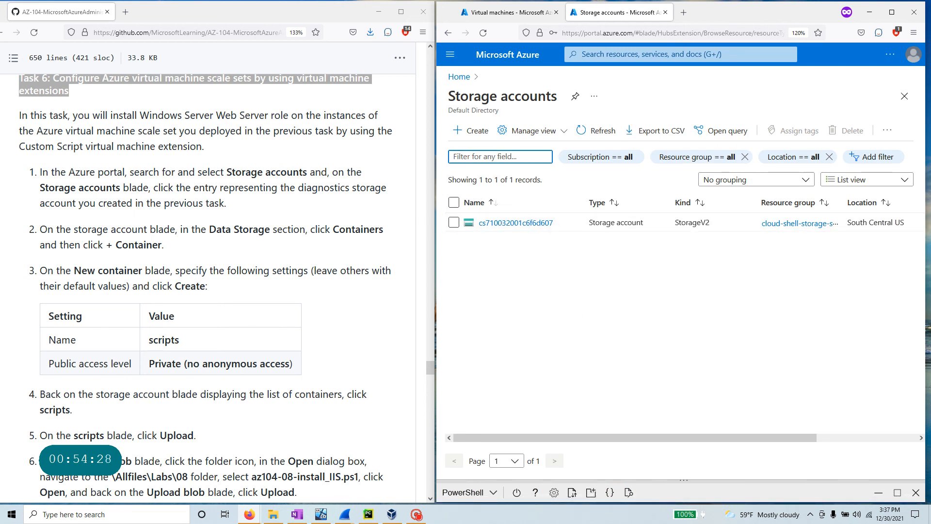
pyautogui.click(508, 223)
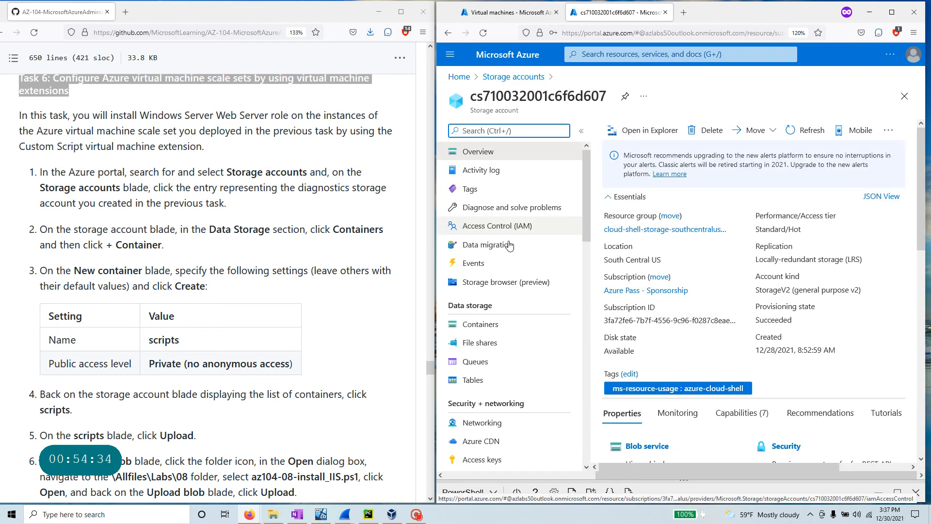
pyautogui.click(480, 324)
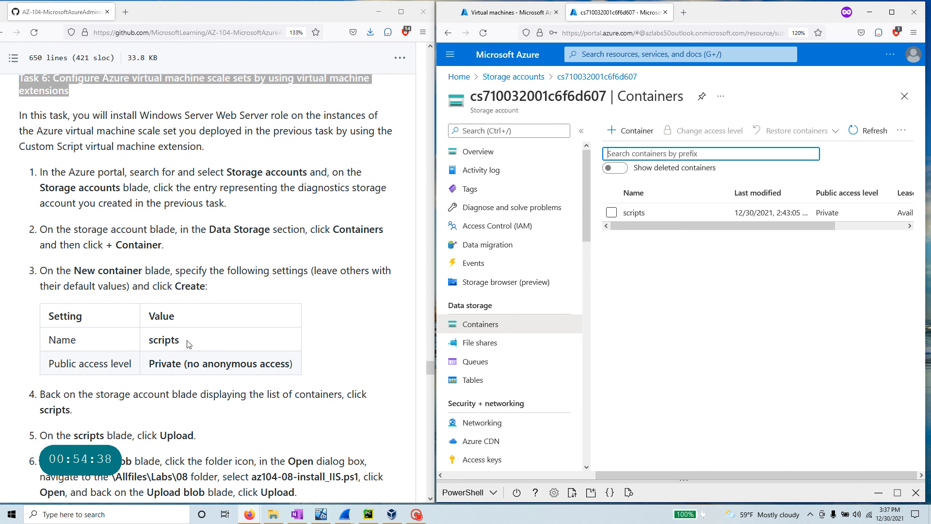
# - Confirm the scripts container holds az104-08-install_IIS.ps1
pyautogui.doubleClick(163, 340)
pyautogui.scroll(-3, 154, 376)
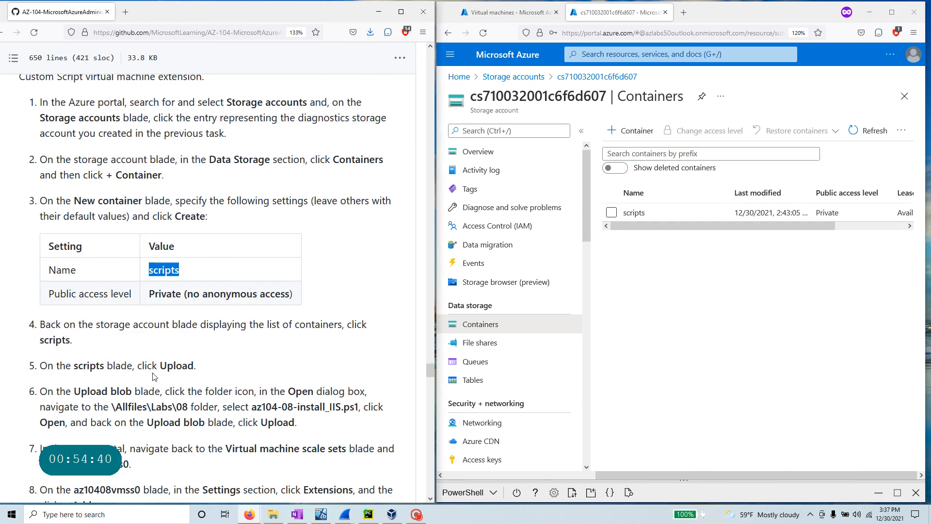
pyautogui.scroll(-3, 154, 377)
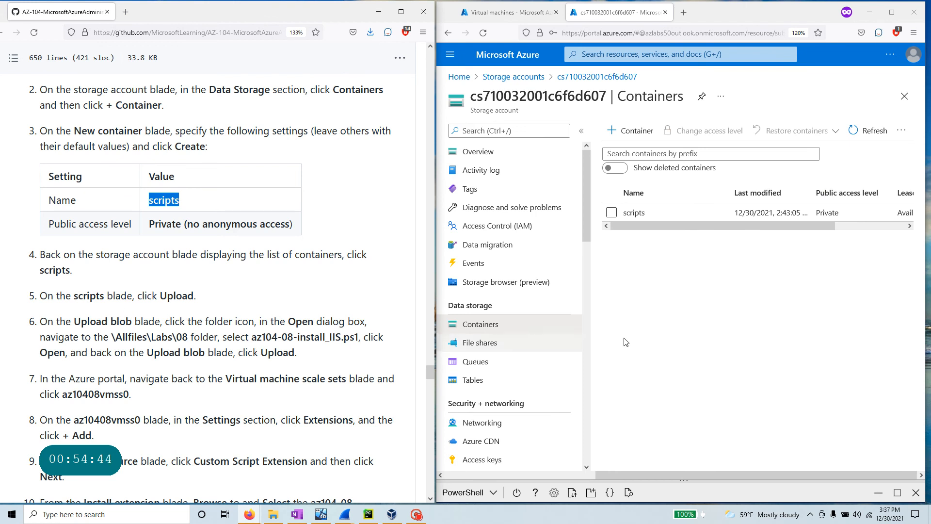
pyautogui.click(636, 214)
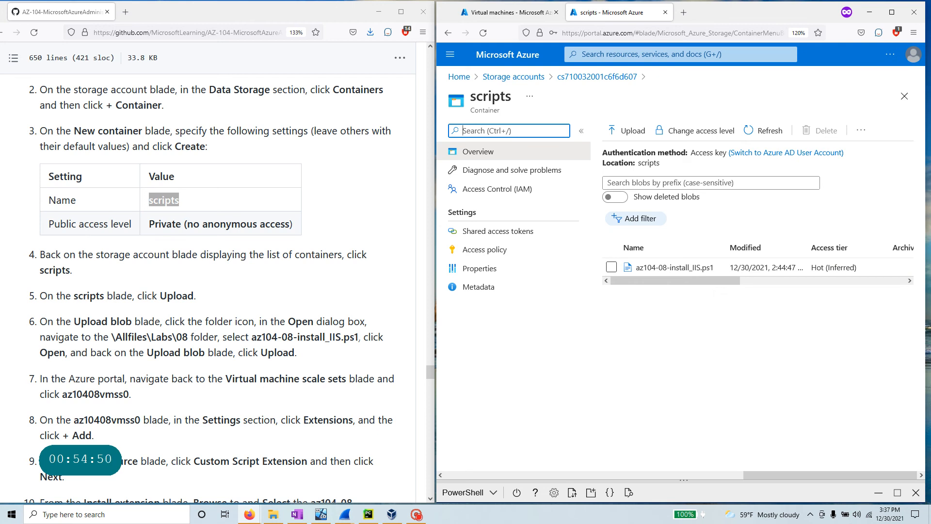
pyautogui.moveTo(358, 337); pyautogui.dragTo(251, 337)
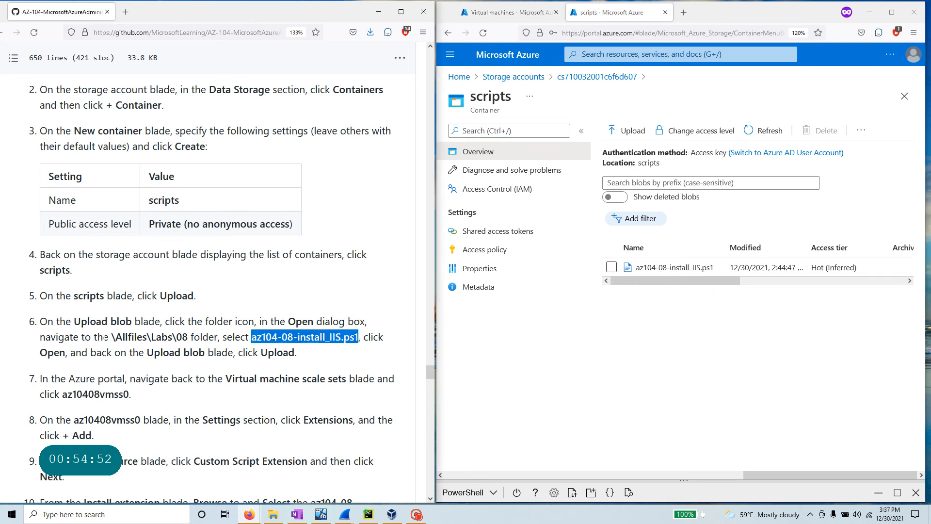
pyautogui.scroll(-3, 214, 286)
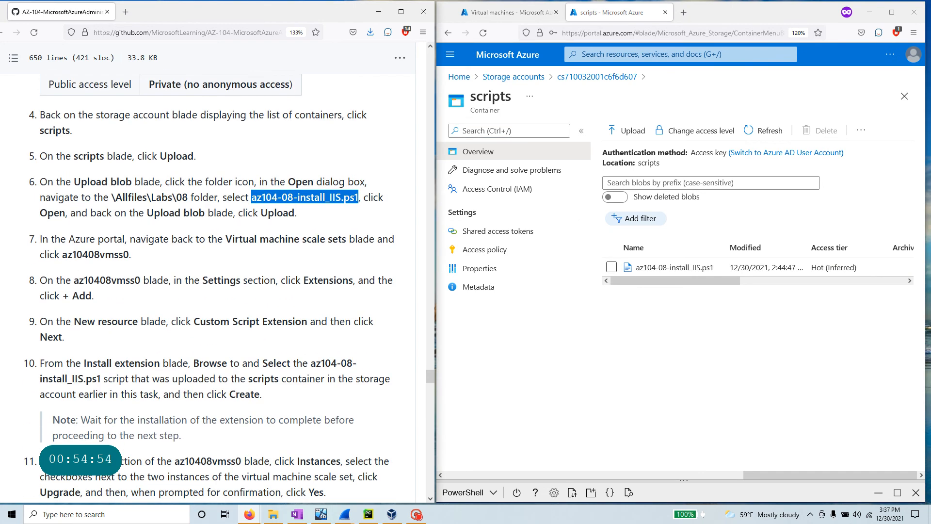
pyautogui.doubleClick(227, 239)
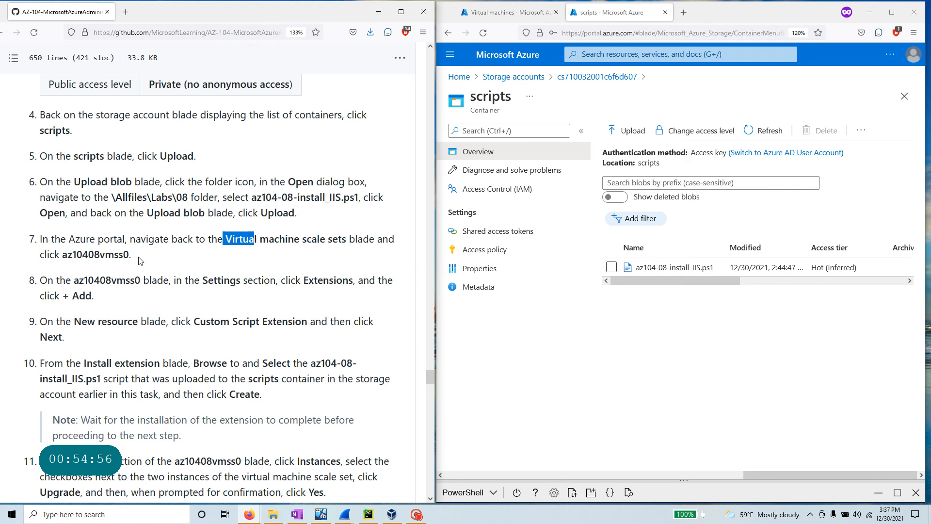
pyautogui.moveTo(131, 254); pyautogui.dragTo(62, 254)
pyautogui.hotkey('ctrl', 'c')
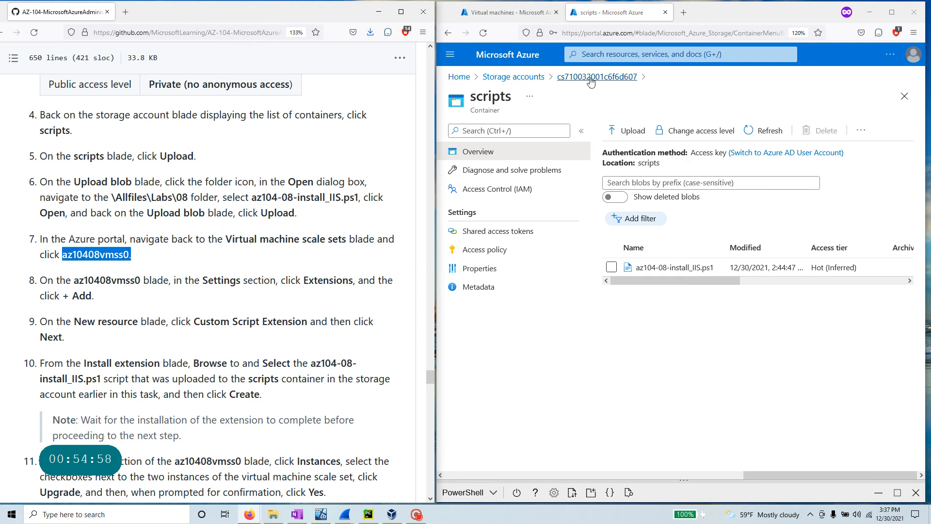
# - Return to the container list and copy the name az10408vmss0 from the guide
pyautogui.click(559, 78)
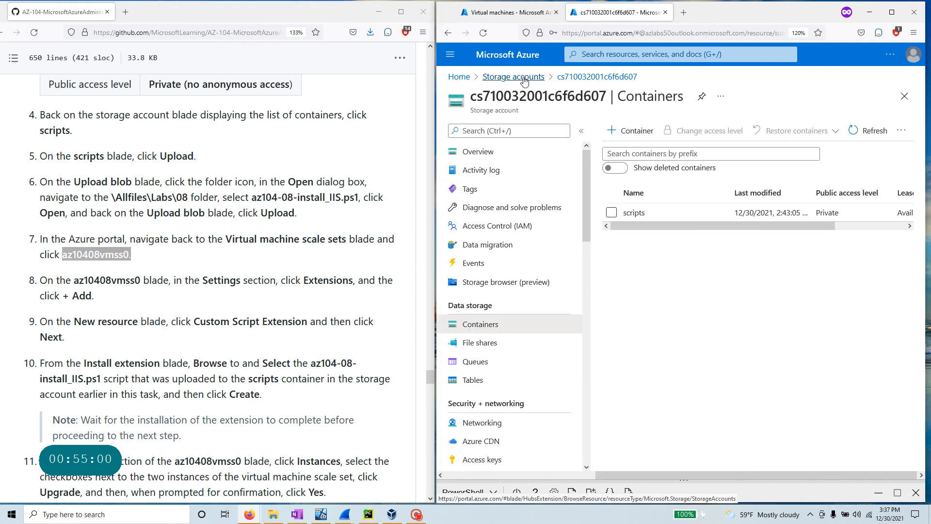
pyautogui.click(116, 256)
pyautogui.rightClick(116, 256)
pyautogui.click(131, 264)
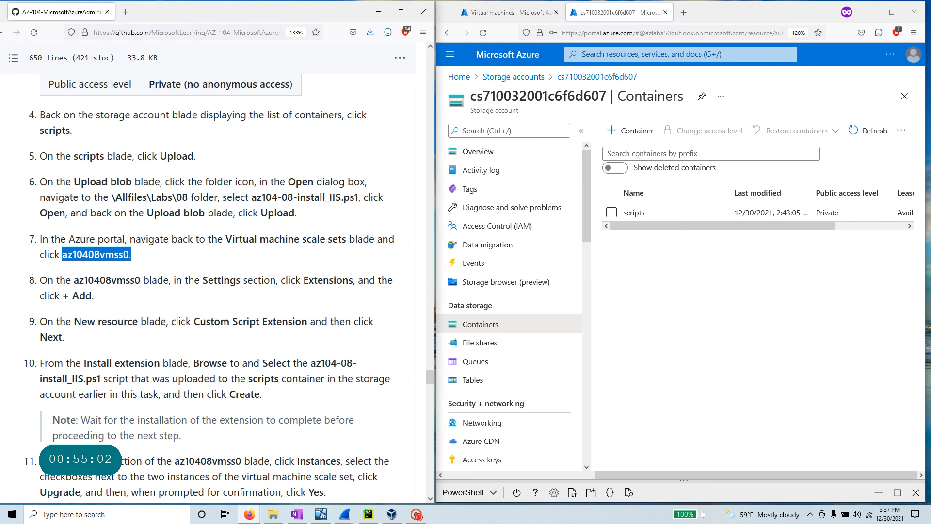
pyautogui.click(582, 54)
# - Search for az10408vmss0 and open its Extensions page
pyautogui.hotkey('ctrl', 'v')
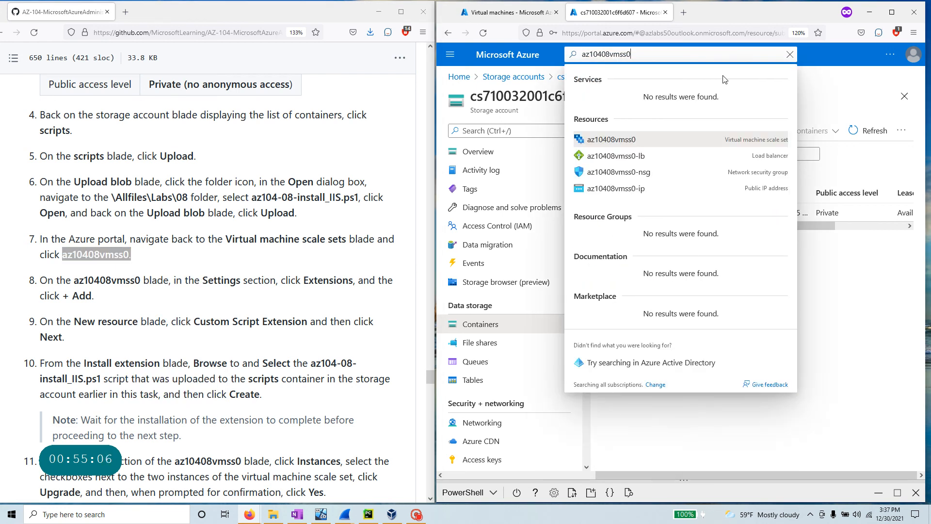
pyautogui.click(612, 140)
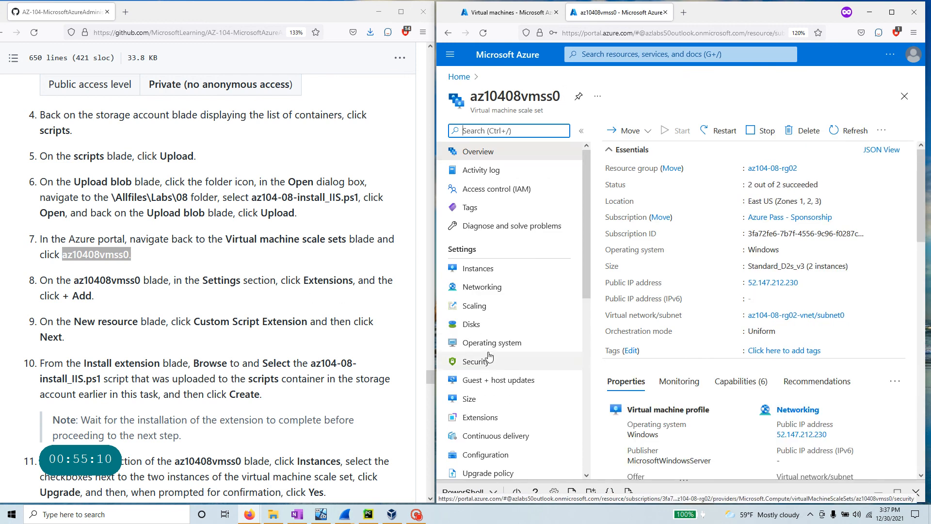
pyautogui.scroll(-6, 494, 370)
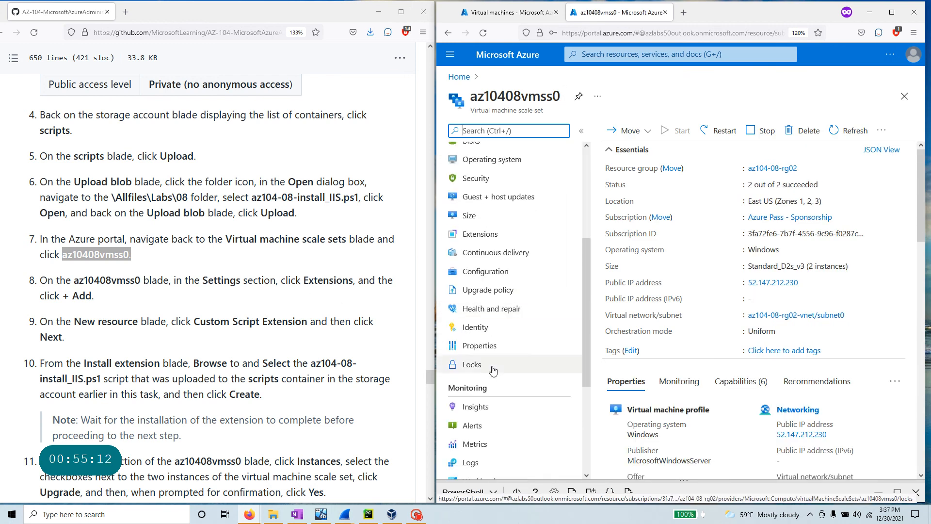
pyautogui.scroll(4, 493, 371)
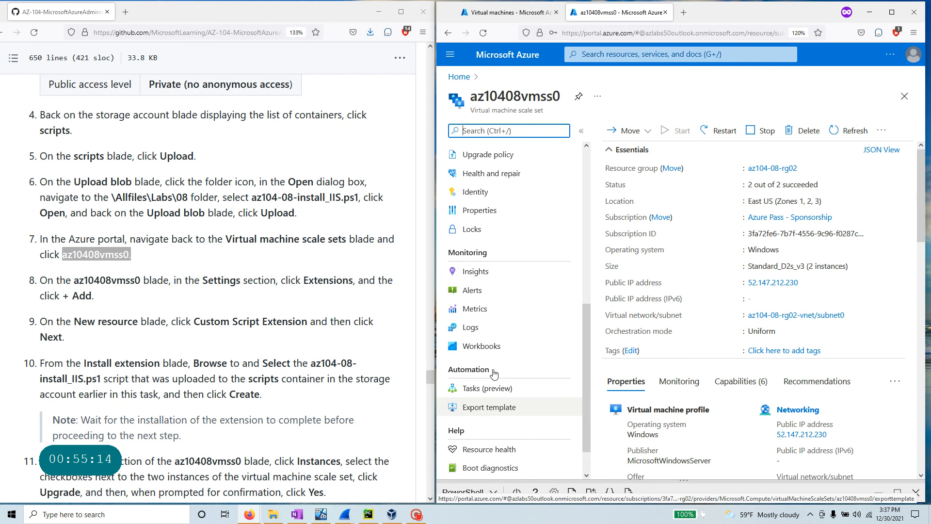
pyautogui.scroll(2, 494, 375)
pyautogui.click(490, 304)
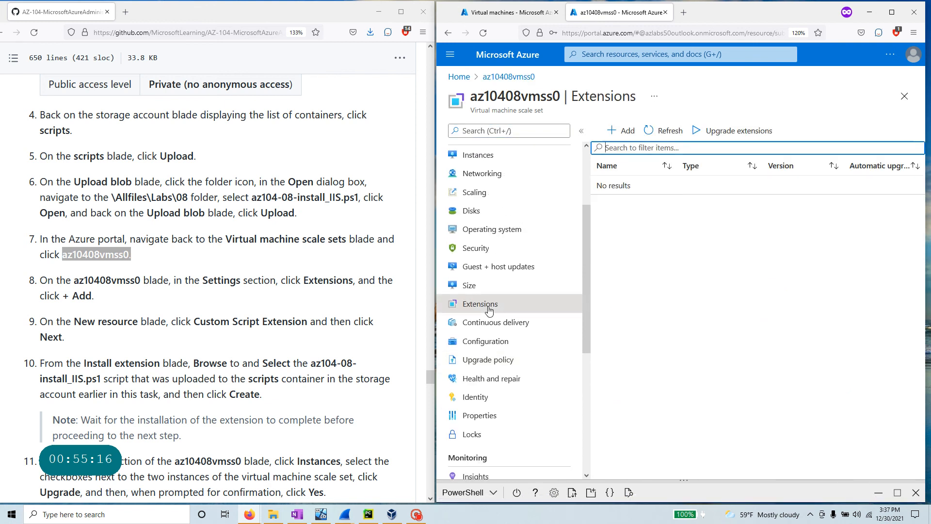
# - Add a Custom Script Extension that runs scripts/az104-08-install_IIS.ps1
pyautogui.click(625, 131)
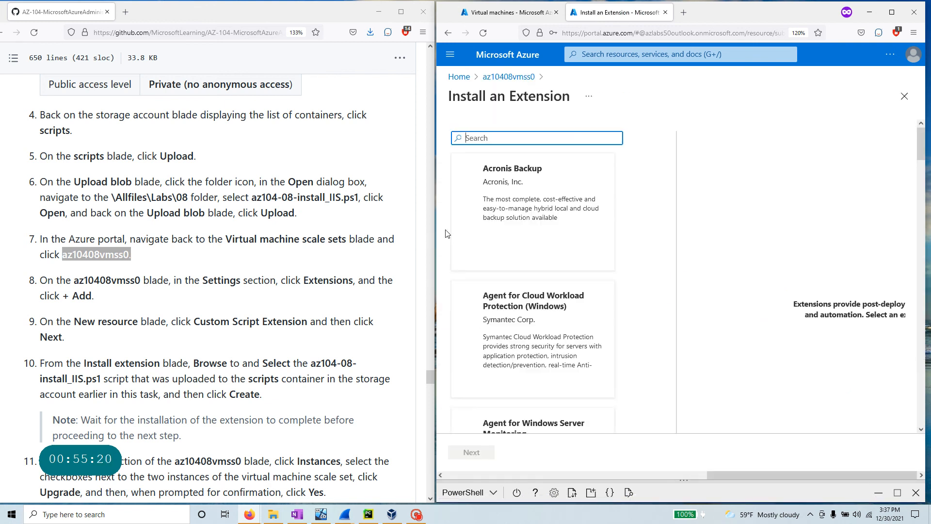
pyautogui.write('cust')
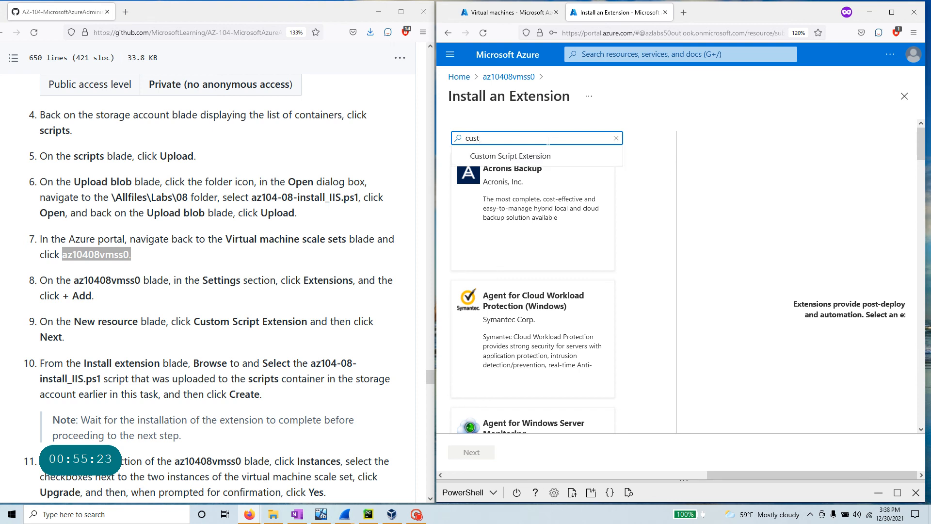
pyautogui.click(522, 156)
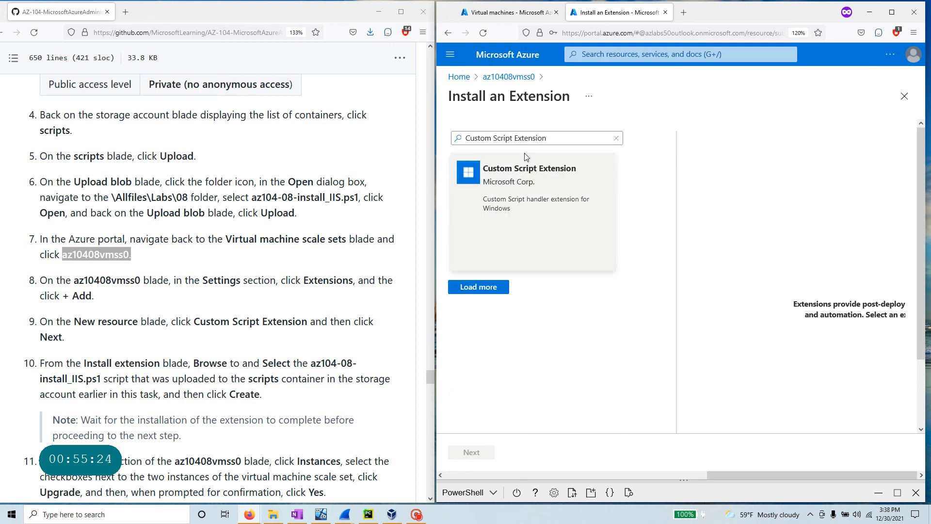
pyautogui.click(514, 190)
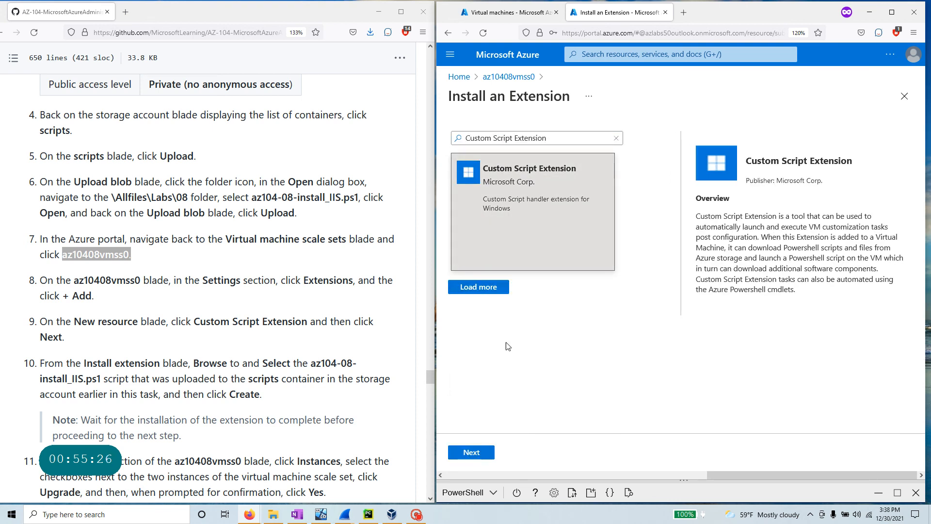
pyautogui.click(475, 454)
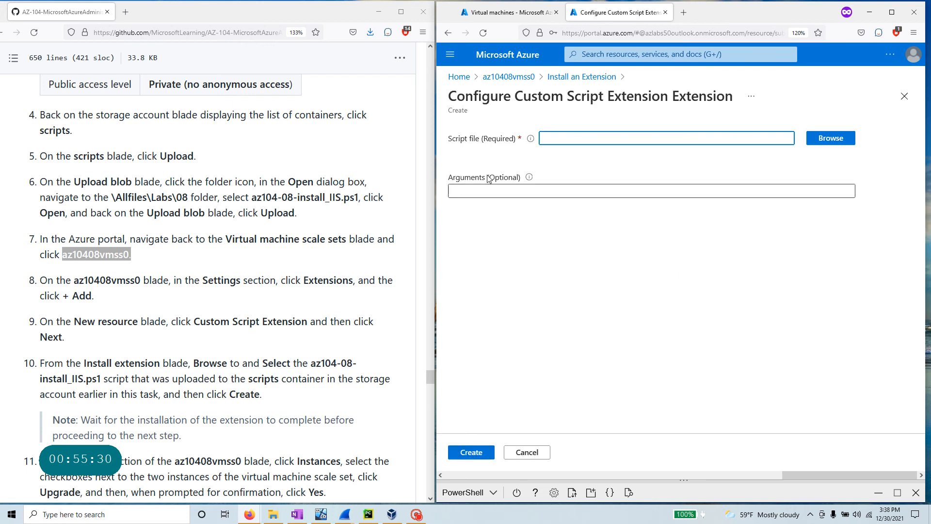
pyautogui.click(825, 142)
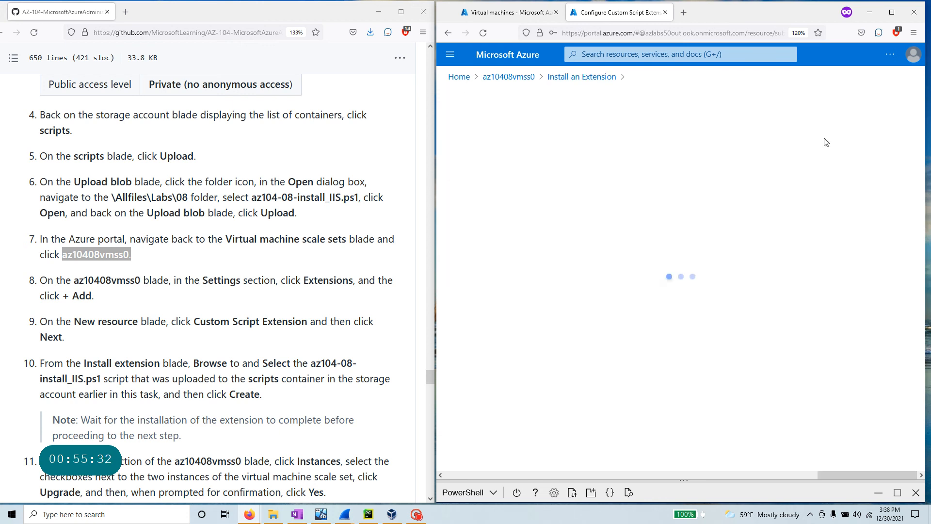
pyautogui.click(489, 192)
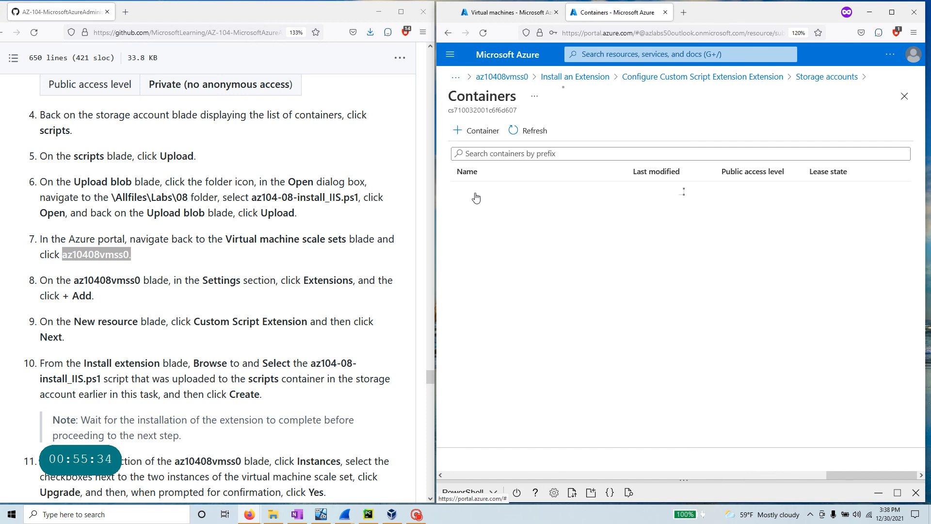
pyautogui.click(468, 194)
pyautogui.click(514, 255)
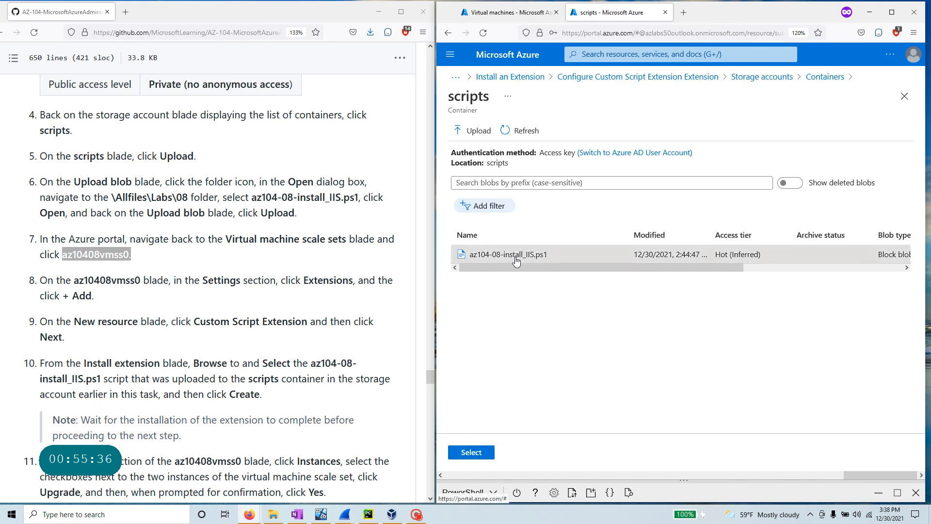
pyautogui.click(471, 452)
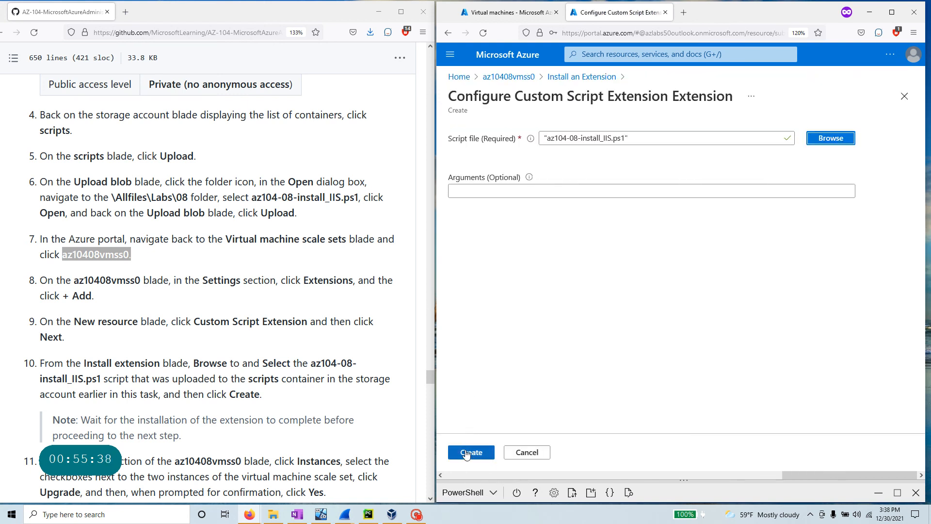
pyautogui.click(472, 454)
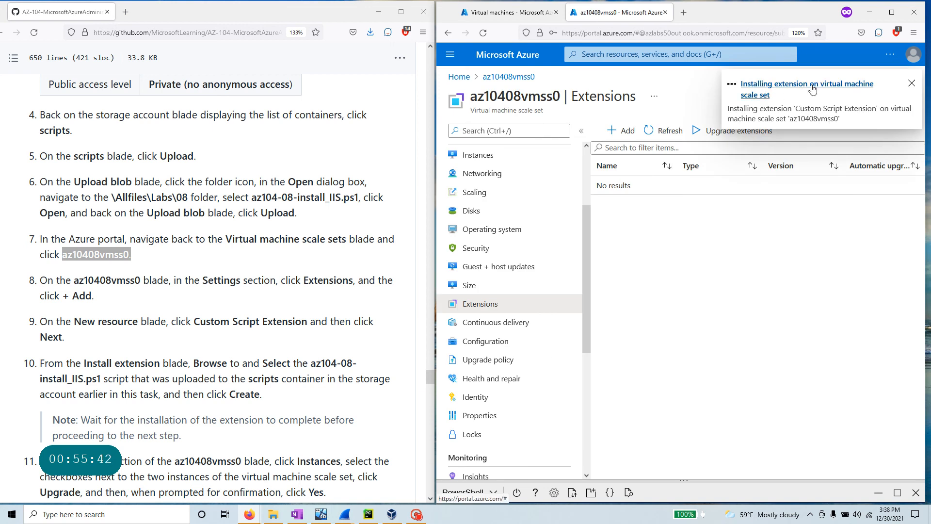
# - Review the guide's note about waiting for the extension installation to finish
pyautogui.scroll(-2, 148, 353)
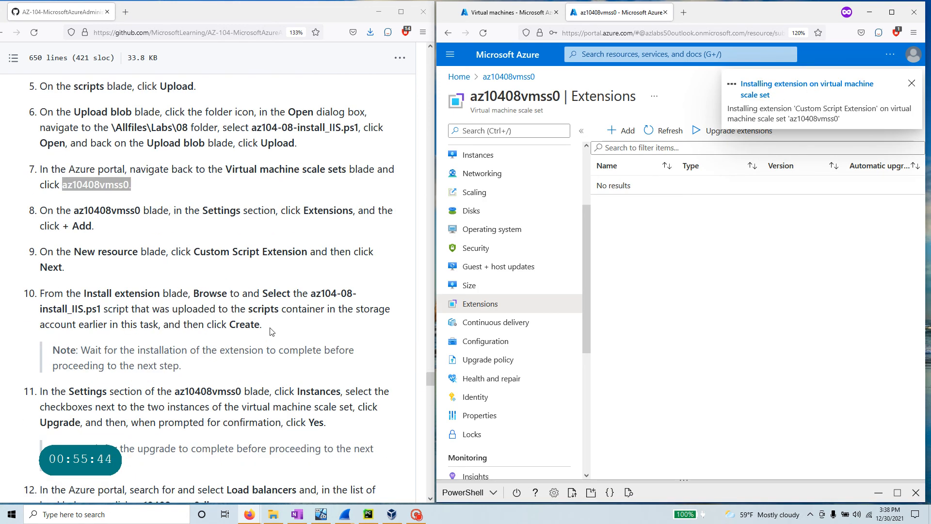
pyautogui.moveTo(273, 332); pyautogui.dragTo(37, 293)
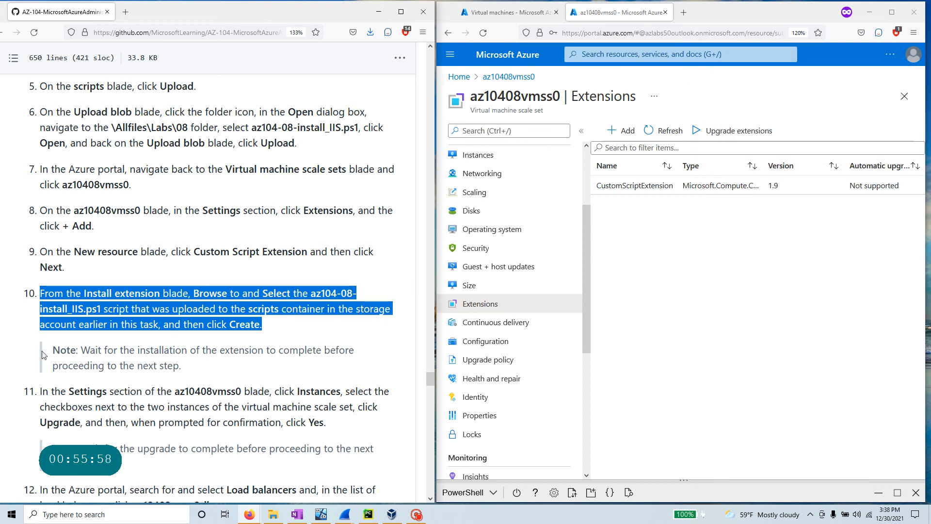
pyautogui.scroll(-3, 252, 314)
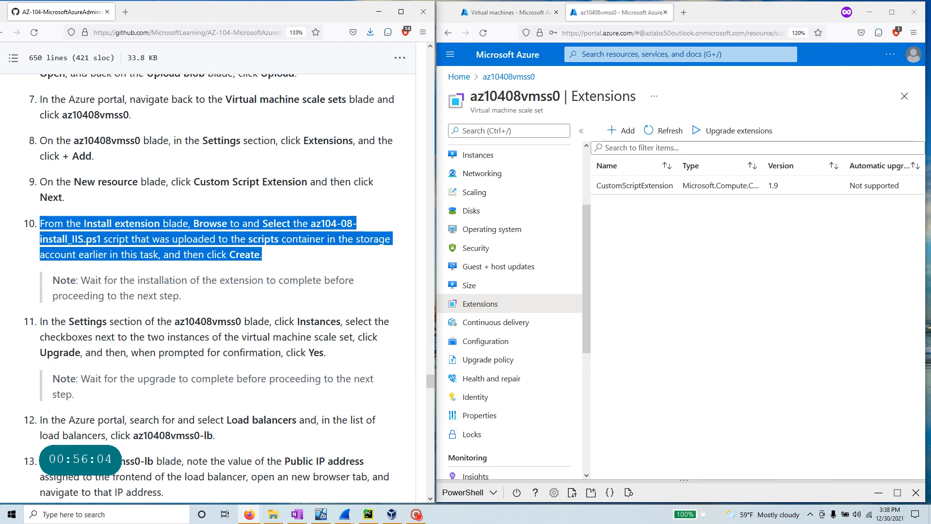
pyautogui.moveTo(90, 280); pyautogui.dragTo(206, 303)
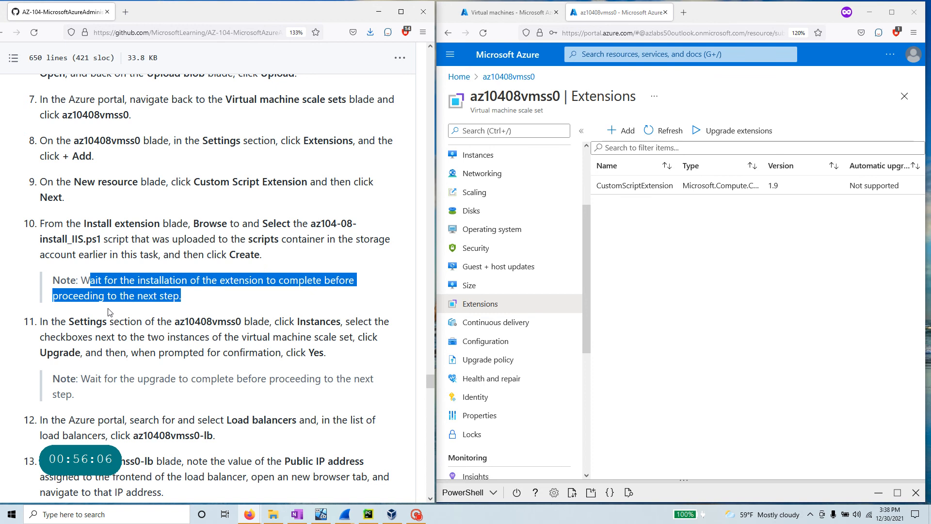
pyautogui.scroll(-3, 170, 396)
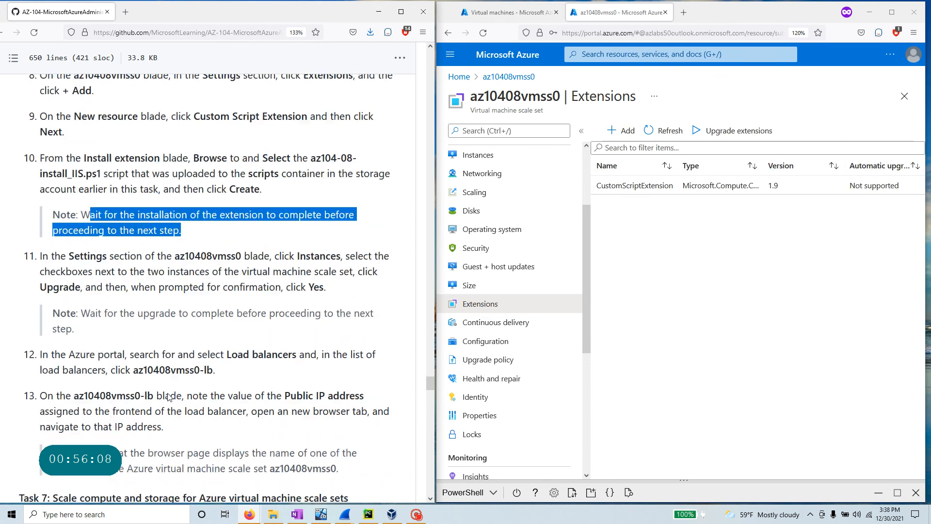
pyautogui.scroll(4, 513, 289)
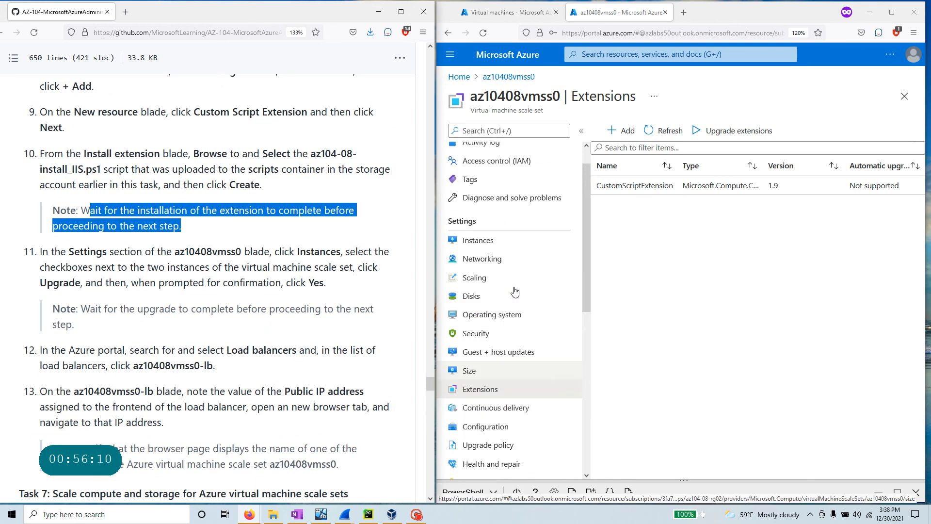
pyautogui.doubleClick(443, 255)
pyautogui.moveTo(442, 256); pyautogui.dragTo(62, 274)
pyautogui.click(62, 275)
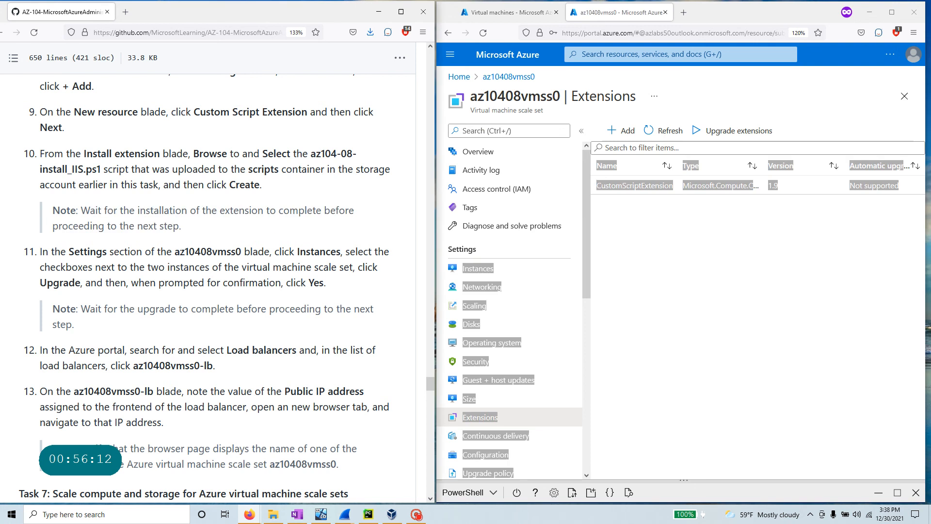
pyautogui.click(539, 253)
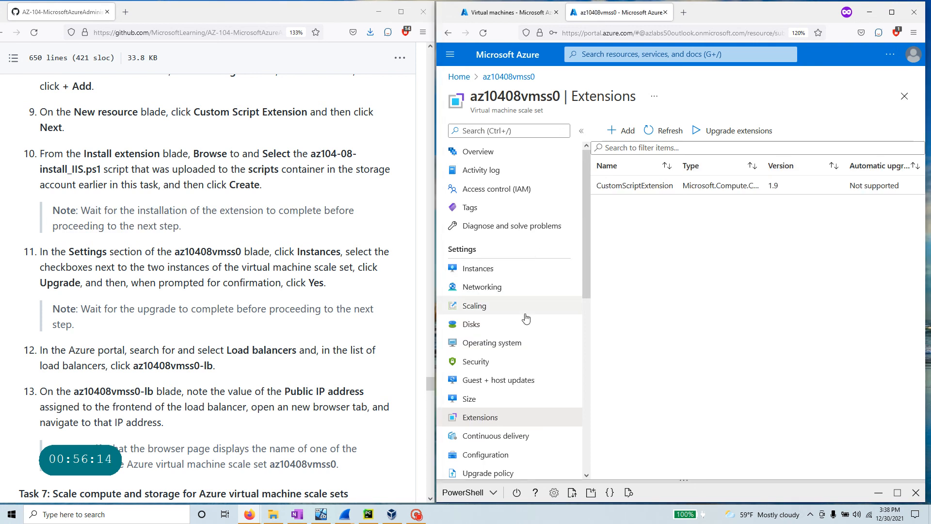
# - Select both az10408vmss0 instances and confirm upgrading them to the latest model
pyautogui.click(478, 268)
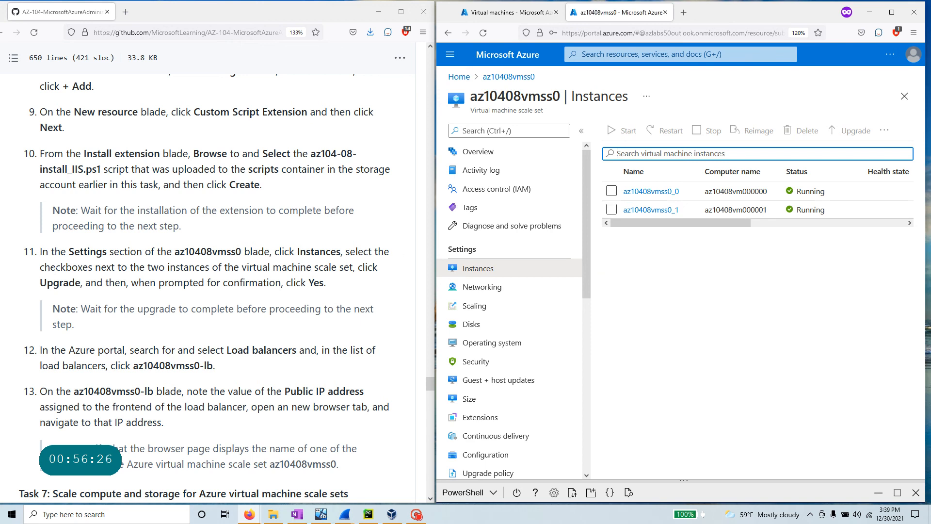
pyautogui.click(613, 190)
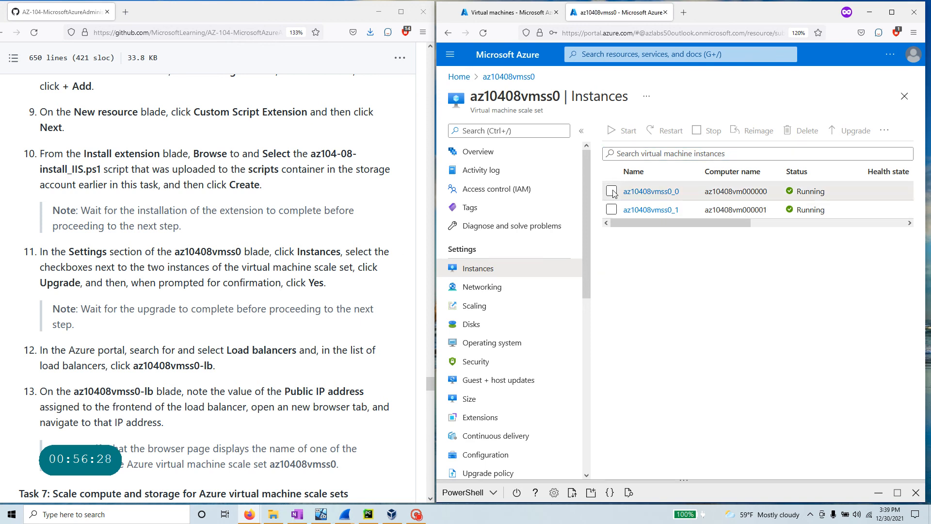
pyautogui.click(612, 191)
pyautogui.click(612, 210)
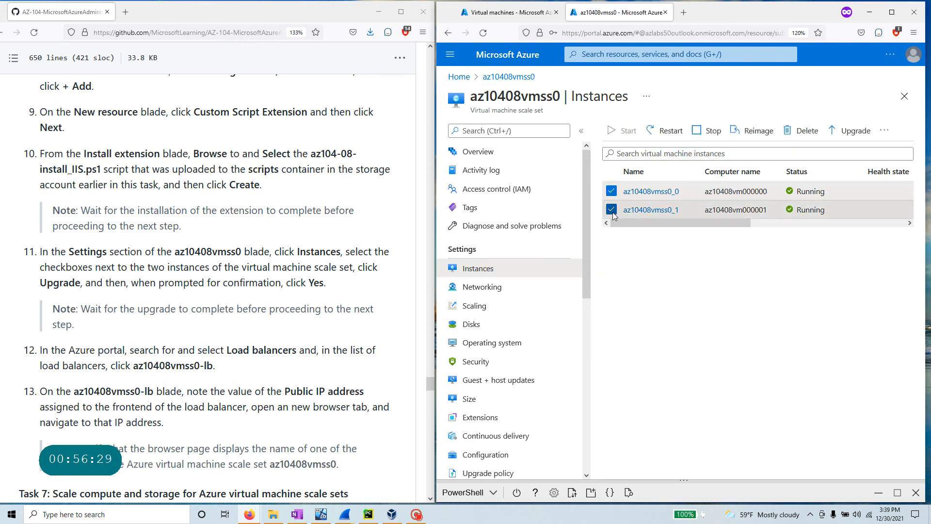
pyautogui.click(857, 131)
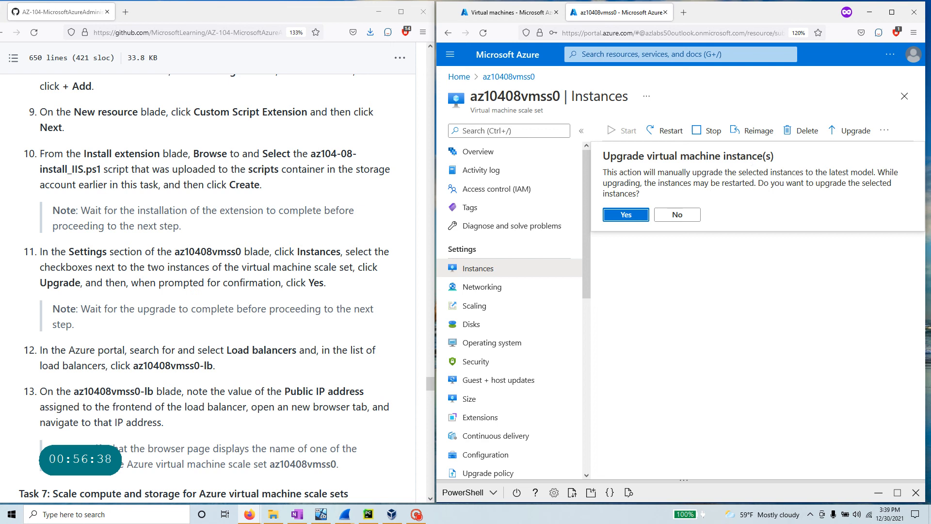
pyautogui.moveTo(641, 194); pyautogui.dragTo(605, 172)
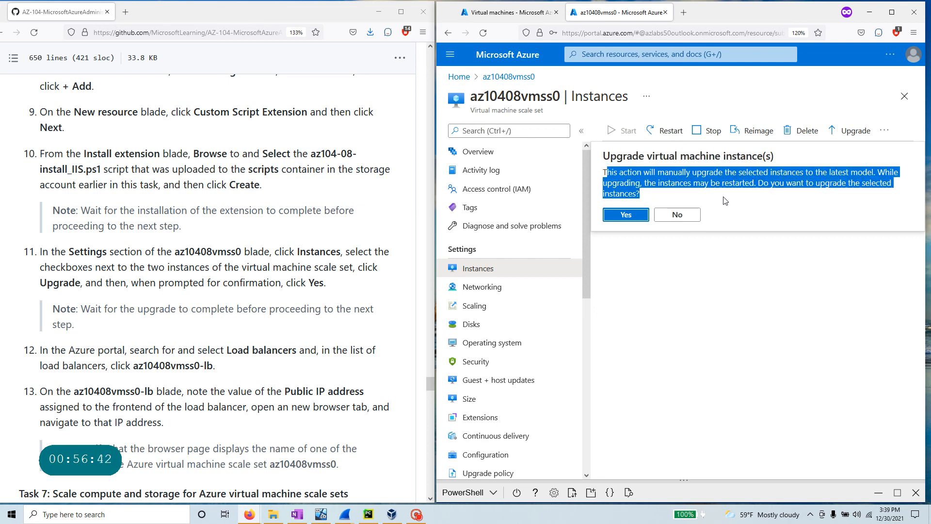
pyautogui.click(627, 215)
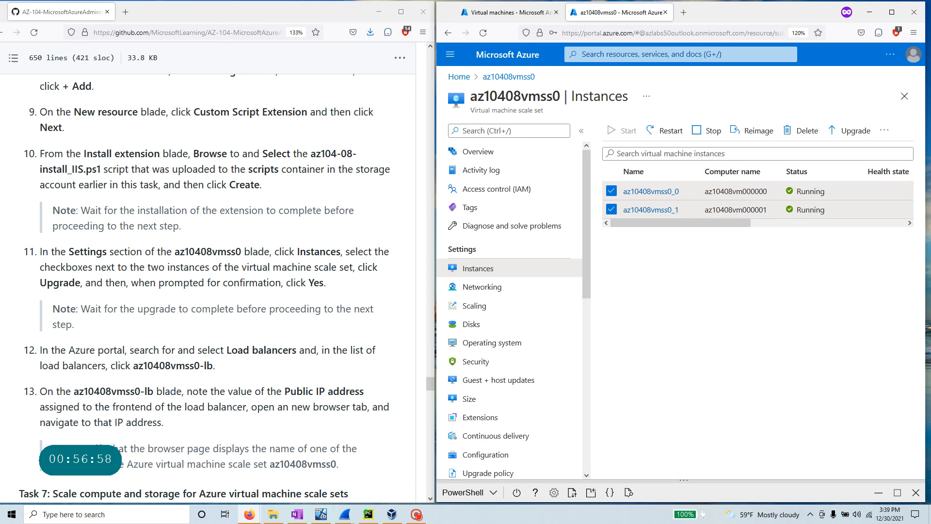
pyautogui.moveTo(75, 324); pyautogui.dragTo(18, 254)
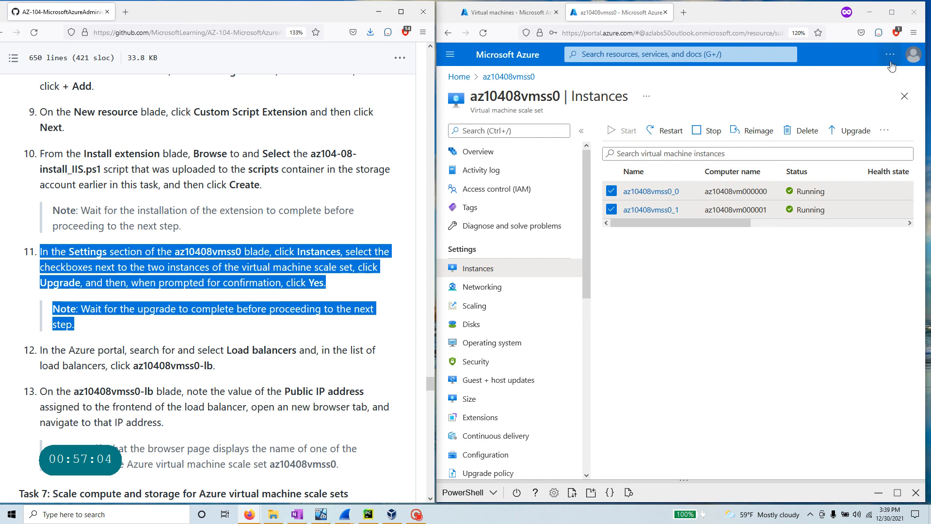
pyautogui.click(892, 12)
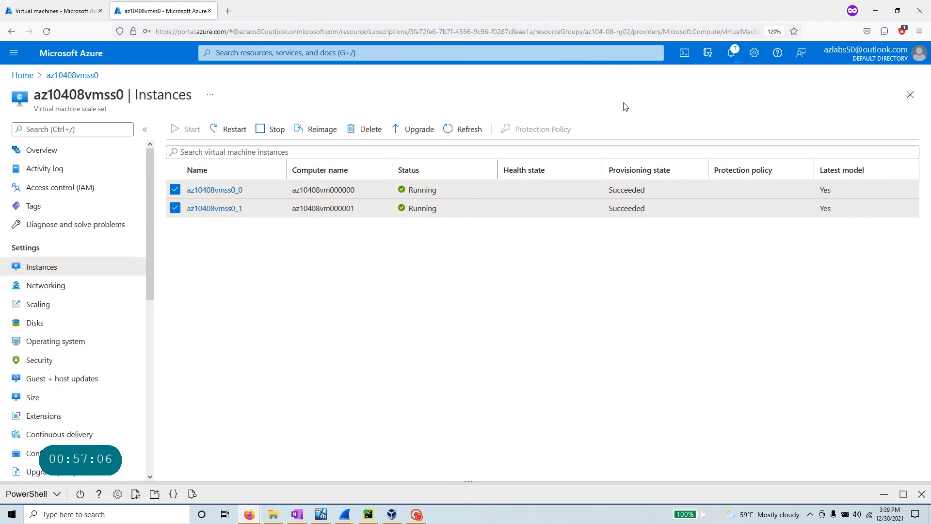
# - Watch Notifications until 'Upgraded virtual machine instances' appears for both instances
pyautogui.click(726, 52)
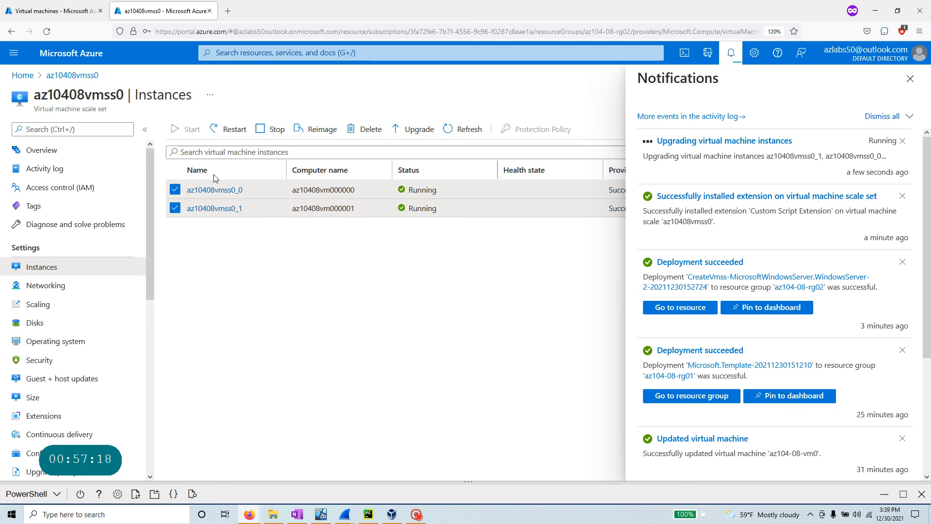
pyautogui.click(416, 515)
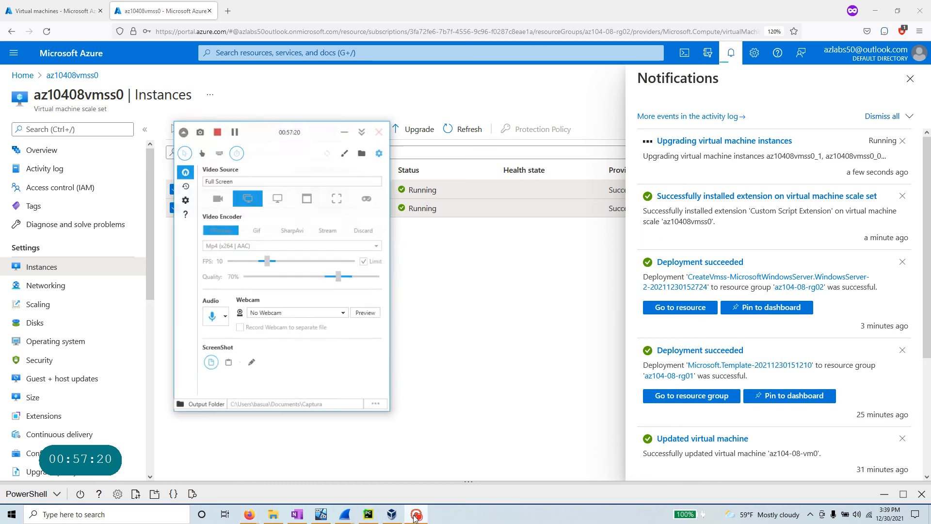
pyautogui.click(232, 128)
pyautogui.click(232, 128)
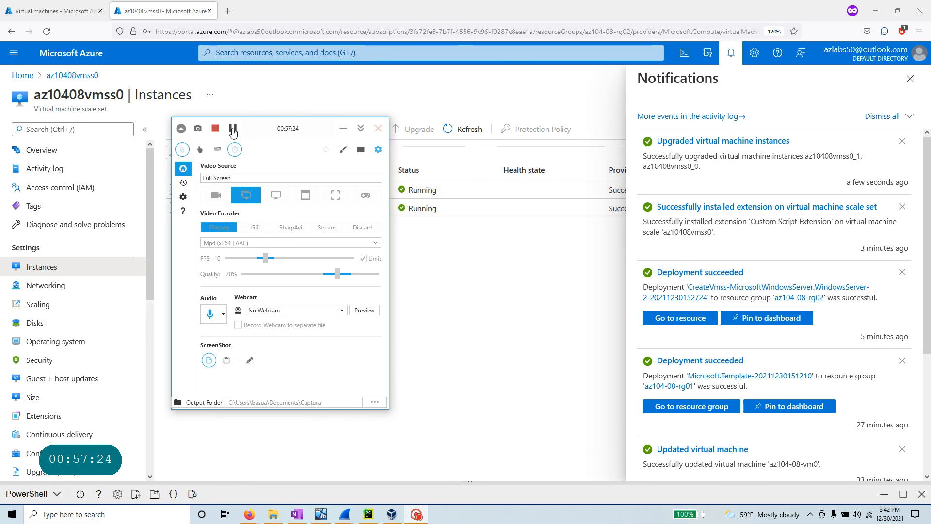
pyautogui.moveTo(702, 167); pyautogui.dragTo(633, 152)
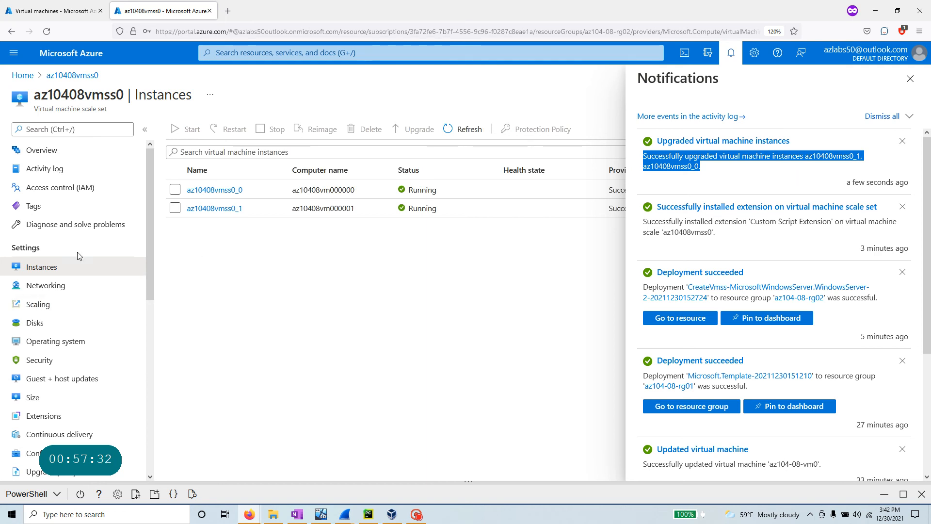
pyautogui.click(80, 289)
# - Check the custom-allow-http rule allows port 80, then return to the az10408vmss0 overview
pyautogui.click(889, 94)
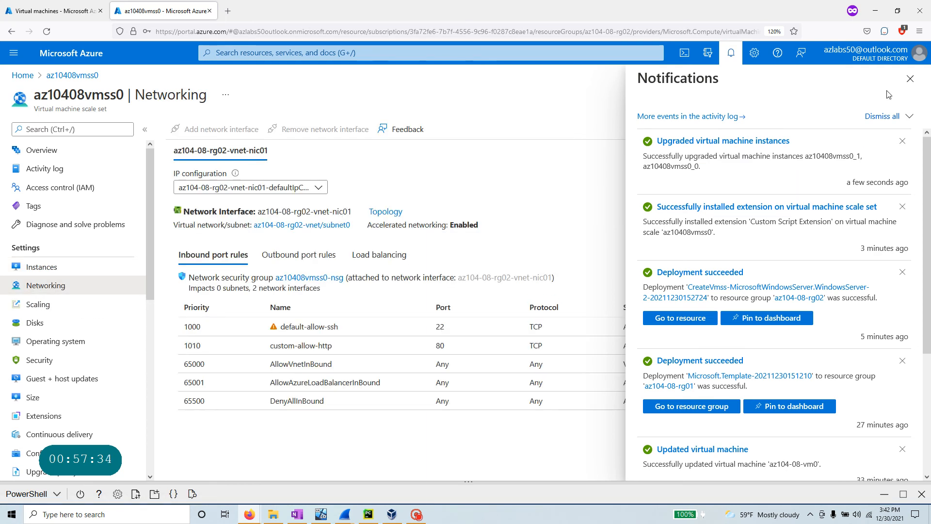
pyautogui.click(911, 79)
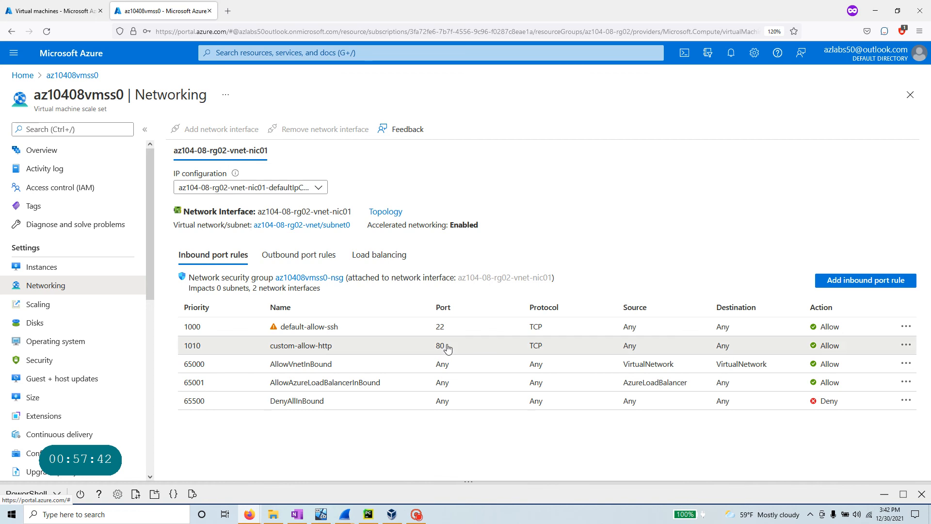
pyautogui.moveTo(444, 346); pyautogui.dragTo(433, 347)
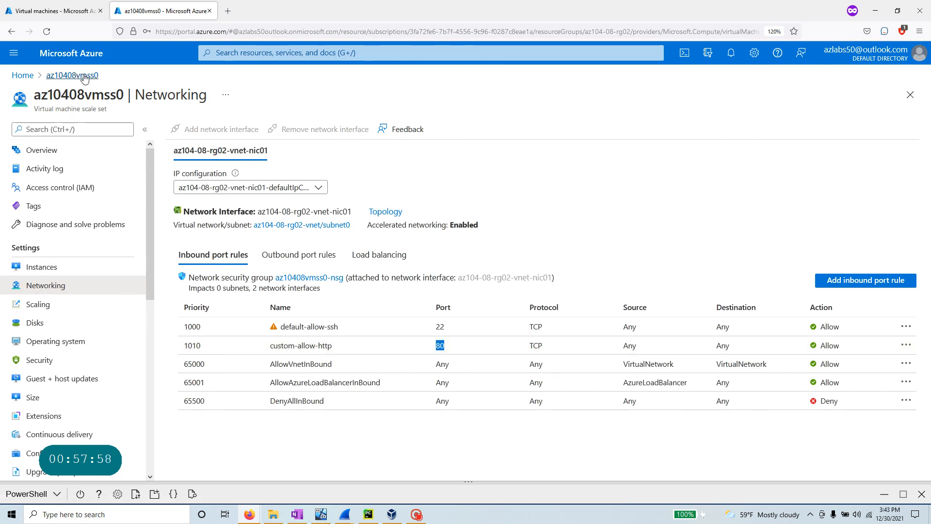
pyautogui.click(54, 152)
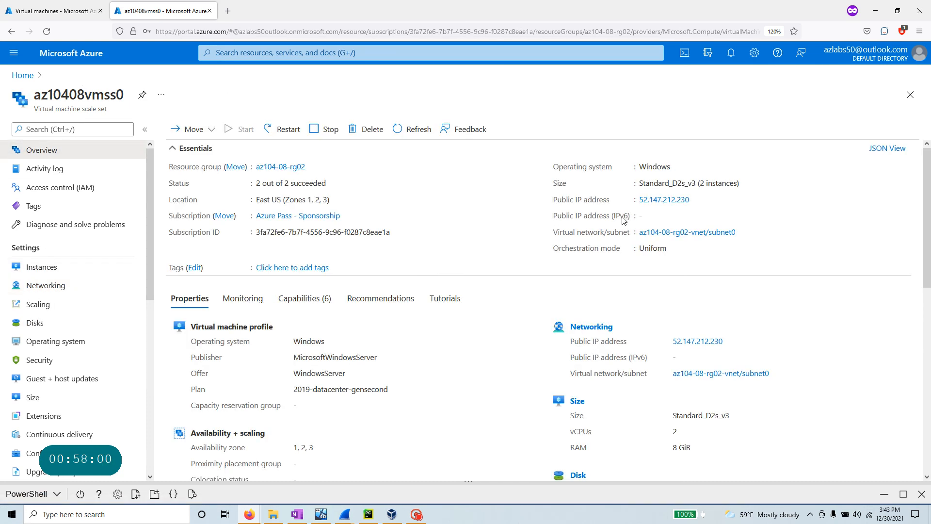
pyautogui.hotkey('ctrl', 't')
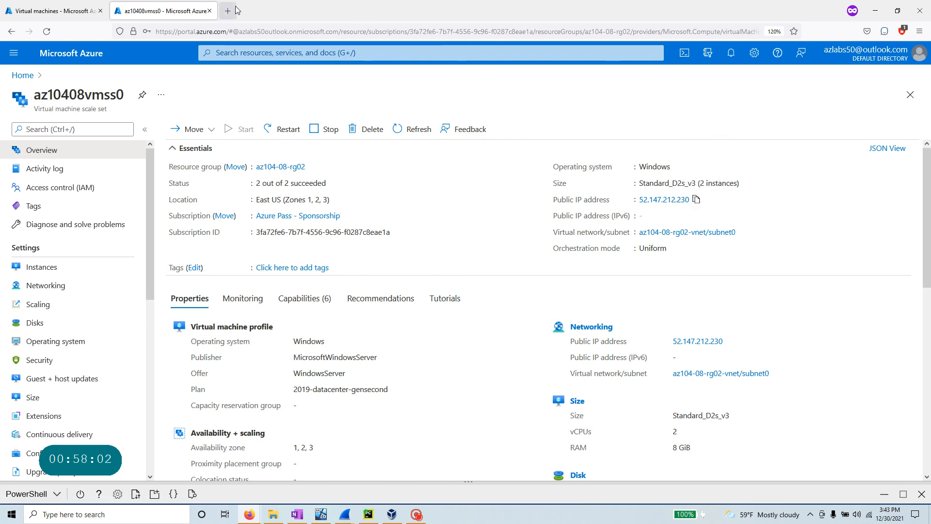
# - Load 52.147.212.230 and reload it, confirming instance az10408vm000001 responds
pyautogui.write('52.147.212.230')
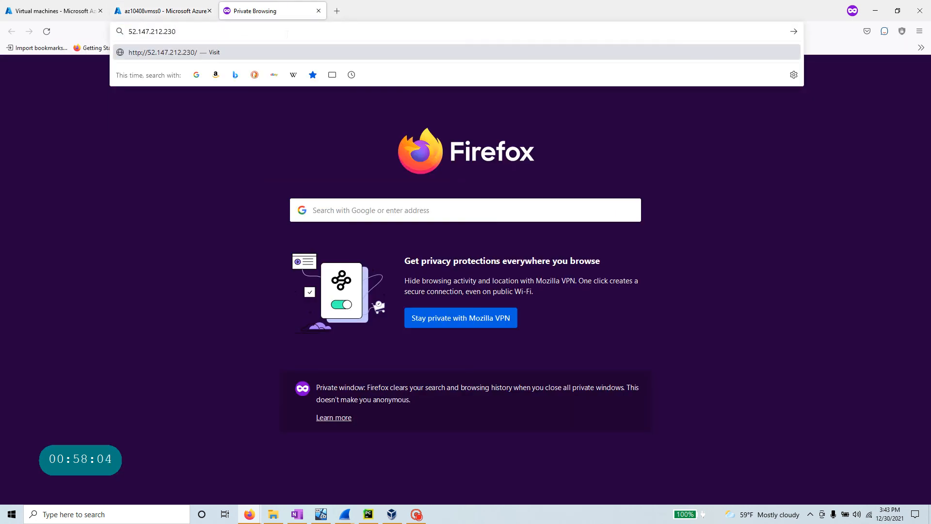
pyautogui.press('Return')
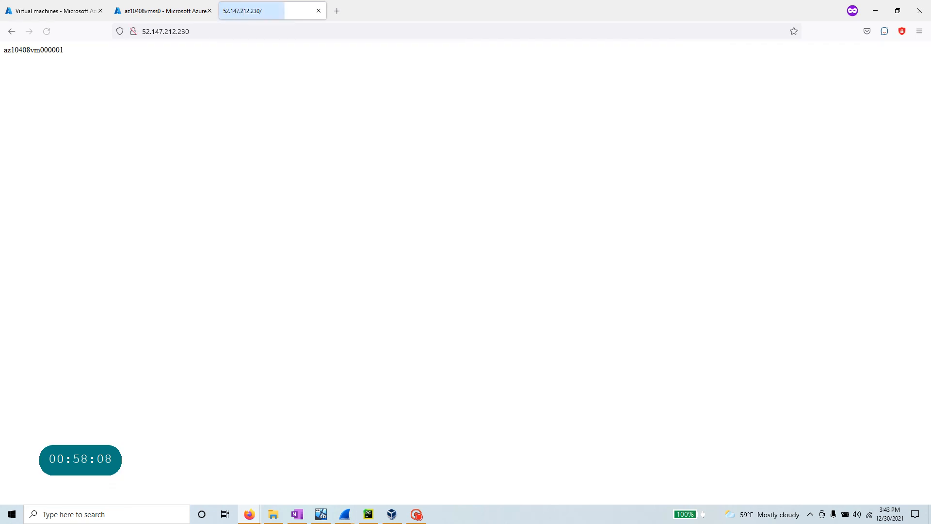
pyautogui.moveTo(77, 53); pyautogui.dragTo(1, 57)
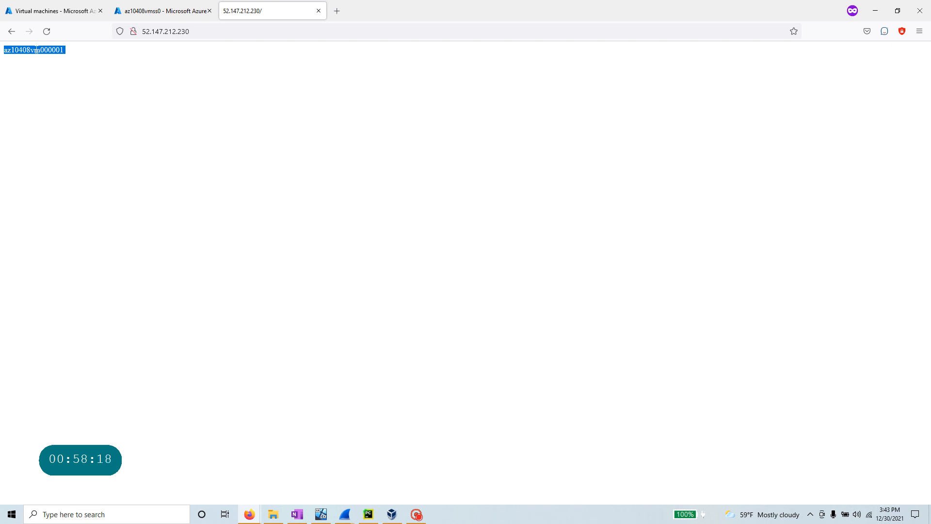
pyautogui.hotkey('ctrl', 'l')
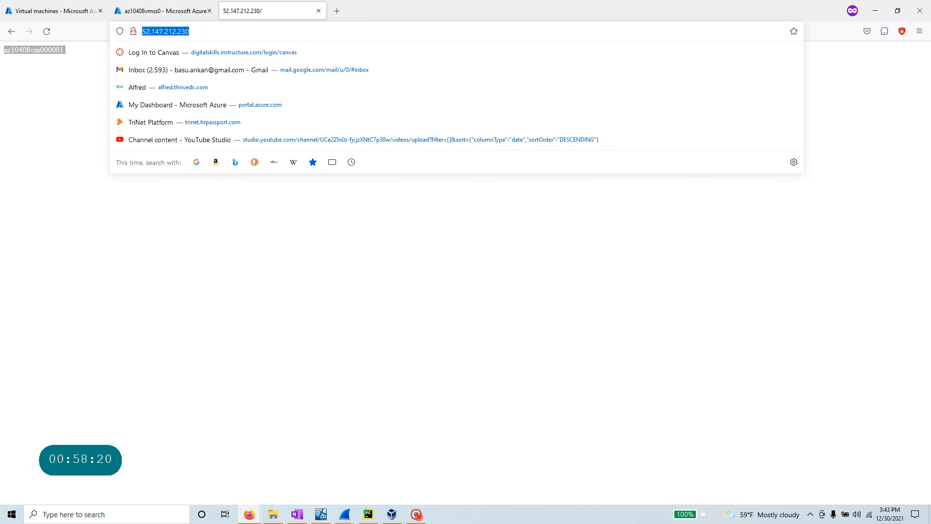
pyautogui.press('Return')
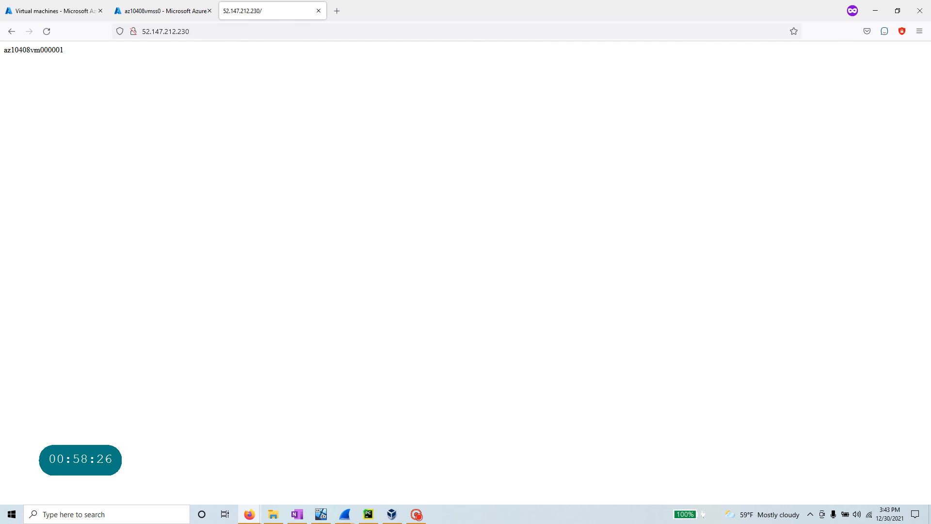
pyautogui.click(222, 31)
pyautogui.press('Return')
pyautogui.moveTo(66, 56); pyautogui.dragTo(1, 53)
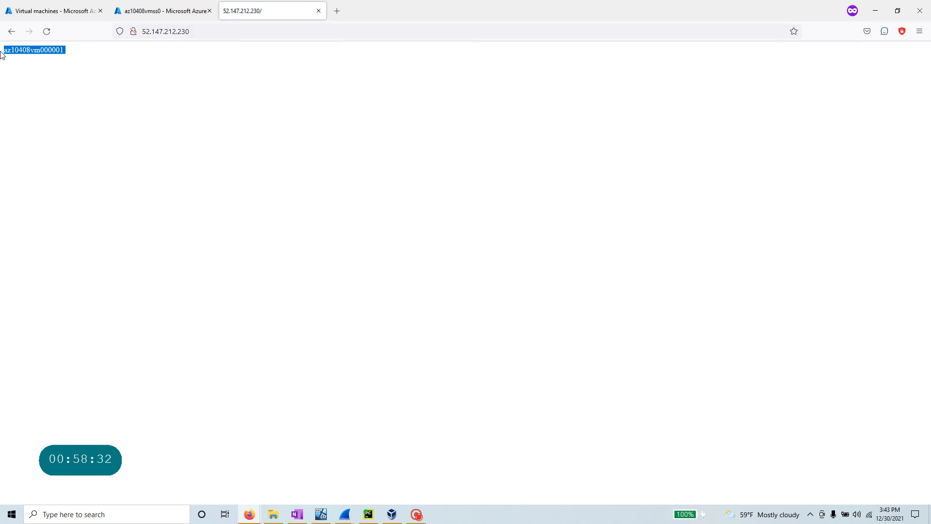
pyautogui.click(897, 11)
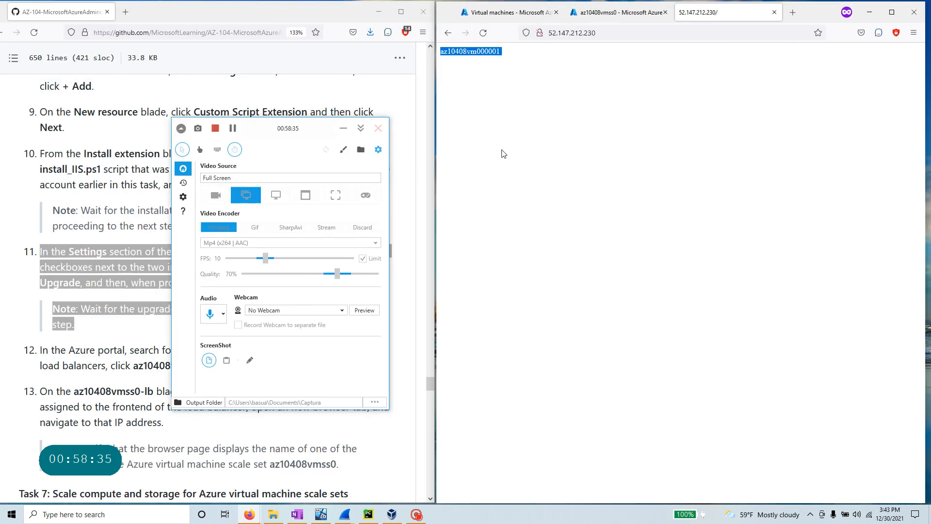
# - Read steps 11 and 12 of the lab guide about the load balancer
pyautogui.click(344, 128)
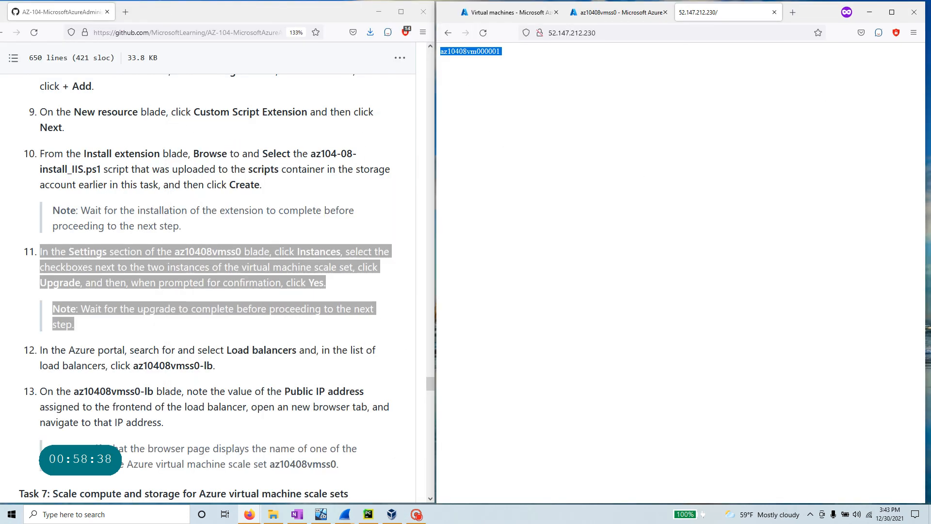
pyautogui.click(200, 267)
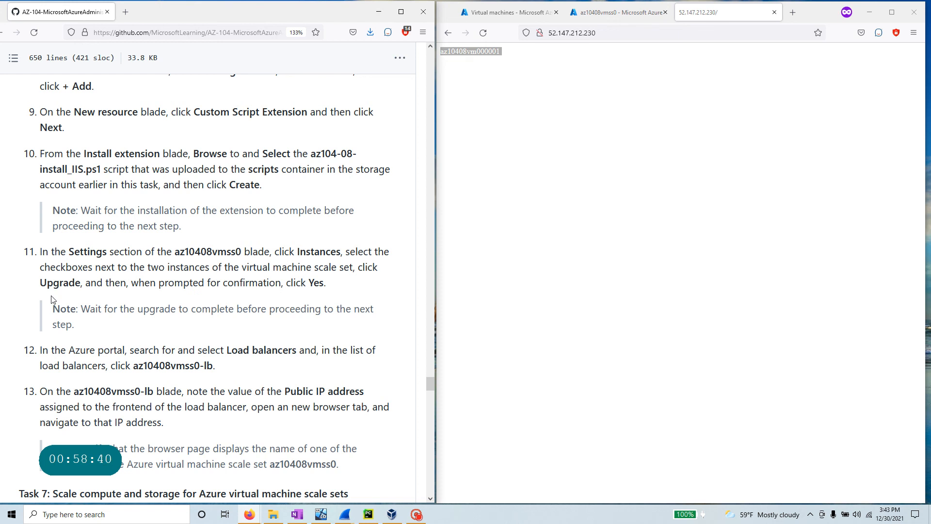
pyautogui.scroll(3, 51, 299)
pyautogui.scroll(-5, 50, 299)
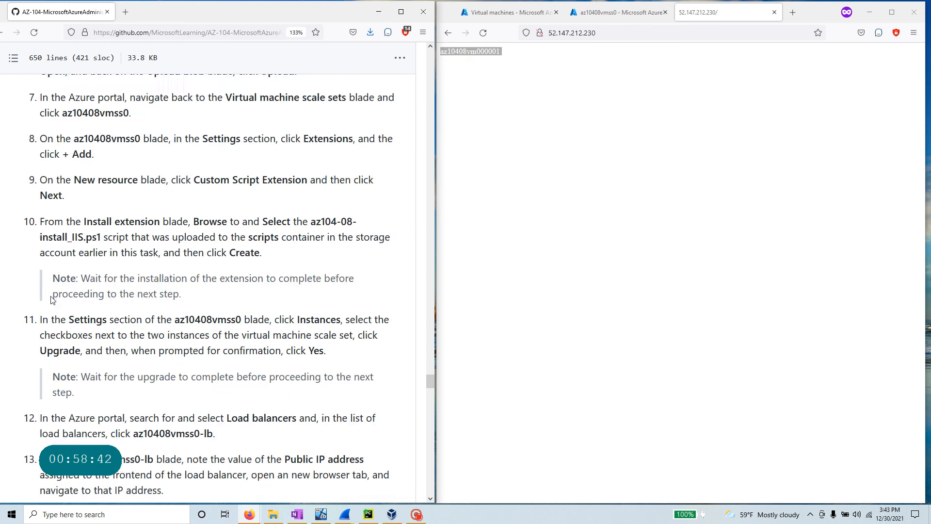
pyautogui.moveTo(79, 266); pyautogui.dragTo(16, 187)
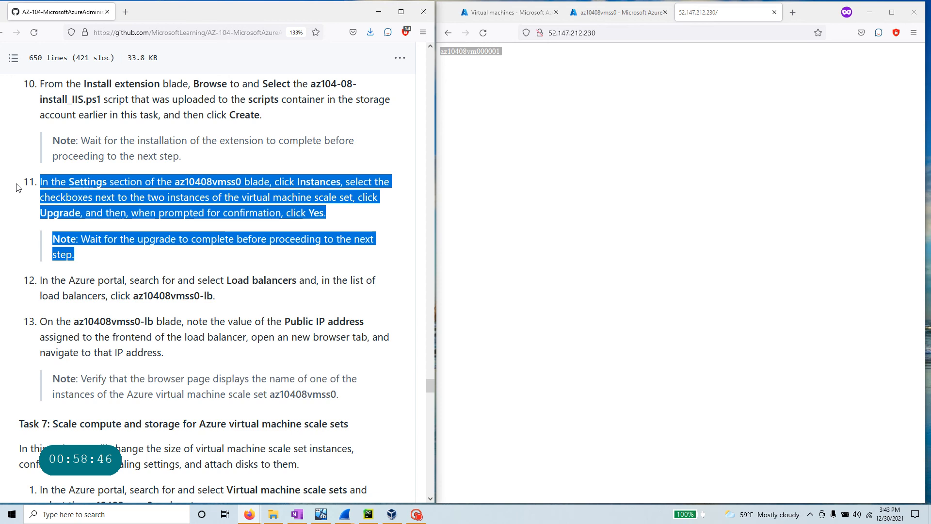
pyautogui.moveTo(217, 297); pyautogui.dragTo(20, 279)
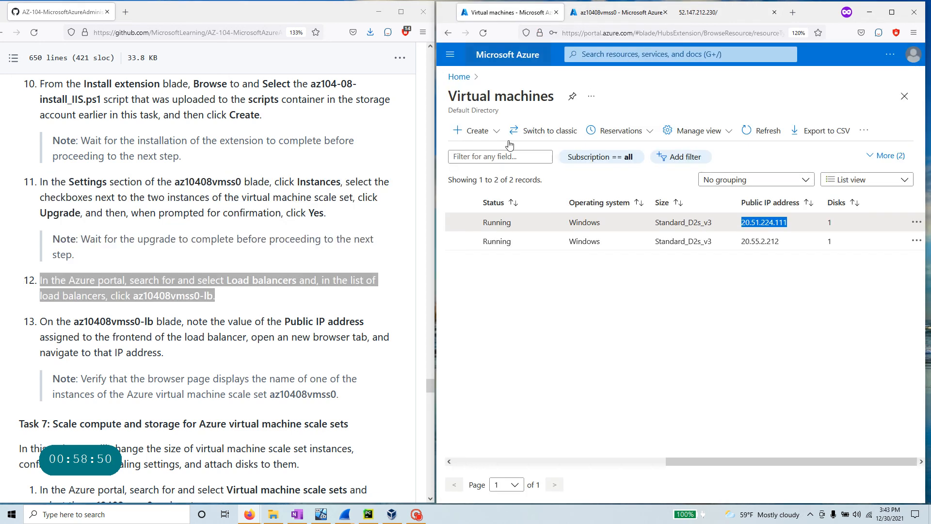
# - Copy az10408vmss0-lb from the guide and open that load balancer through portal search
pyautogui.click(509, 12)
pyautogui.click(218, 301)
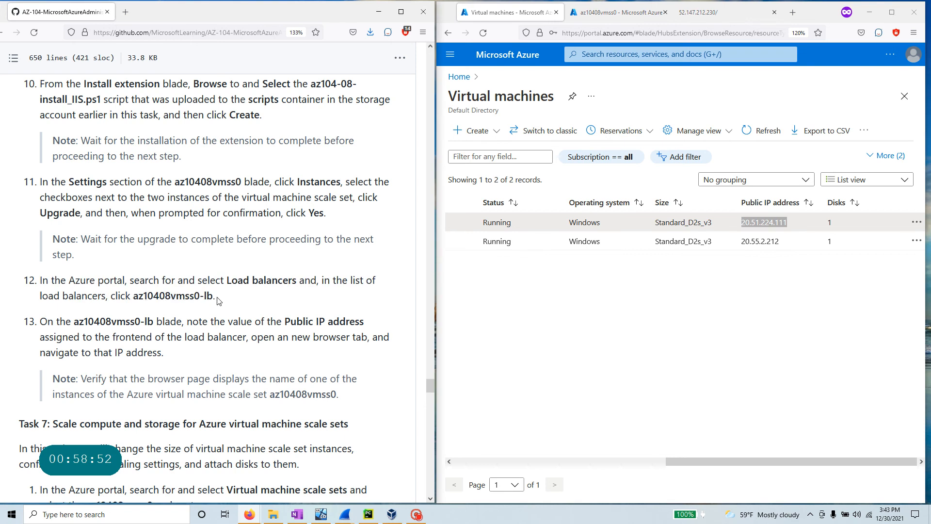
pyautogui.moveTo(214, 297); pyautogui.dragTo(131, 296)
pyautogui.rightClick(141, 296)
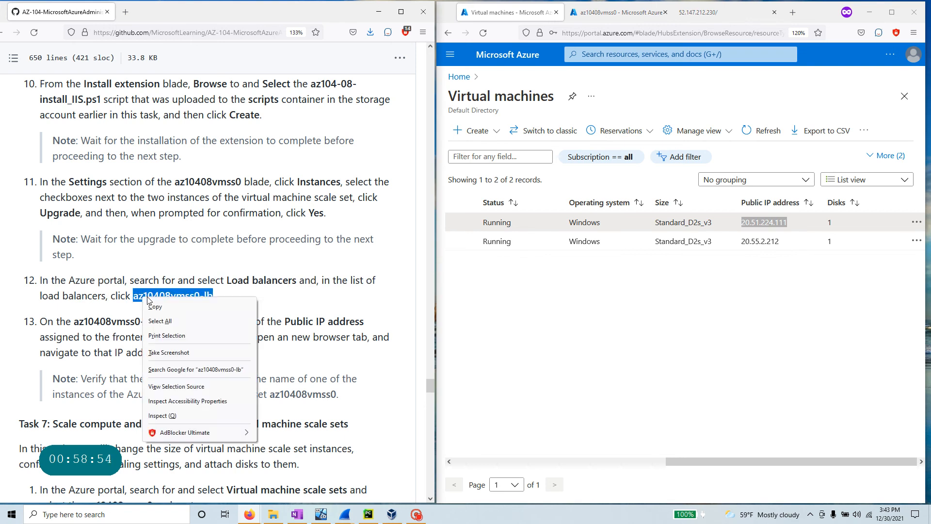
pyautogui.click(160, 304)
pyautogui.click(605, 53)
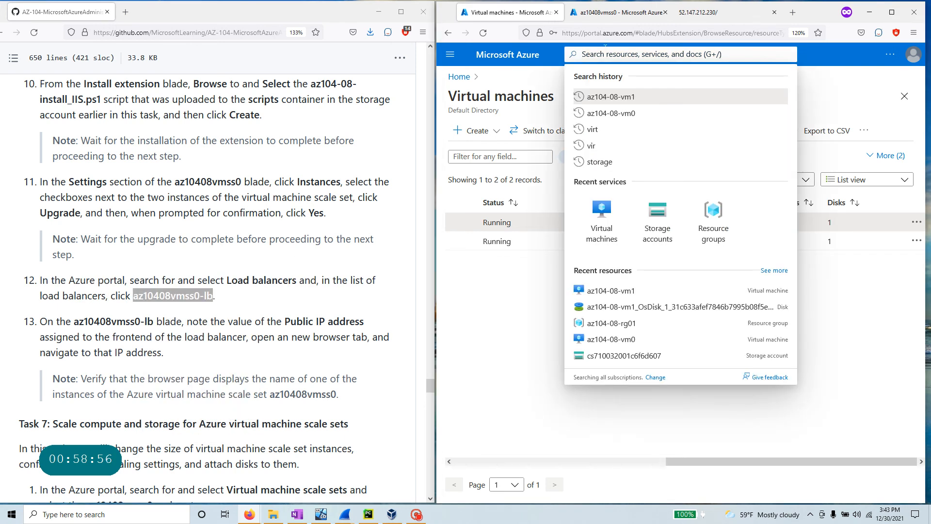
pyautogui.hotkey('ctrl', 'v')
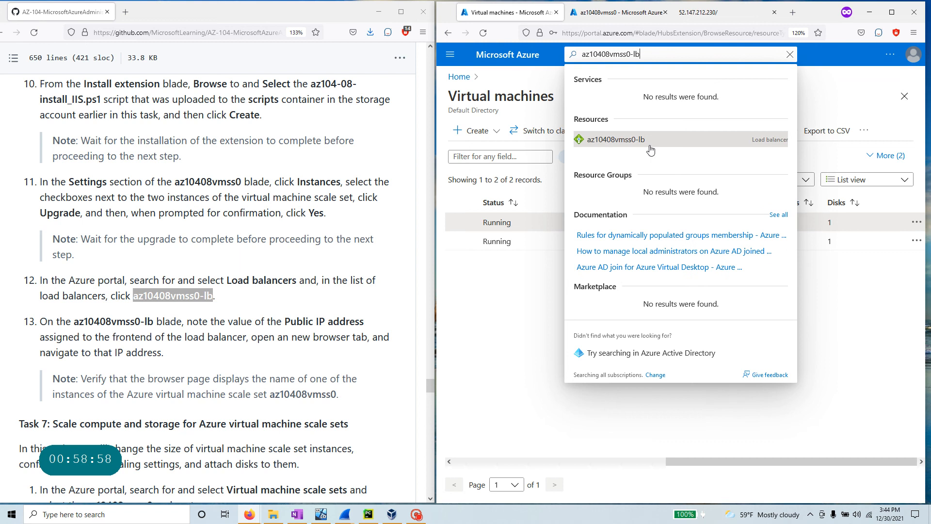
pyautogui.click(649, 145)
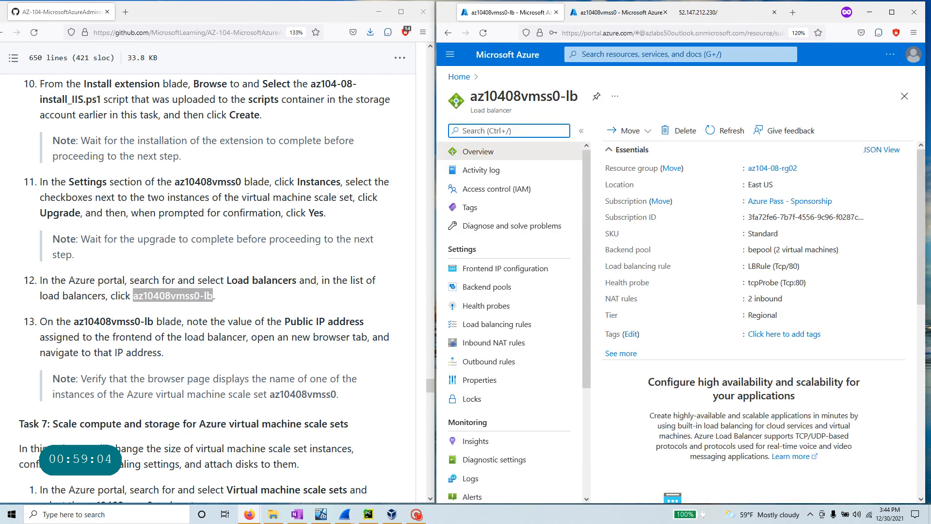
# - Maximize the portal and find every 'ip' on the az10408vmss0-lb overview
pyautogui.moveTo(187, 321); pyautogui.dragTo(367, 331)
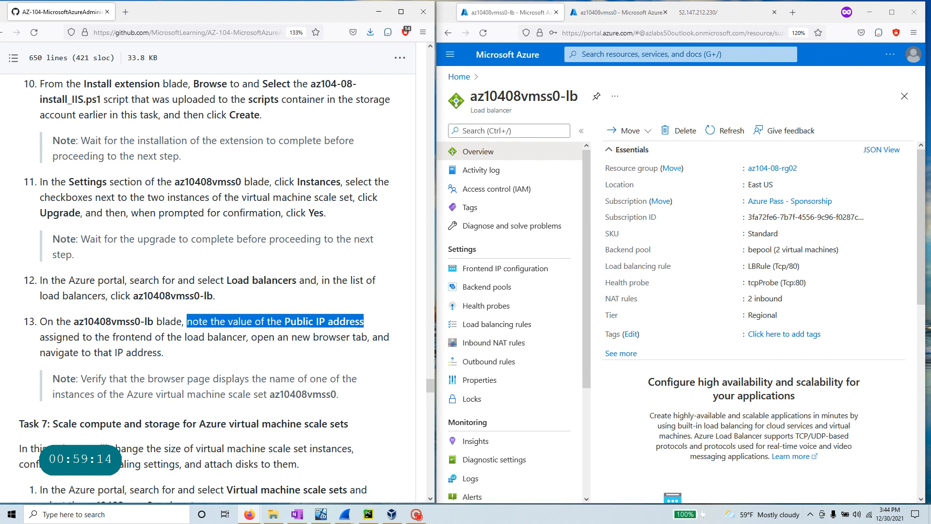
pyautogui.scroll(-4, 861, 194)
pyautogui.scroll(-4, 854, 227)
pyautogui.scroll(8, 855, 227)
pyautogui.click(893, 13)
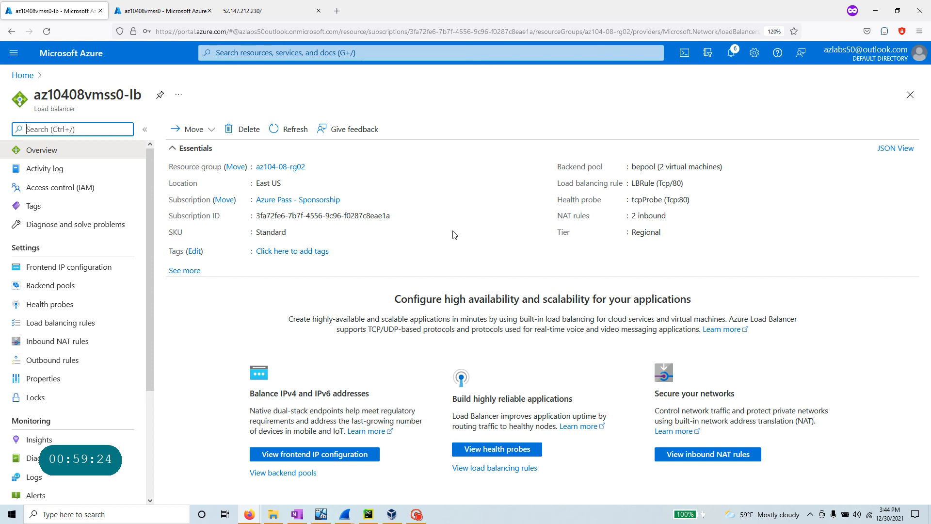
pyautogui.click(495, 211)
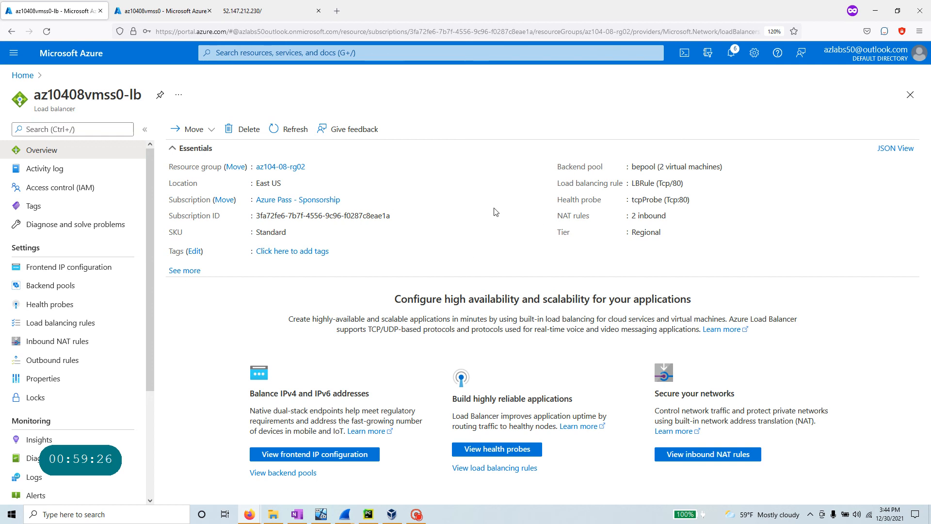
pyautogui.hotkey('ctrl', 'f')
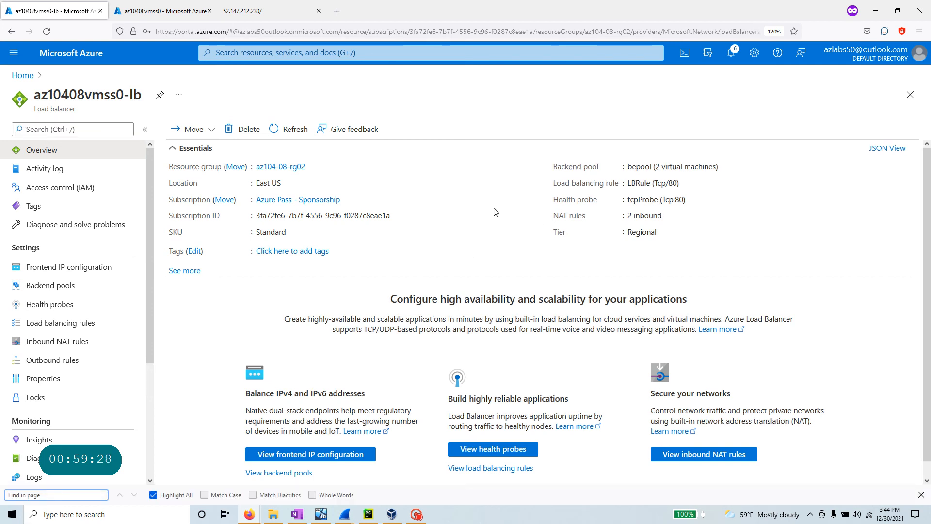
pyautogui.write('ip')
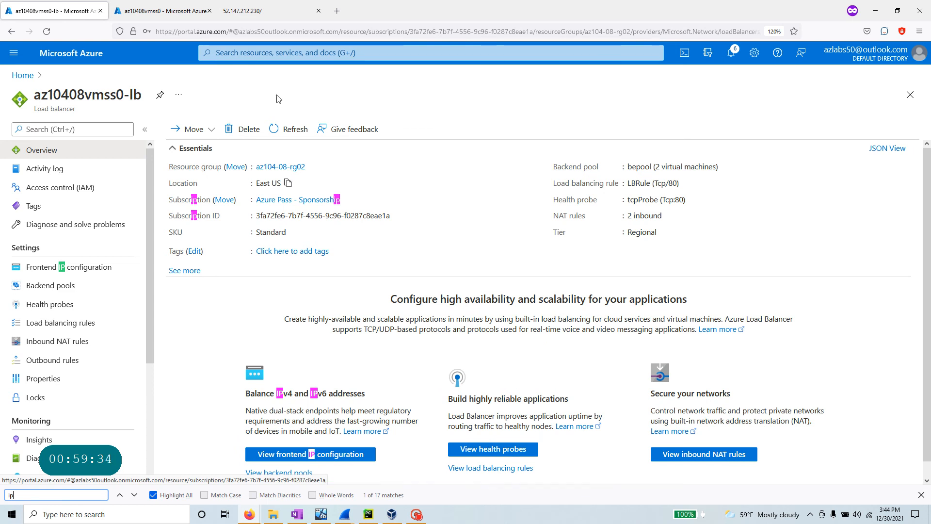
pyautogui.click(69, 271)
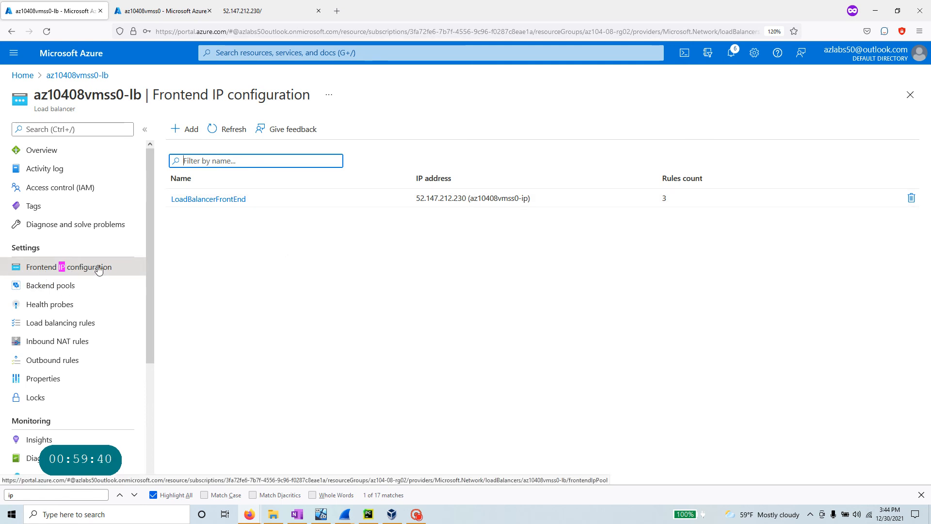
pyautogui.moveTo(417, 198); pyautogui.dragTo(458, 198)
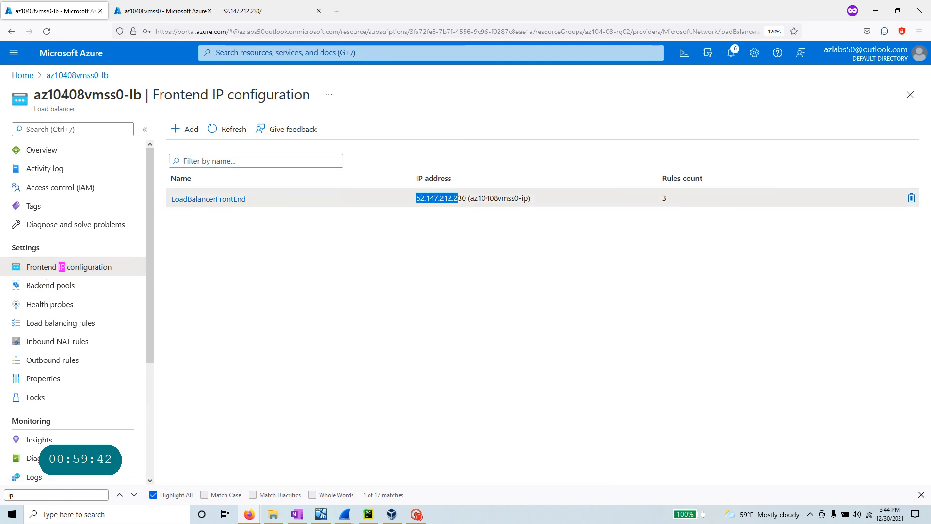
pyautogui.rightClick(458, 199)
pyautogui.click(480, 208)
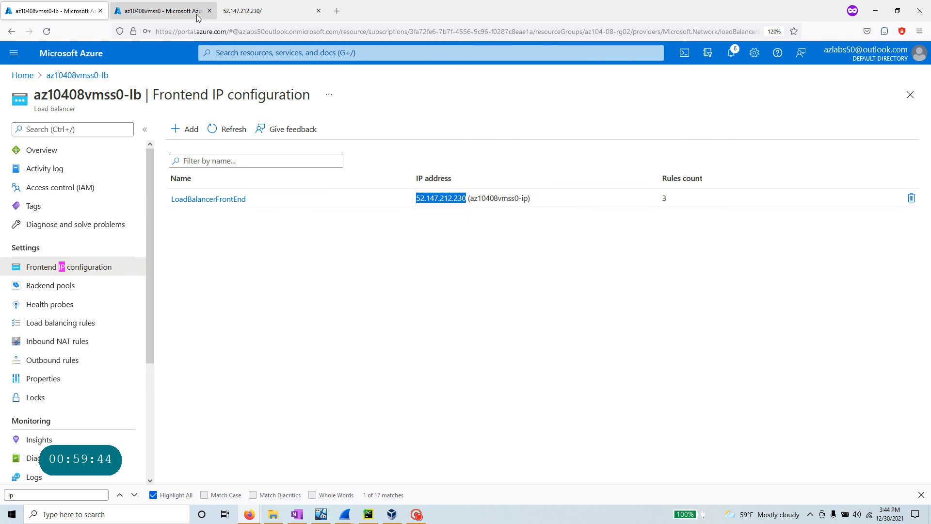
pyautogui.click(259, 14)
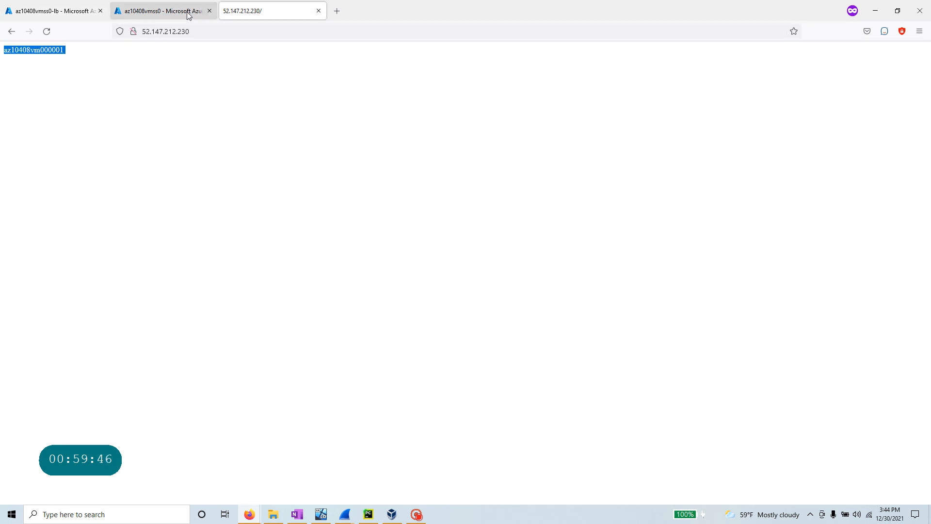
pyautogui.press('alt')
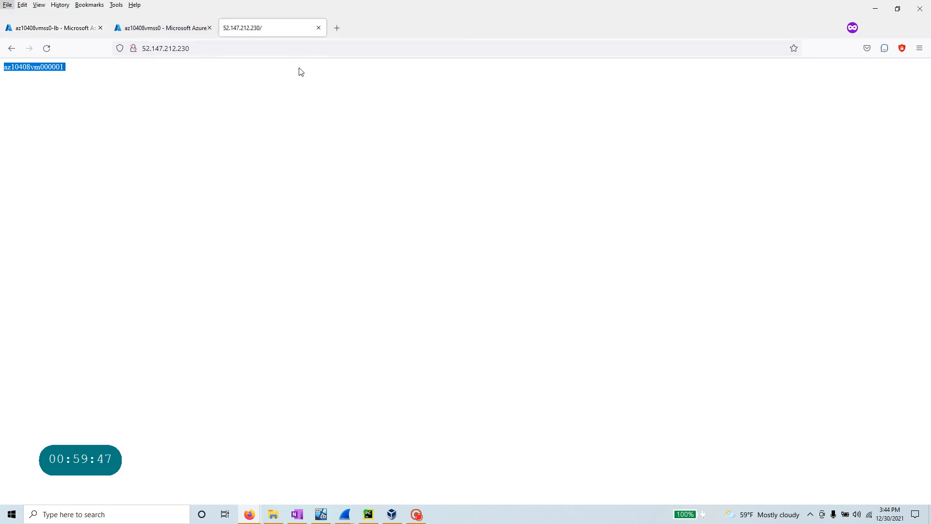
pyautogui.click(73, 28)
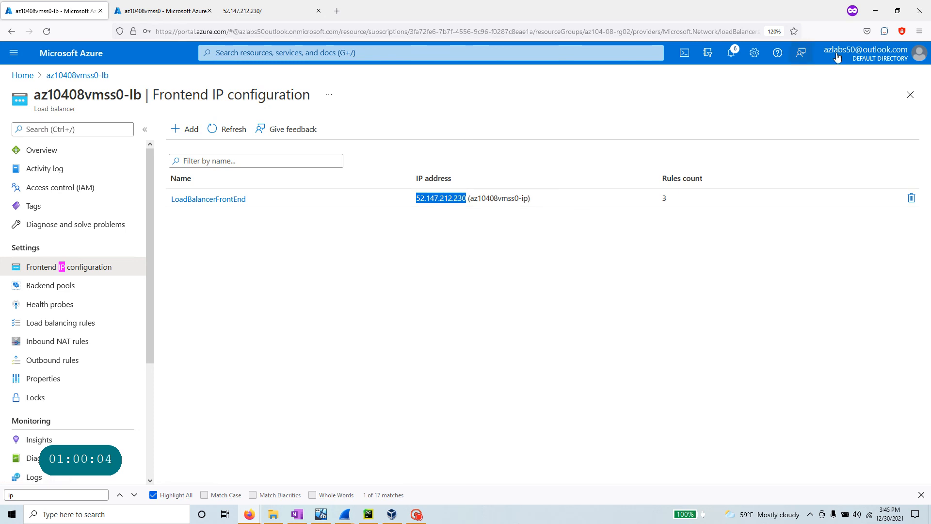
# - Restore the portal to half-screen beside the lab page and review step 13's load balancer and instance notes
pyautogui.click(898, 10)
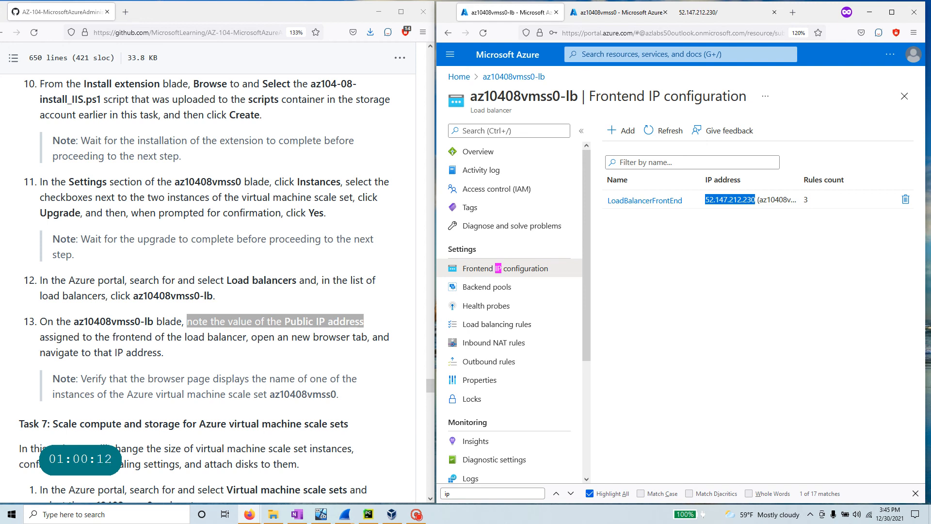
pyautogui.moveTo(104, 337); pyautogui.dragTo(237, 336)
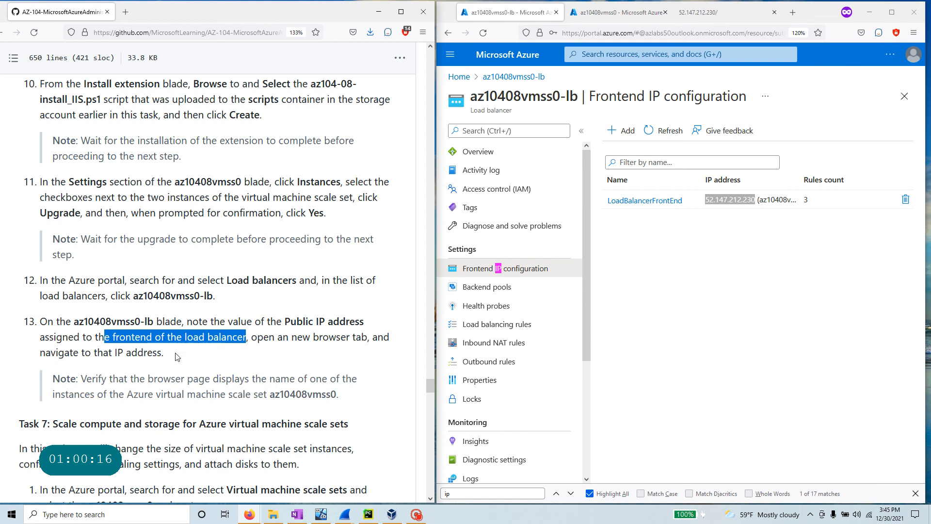
pyautogui.scroll(-3, 175, 357)
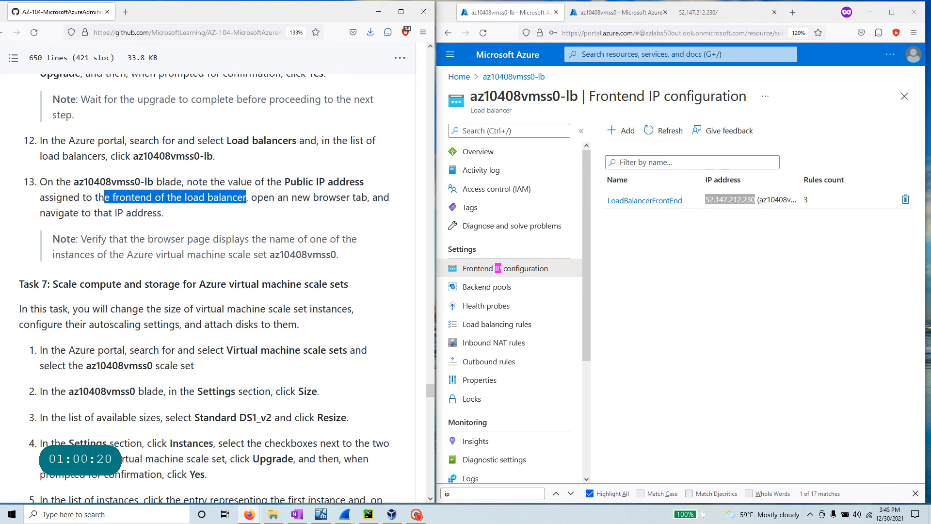
pyautogui.moveTo(309, 238); pyautogui.dragTo(97, 255)
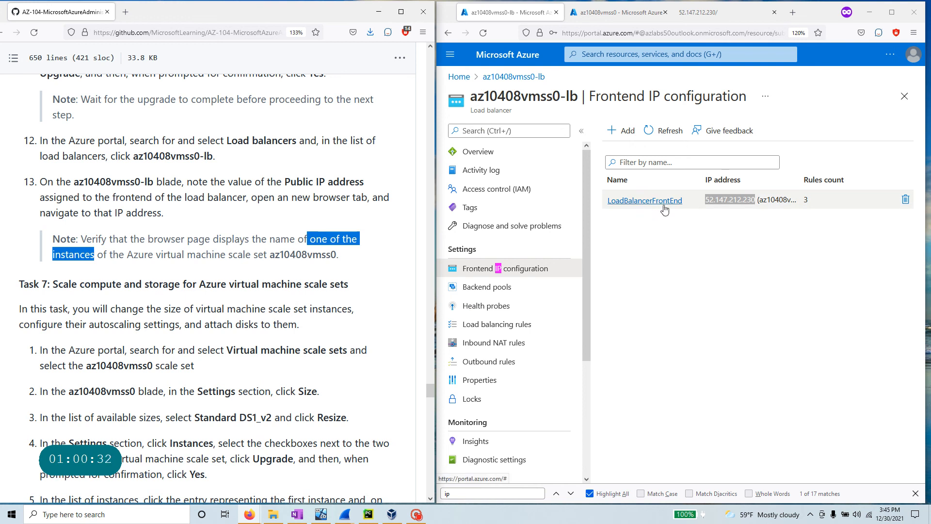
pyautogui.scroll(-3, 562, 233)
pyautogui.scroll(-2, 204, 291)
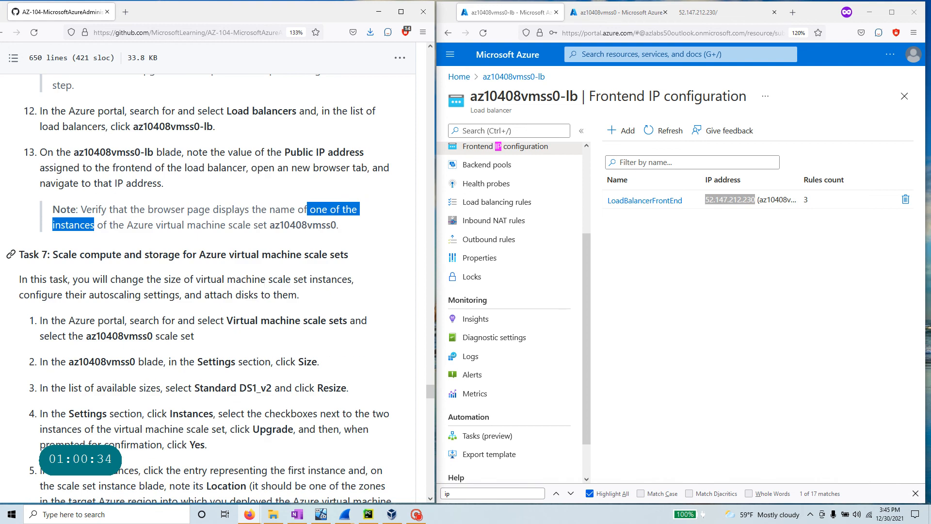
pyautogui.scroll(-2, 204, 291)
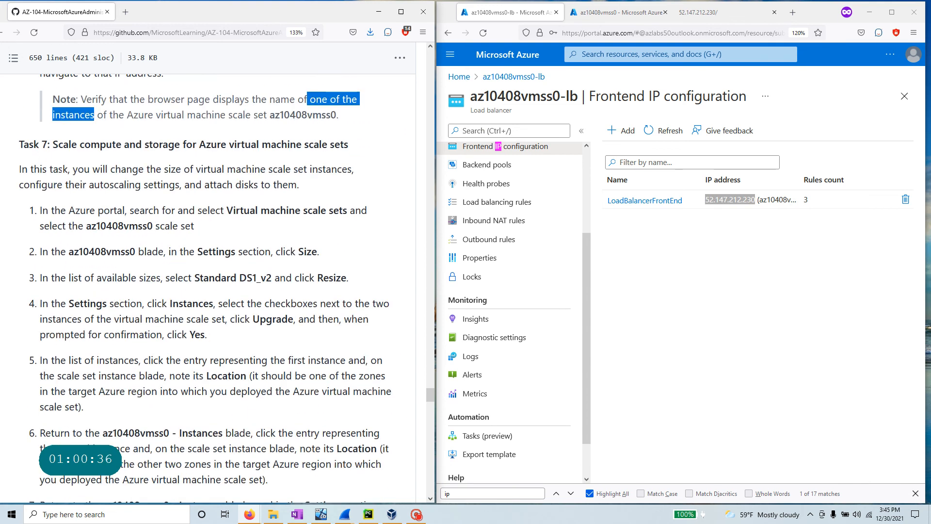
# - Highlight Task 7's heading, introduction and Settings mention, then return the portal to Home
pyautogui.moveTo(54, 144); pyautogui.dragTo(372, 150)
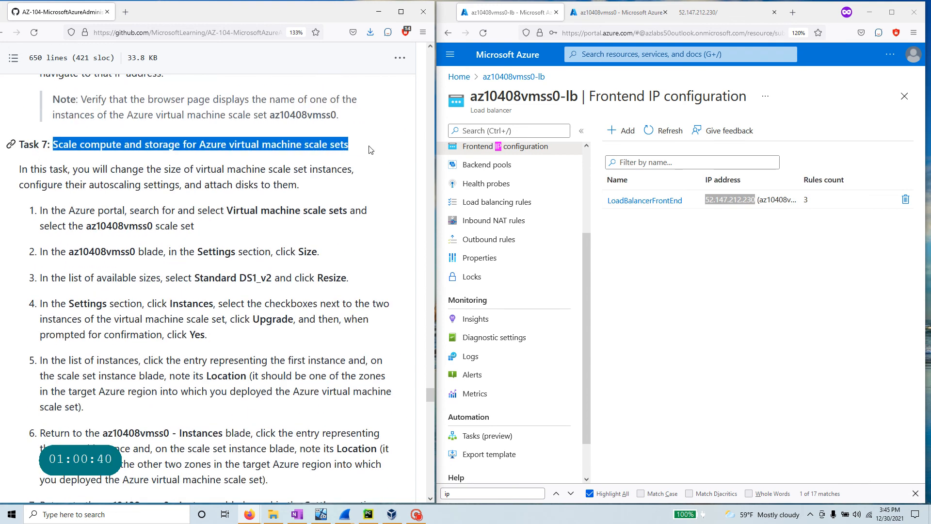
pyautogui.scroll(4, 157, 238)
pyautogui.scroll(-4, 157, 238)
pyautogui.moveTo(348, 169); pyautogui.dragTo(12, 189)
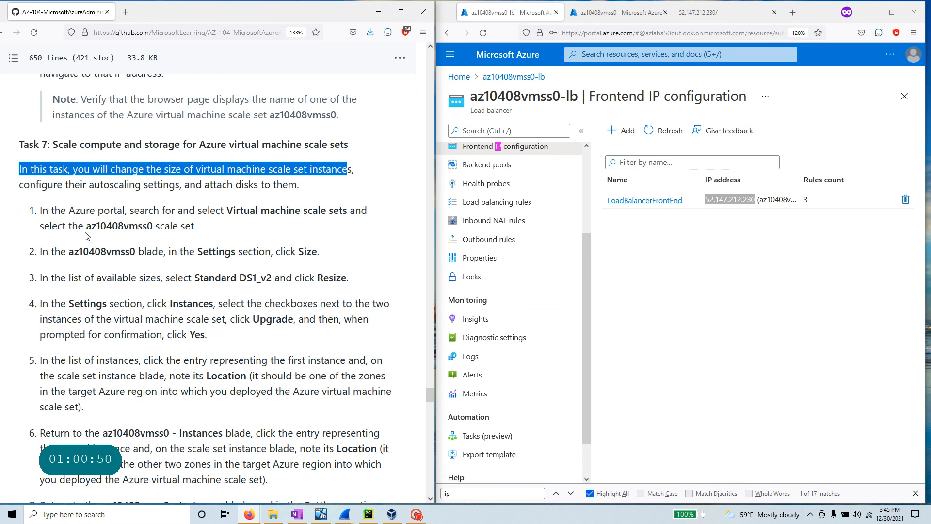
pyautogui.moveTo(198, 251); pyautogui.dragTo(253, 251)
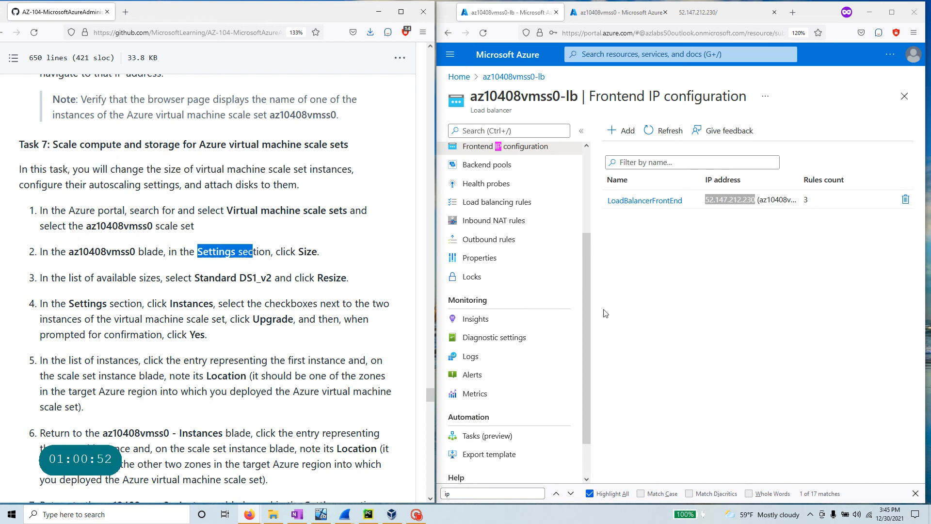
pyautogui.scroll(3, 485, 281)
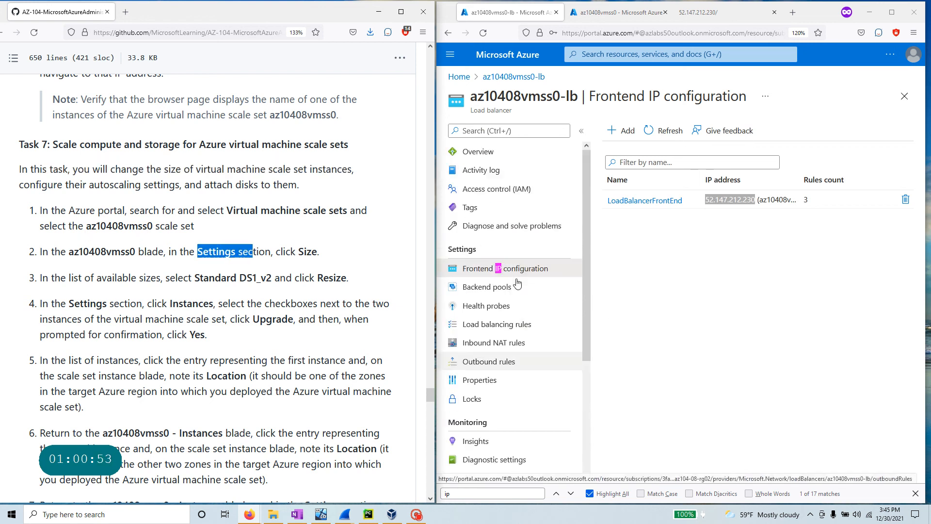
pyautogui.click(460, 78)
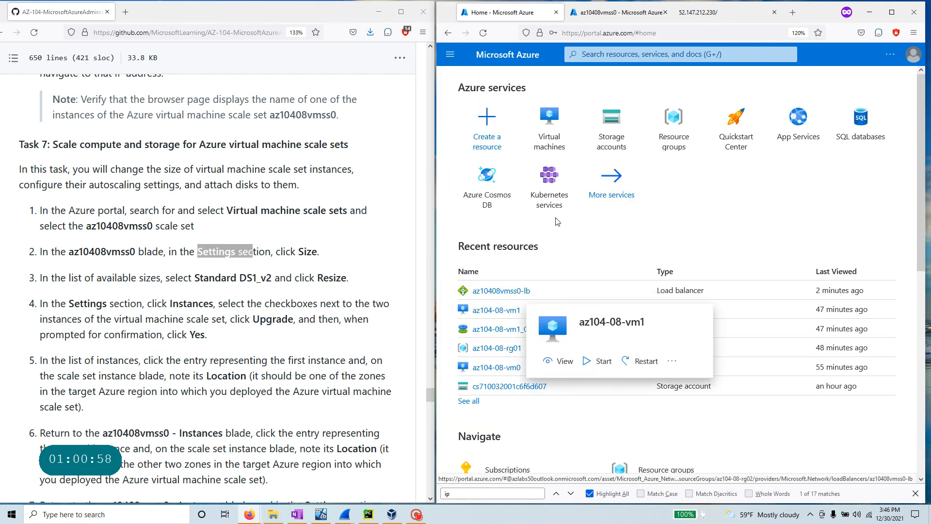
# - Find Virtual machine scale sets through the portal search and open az10408vmss0
pyautogui.click(688, 54)
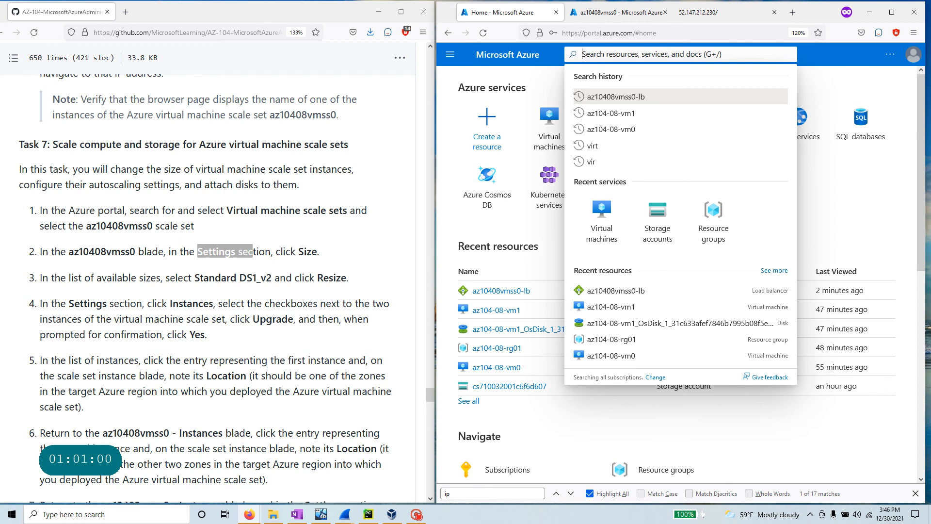
pyautogui.write('virtual')
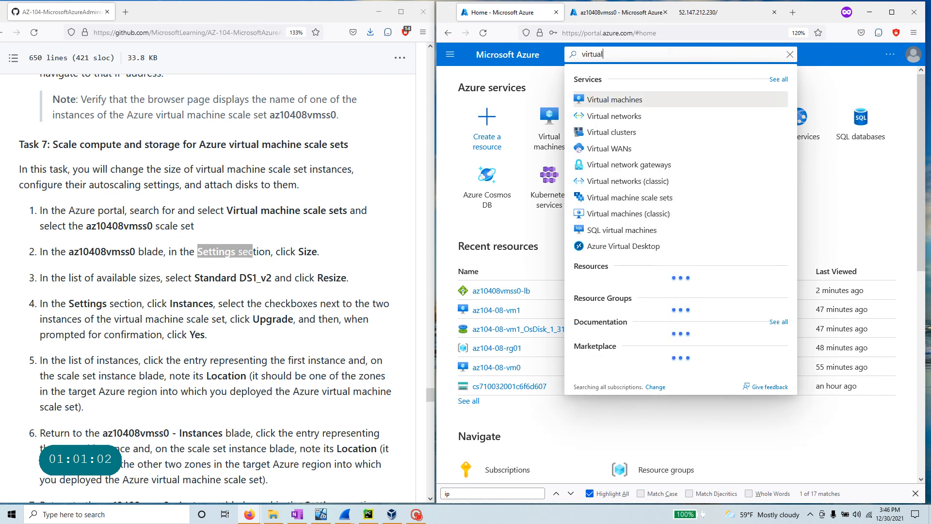
pyautogui.write(' machine')
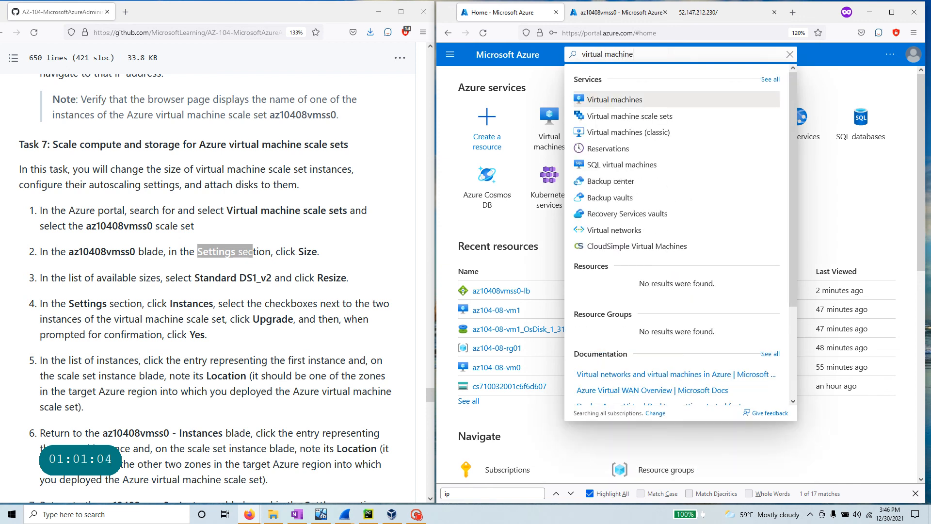
pyautogui.press('Down')
pyautogui.press('Return')
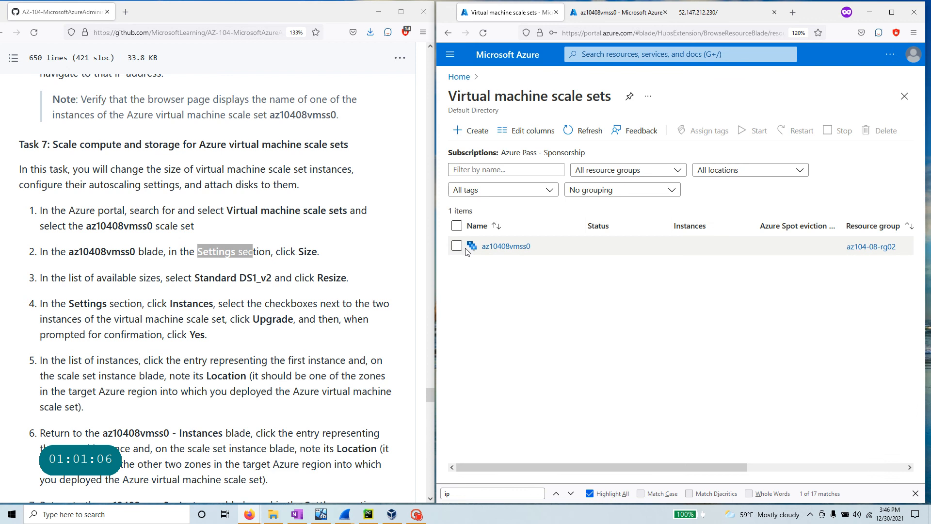
pyautogui.click(506, 247)
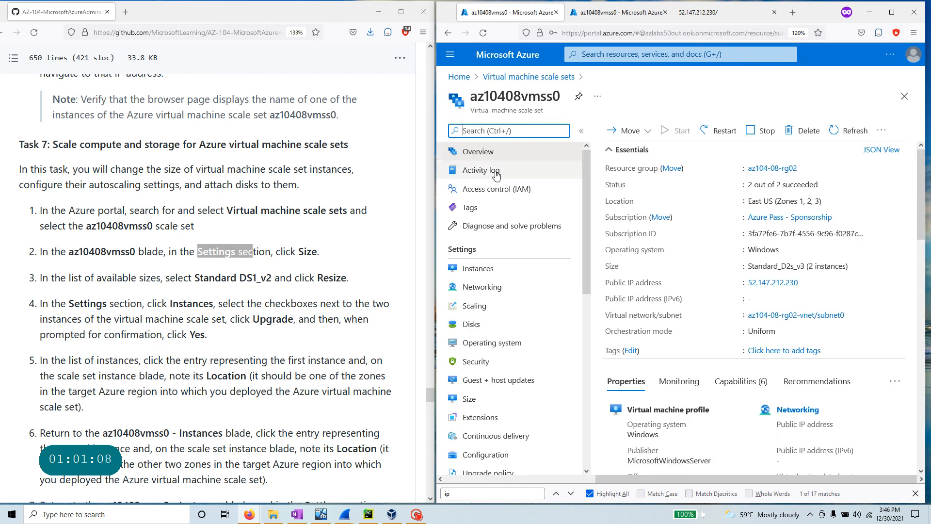
# - Resize az10408vmss0 to Standard DS1_v2 and bring up its Instances list
pyautogui.click(469, 399)
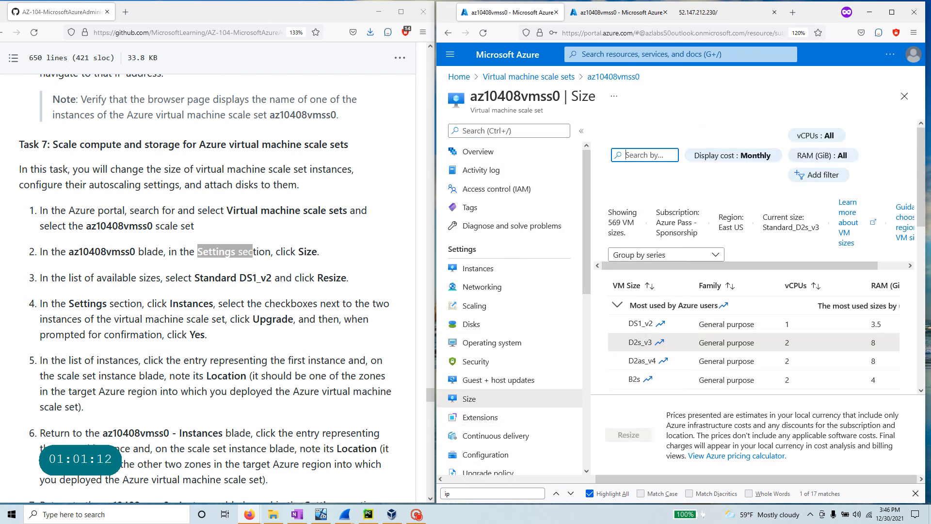
pyautogui.moveTo(196, 278); pyautogui.dragTo(271, 278)
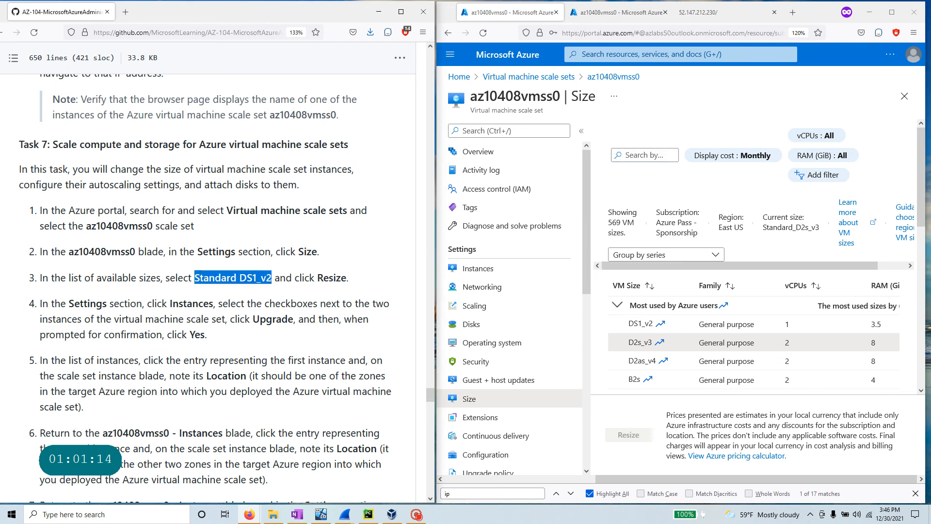
pyautogui.click(743, 333)
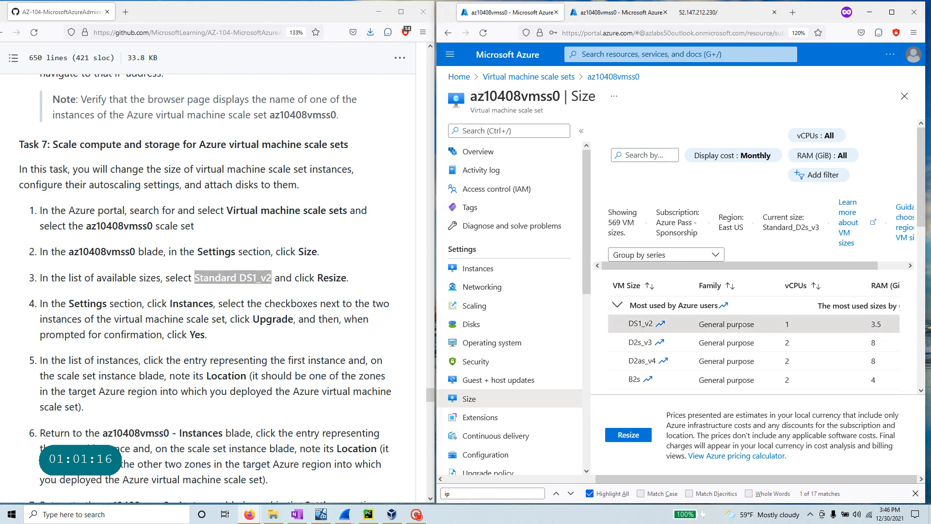
pyautogui.click(629, 435)
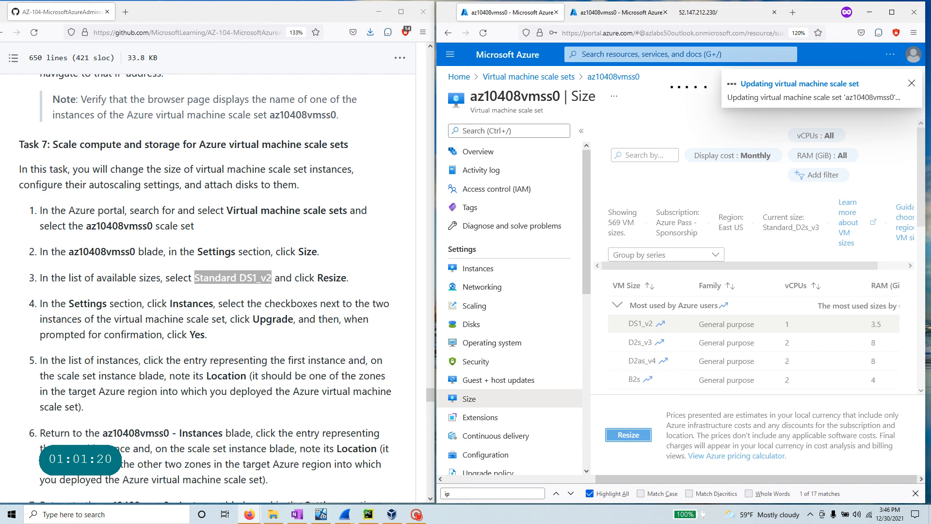
pyautogui.scroll(-5, 214, 291)
pyautogui.scroll(2, 171, 384)
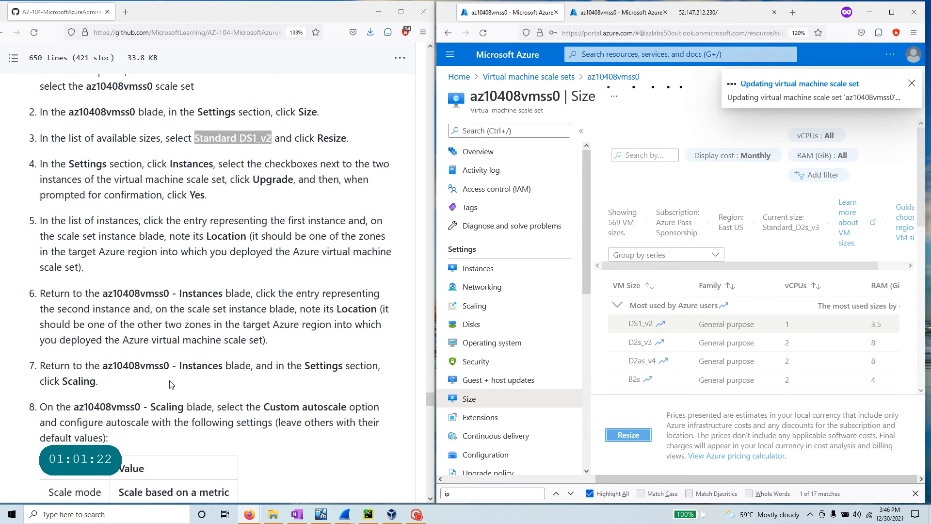
pyautogui.moveTo(353, 141); pyautogui.dragTo(30, 145)
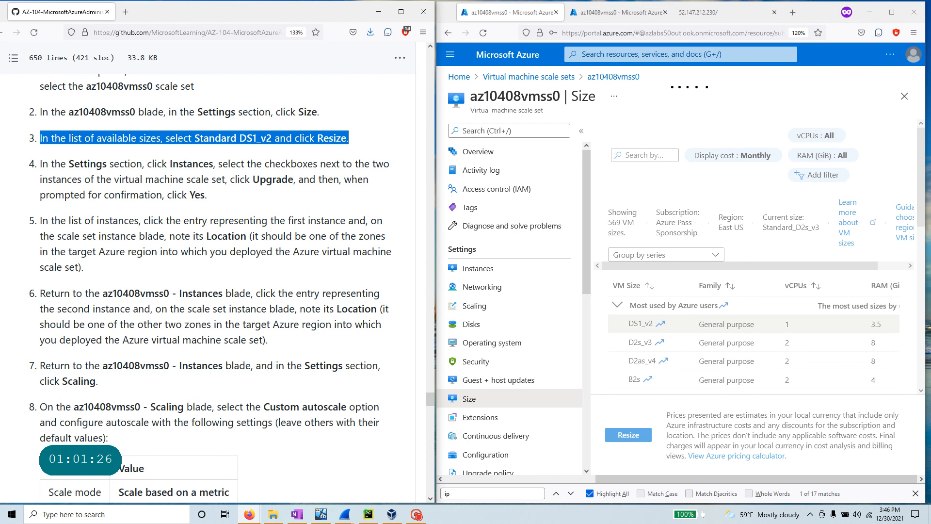
pyautogui.moveTo(144, 164); pyautogui.dragTo(286, 194)
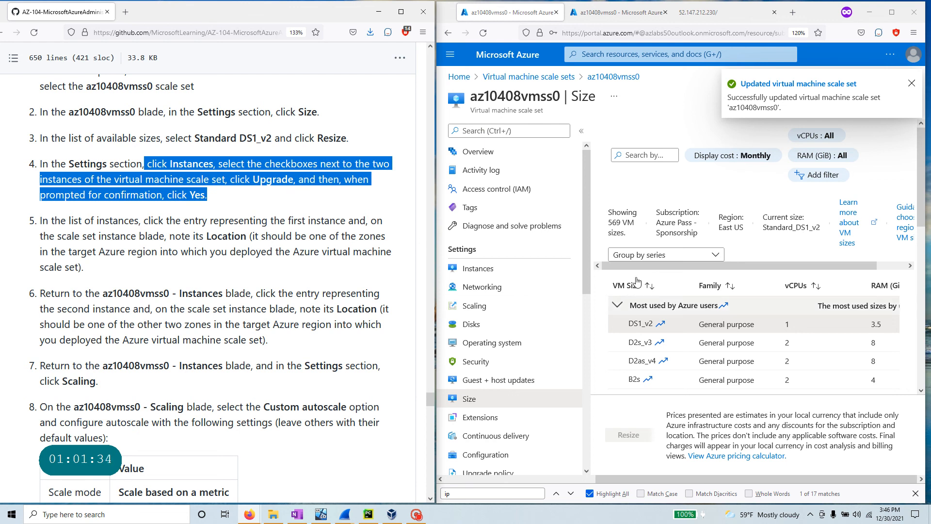
pyautogui.click(490, 270)
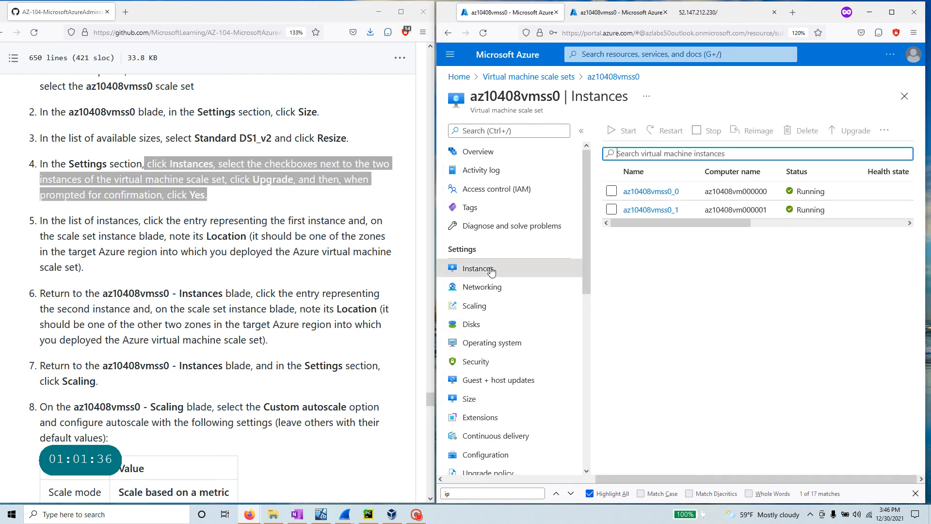
# - Upgrade both az10408vmss0 instances to the latest model
pyautogui.click(611, 210)
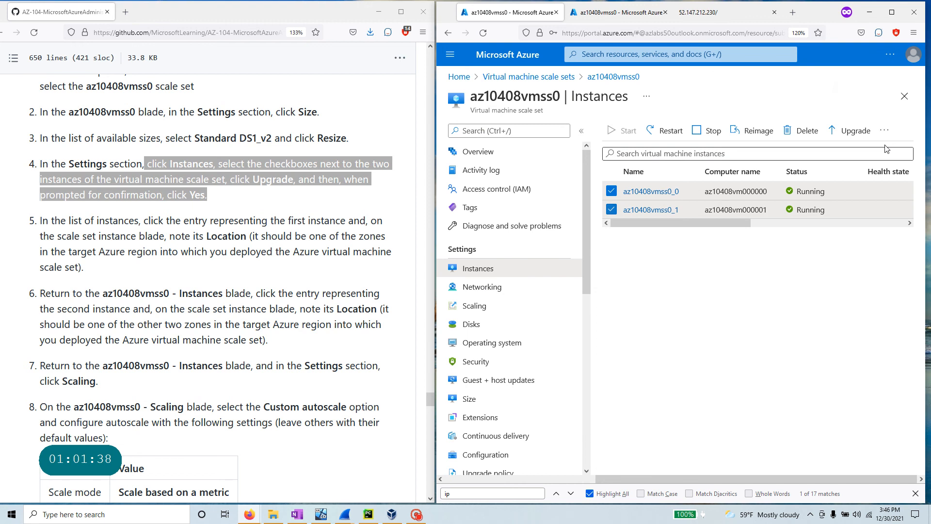
pyautogui.click(852, 131)
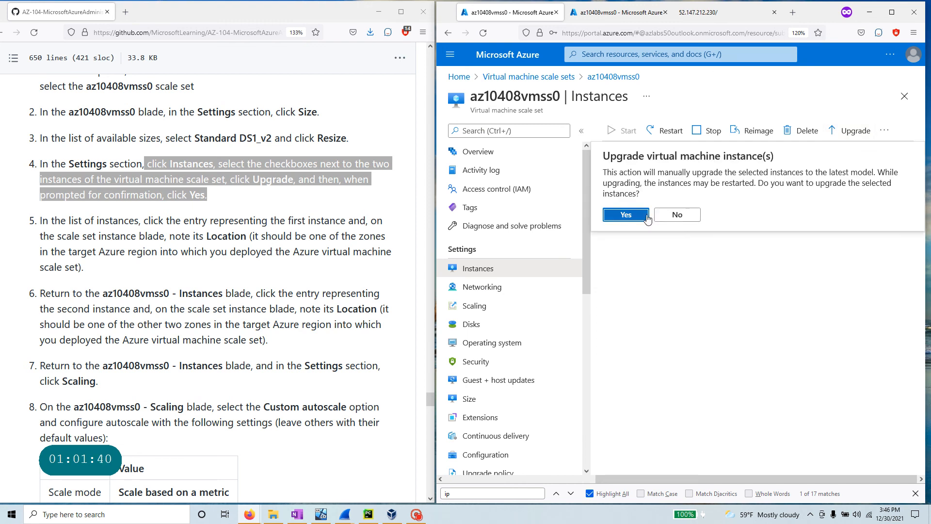
pyautogui.click(625, 214)
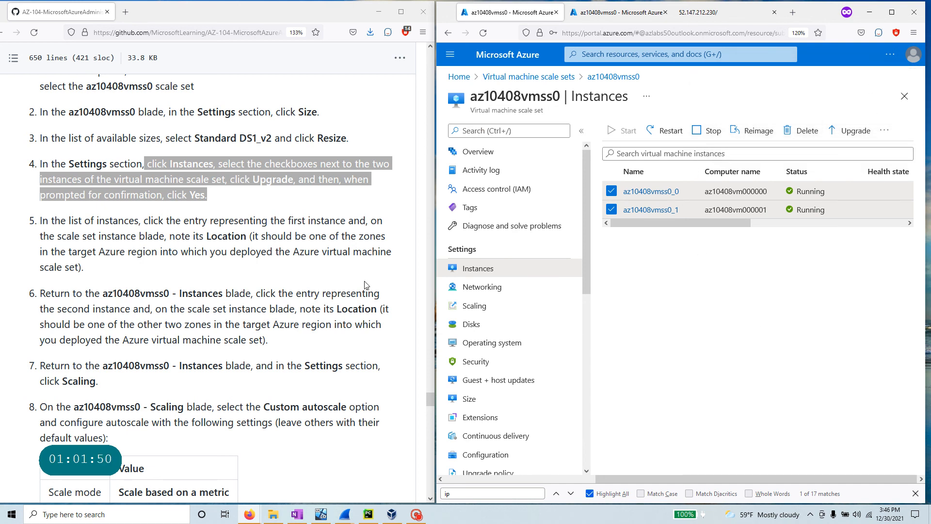
# - Review step 5 of the lab instructions and maximize the portal window
pyautogui.scroll(-5, 211, 291)
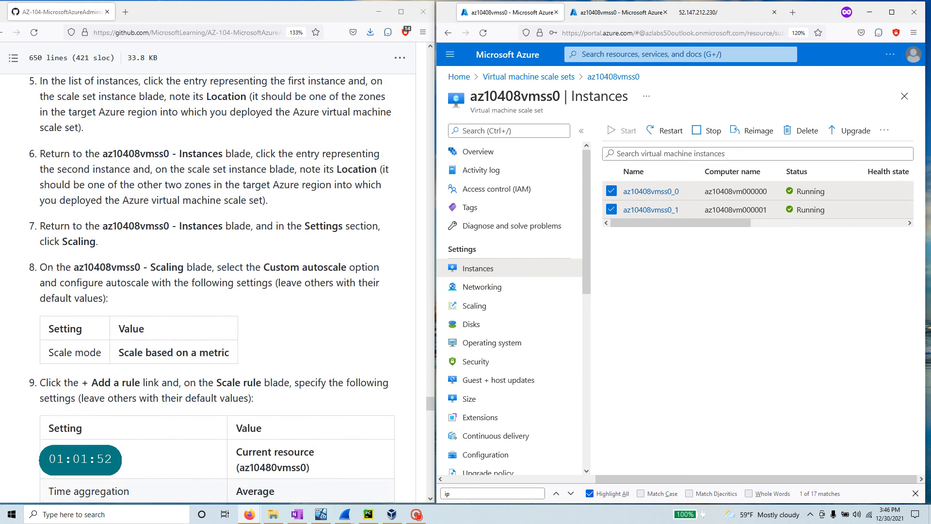
pyautogui.scroll(3, 211, 291)
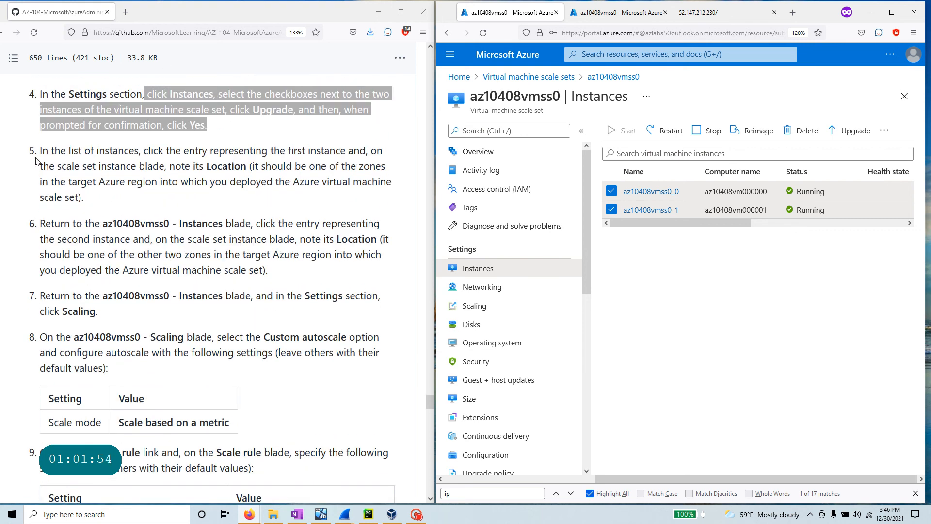
pyautogui.moveTo(142, 151); pyautogui.dragTo(266, 196)
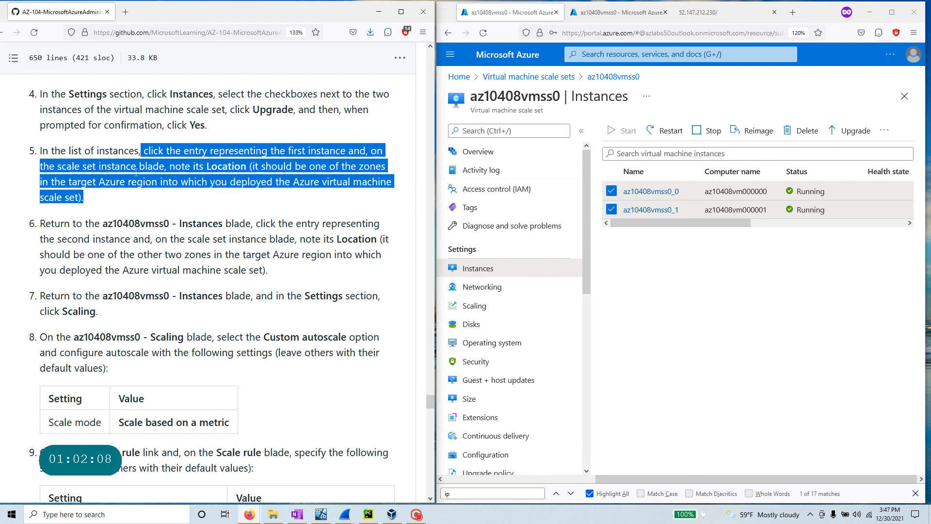
pyautogui.scroll(-20, 85, 301)
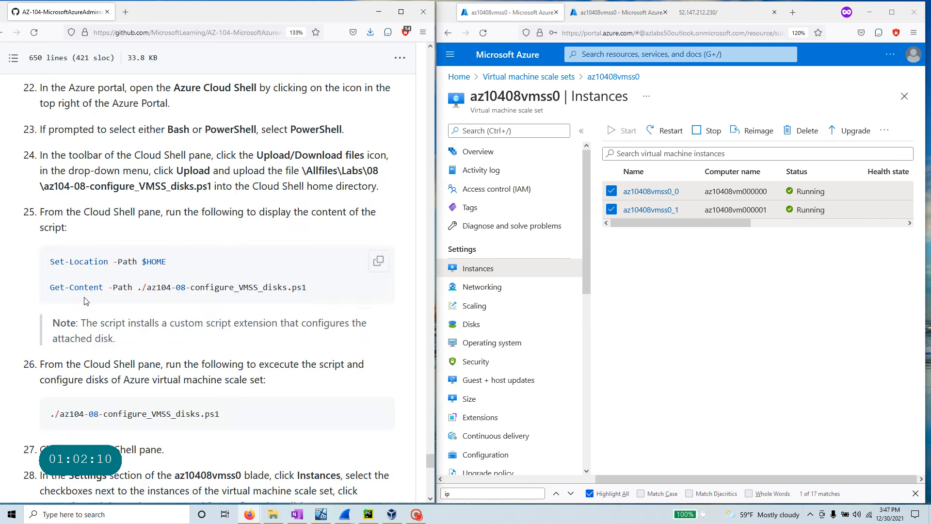
pyautogui.scroll(20, 85, 300)
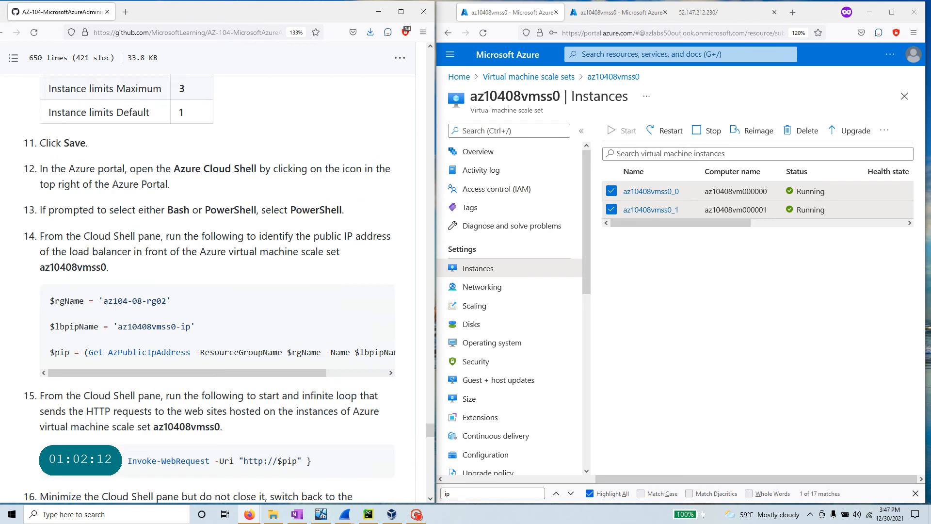
pyautogui.scroll(10, 85, 300)
pyautogui.scroll(-4, 85, 301)
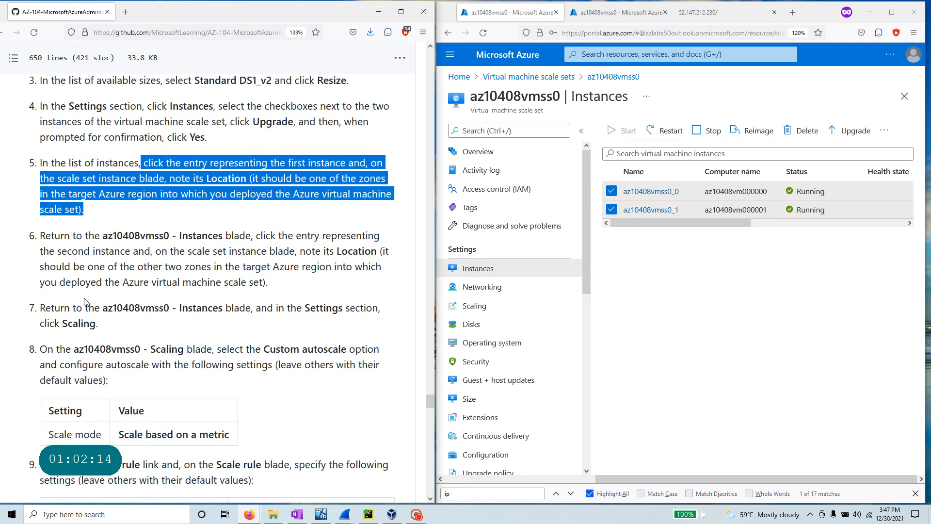
pyautogui.click(892, 13)
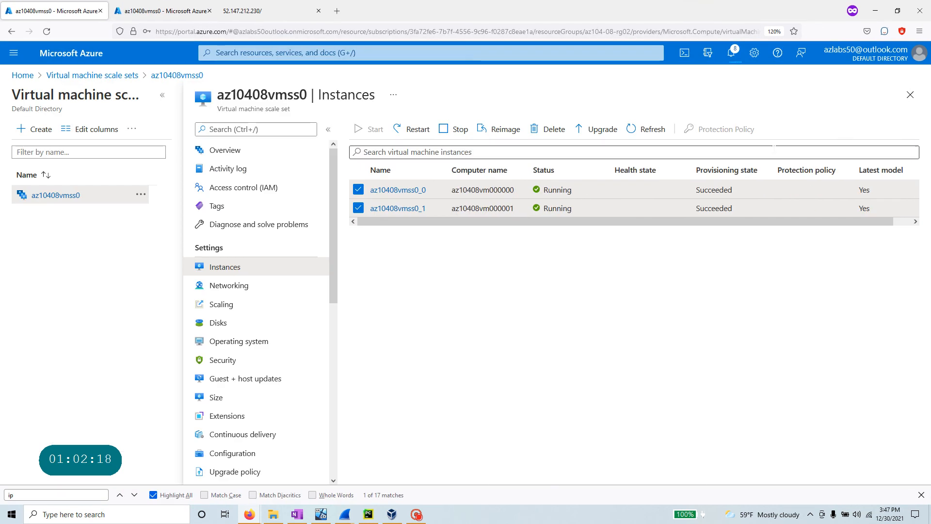
# - Check the upgrade notifications and inspect instance az10408vmss0_0's overview and location
pyautogui.click(731, 52)
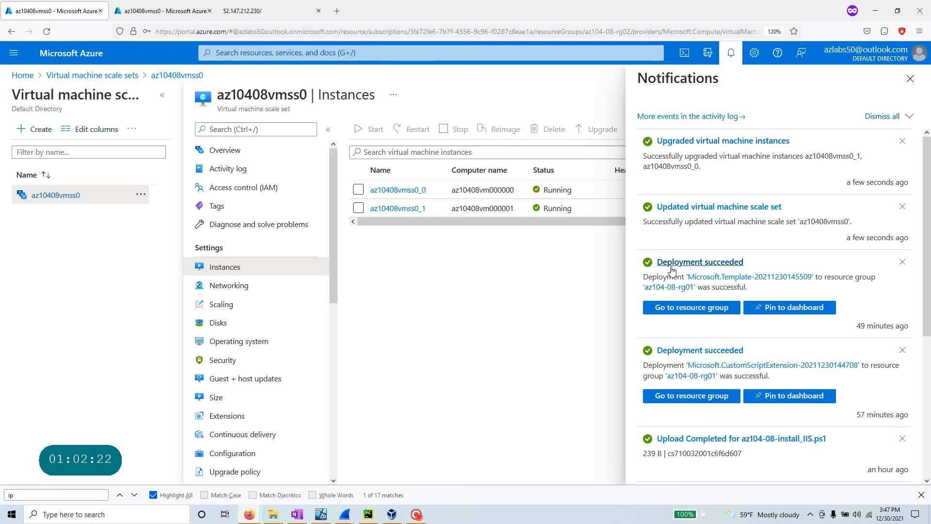
pyautogui.click(910, 79)
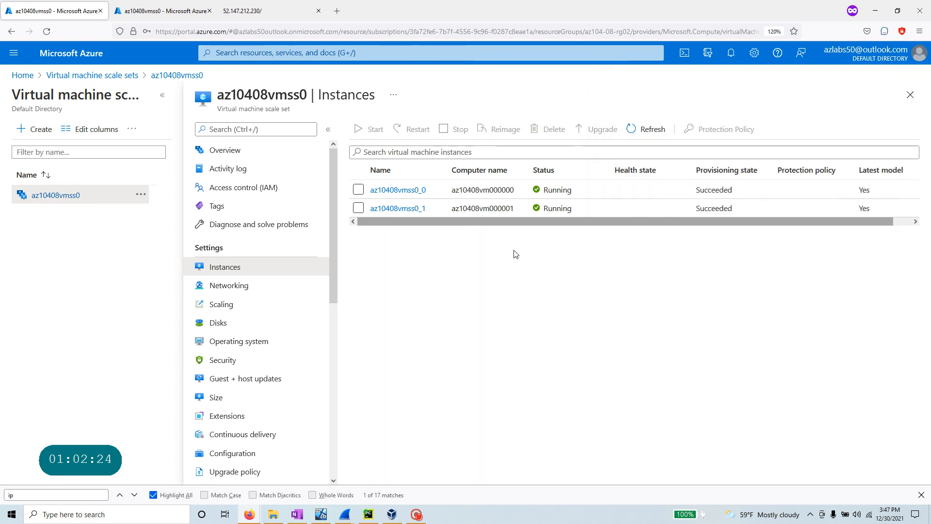
pyautogui.click(388, 189)
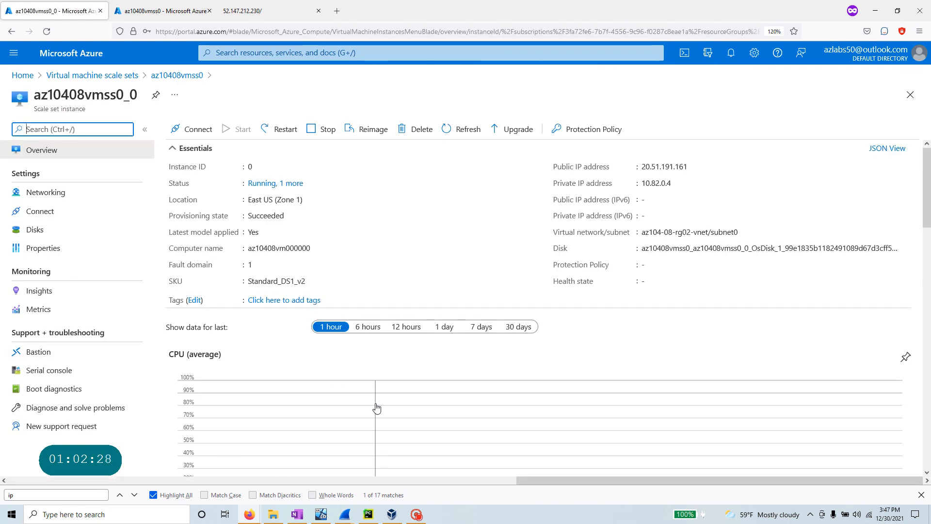
pyautogui.click(312, 282)
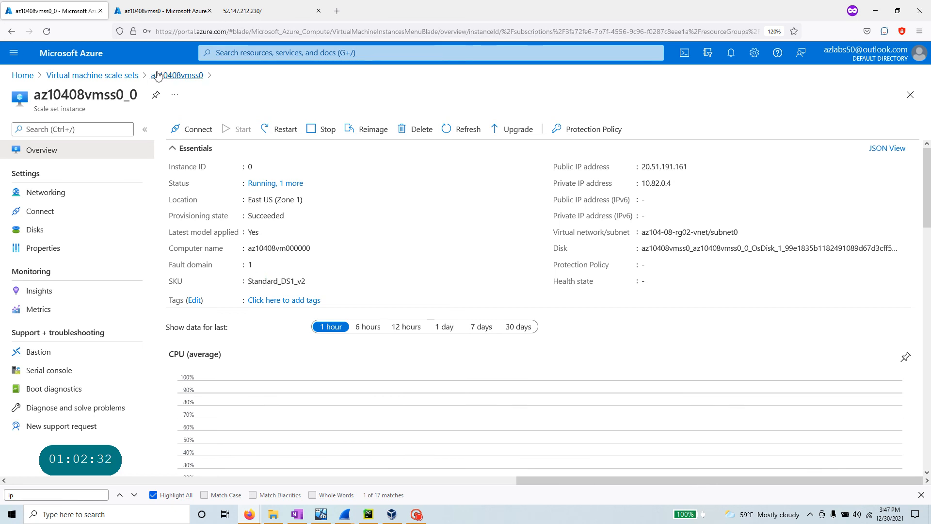
# - Go back through the scale set to inspect instance az10408vmss0_1's overview and location
pyautogui.click(83, 76)
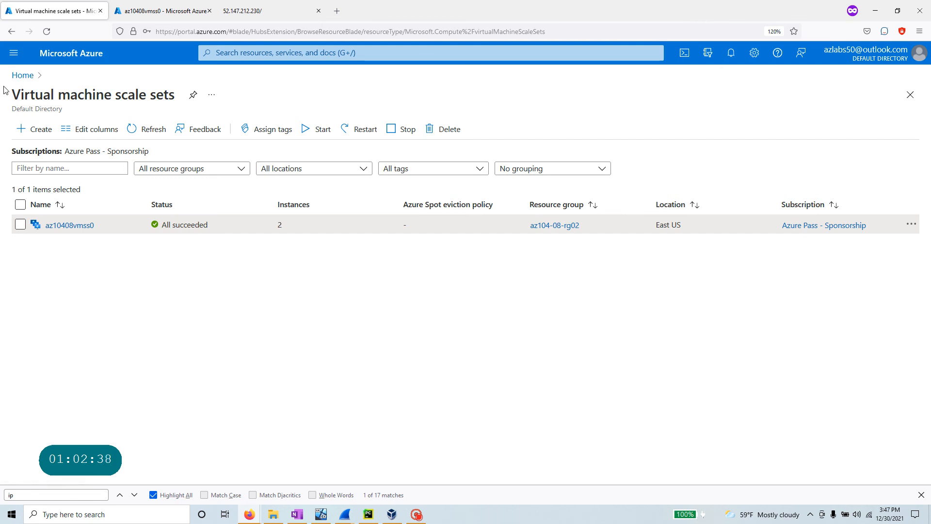
pyautogui.click(72, 226)
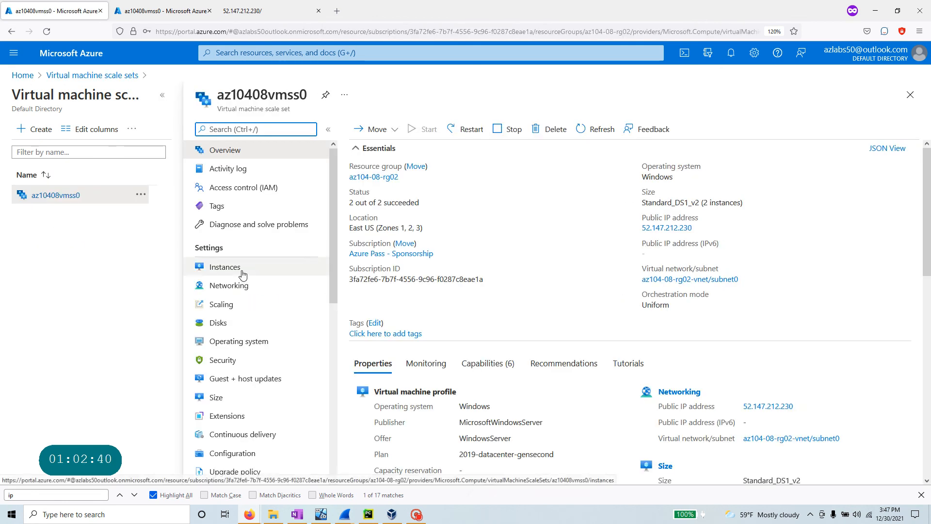
pyautogui.click(241, 272)
pyautogui.click(409, 208)
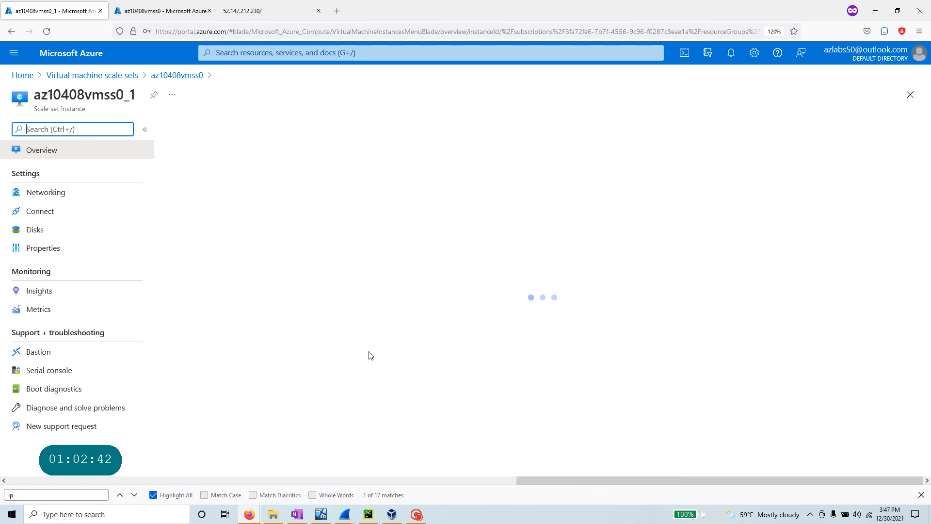
pyautogui.moveTo(306, 281); pyautogui.dragTo(260, 281)
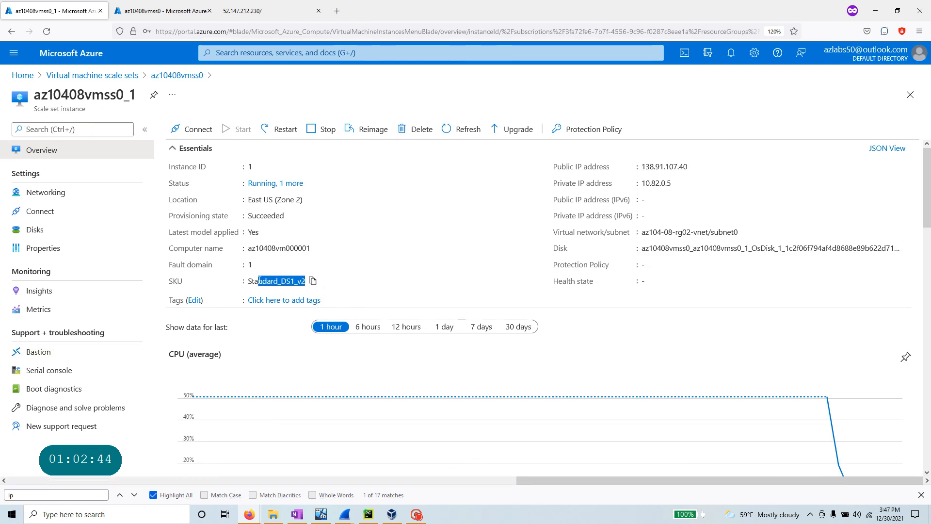
# - Return to the az10408vmss0 Instances list with the portal restored beside the instructions
pyautogui.scroll(-5, 338, 413)
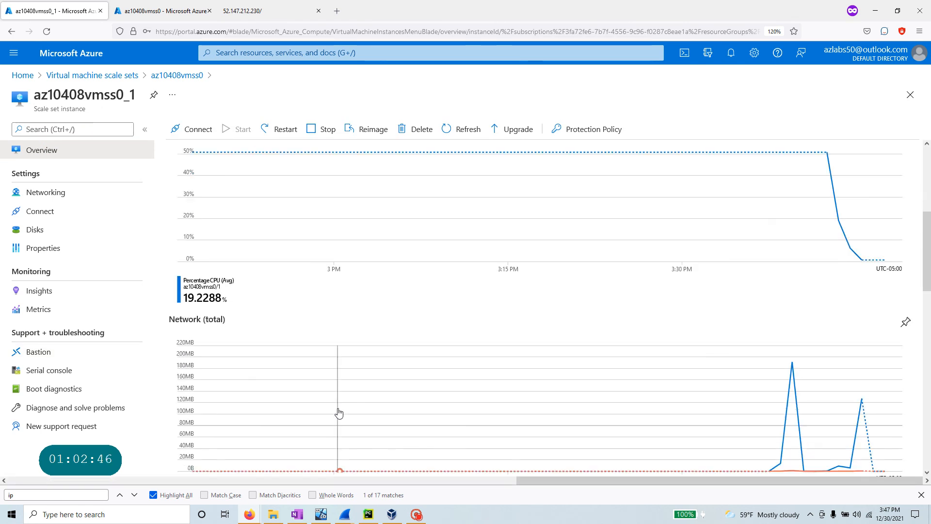
pyautogui.scroll(5, 339, 413)
pyautogui.click(162, 76)
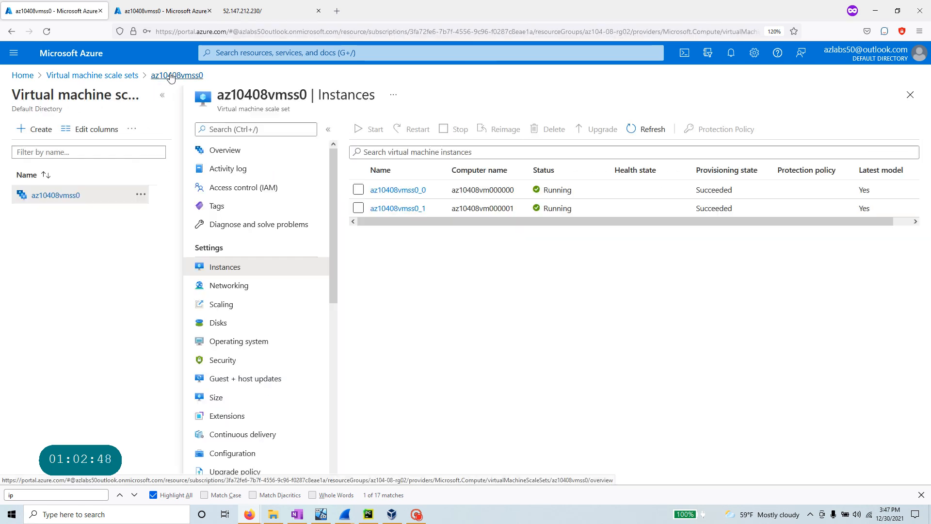
pyautogui.click(897, 11)
pyautogui.click(230, 124)
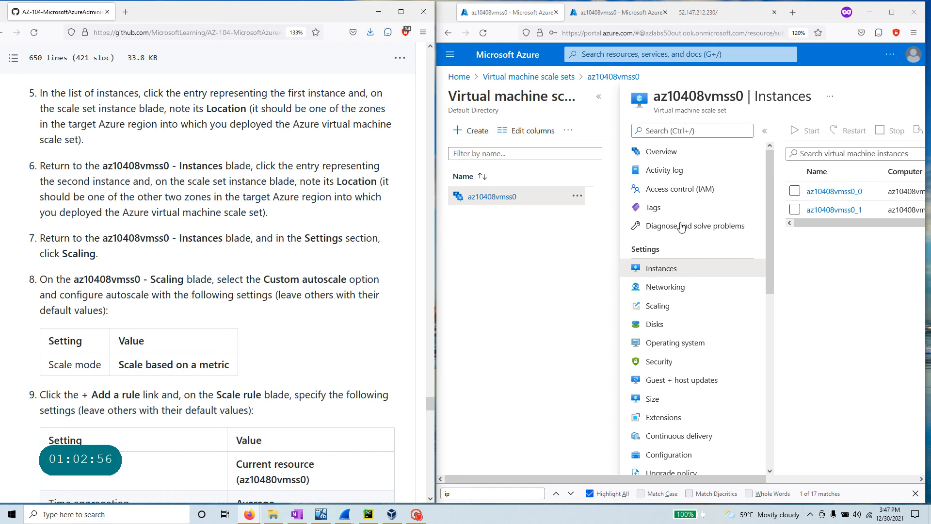
pyautogui.click(846, 192)
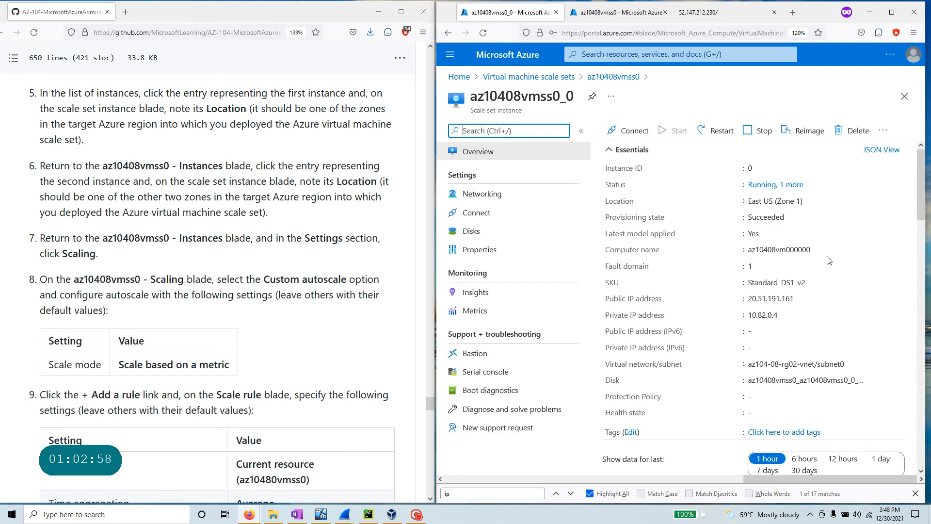
pyautogui.click(809, 201)
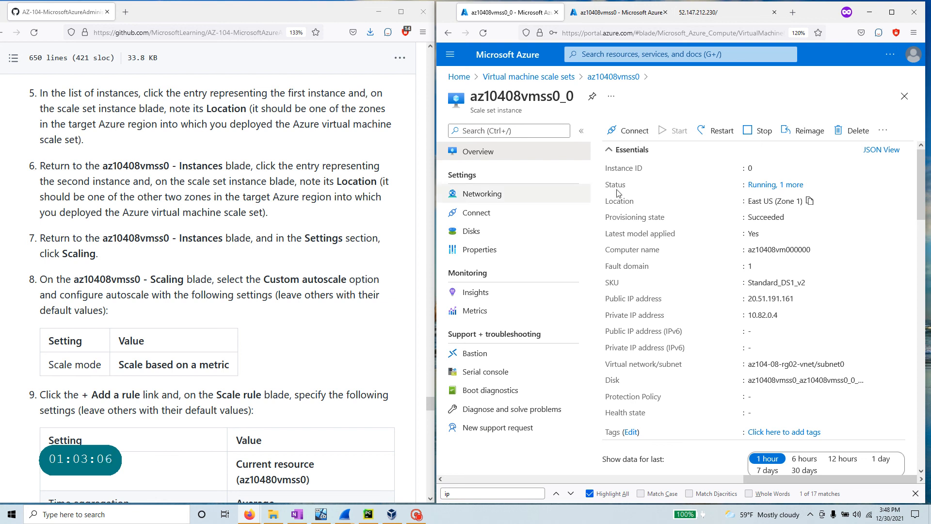
pyautogui.click(606, 78)
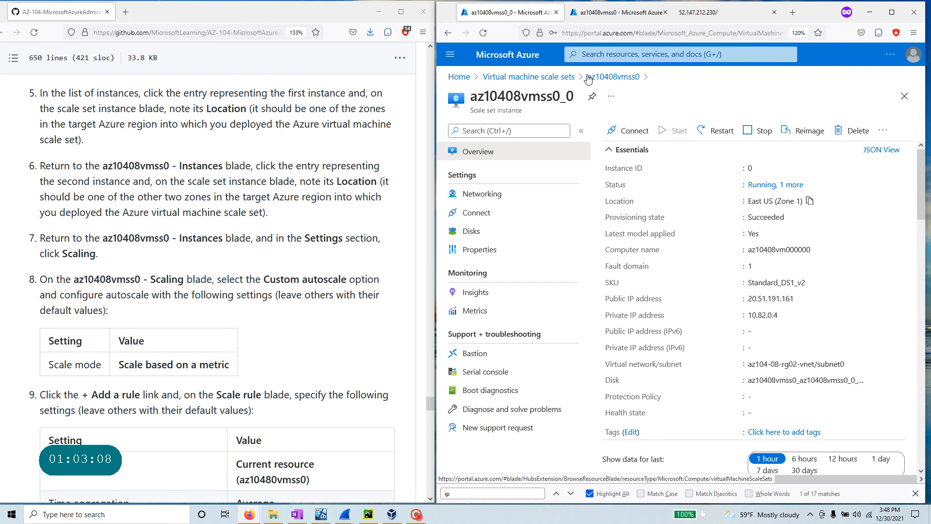
pyautogui.click(663, 210)
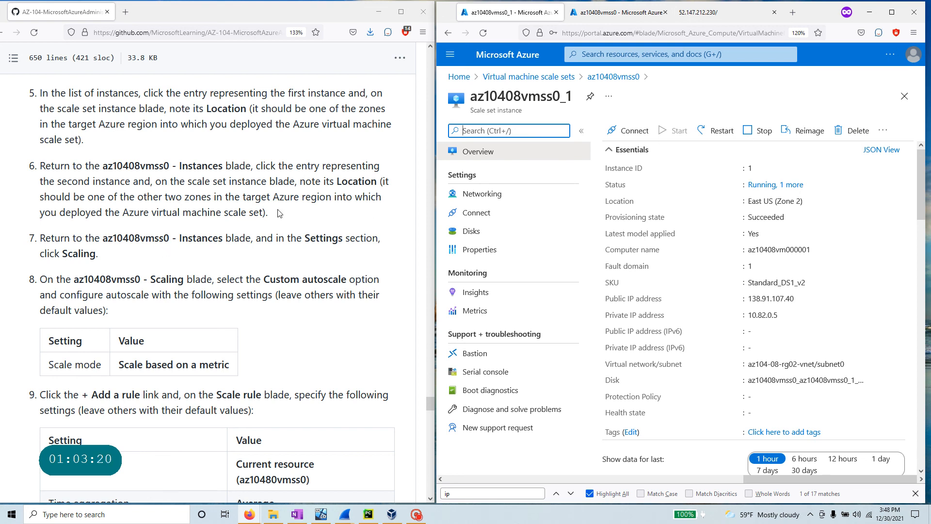
pyautogui.scroll(-3, 279, 214)
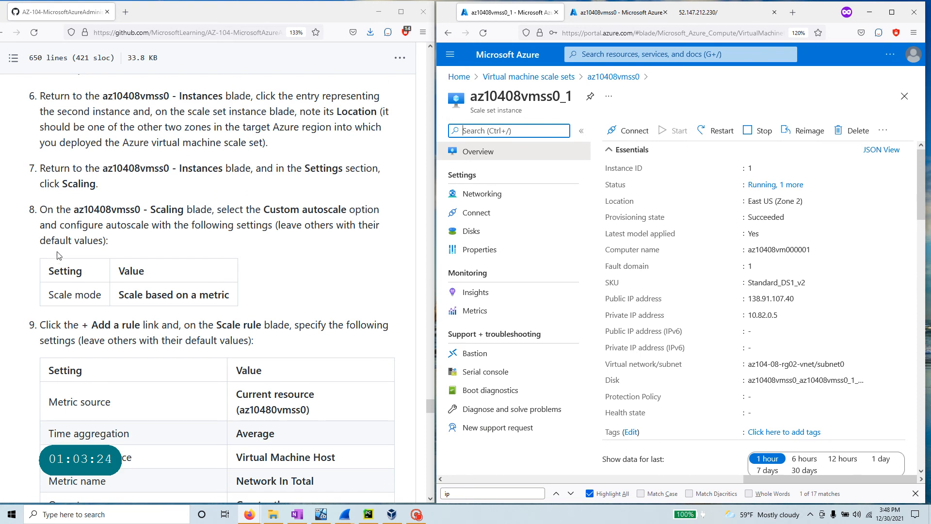
pyautogui.moveTo(103, 168); pyautogui.dragTo(223, 169)
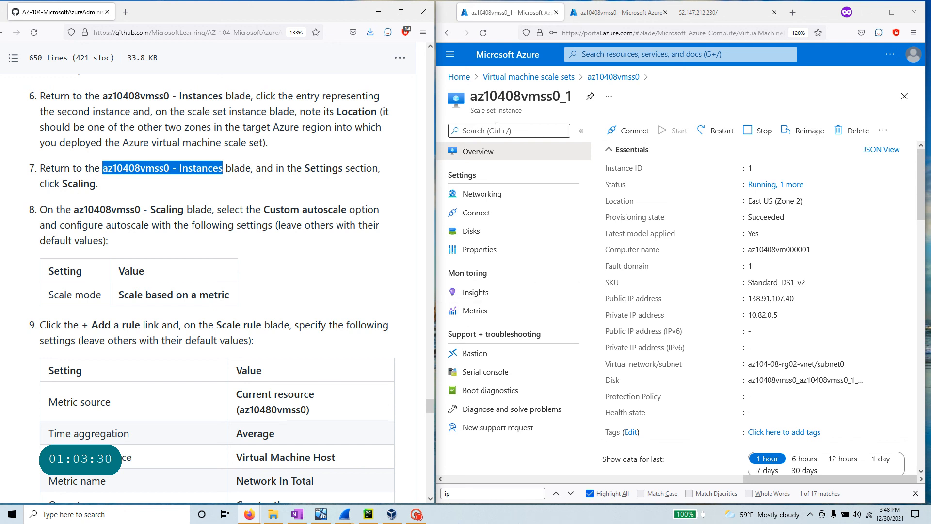
pyautogui.click(610, 78)
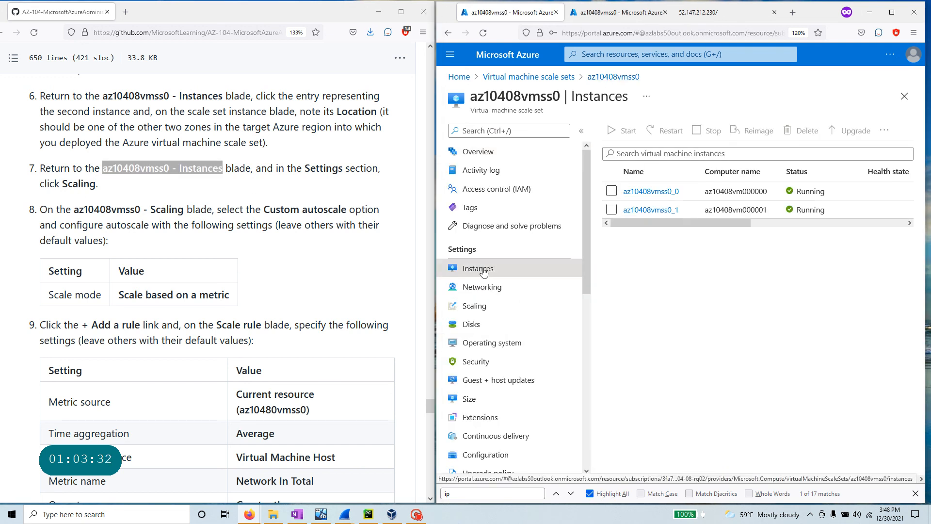
# - Open the scale set's Scaling settings by searching 'scalin' in its menu
pyautogui.scroll(-5, 490, 310)
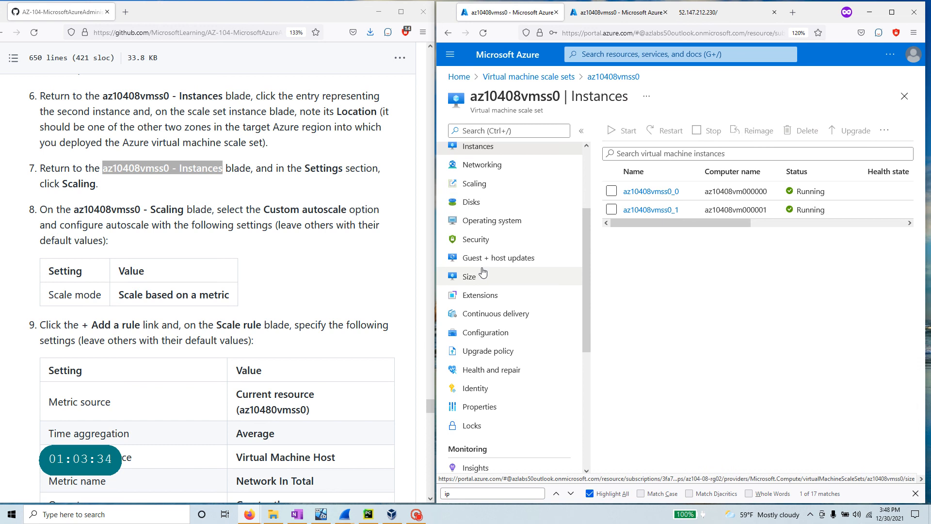
pyautogui.scroll(-10, 483, 273)
pyautogui.scroll(12, 483, 272)
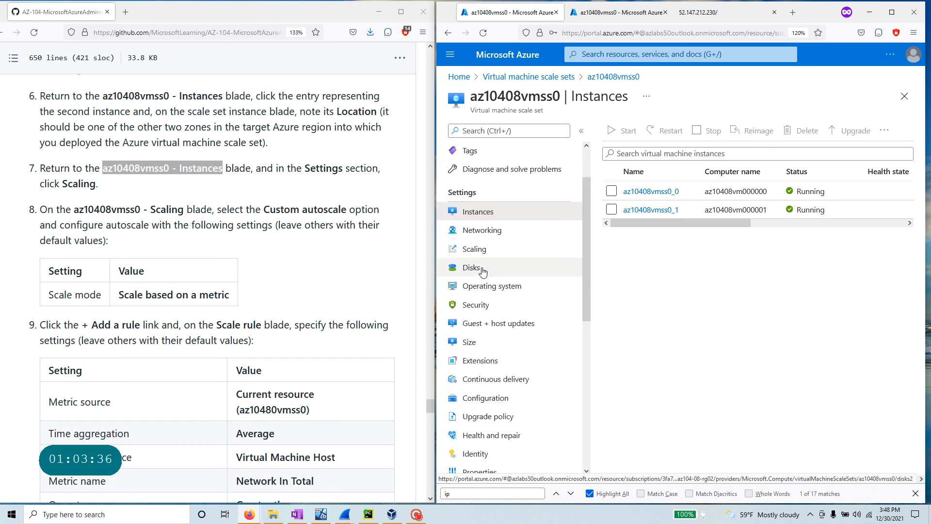
pyautogui.scroll(2, 522, 340)
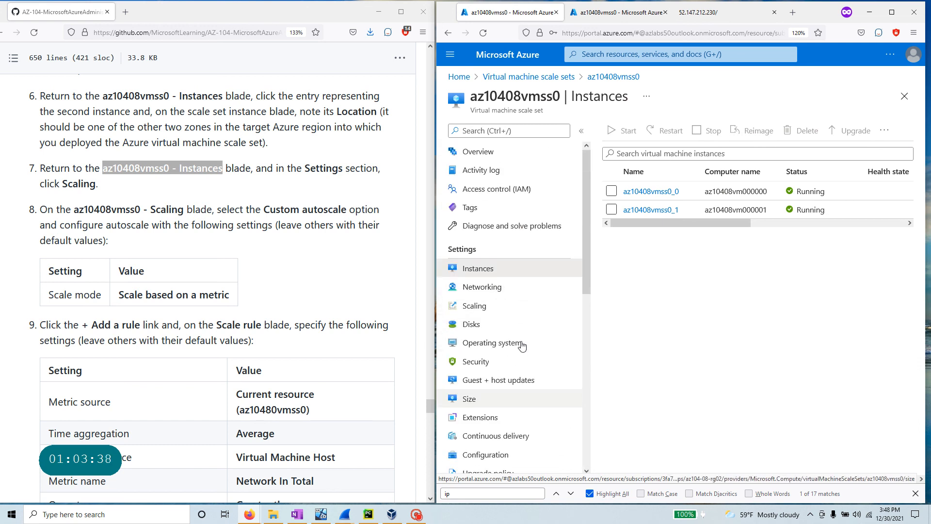
pyautogui.click(492, 131)
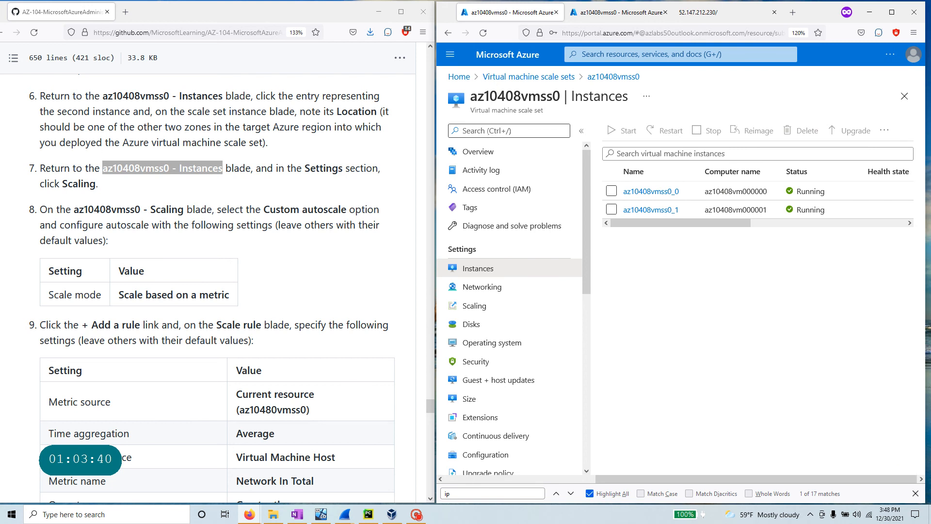
pyautogui.write('scali')
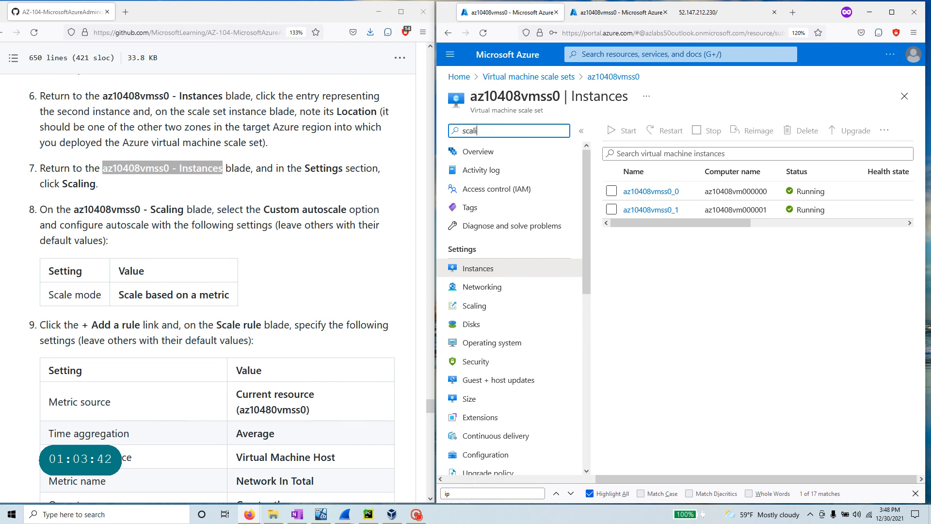
pyautogui.write('n')
pyautogui.click(475, 174)
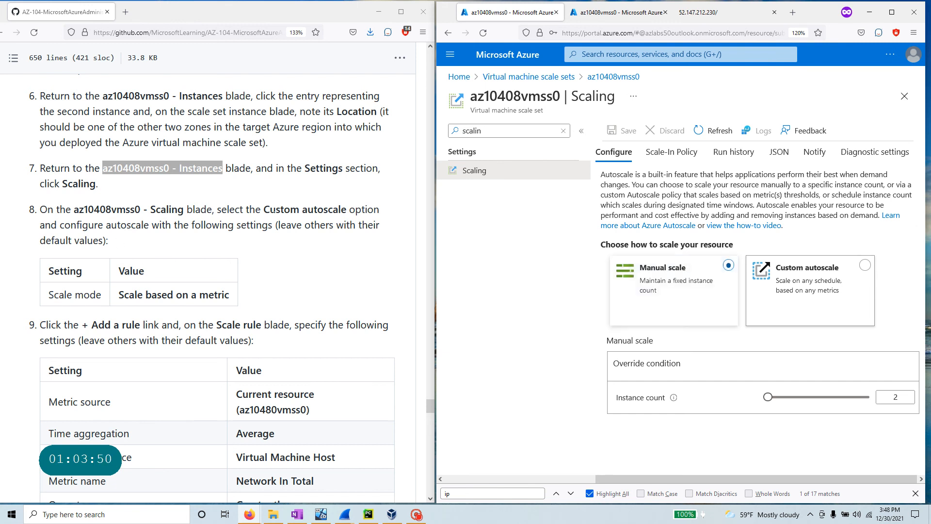
# - Switch az10408vmss0 to Custom autoscale, scaling based on a metric, and maximize the portal
pyautogui.moveTo(264, 209); pyautogui.dragTo(346, 209)
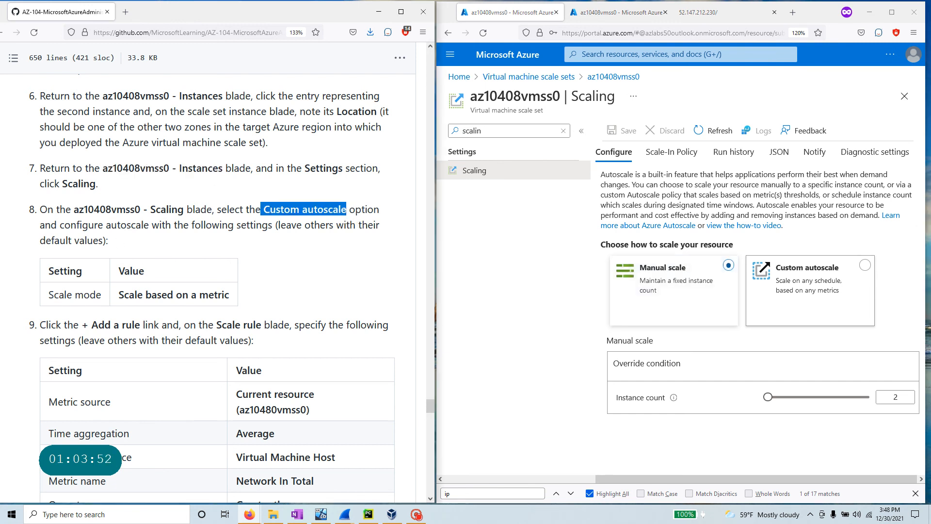
pyautogui.click(805, 295)
pyautogui.click(812, 289)
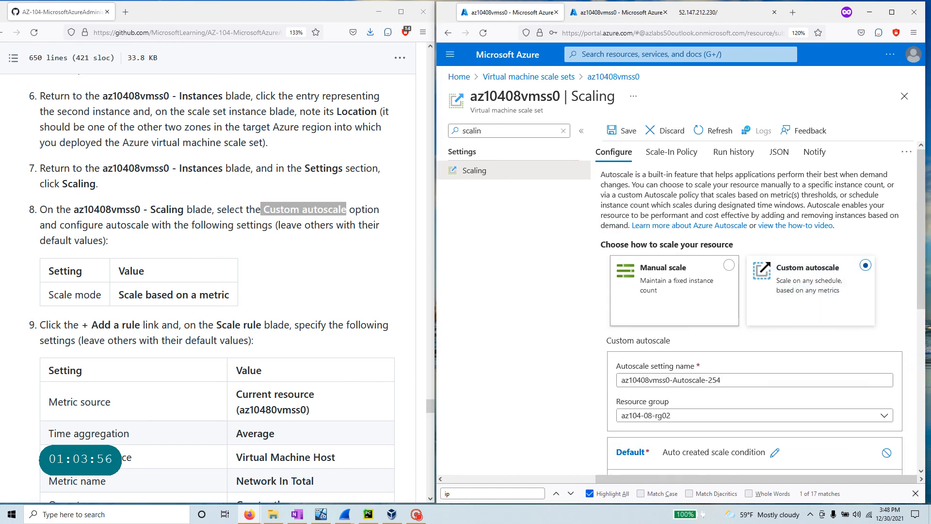
pyautogui.scroll(-3, 276, 290)
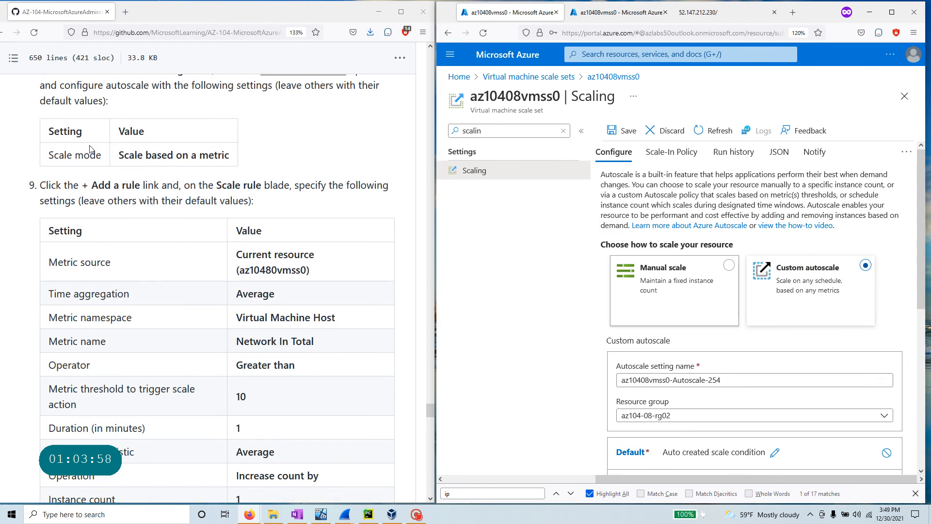
pyautogui.moveTo(120, 162); pyautogui.dragTo(230, 160)
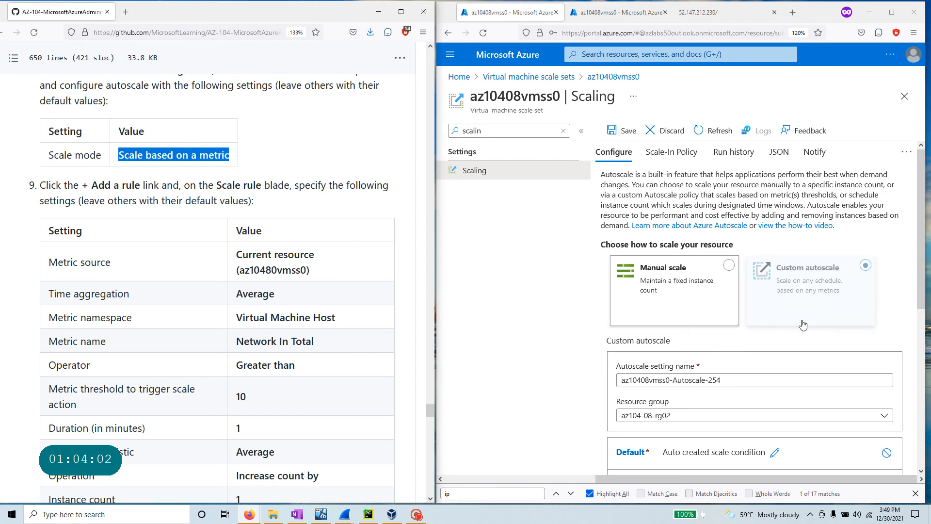
pyautogui.scroll(-4, 534, 331)
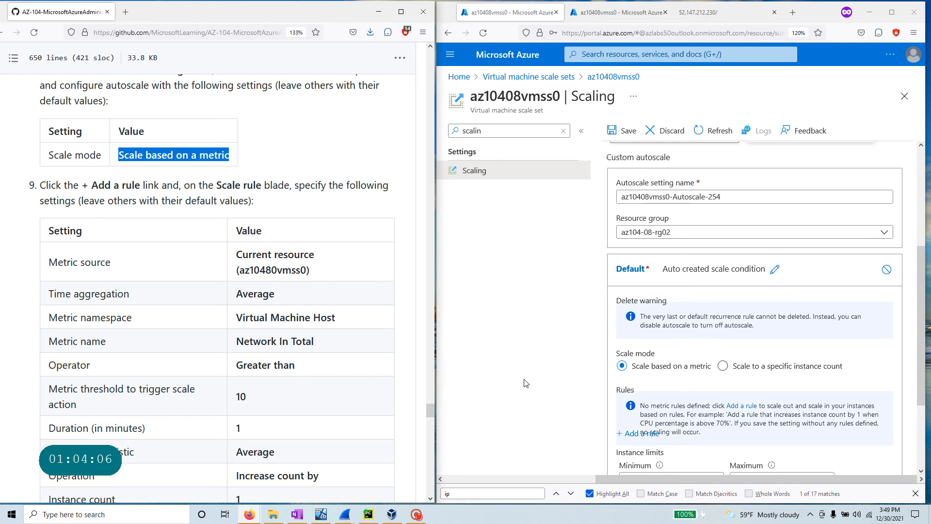
pyautogui.click(892, 12)
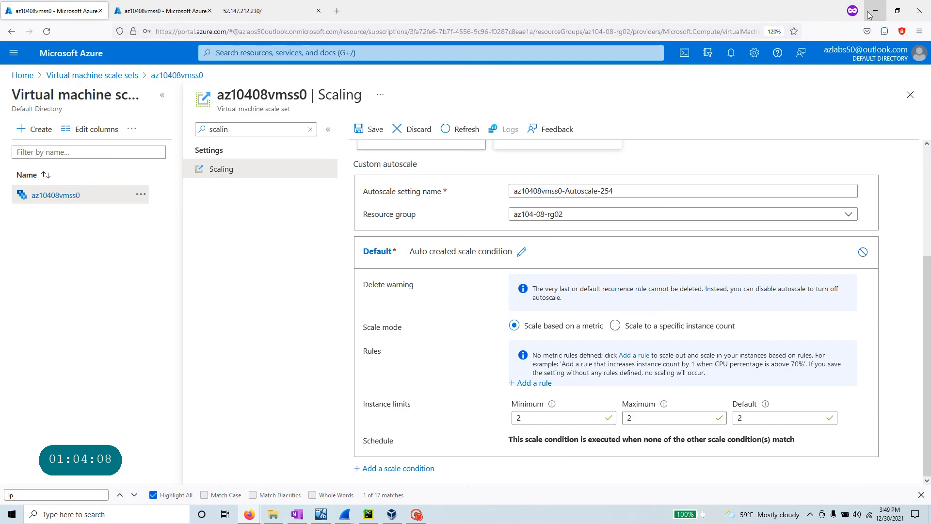
# - Add Auto created scale condition 1, keeping 'Scale based on a metric', checking it against the lab
pyautogui.scroll(3, 441, 307)
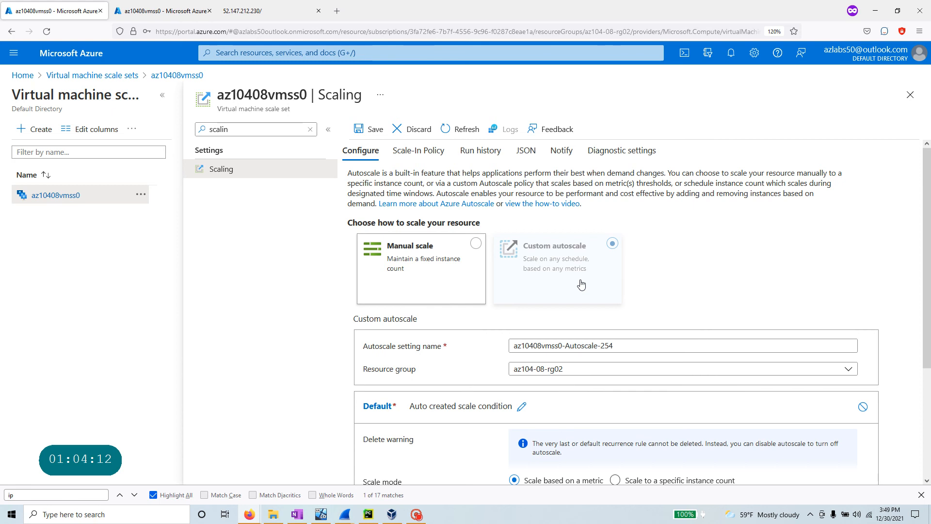
pyautogui.scroll(-3, 581, 285)
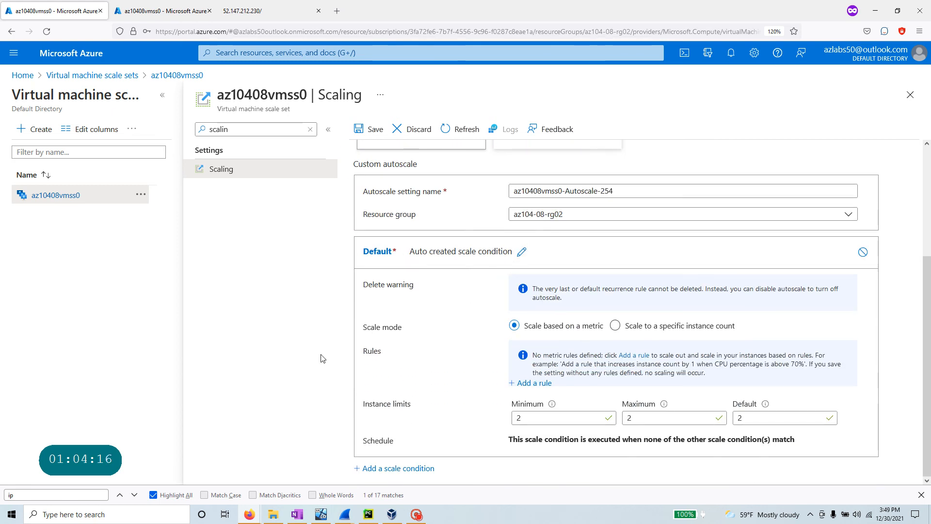
pyautogui.hotkey('alt', 'Tab')
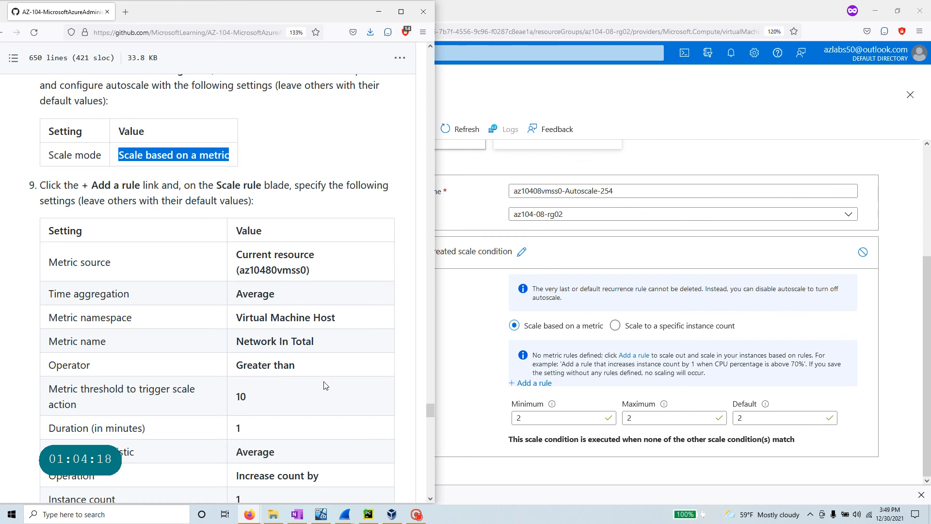
pyautogui.hotkey('alt', 'Tab')
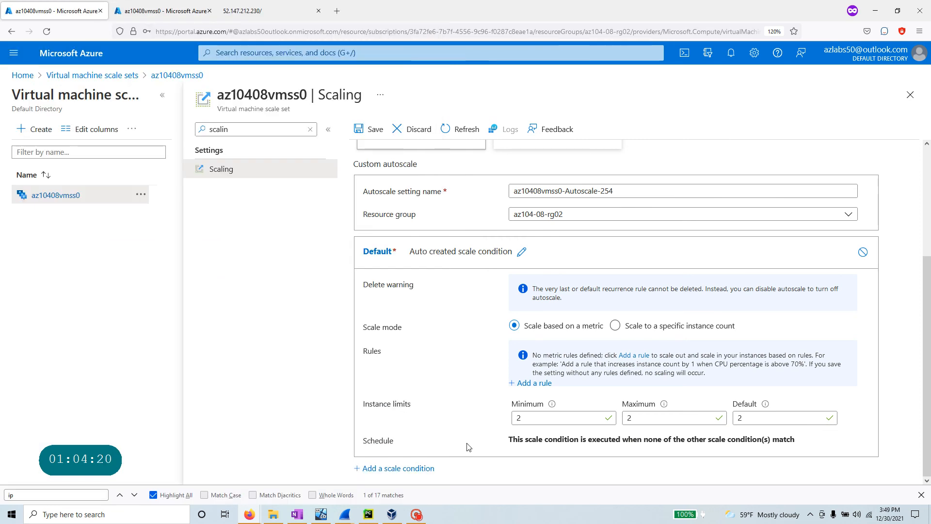
pyautogui.click(415, 472)
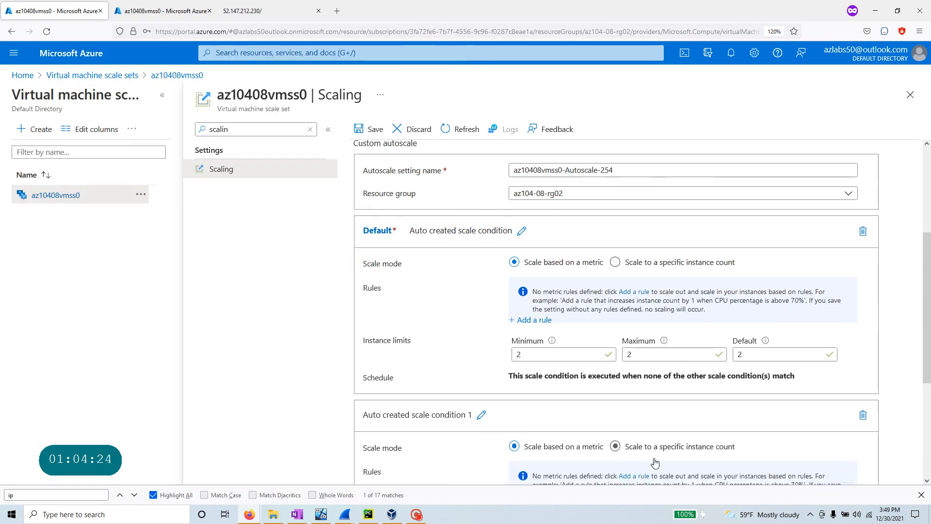
pyautogui.scroll(-5, 461, 434)
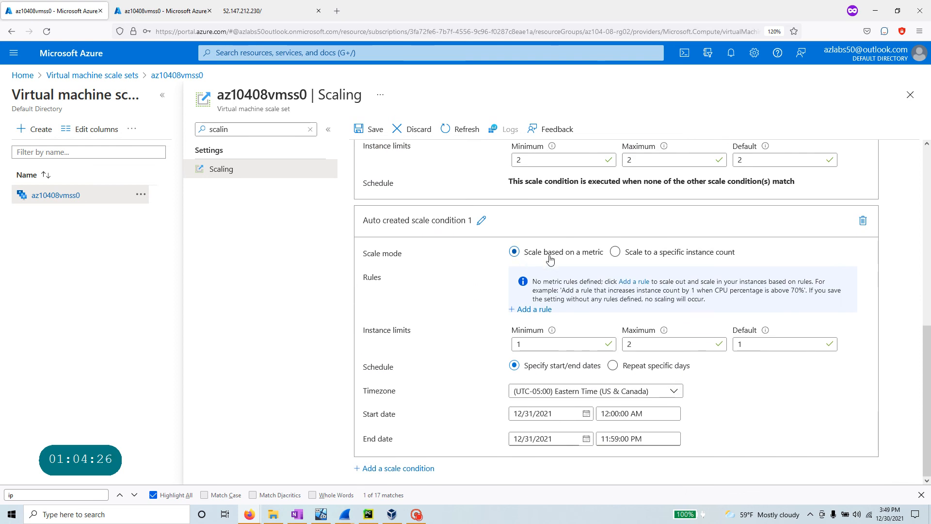
pyautogui.hotkey('alt', 'Tab')
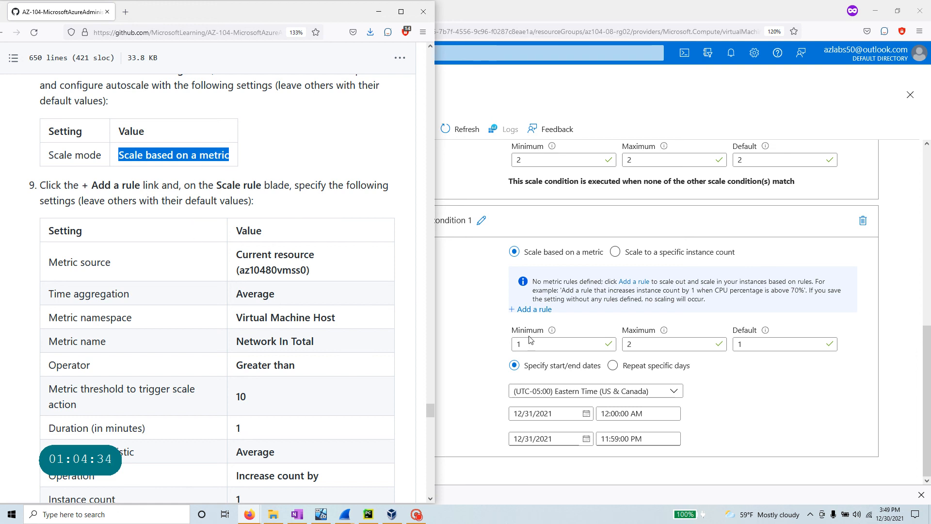
pyautogui.click(474, 356)
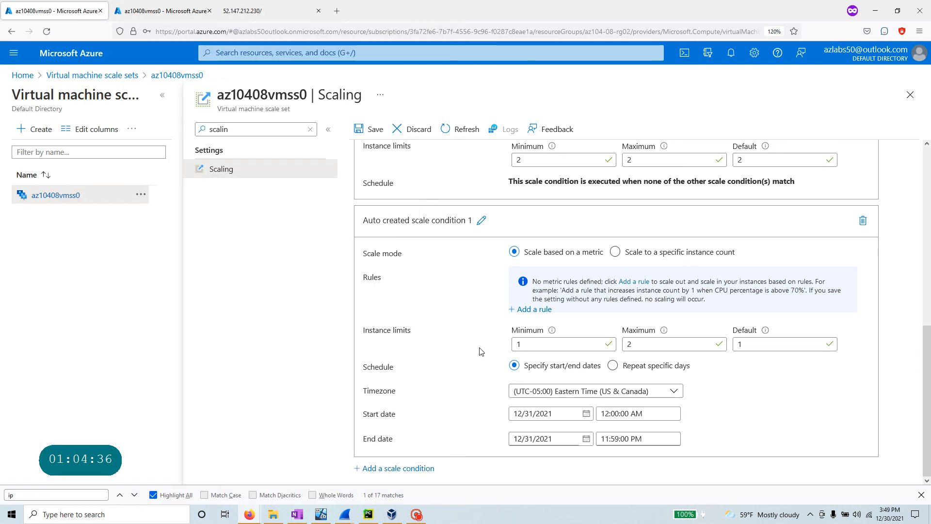
# - Start a new scale rule on the current resource using the Network In Total metric
pyautogui.click(541, 314)
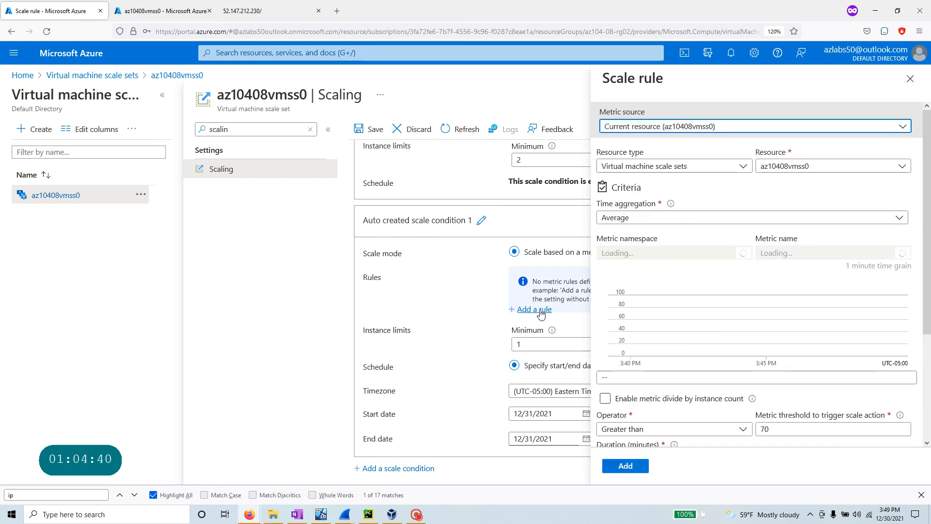
pyautogui.hotkey('alt', 'Tab')
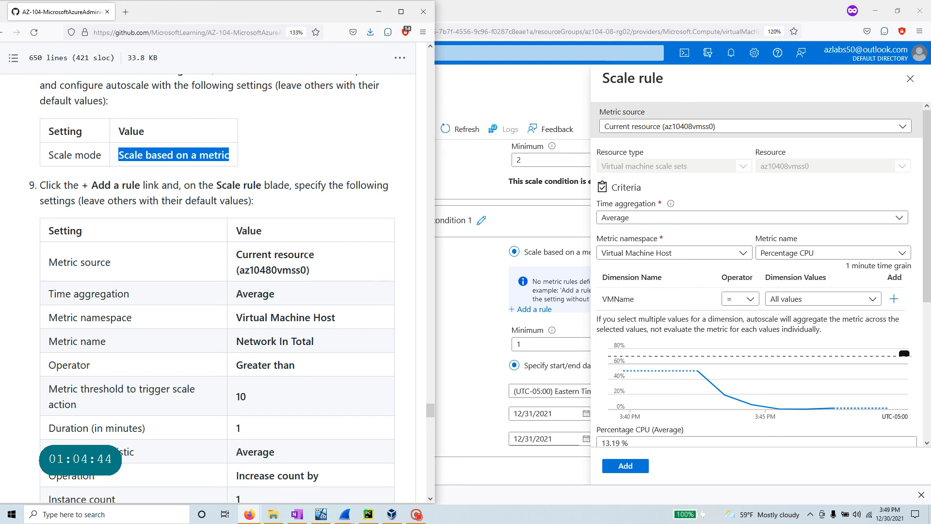
pyautogui.moveTo(318, 256); pyautogui.dragTo(236, 255)
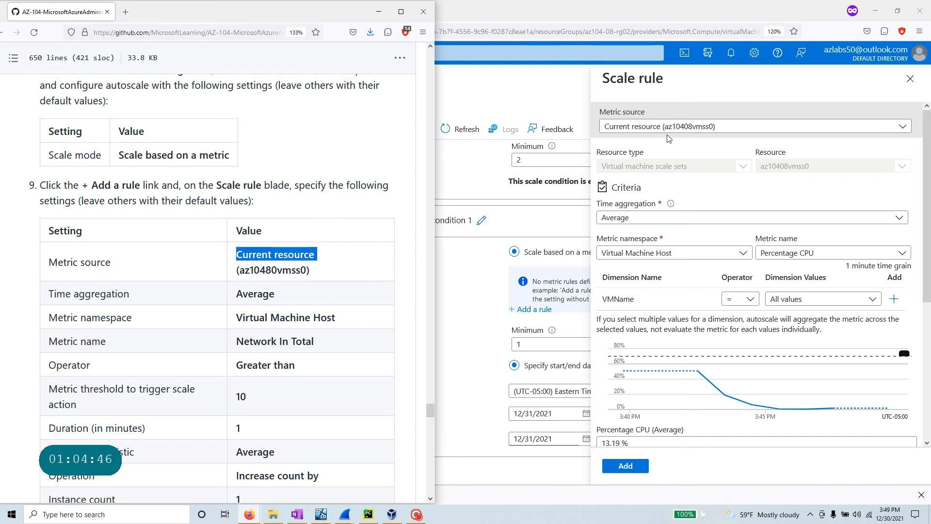
pyautogui.scroll(-3, 218, 291)
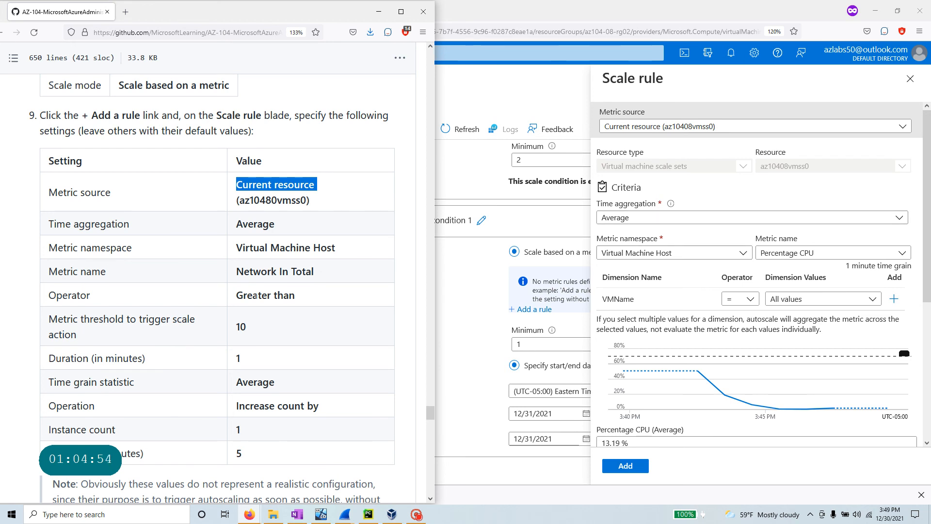
pyautogui.click(828, 257)
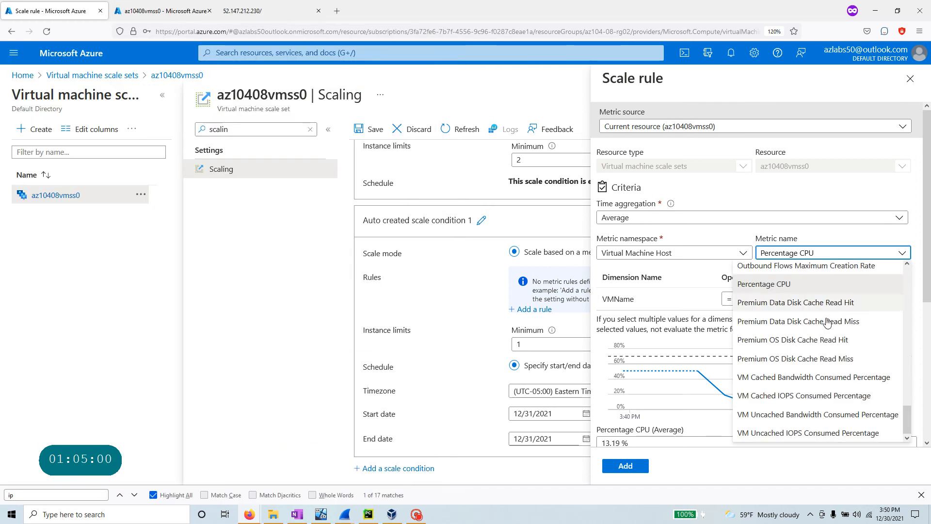
pyautogui.scroll(-3, 828, 322)
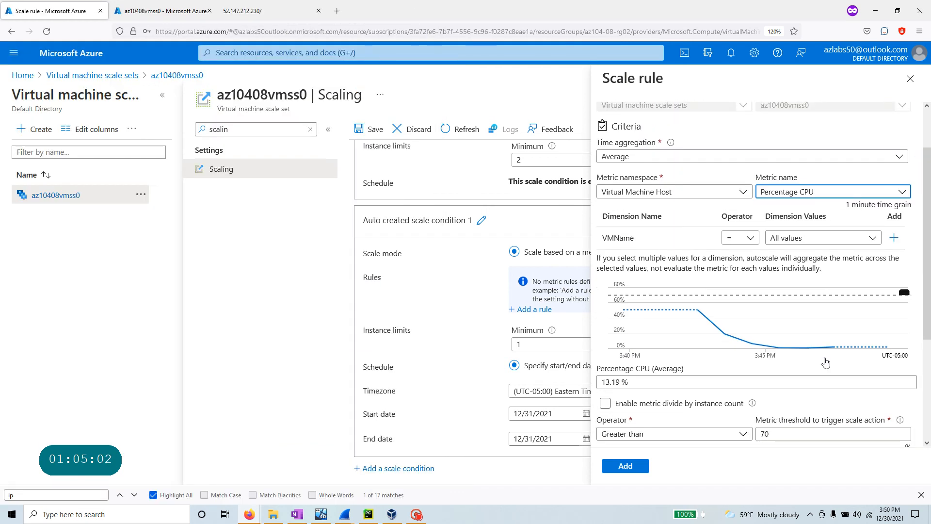
pyautogui.hotkey('alt', 'Tab')
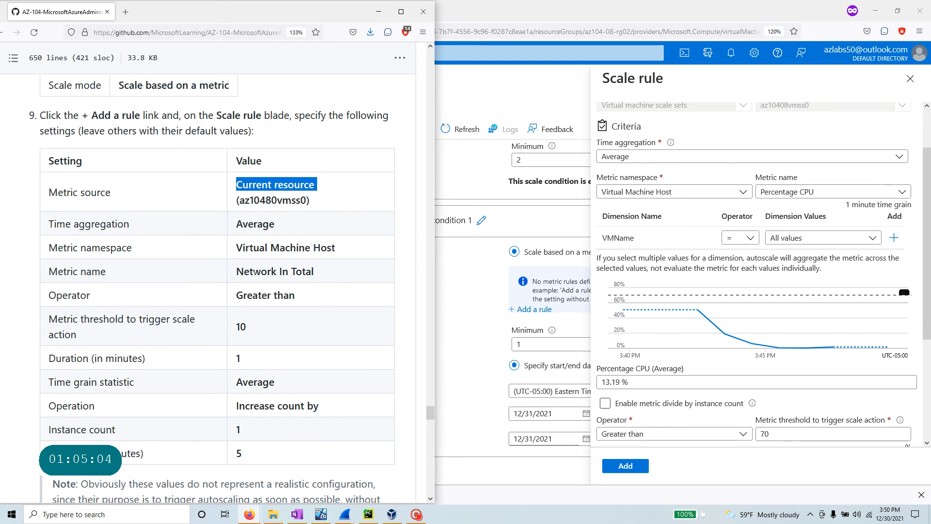
pyautogui.hotkey('alt', 'Tab')
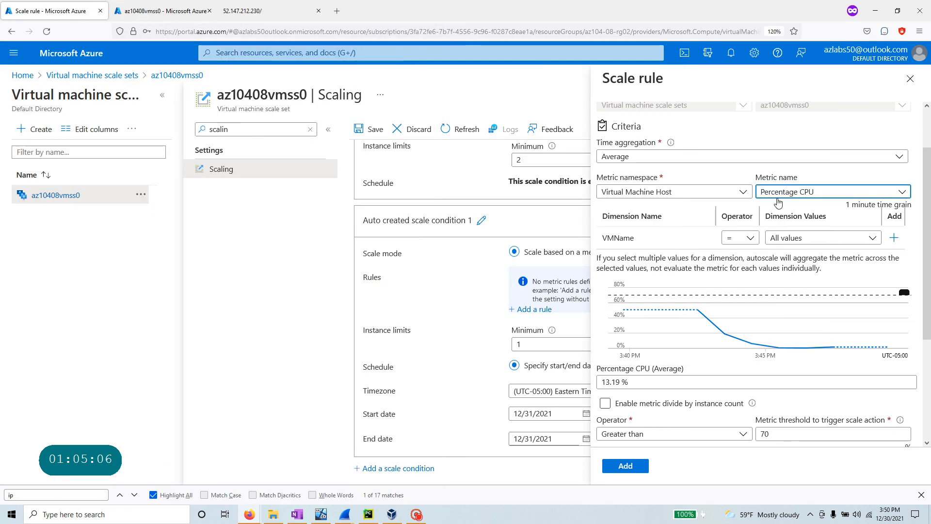
pyautogui.click(807, 192)
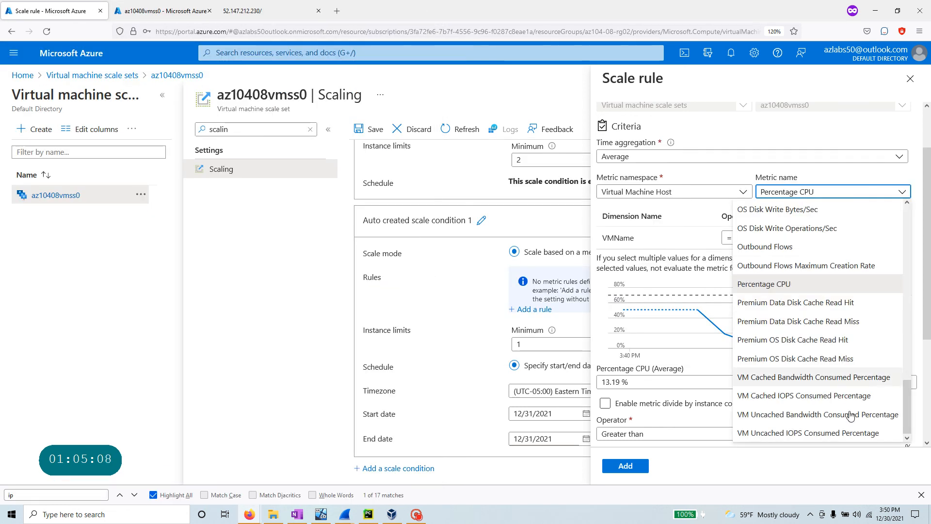
pyautogui.moveTo(909, 411); pyautogui.dragTo(896, 324)
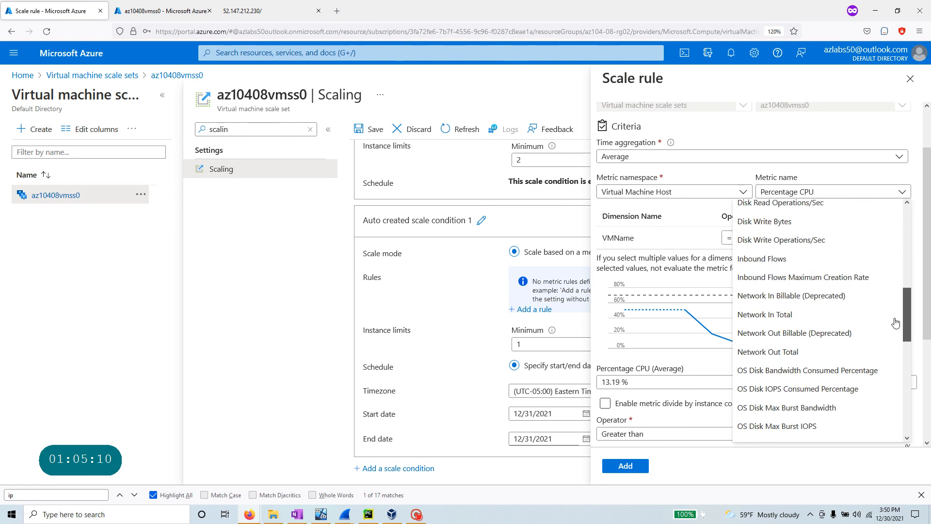
pyautogui.click(815, 318)
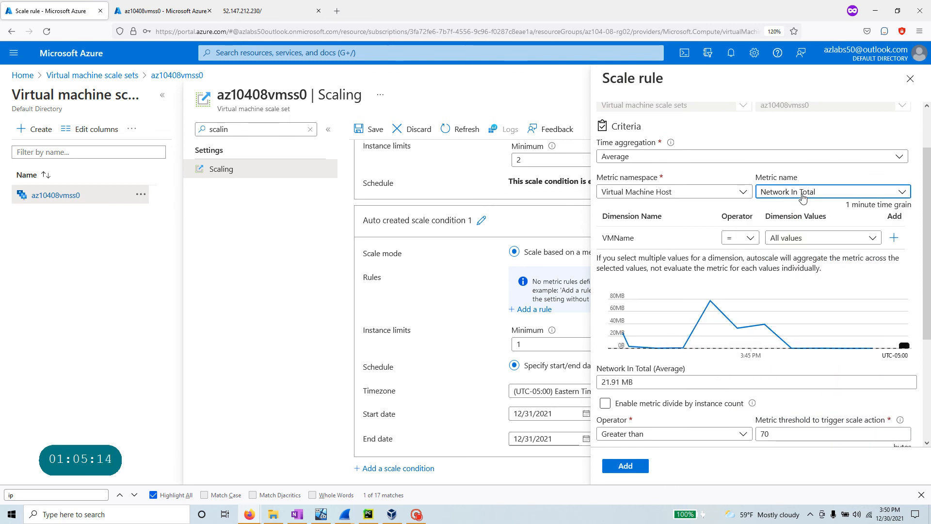
# - Set the rule to Greater than threshold 10 with a 1-minute duration
pyautogui.hotkey('alt', 'Tab')
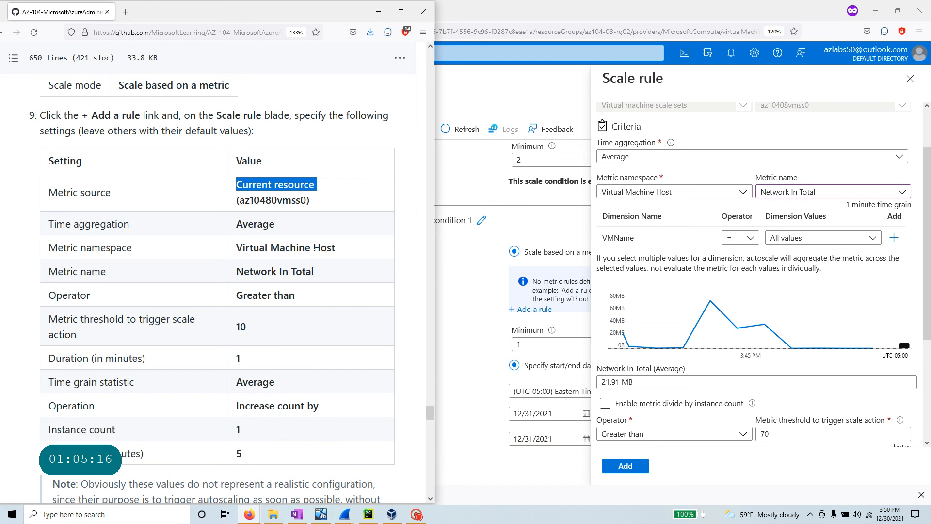
pyautogui.moveTo(327, 276); pyautogui.dragTo(228, 271)
pyautogui.moveTo(313, 299); pyautogui.dragTo(237, 294)
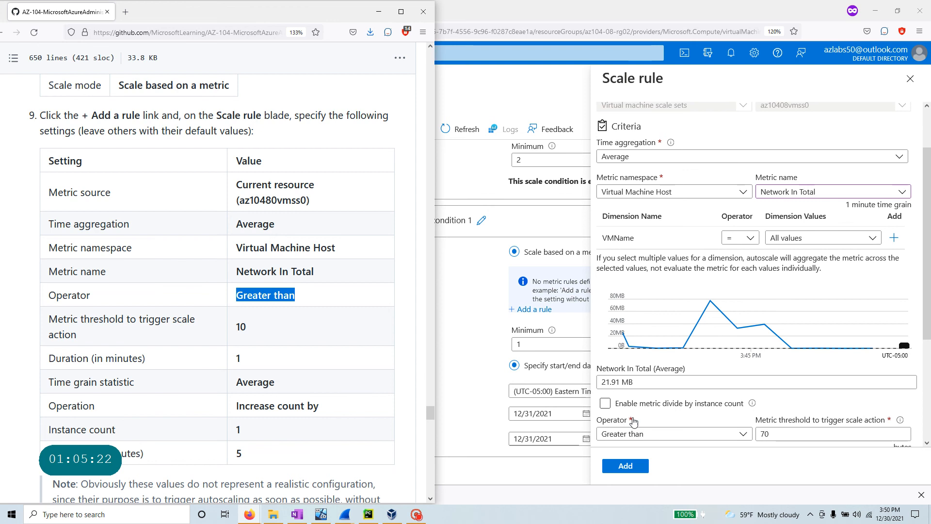
pyautogui.scroll(-2, 635, 417)
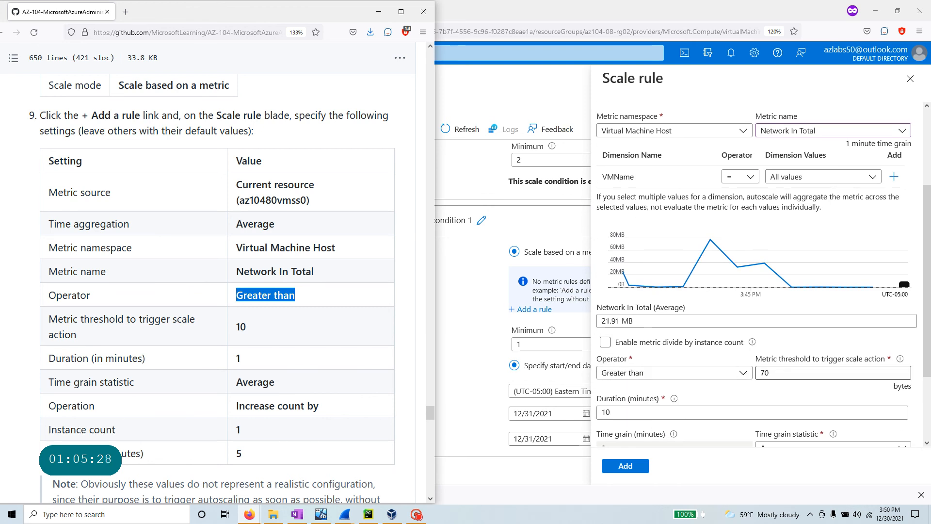
pyautogui.doubleClick(765, 373)
pyautogui.write('10')
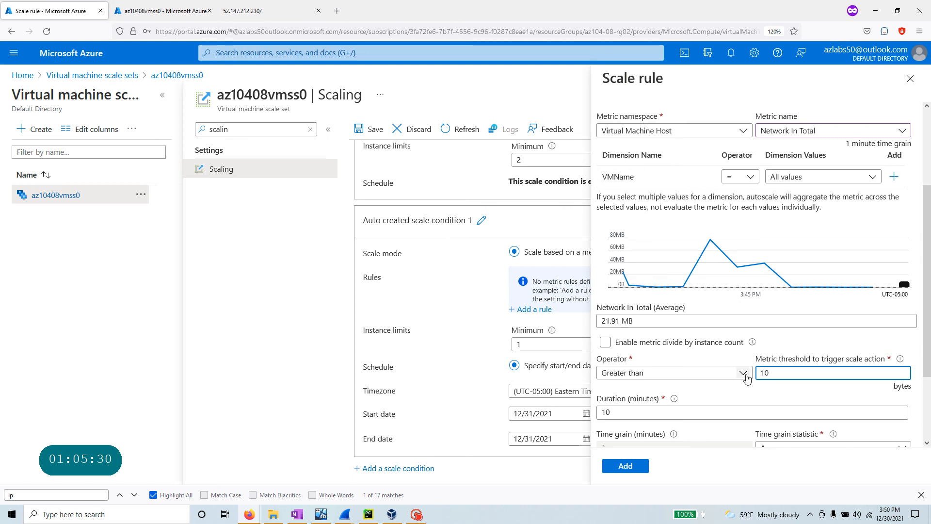
pyautogui.hotkey('alt', 'Tab')
pyautogui.moveTo(250, 331); pyautogui.dragTo(231, 335)
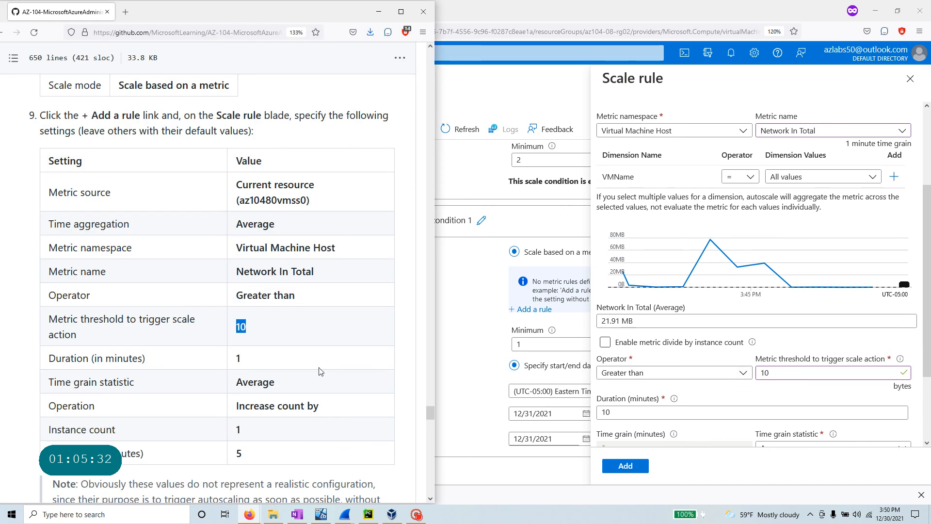
pyautogui.click(629, 411)
pyautogui.press('BackSpace')
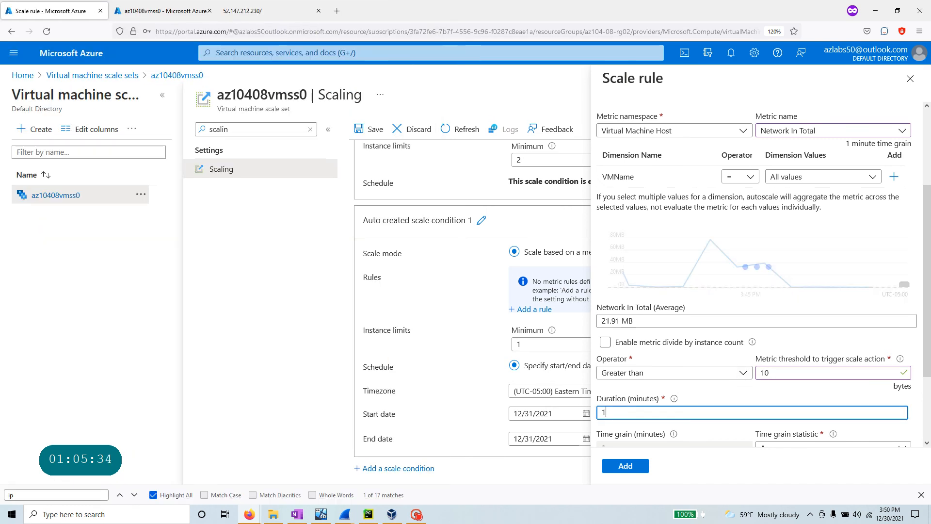
# - Set the action to increase instance count by 1 with a 5-minute cool down
pyautogui.hotkey('alt', 'Tab')
pyautogui.scroll(-3, 629, 412)
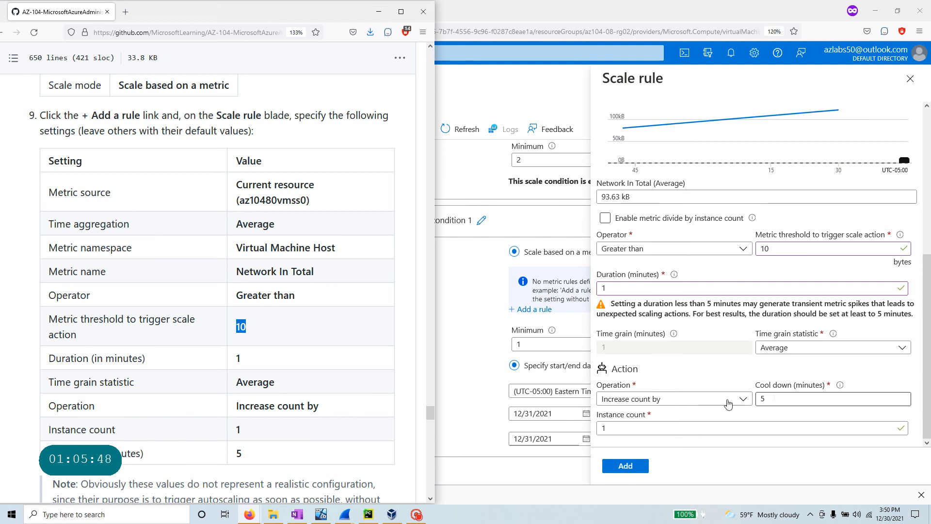
pyautogui.doubleClick(652, 428)
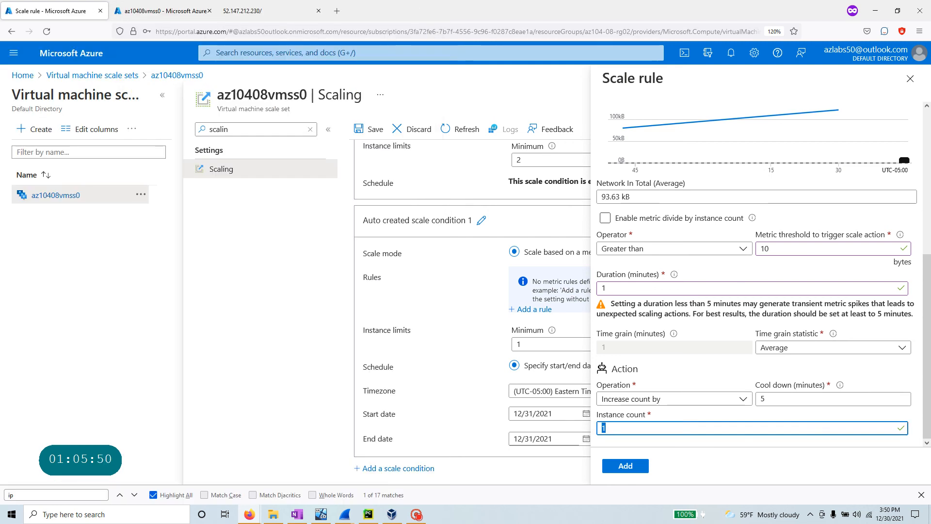
pyautogui.hotkey('alt', 'Tab')
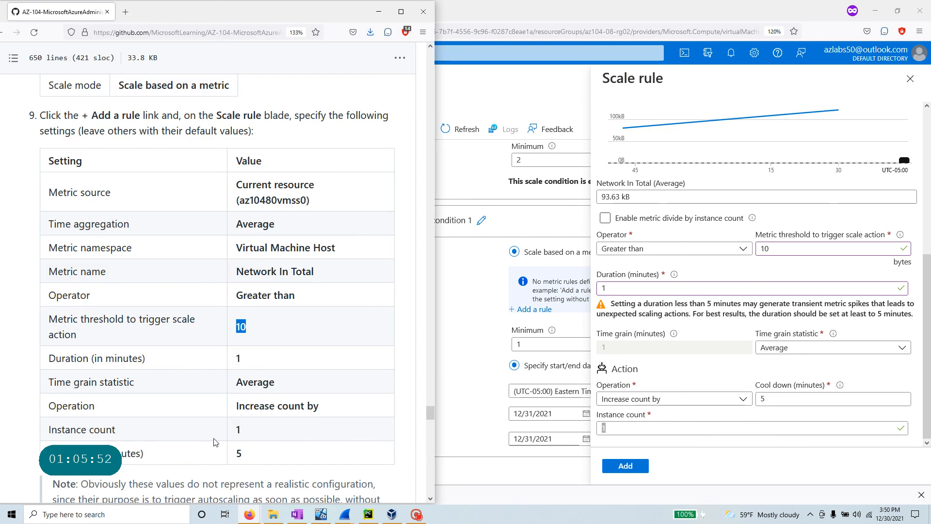
pyautogui.doubleClick(788, 399)
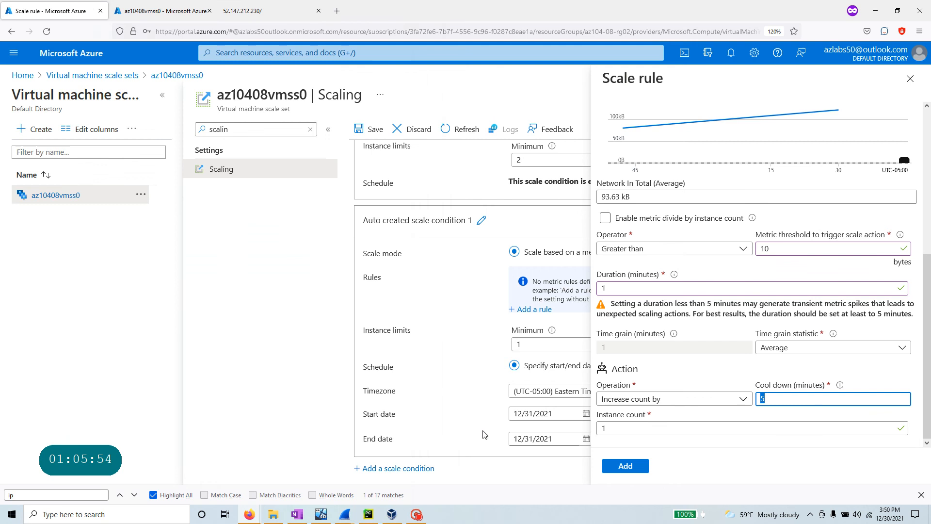
pyautogui.hotkey('alt', 'Tab')
pyautogui.scroll(-4, 217, 289)
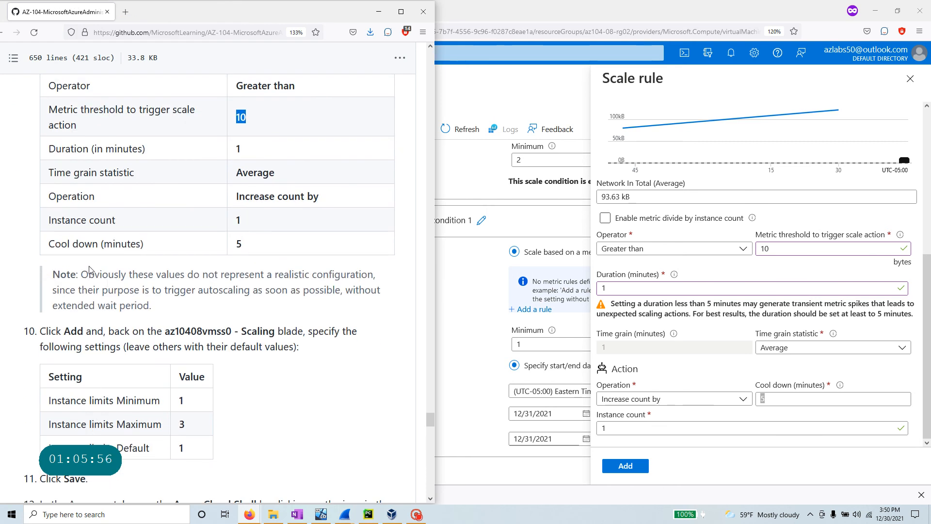
pyautogui.moveTo(81, 274); pyautogui.dragTo(185, 307)
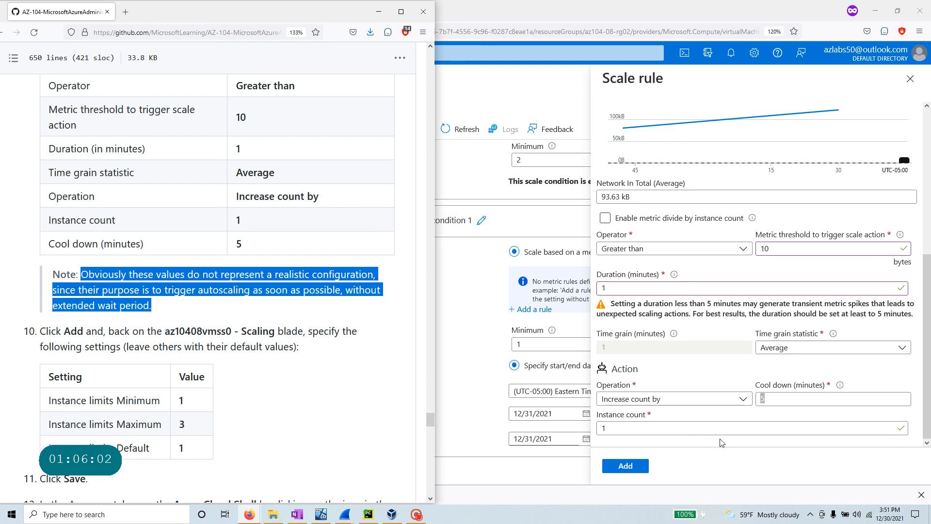
# - Add the Network In Total > 10 scale-out rule to the condition
pyautogui.click(626, 466)
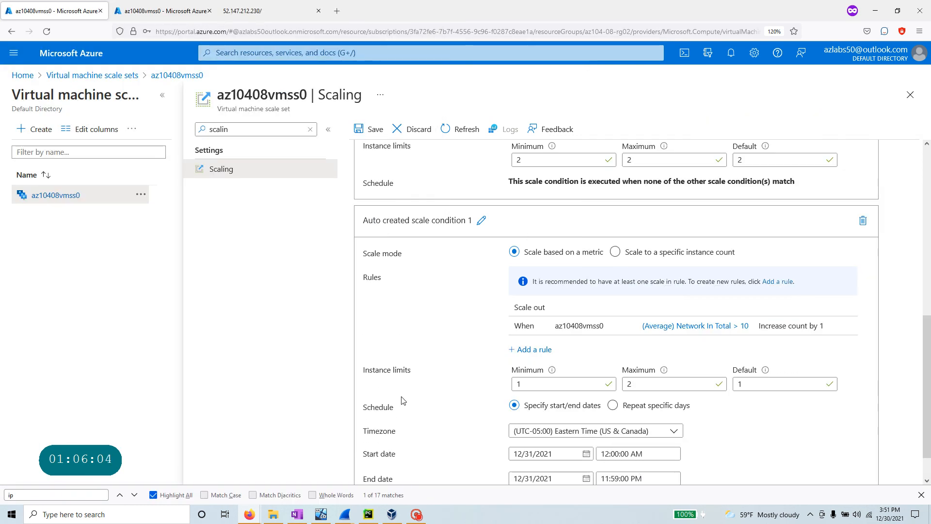
pyautogui.hotkey('alt', 'Tab')
pyautogui.scroll(-3, 119, 374)
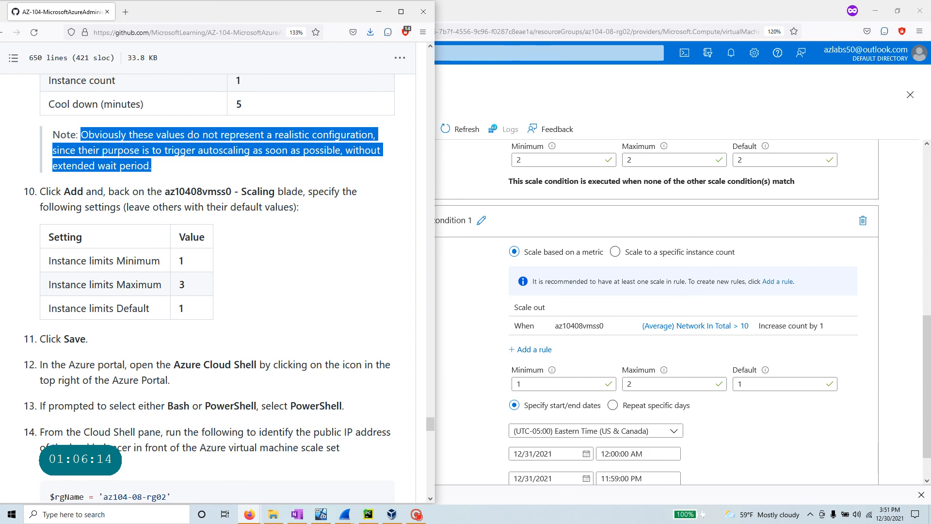
pyautogui.click(523, 385)
# - Raise the condition's maximum instance limit to 3
pyautogui.hotkey('alt', 'Tab')
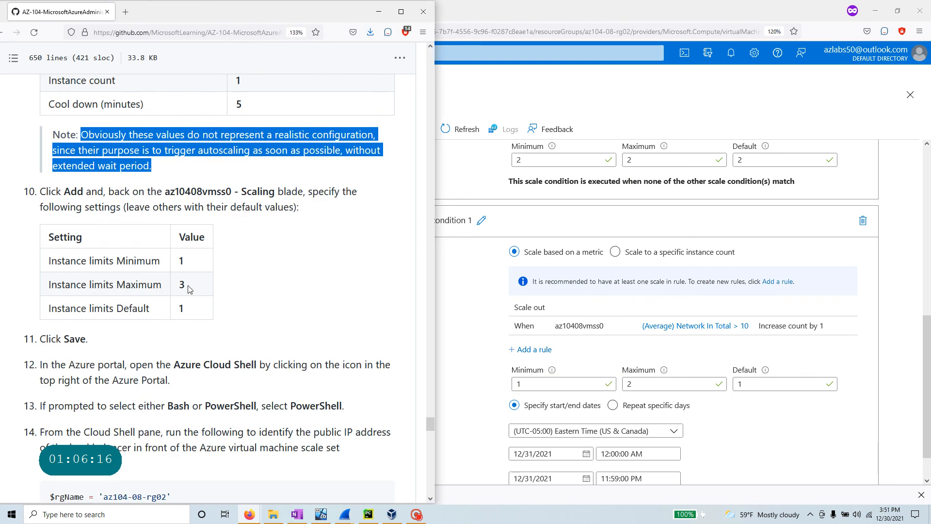
pyautogui.moveTo(621, 385); pyautogui.dragTo(610, 387)
pyautogui.write('3')
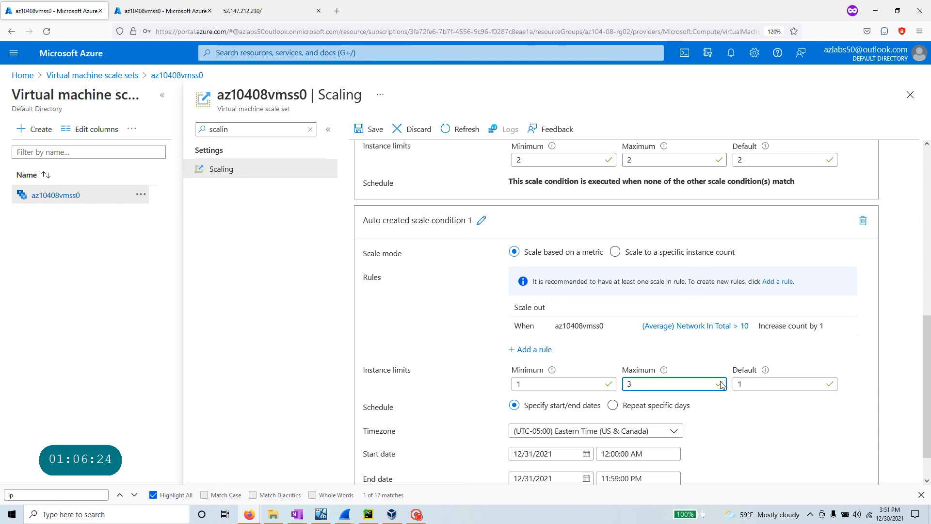
pyautogui.click(747, 383)
pyautogui.hotkey('alt', 'Tab')
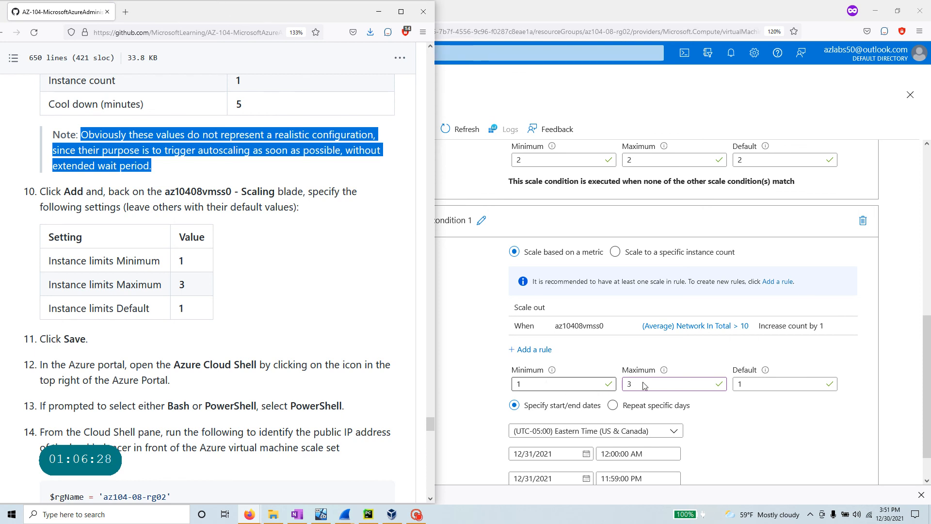
pyautogui.scroll(-3, 320, 281)
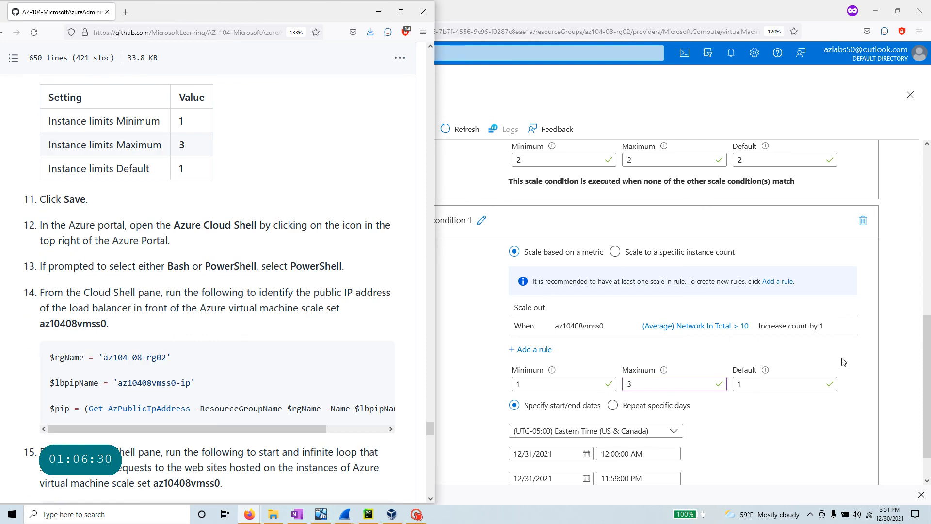
pyautogui.click(674, 115)
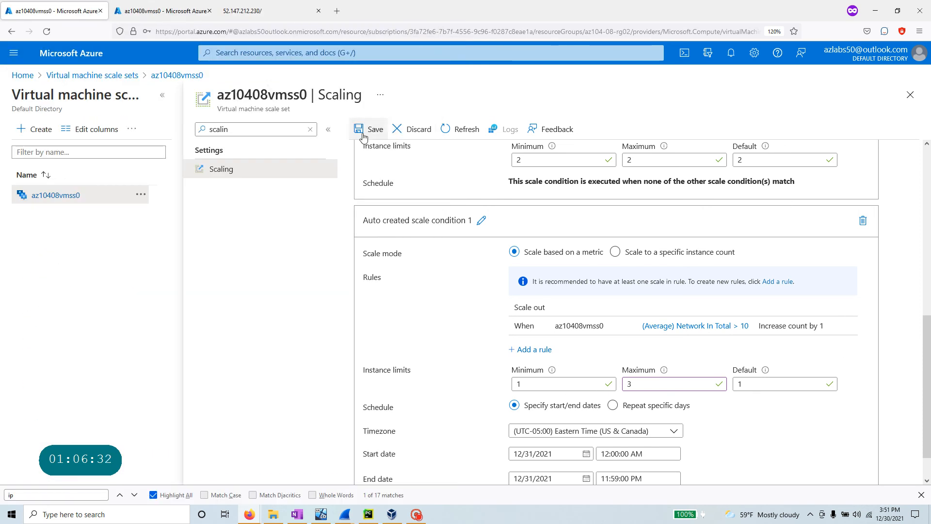
# - Save the autoscale configuration for az10408vmss0
pyautogui.click(372, 132)
pyautogui.scroll(-2, 472, 311)
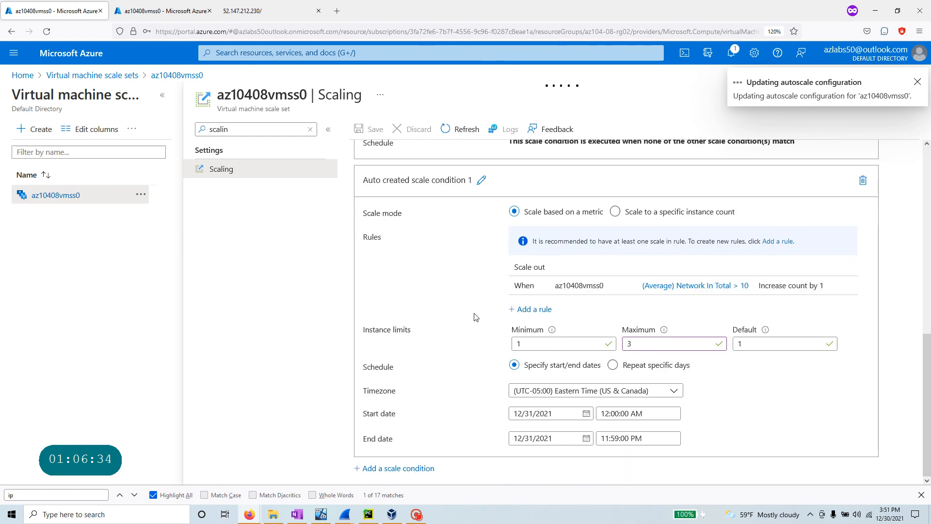
pyautogui.scroll(10, 475, 316)
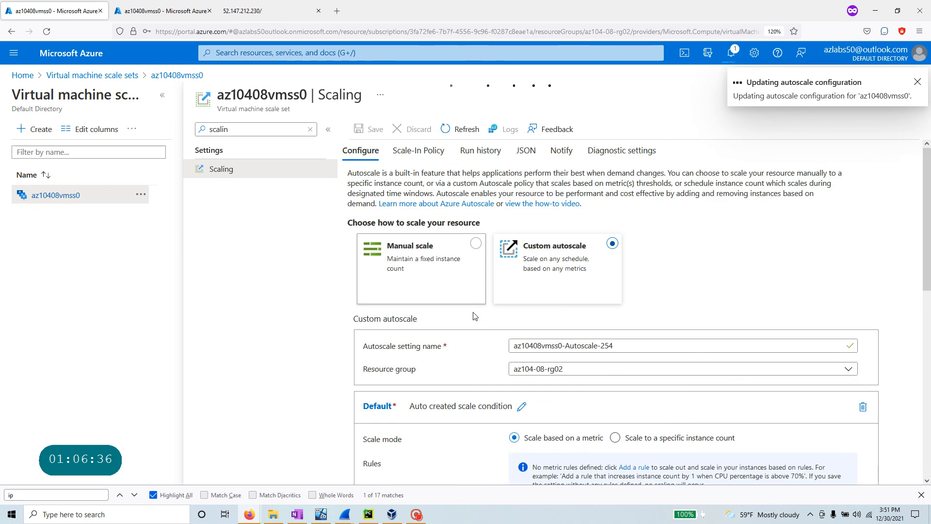
pyautogui.scroll(-10, 475, 316)
# - Copy the lab's Cloud Shell public IP lookup commands, then return to the az10408vmss0 overview tab
pyautogui.hotkey('alt', 'Tab')
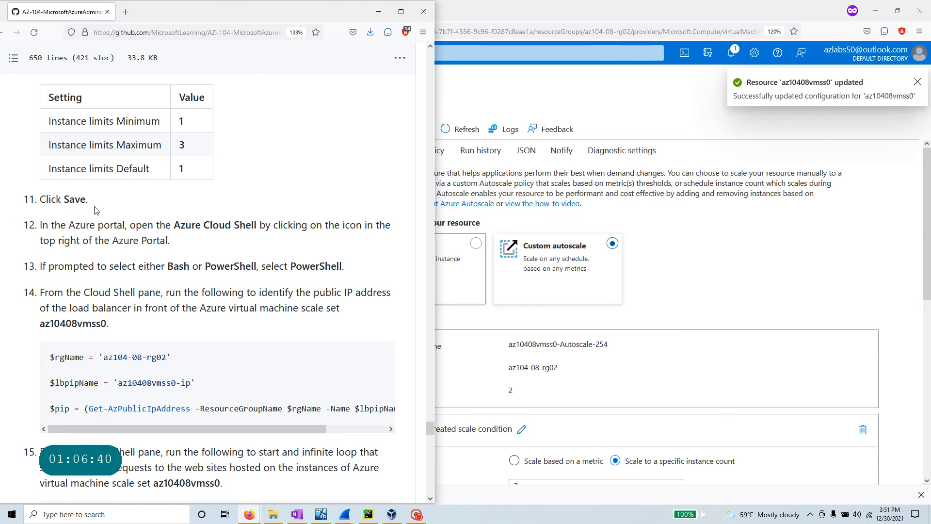
pyautogui.scroll(-3, 96, 210)
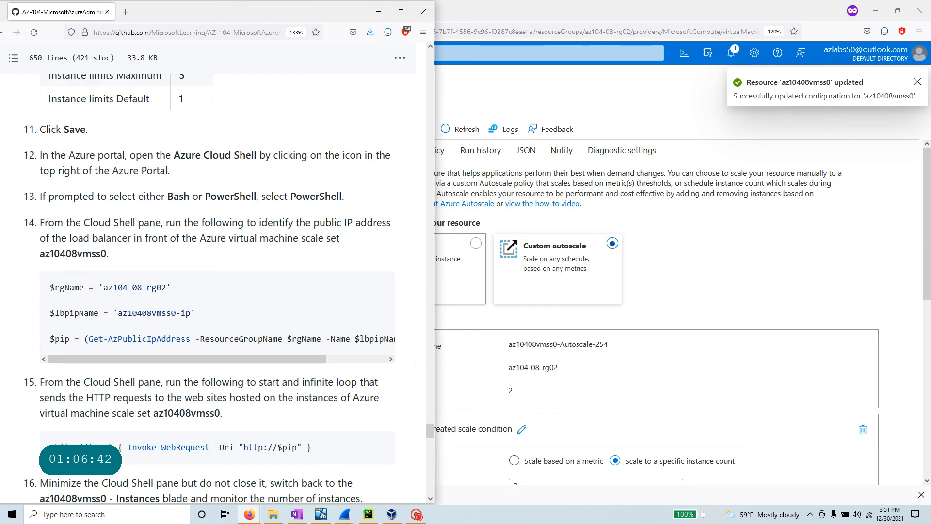
pyautogui.moveTo(171, 155); pyautogui.dragTo(270, 156)
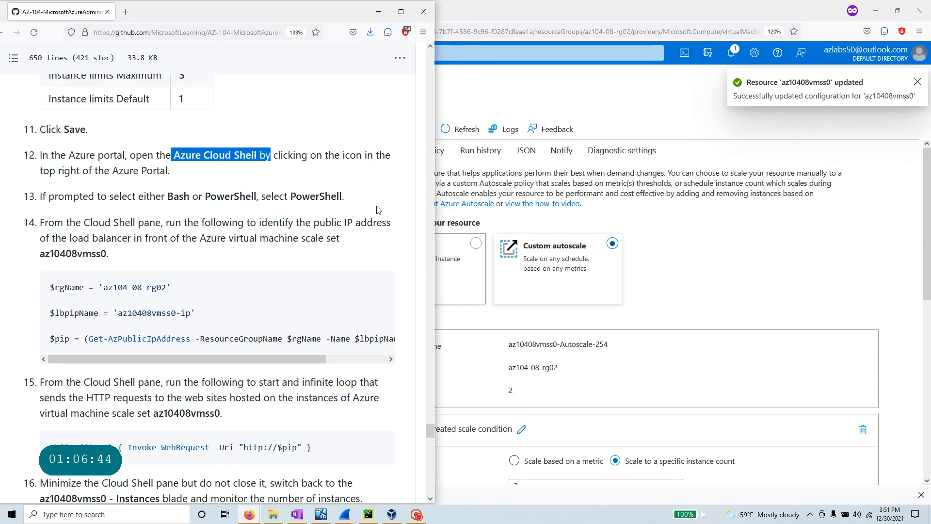
pyautogui.moveTo(156, 361); pyautogui.dragTo(83, 361)
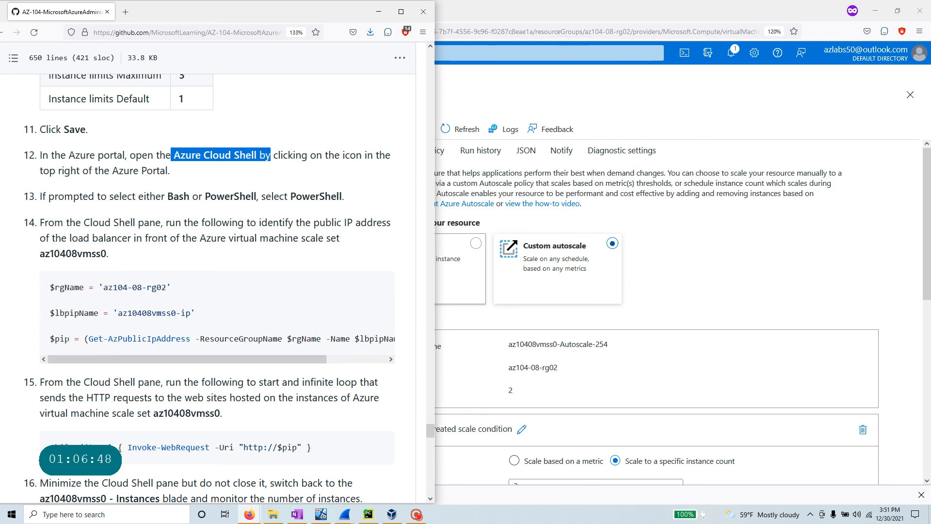
pyautogui.moveTo(180, 363); pyautogui.dragTo(293, 360)
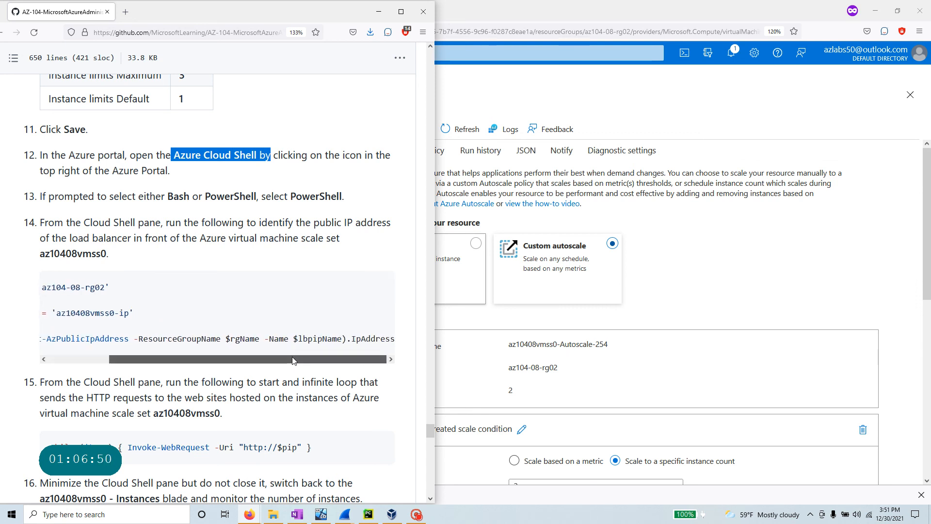
pyautogui.moveTo(289, 338); pyautogui.dragTo(346, 338)
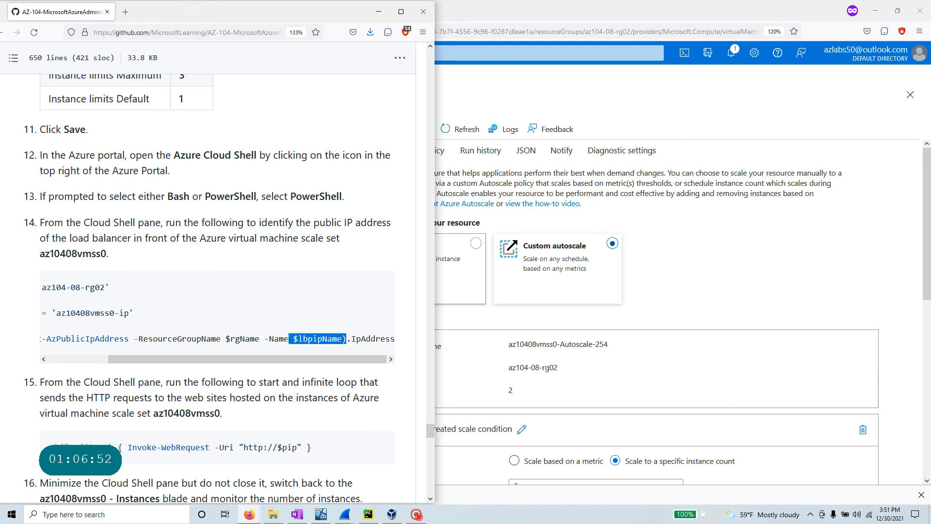
pyautogui.hscroll(-3, 289, 356)
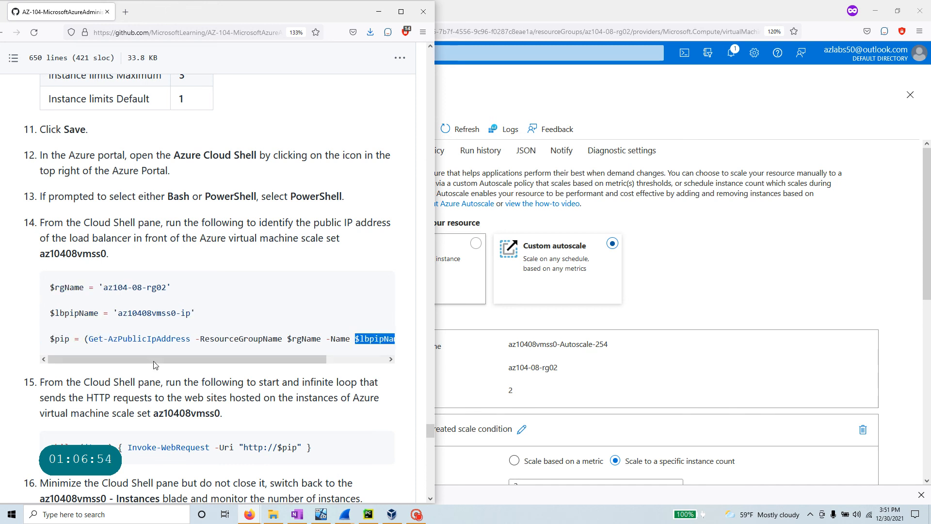
pyautogui.moveTo(285, 357); pyautogui.dragTo(357, 364)
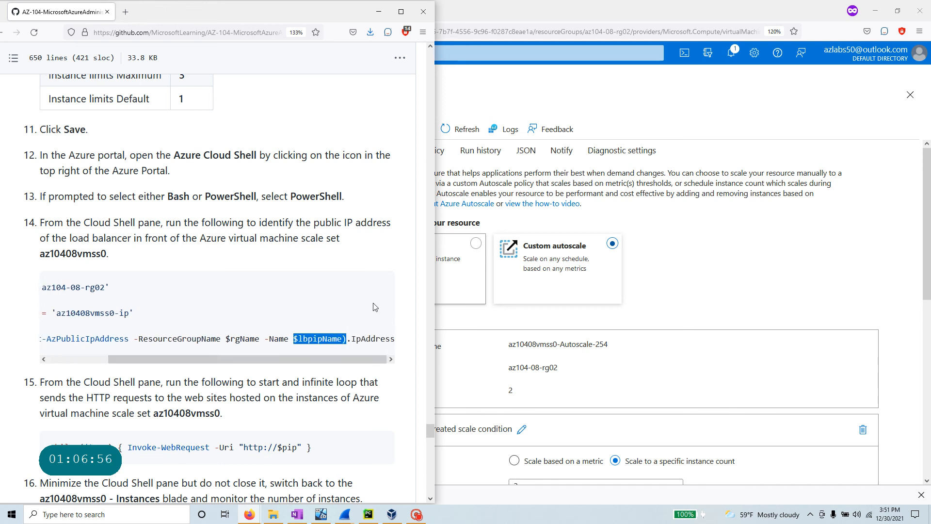
pyautogui.click(379, 286)
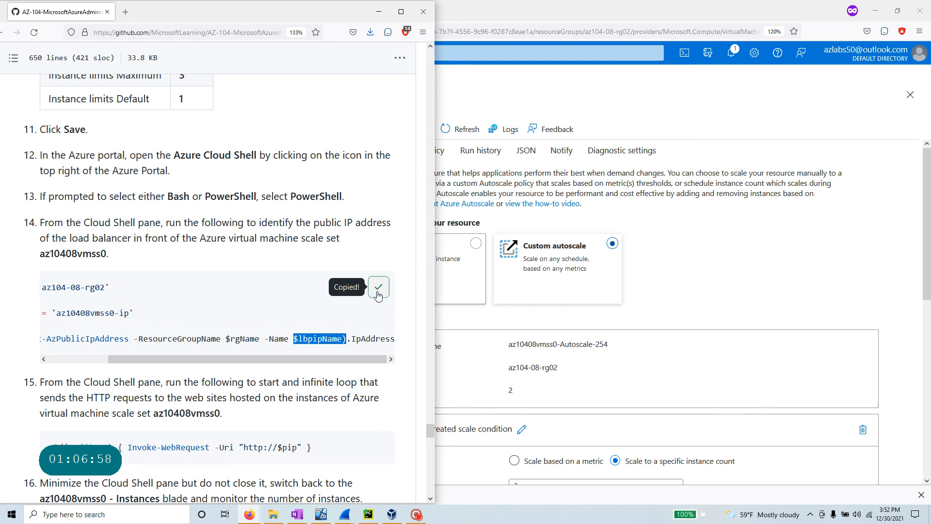
pyautogui.hotkey('alt', 'Tab')
pyautogui.click(159, 17)
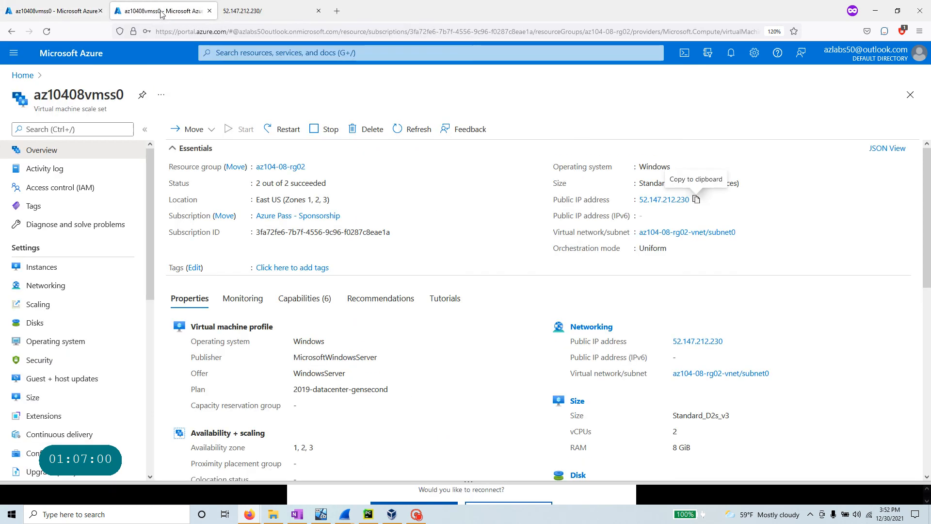
# - Reopen and reconnect the timed-out Cloud Shell session from the scale set overview
pyautogui.click(243, 11)
pyautogui.hotkey('ctrl', 'l')
pyautogui.hotkey('alt', 'Tab')
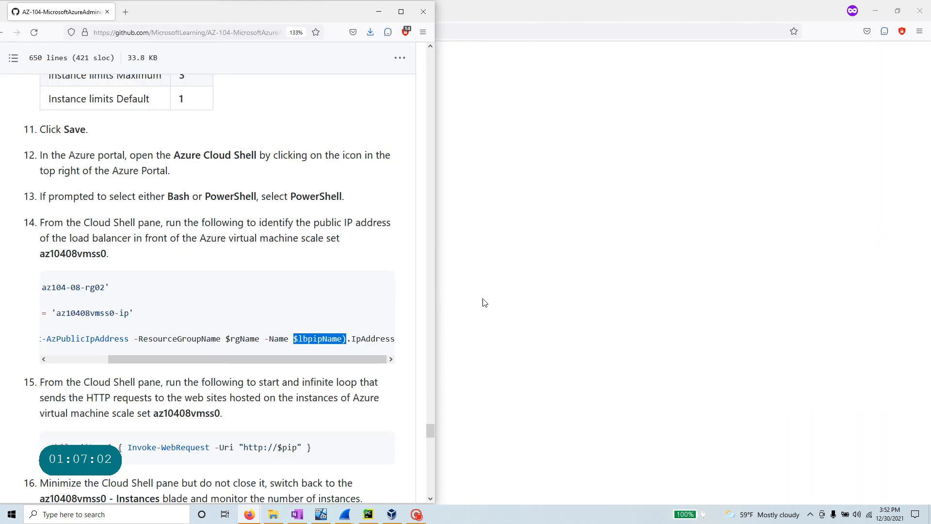
pyautogui.hotkey('alt', 'Tab')
pyautogui.hotkey('alt', 'Tab')
pyautogui.hotkey('alt', 'Tab')
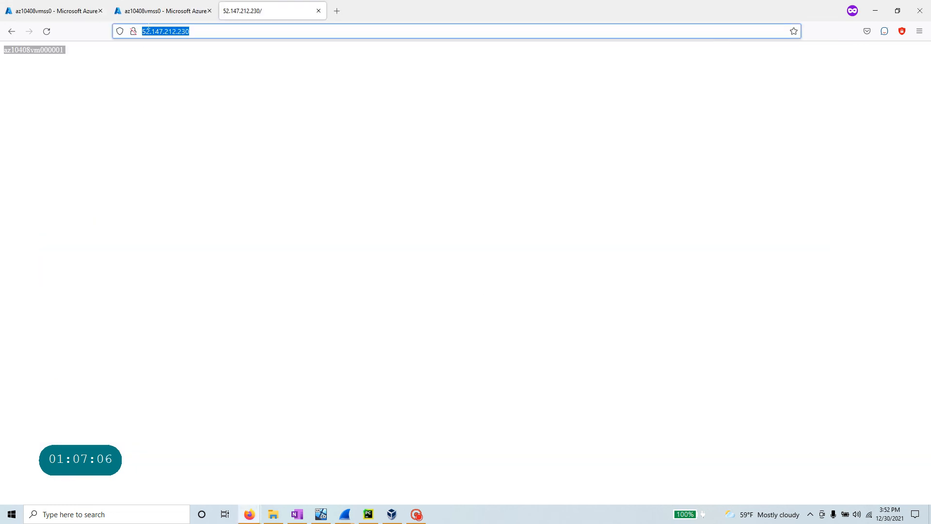
pyautogui.click(160, 11)
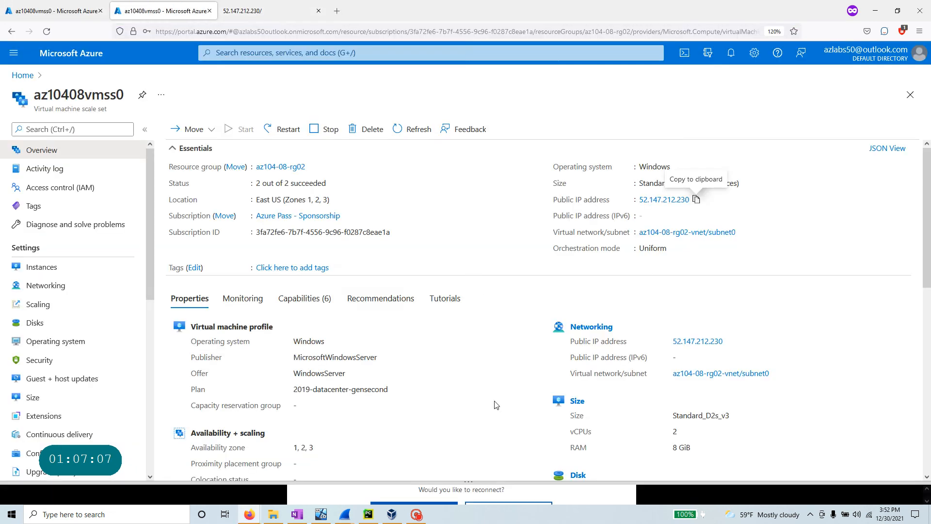
pyautogui.click(684, 54)
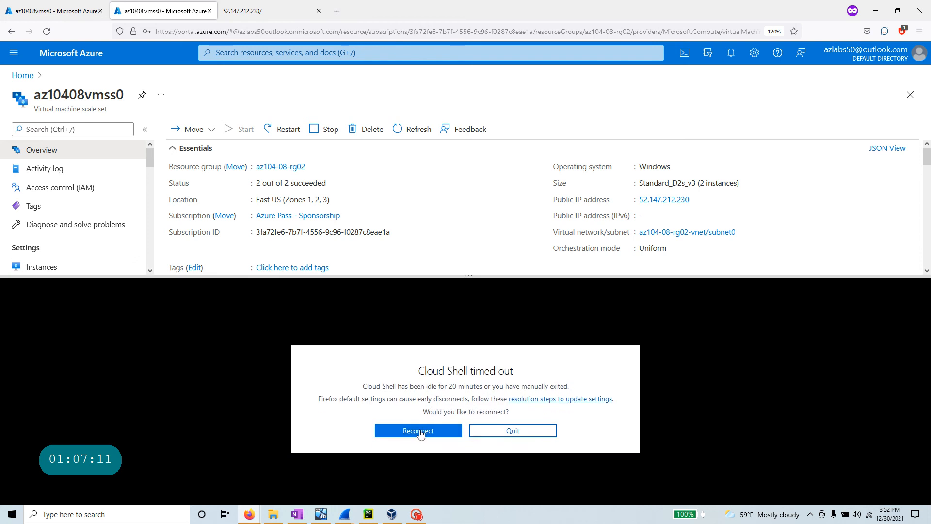
pyautogui.click(420, 429)
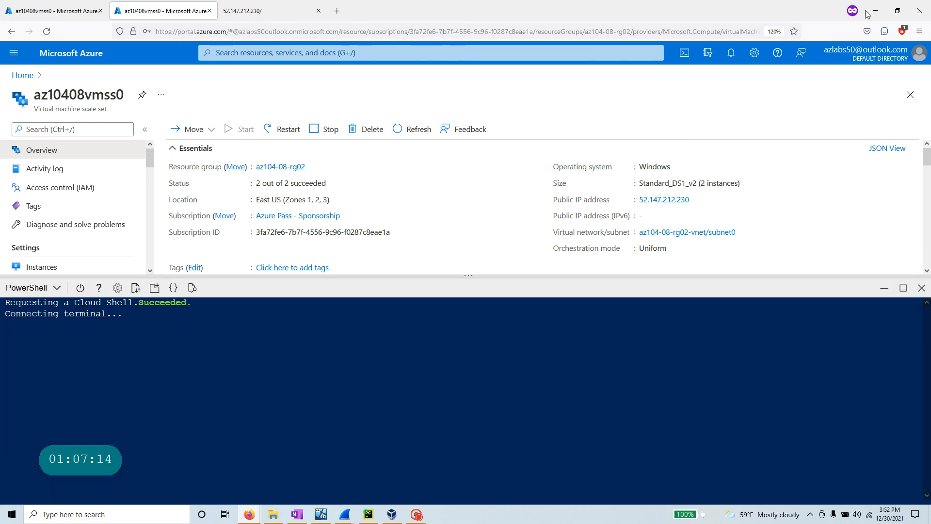
pyautogui.click(897, 11)
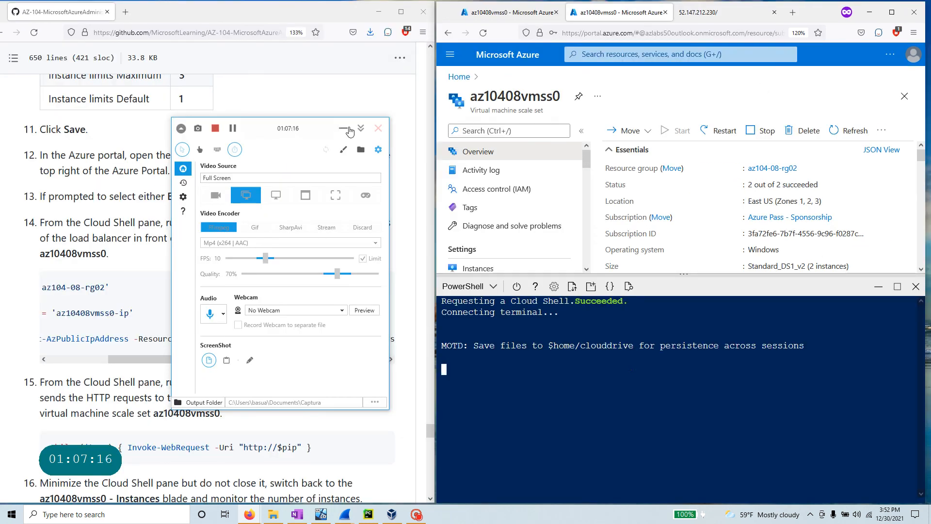
pyautogui.click(348, 129)
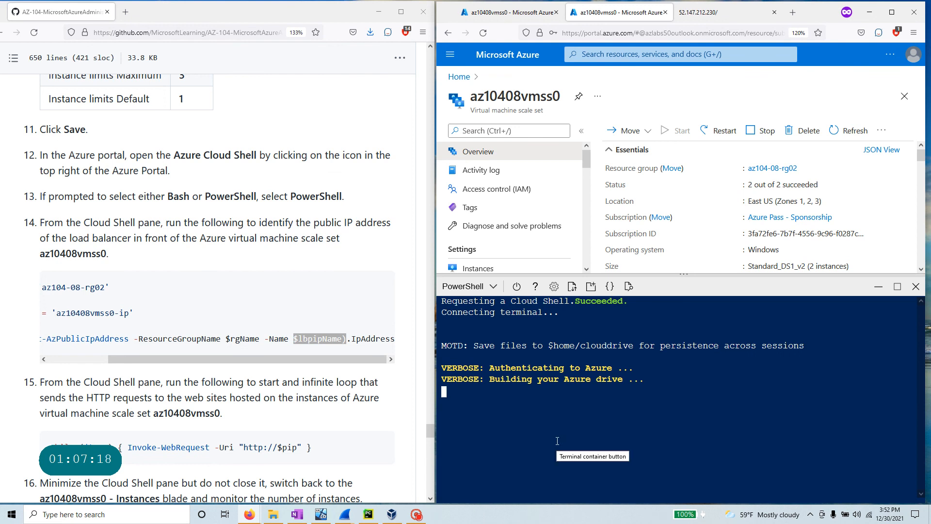
# - Paste the public IP lookup commands into Cloud Shell to set the $pip variable
pyautogui.rightClick(590, 394)
pyautogui.click(615, 272)
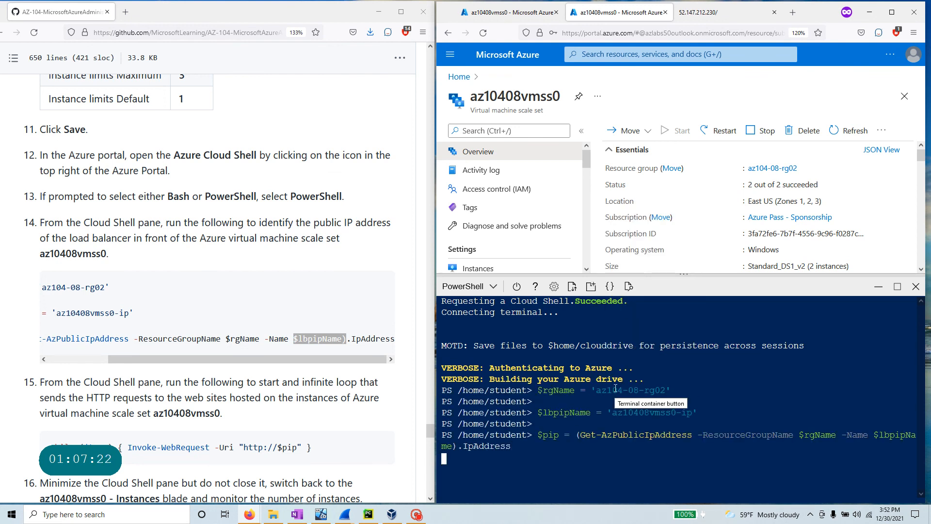
pyautogui.moveTo(538, 390); pyautogui.dragTo(676, 390)
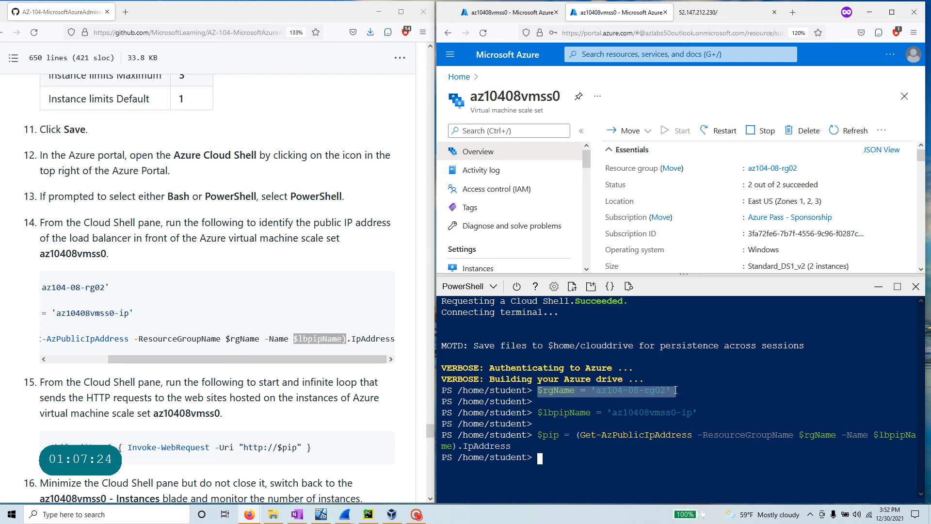
pyautogui.moveTo(540, 413); pyautogui.dragTo(714, 412)
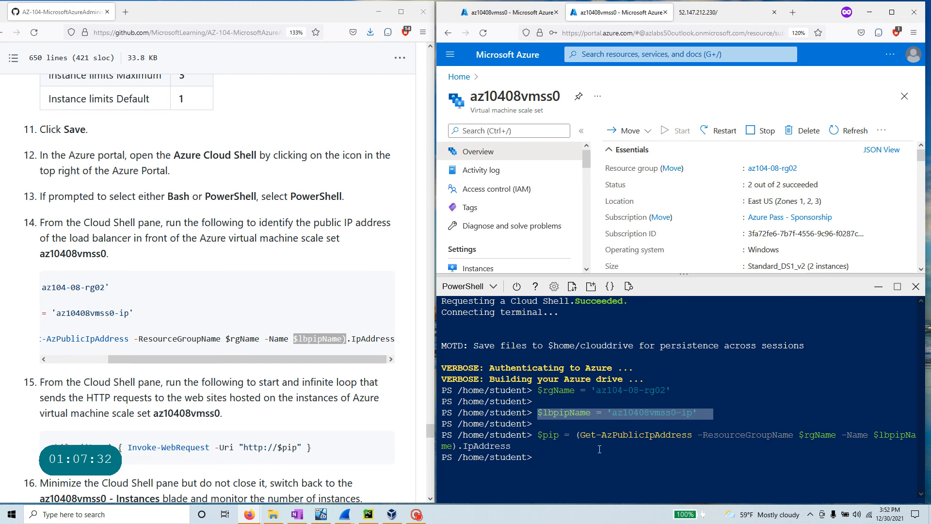
pyautogui.moveTo(560, 435); pyautogui.dragTo(536, 435)
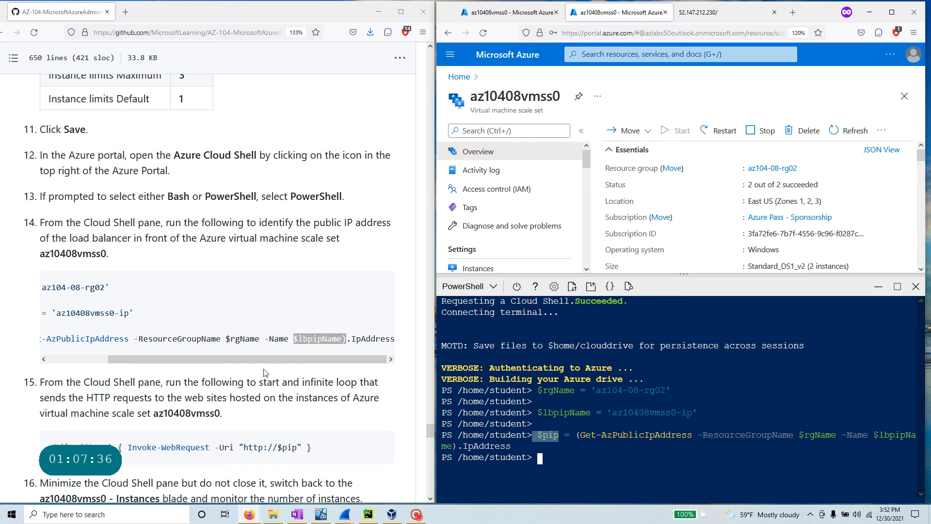
# - Paste and run the while loop sending Invoke-WebRequest repeatedly to the load balancer IP
pyautogui.click(304, 354)
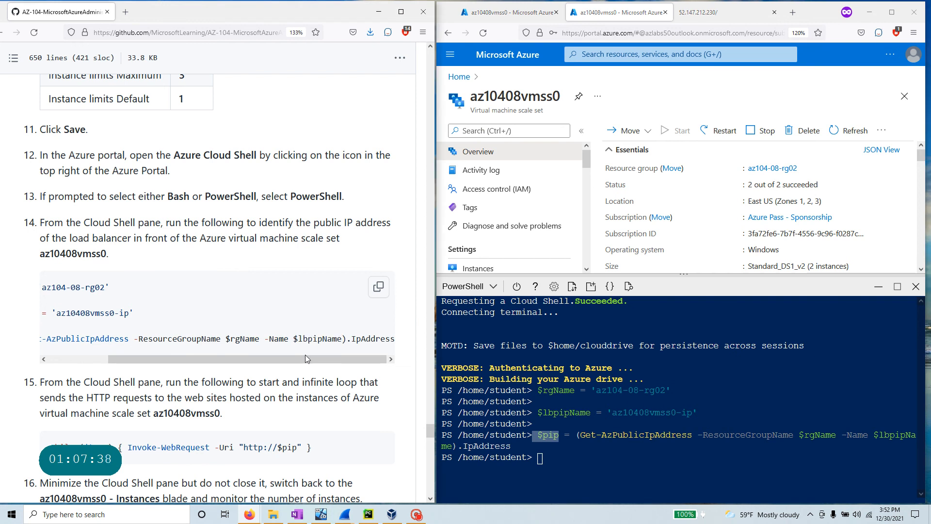
pyautogui.scroll(-2, 305, 354)
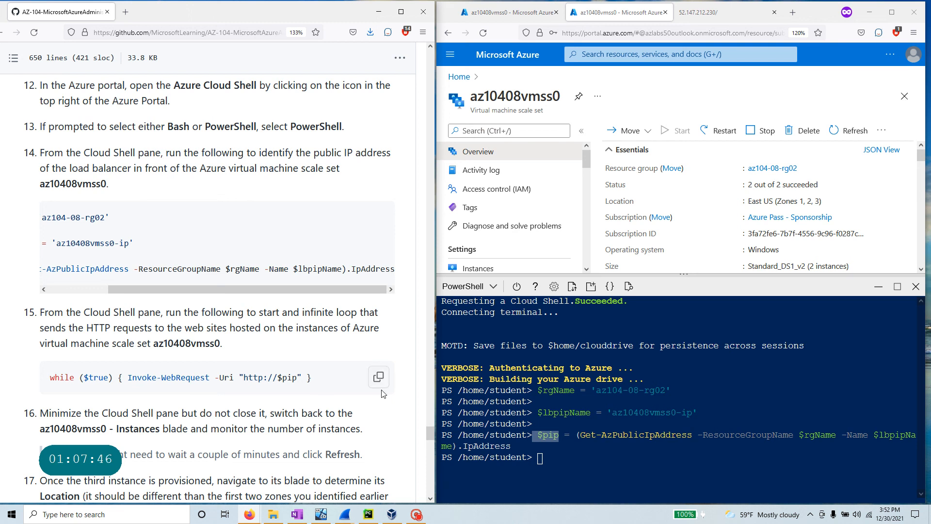
pyautogui.rightClick(578, 464)
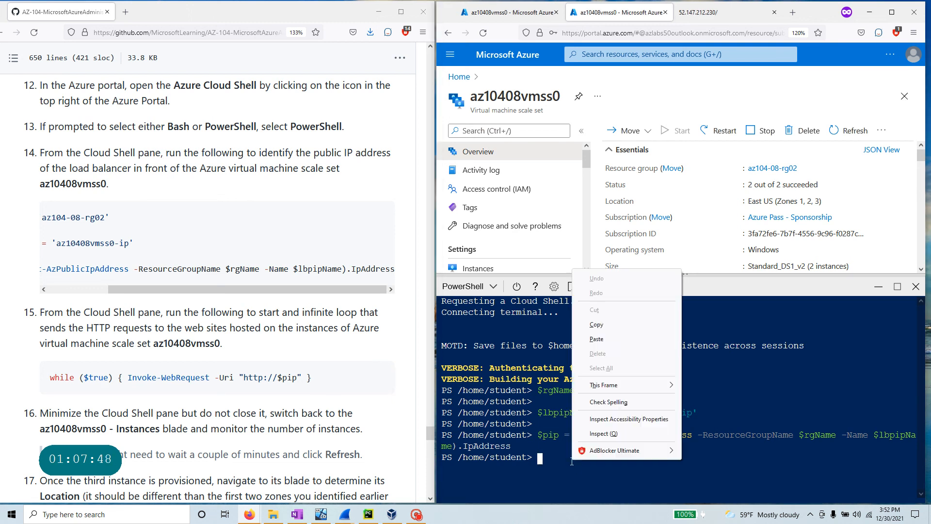
pyautogui.click(629, 339)
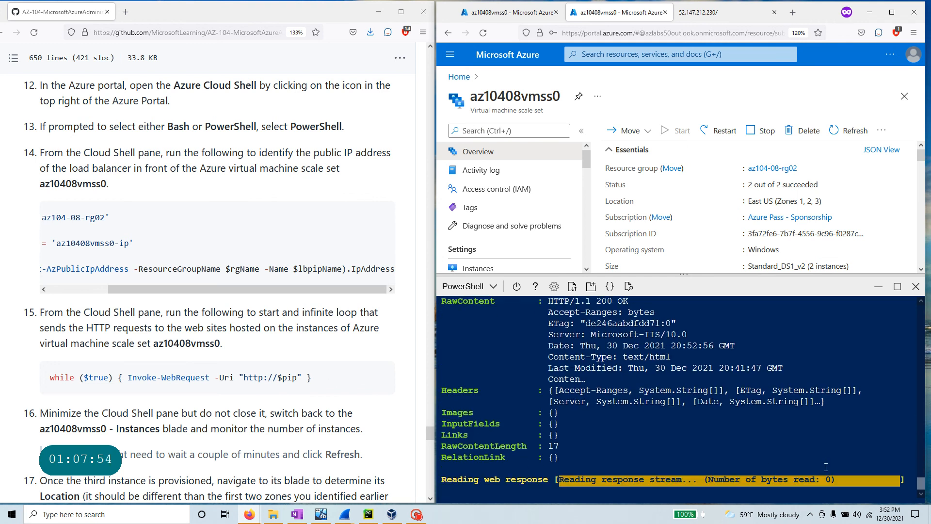
pyautogui.scroll(-3, 218, 291)
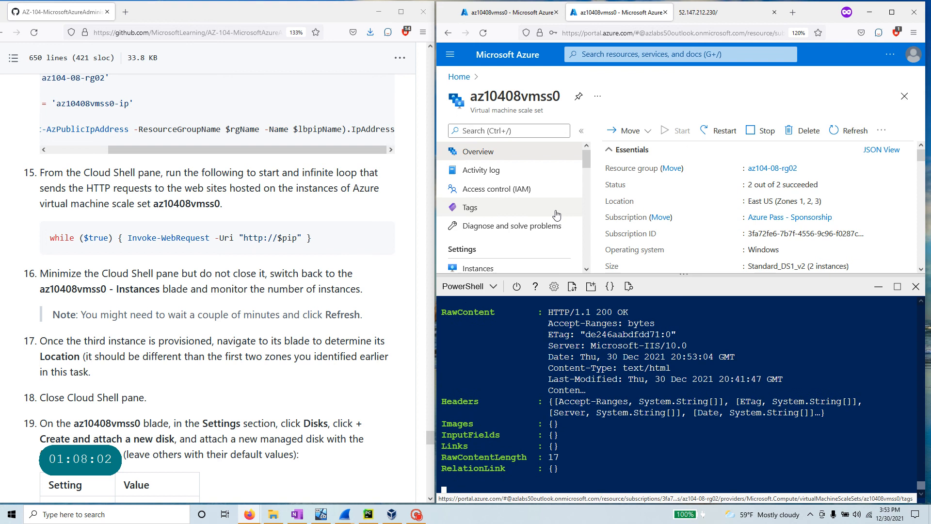
# - Minimize Cloud Shell and open the az10408vmss0 Instances list
pyautogui.click(878, 286)
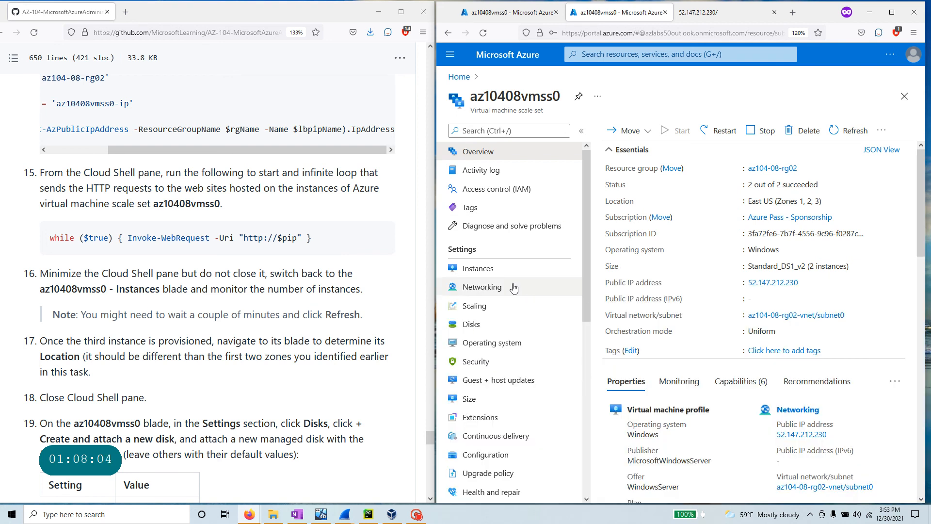
pyautogui.click(492, 272)
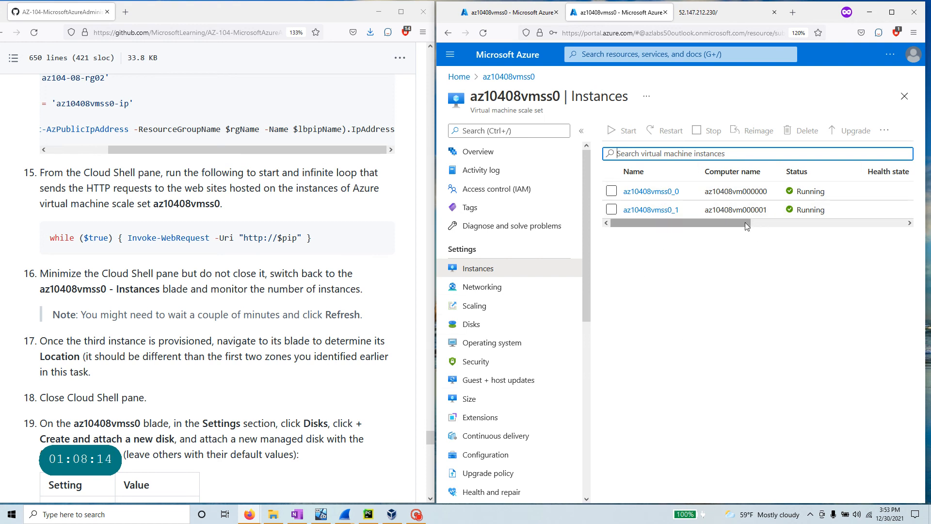
pyautogui.moveTo(746, 224); pyautogui.dragTo(723, 240)
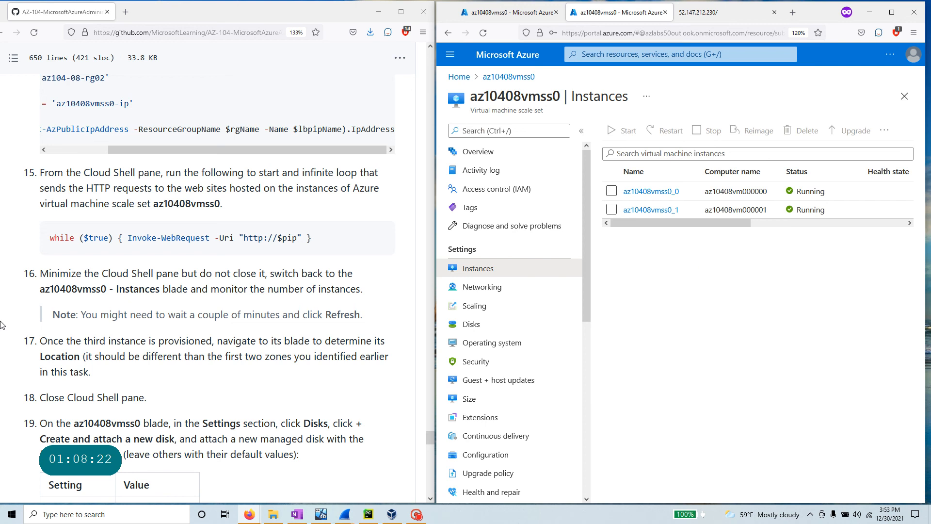
pyautogui.scroll(-3, 104, 330)
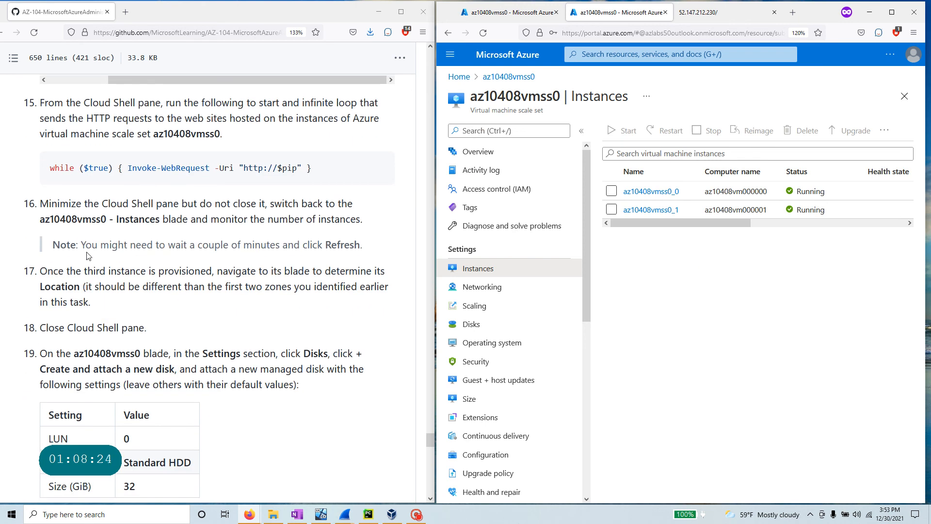
pyautogui.moveTo(81, 245); pyautogui.dragTo(387, 255)
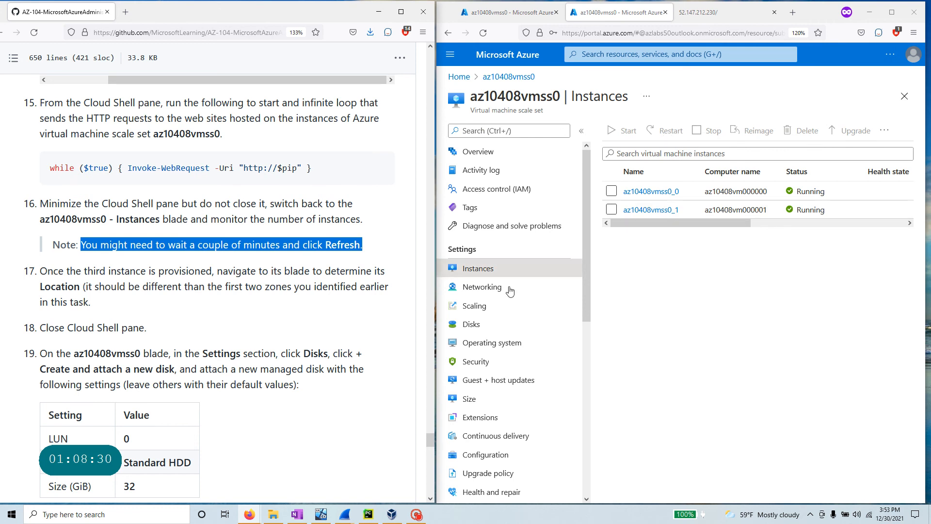
pyautogui.click(482, 287)
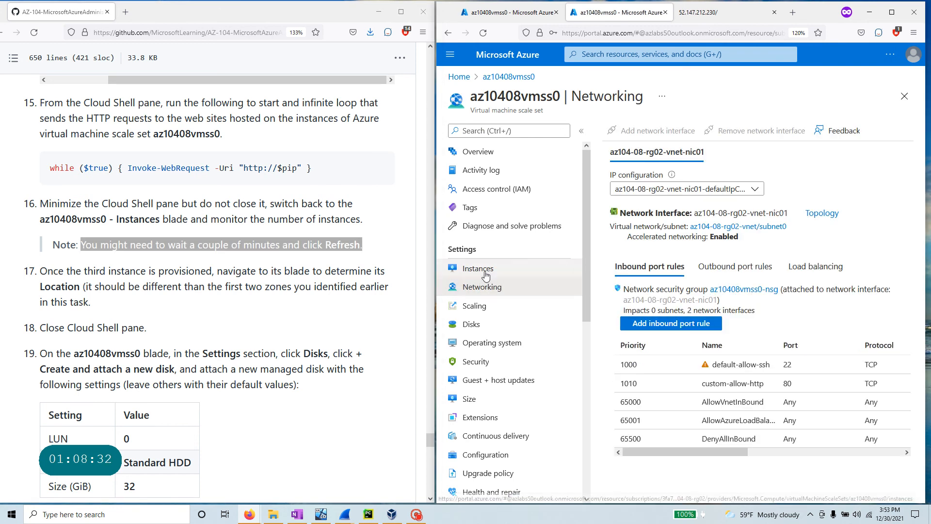
pyautogui.click(480, 270)
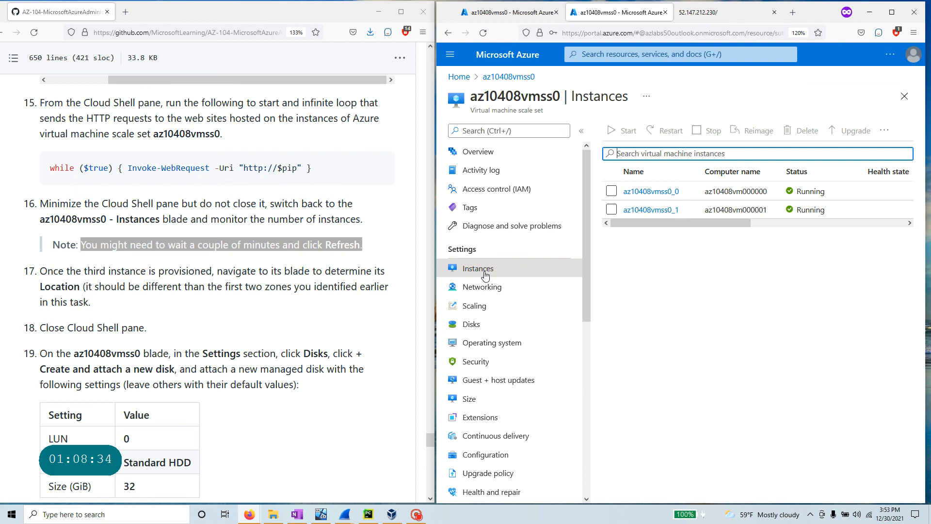
# - Reopen Cloud Shell beside the instance list and refresh it repeatedly; two instances remain
pyautogui.click(892, 12)
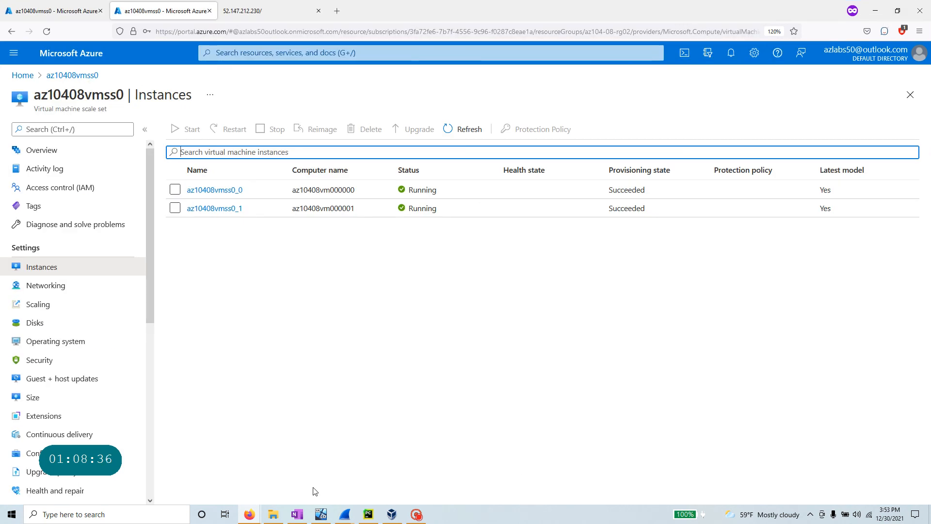
pyautogui.click(686, 54)
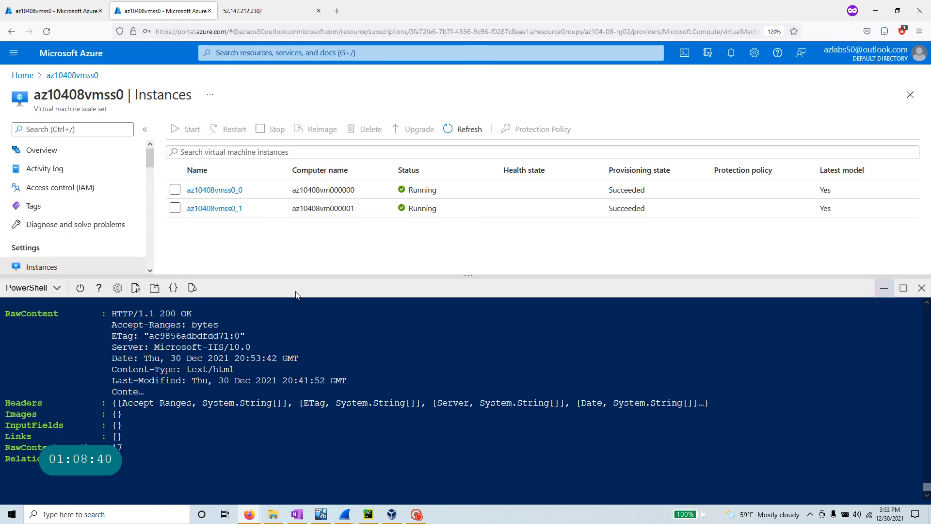
pyautogui.click(468, 135)
pyautogui.click(468, 135)
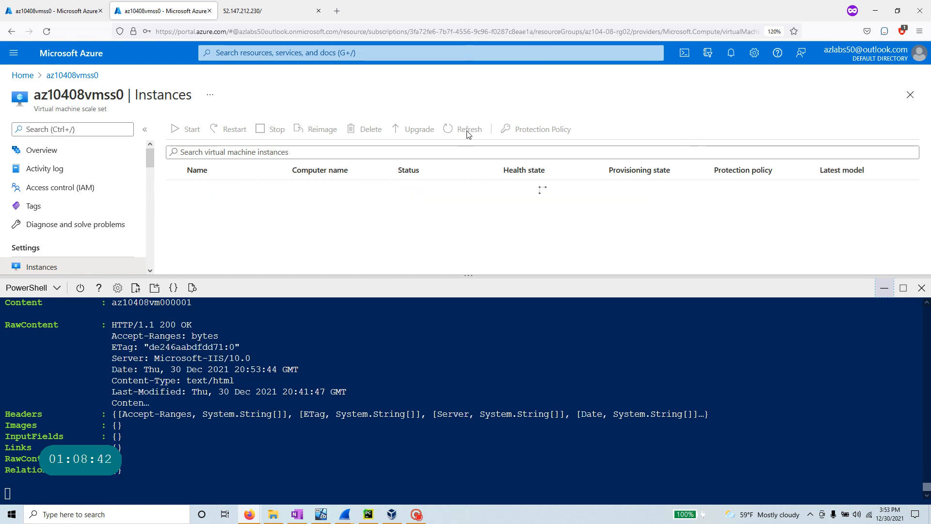
pyautogui.click(468, 135)
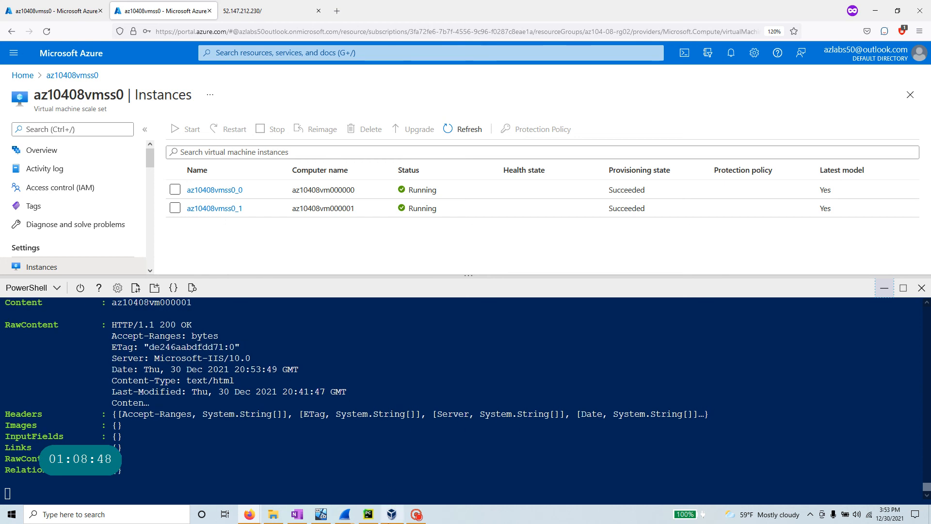
pyautogui.click(463, 135)
pyautogui.click(463, 130)
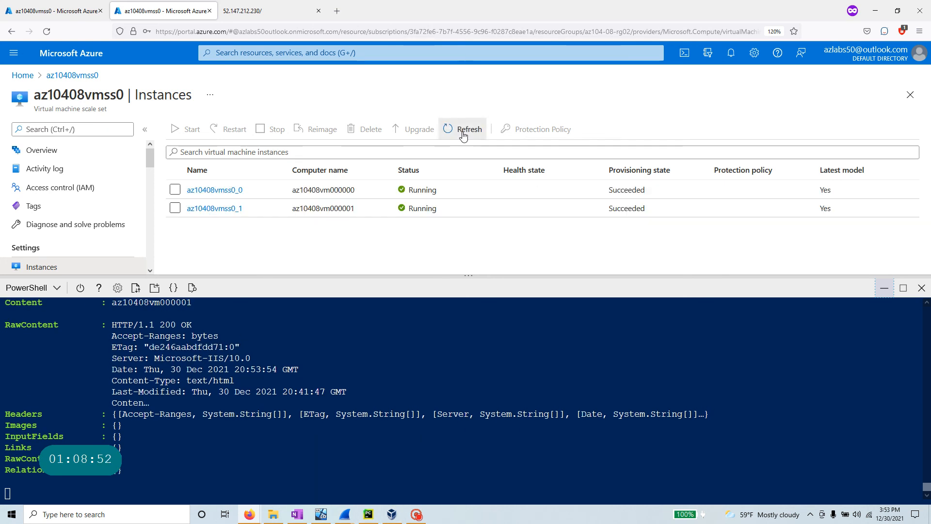
pyautogui.click(463, 130)
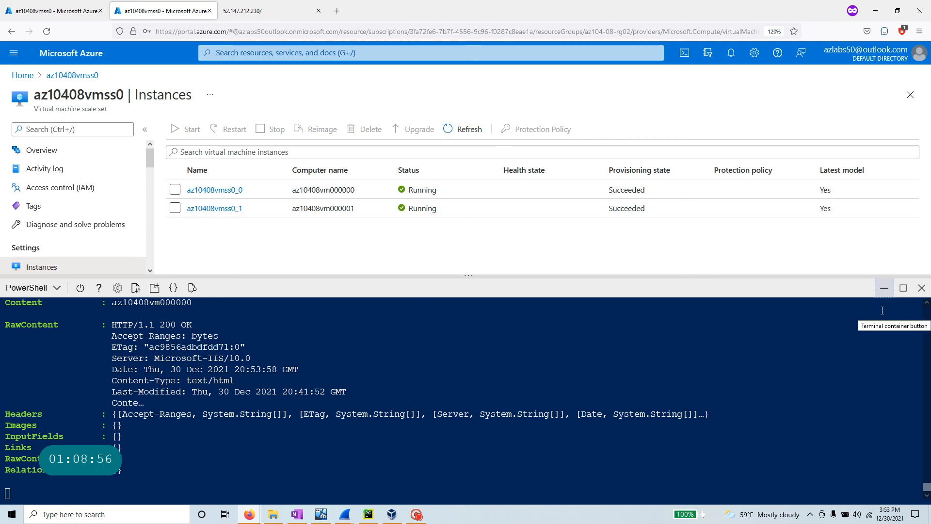
pyautogui.click(416, 516)
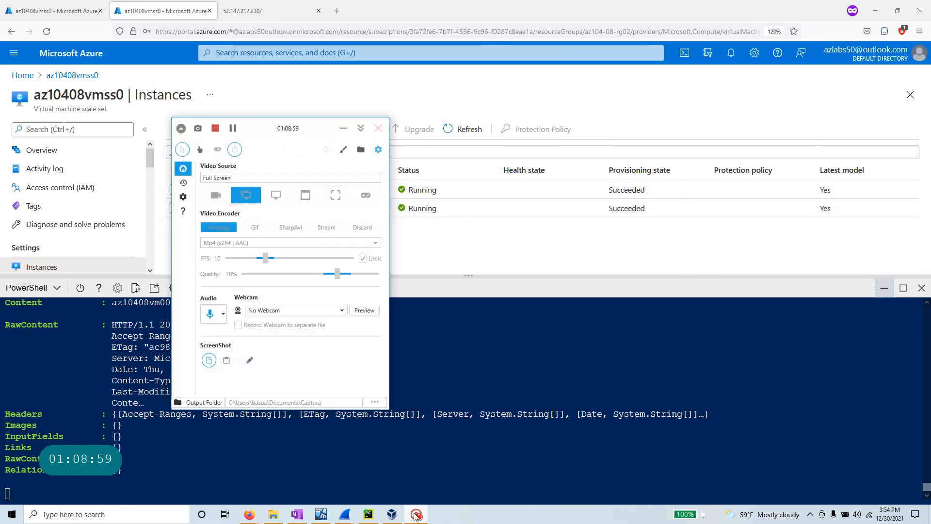
# - Open the new az10408vmss0_2 instance's overview and check its location, Zone 3
pyautogui.click(234, 129)
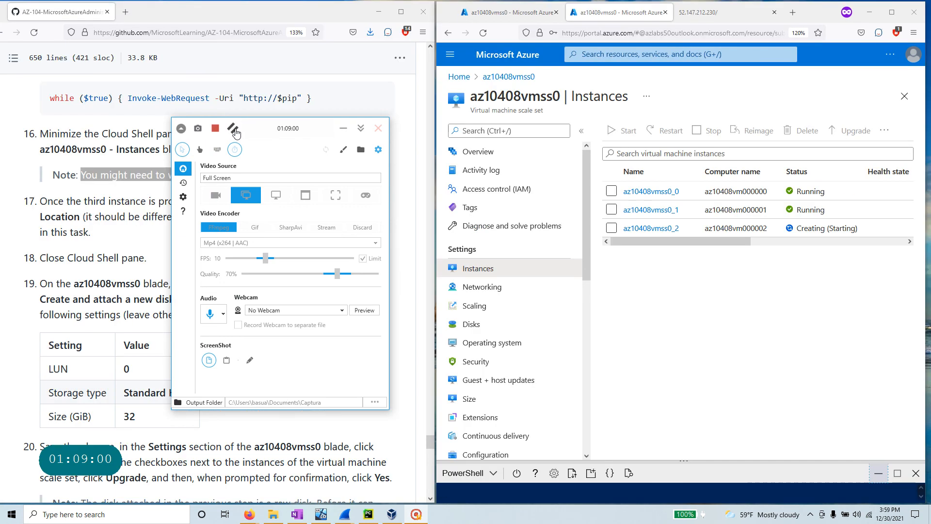
pyautogui.click(233, 129)
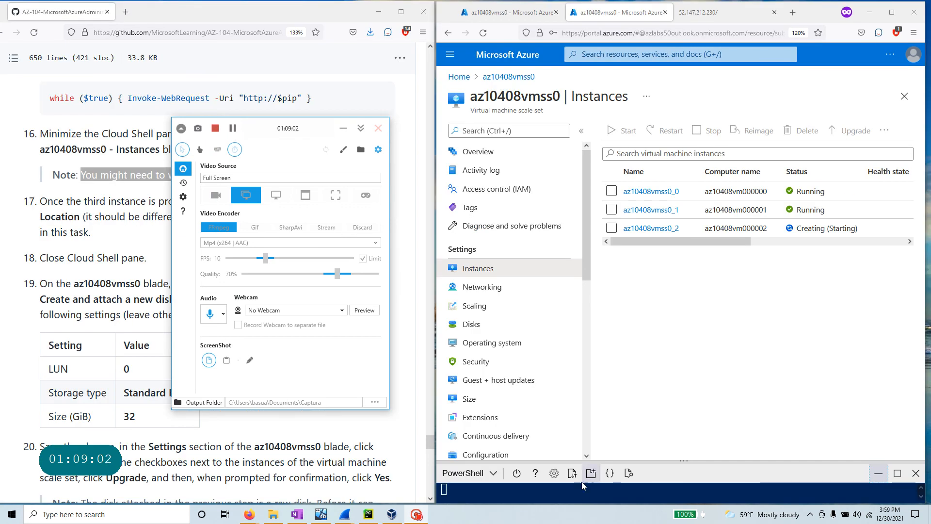
pyautogui.click(652, 233)
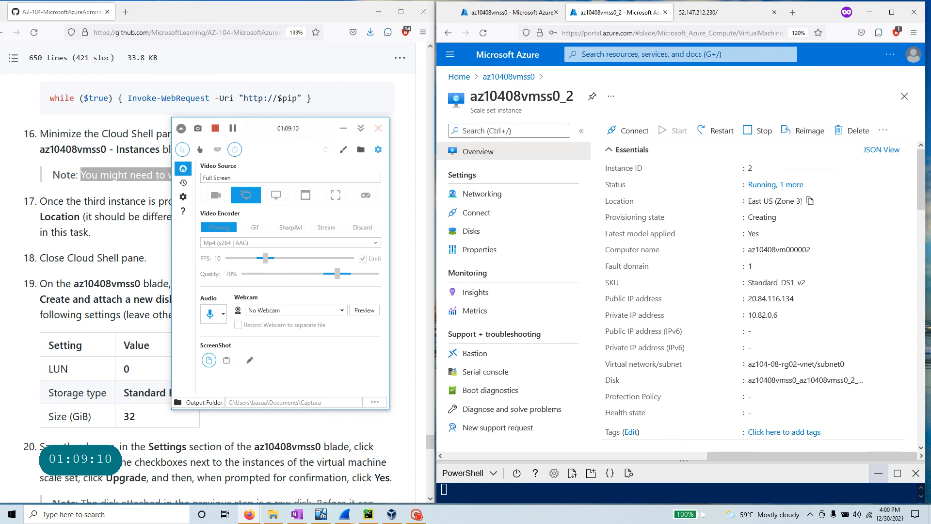
pyautogui.click(233, 129)
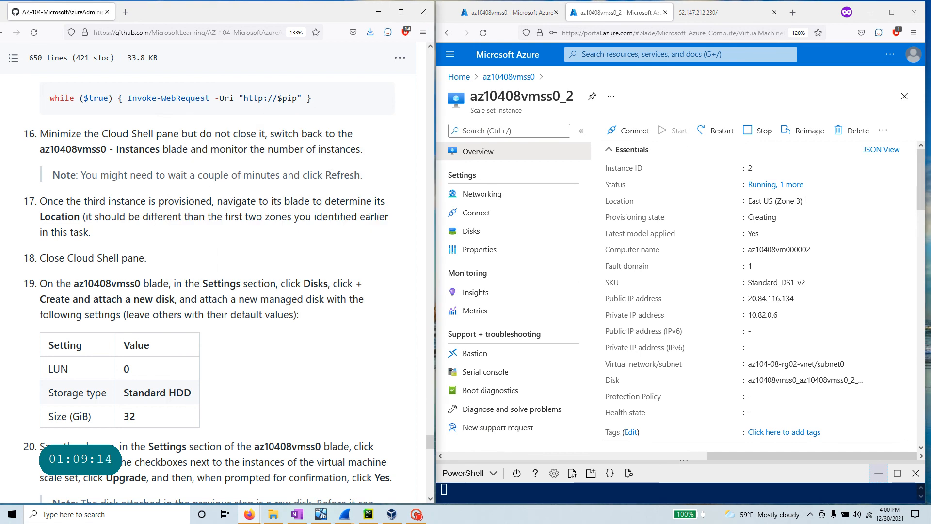
pyautogui.moveTo(374, 180); pyautogui.dragTo(51, 177)
pyautogui.scroll(-2, 51, 177)
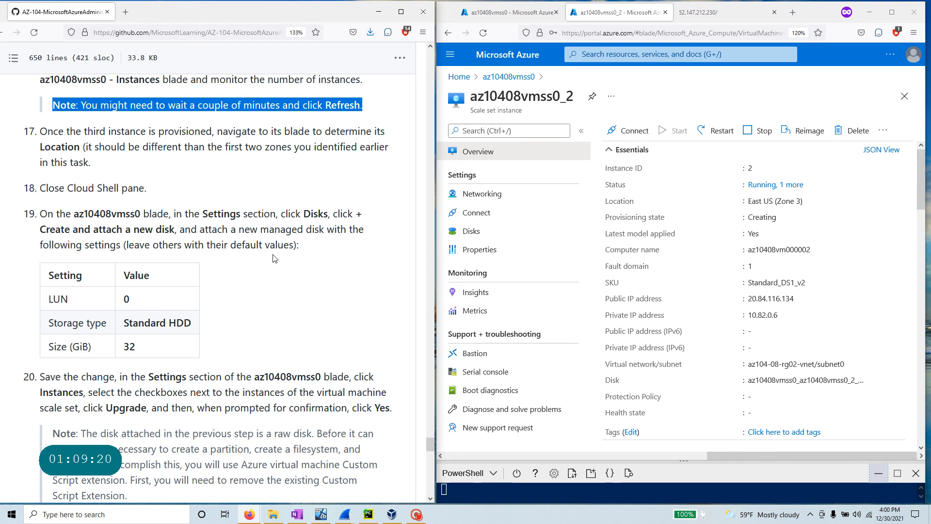
# - Confirm az10408vmss0_2 has no data disks, then go back to the scale set's instances
pyautogui.moveTo(304, 213); pyautogui.dragTo(376, 268)
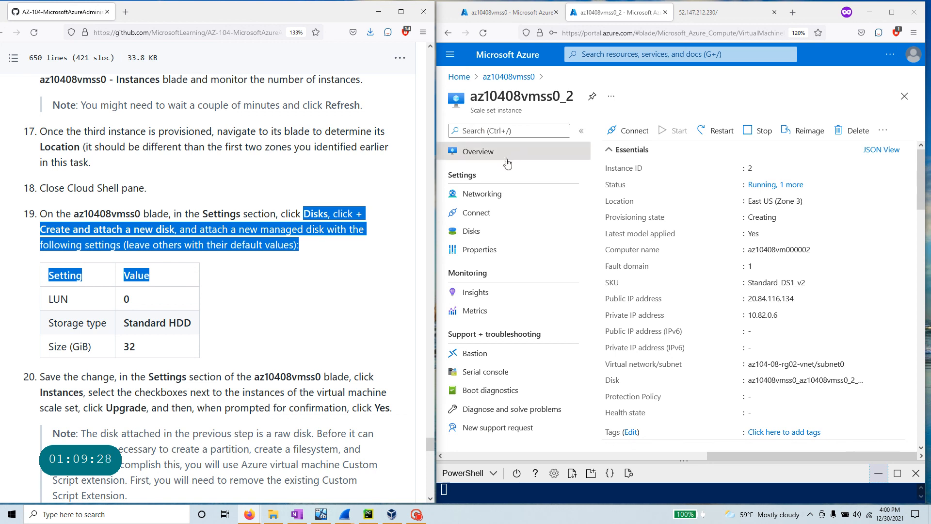
pyautogui.click(416, 514)
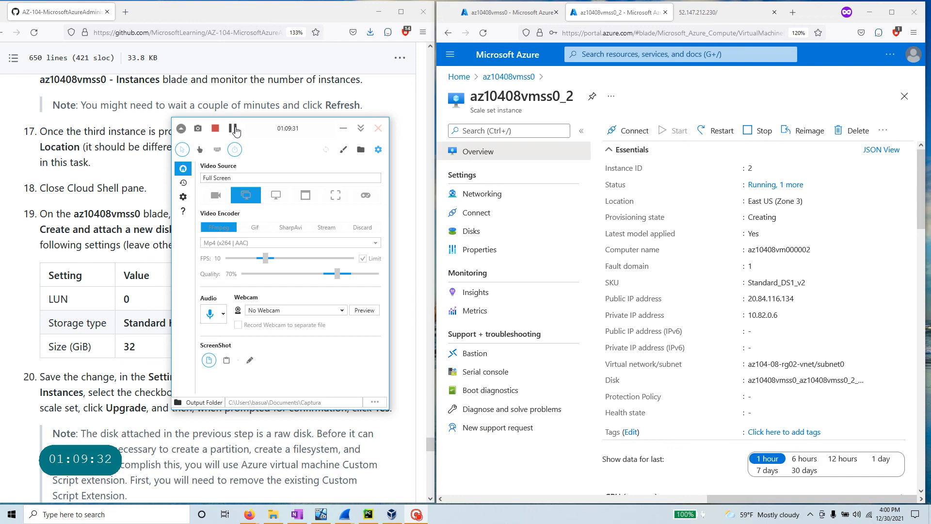
pyautogui.click(361, 128)
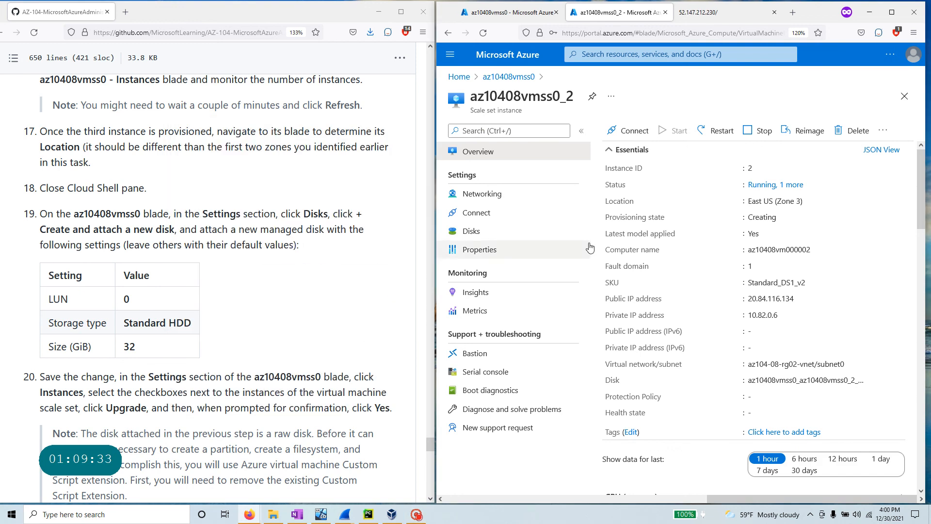
pyautogui.click(485, 234)
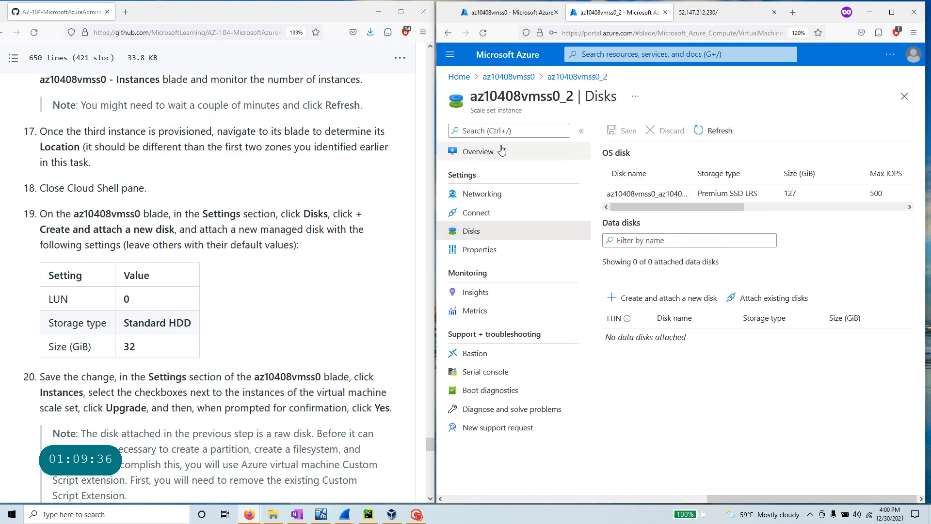
pyautogui.click(509, 76)
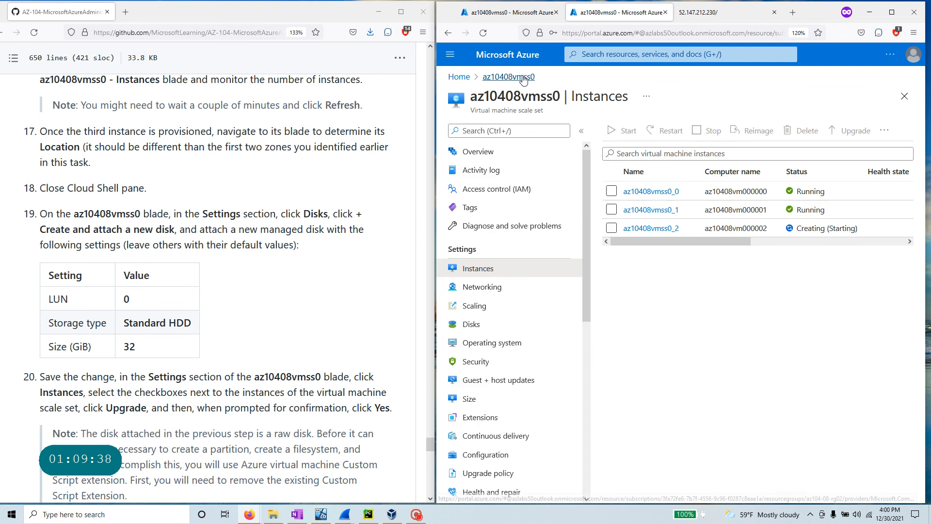
# - Add a new data disk in the az10408vmss0 Disks settings
pyautogui.click(485, 330)
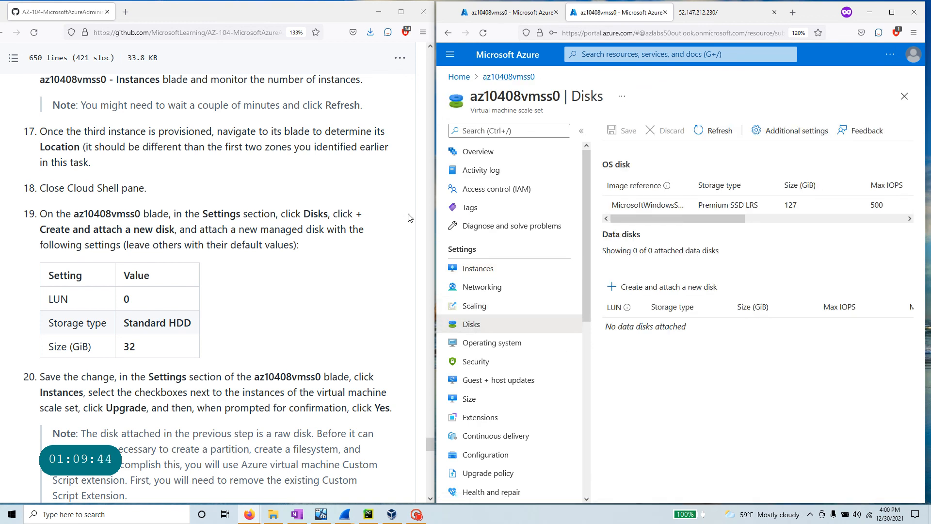
pyautogui.click(664, 287)
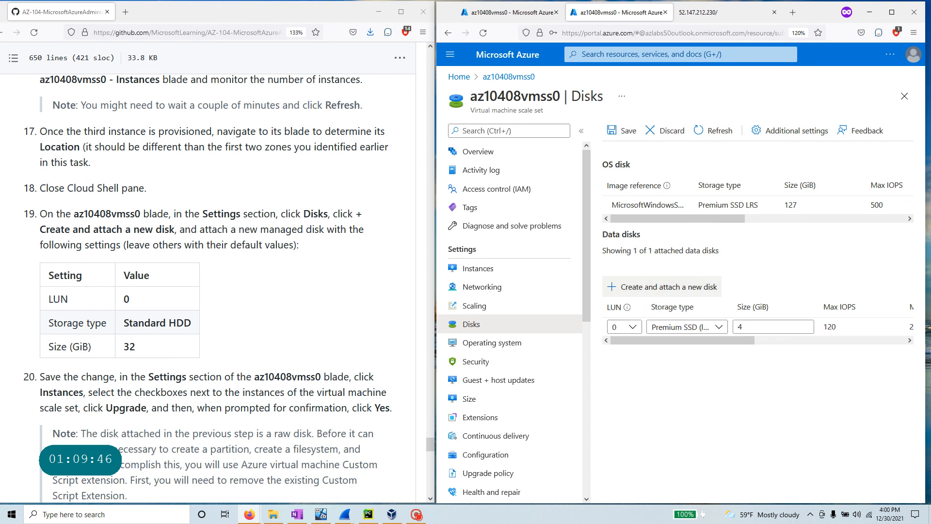
pyautogui.moveTo(192, 323); pyautogui.dragTo(125, 323)
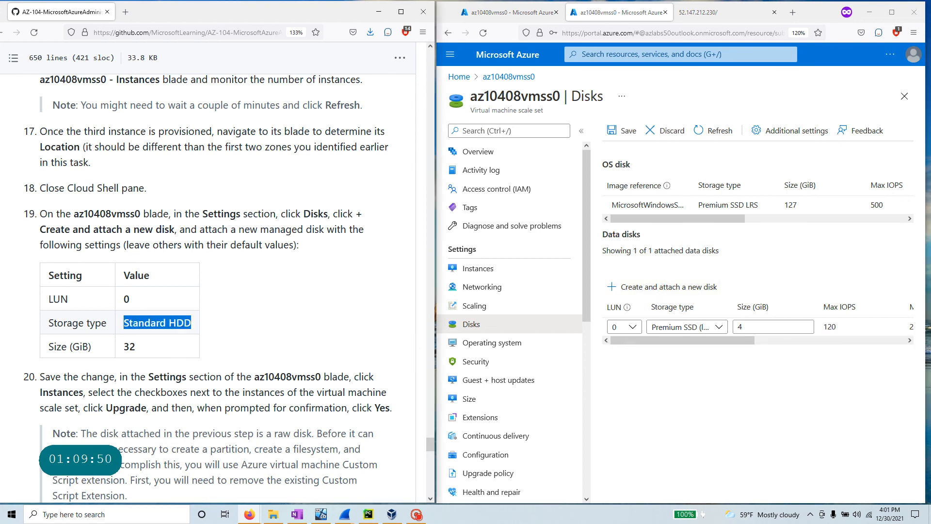
pyautogui.click(610, 296)
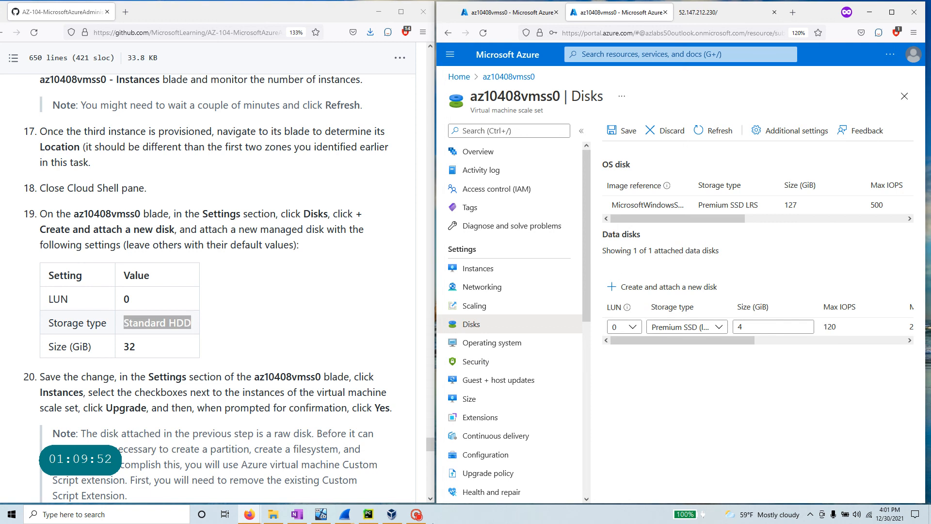
pyautogui.click(416, 514)
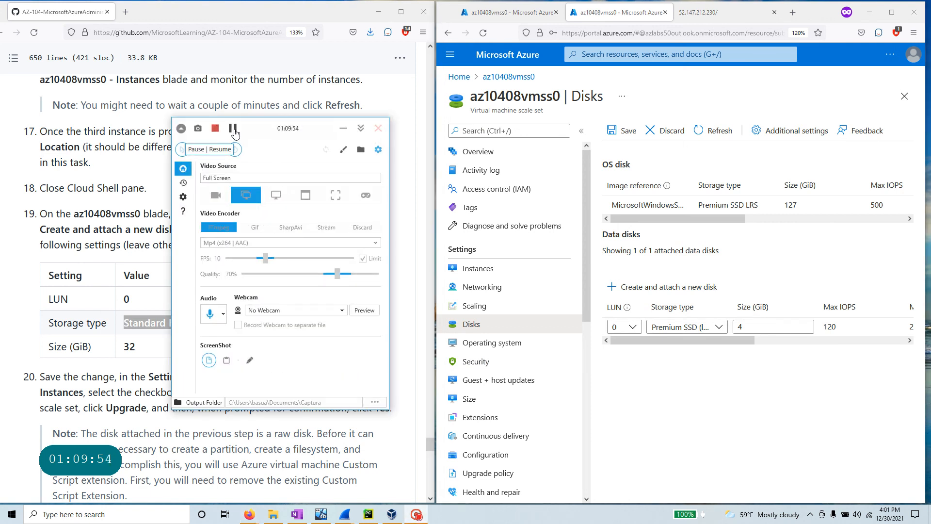
pyautogui.click(343, 130)
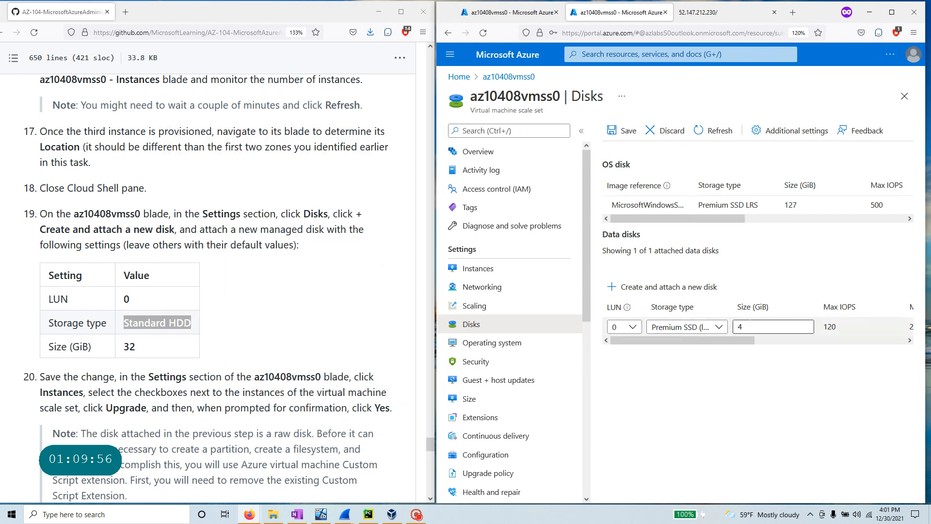
# - Set the new data disk to Standard HDD, 32 GiB, and save
pyautogui.click(691, 328)
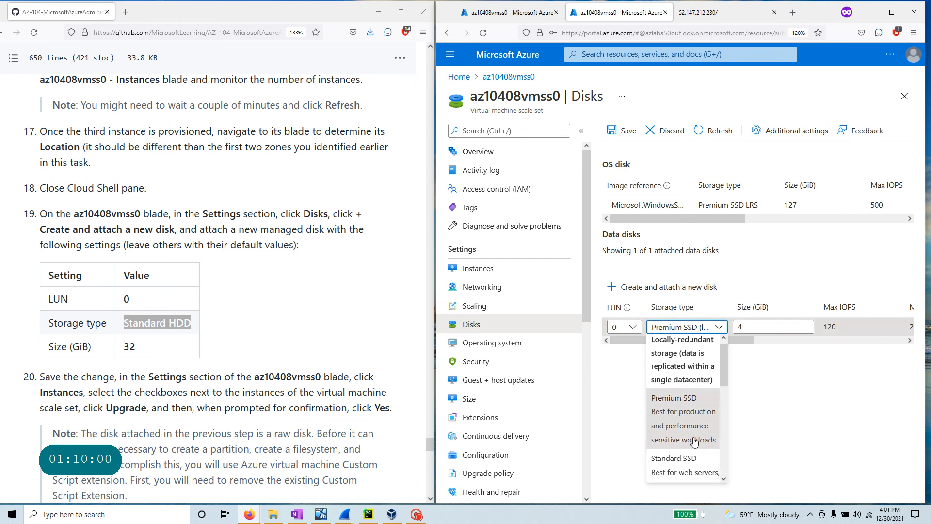
pyautogui.scroll(-3, 694, 453)
pyautogui.click(698, 454)
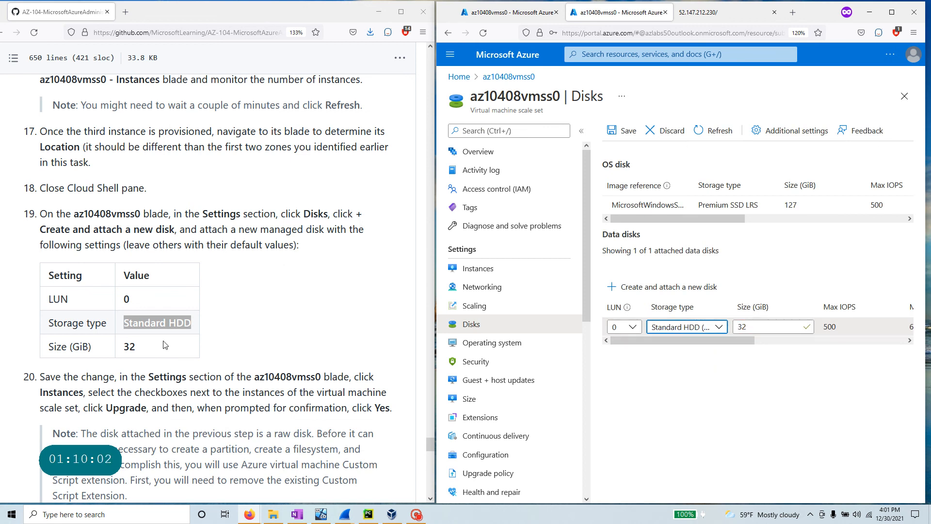
pyautogui.click(149, 346)
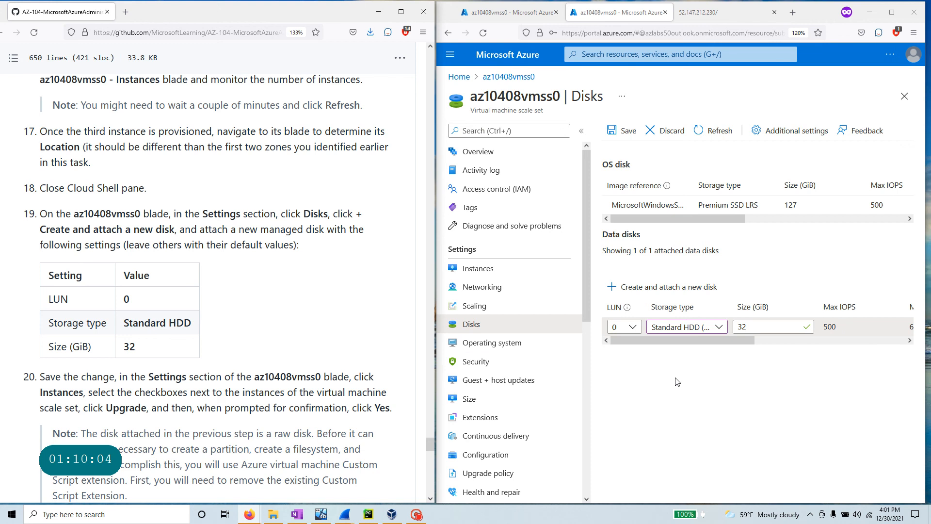
pyautogui.scroll(-2, 104, 370)
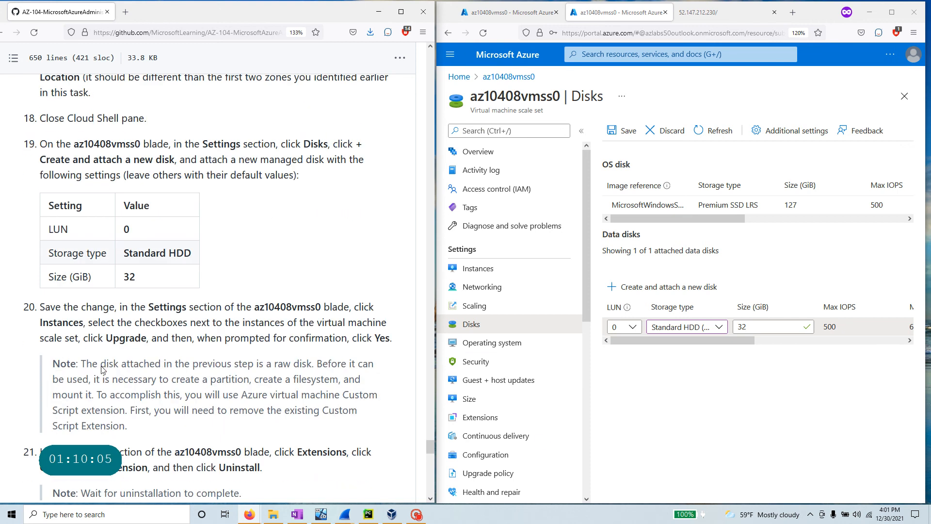
pyautogui.click(627, 131)
pyautogui.moveTo(163, 281); pyautogui.dragTo(7, 142)
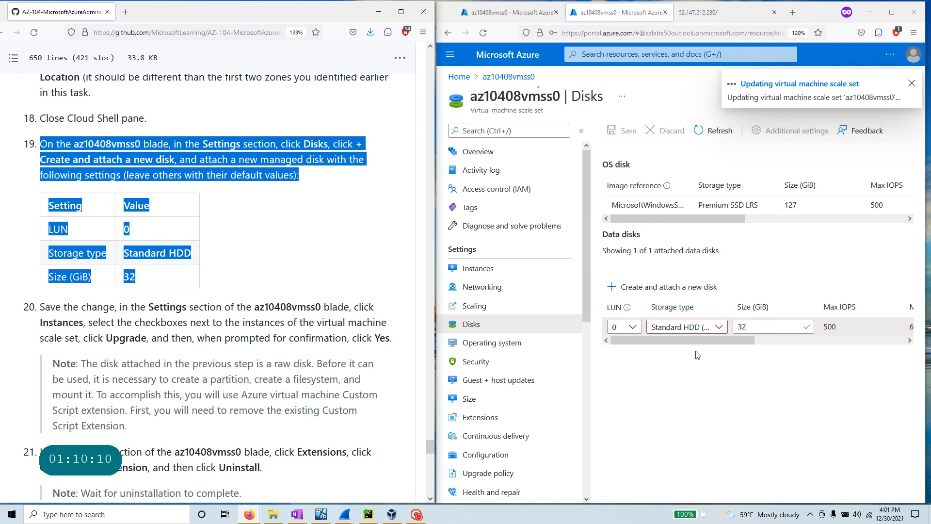
pyautogui.moveTo(149, 306); pyautogui.dragTo(85, 322)
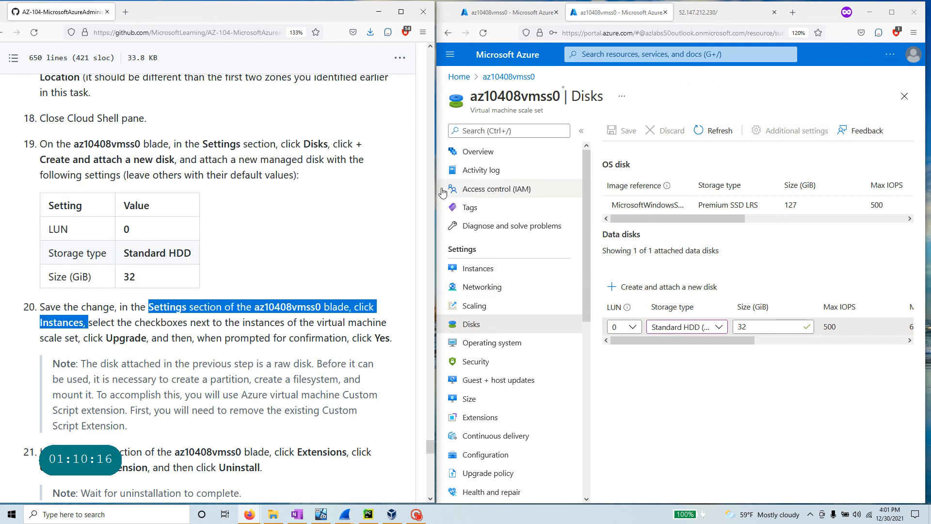
# - Stay on the Disks page and open Notifications to check the scale set update progress
pyautogui.click(516, 271)
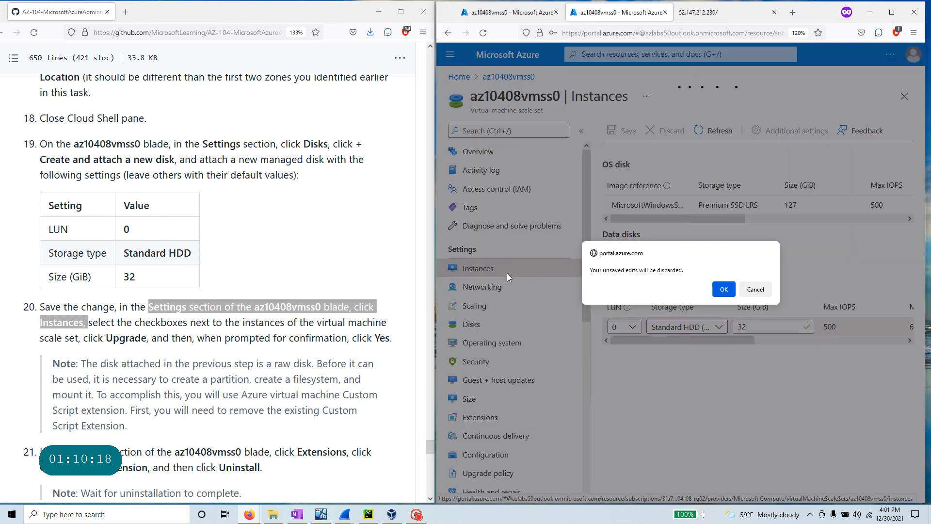
pyautogui.click(766, 298)
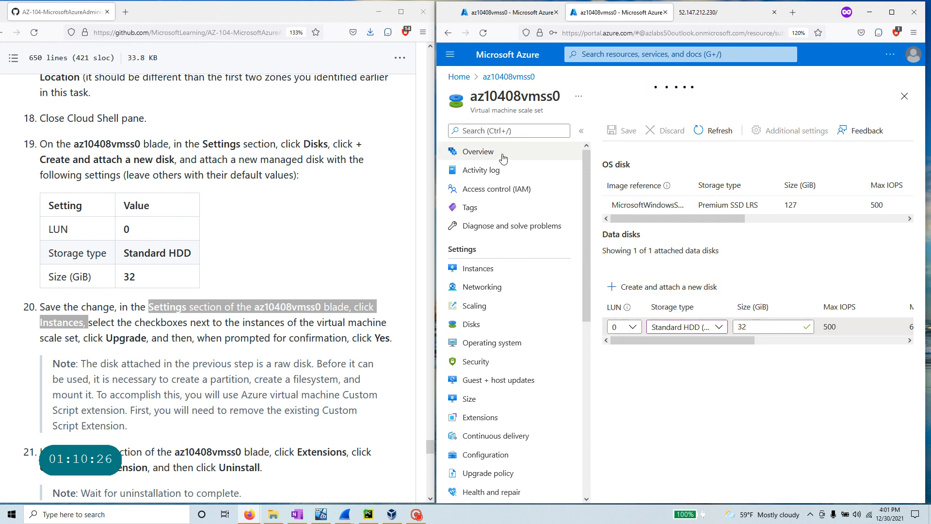
pyautogui.scroll(-3, 274, 344)
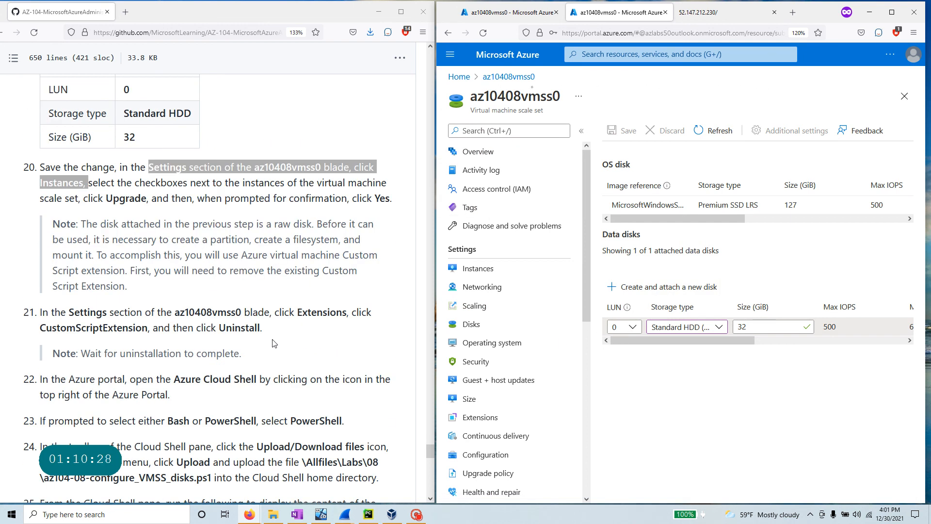
pyautogui.scroll(-2, 221, 281)
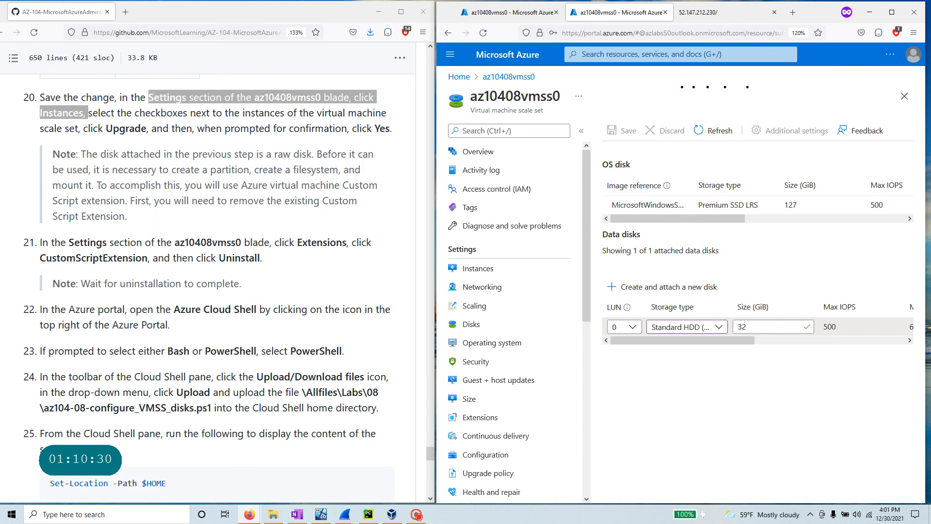
pyautogui.scroll(2, 215, 271)
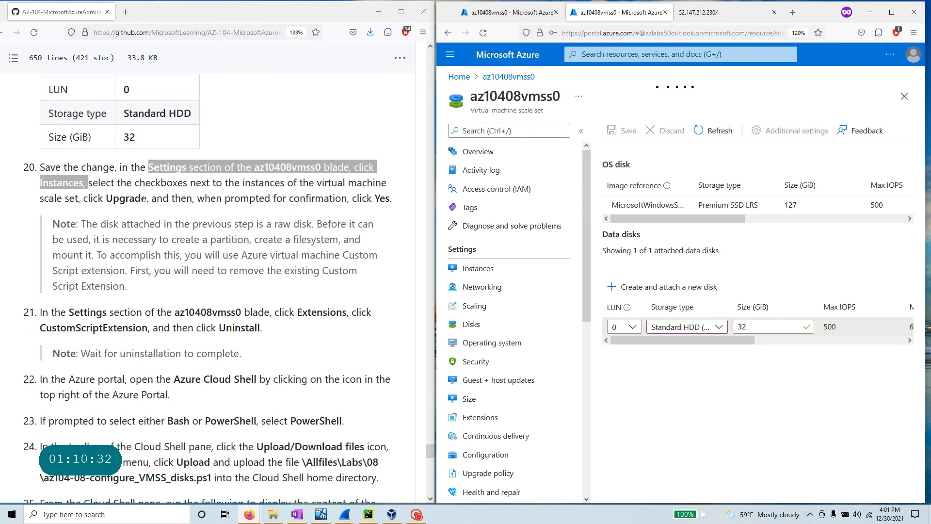
pyautogui.moveTo(147, 198); pyautogui.dragTo(40, 183)
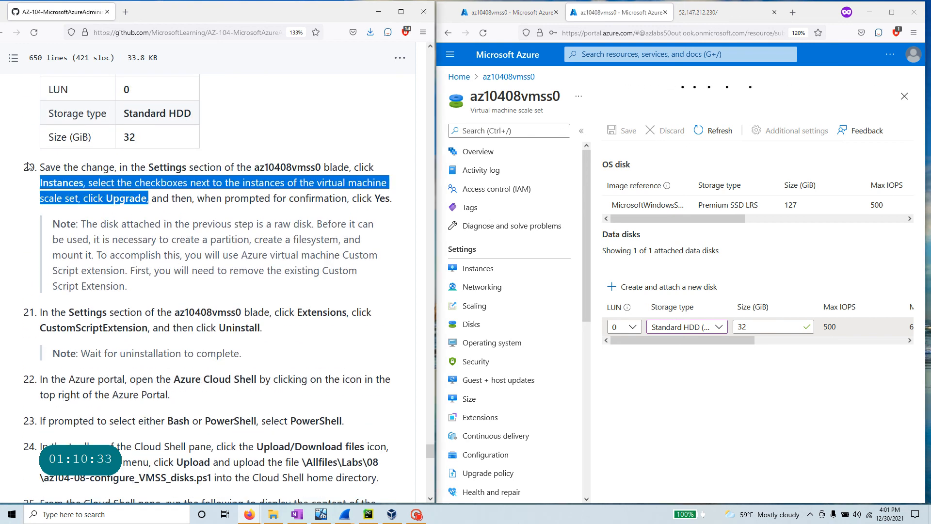
pyautogui.click(892, 12)
pyautogui.click(731, 53)
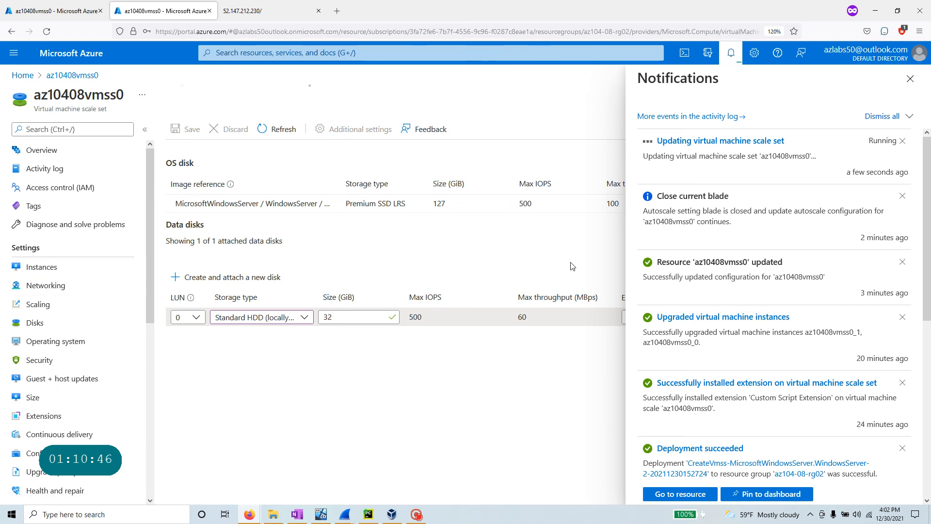
# - Review the lab note on partitioning the raw disk via the Custom Script extension
pyautogui.click(321, 515)
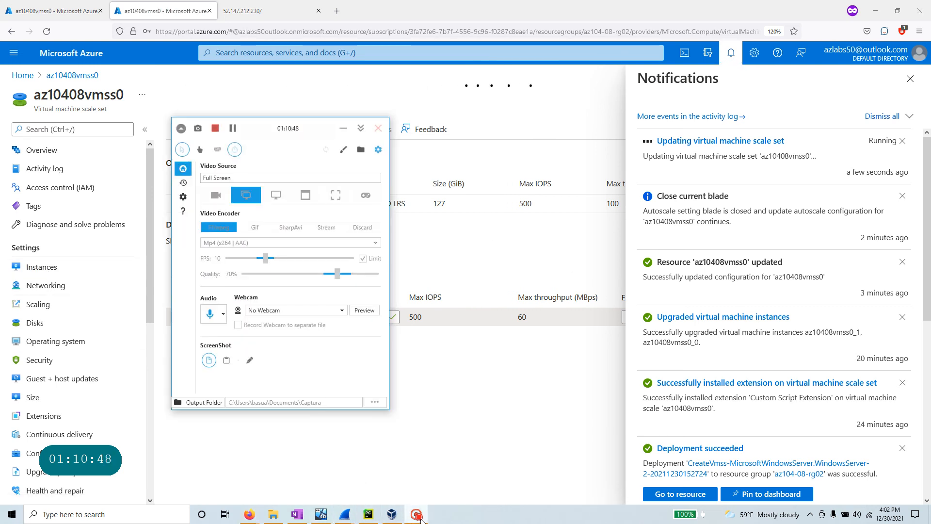
pyautogui.click(232, 129)
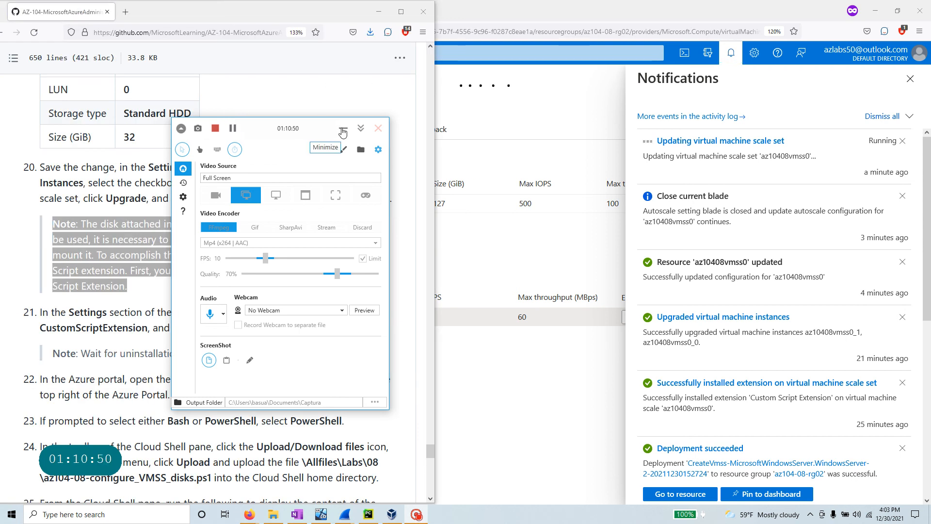
pyautogui.click(344, 128)
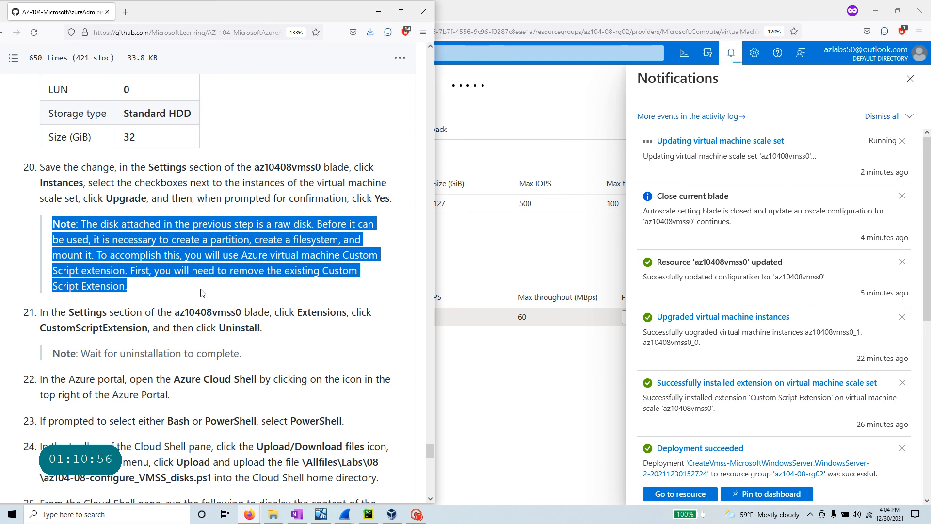
pyautogui.click(522, 411)
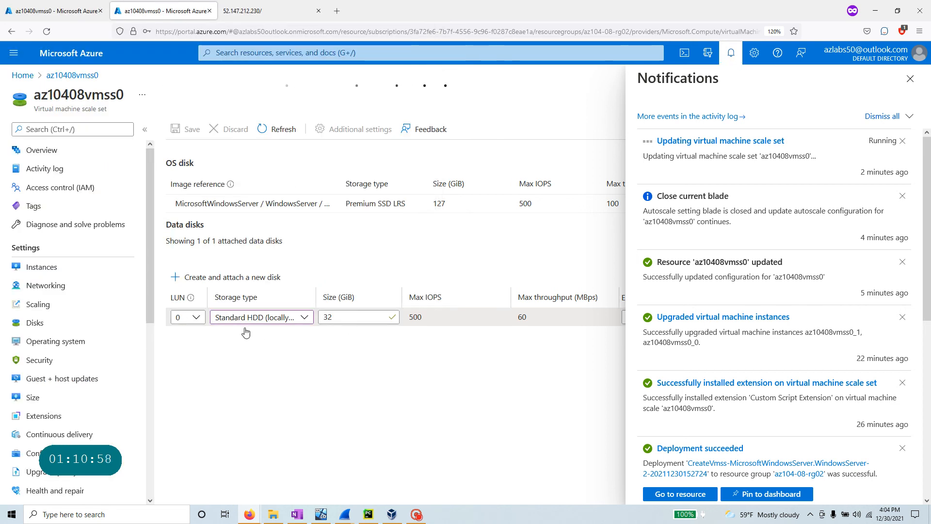
pyautogui.hotkey('alt', 'Tab')
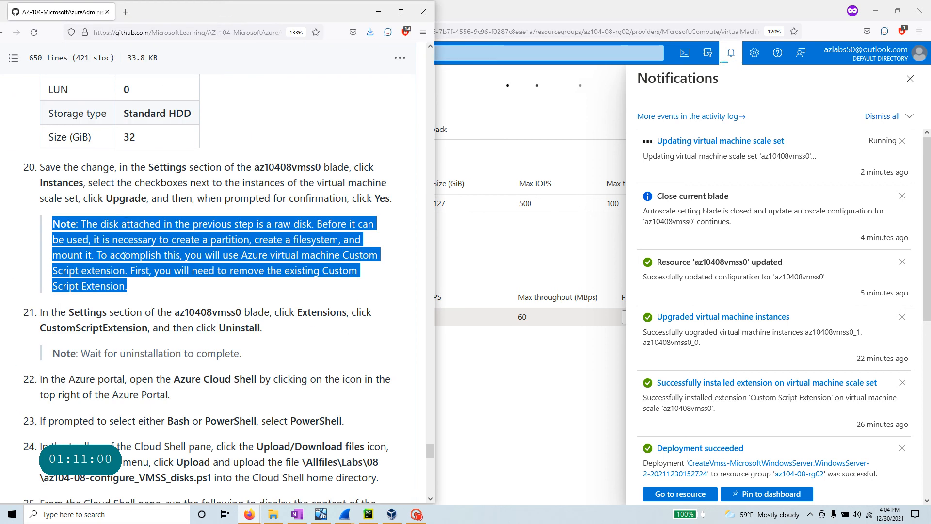
pyautogui.click(283, 213)
pyautogui.moveTo(272, 224); pyautogui.dragTo(311, 223)
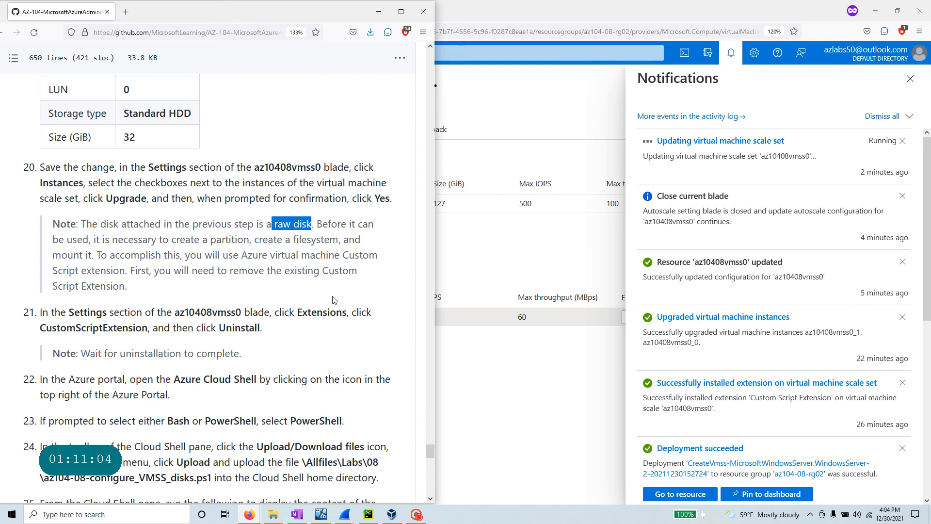
pyautogui.moveTo(169, 239); pyautogui.dragTo(96, 255)
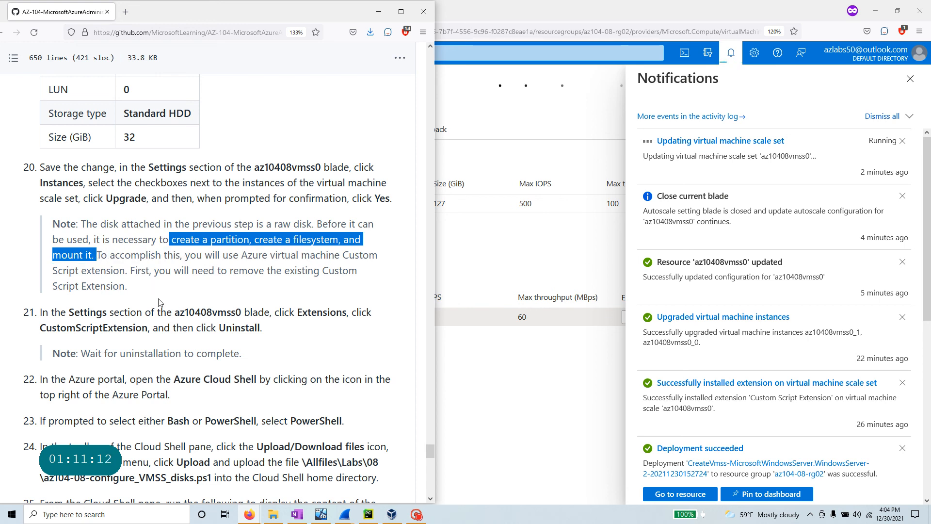
pyautogui.moveTo(239, 254); pyautogui.dragTo(125, 270)
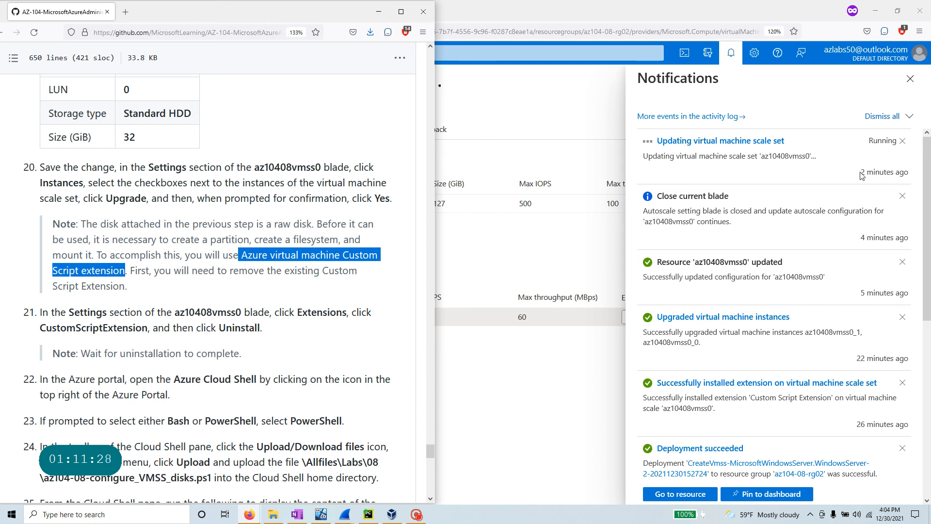
# - Once the update succeeds, view az10408vmss0's Disks showing the 32 GiB Standard HDD LRS disk at LUN 0
pyautogui.click(532, 385)
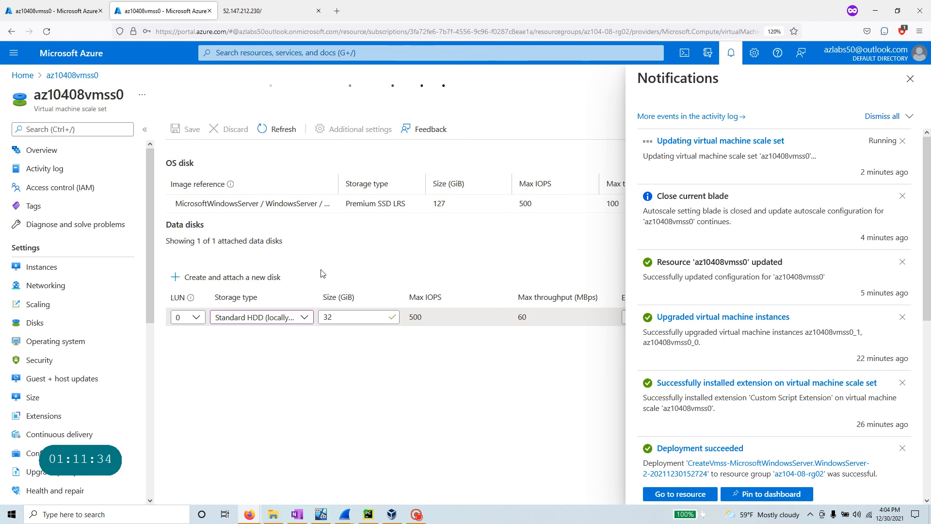
pyautogui.hotkey('alt', 'Tab')
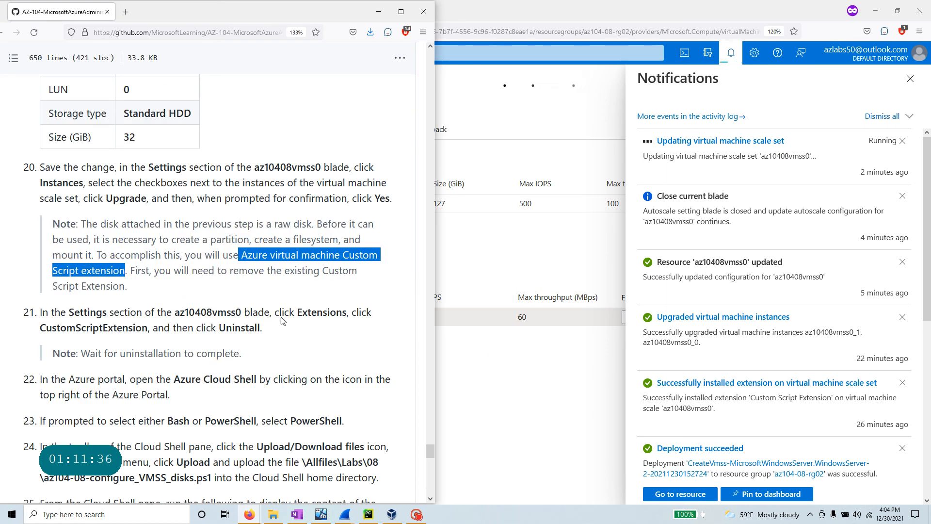
pyautogui.click(417, 514)
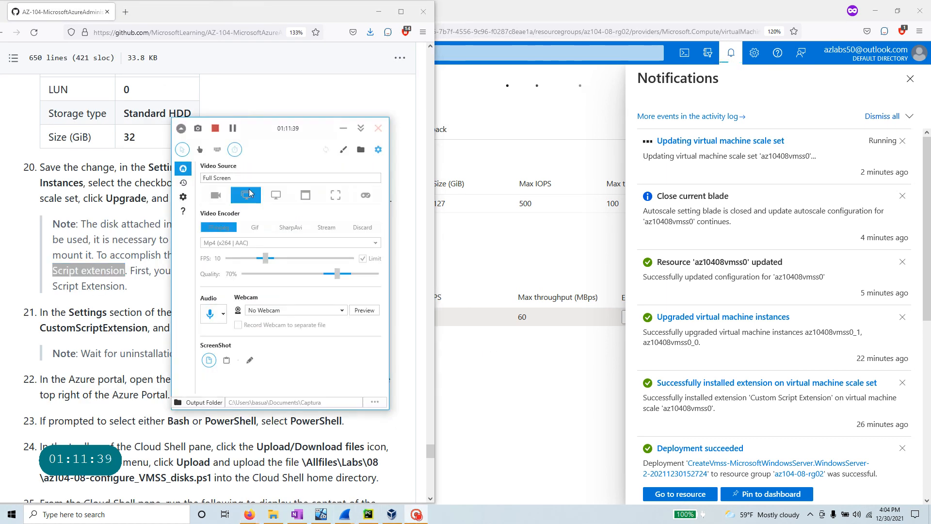
pyautogui.click(233, 129)
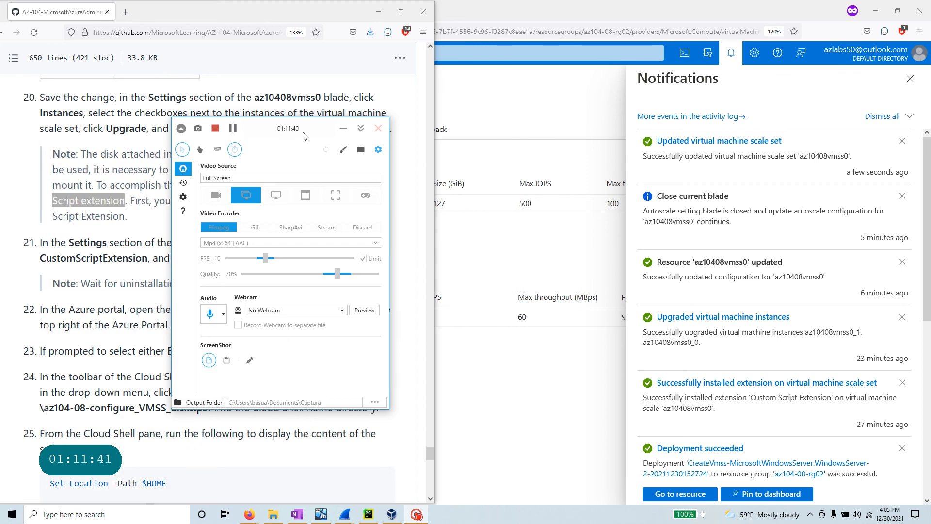
pyautogui.click(343, 128)
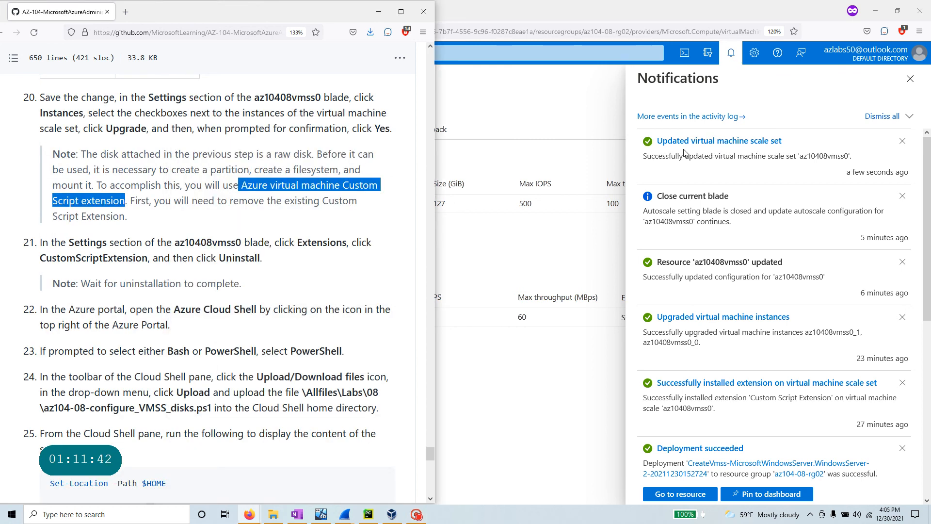
pyautogui.click(520, 279)
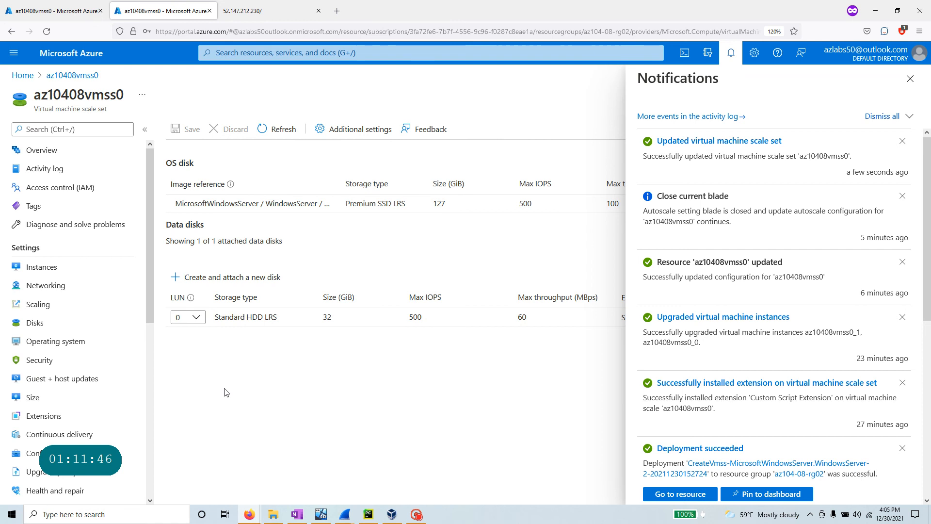
# - Upgrade instances az10408vmss0_0, _1 and _2 to the scale set's latest model
pyautogui.click(54, 274)
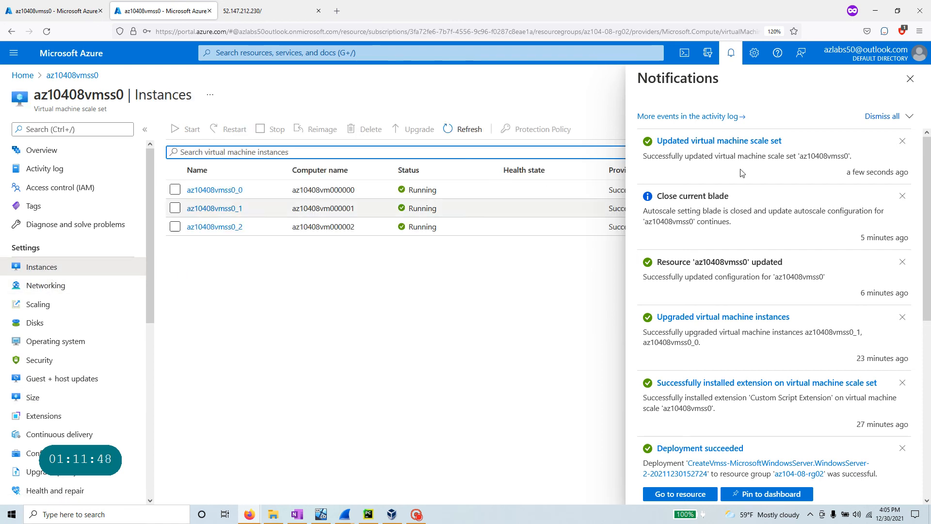
pyautogui.click(910, 82)
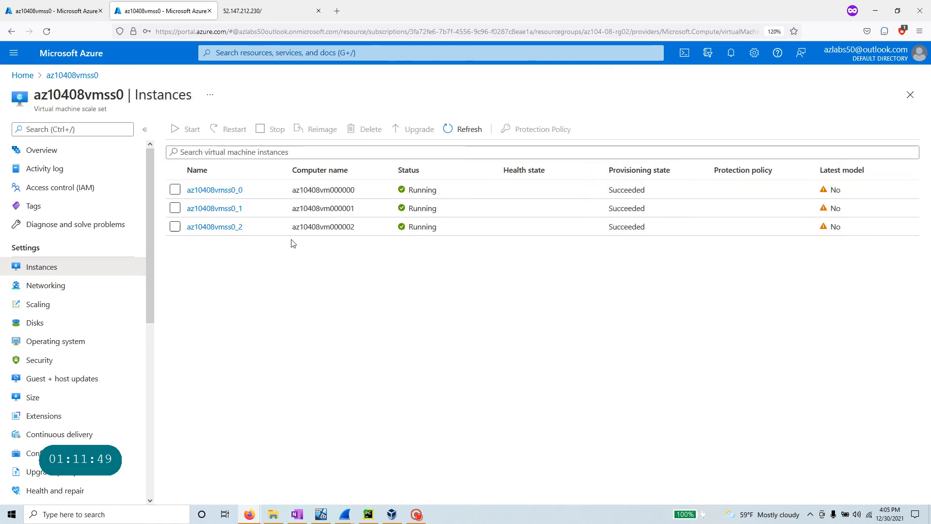
pyautogui.click(175, 190)
pyautogui.click(175, 208)
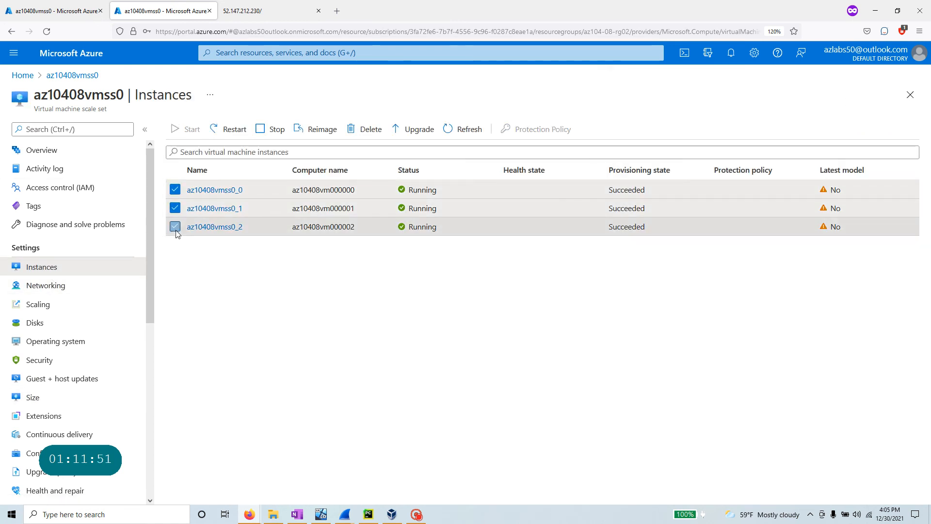
pyautogui.click(175, 227)
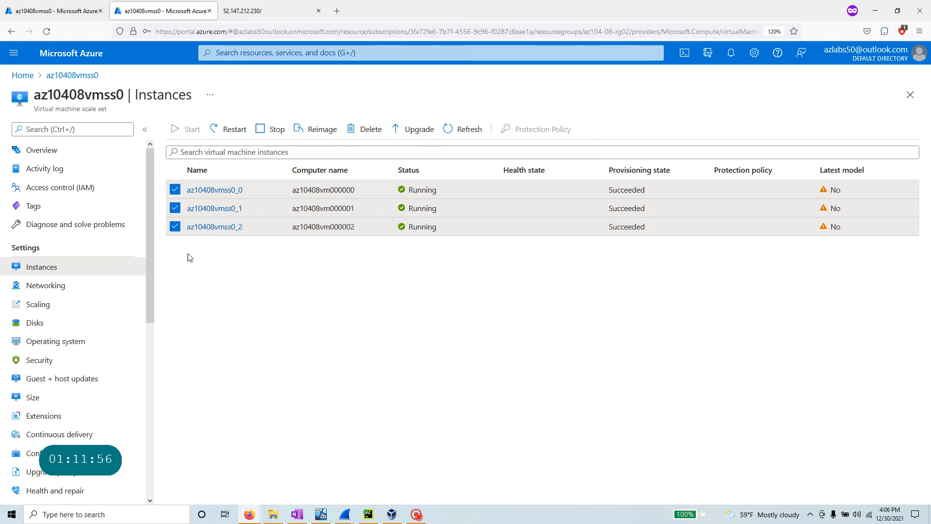
pyautogui.click(417, 134)
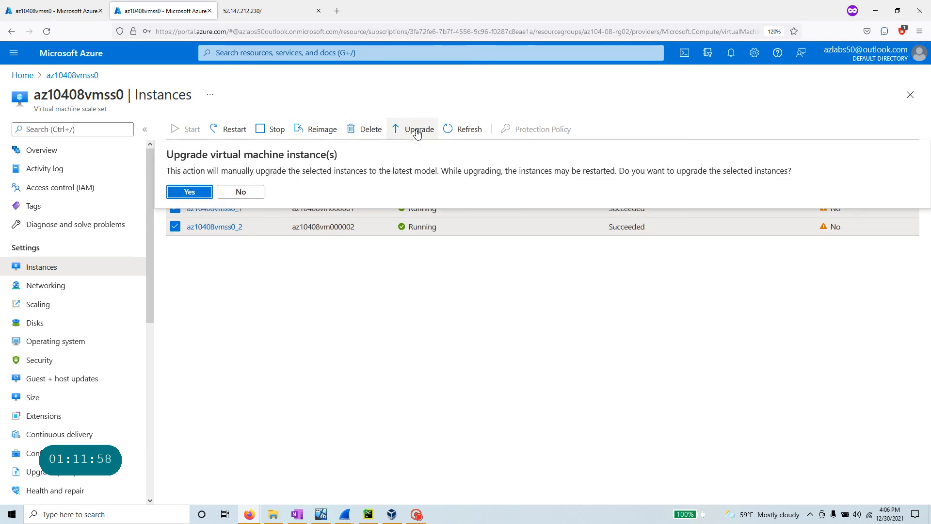
pyautogui.click(185, 195)
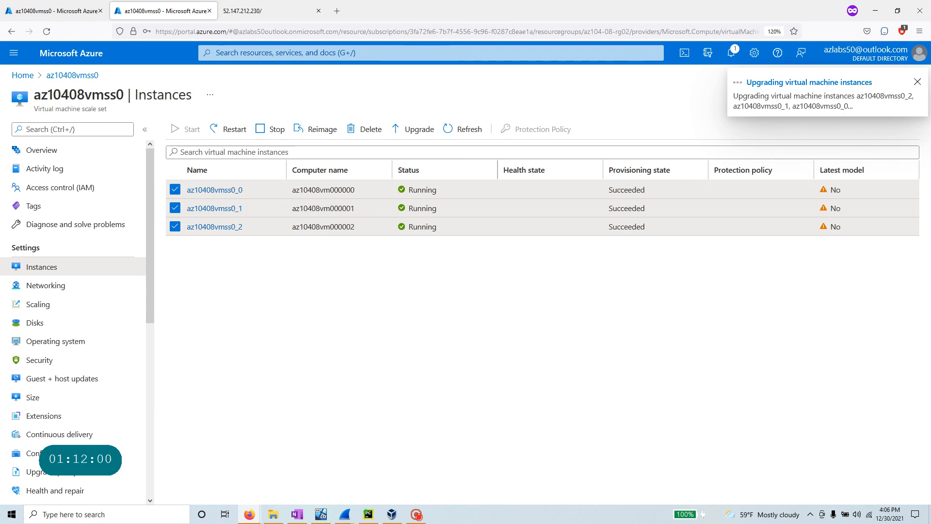
pyautogui.click(898, 11)
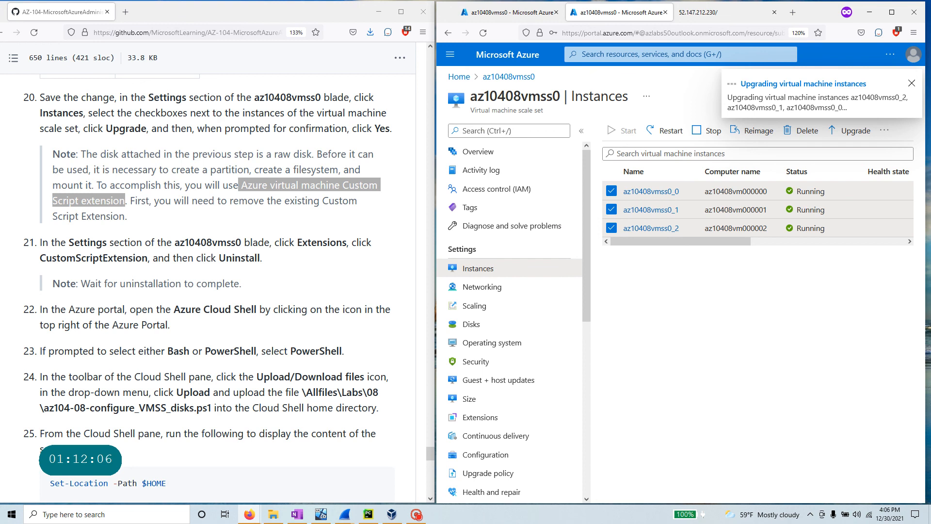
pyautogui.scroll(3, 213, 287)
pyautogui.moveTo(392, 199); pyautogui.dragTo(5, 169)
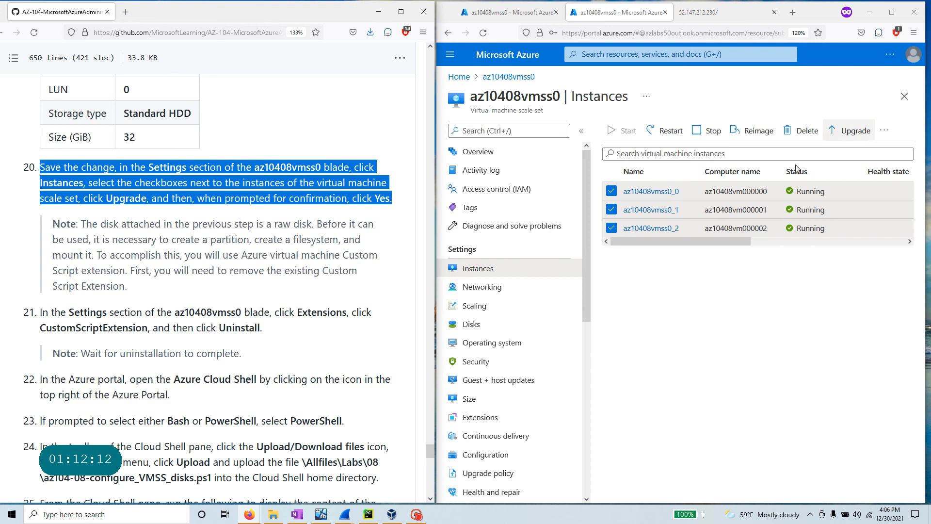
pyautogui.scroll(-3, 95, 250)
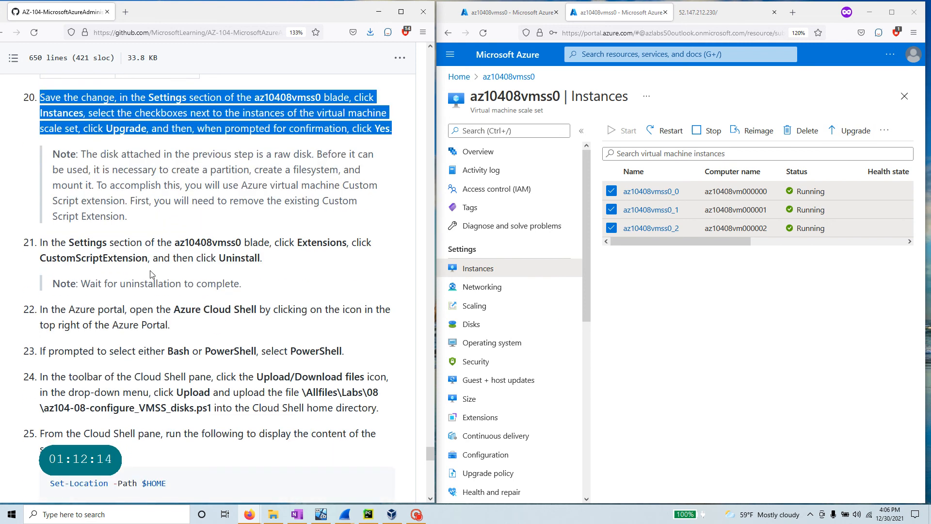
pyautogui.moveTo(172, 242); pyautogui.dragTo(335, 253)
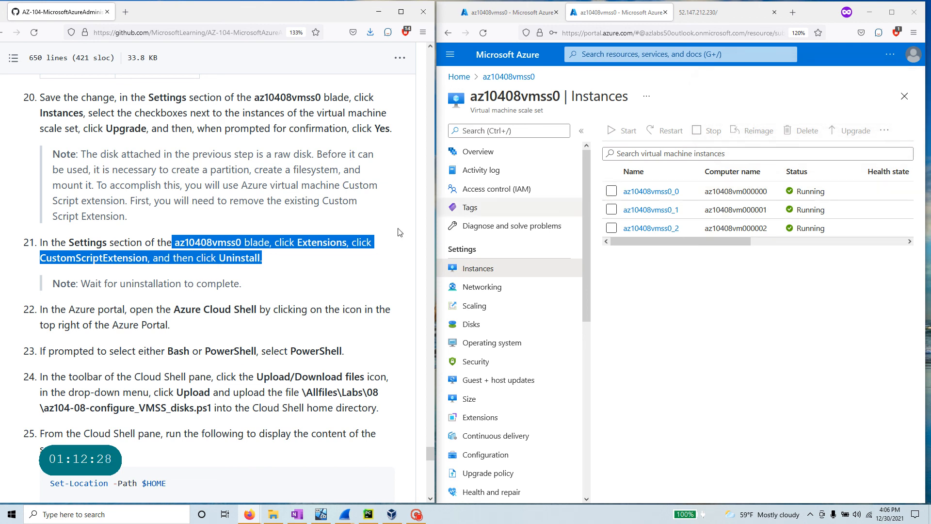
pyautogui.click(282, 270)
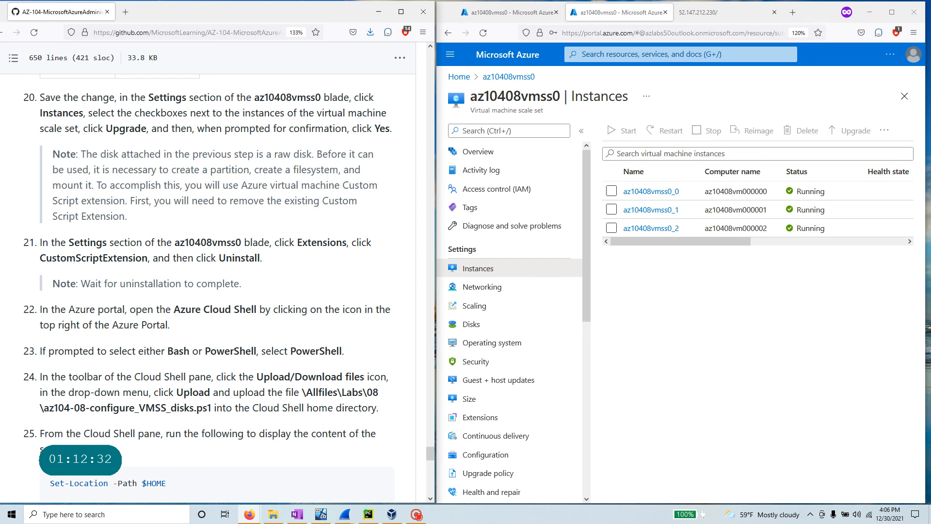
pyautogui.click(485, 130)
# - Uninstall CustomScriptExtension from az10408vmss0's Extensions so none remain
pyautogui.write('exteb')
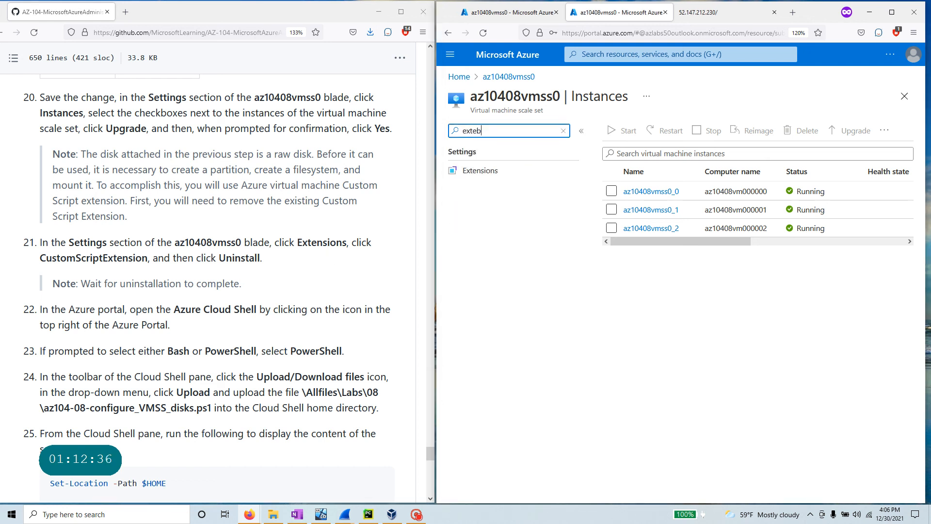
pyautogui.press('BackSpace')
pyautogui.click(485, 189)
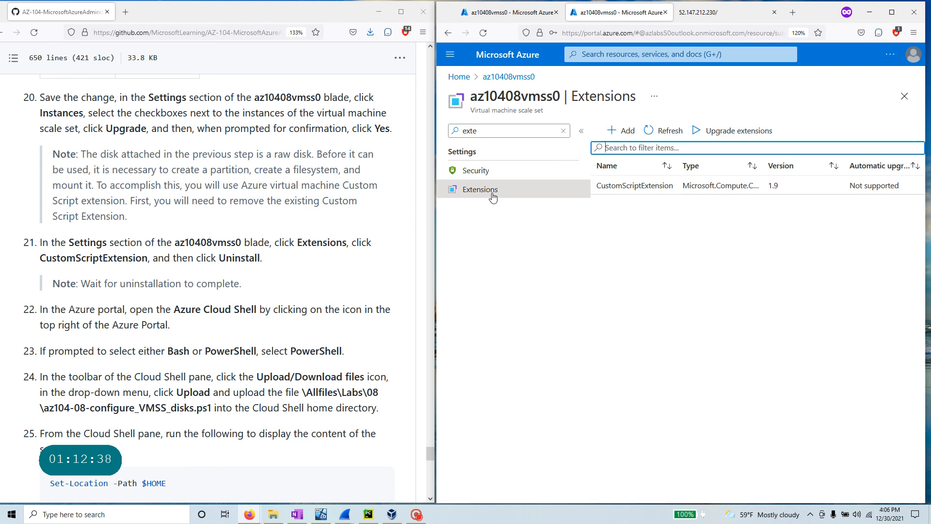
pyautogui.click(651, 189)
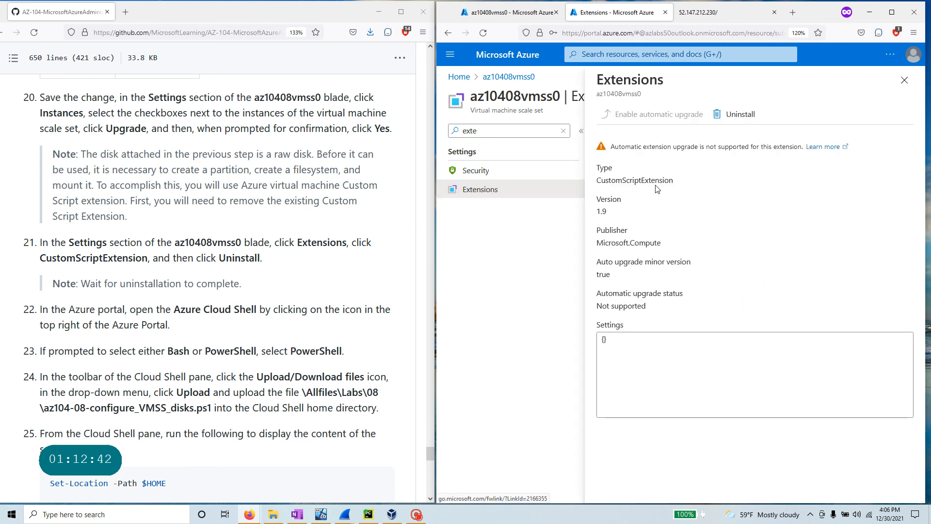
pyautogui.click(735, 115)
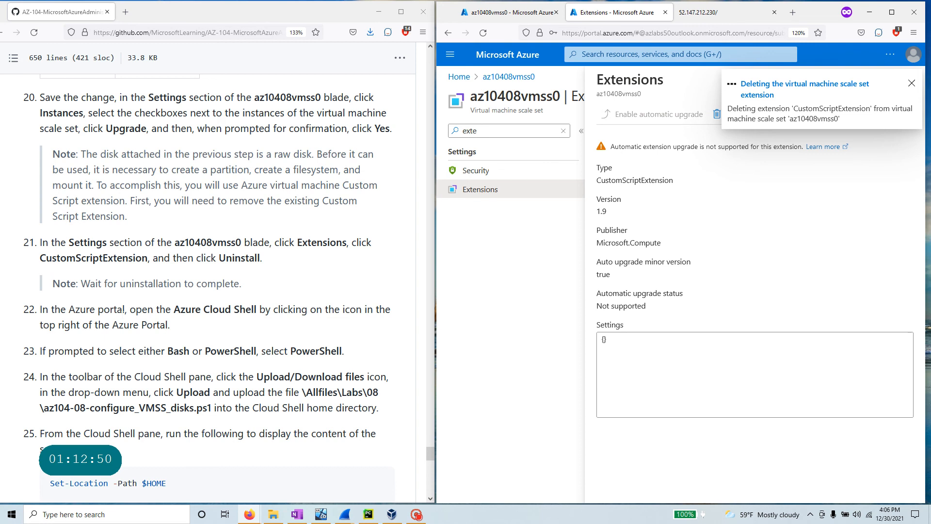
pyautogui.scroll(-3, 124, 319)
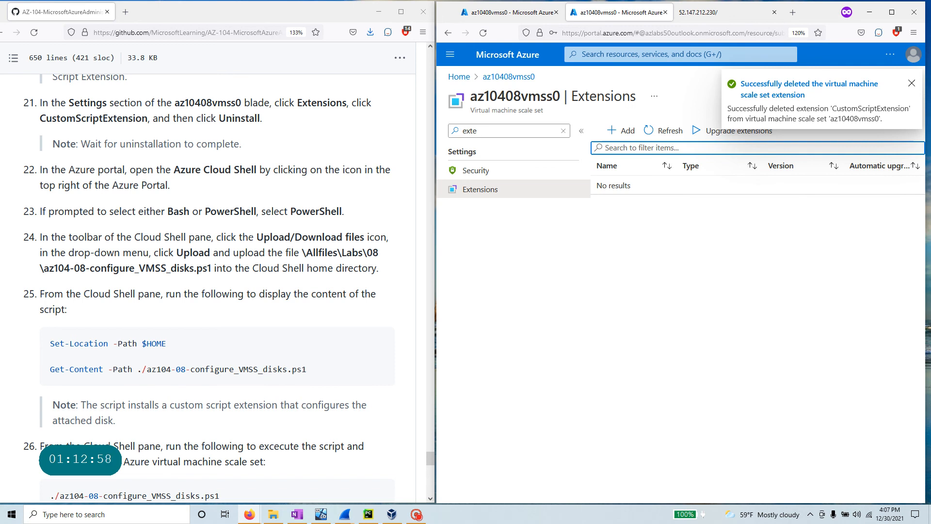
pyautogui.moveTo(254, 237); pyautogui.dragTo(355, 237)
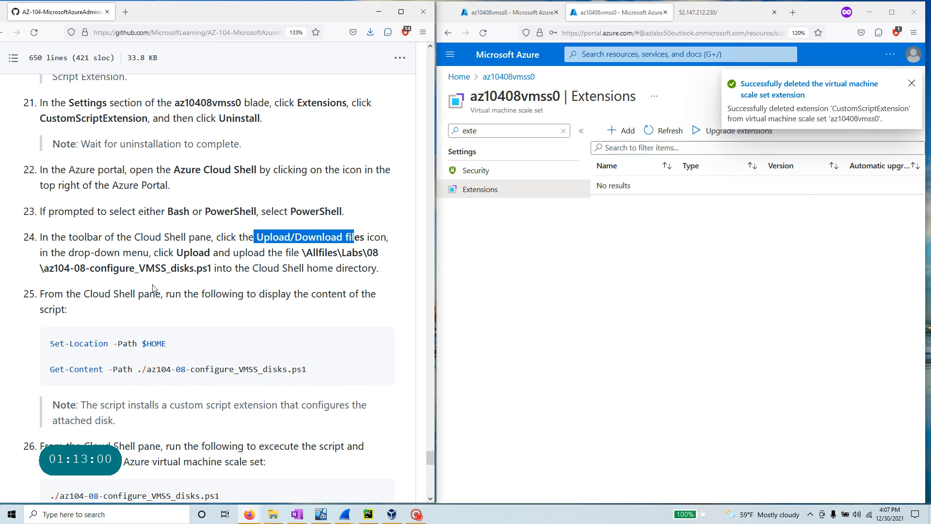
# - Copy the script file name az104-08-configure_VMSS_disks.ps1 from the lab's step 24
pyautogui.moveTo(302, 252); pyautogui.dragTo(378, 252)
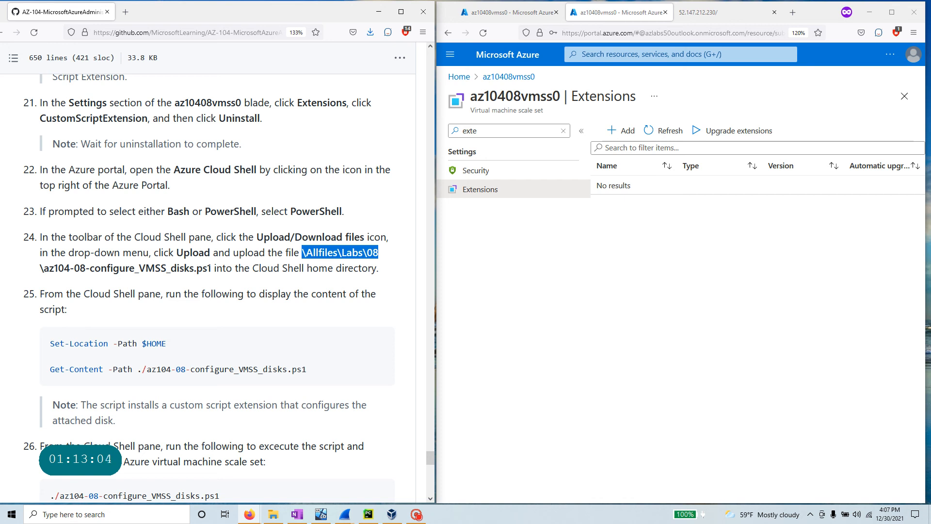
pyautogui.moveTo(212, 267); pyautogui.dragTo(49, 268)
pyautogui.rightClick(54, 269)
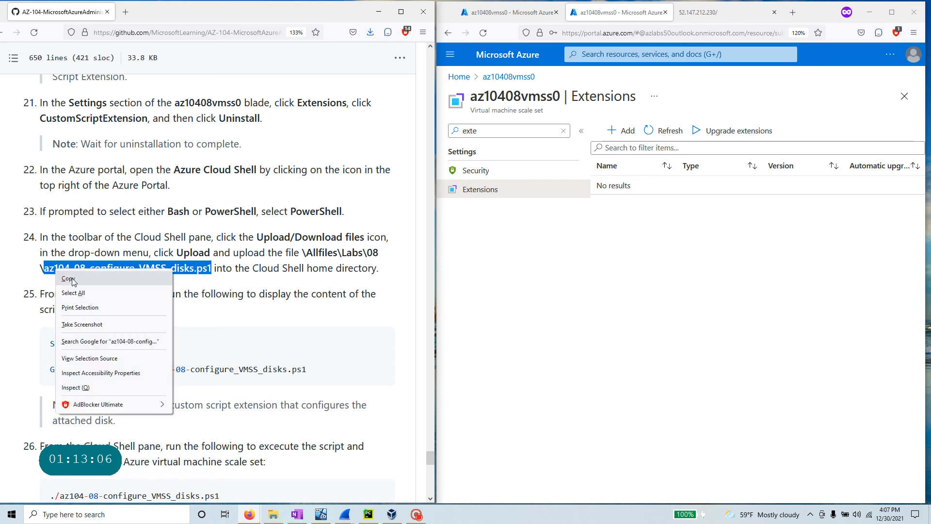
pyautogui.click(109, 279)
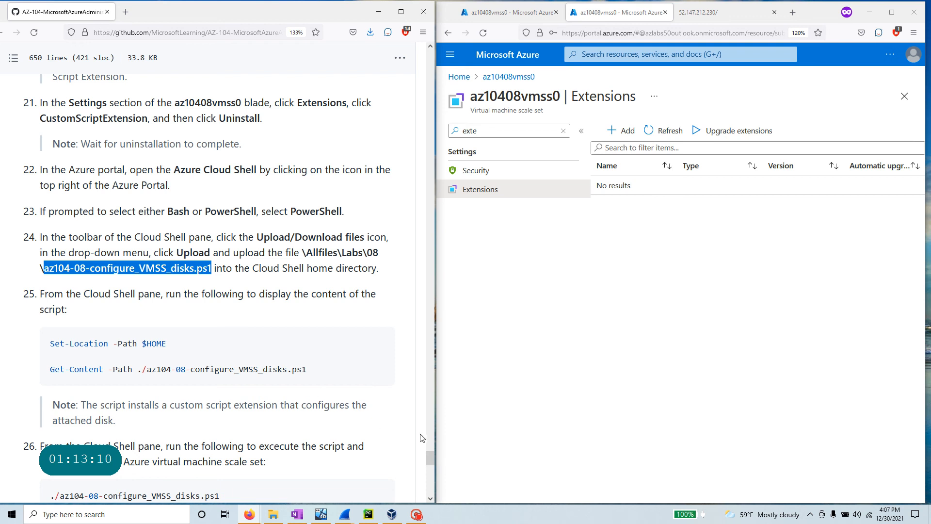
# - Browse the AZ-104 repository to Allfiles/Labs/08 and open az104-08-configure_VMSS_disks.ps1
pyautogui.moveTo(430, 459); pyautogui.dragTo(429, 57)
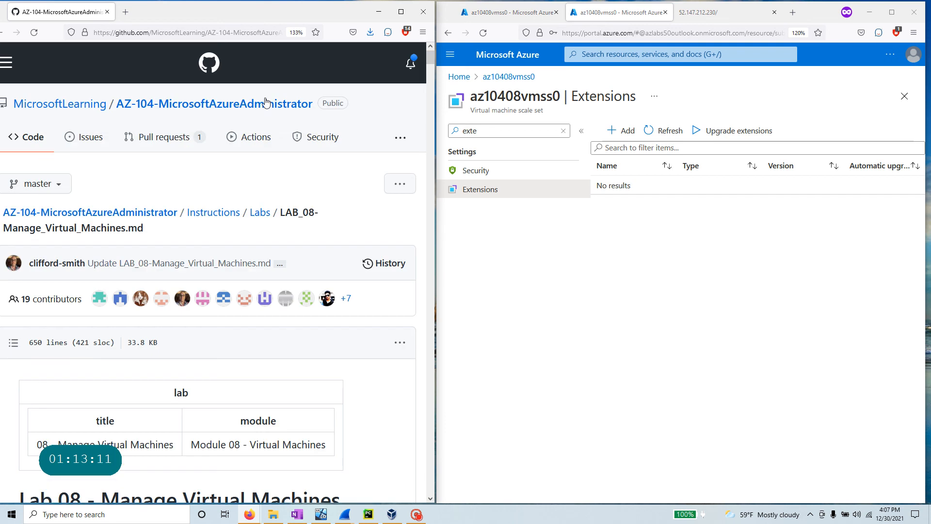
pyautogui.click(58, 104)
pyautogui.click(402, 12)
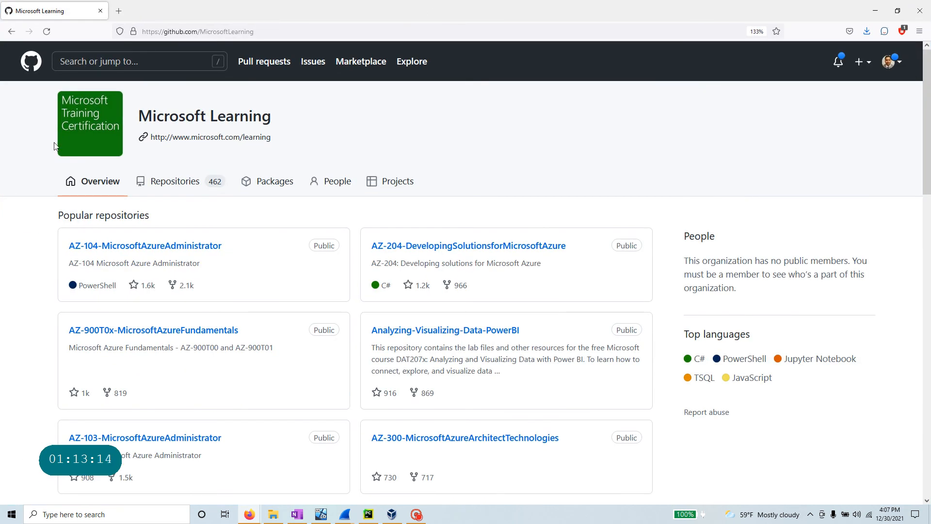
pyautogui.click(11, 31)
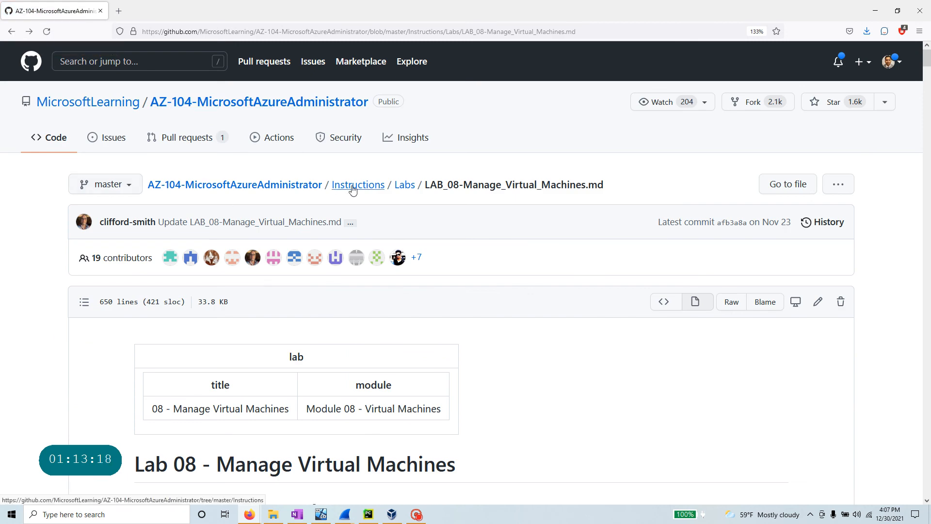
pyautogui.click(302, 188)
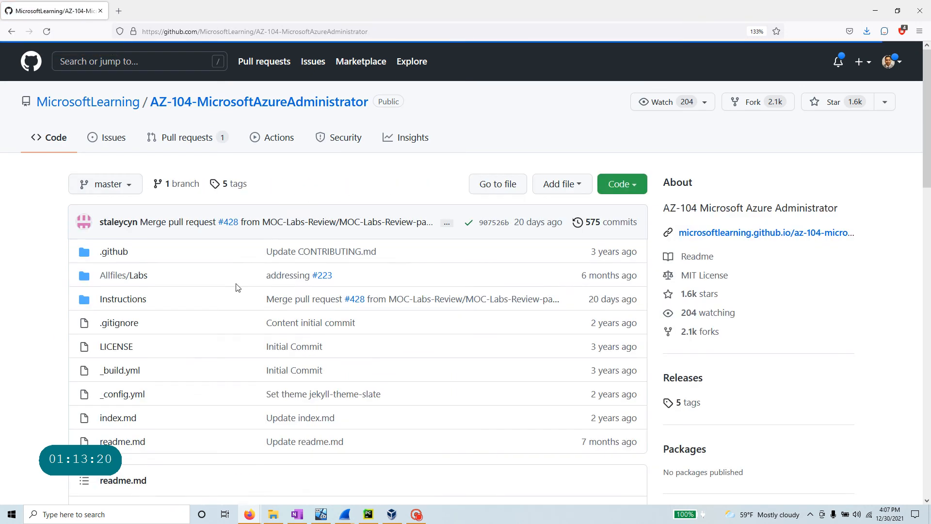
pyautogui.click(119, 275)
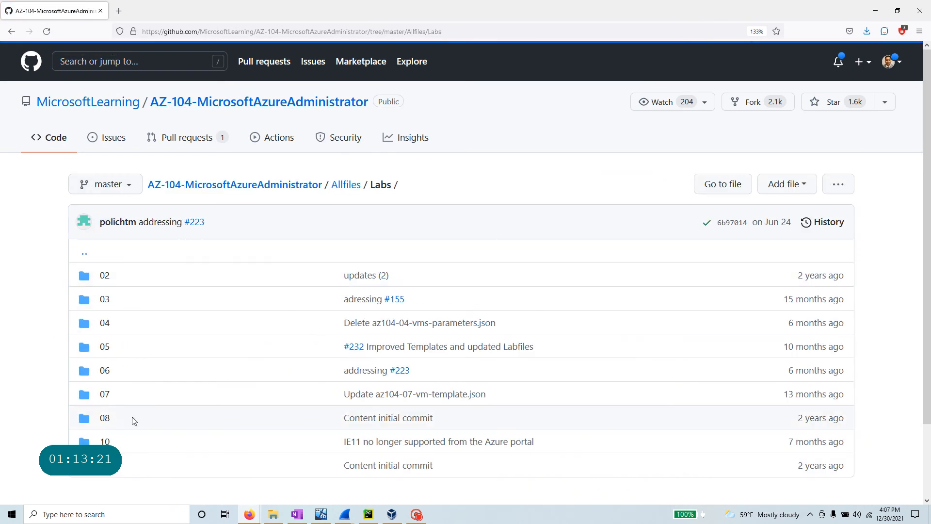
pyautogui.click(105, 418)
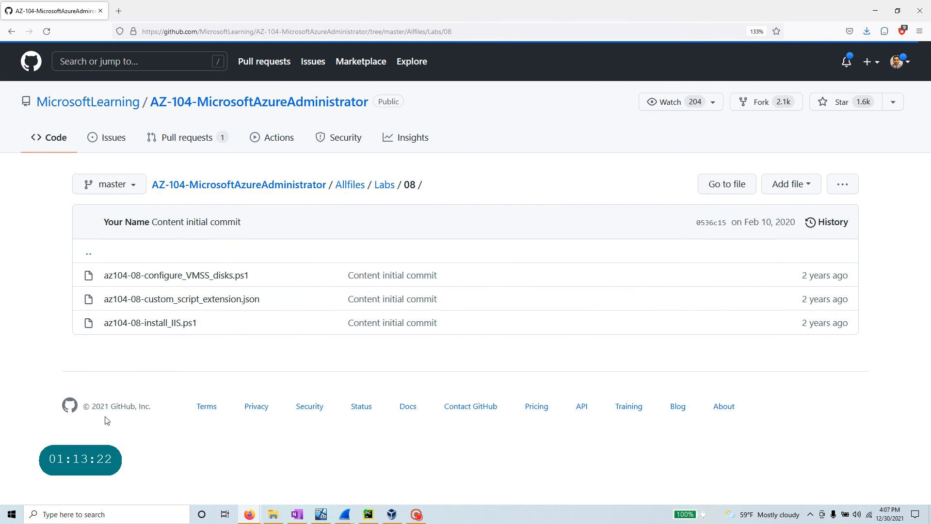
pyautogui.click(235, 277)
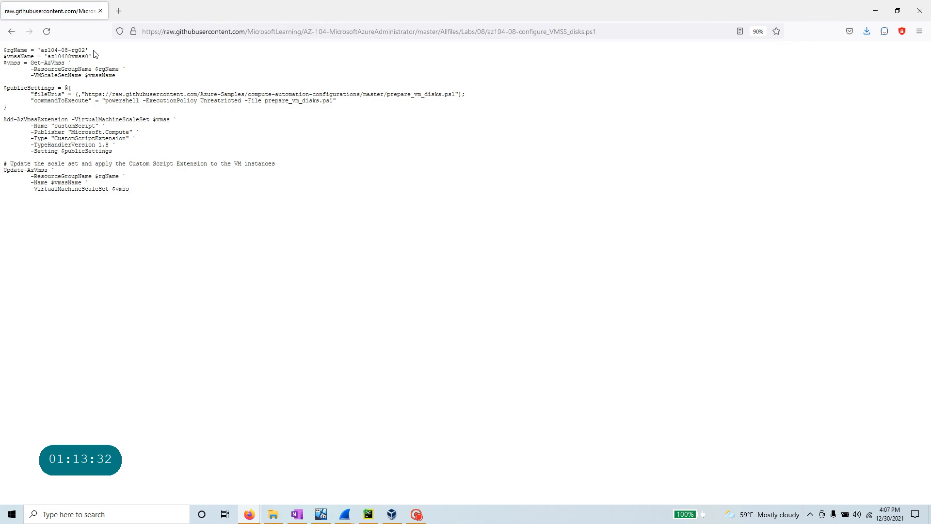
# - Review the script's variables, Get-AzVmss, $publicSettings, Add-AzVmssExtension and Update-AzVmss lines
pyautogui.moveTo(94, 50); pyautogui.dragTo(2, 52)
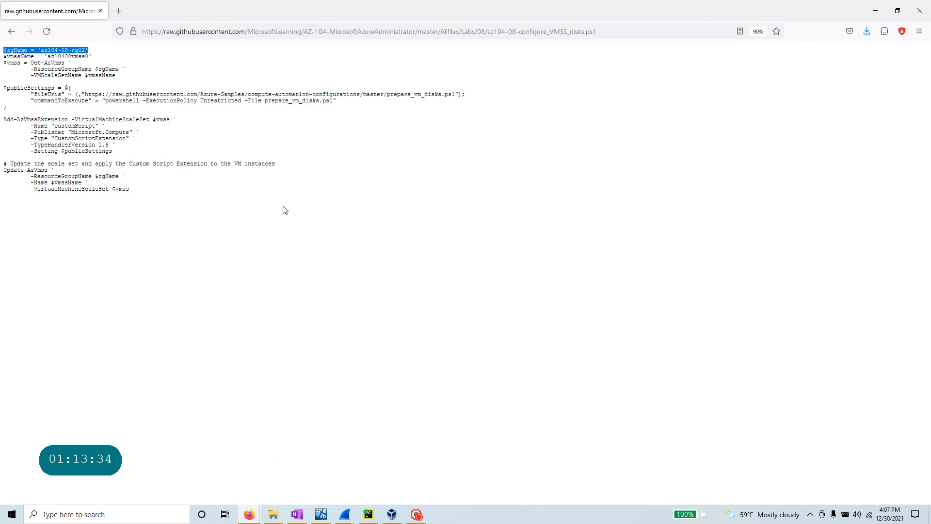
pyautogui.scroll(6, 285, 210)
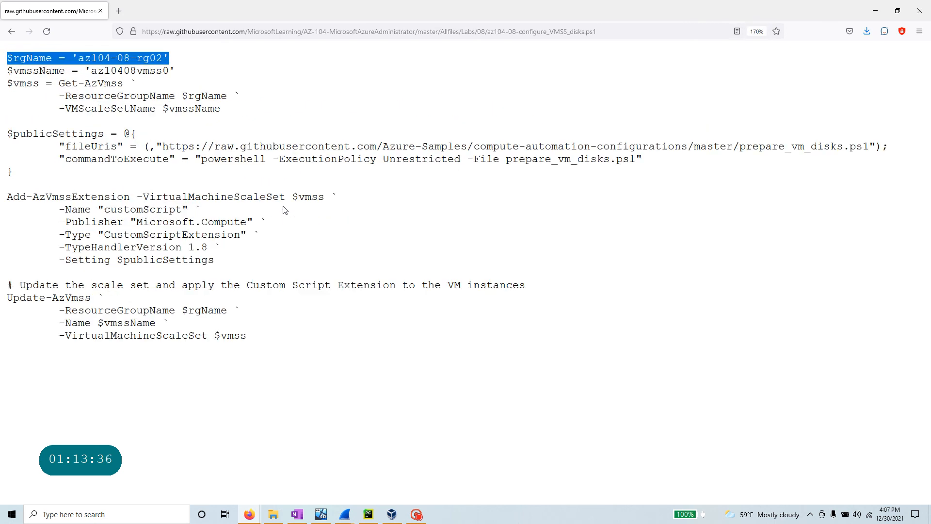
pyautogui.moveTo(65, 72); pyautogui.dragTo(8, 71)
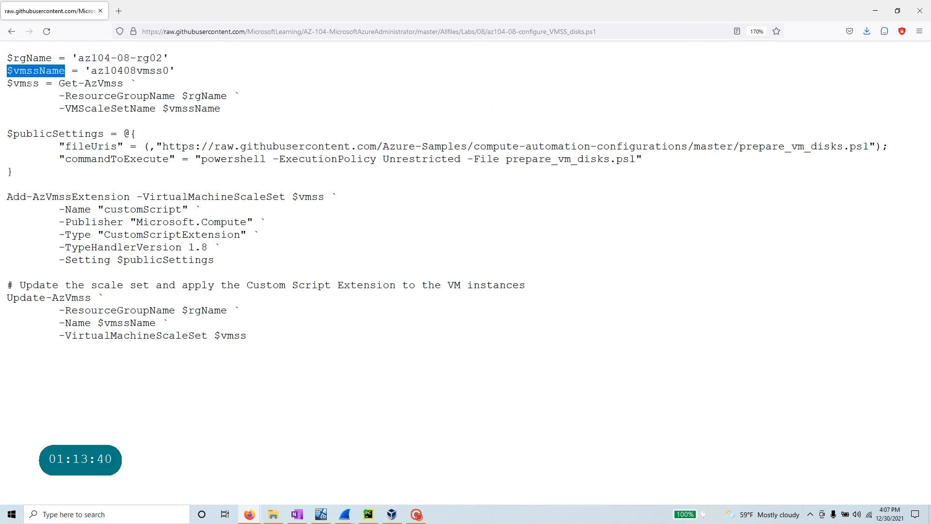
pyautogui.moveTo(39, 83); pyautogui.dragTo(2, 81)
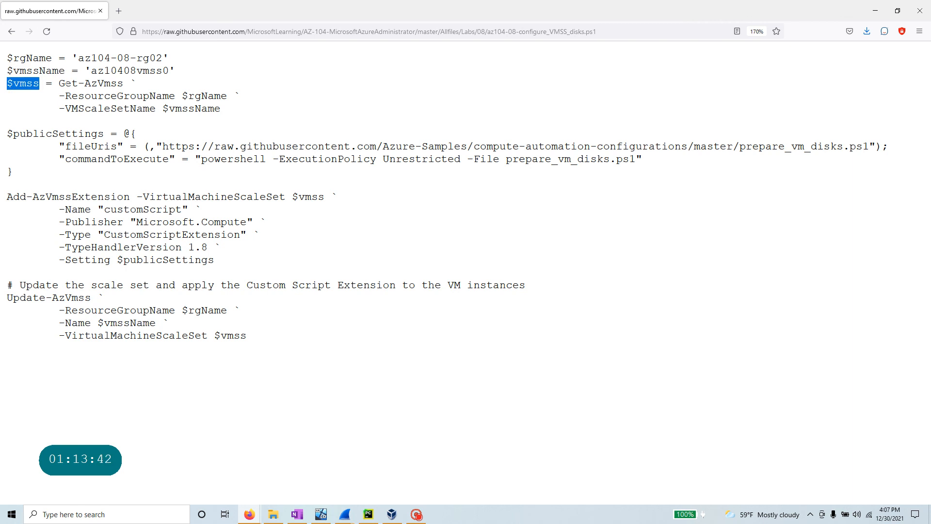
pyautogui.moveTo(58, 84); pyautogui.dragTo(117, 84)
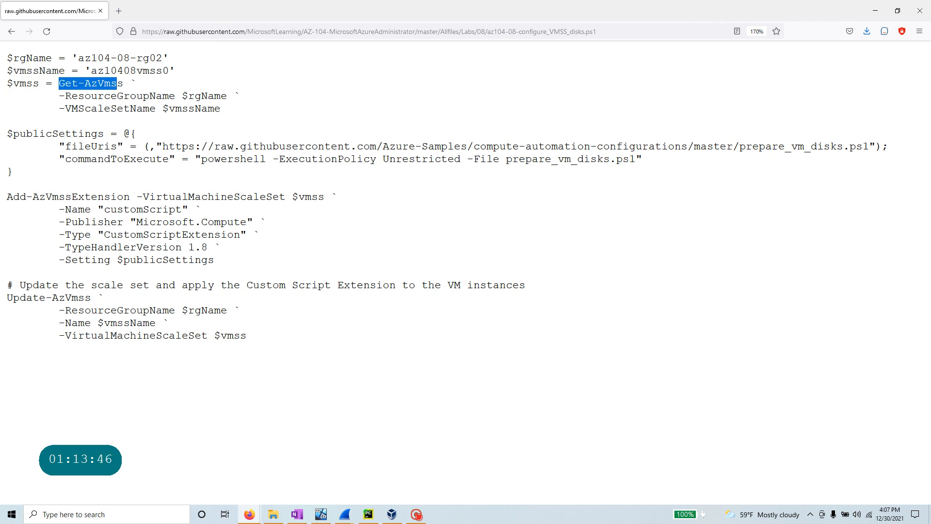
pyautogui.moveTo(155, 109); pyautogui.dragTo(59, 109)
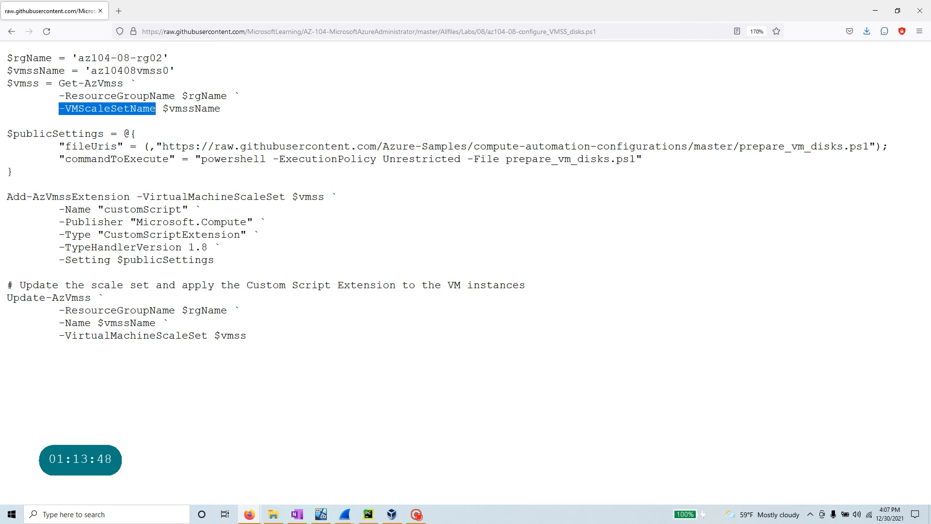
pyautogui.moveTo(7, 134); pyautogui.dragTo(110, 134)
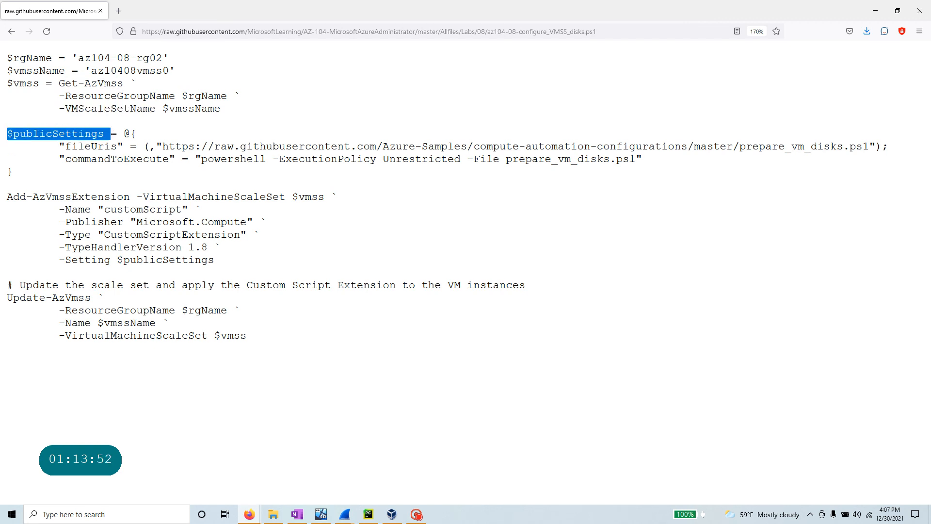
pyautogui.moveTo(882, 147); pyautogui.dragTo(163, 146)
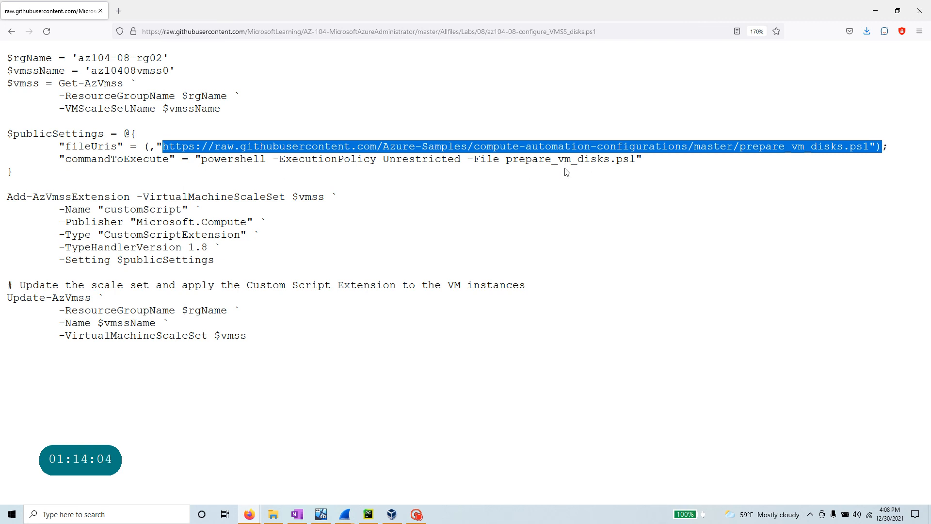
pyautogui.moveTo(687, 163); pyautogui.dragTo(355, 191)
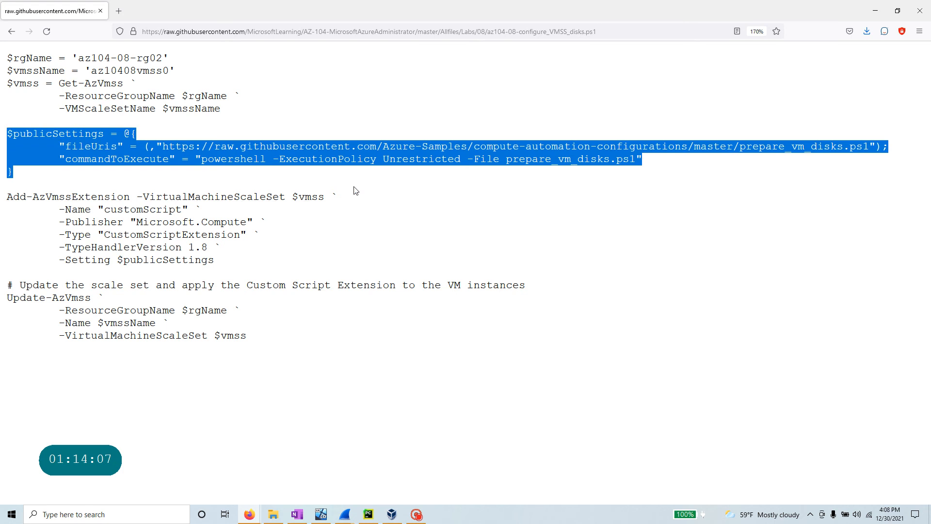
pyautogui.click(501, 146)
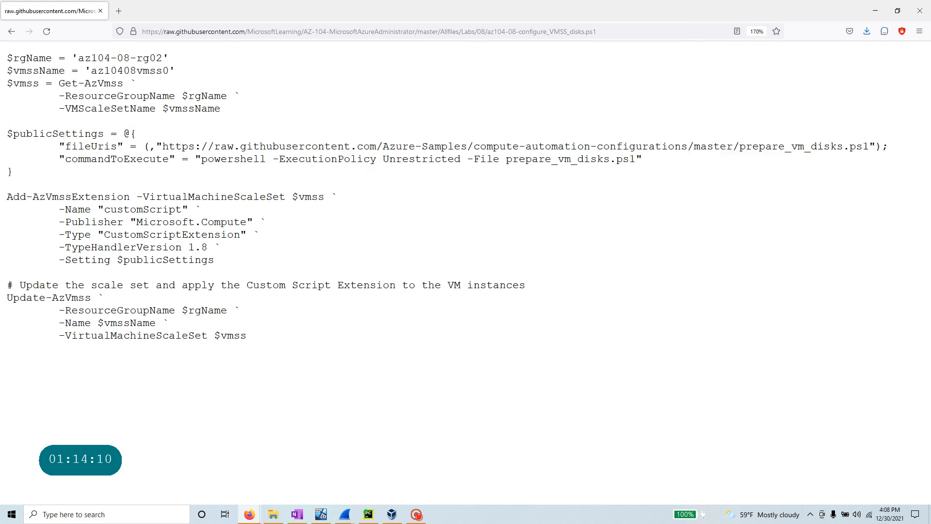
pyautogui.moveTo(2, 197); pyautogui.dragTo(130, 197)
pyautogui.moveTo(223, 263); pyautogui.dragTo(3, 208)
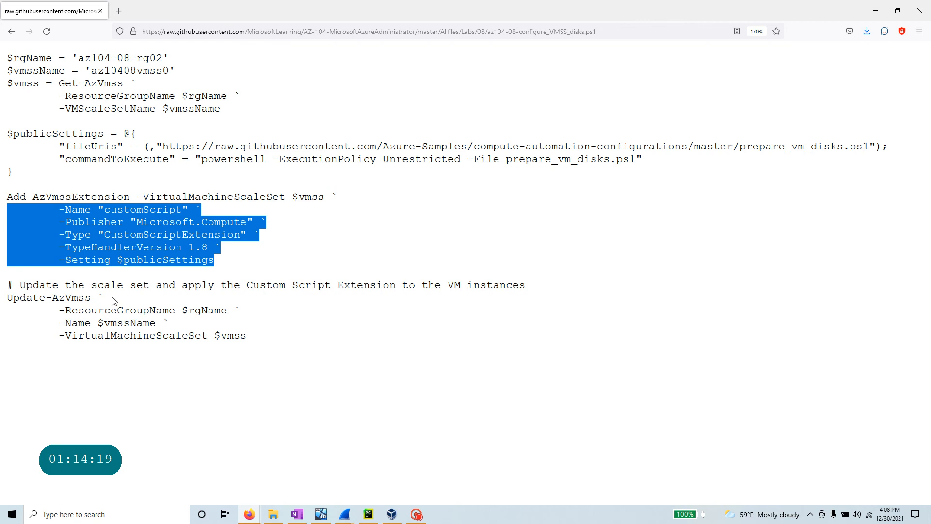
pyautogui.moveTo(274, 348); pyautogui.dragTo(1, 291)
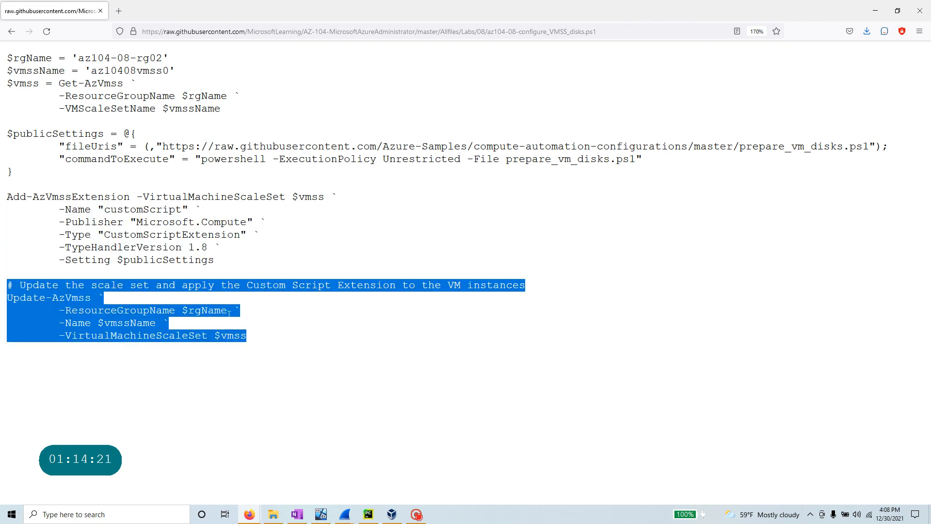
# - Save the raw page as az104-08-configure_VMSS_disks.ps1 in the Desktop az104 folder
pyautogui.rightClick(518, 188)
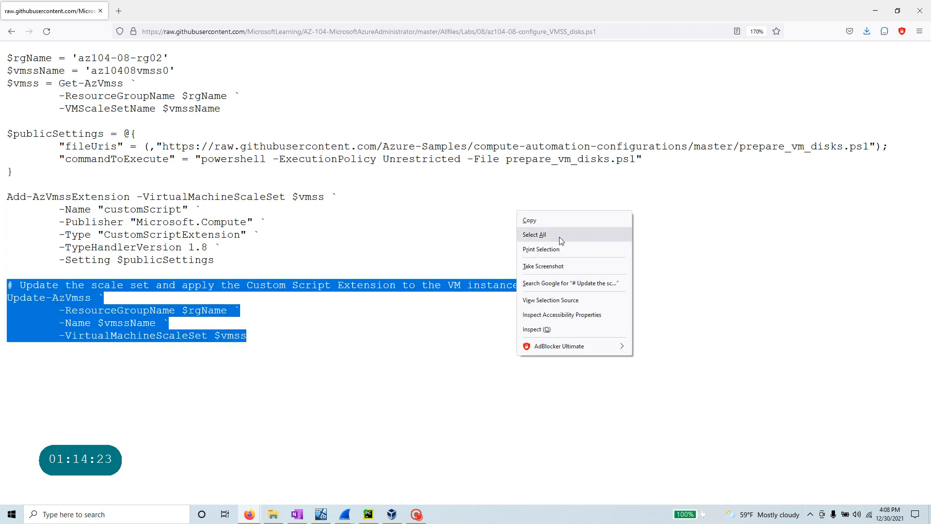
pyautogui.click(309, 92)
pyautogui.rightClick(382, 96)
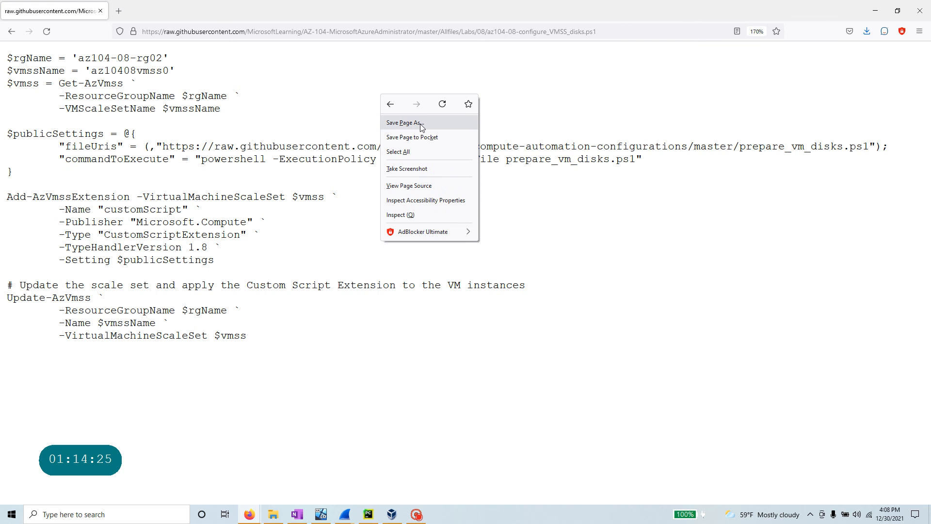
pyautogui.click(405, 123)
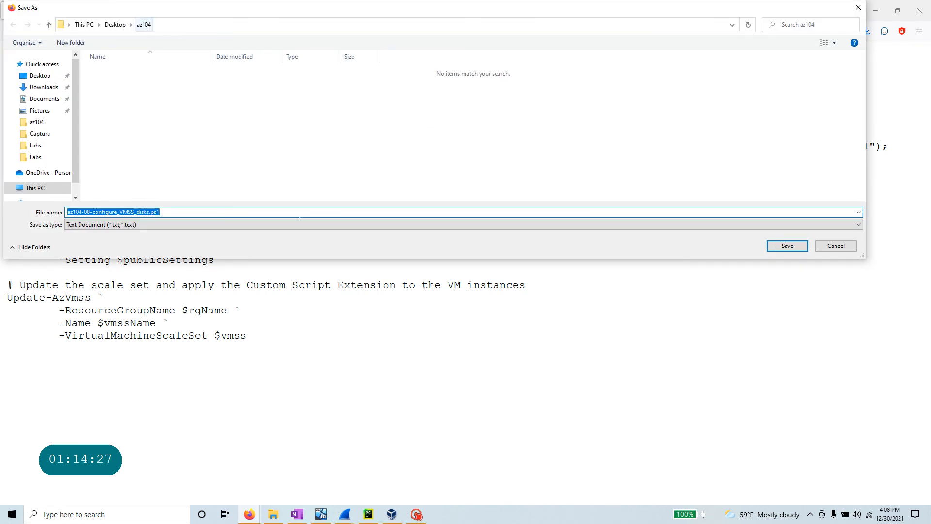
pyautogui.click(790, 247)
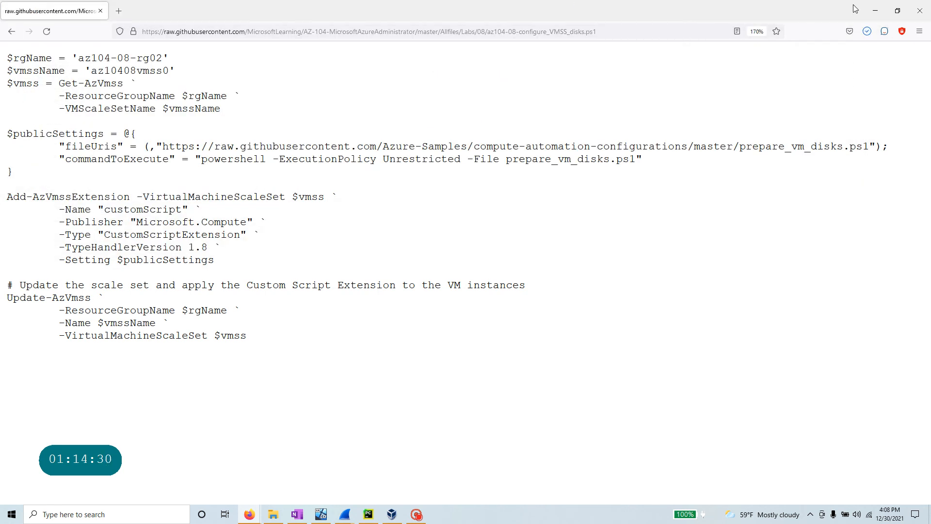
# - Reopen Instructions/Labs/LAB_08-Manage_Virtual_Machines.md at half screen, scrolled to the Cloud Shell upload steps
pyautogui.click(8, 36)
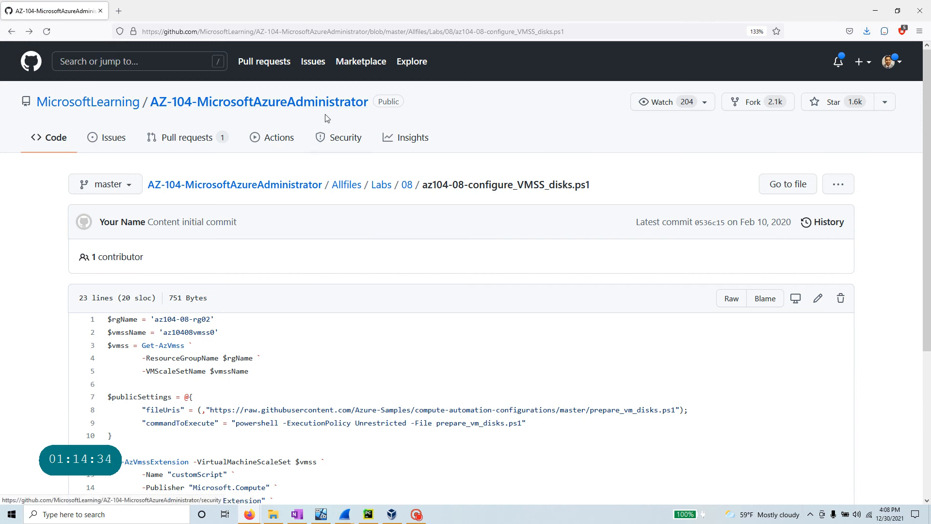
pyautogui.click(298, 184)
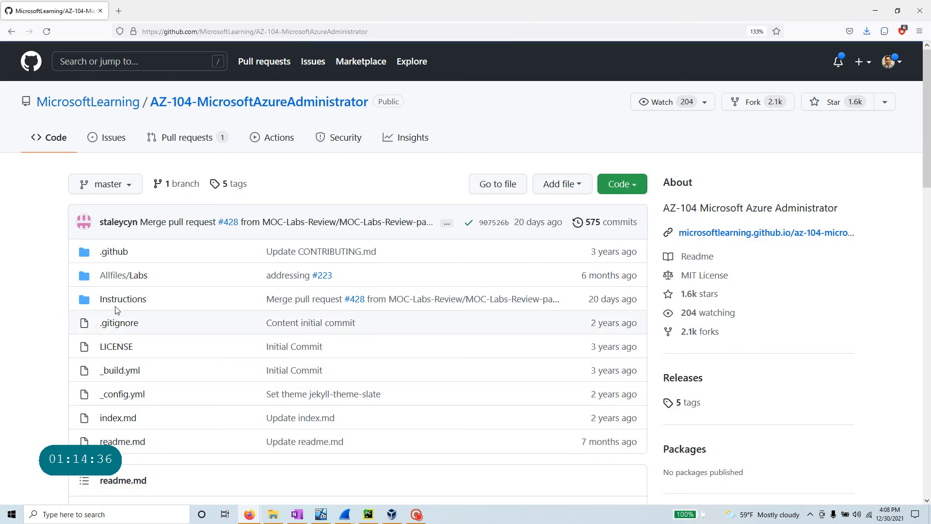
pyautogui.click(122, 298)
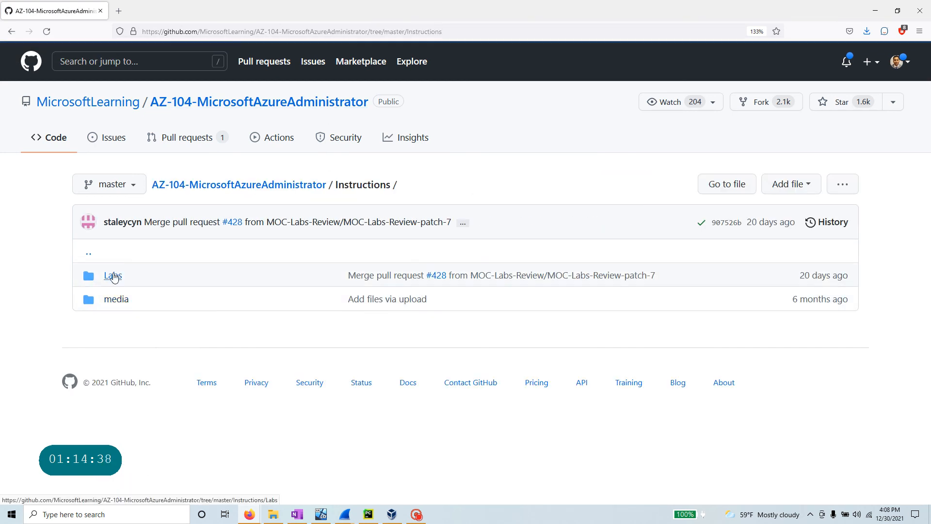
pyautogui.click(113, 275)
pyautogui.scroll(-5, 151, 315)
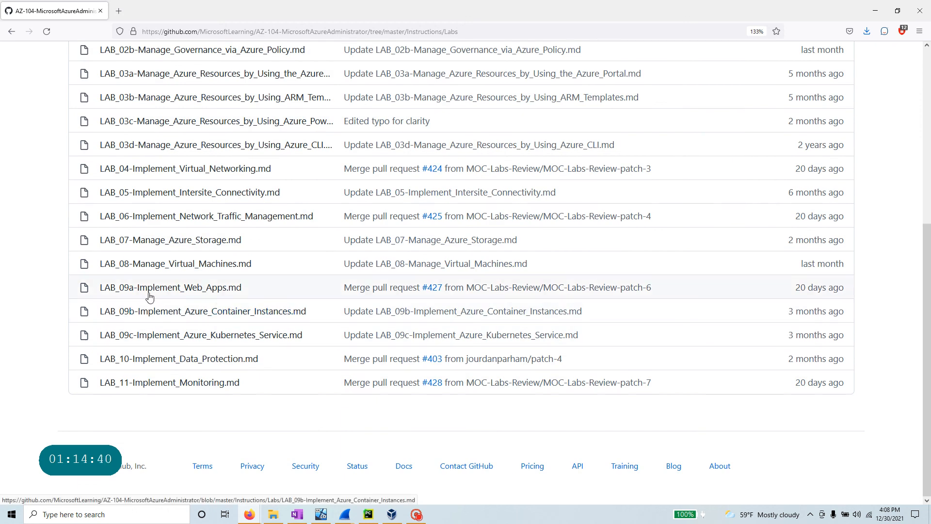
pyautogui.click(158, 264)
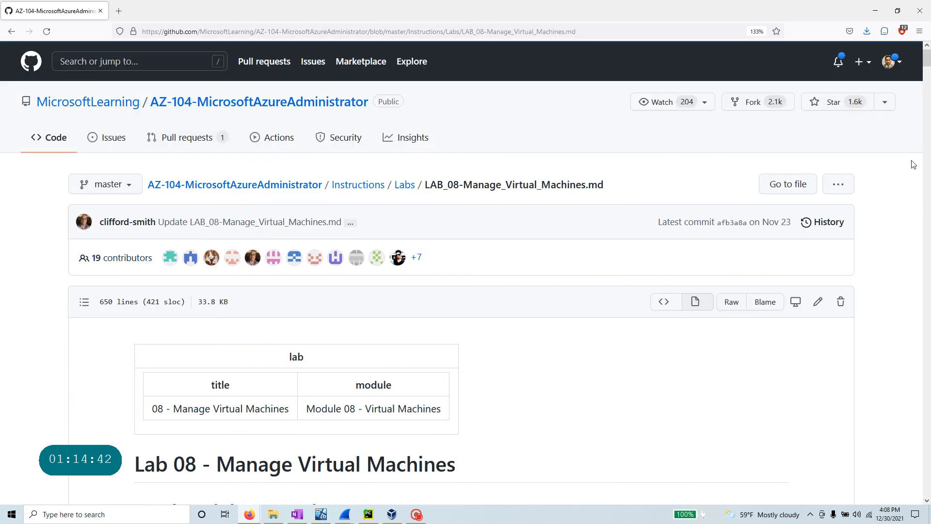
pyautogui.click(898, 11)
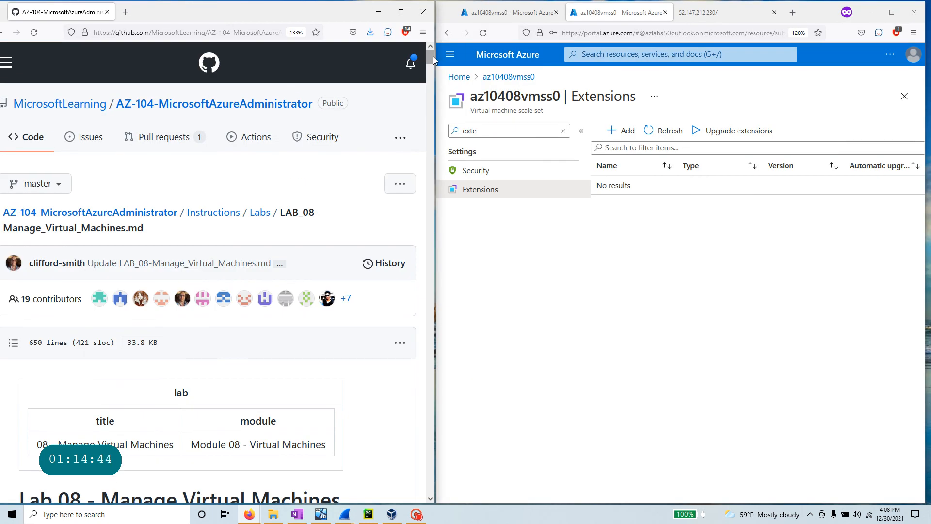
pyautogui.moveTo(432, 56); pyautogui.dragTo(431, 453)
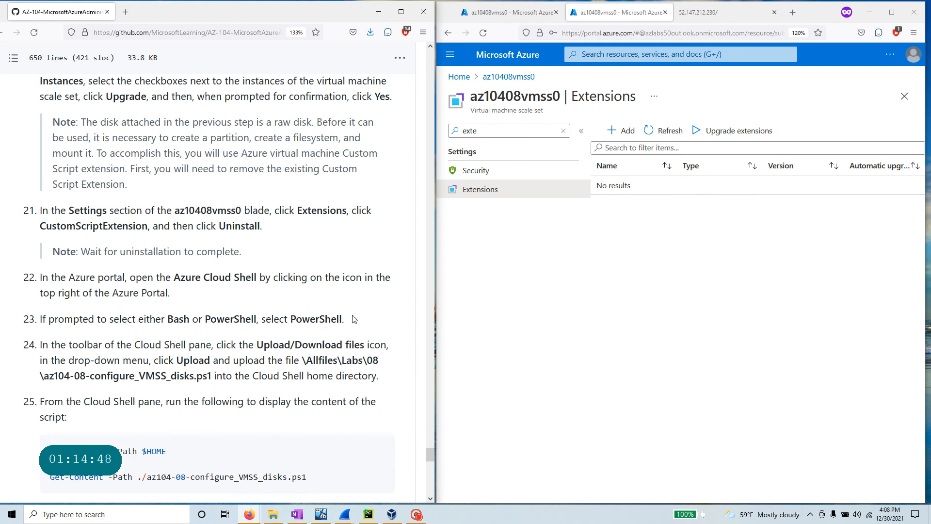
pyautogui.click(623, 290)
# - Launch a PowerShell Cloud Shell from the portal header's extra options
pyautogui.click(890, 54)
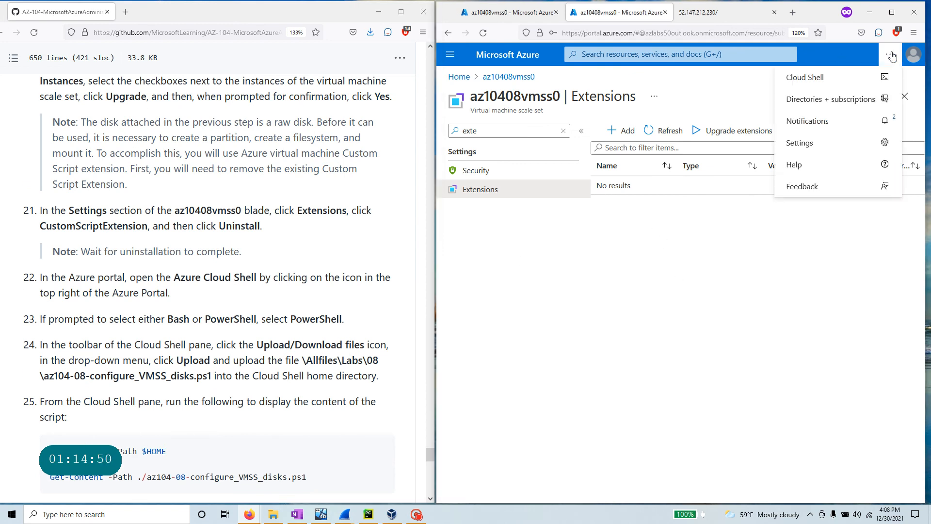
pyautogui.click(816, 79)
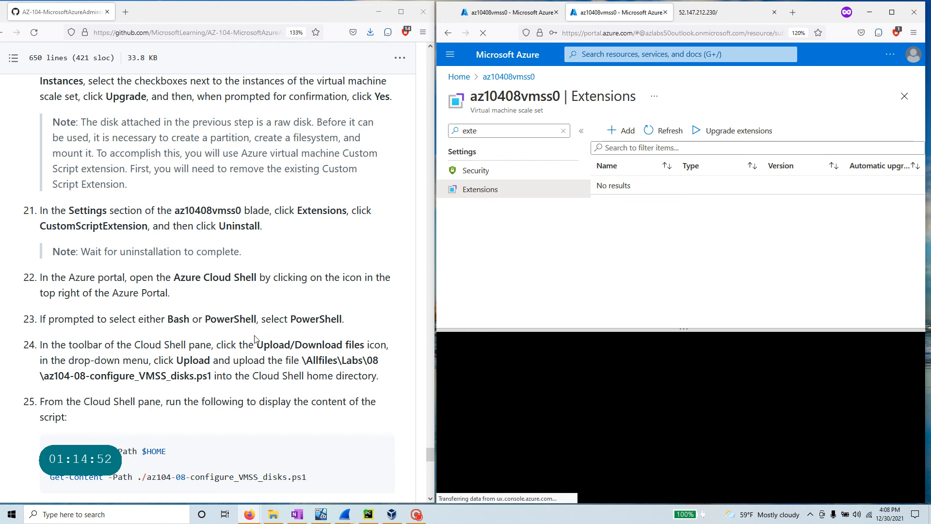
pyautogui.moveTo(359, 320); pyautogui.dragTo(27, 319)
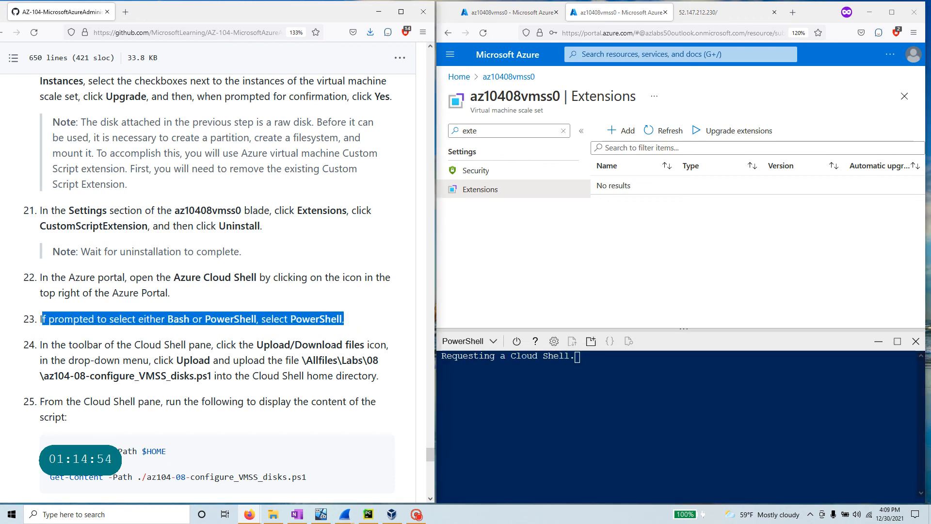
pyautogui.scroll(-3, 27, 318)
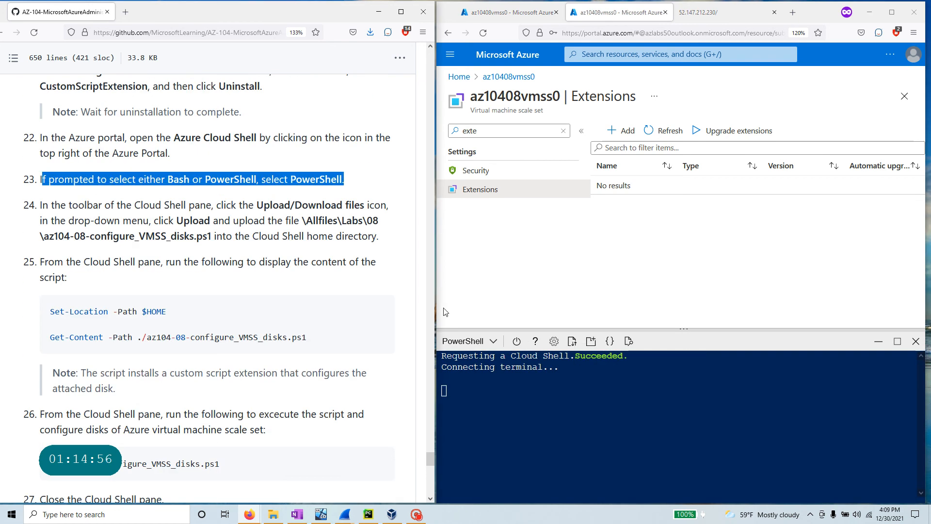
# - Upload az104-08-configure_VMSS_disks.ps1 to the Cloud Shell /home/student directory
pyautogui.click(572, 341)
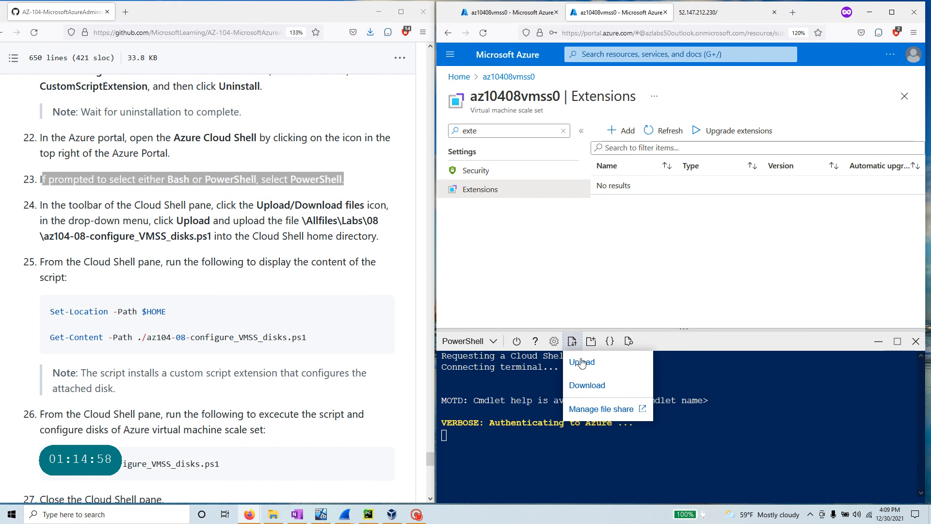
pyautogui.click(582, 363)
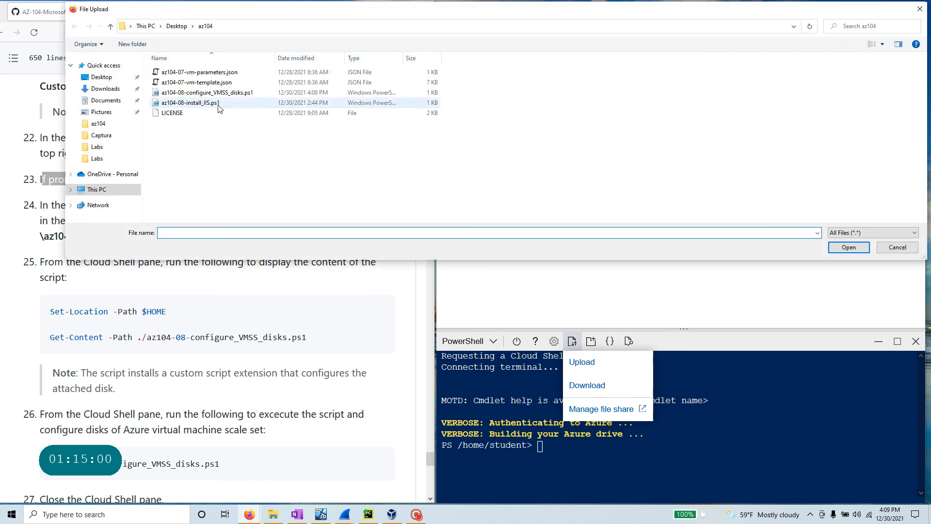
pyautogui.click(243, 94)
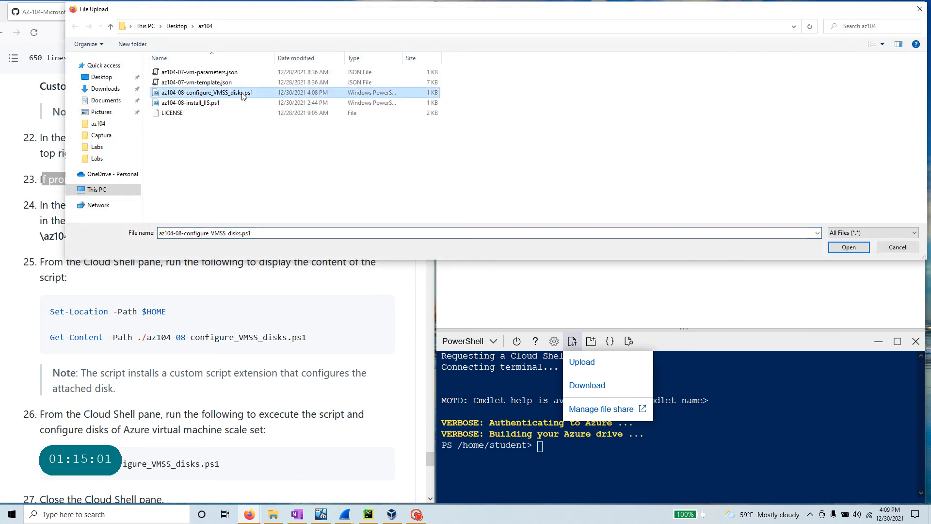
pyautogui.click(854, 249)
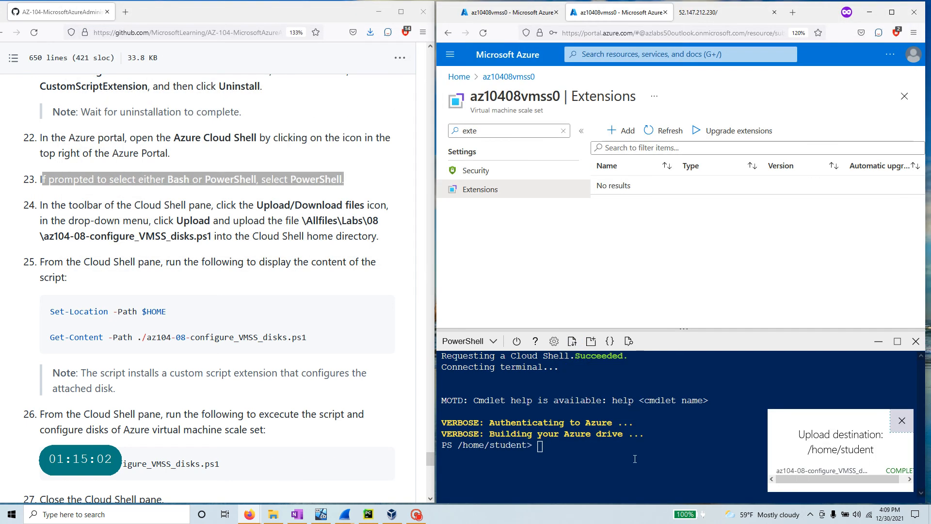
pyautogui.click(902, 420)
pyautogui.scroll(-2, 146, 367)
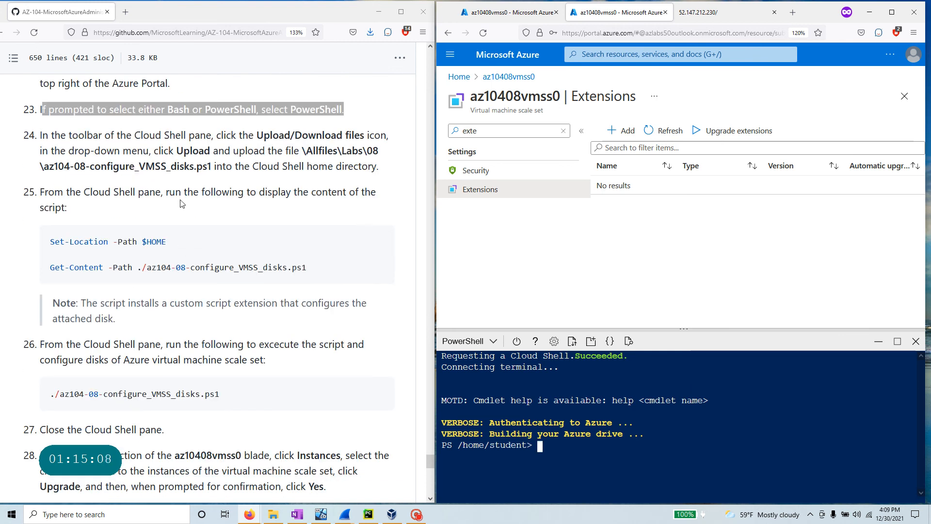
# - Paste and run the Set-Location and Get-Content commands to print the script's contents
pyautogui.click(383, 241)
pyautogui.rightClick(562, 459)
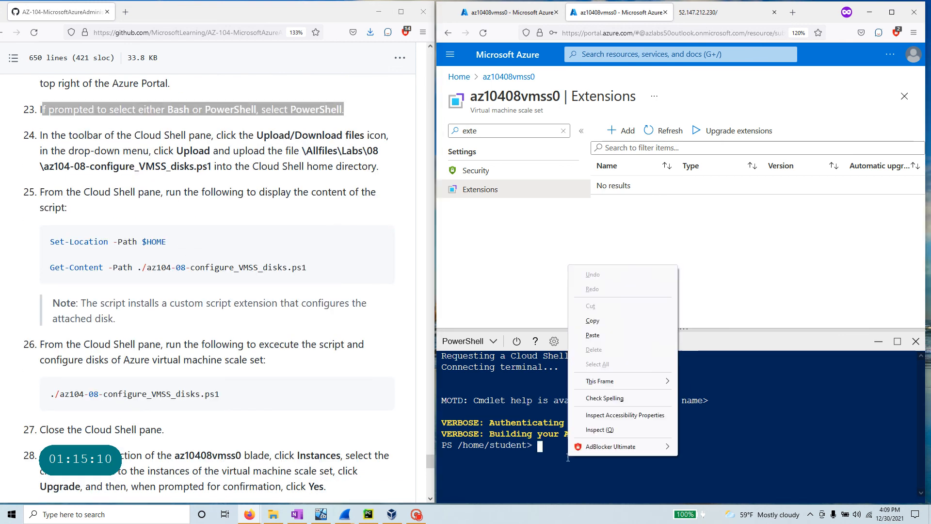
pyautogui.click(630, 336)
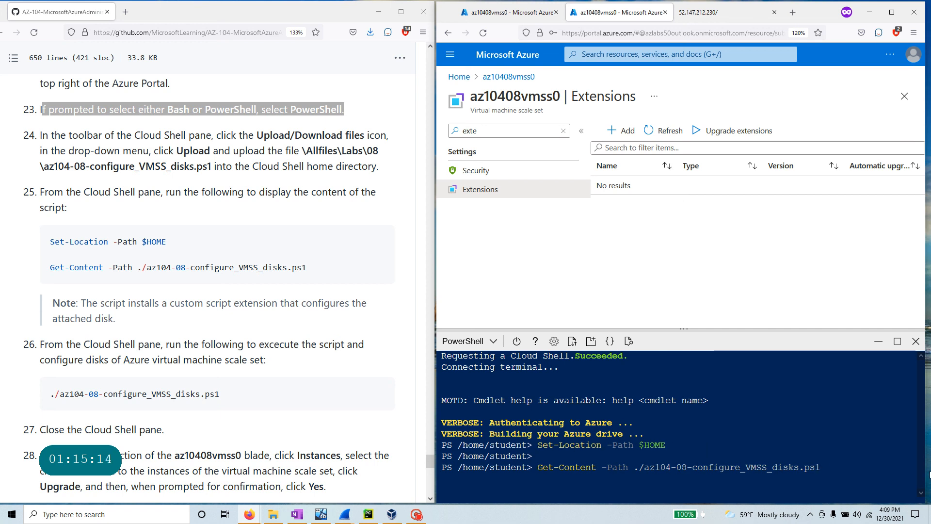
pyautogui.press('Return')
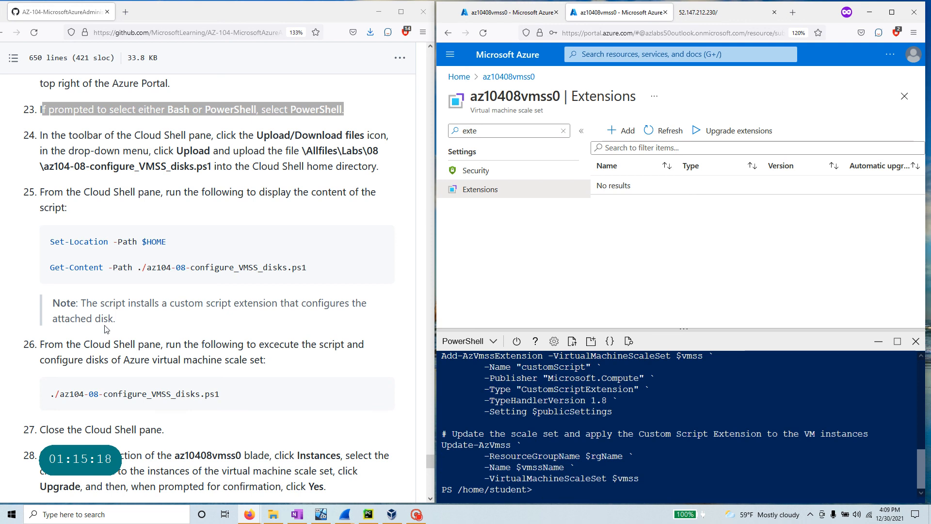
pyautogui.moveTo(114, 319); pyautogui.dragTo(80, 303)
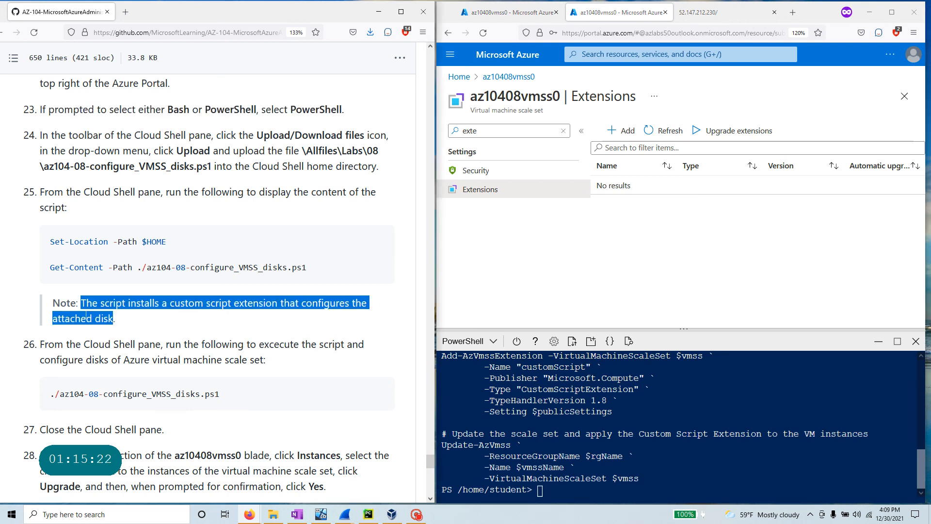
pyautogui.scroll(10, 610, 451)
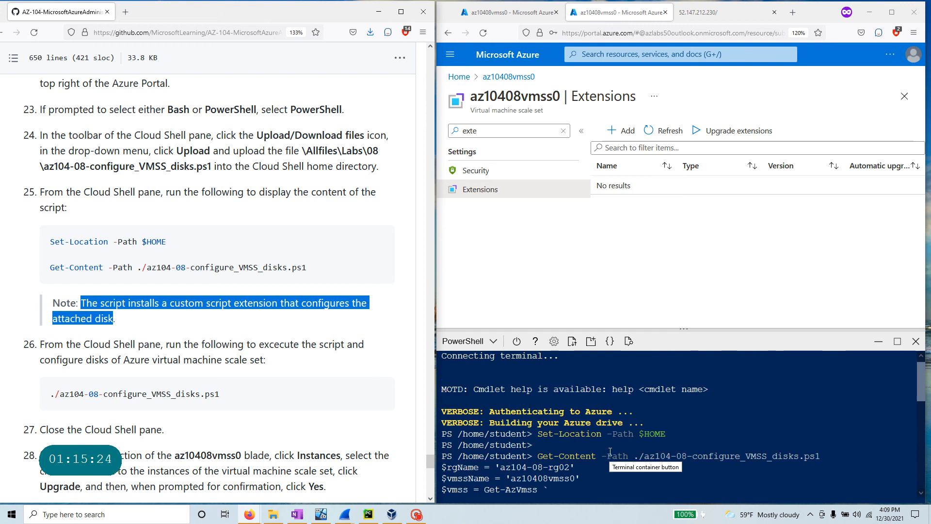
pyautogui.scroll(-1, 610, 451)
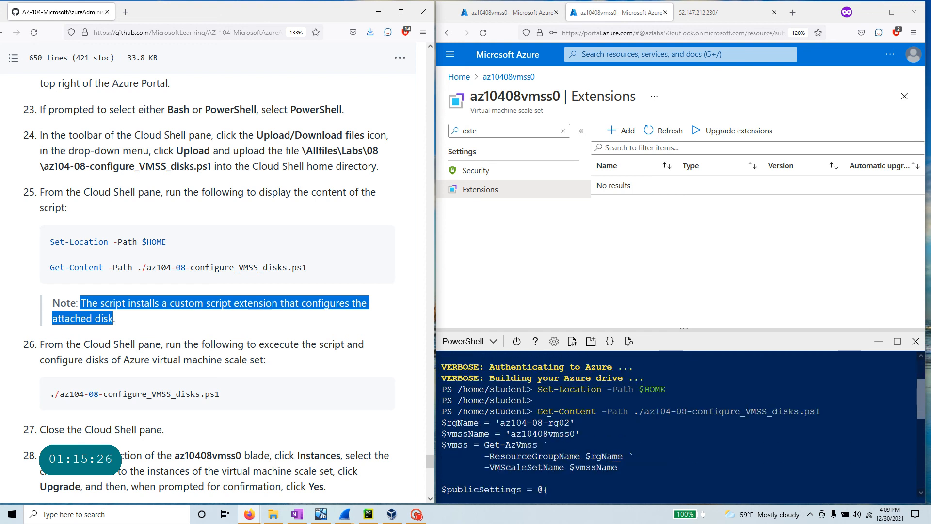
pyautogui.scroll(-8, 595, 411)
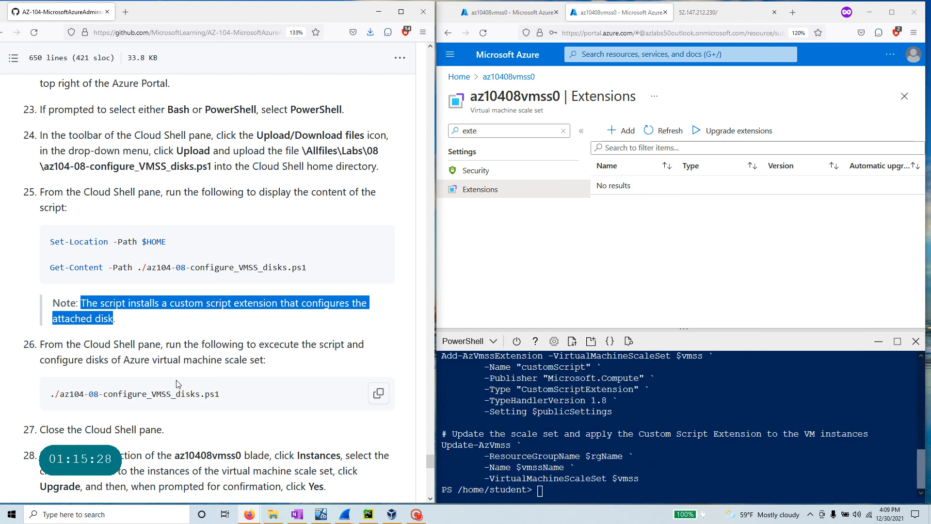
pyautogui.scroll(-3, 178, 383)
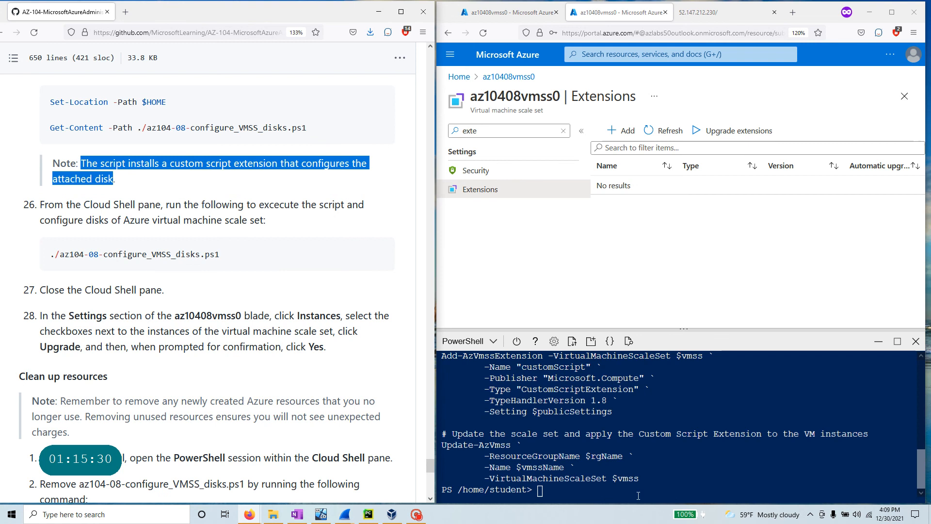
# - Run ./az104-08-configure_VMSS_disks.ps1 in Cloud Shell and check the customScript extension in the output
pyautogui.click(379, 254)
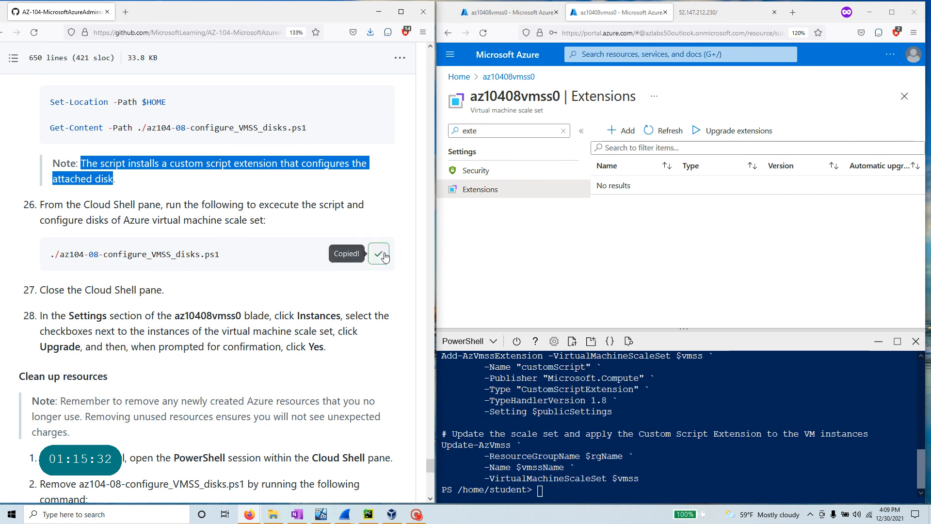
pyautogui.rightClick(562, 490)
pyautogui.click(617, 366)
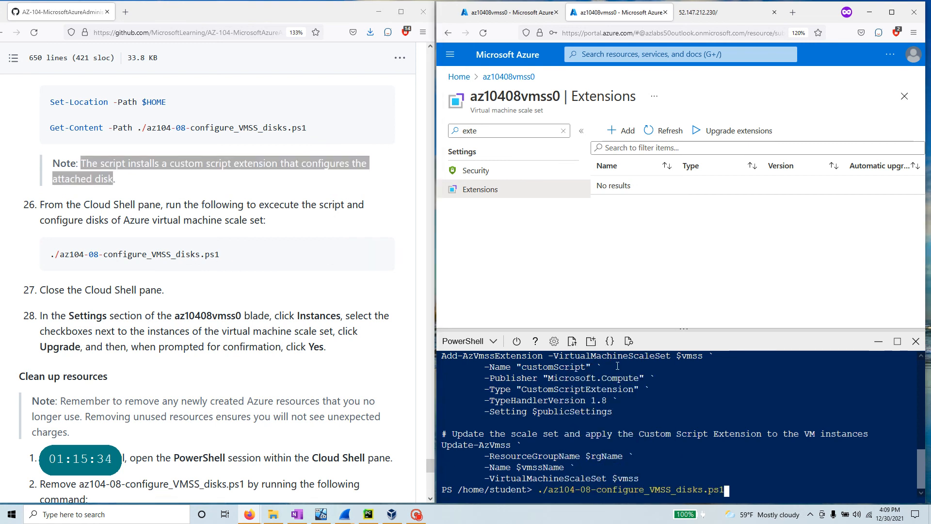
pyautogui.press('Return')
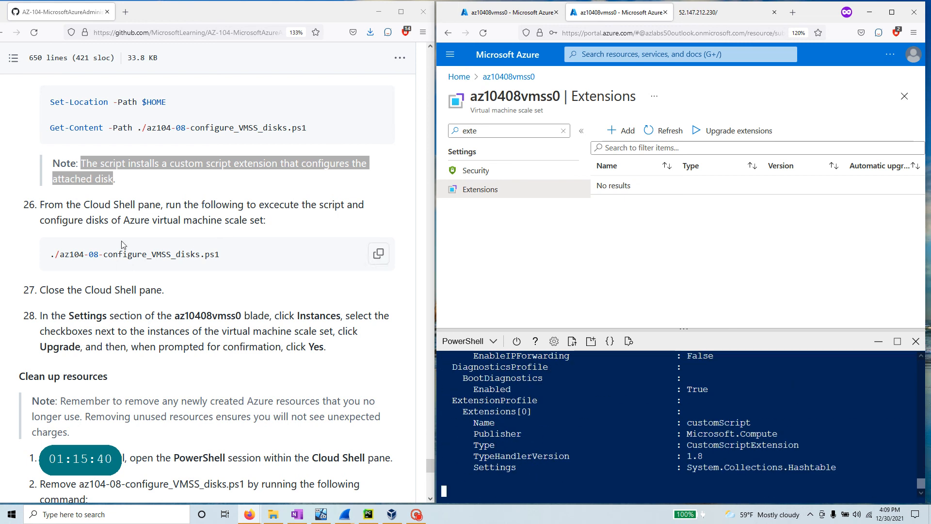
pyautogui.moveTo(220, 254); pyautogui.dragTo(49, 254)
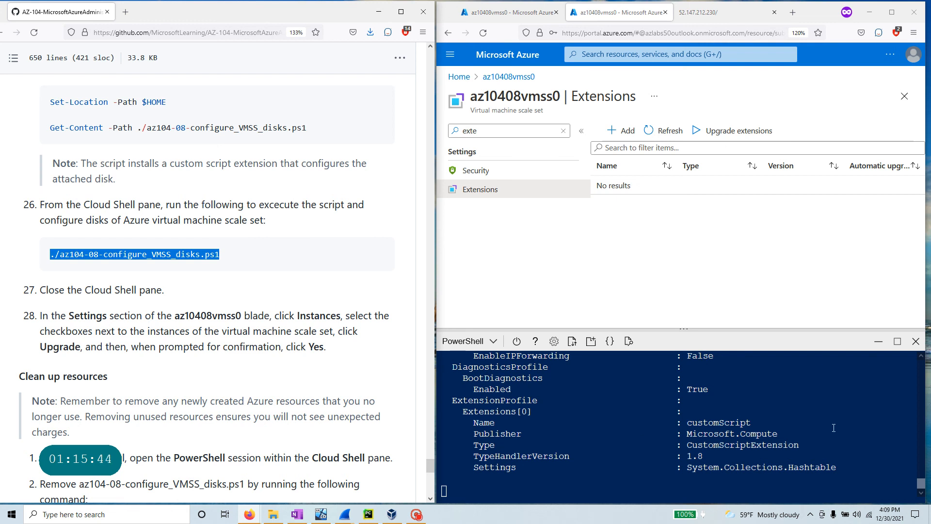
pyautogui.scroll(-4, 209, 329)
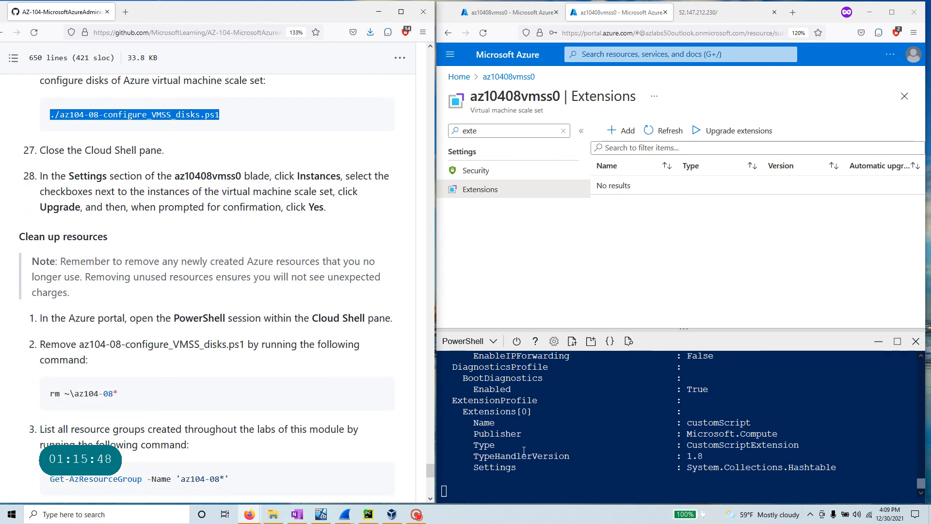
pyautogui.scroll(3, 601, 456)
pyautogui.scroll(-3, 600, 456)
pyautogui.click(457, 490)
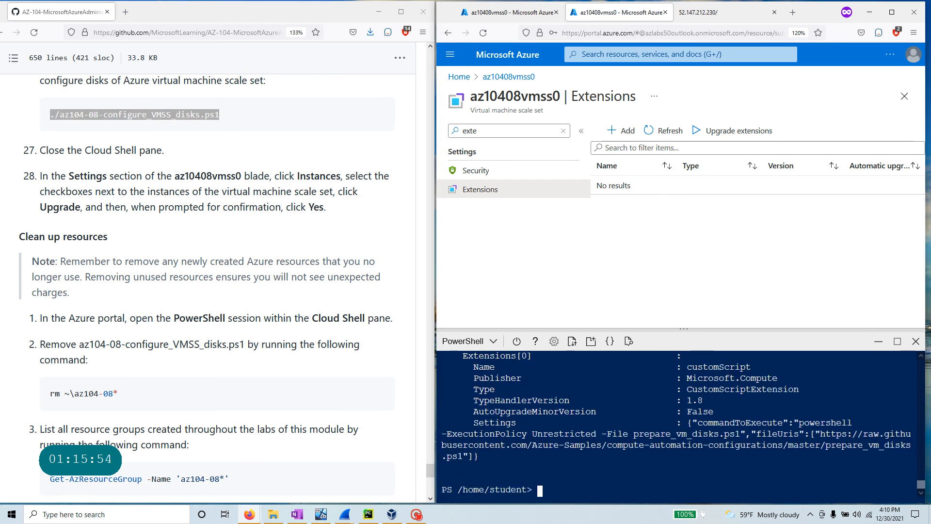
pyautogui.moveTo(478, 457); pyautogui.dragTo(434, 362)
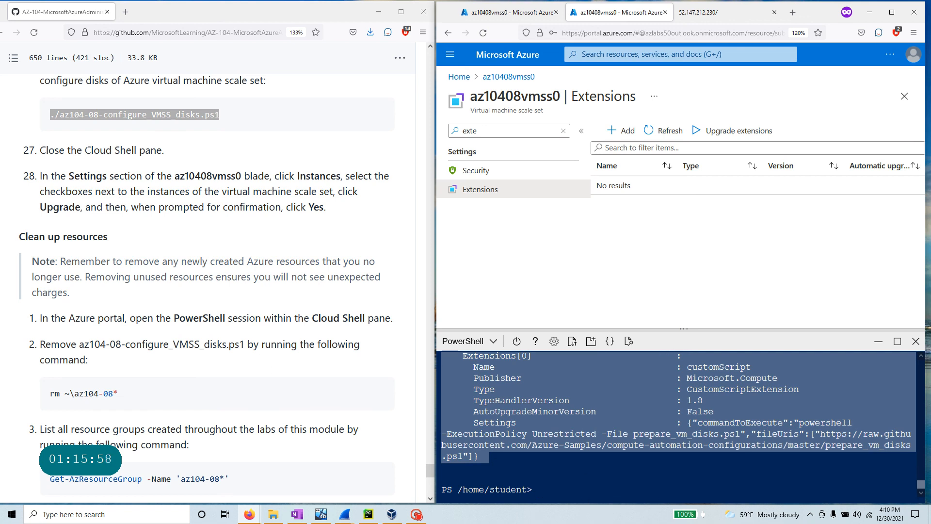
pyautogui.moveTo(83, 150); pyautogui.dragTo(193, 157)
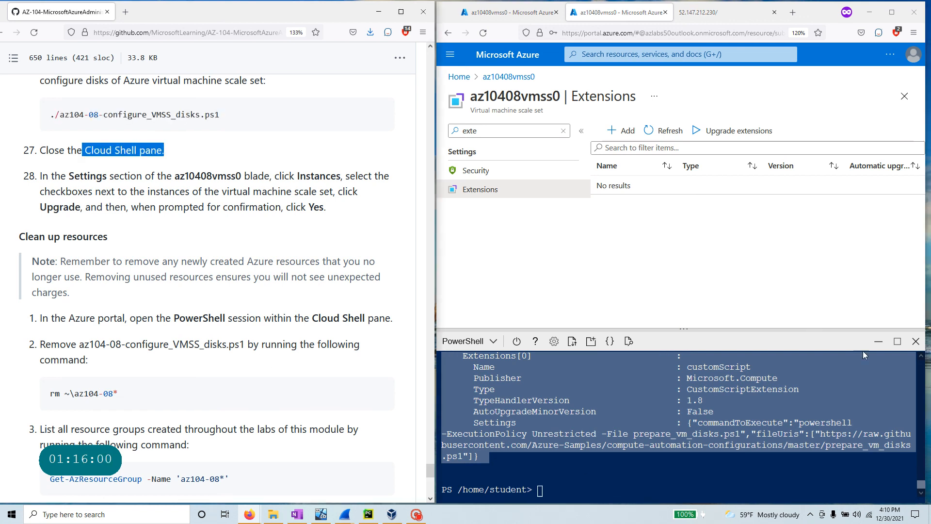
# - Close Cloud Shell, open az10408vmss0's Instances, and select az10408vmss0_0, _1 and _2
pyautogui.click(915, 341)
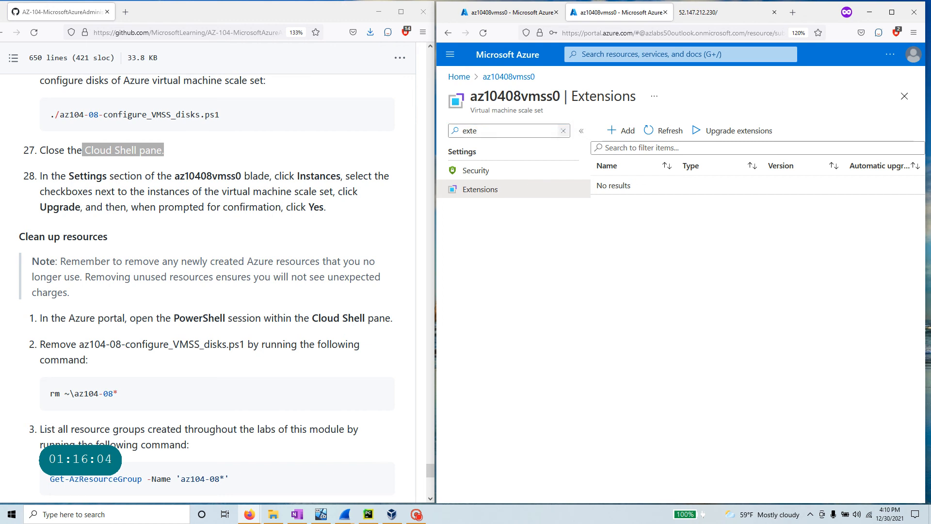
pyautogui.click(564, 130)
pyautogui.moveTo(477, 253); pyautogui.dragTo(403, 235)
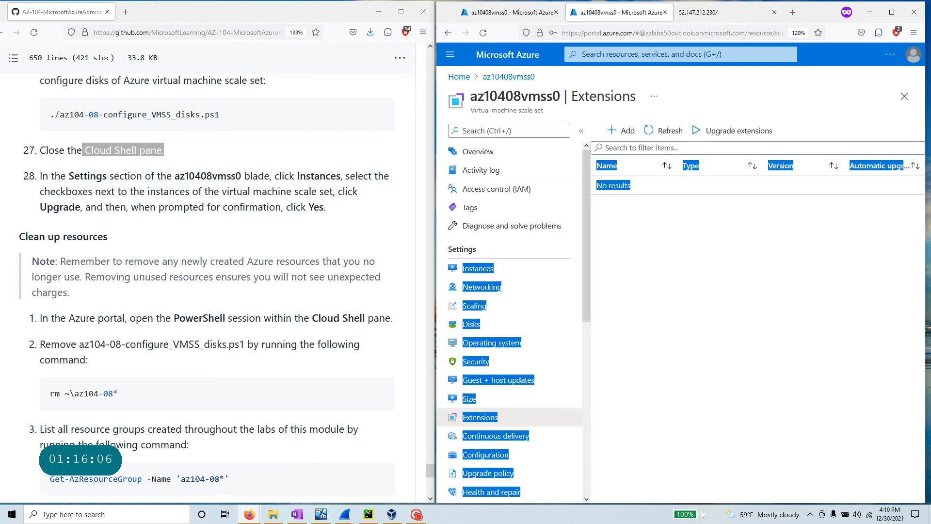
pyautogui.click(527, 287)
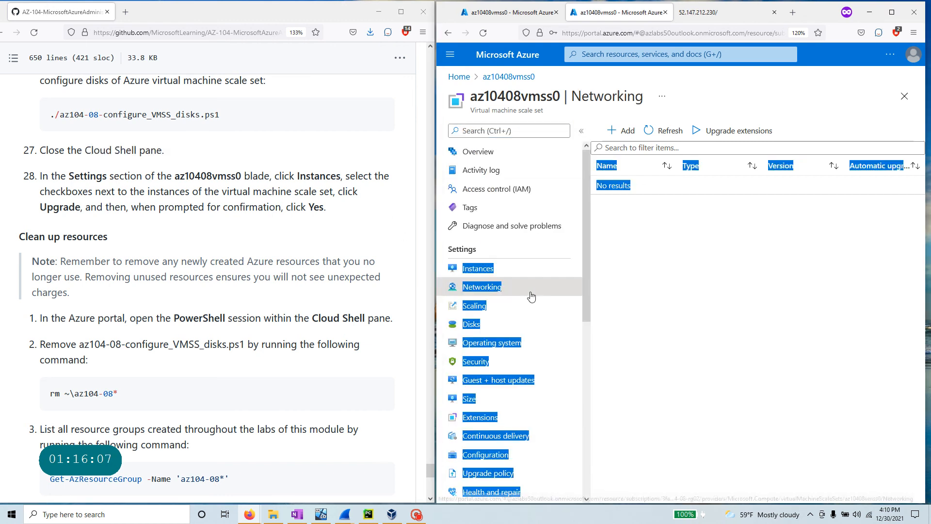
pyautogui.click(526, 267)
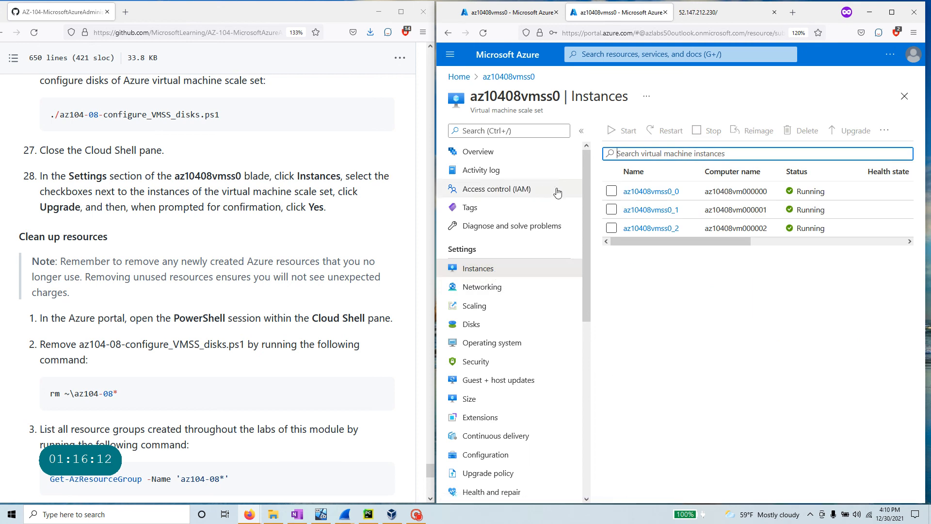
pyautogui.click(612, 191)
pyautogui.click(612, 209)
pyautogui.click(612, 228)
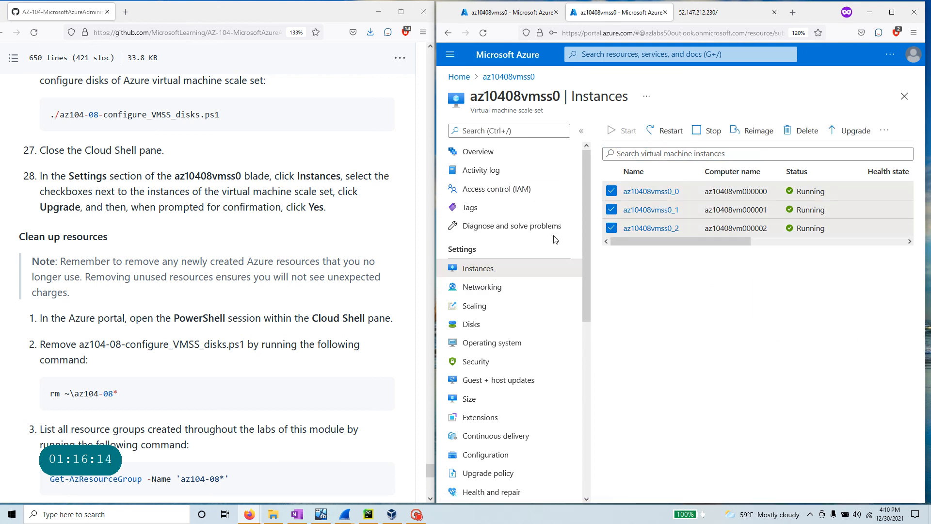
# - Upgrade the az10408vmss0 instances to the latest scale set model and confirm the prompt
pyautogui.click(857, 132)
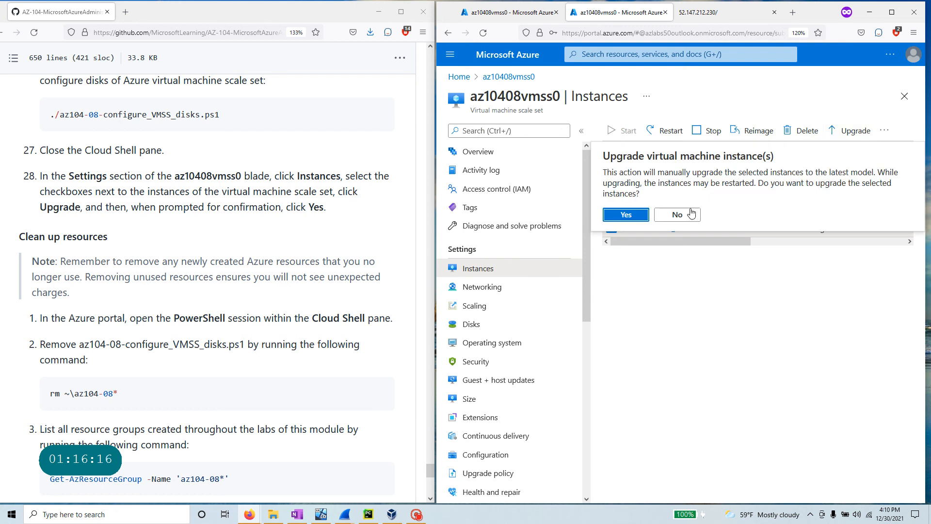
pyautogui.click(611, 213)
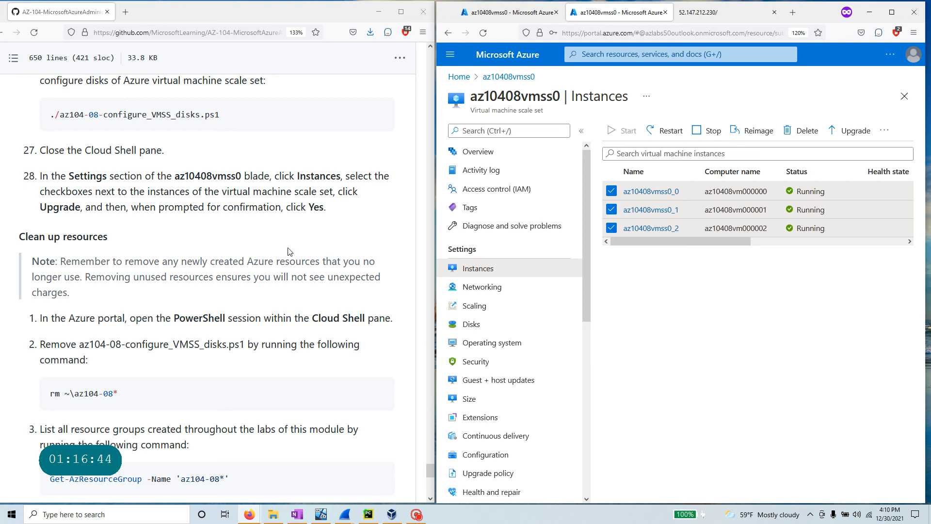
# - Review az10408vmss0's instances az10408vmss0_0 through az10408vmss0_2 and their upgrade status
pyautogui.scroll(4, 247, 338)
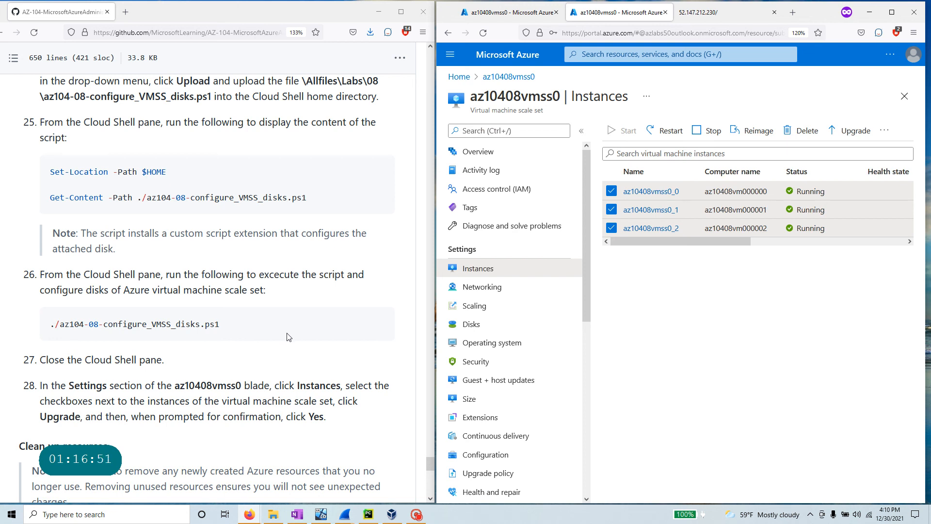
pyautogui.scroll(-4, 257, 340)
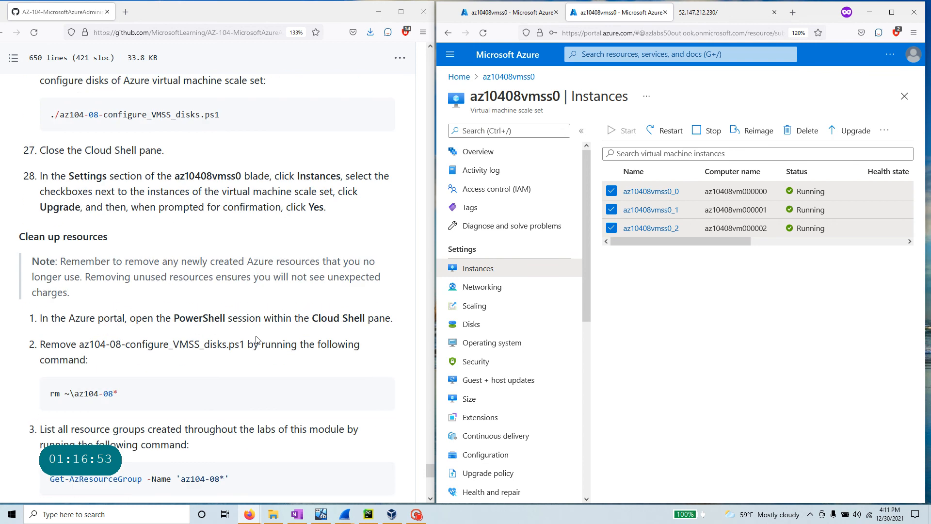
pyautogui.scroll(-1, 257, 339)
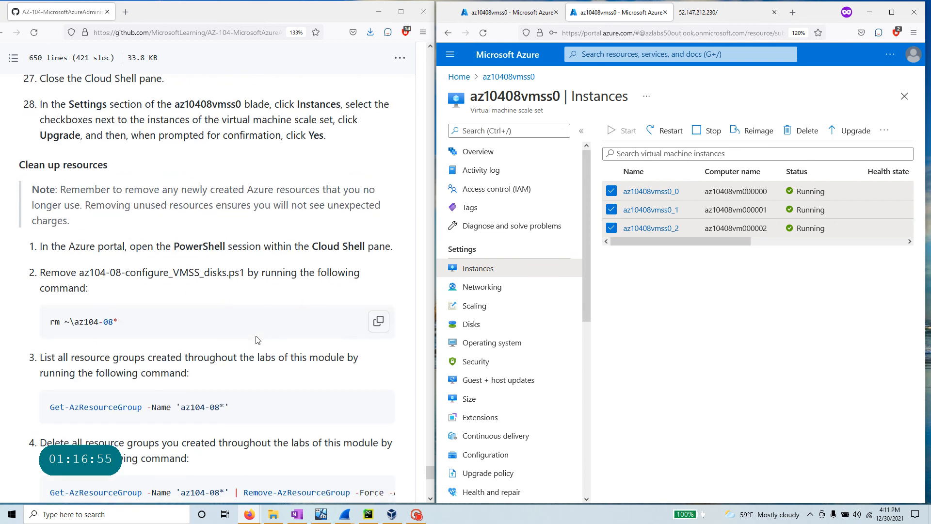
pyautogui.scroll(-1, 257, 339)
pyautogui.scroll(4, 257, 339)
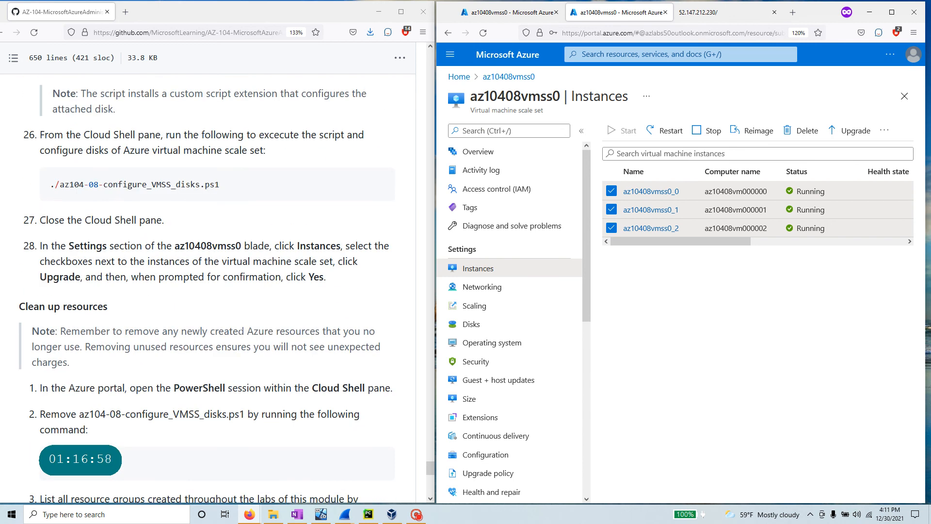
pyautogui.moveTo(430, 468); pyautogui.dragTo(431, 91)
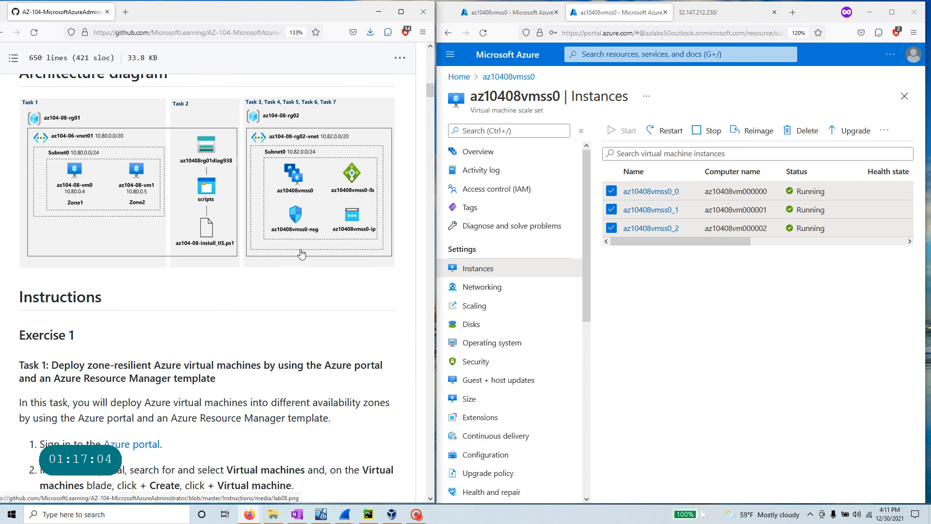
pyautogui.scroll(-2, 301, 254)
pyautogui.scroll(-5, 299, 257)
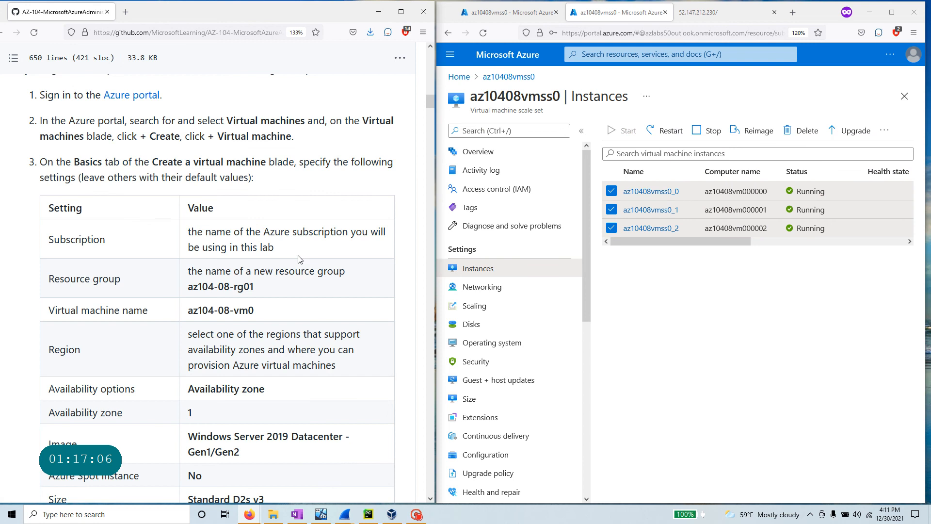
pyautogui.scroll(-3, 299, 259)
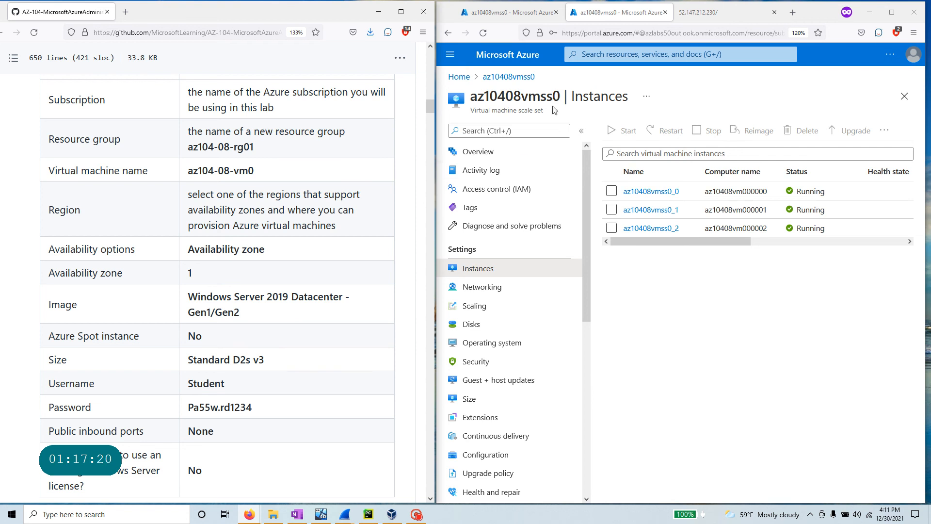
pyautogui.moveTo(560, 96); pyautogui.dragTo(469, 97)
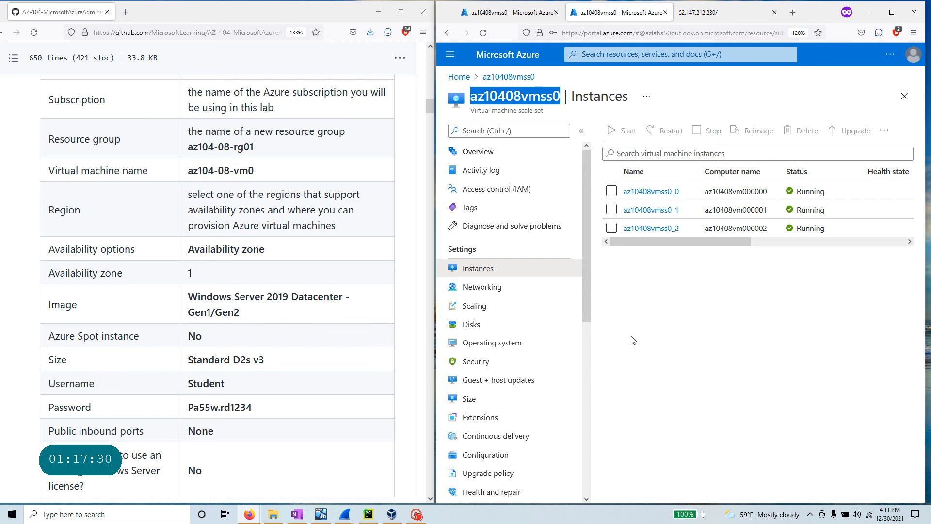
pyautogui.scroll(-5, 512, 398)
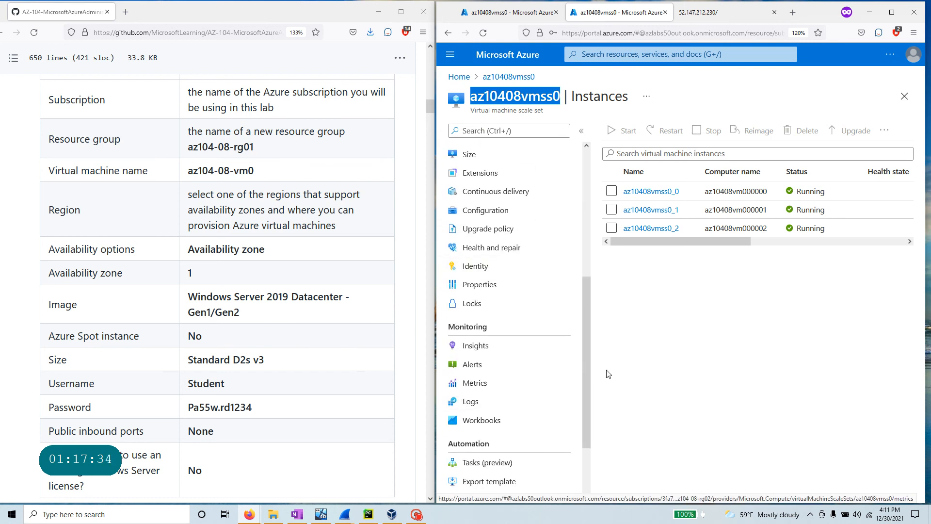
pyautogui.scroll(5, 487, 152)
# - From az10408vmss0's Overview, copy the Clean up resources rm command for the az104-08 script files
pyautogui.click(486, 152)
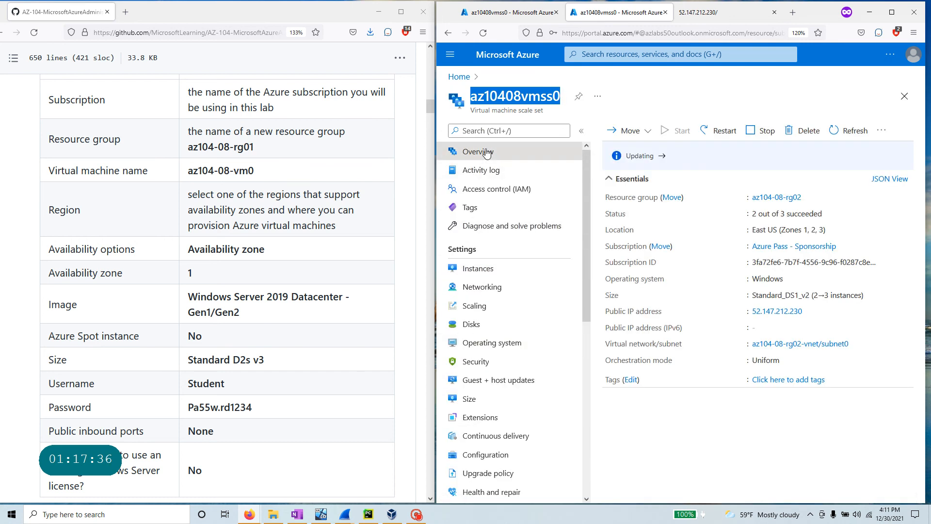
pyautogui.scroll(-20, 393, 263)
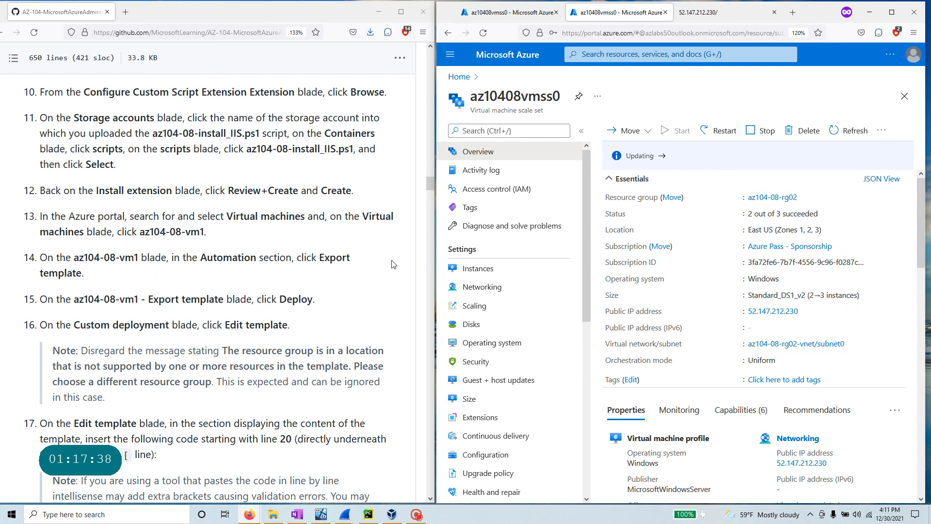
pyautogui.moveTo(427, 186); pyautogui.dragTo(434, 475)
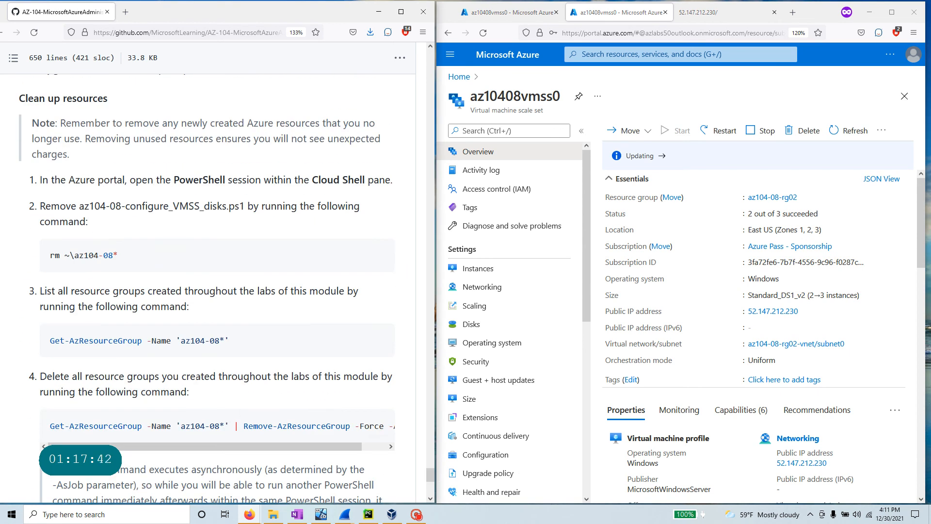
pyautogui.click(380, 254)
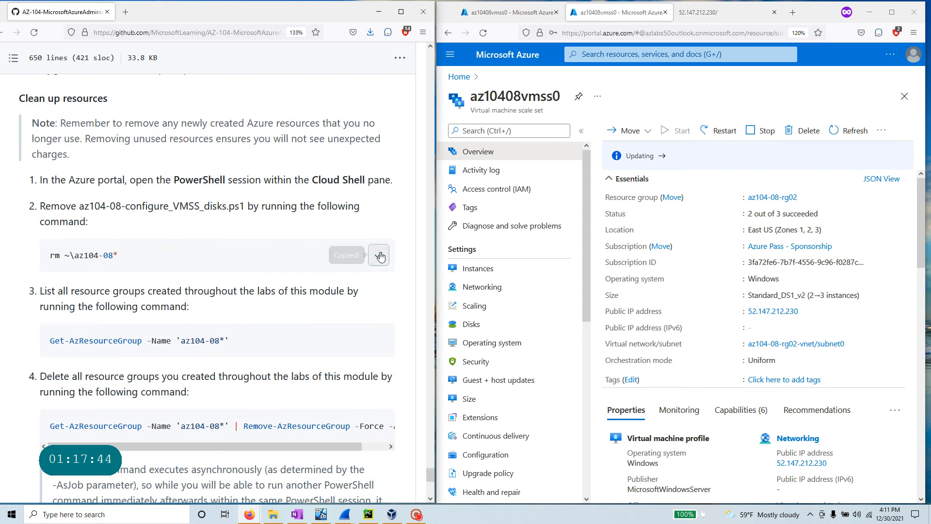
# - Open a Cloud Shell PowerShell session and run the rm command deleting the az104-08 script files
pyautogui.click(890, 54)
pyautogui.click(805, 77)
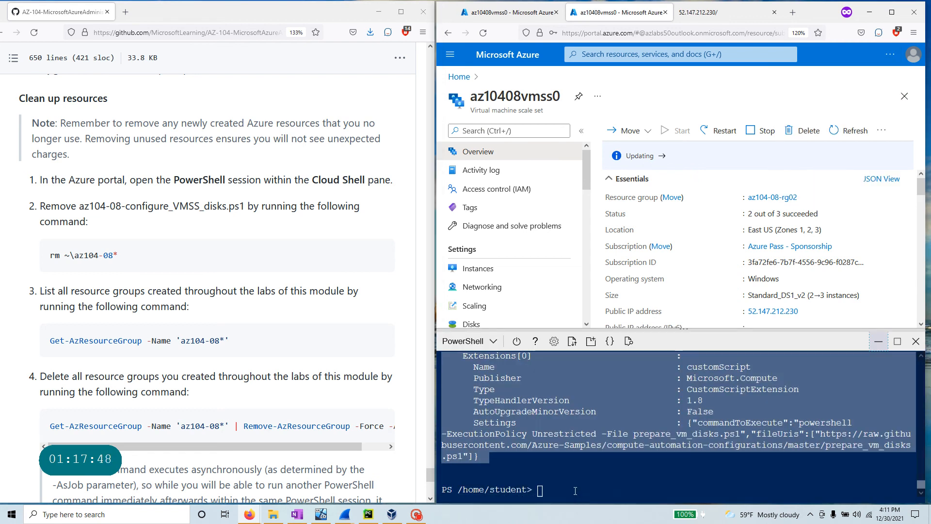
pyautogui.rightClick(575, 489)
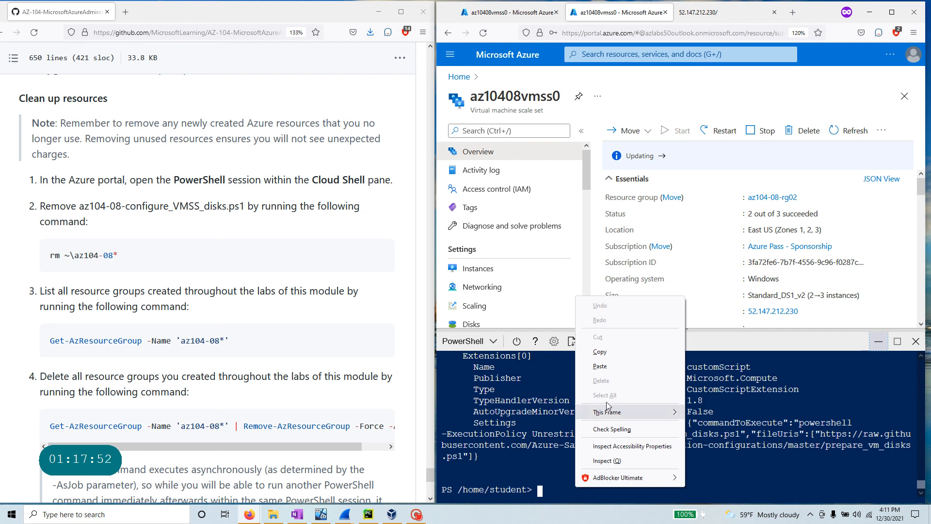
pyautogui.click(615, 368)
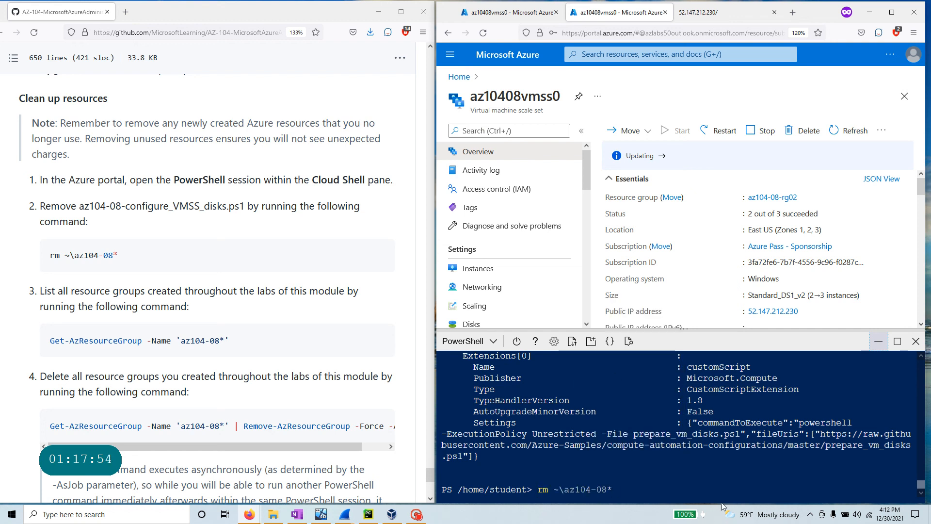
pyautogui.press('Return')
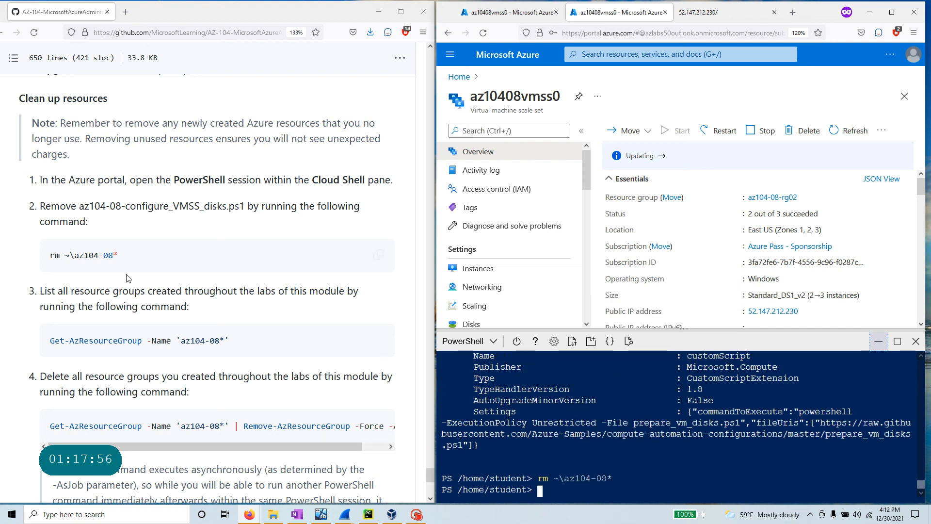
# - Run Get-AzResourceGroup -Name 'az104-08*' to list resource groups az104-08-rg01 and az104-08-rg02
pyautogui.moveTo(378, 255); pyautogui.dragTo(26, 252)
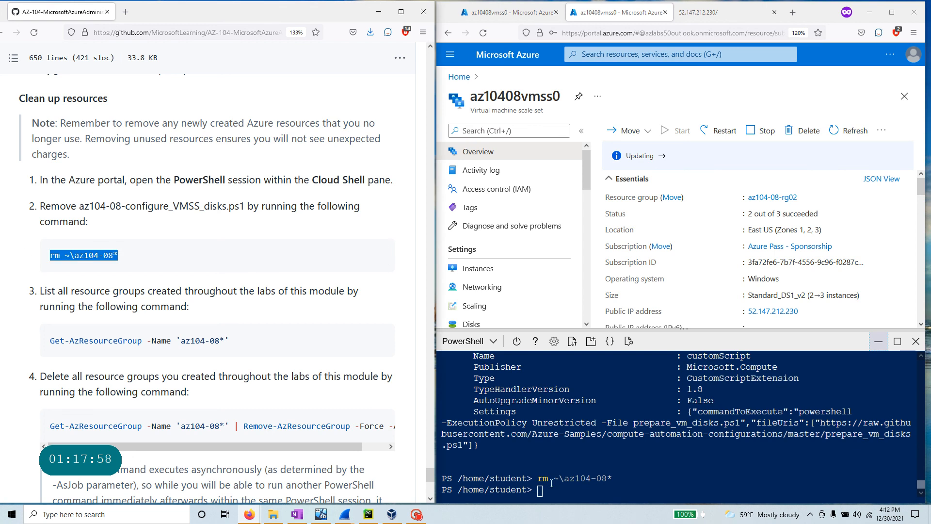
pyautogui.click(379, 341)
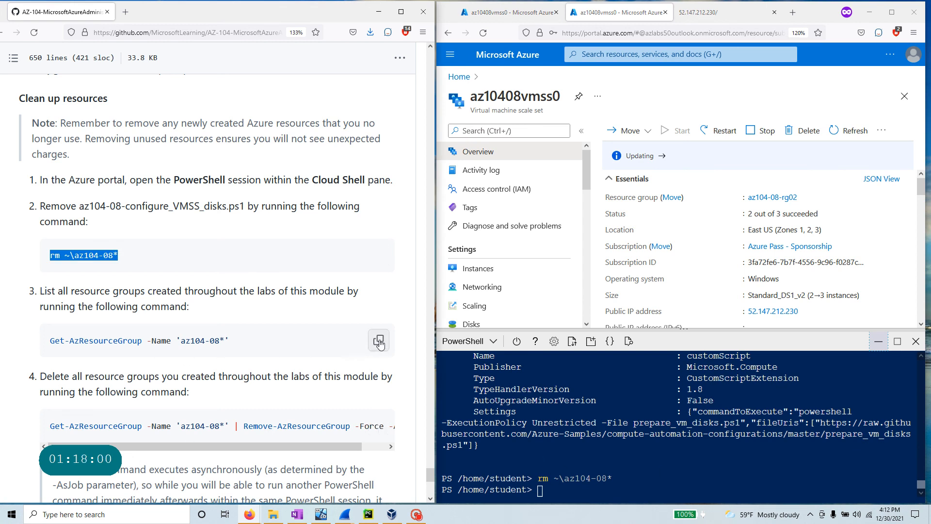
pyautogui.rightClick(566, 495)
pyautogui.click(642, 376)
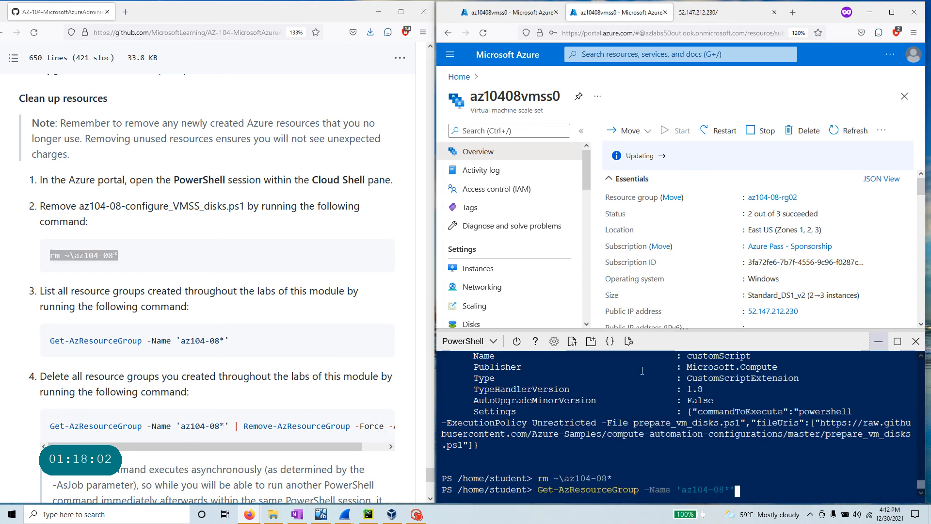
pyautogui.press('Return')
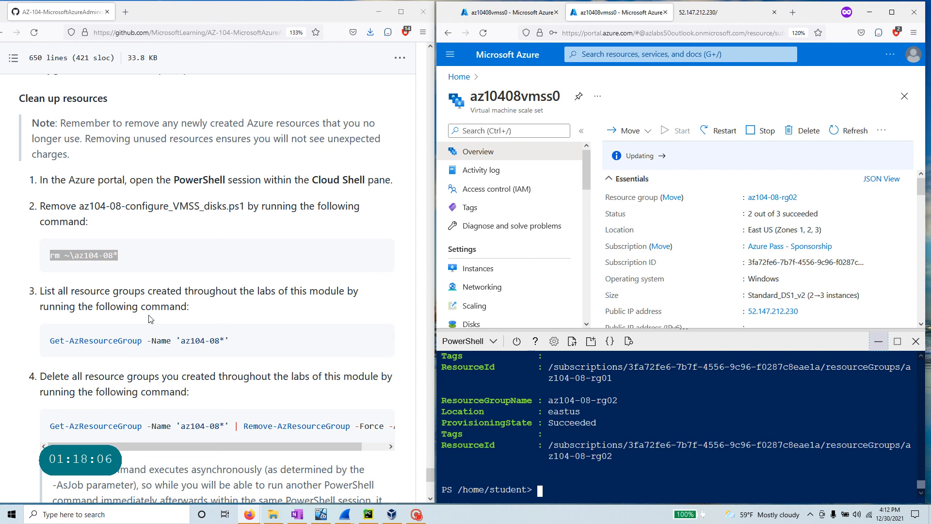
pyautogui.scroll(-3, 379, 339)
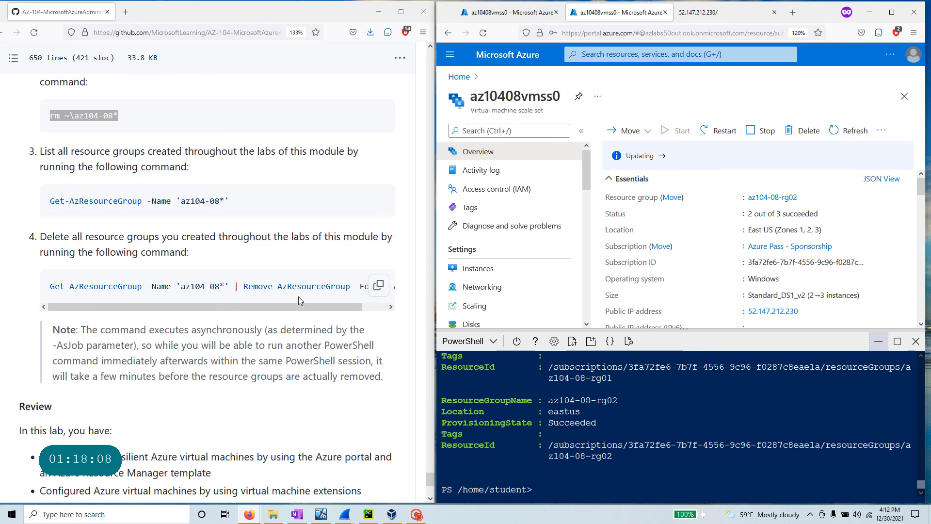
# - Run the Remove-AzResourceGroup command deleting all az104-08 resource groups as background jobs
pyautogui.click(379, 287)
pyautogui.rightClick(561, 489)
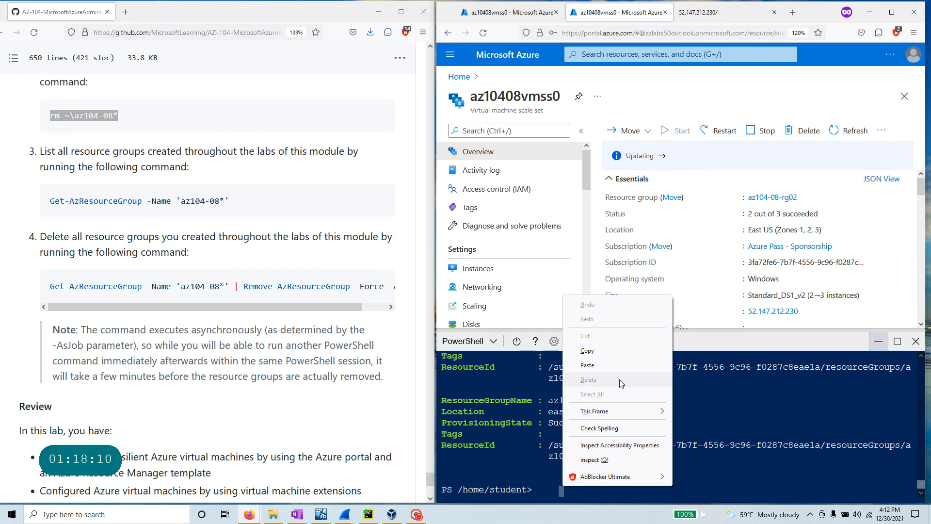
pyautogui.click(615, 365)
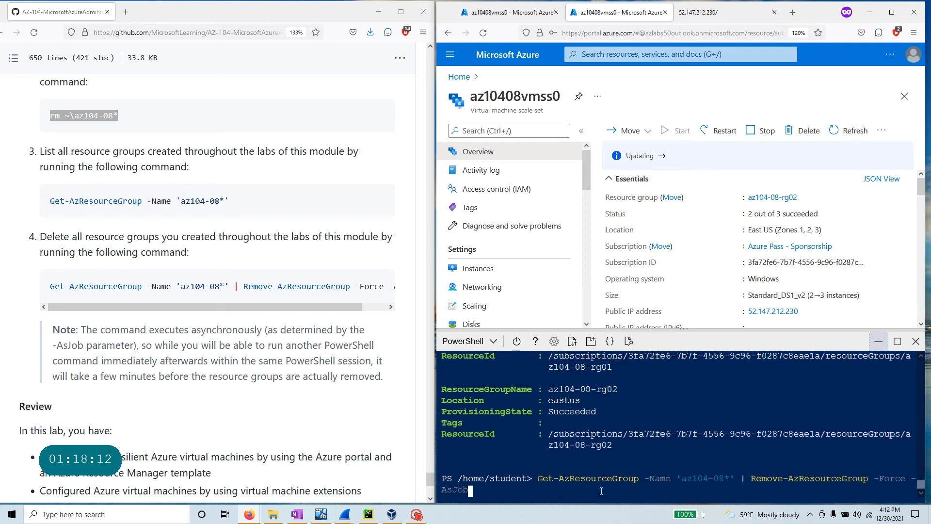
pyautogui.press('Return')
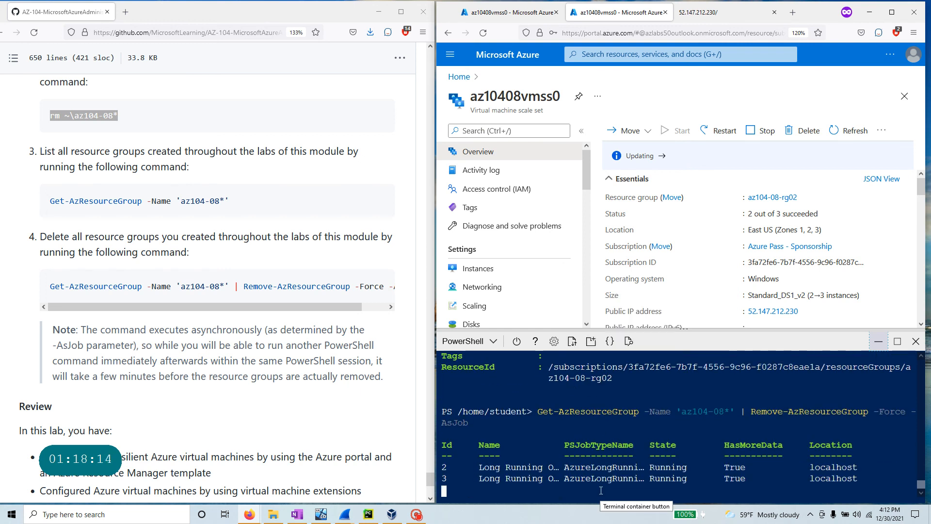
# - Highlight the AsJob parameter and the two Running removal jobs, 2 and 3
pyautogui.moveTo(753, 400); pyautogui.dragTo(868, 400)
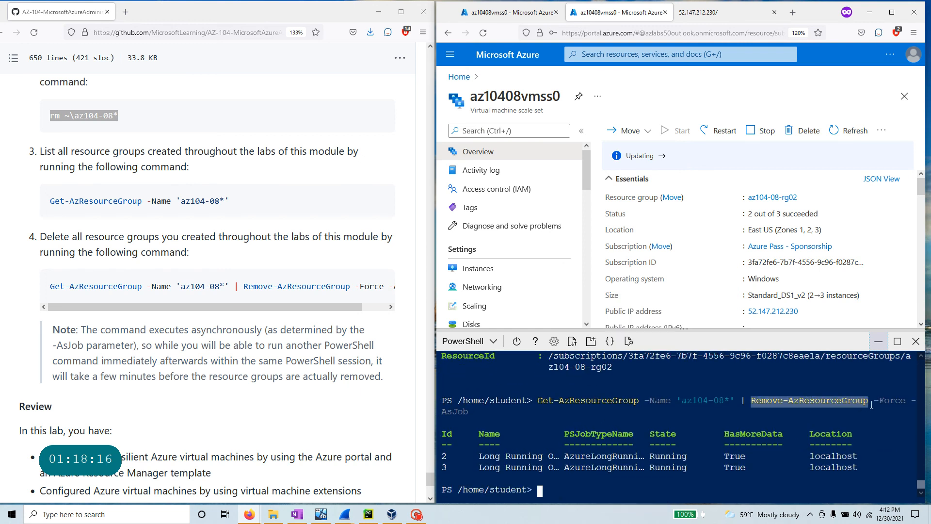
pyautogui.moveTo(473, 412); pyautogui.dragTo(442, 412)
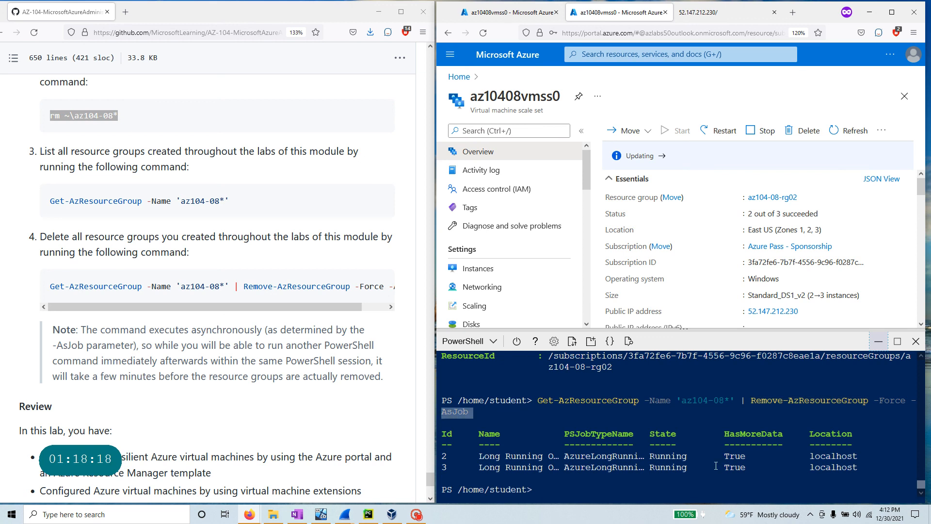
pyautogui.moveTo(872, 469); pyautogui.dragTo(441, 431)
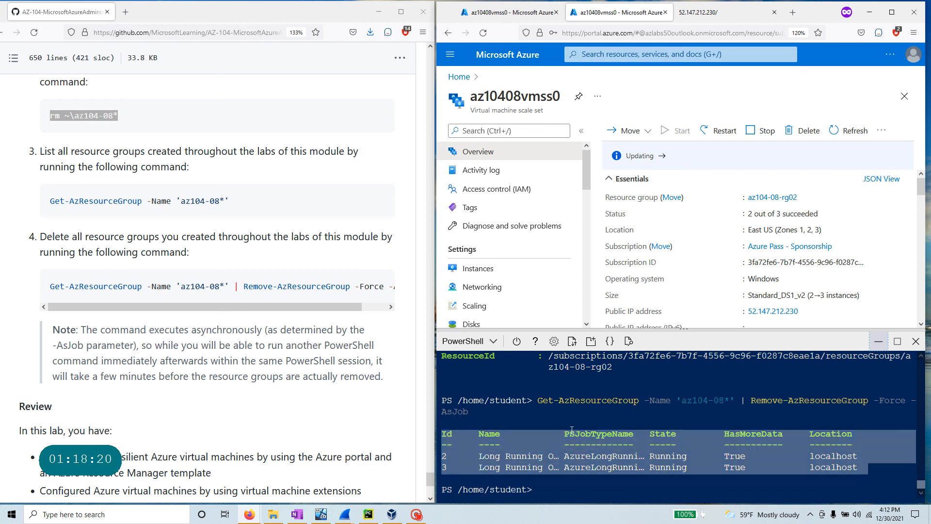
pyautogui.scroll(-4, 272, 424)
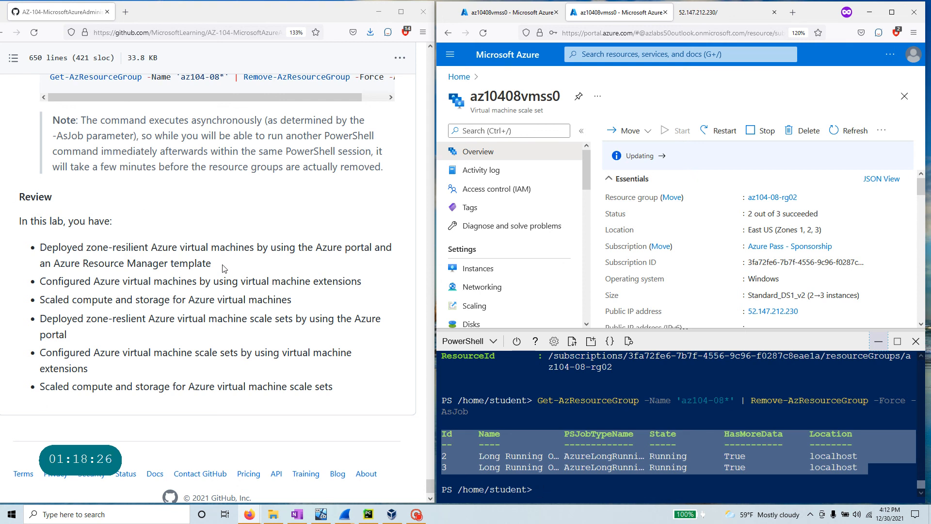
pyautogui.moveTo(212, 264); pyautogui.dragTo(39, 246)
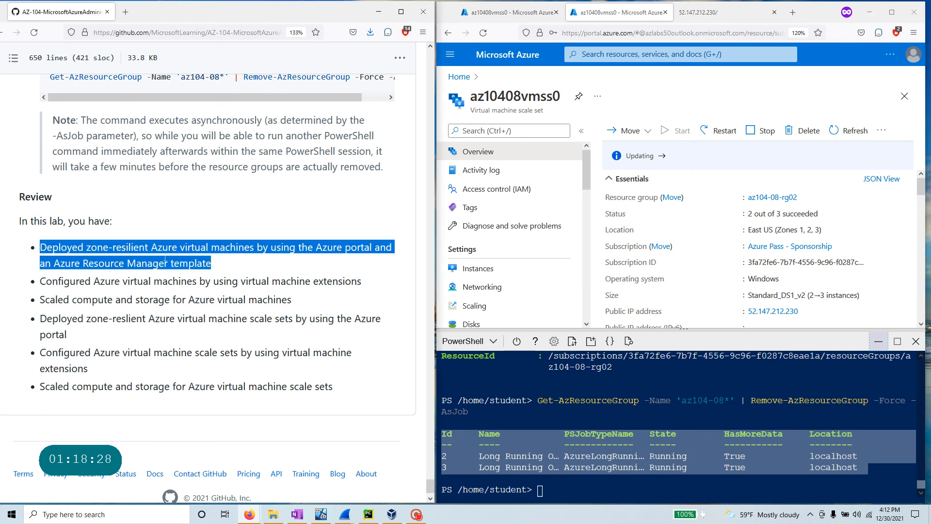
pyautogui.click(248, 249)
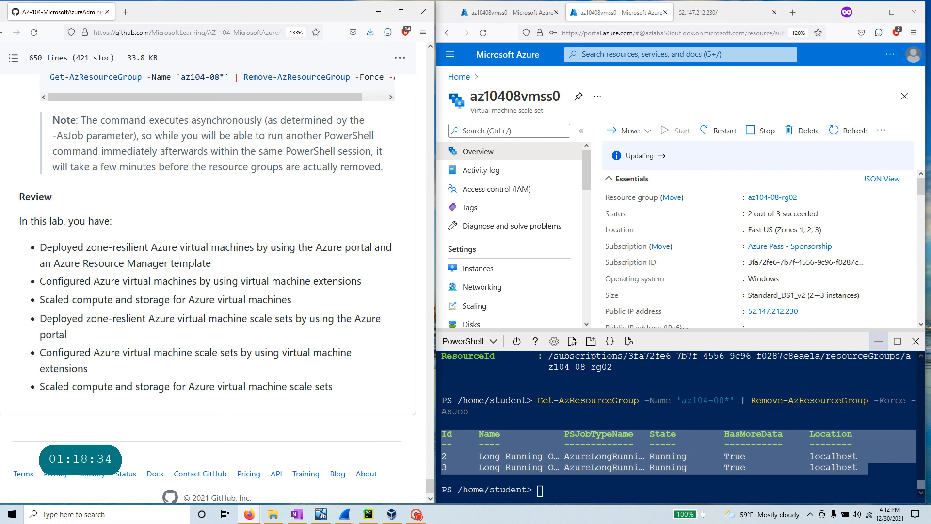
pyautogui.moveTo(362, 281); pyautogui.dragTo(39, 280)
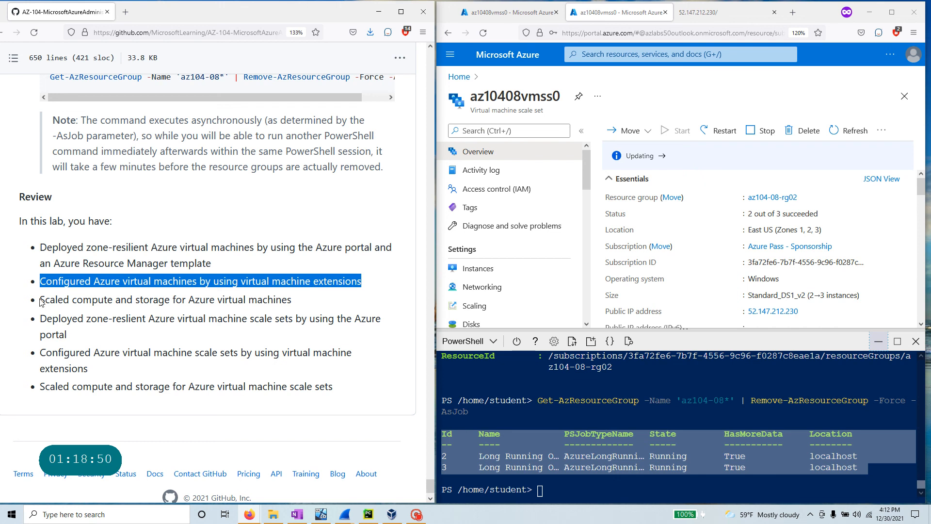
pyautogui.moveTo(292, 300); pyautogui.dragTo(41, 303)
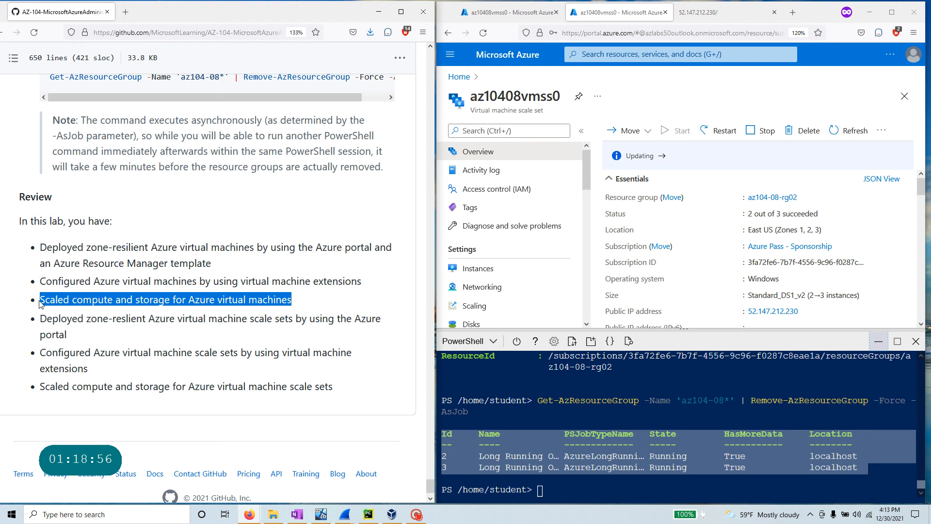
pyautogui.moveTo(67, 335); pyautogui.dragTo(43, 318)
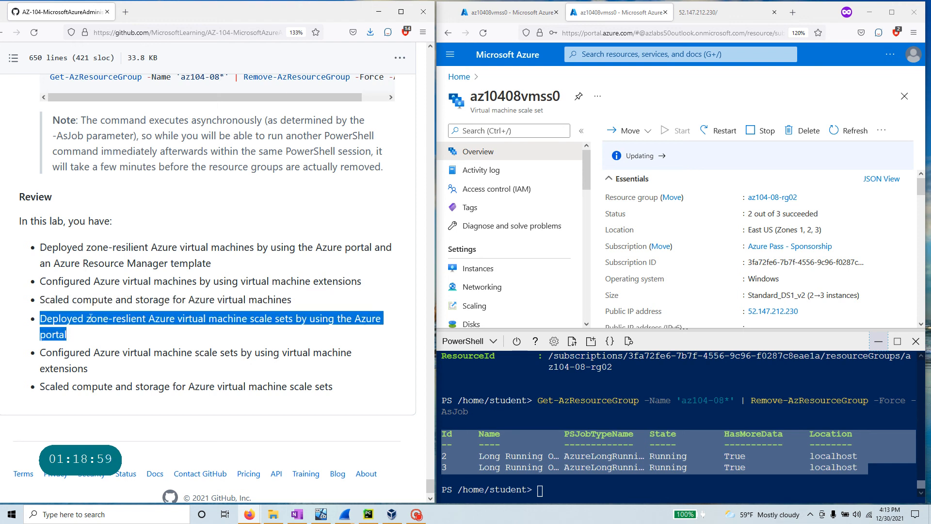
pyautogui.click(291, 323)
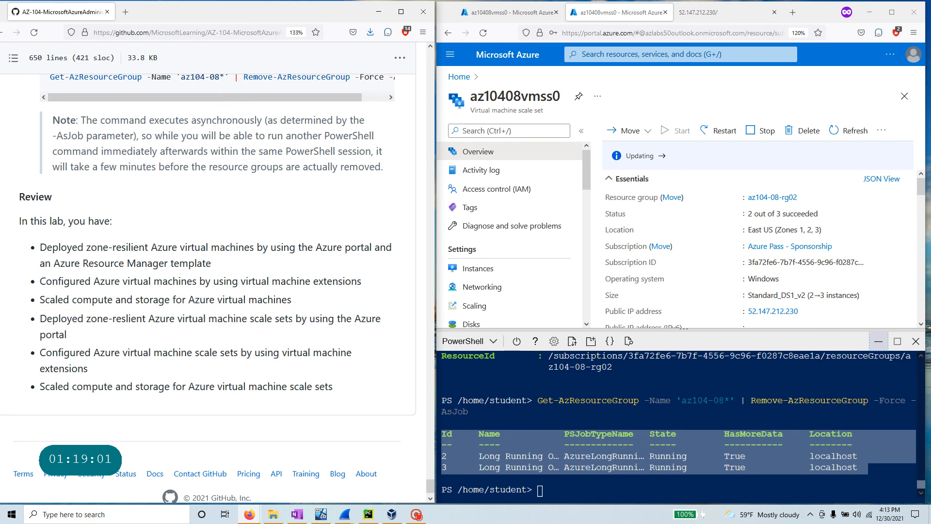
pyautogui.moveTo(289, 319); pyautogui.dragTo(149, 322)
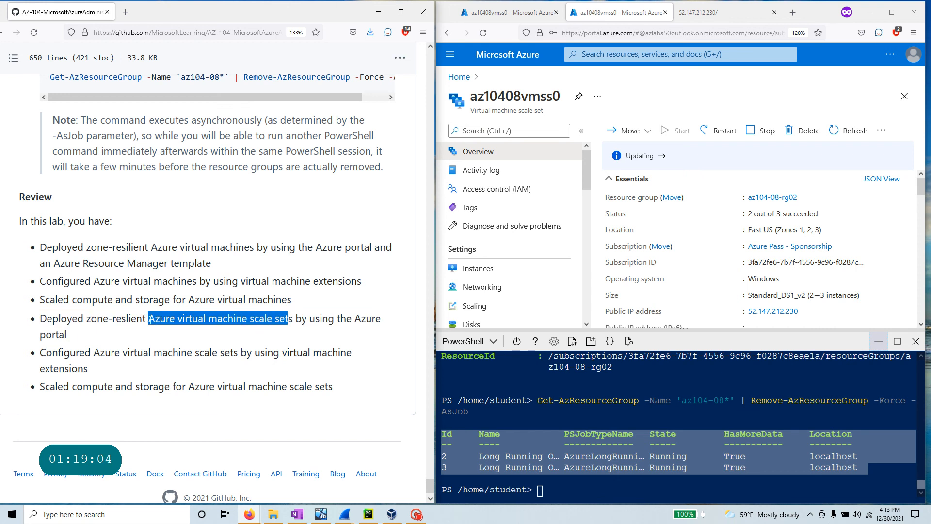
pyautogui.scroll(-1, 145, 320)
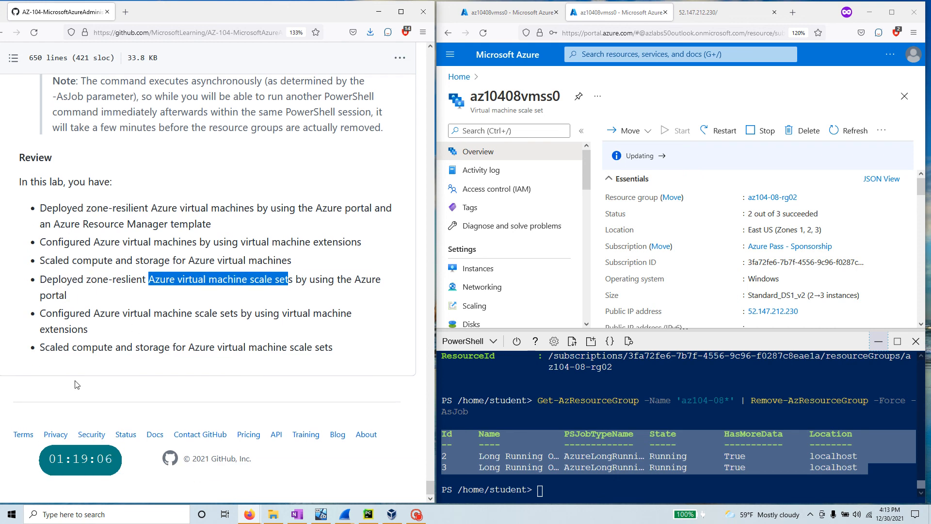
pyautogui.tripleClick(69, 321)
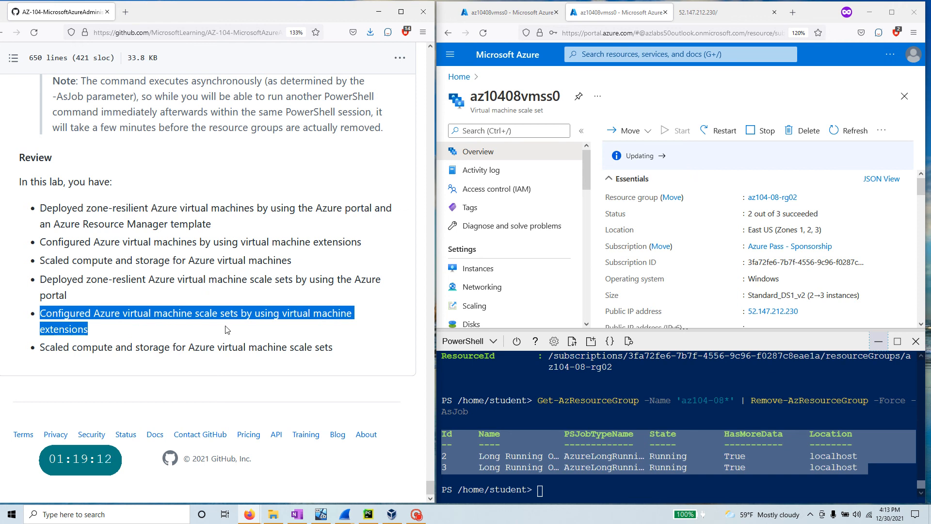
pyautogui.click(369, 350)
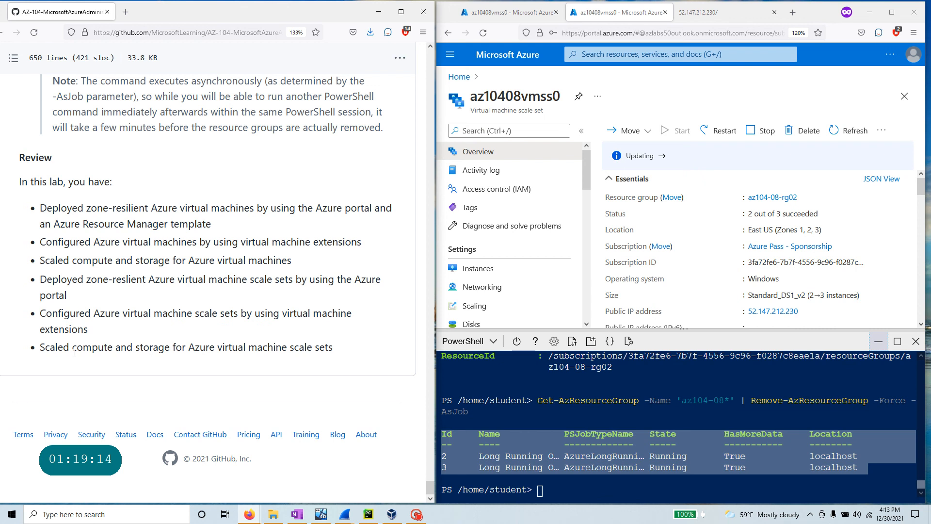
pyautogui.moveTo(332, 347); pyautogui.dragTo(249, 347)
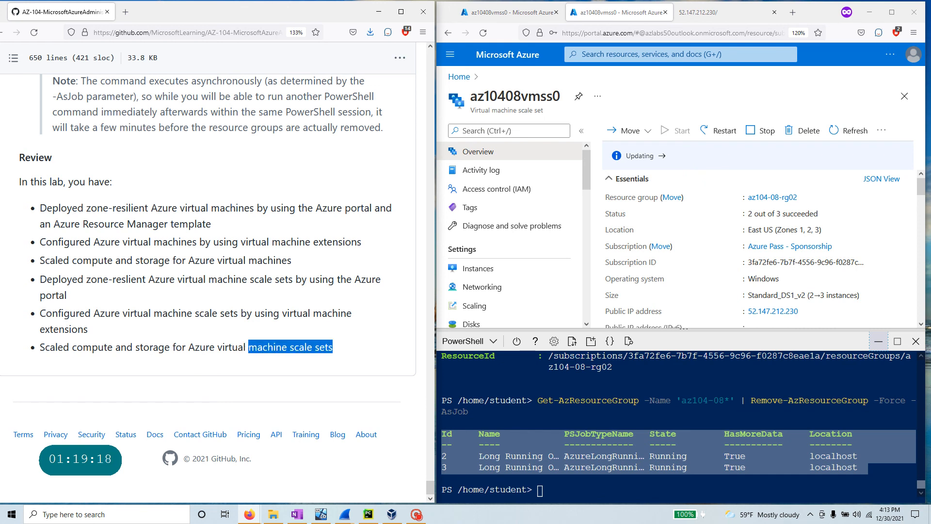